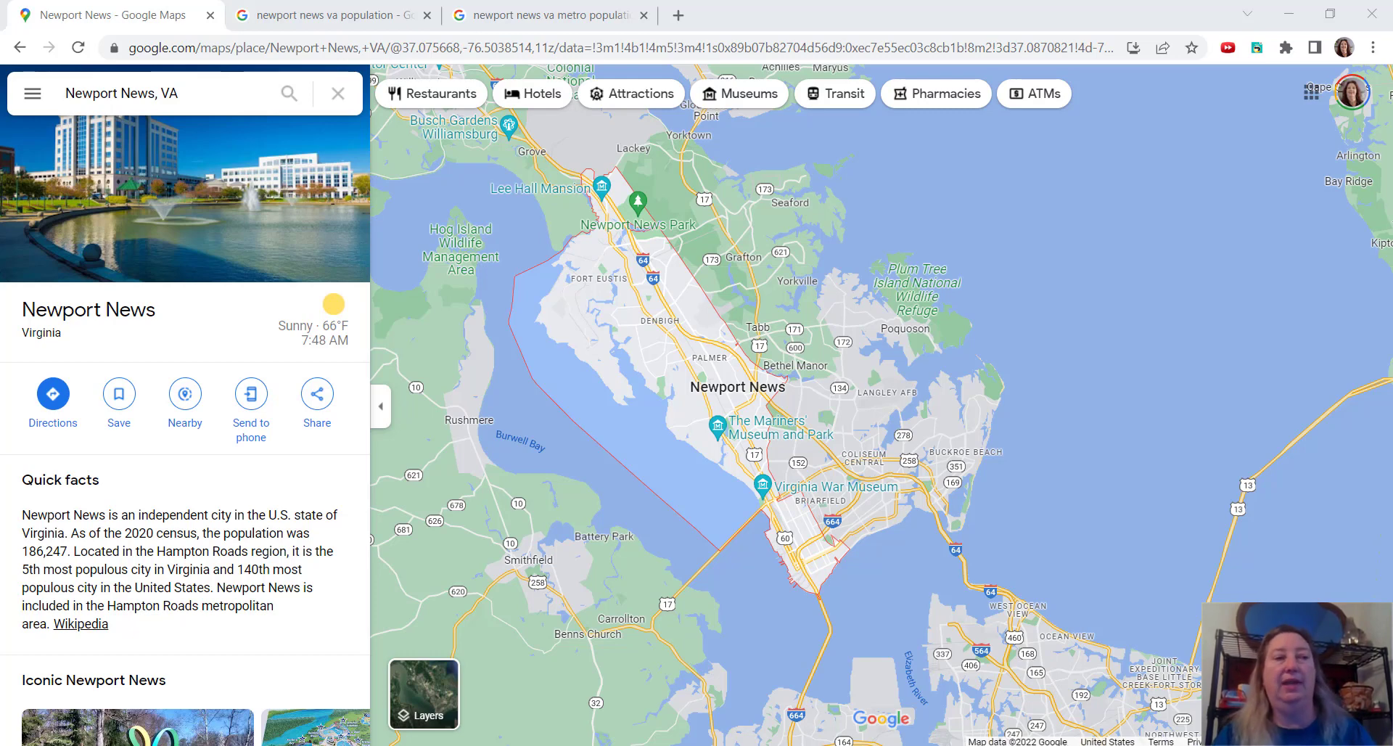
Glance at the Newport News population tabs, the map, then return to the courier business search results.
{"action": "left_click", "coordinate": [327, 15]}
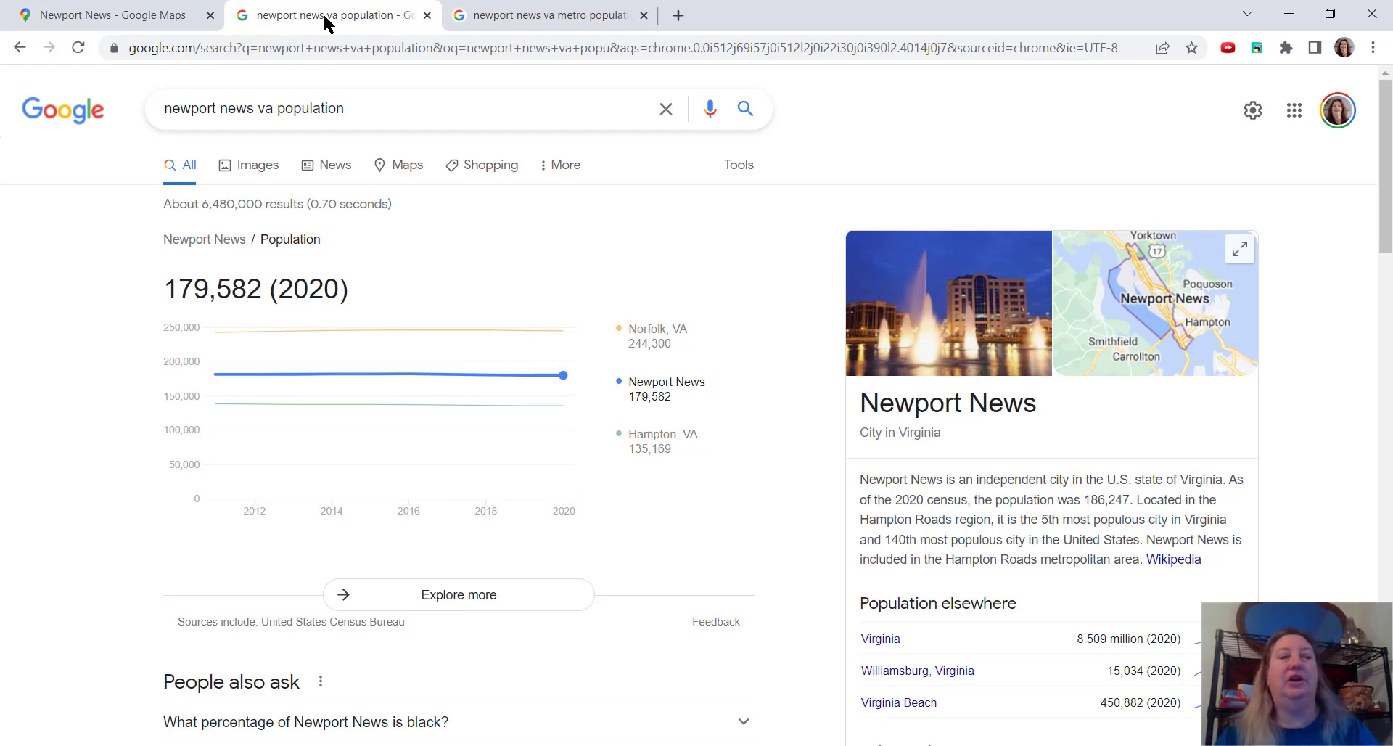
{"action": "left_click", "coordinate": [477, 13]}
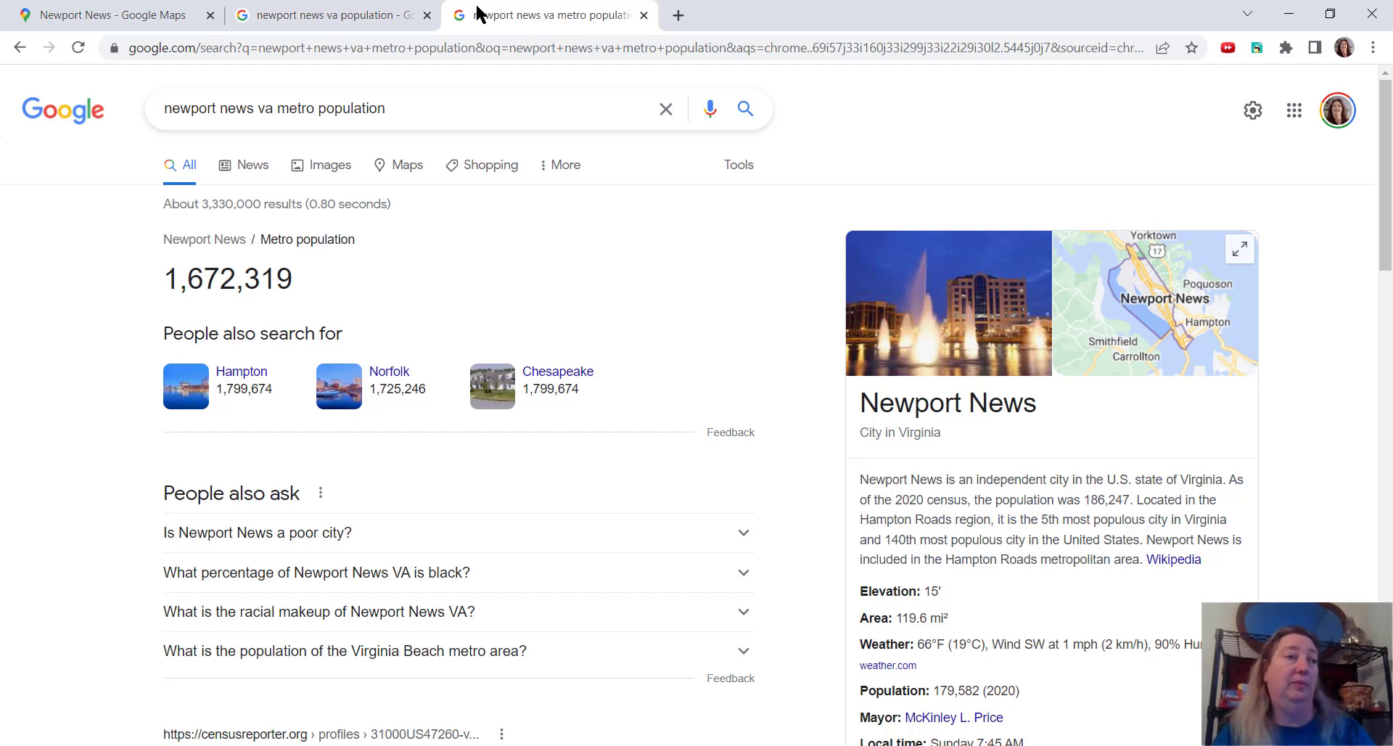
{"action": "left_click", "coordinate": [87, 16]}
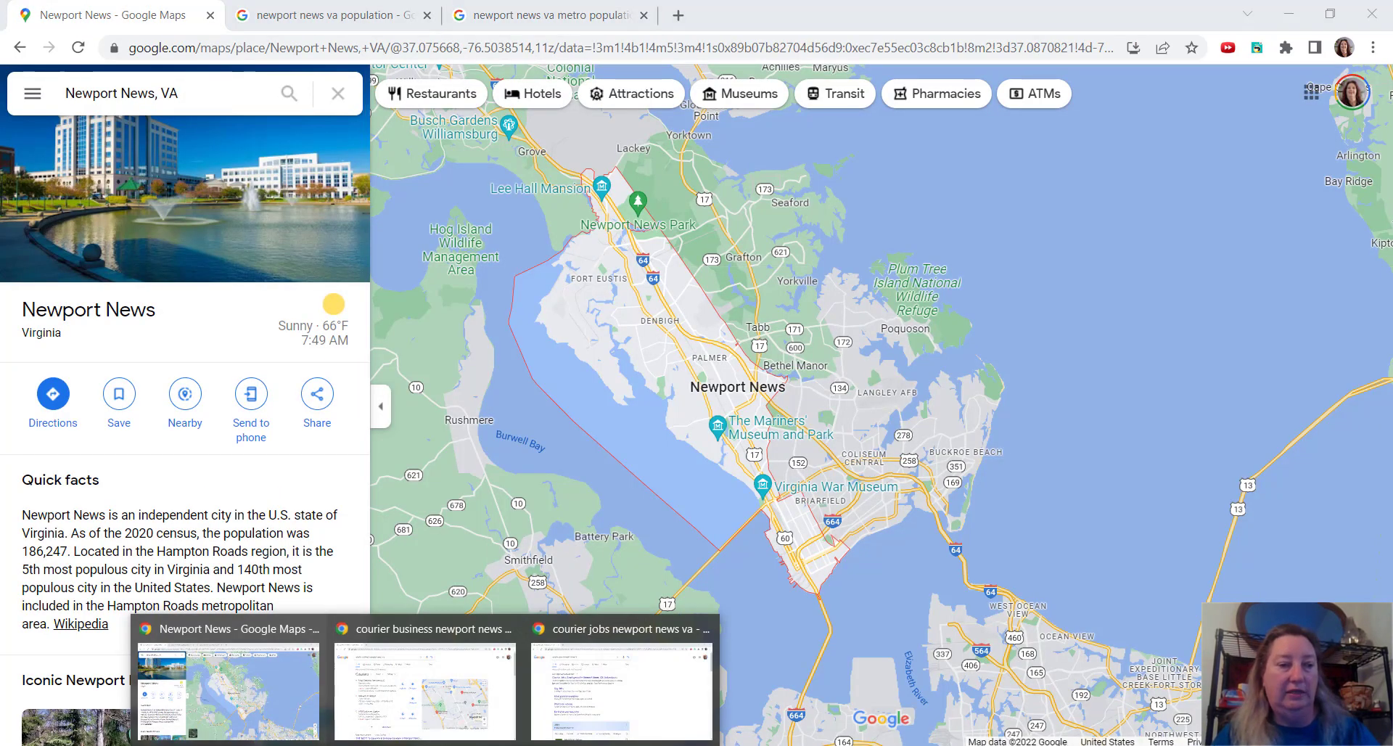
{"action": "left_click", "coordinate": [425, 696]}
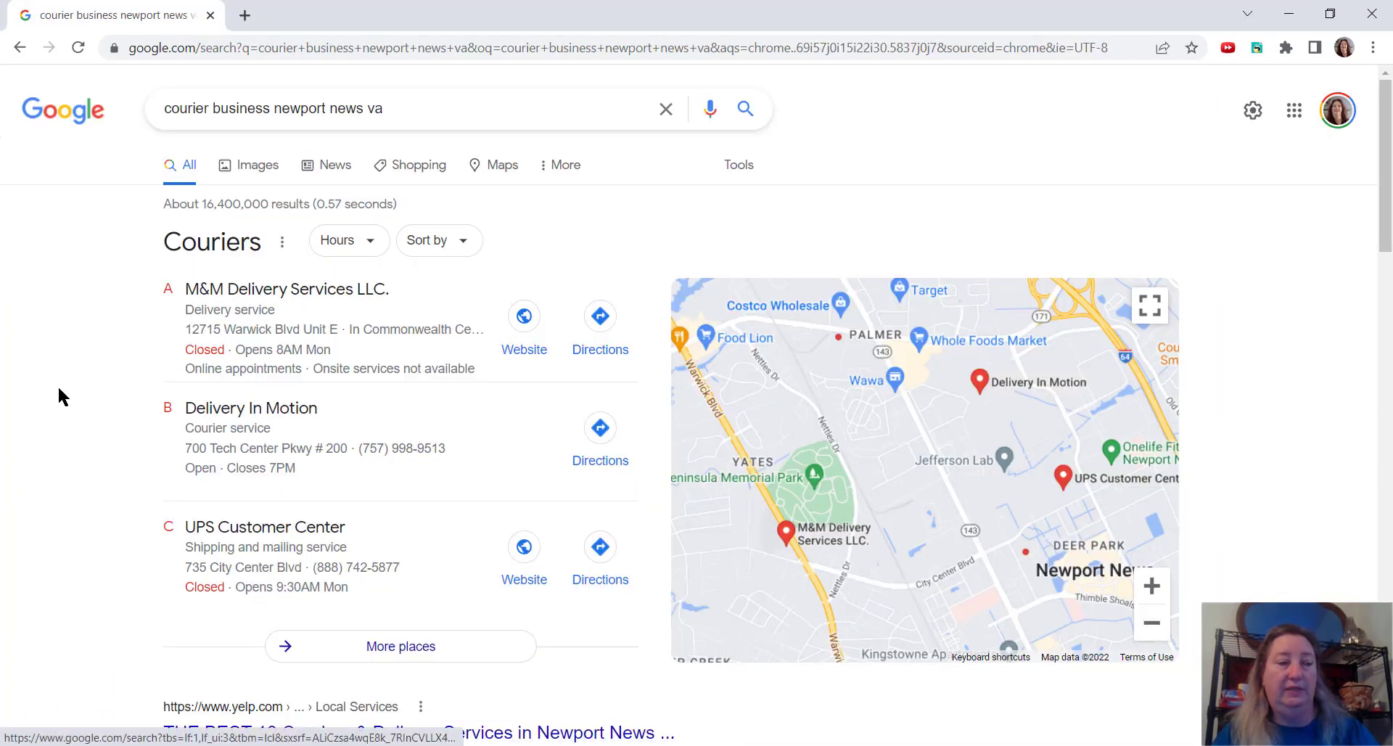
{"action": "scroll", "coordinate": [59, 393], "scroll_direction": "down", "scroll_amount": 3}
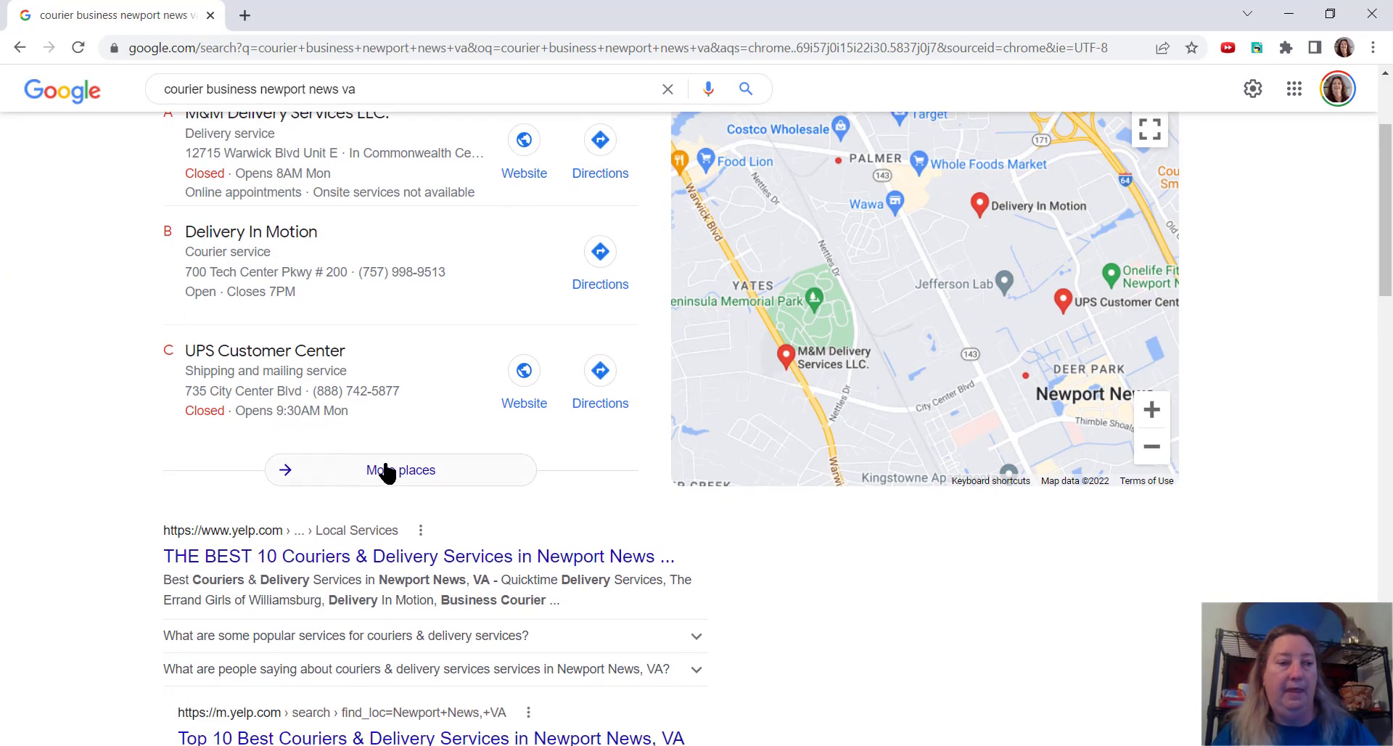
Bring up the full 'More places' list of Newport News courier businesses in a new tab.
{"action": "right_click", "coordinate": [386, 470]}
{"action": "left_click", "coordinate": [468, 476]}
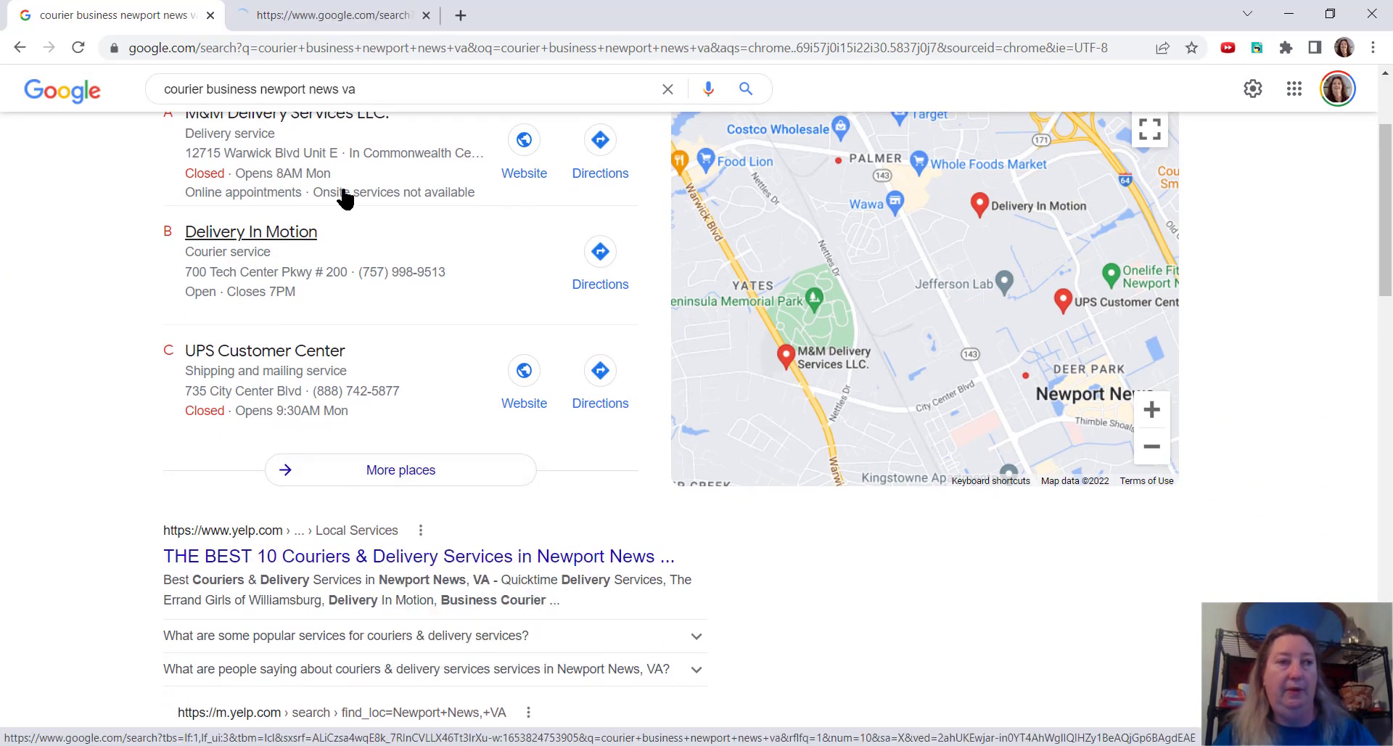
{"action": "left_click", "coordinate": [337, 15]}
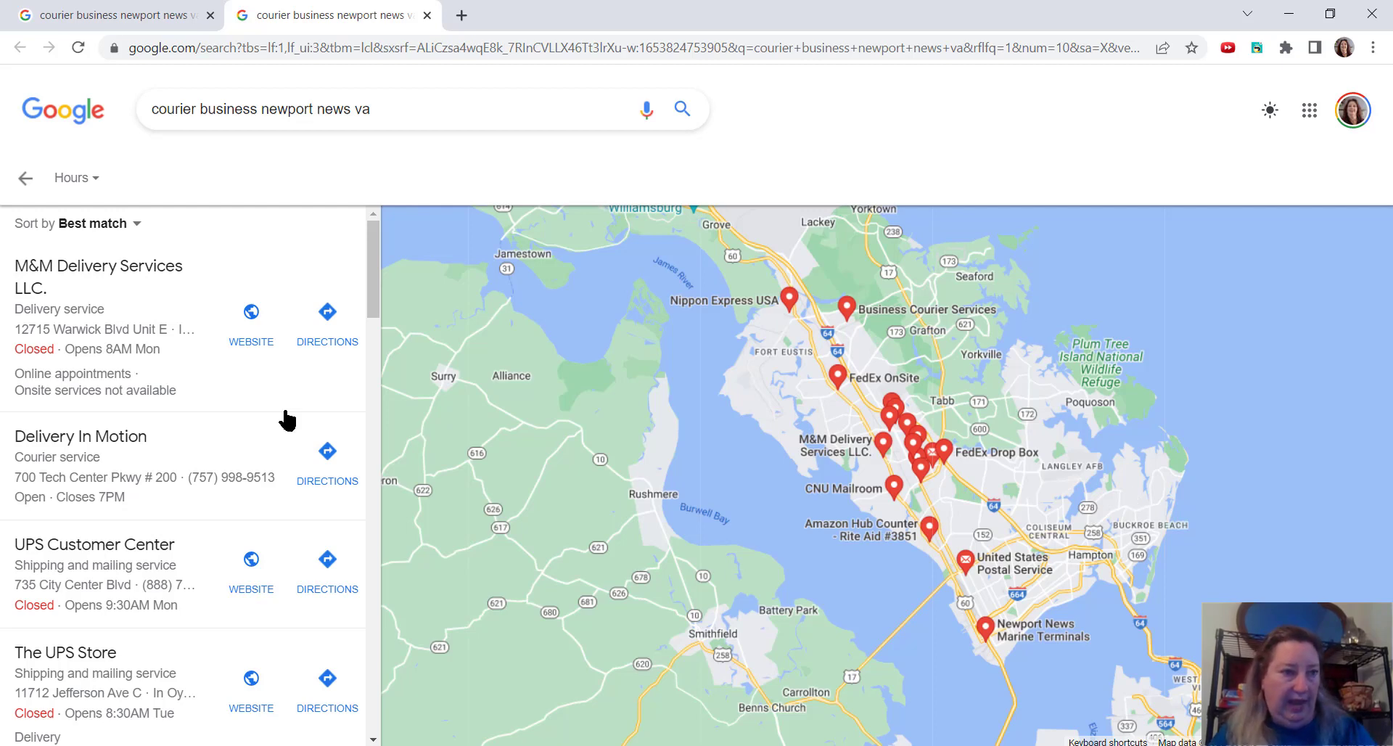
Show M&M Delivery Services LLC's details and launch its website in a new tab.
{"action": "left_click", "coordinate": [89, 280]}
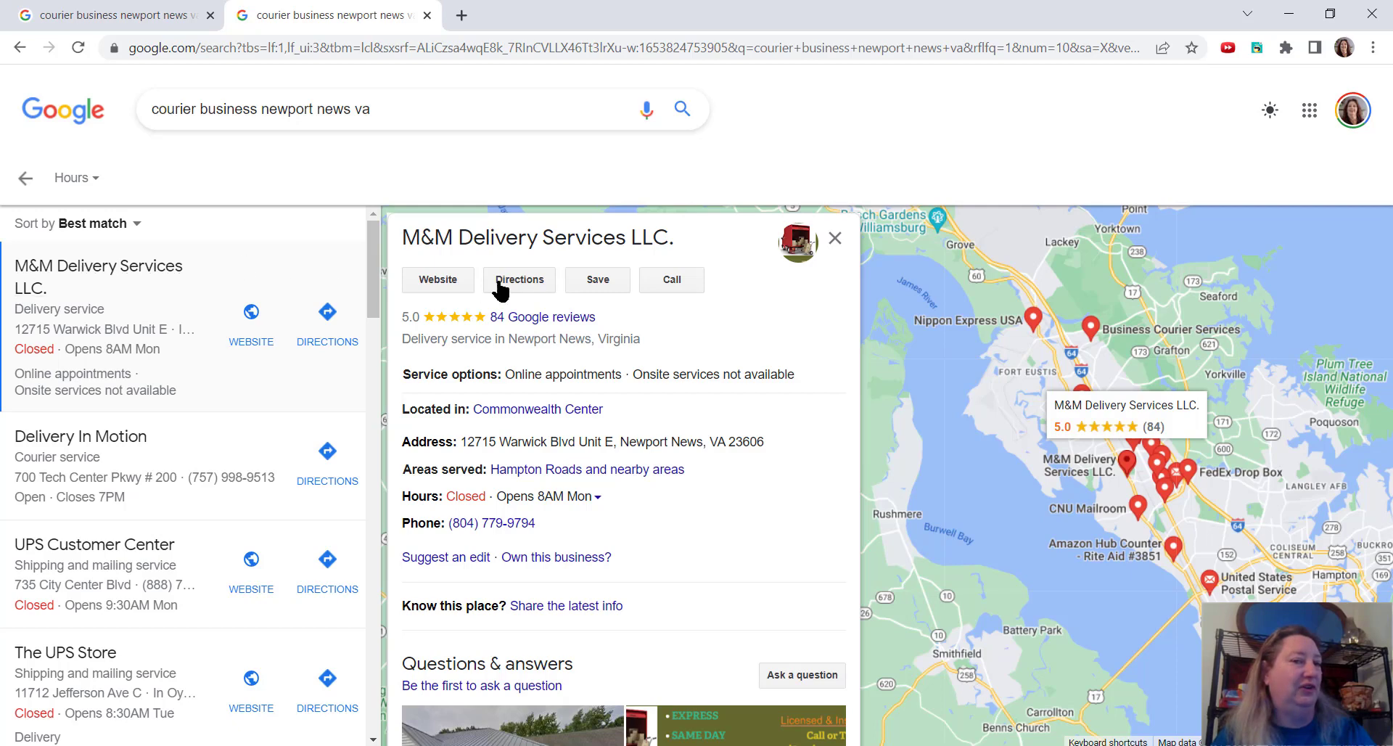
{"action": "right_click", "coordinate": [413, 278]}
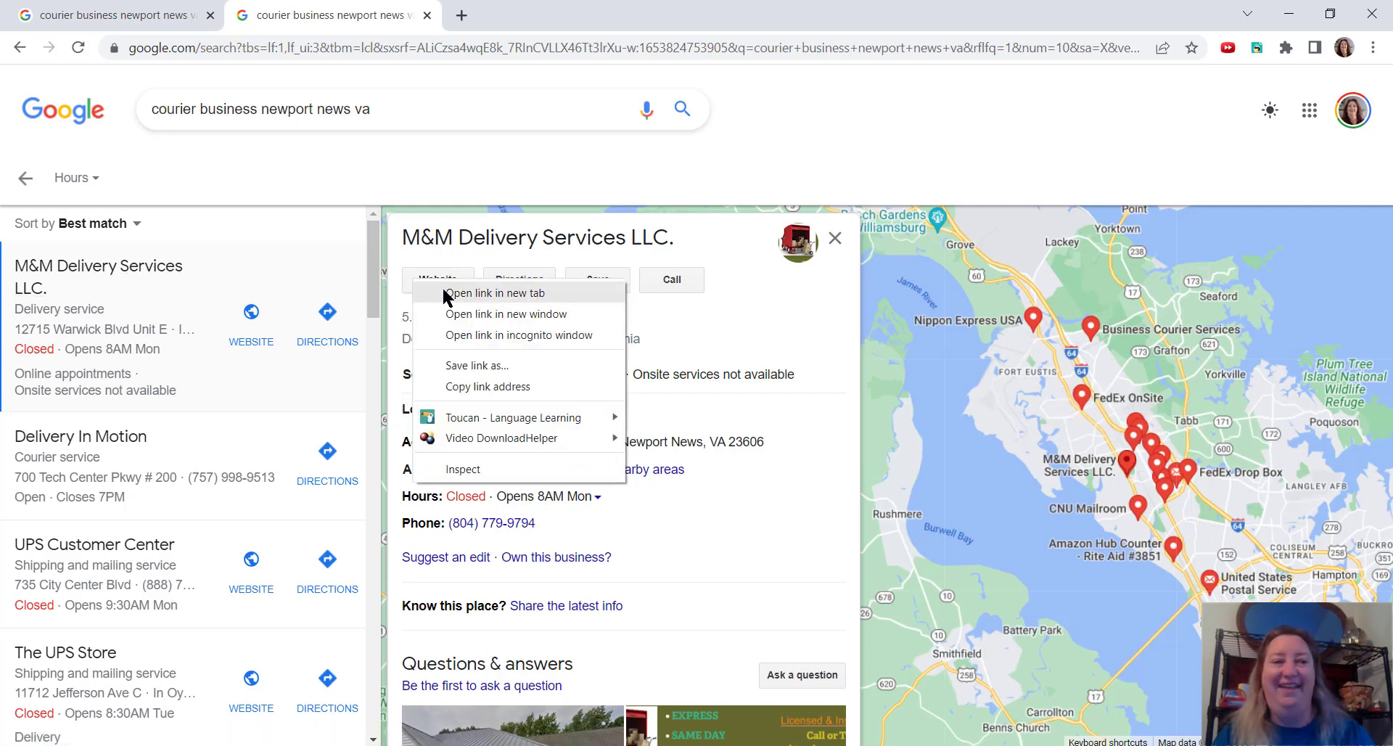
{"action": "left_click", "coordinate": [495, 293]}
Browse the M&M Delivery Services site, checking its Updates/Testimonials/About/Gallery/Contact menu.
{"action": "left_click", "coordinate": [503, 20]}
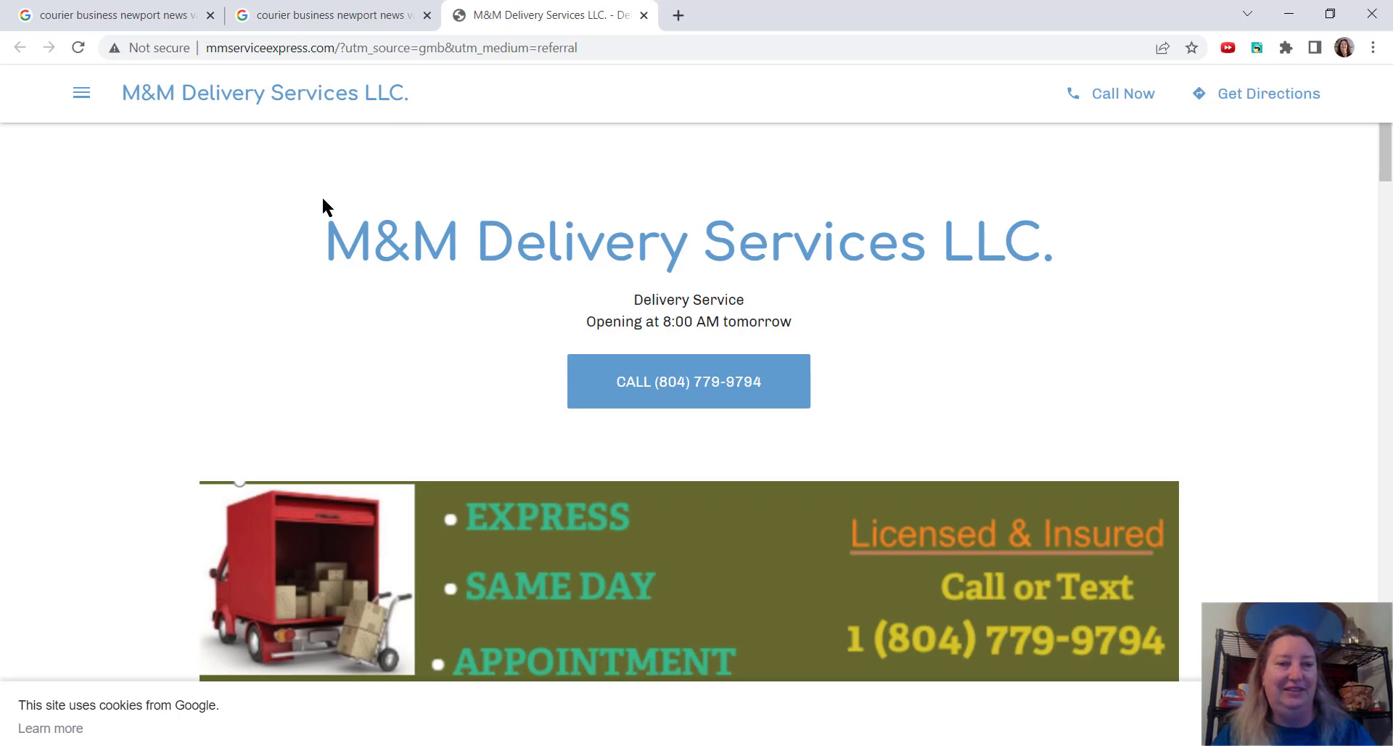
{"action": "scroll", "coordinate": [238, 253], "scroll_direction": "down", "scroll_amount": 1}
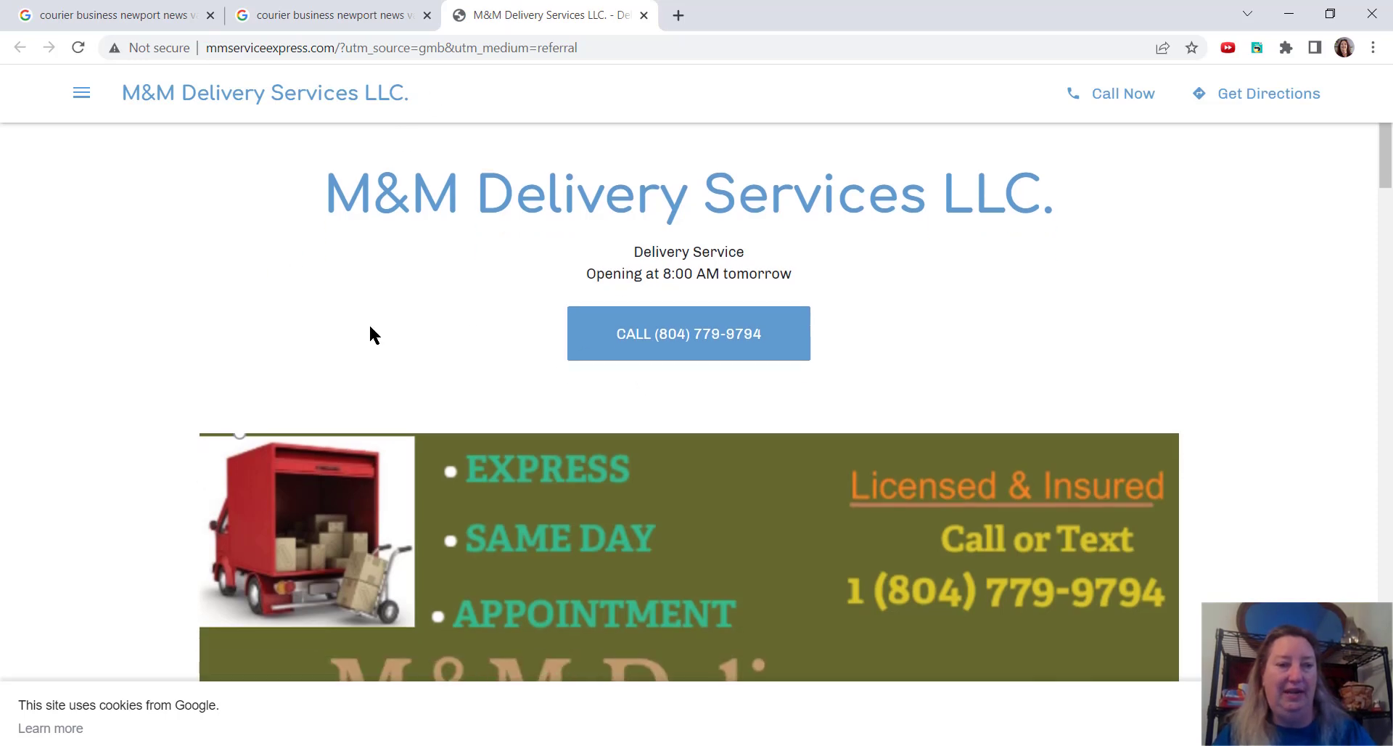
{"action": "scroll", "coordinate": [370, 334], "scroll_direction": "down", "scroll_amount": 1}
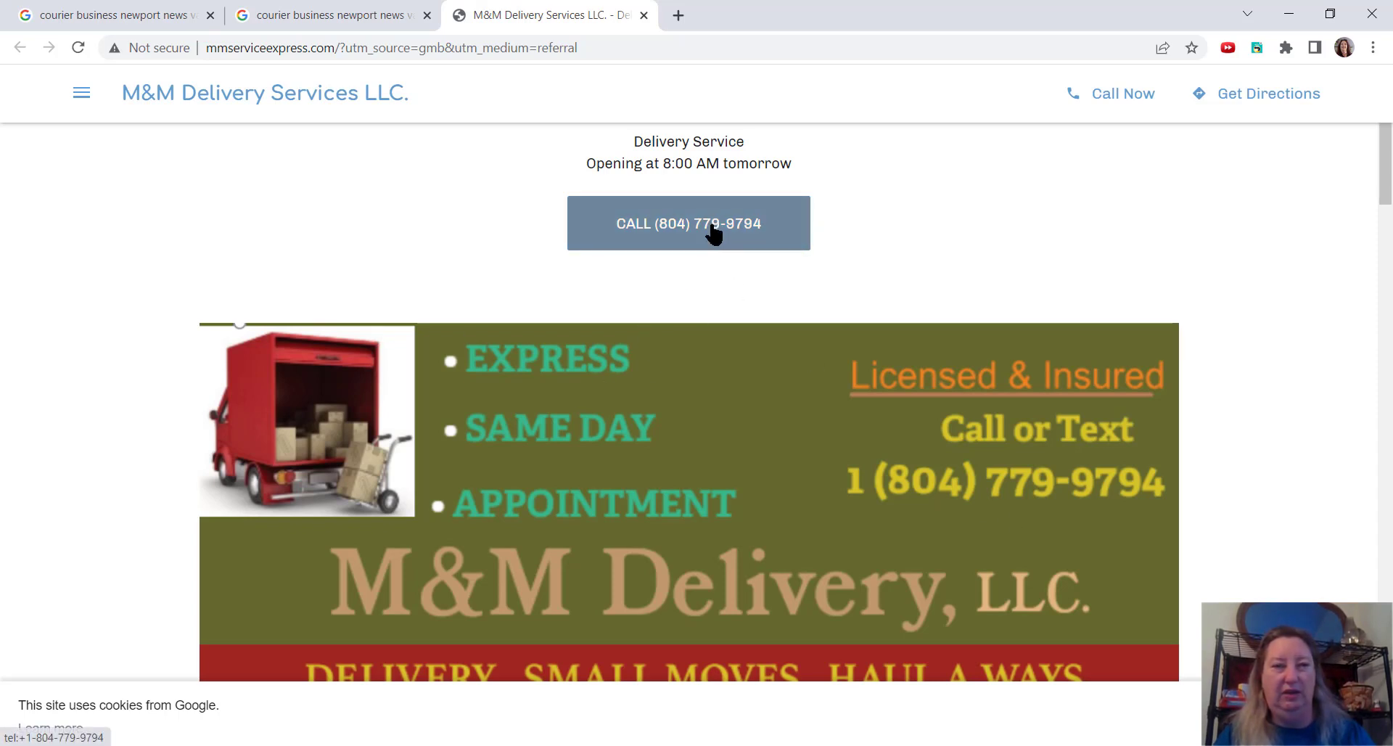
{"action": "scroll", "coordinate": [458, 251], "scroll_direction": "down", "scroll_amount": 3}
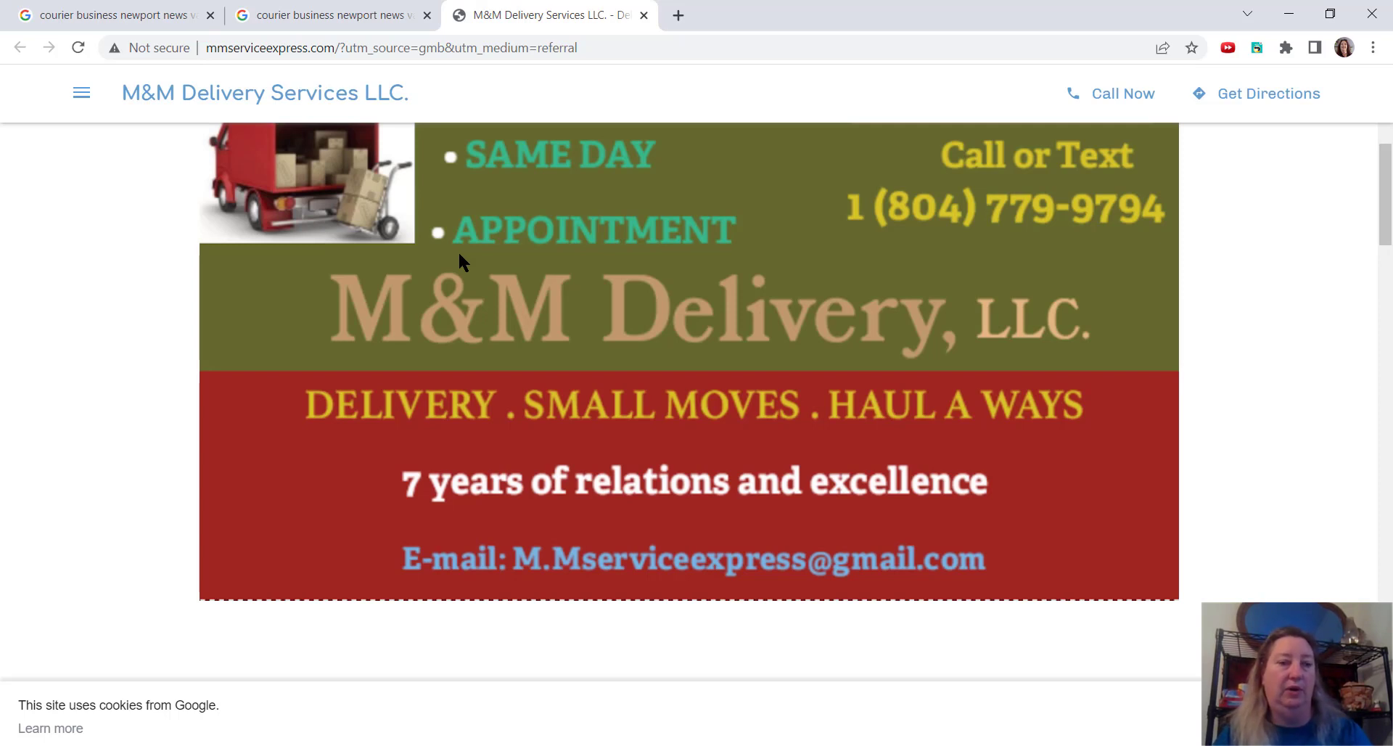
{"action": "scroll", "coordinate": [458, 259], "scroll_direction": "down", "scroll_amount": 3}
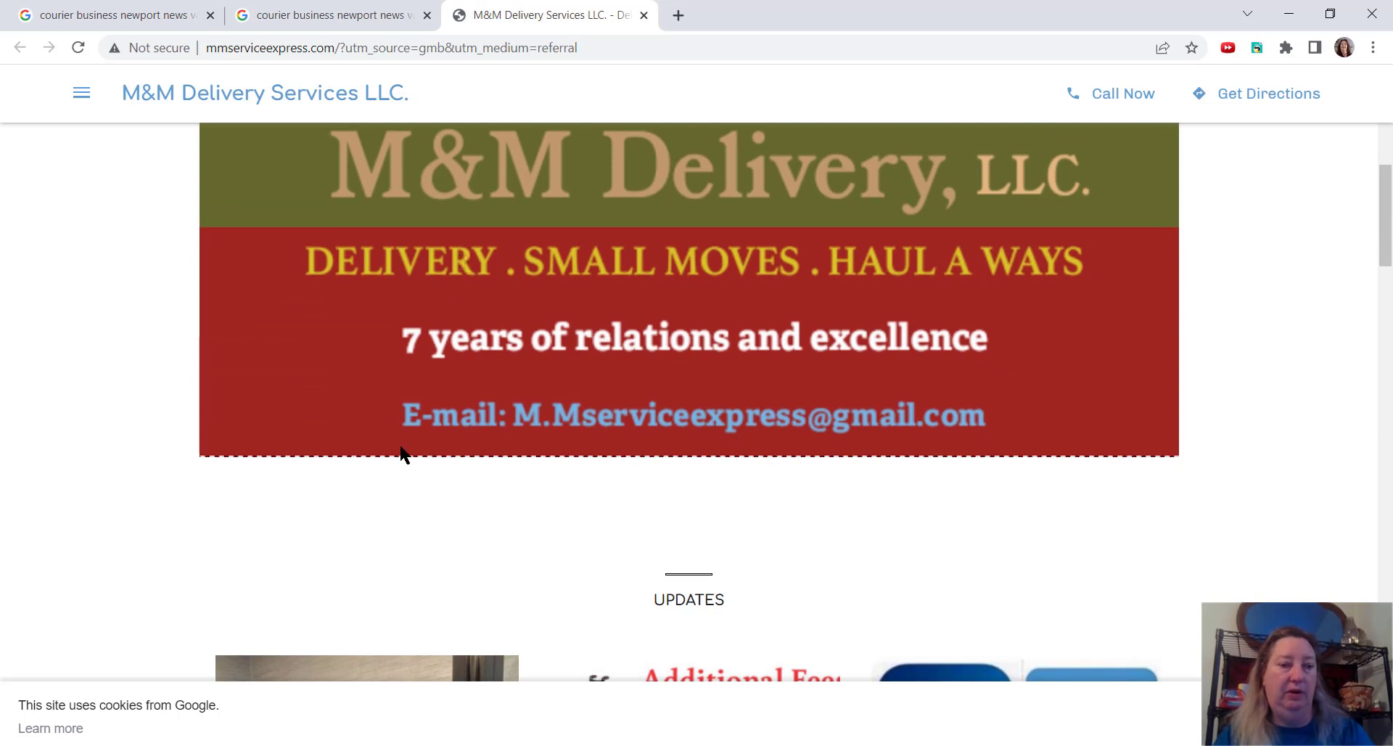
{"action": "scroll", "coordinate": [399, 443], "scroll_direction": "down", "scroll_amount": 3}
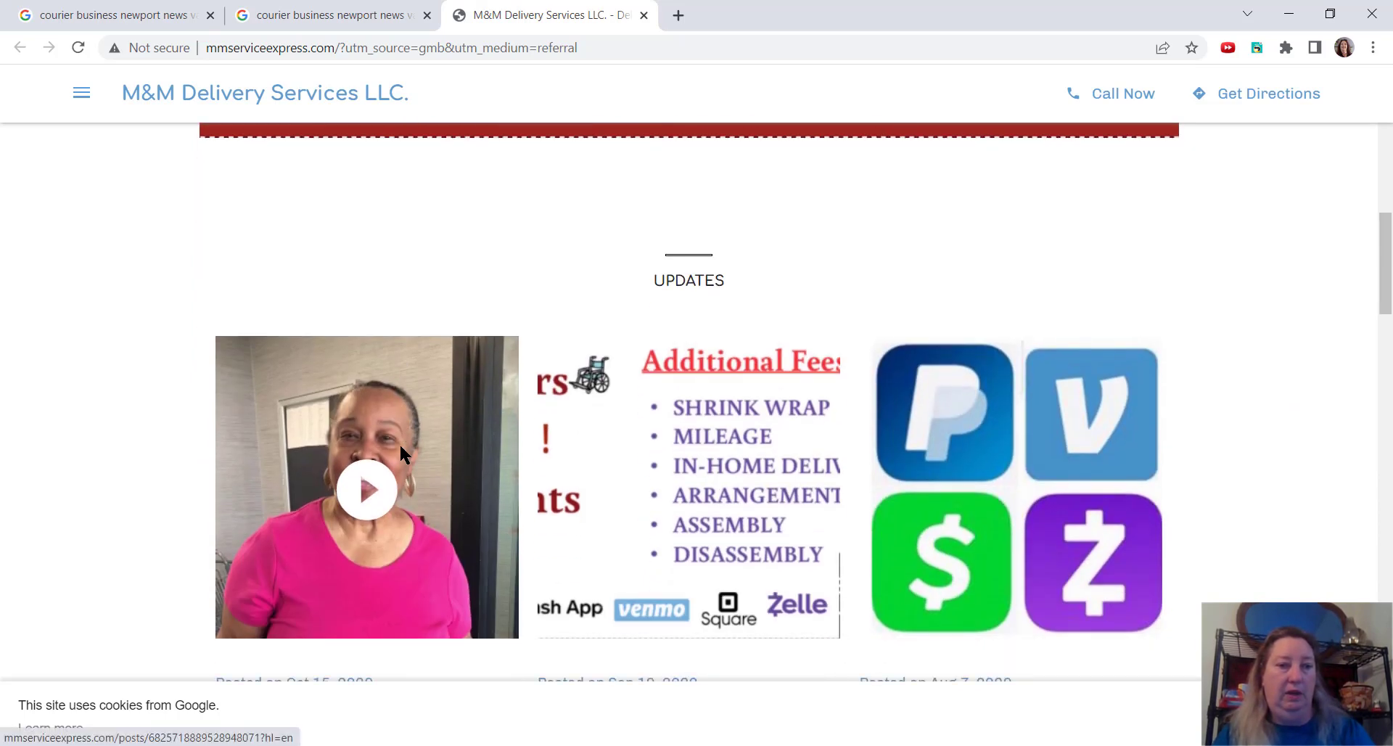
{"action": "scroll", "coordinate": [399, 443], "scroll_direction": "down", "scroll_amount": 1}
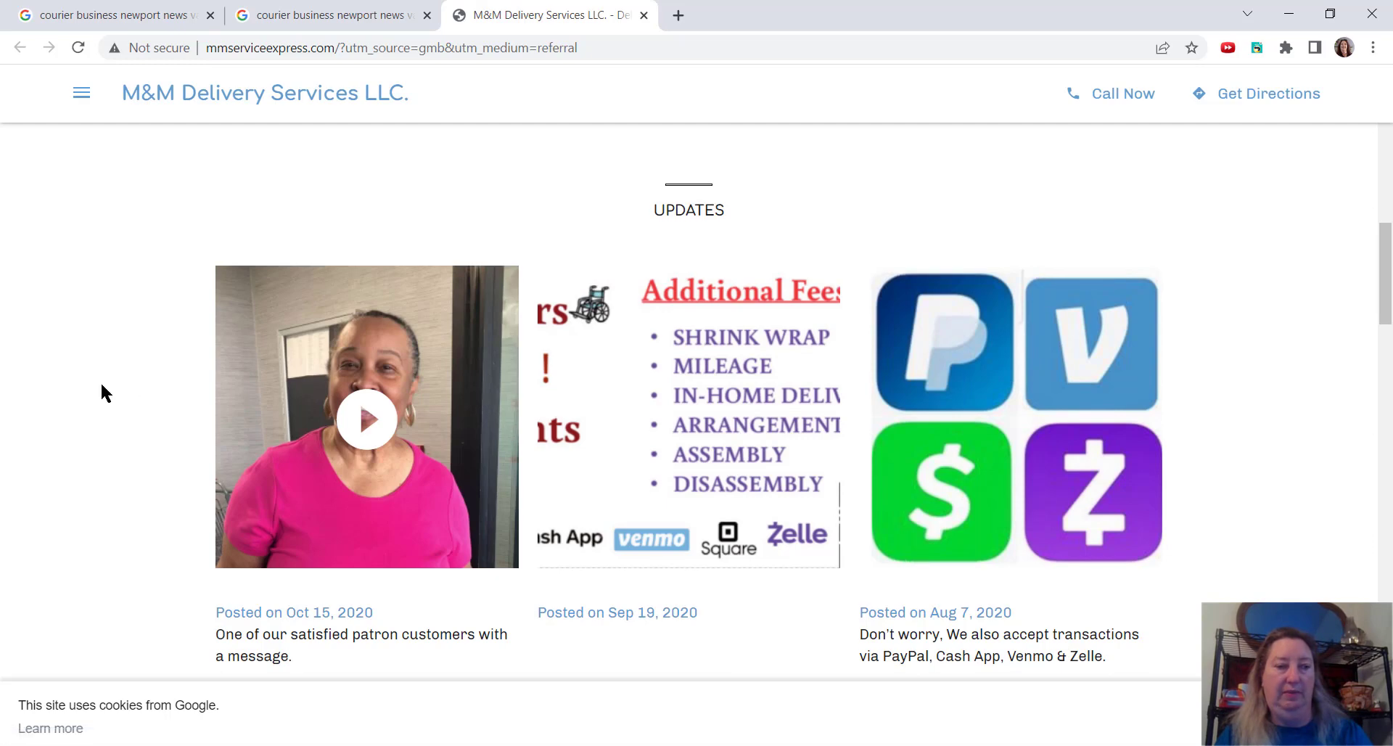
{"action": "scroll", "coordinate": [103, 391], "scroll_direction": "down", "scroll_amount": 2}
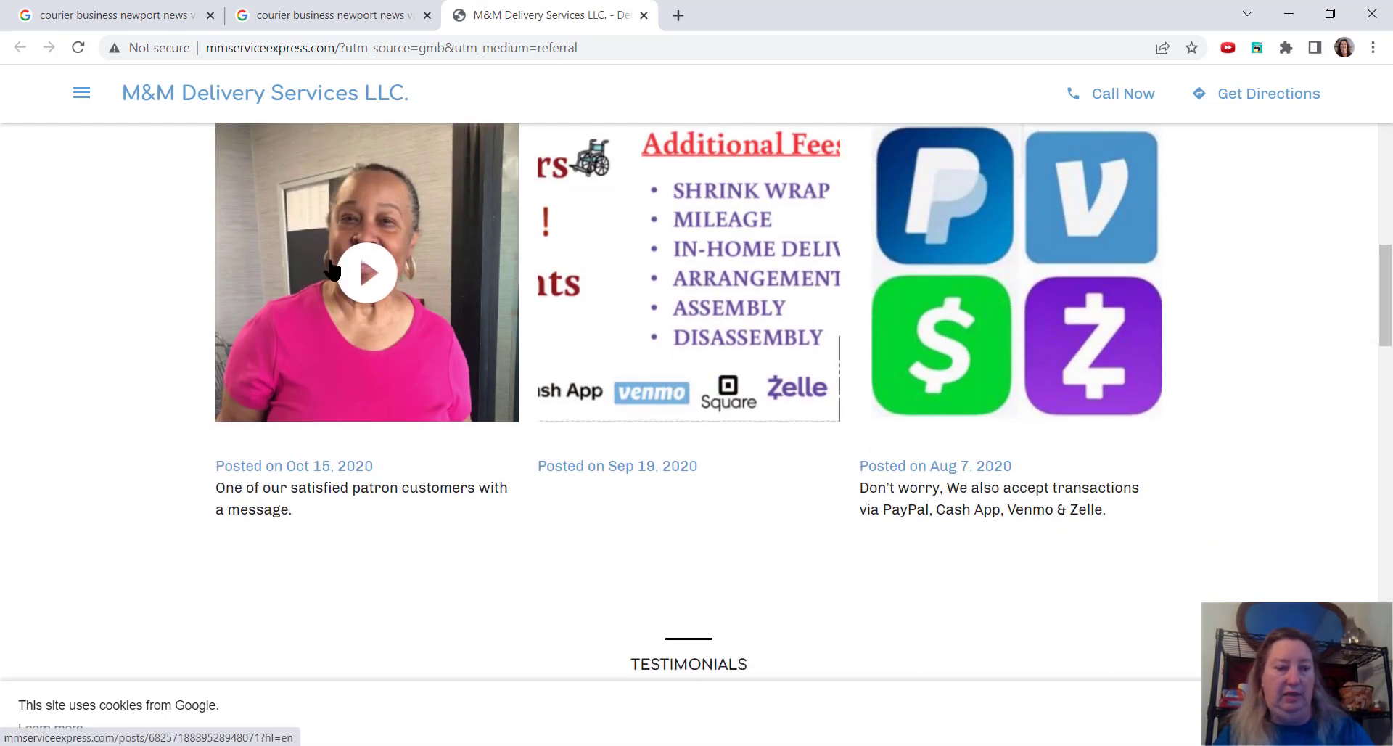
{"action": "scroll", "coordinate": [169, 344], "scroll_direction": "down", "scroll_amount": 4}
{"action": "scroll", "coordinate": [168, 344], "scroll_direction": "down", "scroll_amount": 3}
{"action": "scroll", "coordinate": [168, 344], "scroll_direction": "down", "scroll_amount": 2}
{"action": "scroll", "coordinate": [168, 344], "scroll_direction": "down", "scroll_amount": 3}
{"action": "scroll", "coordinate": [169, 344], "scroll_direction": "down", "scroll_amount": 2}
{"action": "scroll", "coordinate": [169, 344], "scroll_direction": "down", "scroll_amount": 1}
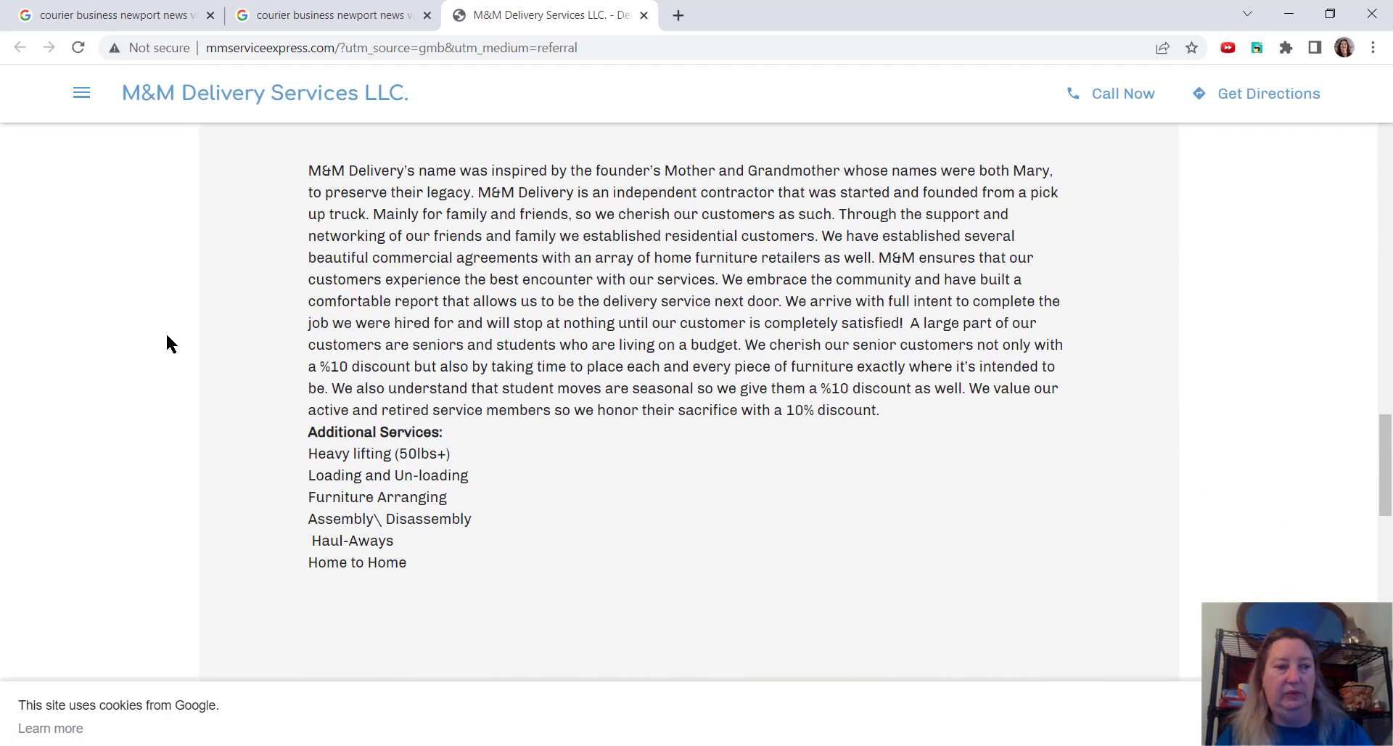
{"action": "scroll", "coordinate": [168, 344], "scroll_direction": "down", "scroll_amount": 3}
{"action": "scroll", "coordinate": [168, 344], "scroll_direction": "down", "scroll_amount": 1}
{"action": "scroll", "coordinate": [169, 344], "scroll_direction": "down", "scroll_amount": 3}
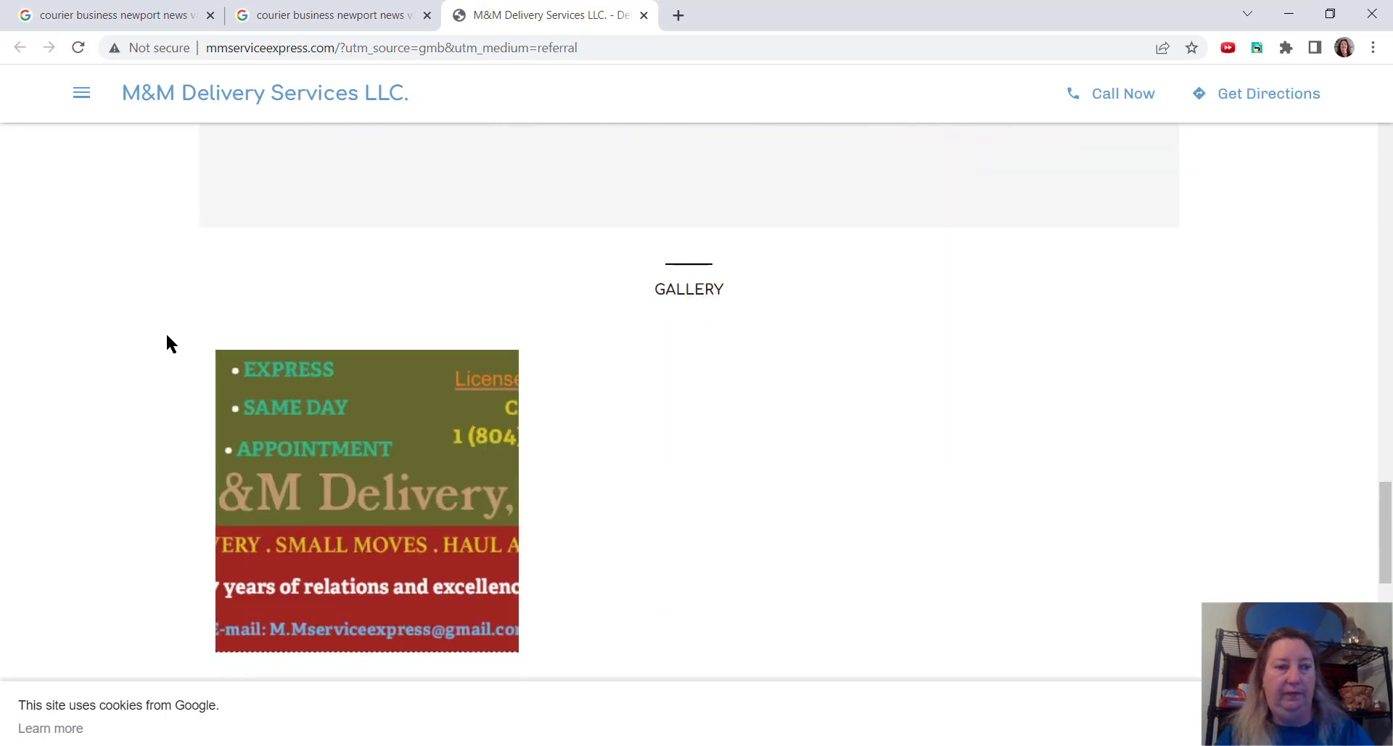
{"action": "scroll", "coordinate": [169, 344], "scroll_direction": "down", "scroll_amount": 2}
{"action": "scroll", "coordinate": [169, 344], "scroll_direction": "down", "scroll_amount": 1}
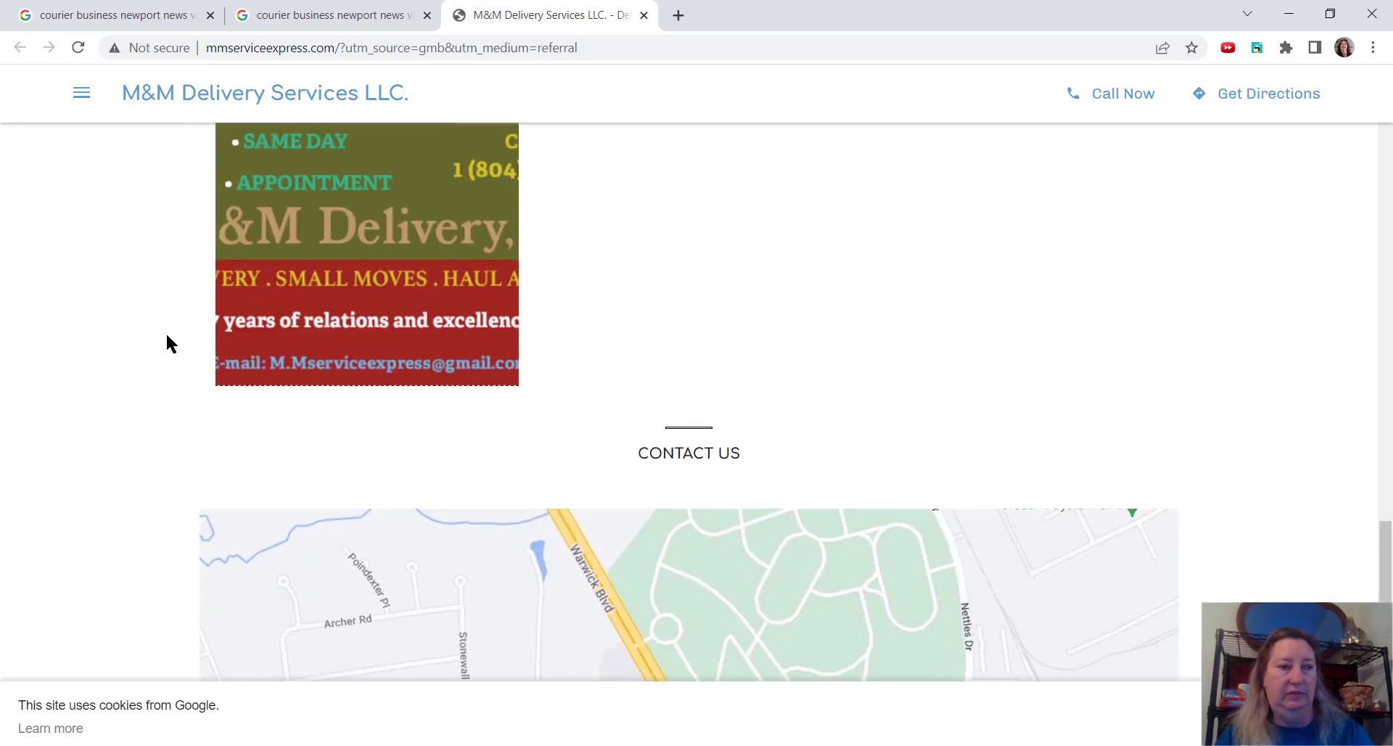
{"action": "scroll", "coordinate": [124, 285], "scroll_direction": "down", "scroll_amount": 3}
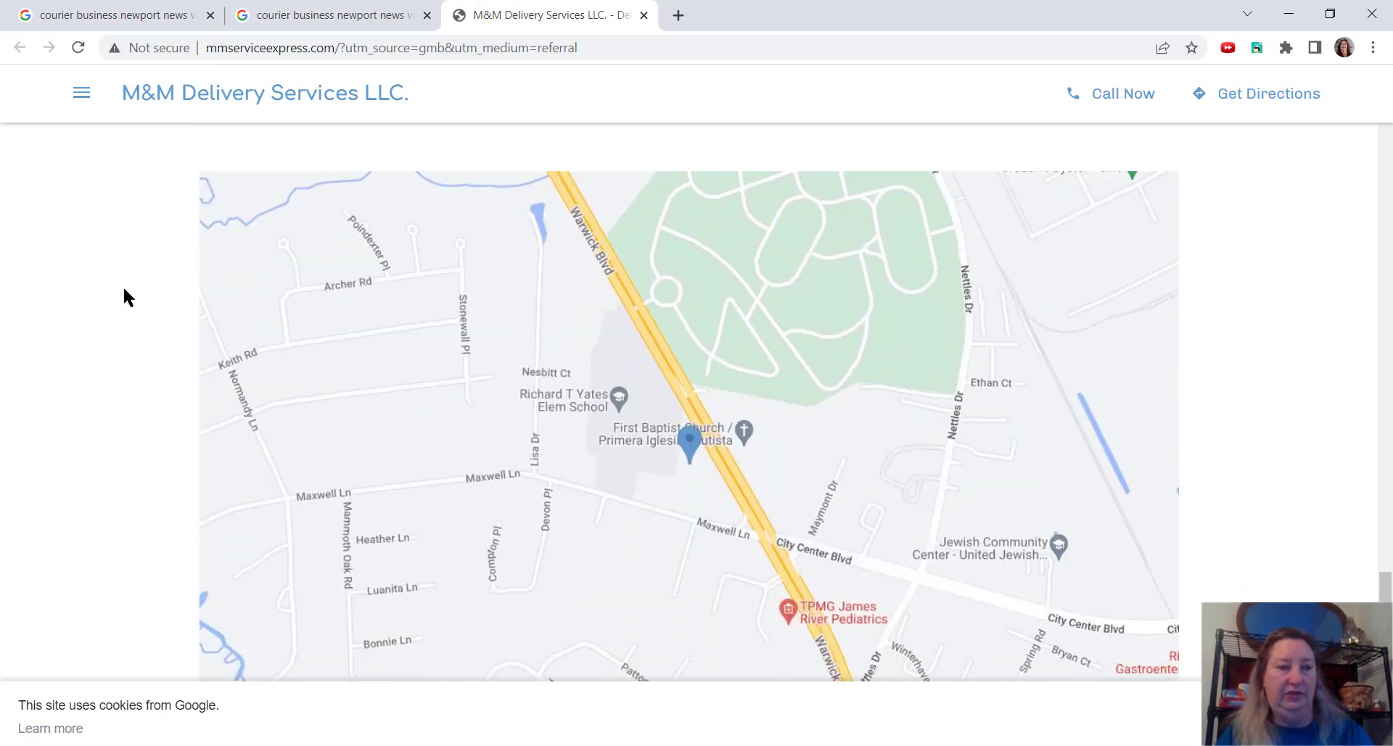
{"action": "scroll", "coordinate": [123, 285], "scroll_direction": "down", "scroll_amount": 3}
{"action": "scroll", "coordinate": [123, 285], "scroll_direction": "down", "scroll_amount": 1}
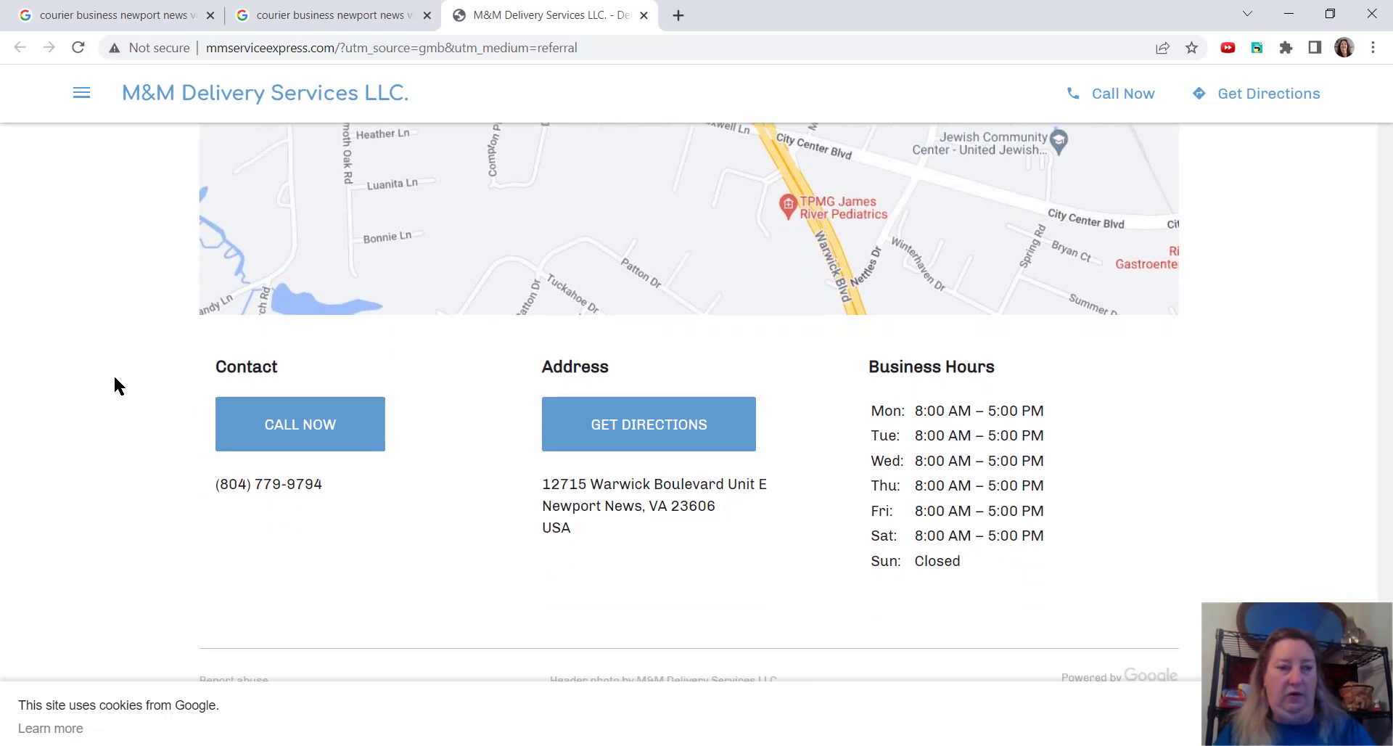
{"action": "scroll", "coordinate": [113, 373], "scroll_direction": "up", "scroll_amount": 5}
{"action": "scroll", "coordinate": [113, 373], "scroll_direction": "up", "scroll_amount": 5}
{"action": "scroll", "coordinate": [113, 373], "scroll_direction": "up", "scroll_amount": 5}
{"action": "scroll", "coordinate": [113, 373], "scroll_direction": "up", "scroll_amount": 1}
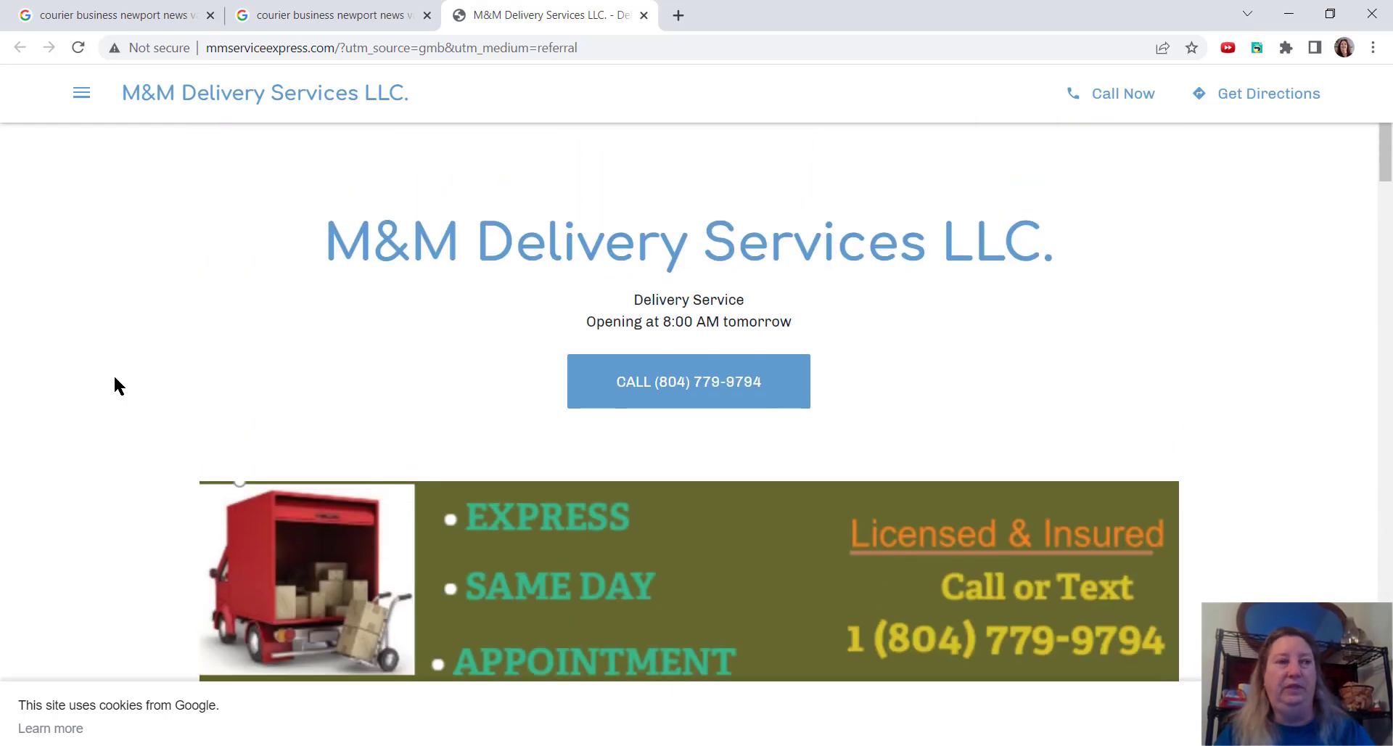
{"action": "left_click", "coordinate": [82, 92]}
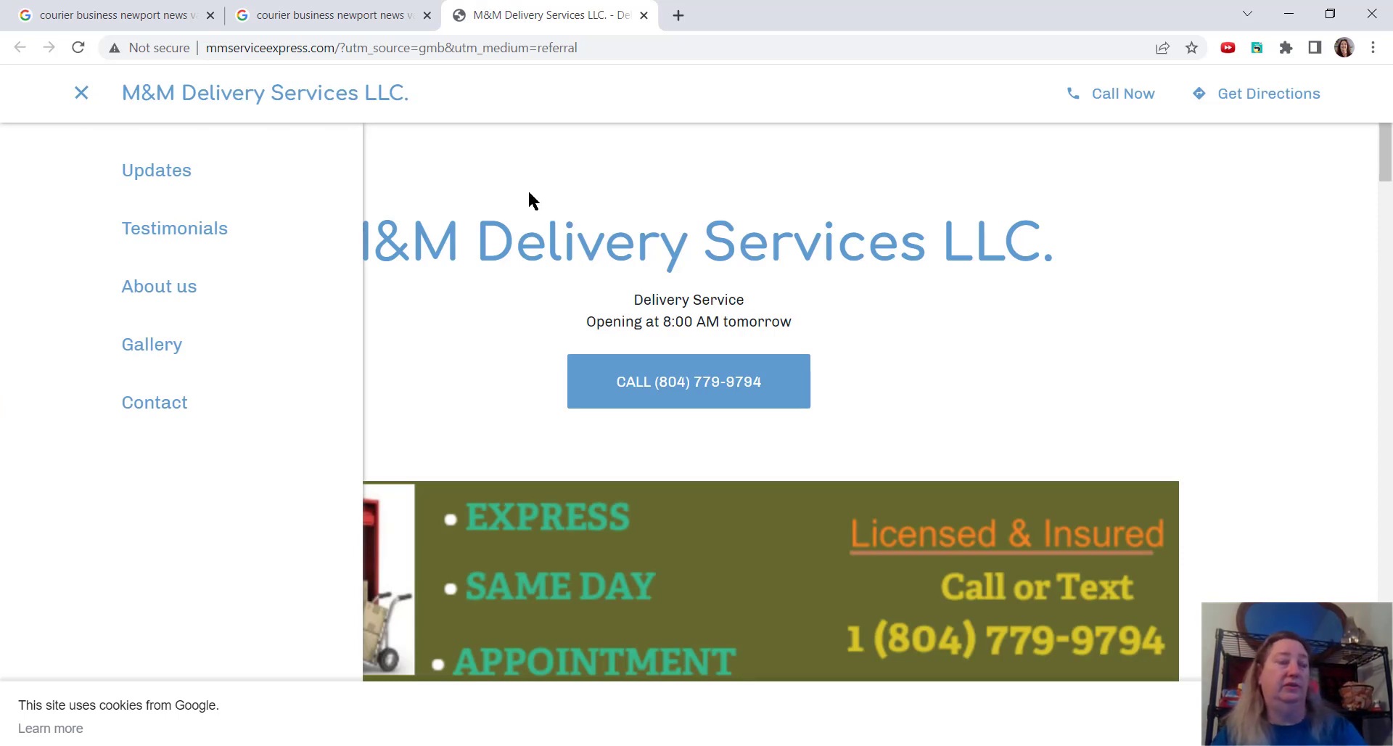
{"action": "left_click", "coordinate": [81, 94]}
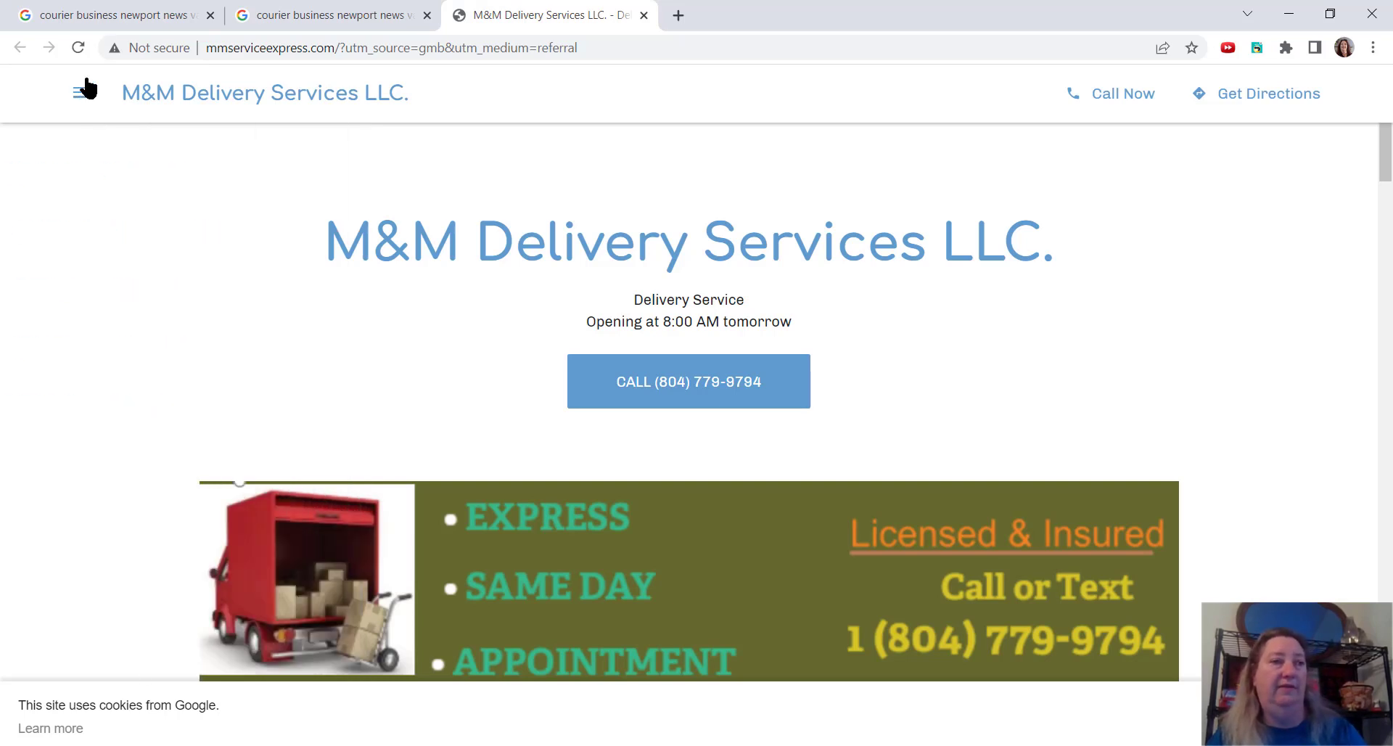
Return to the courier listings, show Delivery In Motion's details and expand its full description.
{"action": "left_click", "coordinate": [109, 18]}
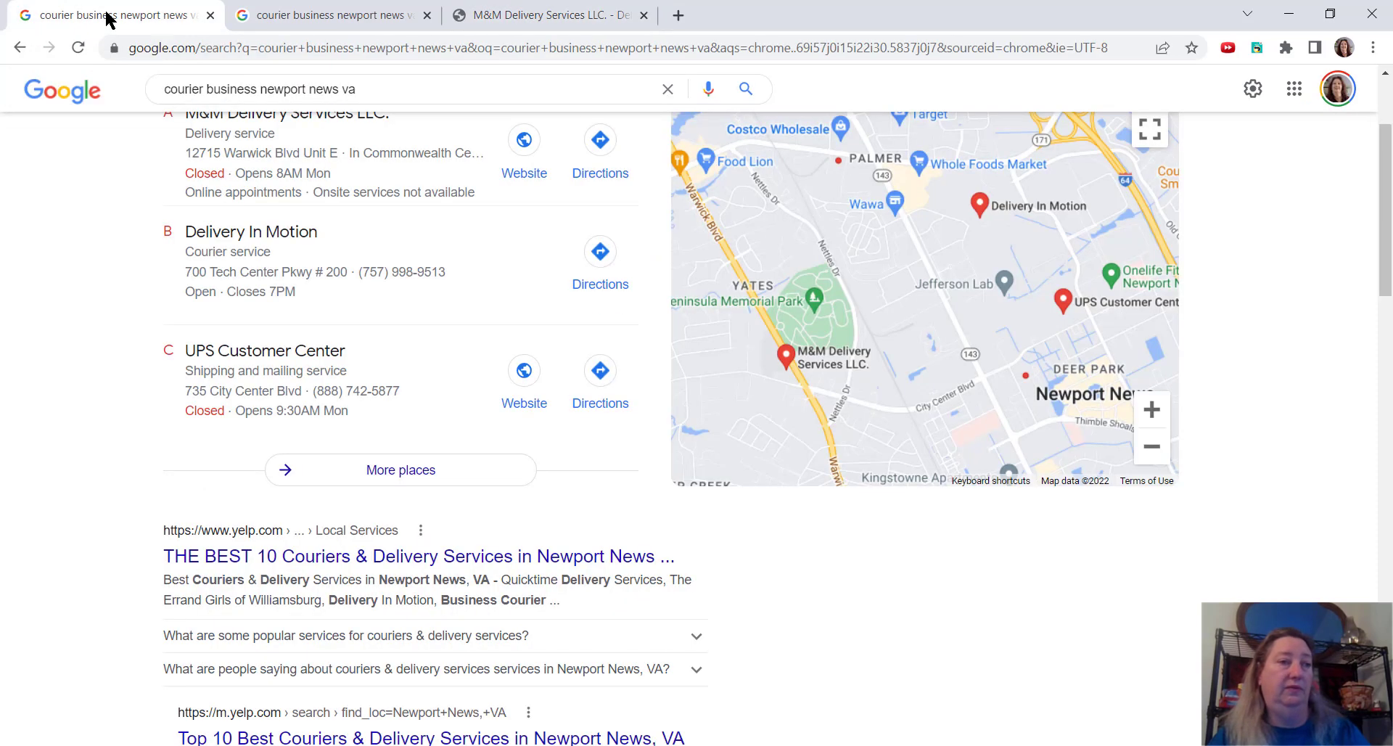
{"action": "left_click", "coordinate": [263, 15]}
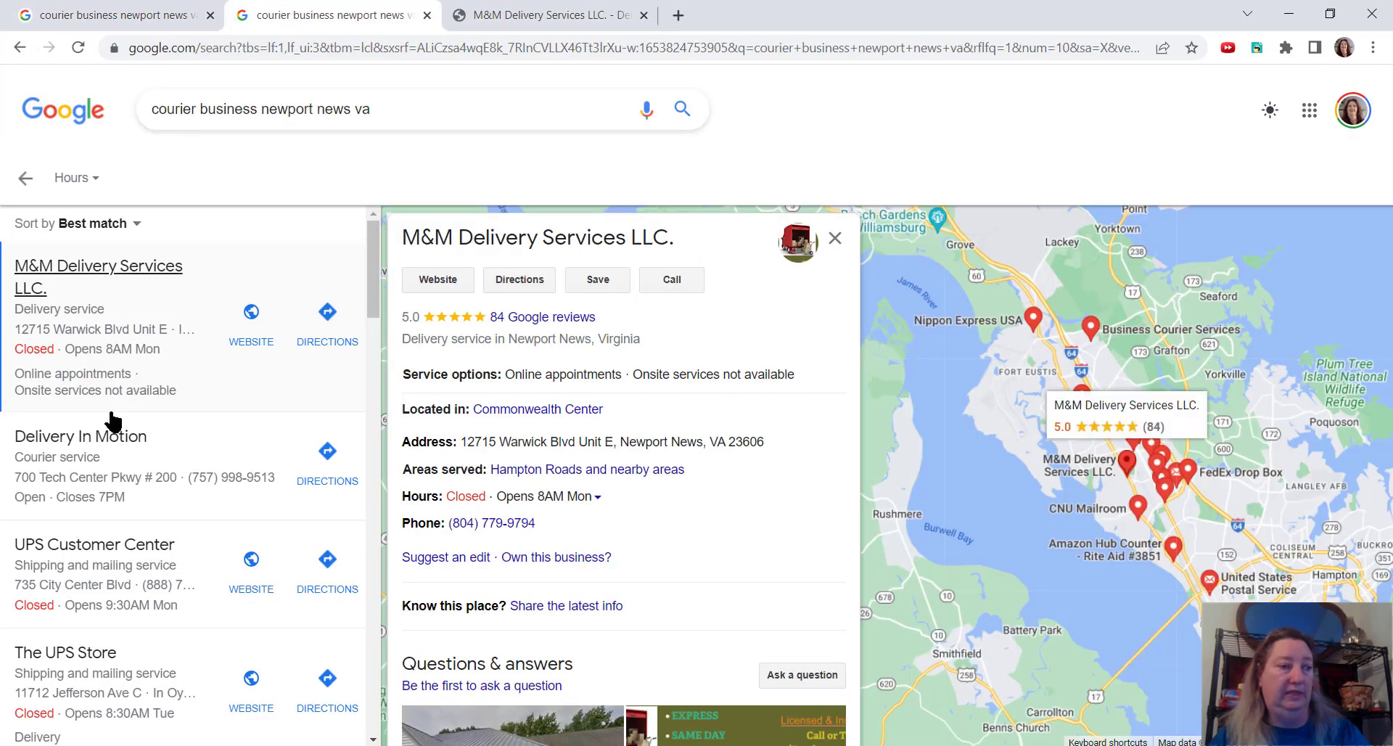
{"action": "left_click", "coordinate": [103, 436]}
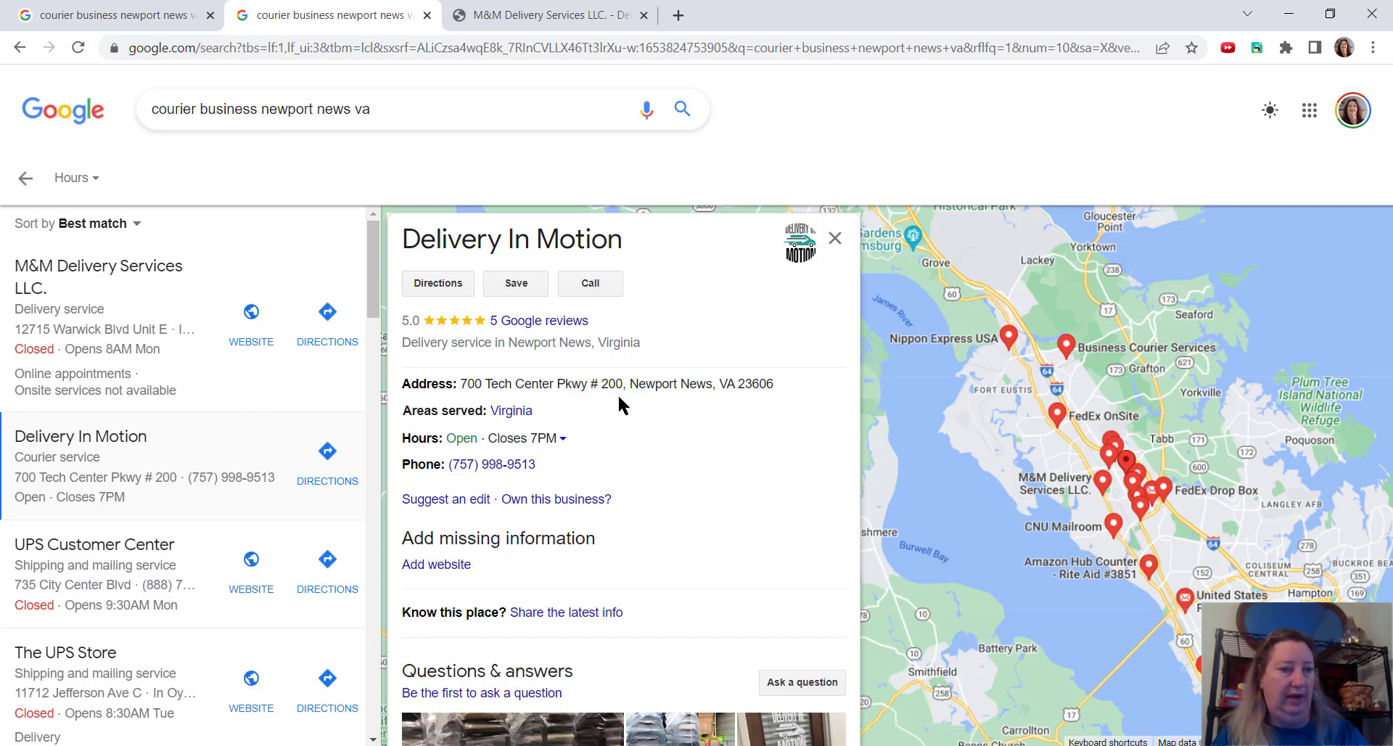
{"action": "scroll", "coordinate": [617, 404], "scroll_direction": "down", "scroll_amount": 1}
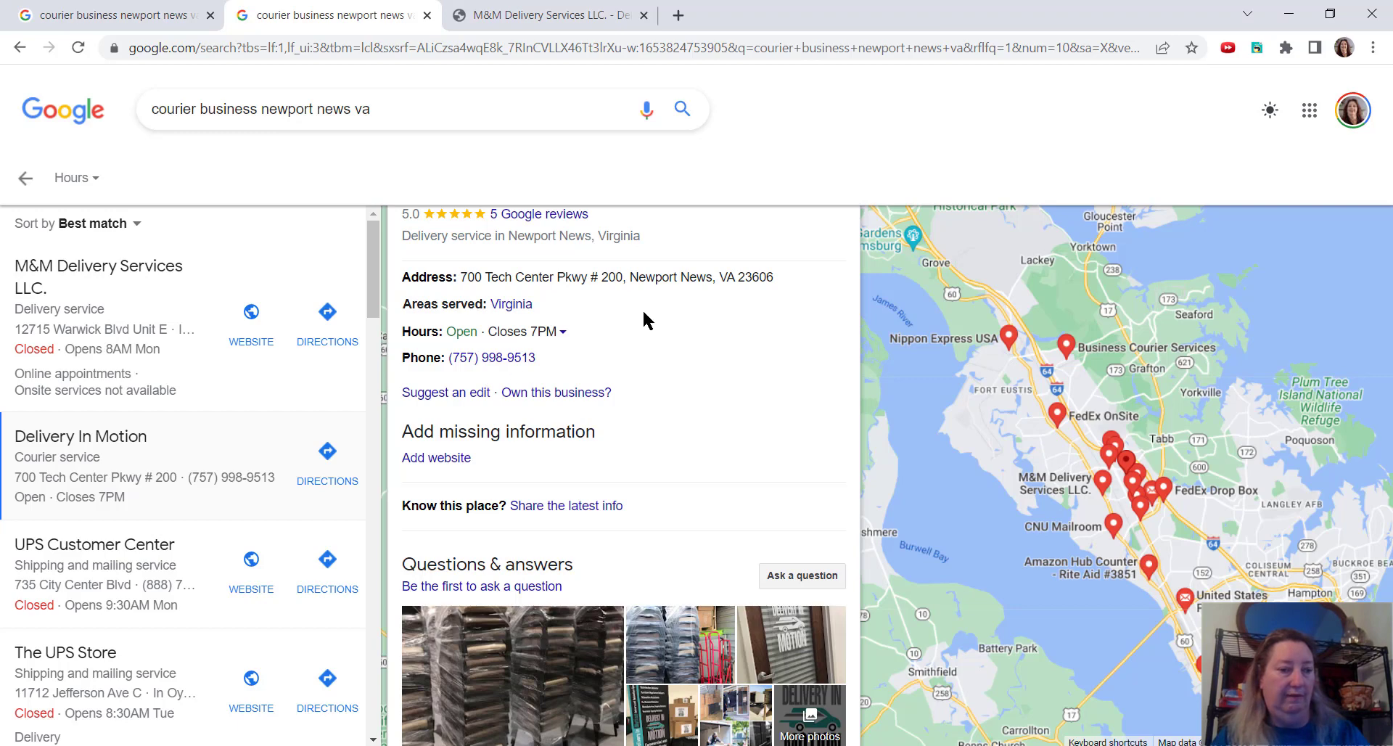
{"action": "scroll", "coordinate": [646, 319], "scroll_direction": "down", "scroll_amount": 2}
{"action": "scroll", "coordinate": [646, 319], "scroll_direction": "down", "scroll_amount": 1}
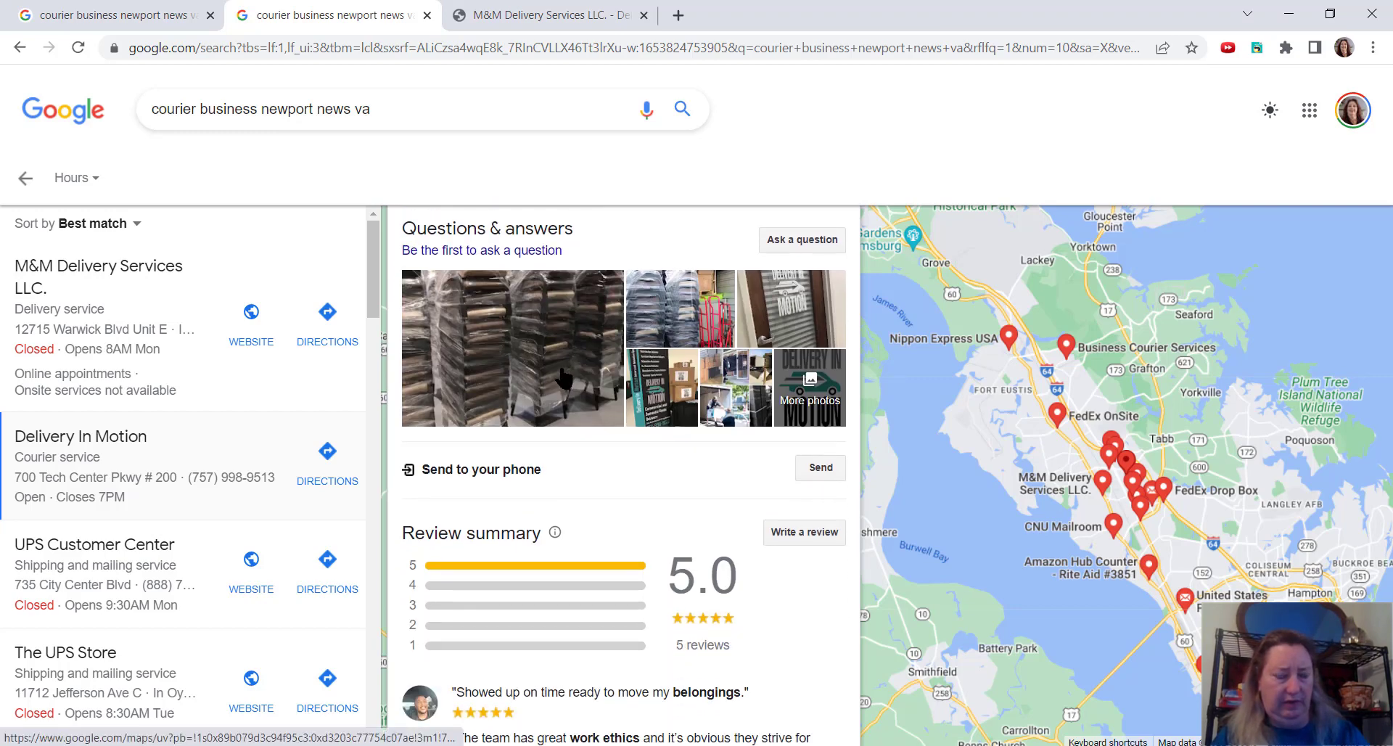
{"action": "scroll", "coordinate": [690, 366], "scroll_direction": "down", "scroll_amount": 2}
{"action": "scroll", "coordinate": [690, 366], "scroll_direction": "down", "scroll_amount": 1}
{"action": "scroll", "coordinate": [690, 365], "scroll_direction": "down", "scroll_amount": 1}
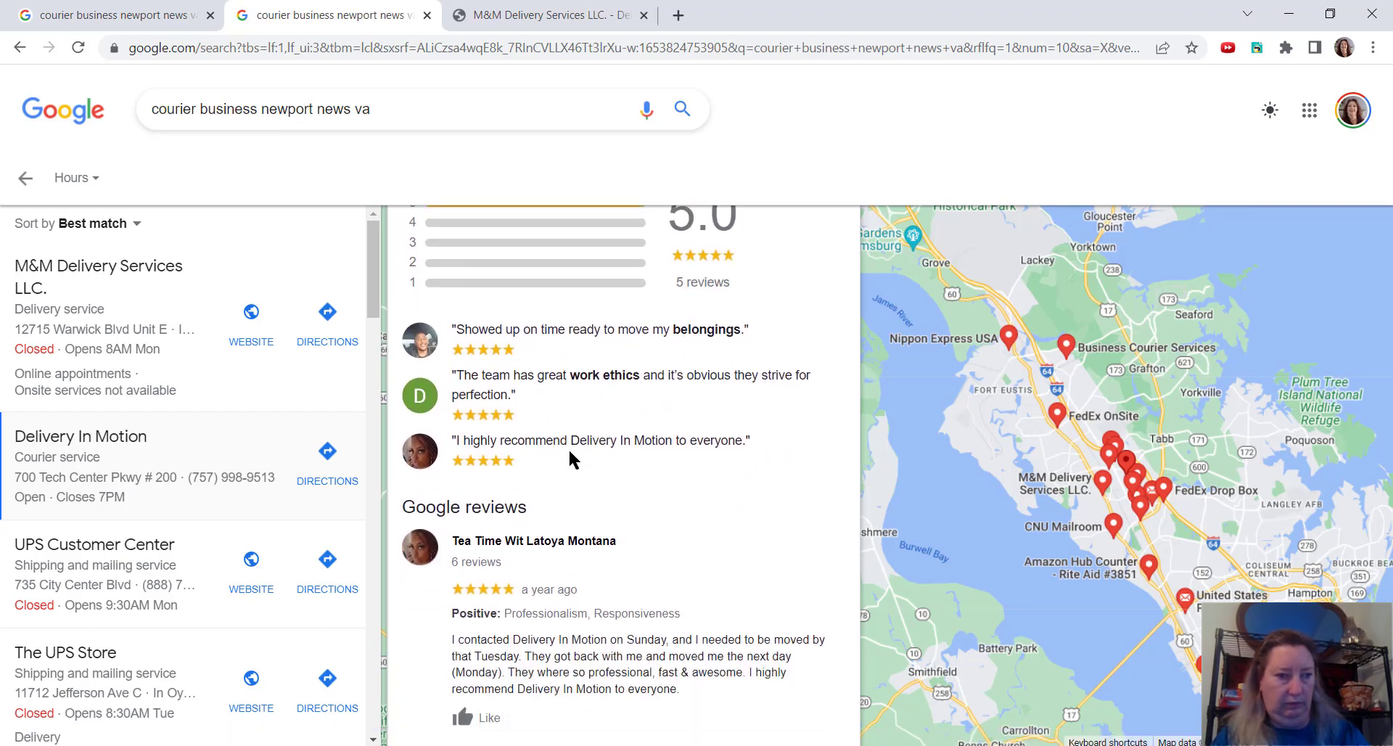
{"action": "scroll", "coordinate": [597, 449], "scroll_direction": "down", "scroll_amount": 1}
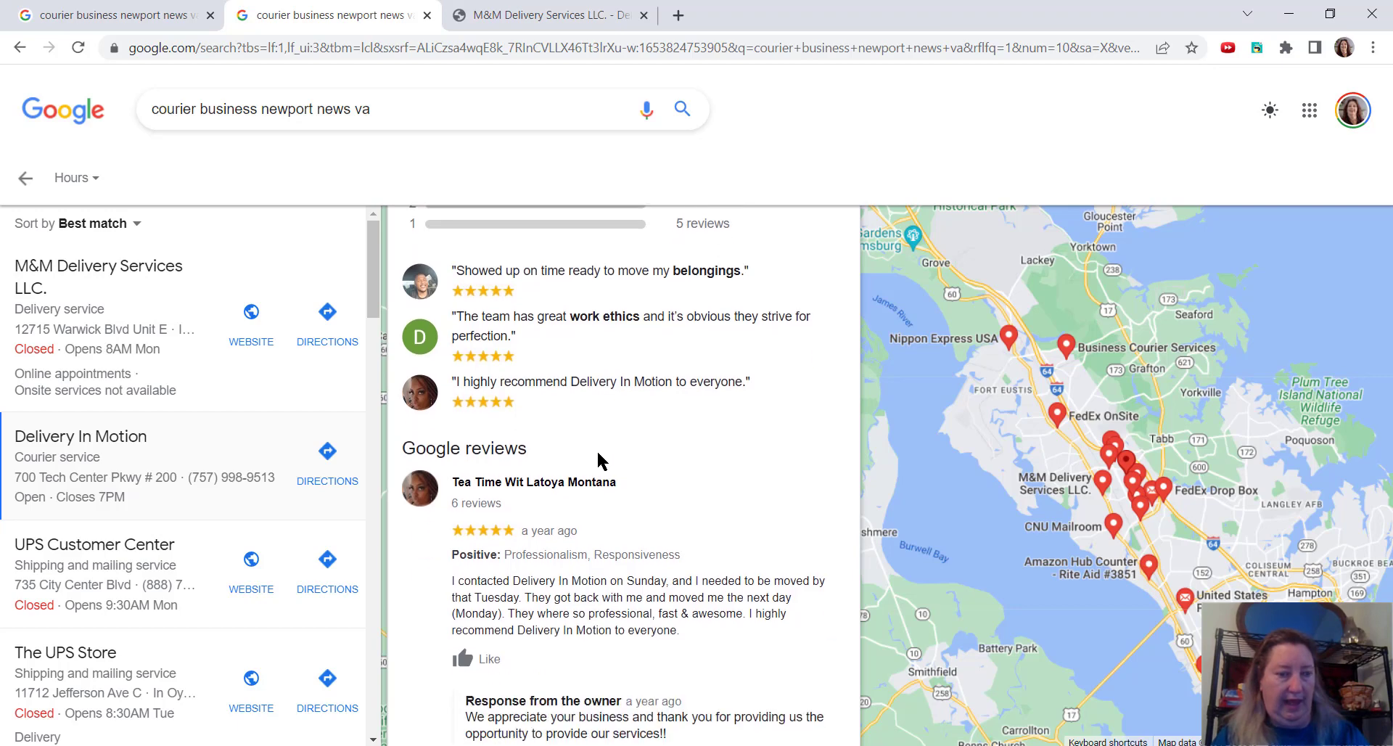
{"action": "scroll", "coordinate": [615, 414], "scroll_direction": "down", "scroll_amount": 1}
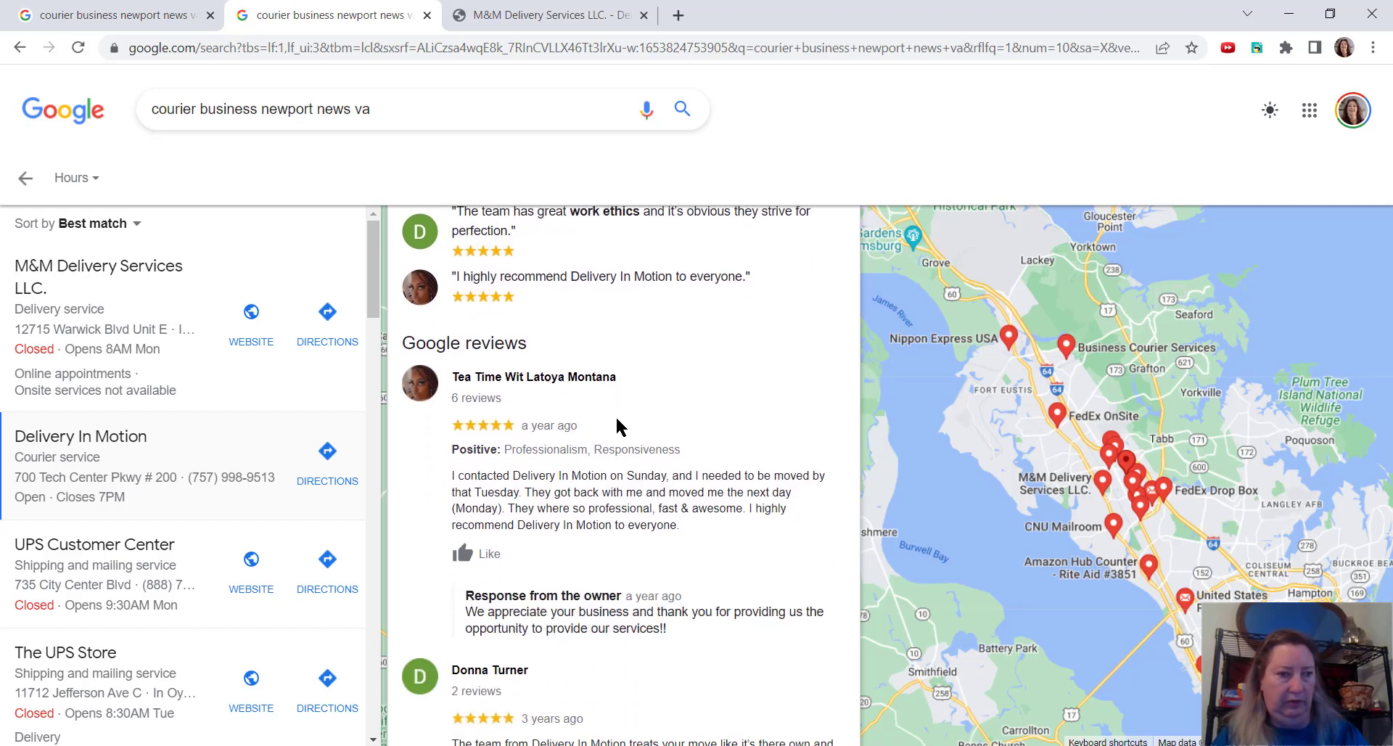
{"action": "scroll", "coordinate": [615, 414], "scroll_direction": "down", "scroll_amount": 1}
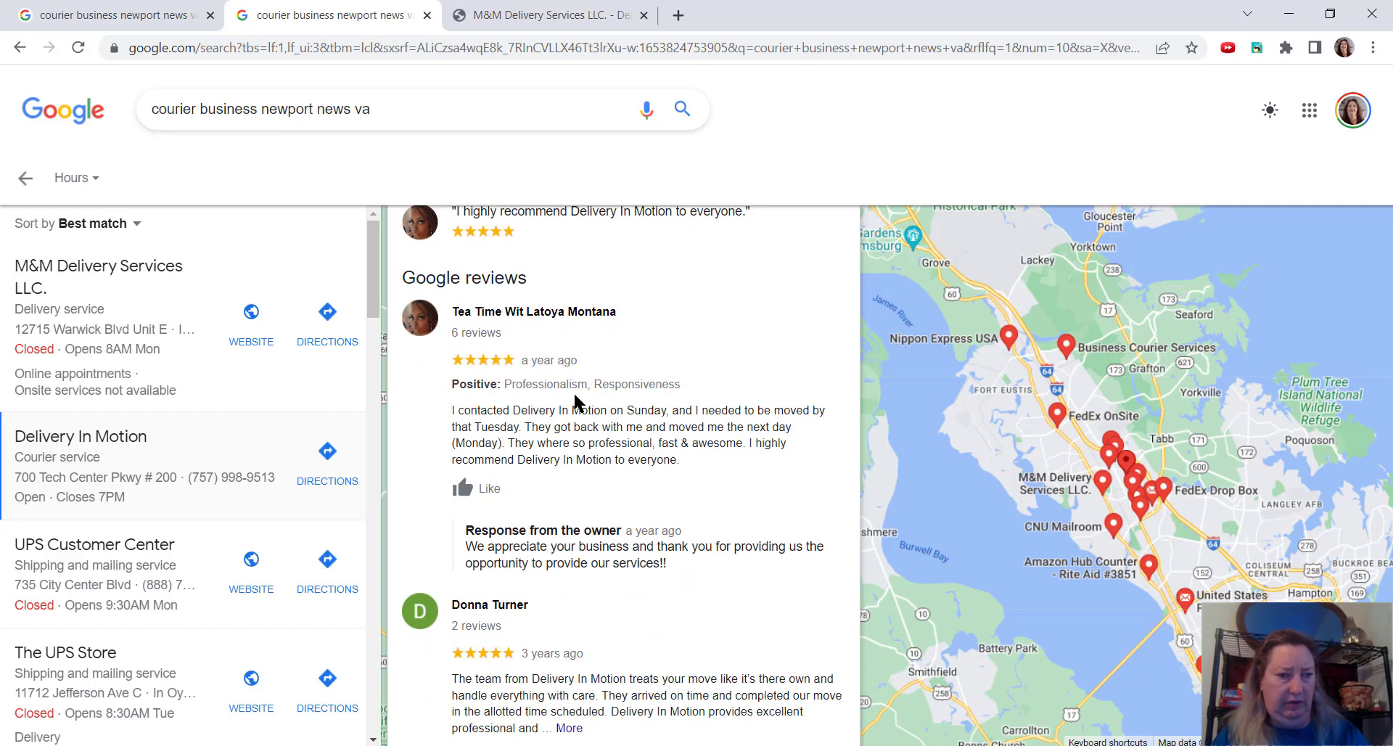
{"action": "scroll", "coordinate": [576, 415], "scroll_direction": "down", "scroll_amount": 1}
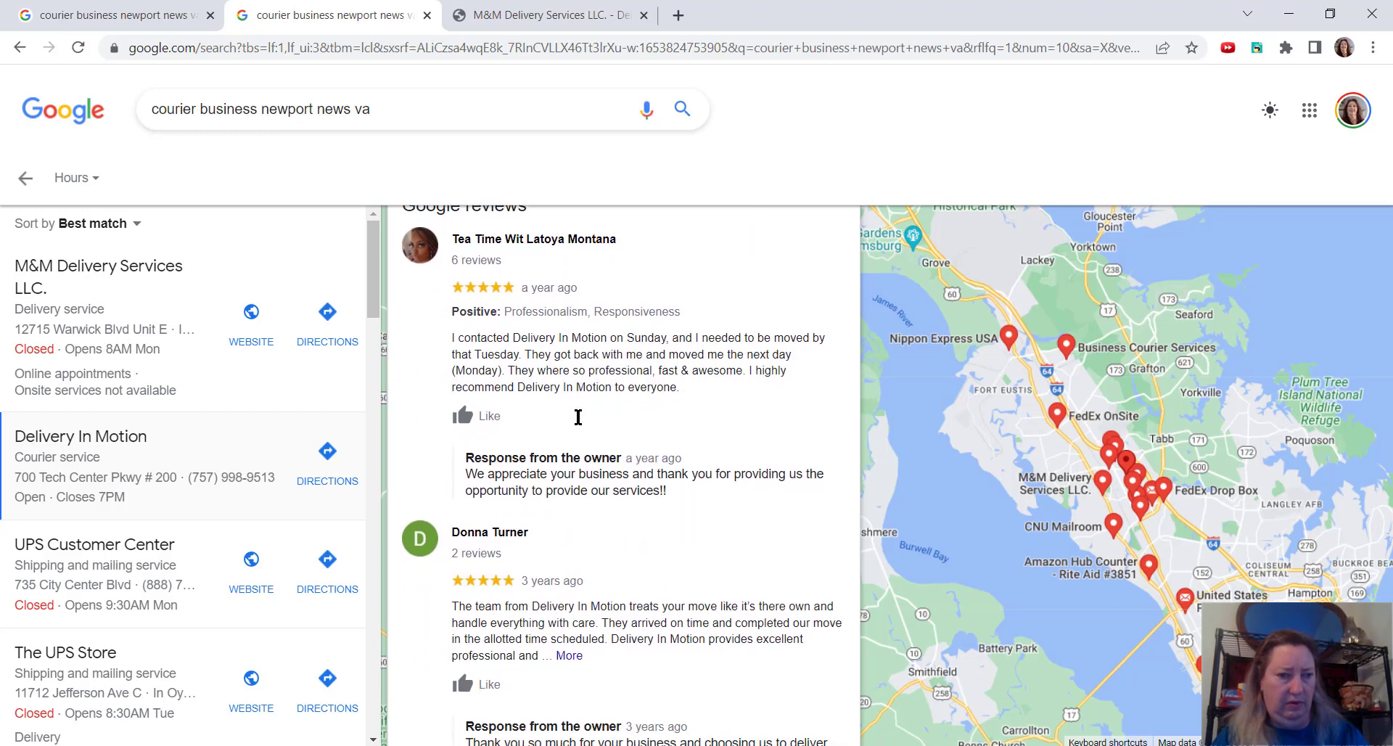
{"action": "scroll", "coordinate": [577, 418], "scroll_direction": "down", "scroll_amount": 1}
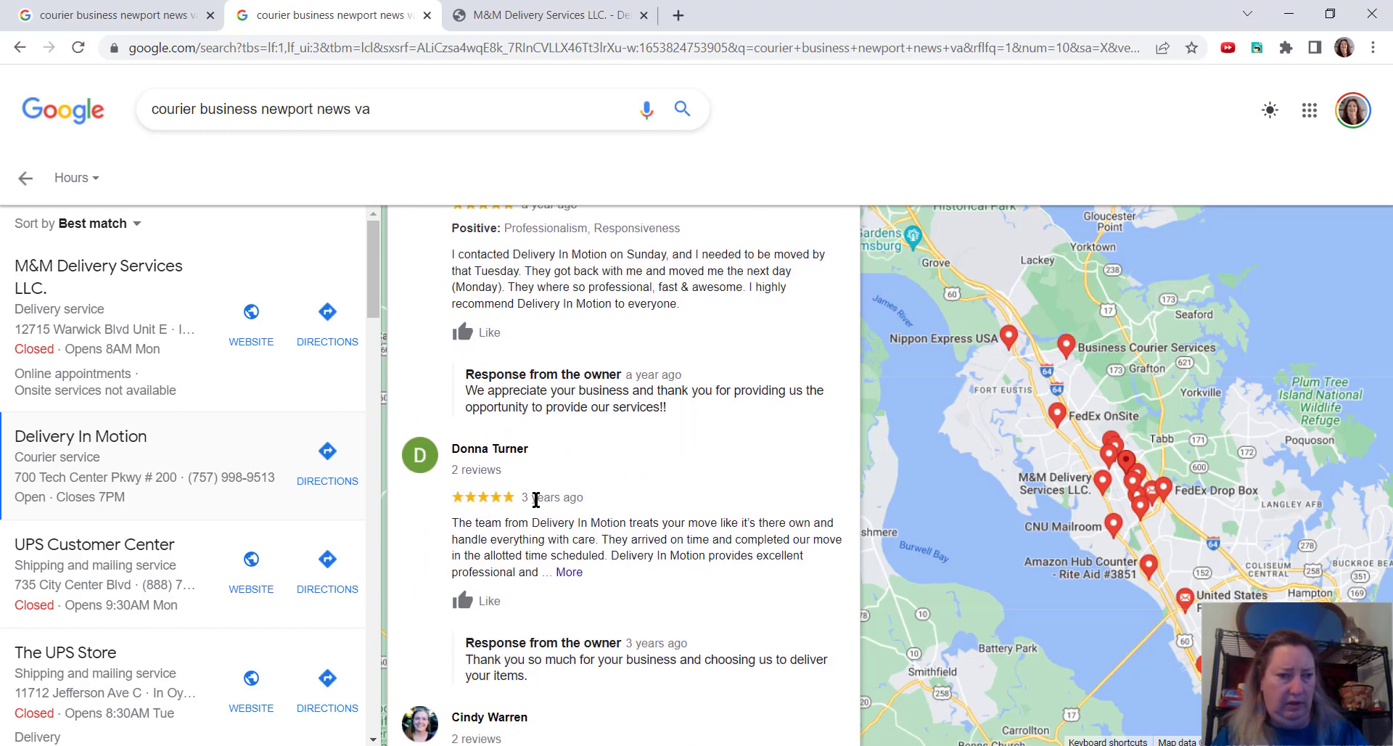
{"action": "scroll", "coordinate": [632, 489], "scroll_direction": "down", "scroll_amount": 2}
{"action": "scroll", "coordinate": [631, 491], "scroll_direction": "down", "scroll_amount": 1}
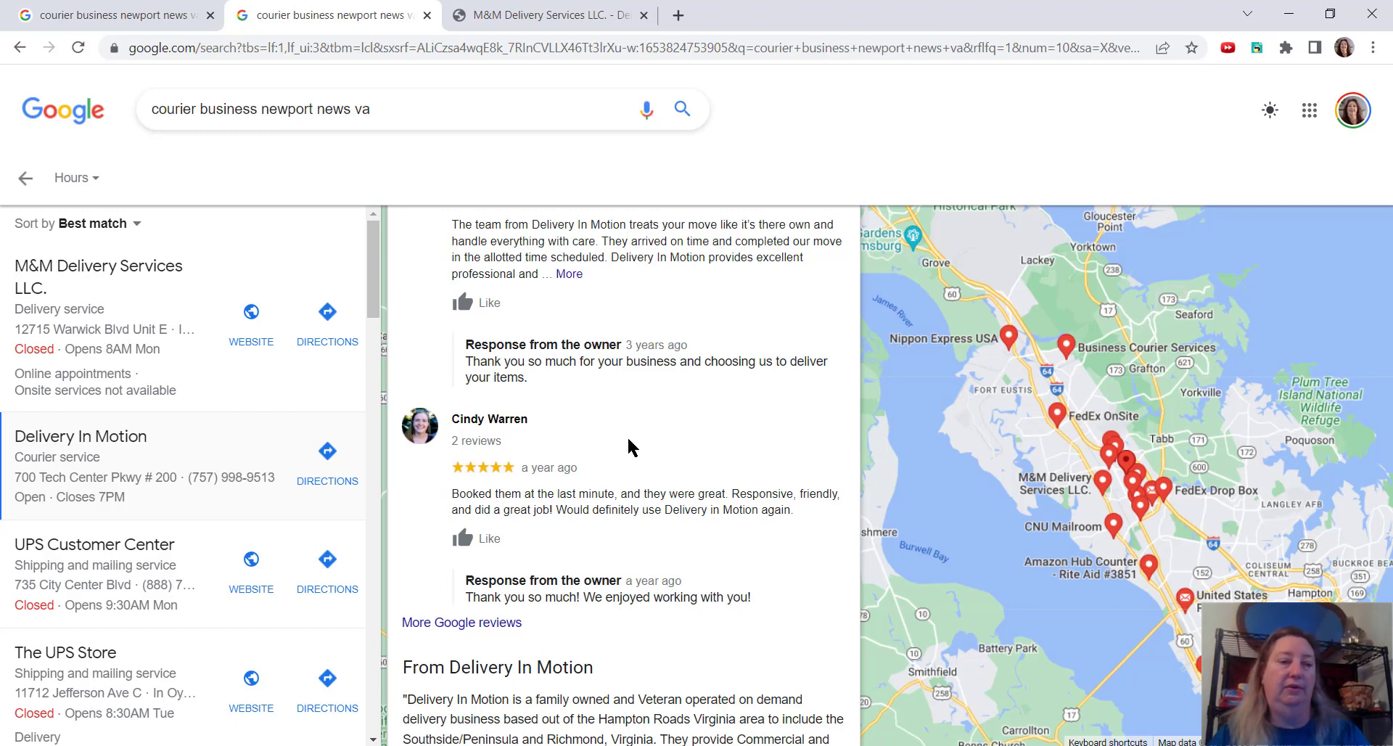
{"action": "scroll", "coordinate": [630, 446], "scroll_direction": "down", "scroll_amount": 3}
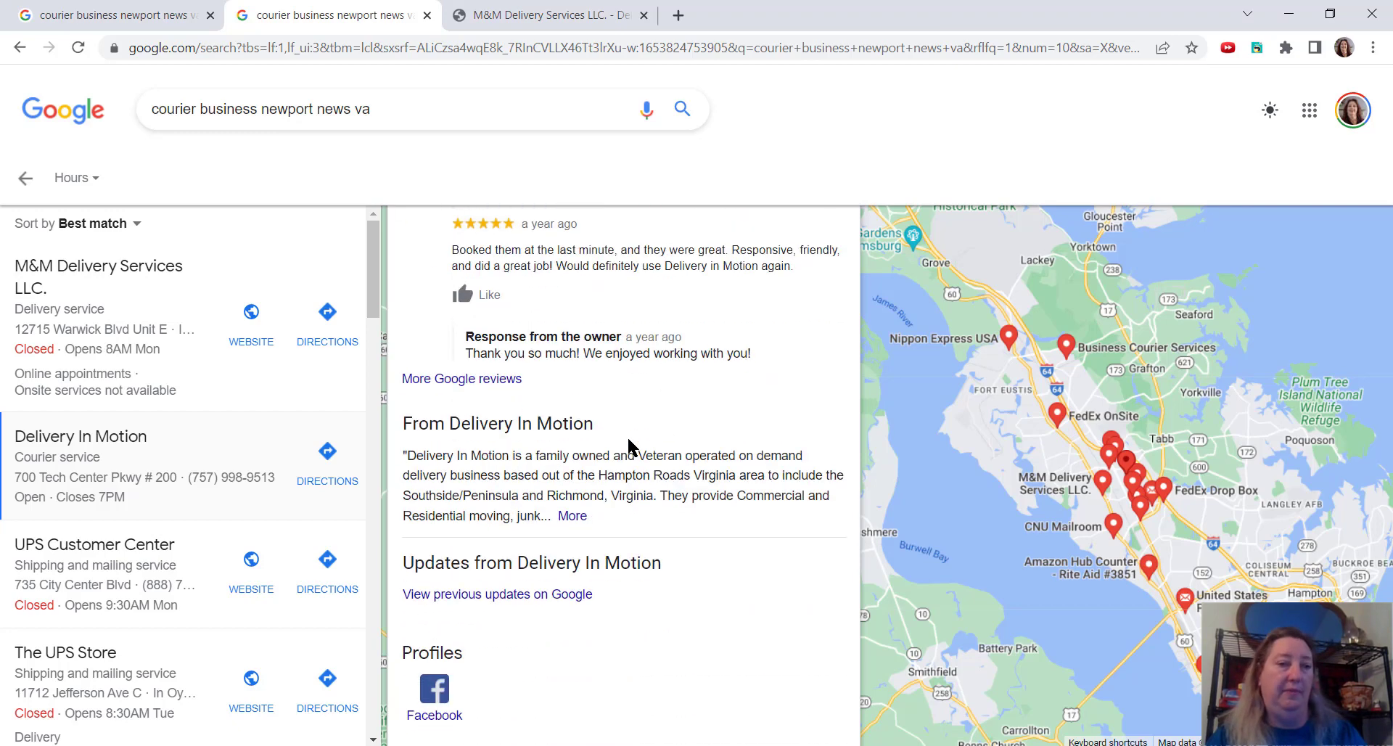
{"action": "scroll", "coordinate": [630, 446], "scroll_direction": "down", "scroll_amount": 1}
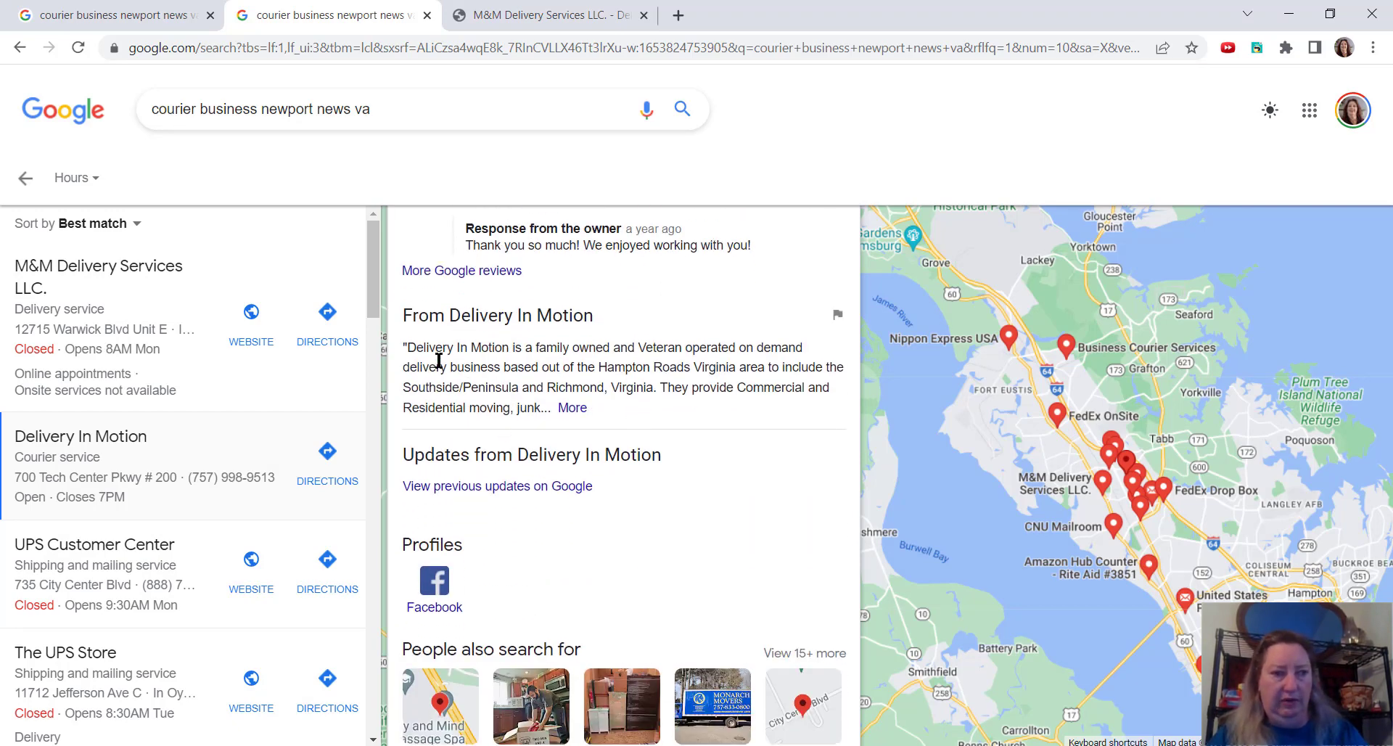
{"action": "left_click", "coordinate": [573, 408]}
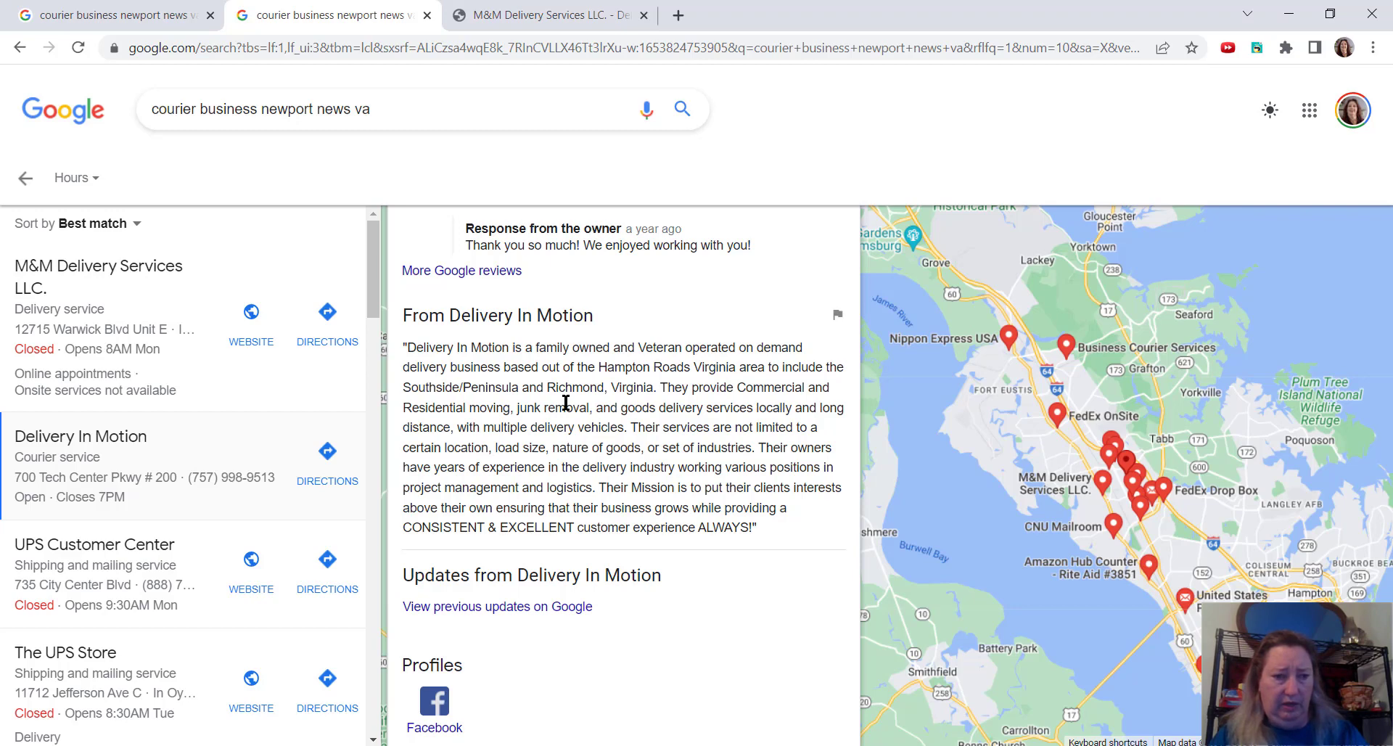
{"action": "scroll", "coordinate": [565, 405], "scroll_direction": "down", "scroll_amount": 1}
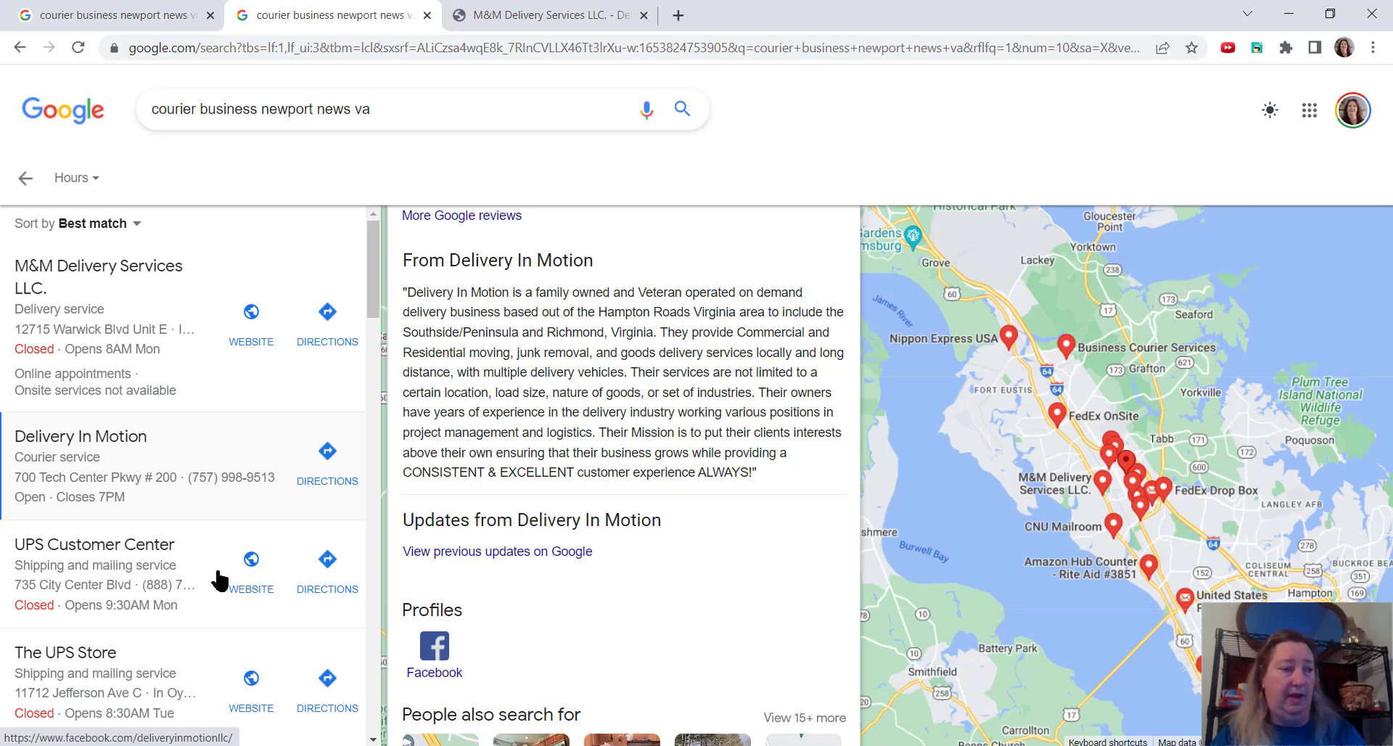
Show UPS Customer Center then Clarke Courier Service's details, launching Clarke's website in a new tab.
{"action": "left_click", "coordinate": [65, 543]}
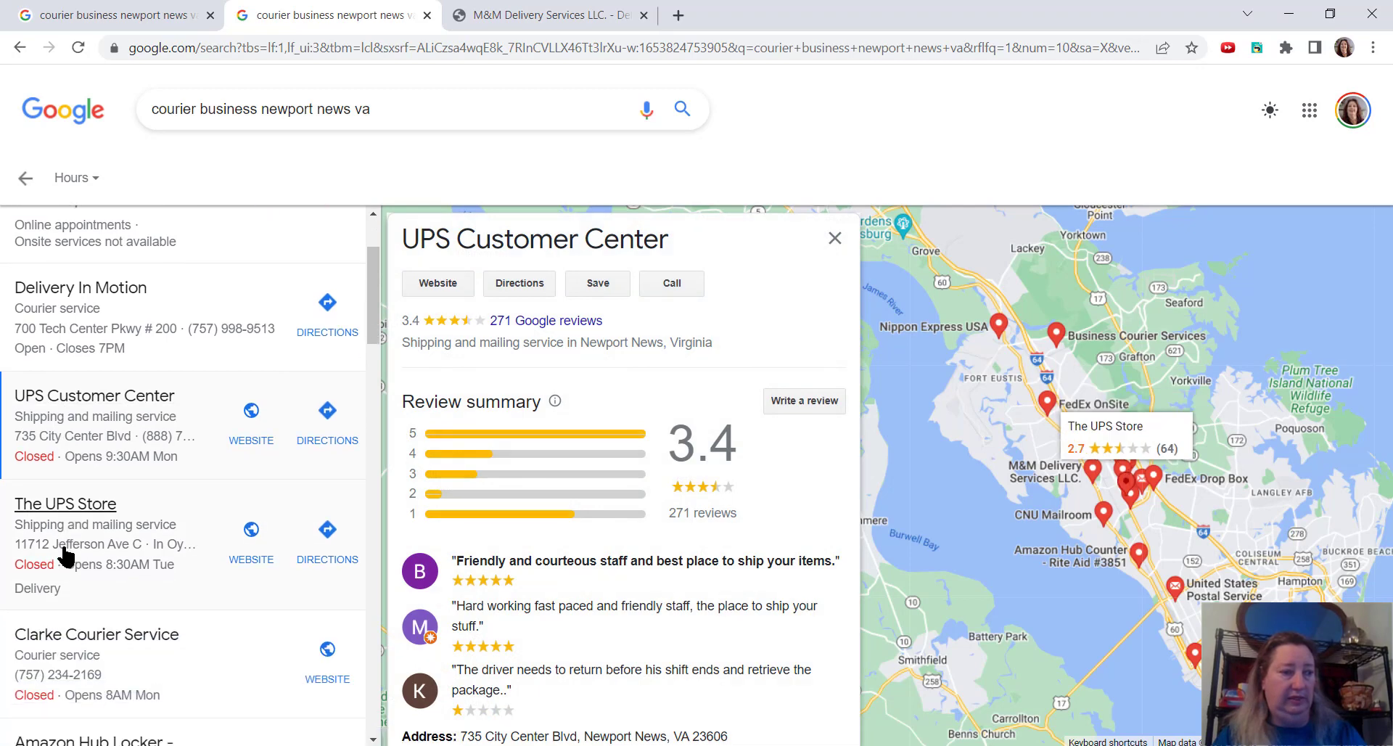
{"action": "scroll", "coordinate": [66, 555], "scroll_direction": "down", "scroll_amount": 2}
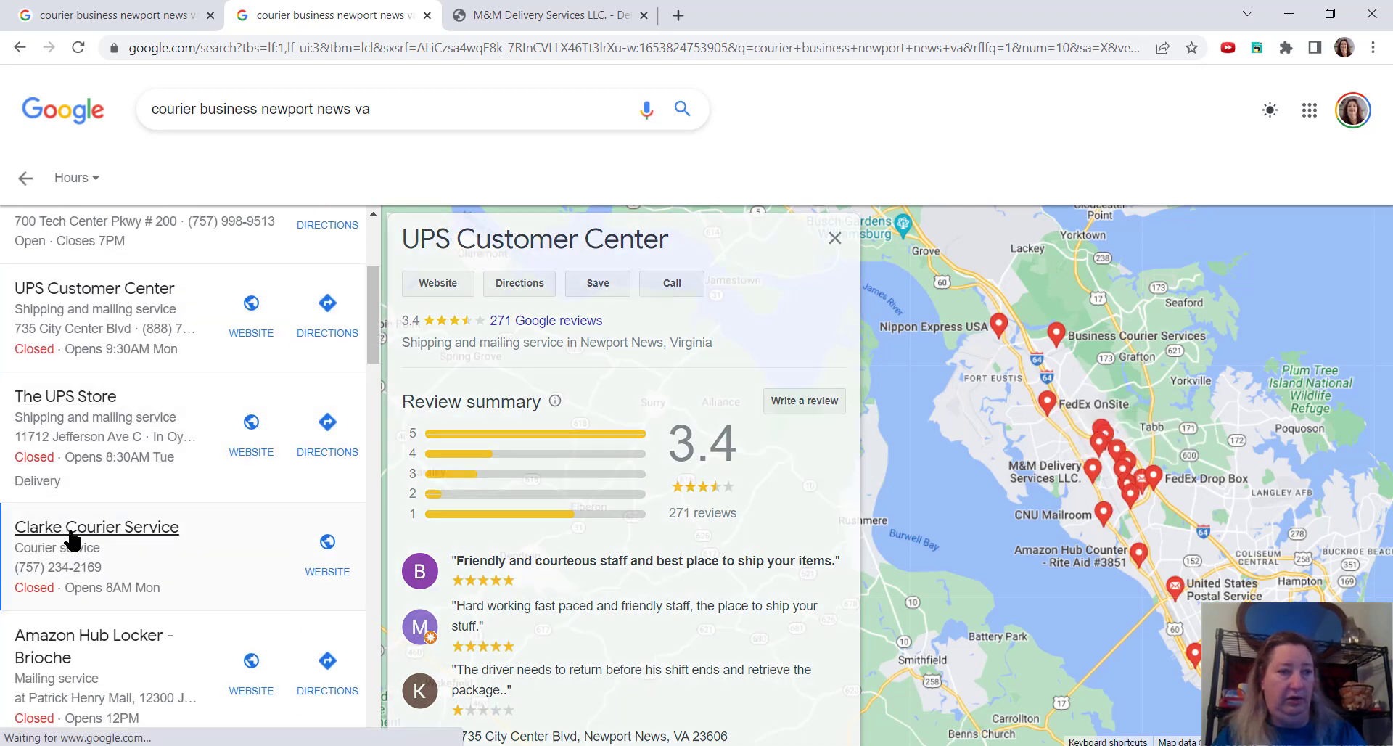
{"action": "left_click", "coordinate": [71, 532]}
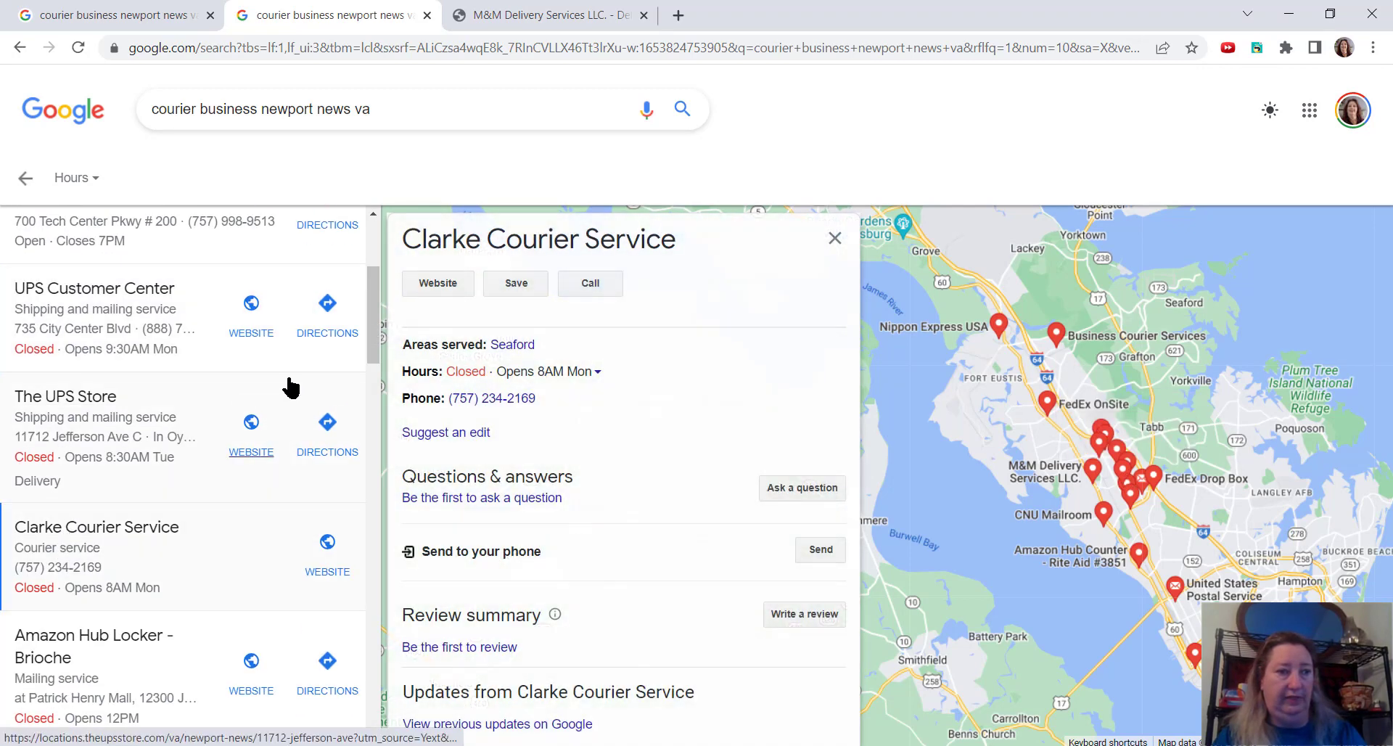
{"action": "right_click", "coordinate": [435, 285]}
{"action": "left_click", "coordinate": [489, 300]}
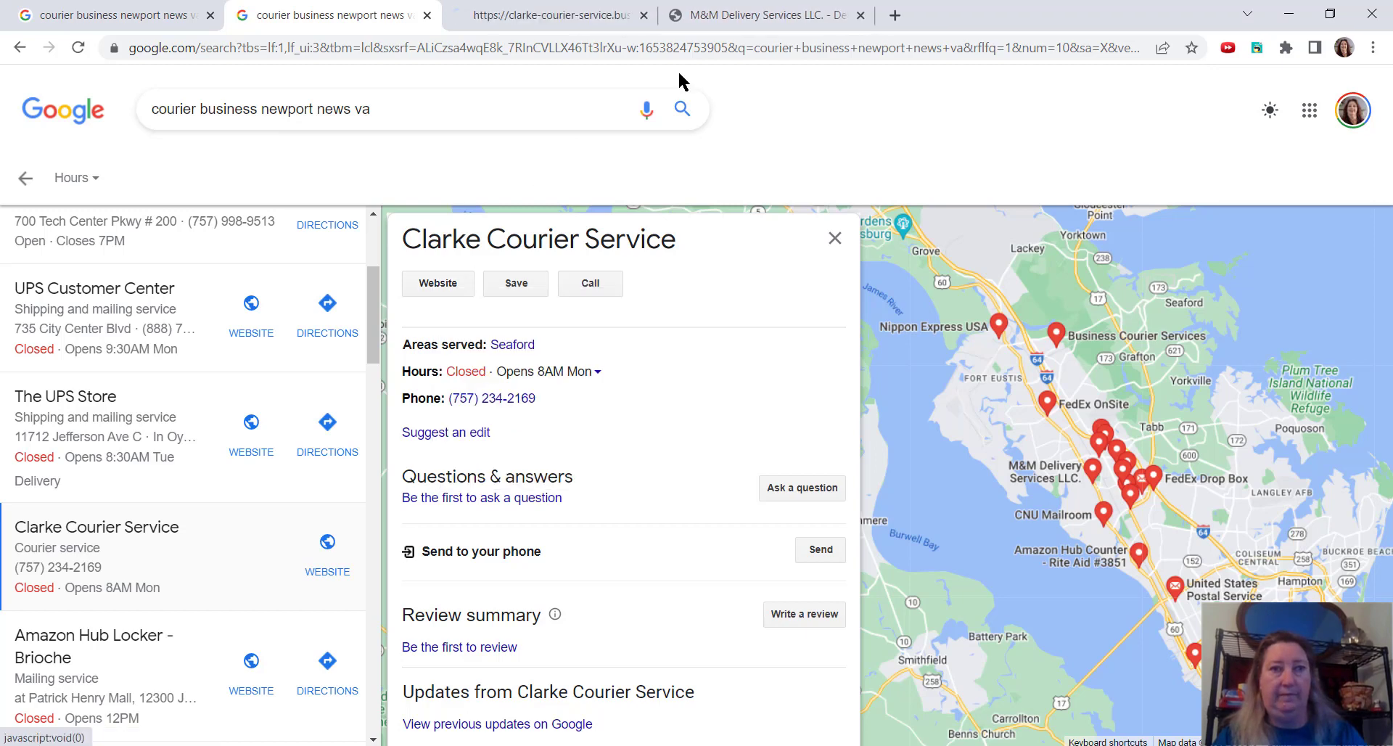
Browse the Clarke Courier Service site and toggle its section menu to see the available pages.
{"action": "left_click", "coordinate": [569, 15]}
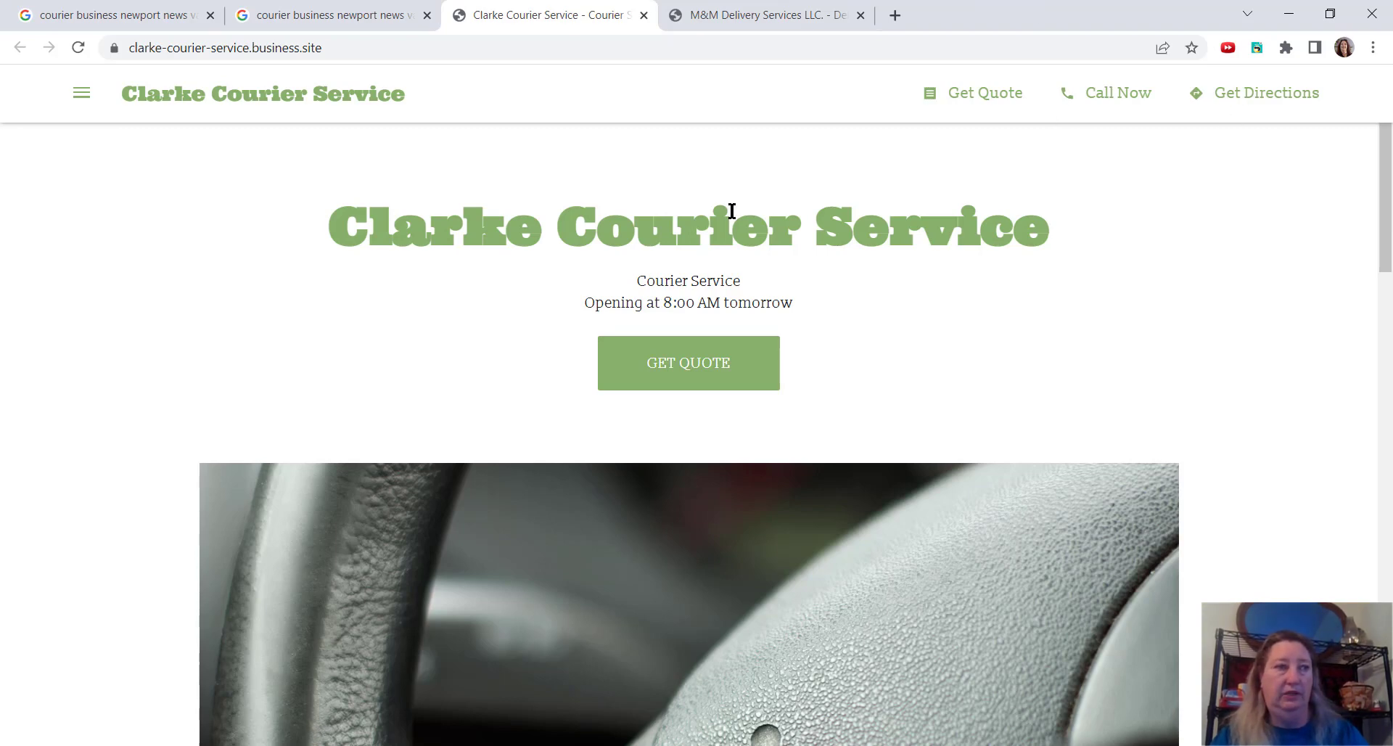
{"action": "scroll", "coordinate": [160, 306], "scroll_direction": "down", "scroll_amount": 5}
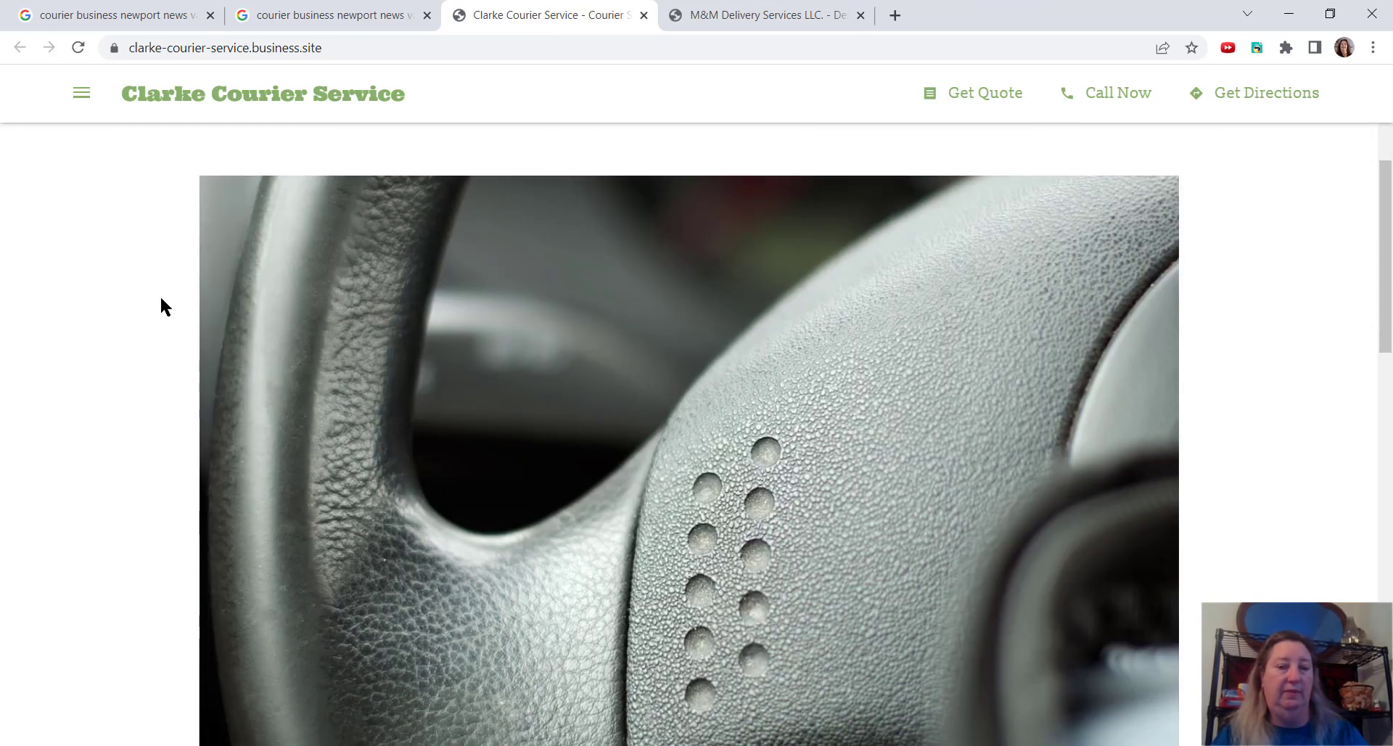
{"action": "scroll", "coordinate": [160, 305], "scroll_direction": "down", "scroll_amount": 5}
{"action": "scroll", "coordinate": [160, 305], "scroll_direction": "down", "scroll_amount": 3}
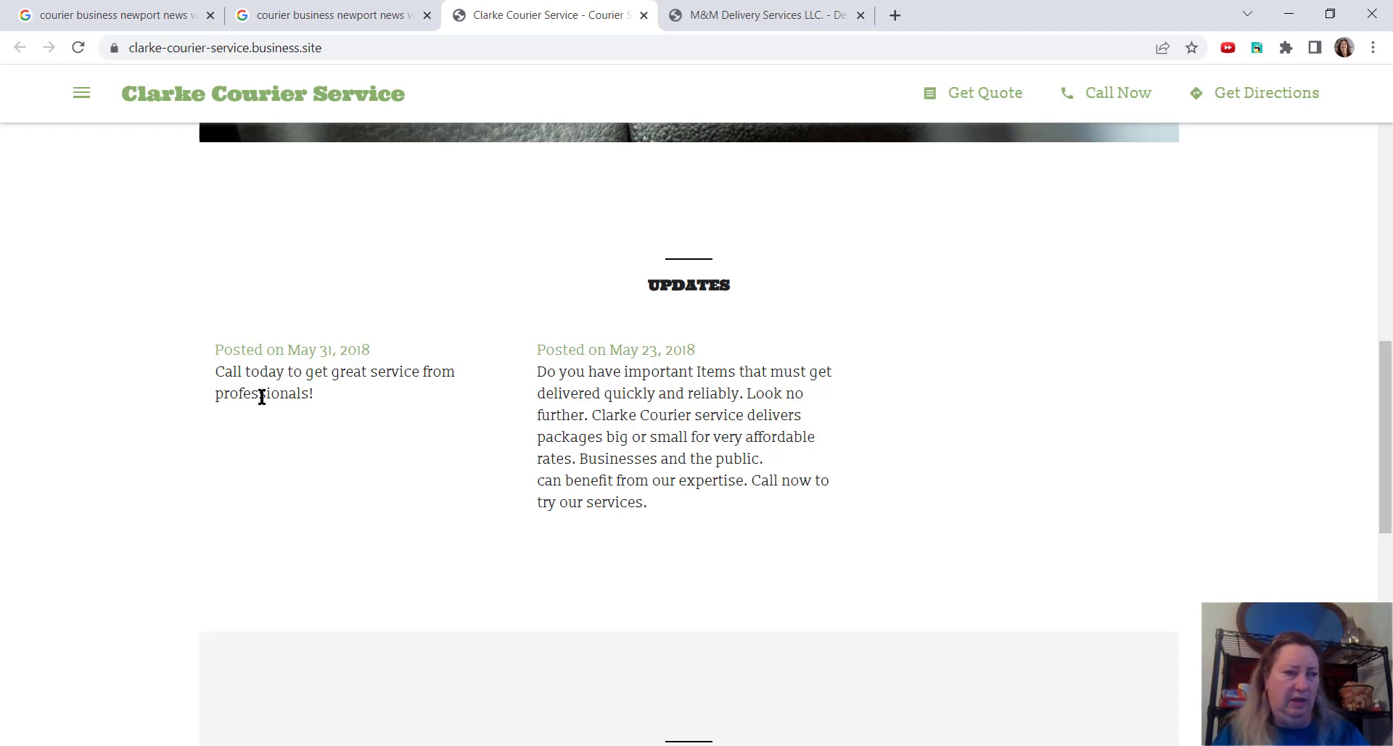
{"action": "scroll", "coordinate": [397, 428], "scroll_direction": "down", "scroll_amount": 2}
{"action": "scroll", "coordinate": [398, 428], "scroll_direction": "down", "scroll_amount": 1}
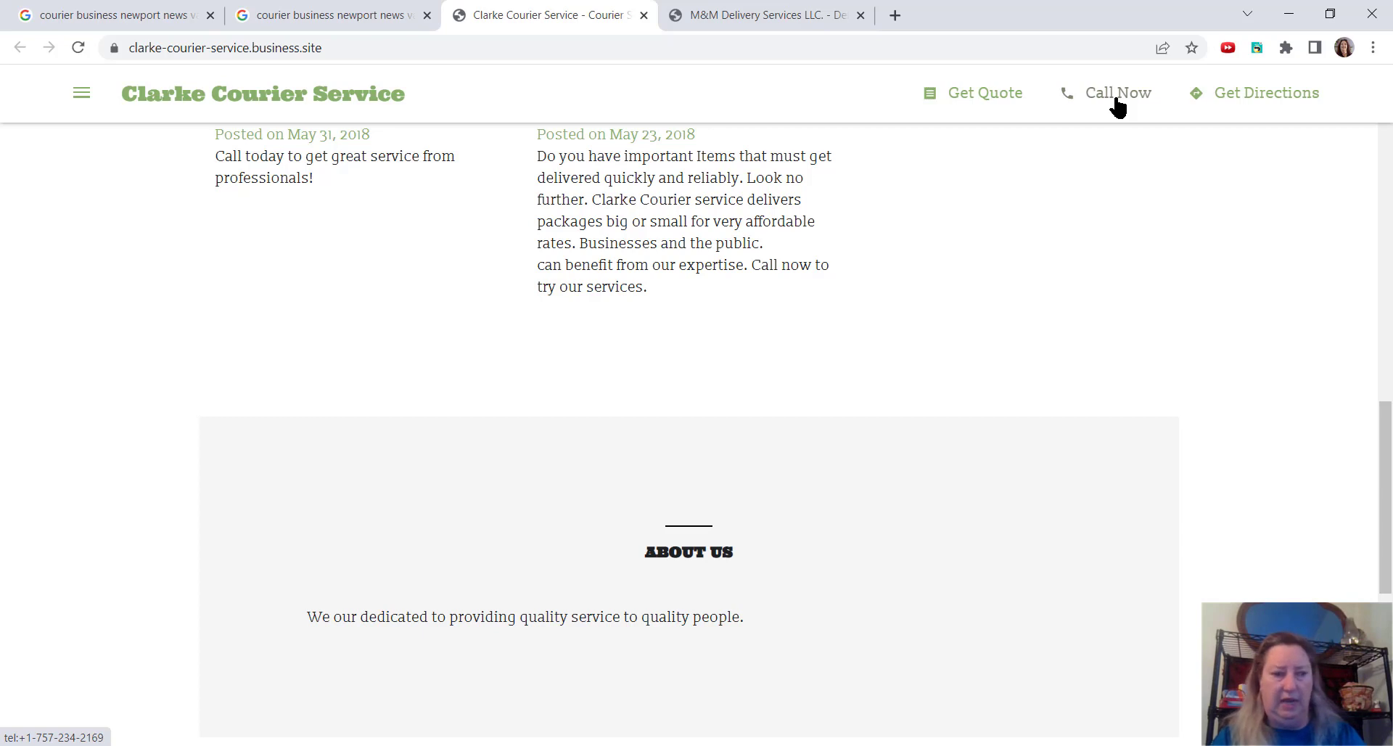
{"action": "scroll", "coordinate": [903, 288], "scroll_direction": "down", "scroll_amount": 5}
{"action": "scroll", "coordinate": [903, 288], "scroll_direction": "down", "scroll_amount": 3}
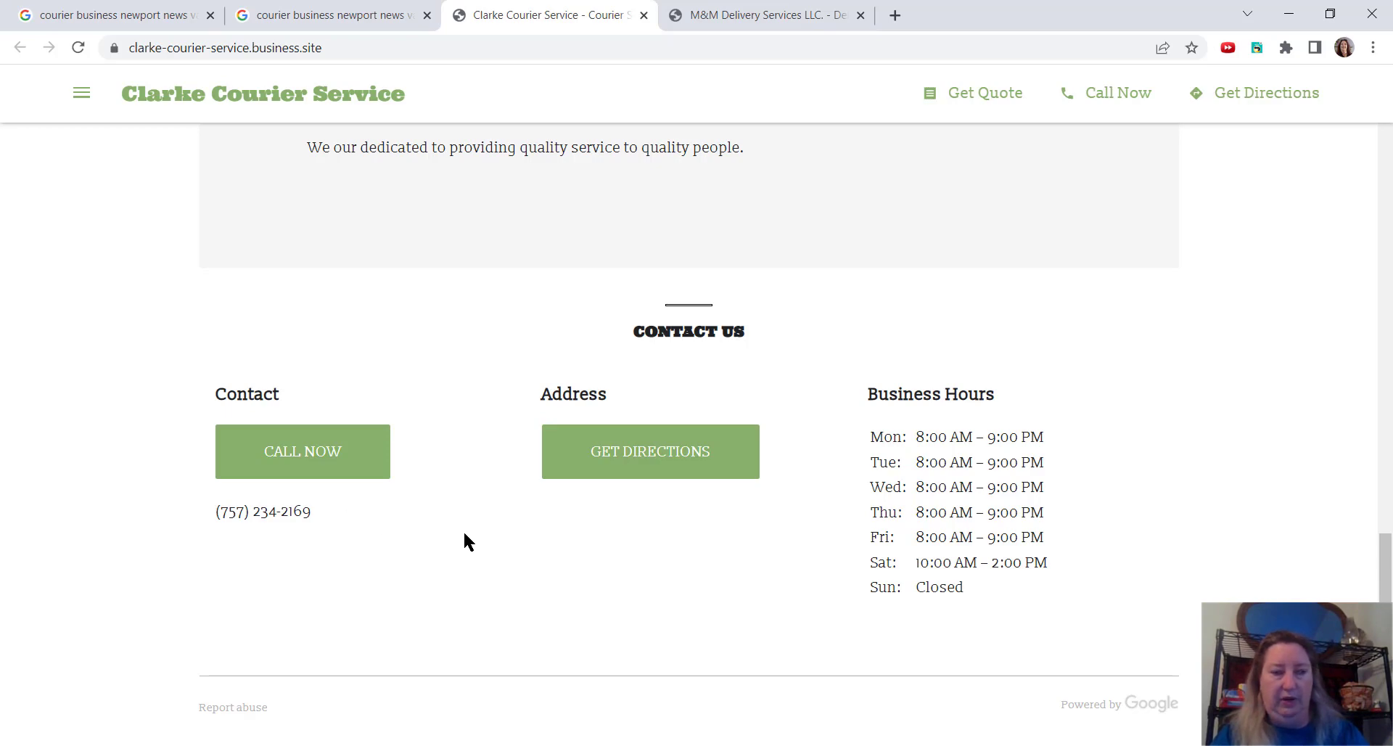
{"action": "scroll", "coordinate": [522, 560], "scroll_direction": "down", "scroll_amount": 1}
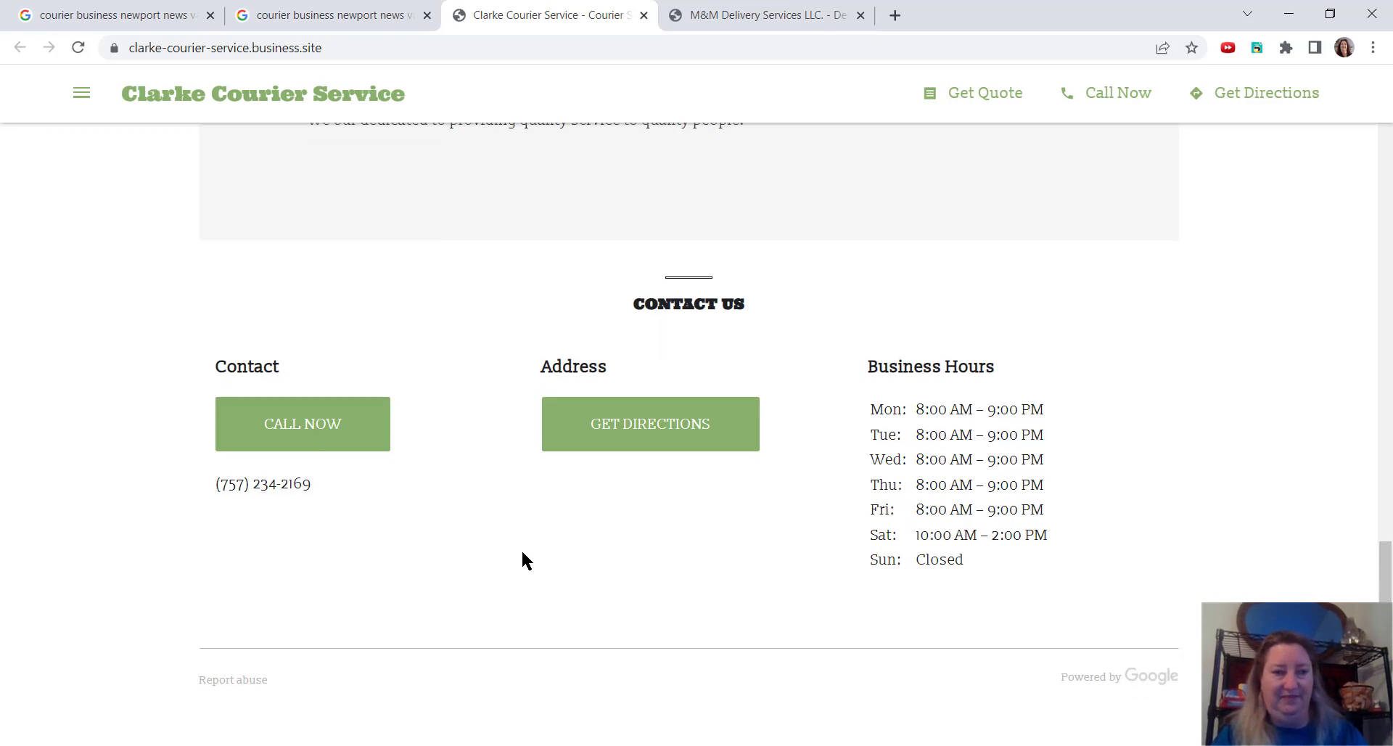
{"action": "scroll", "coordinate": [523, 560], "scroll_direction": "up", "scroll_amount": 10}
{"action": "scroll", "coordinate": [523, 560], "scroll_direction": "up", "scroll_amount": 10}
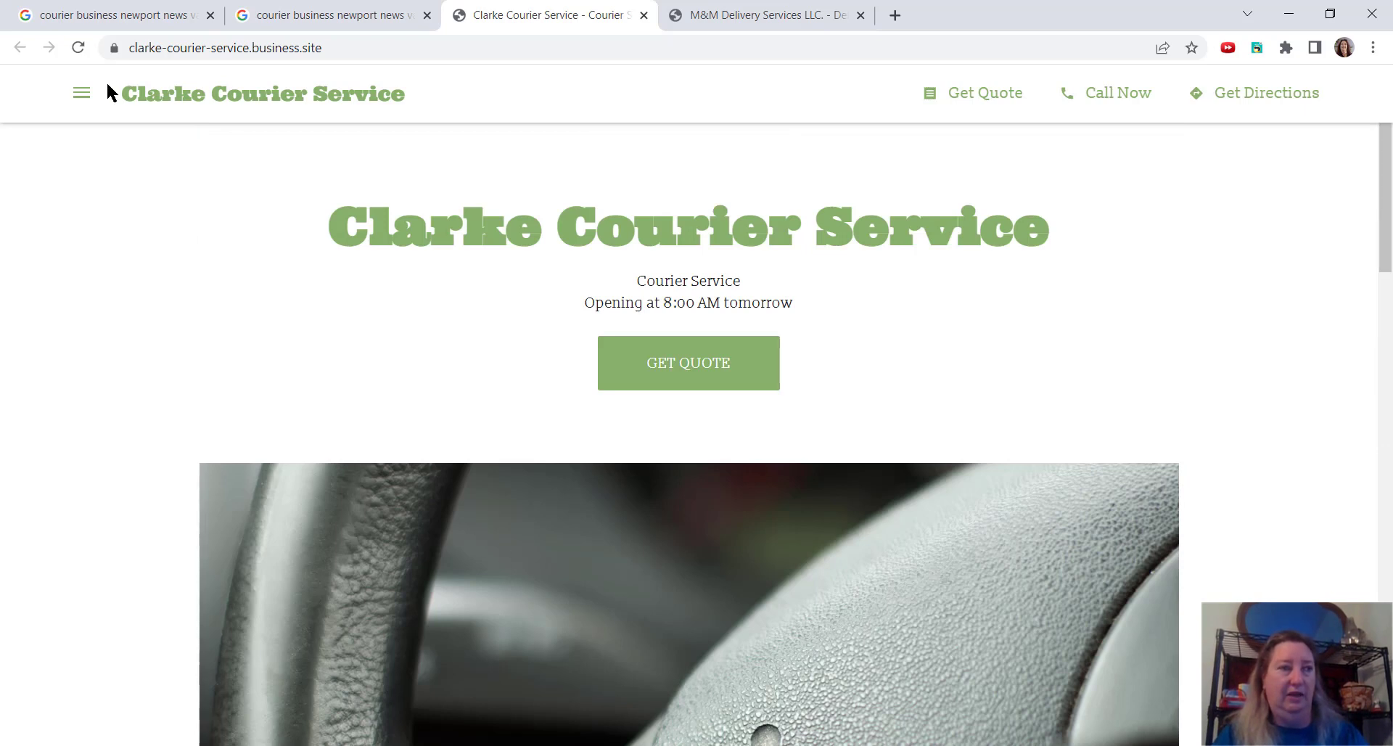
{"action": "left_click", "coordinate": [82, 94]}
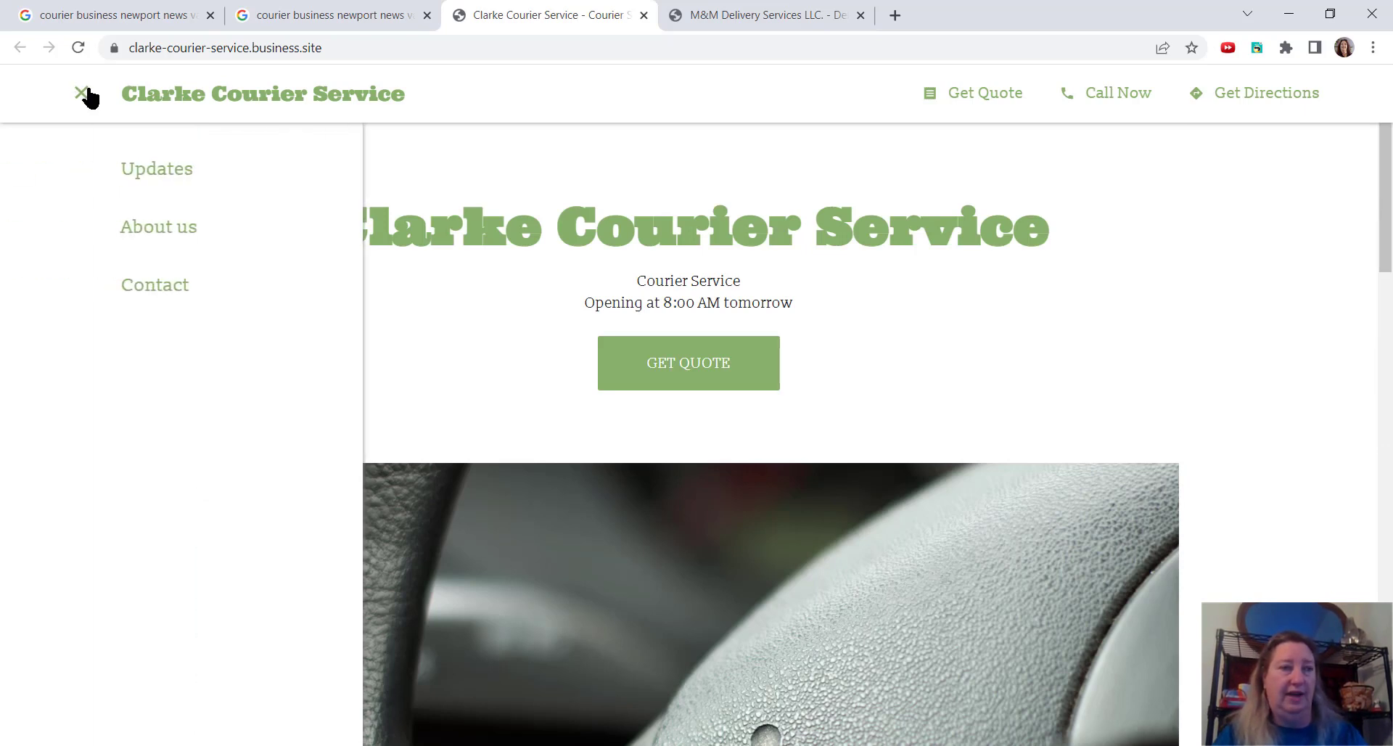
{"action": "left_click", "coordinate": [85, 94]}
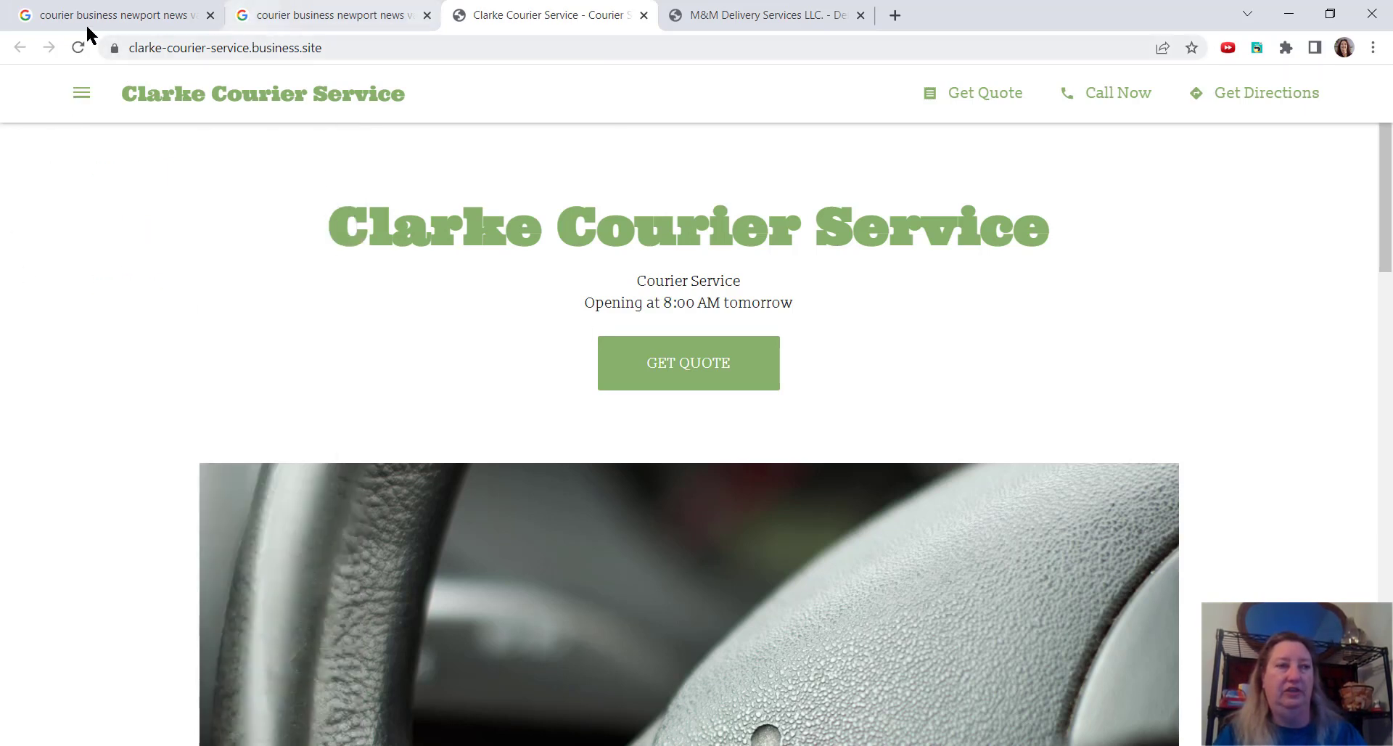
Back in the Google listings, show Business Courier Services' details on Industrial Park Dr.
{"action": "left_click", "coordinate": [327, 14]}
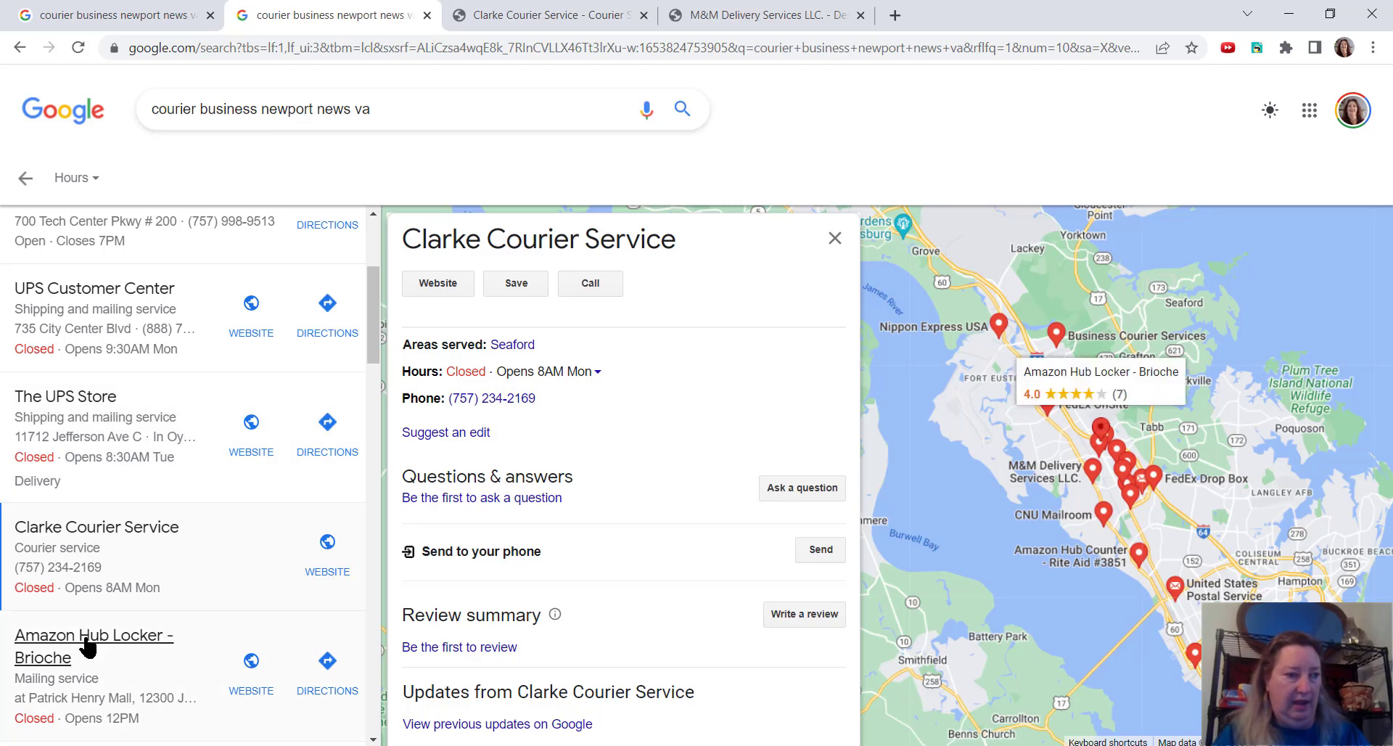
{"action": "scroll", "coordinate": [87, 648], "scroll_direction": "down", "scroll_amount": 2}
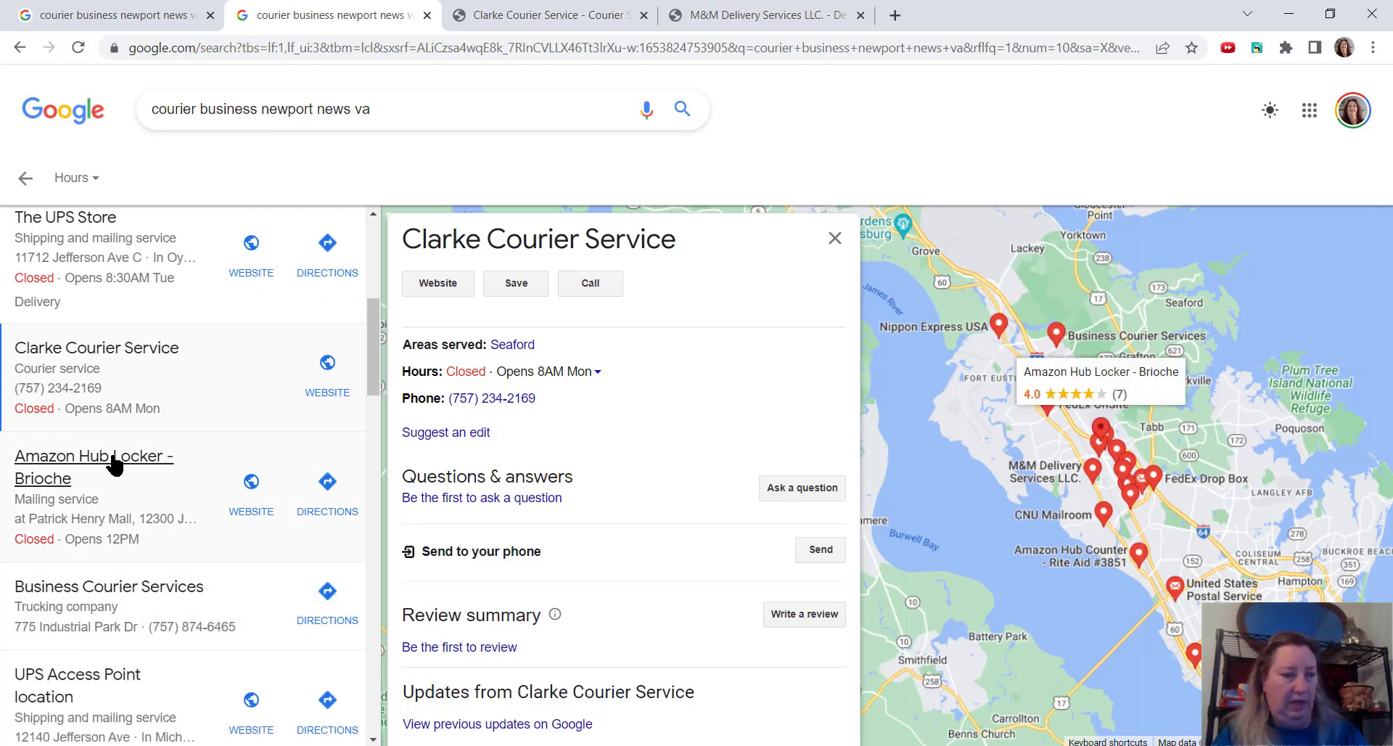
{"action": "left_click", "coordinate": [74, 587]}
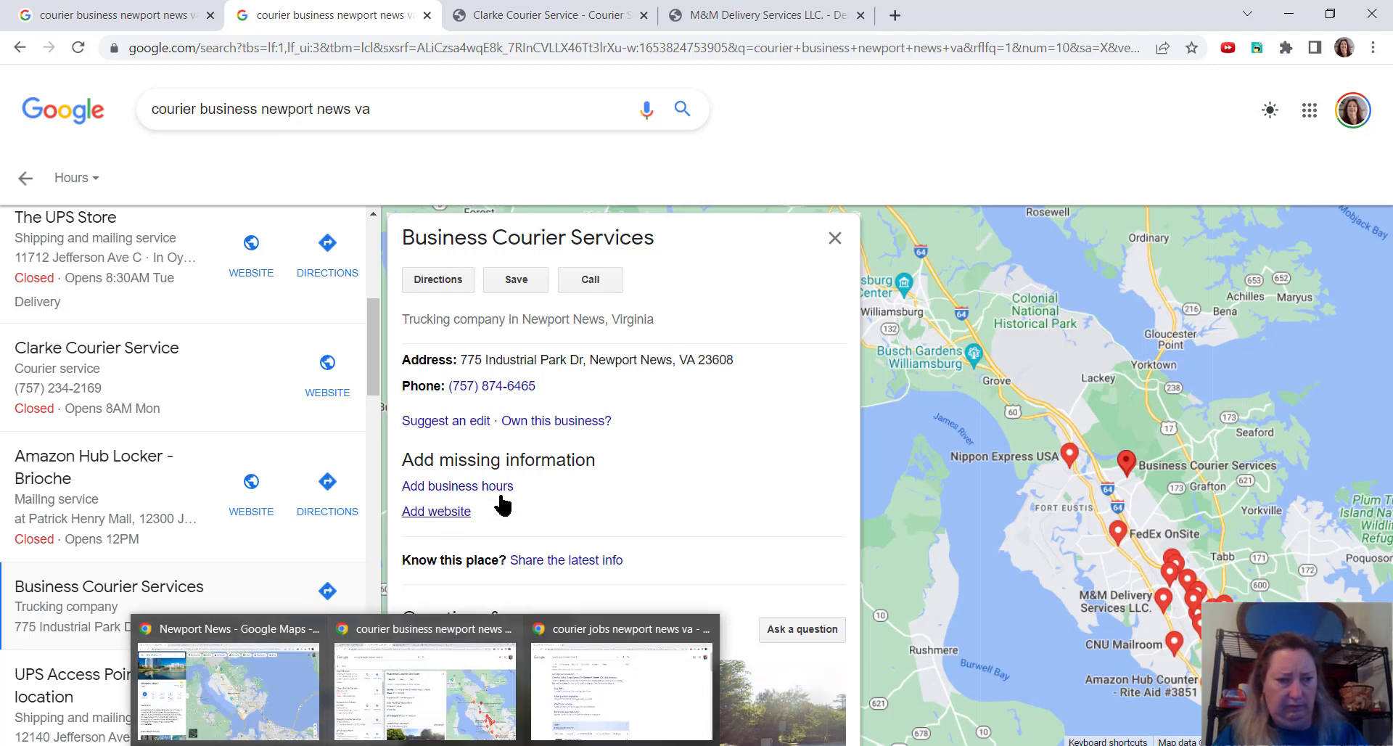
{"action": "scroll", "coordinate": [631, 511], "scroll_direction": "down", "scroll_amount": 1}
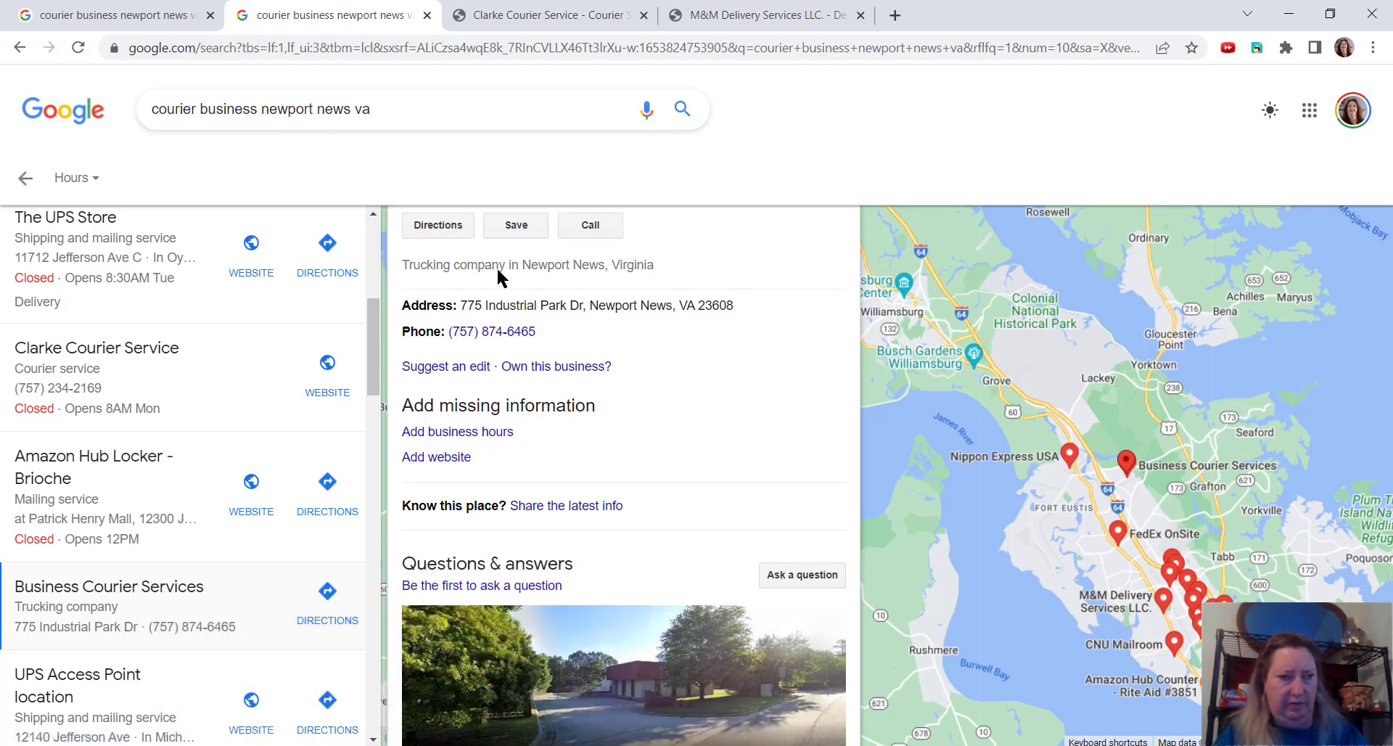
{"action": "scroll", "coordinate": [689, 382], "scroll_direction": "down", "scroll_amount": 1}
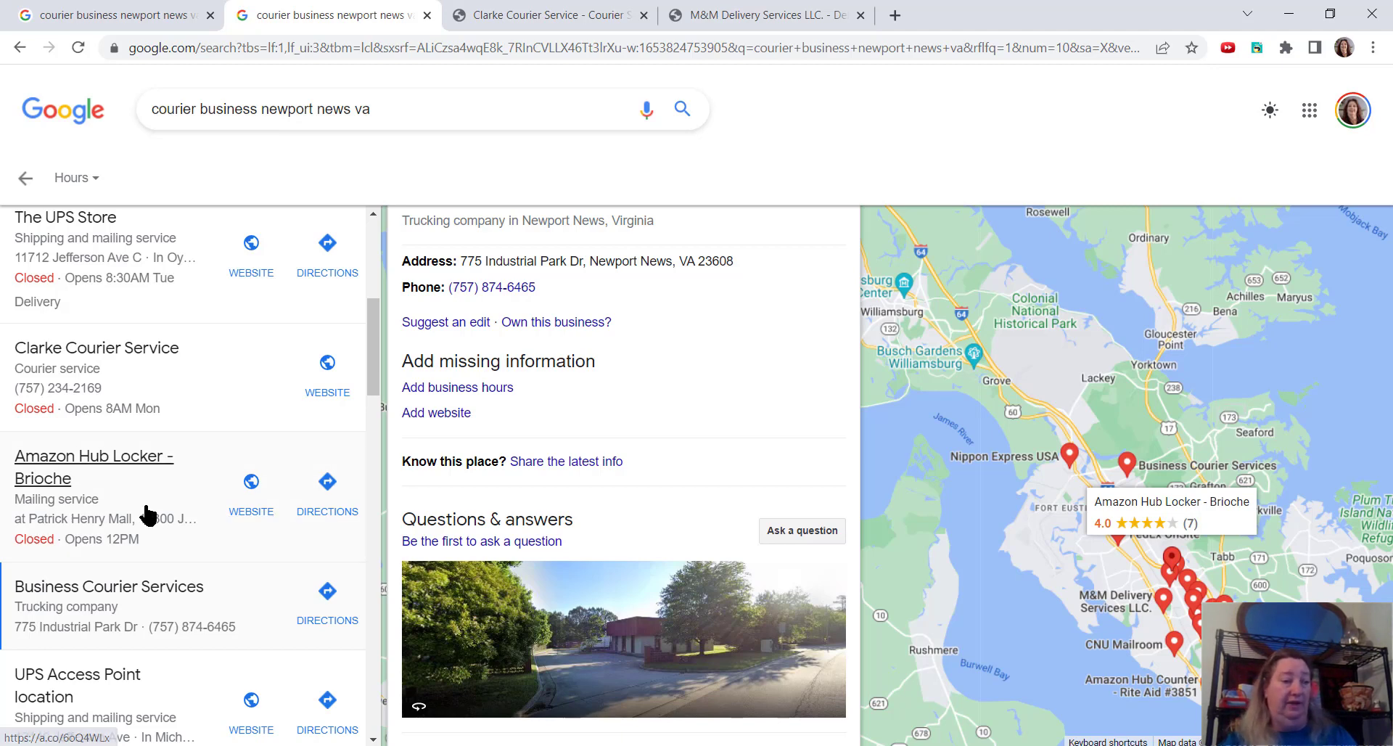
{"action": "scroll", "coordinate": [148, 515], "scroll_direction": "down", "scroll_amount": 2}
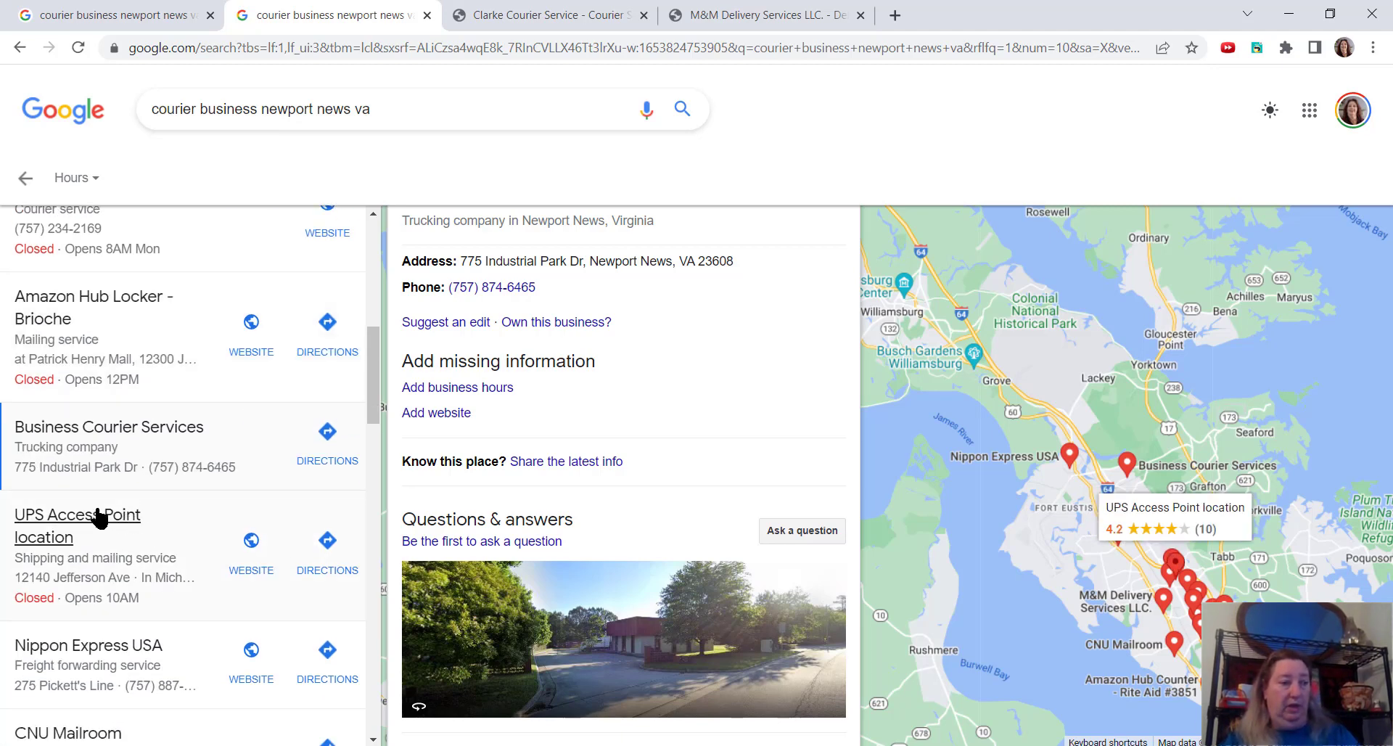
{"action": "scroll", "coordinate": [98, 518], "scroll_direction": "down", "scroll_amount": 1}
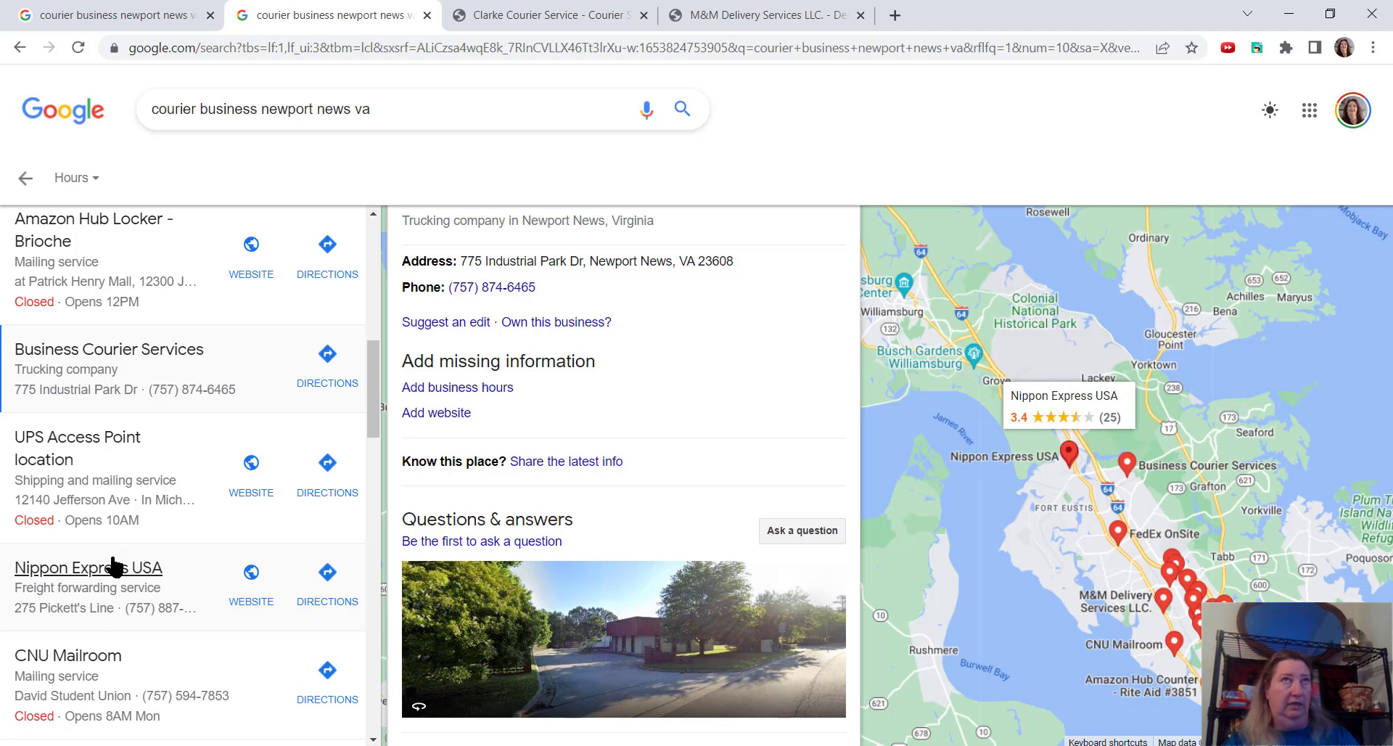
{"action": "scroll", "coordinate": [114, 565], "scroll_direction": "down", "scroll_amount": 2}
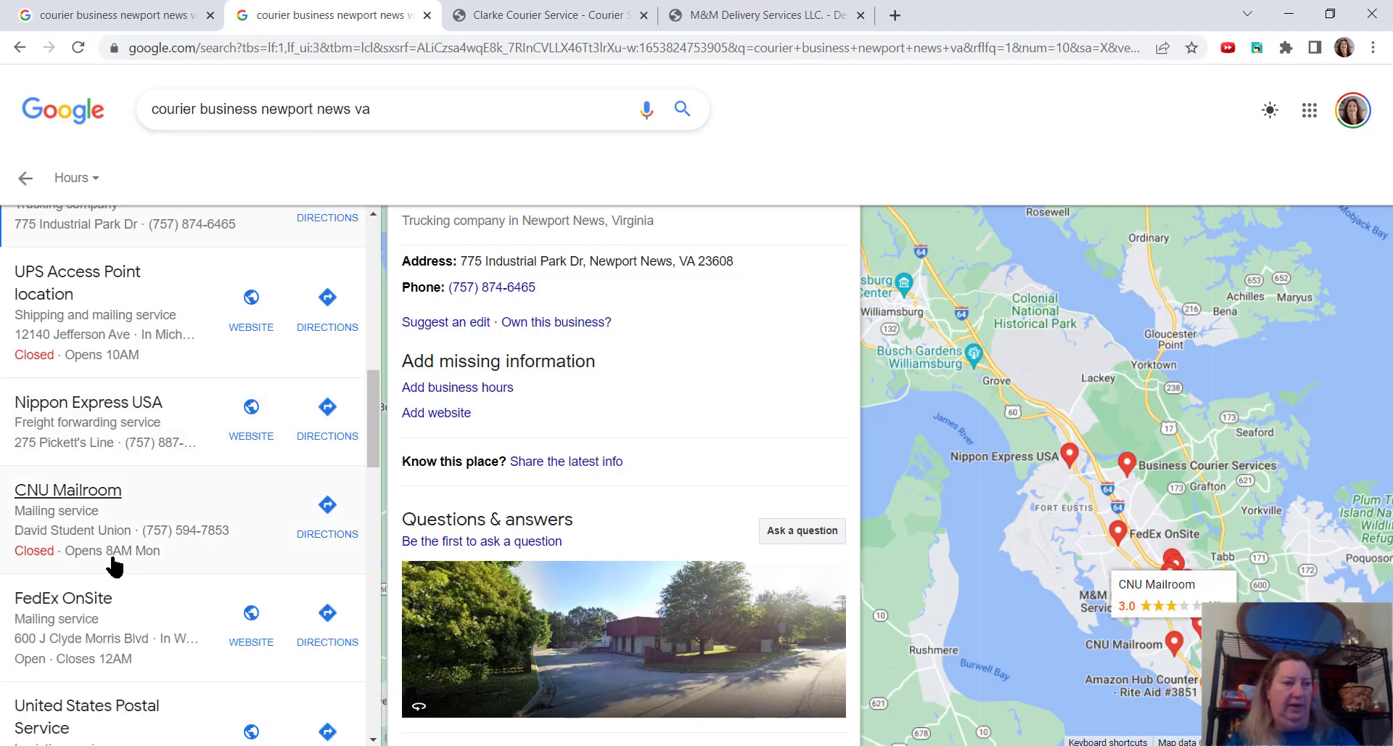
Show CNU Mailroom's business details further down the courier results.
{"action": "left_click", "coordinate": [58, 495]}
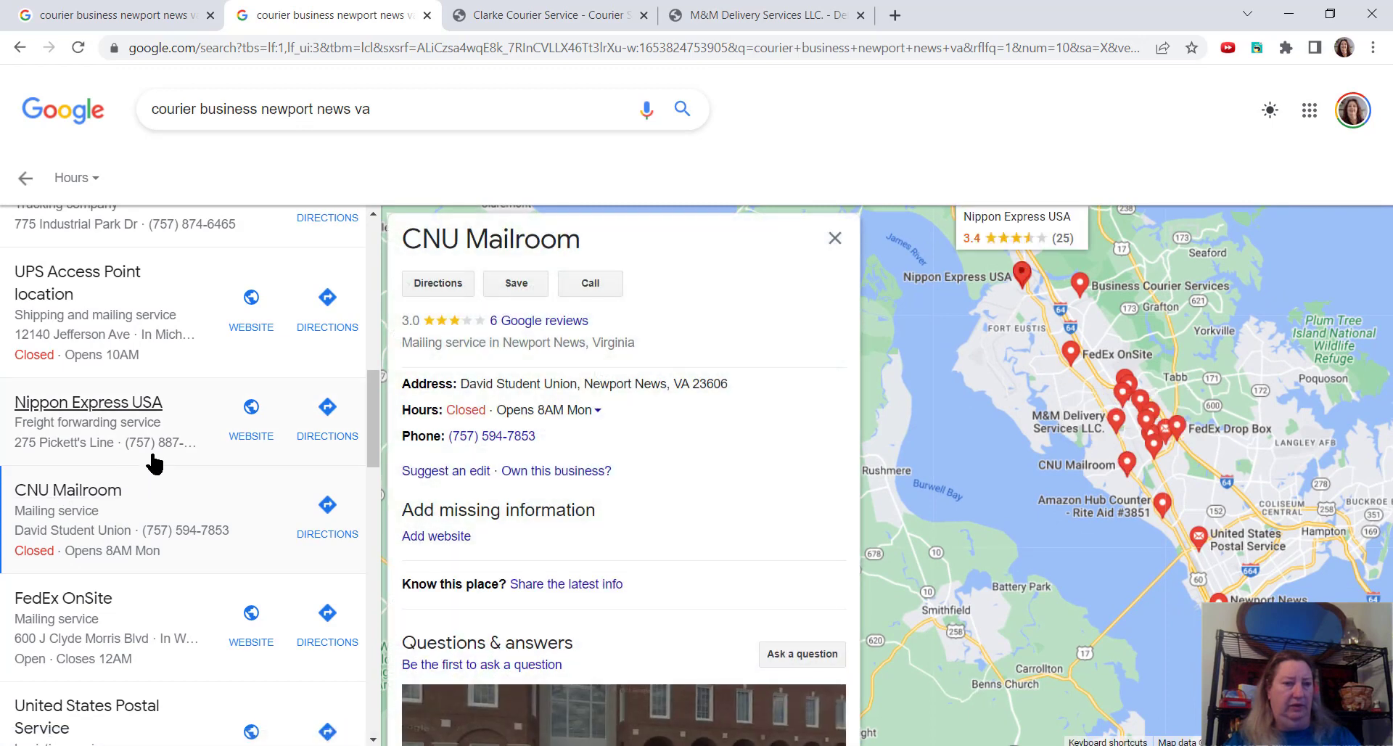
{"action": "scroll", "coordinate": [154, 463], "scroll_direction": "down", "scroll_amount": 2}
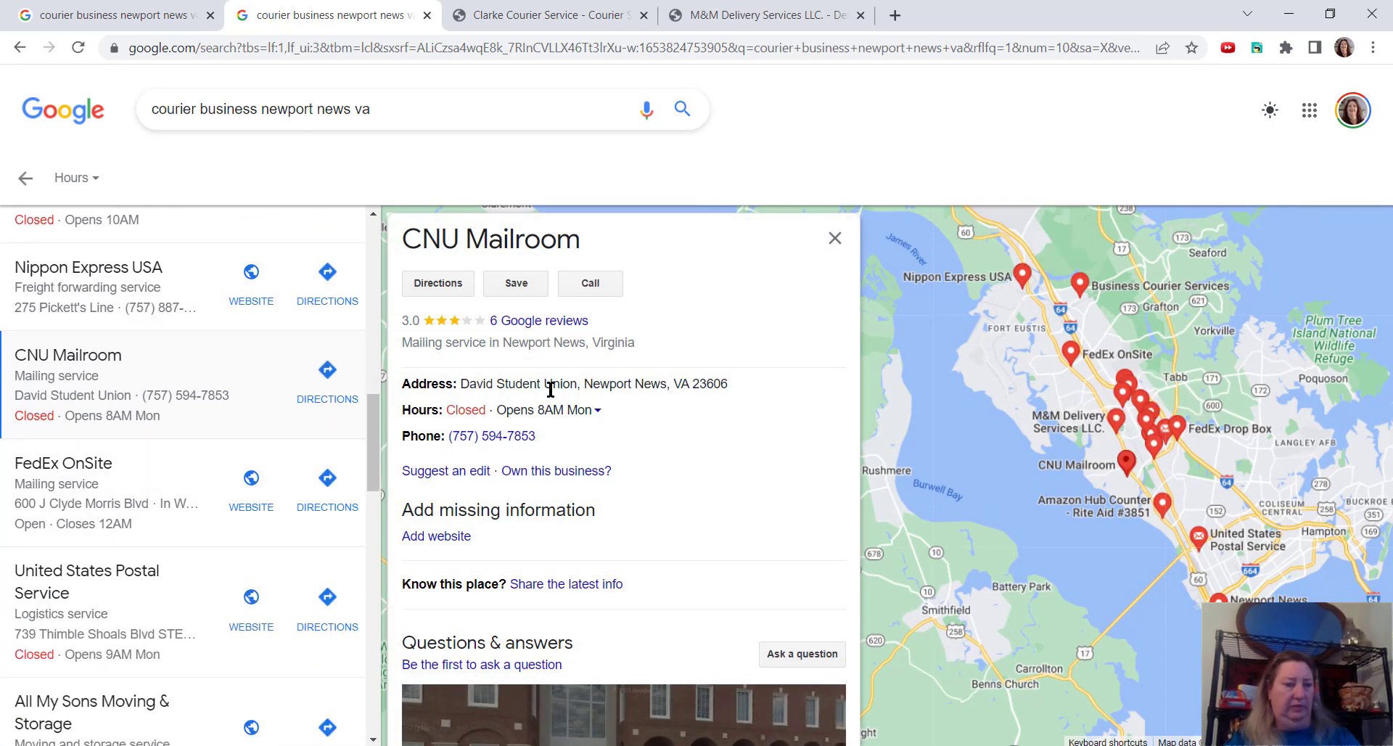
{"action": "scroll", "coordinate": [183, 463], "scroll_direction": "down", "scroll_amount": 2}
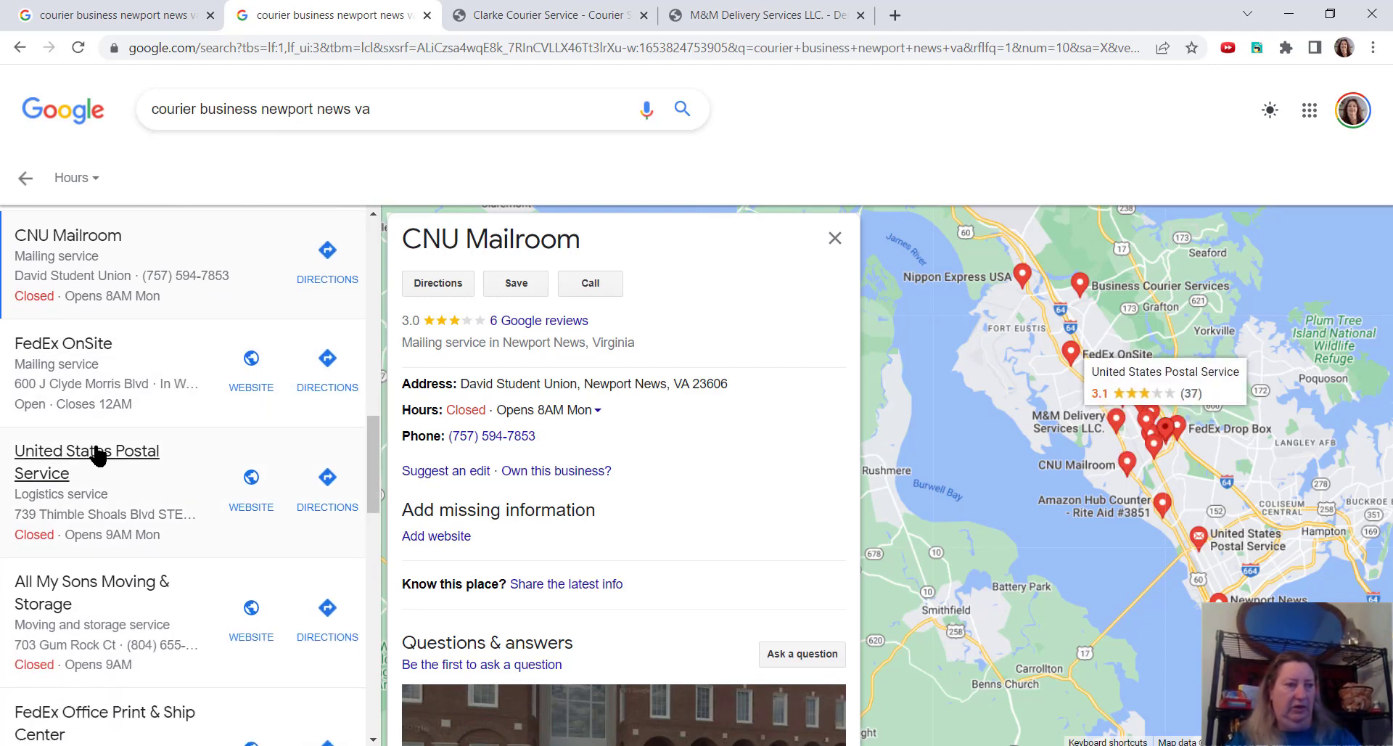
{"action": "scroll", "coordinate": [96, 456], "scroll_direction": "down", "scroll_amount": 1}
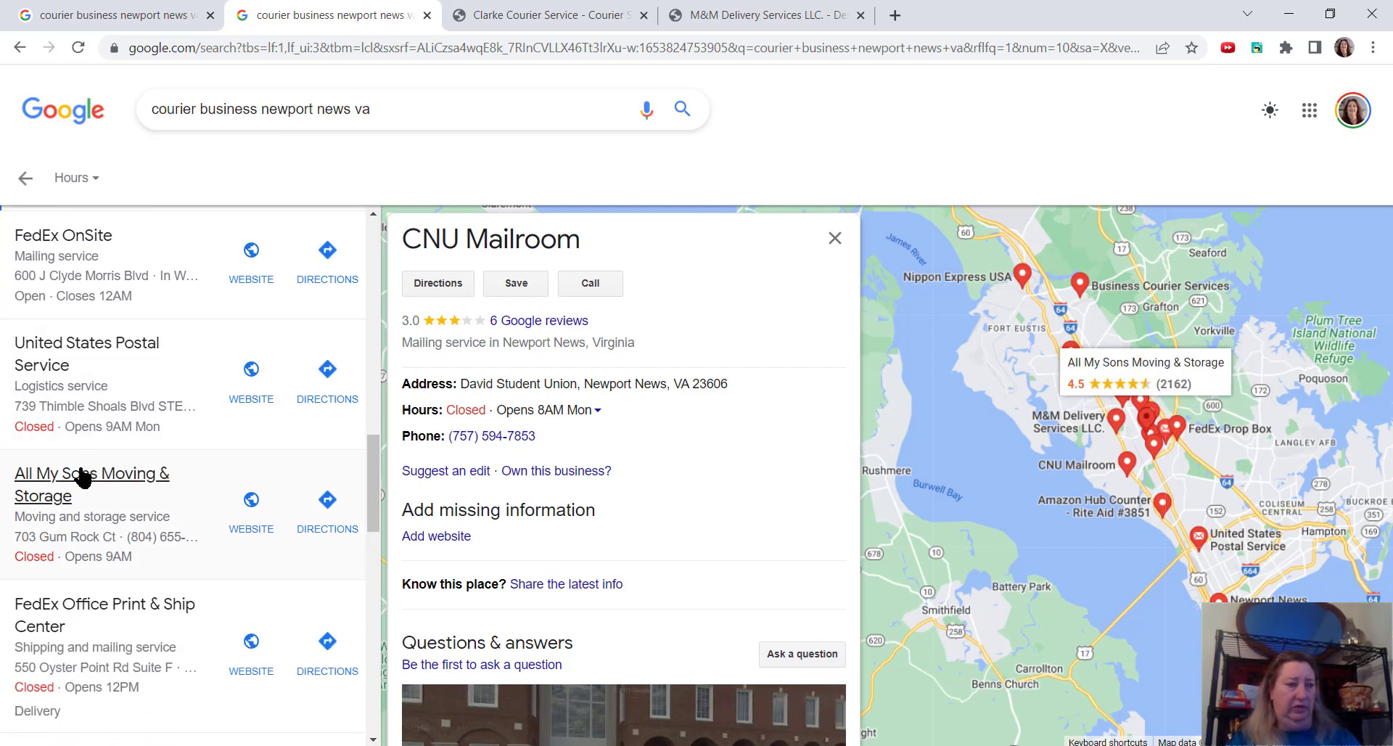
{"action": "scroll", "coordinate": [84, 478], "scroll_direction": "down", "scroll_amount": 1}
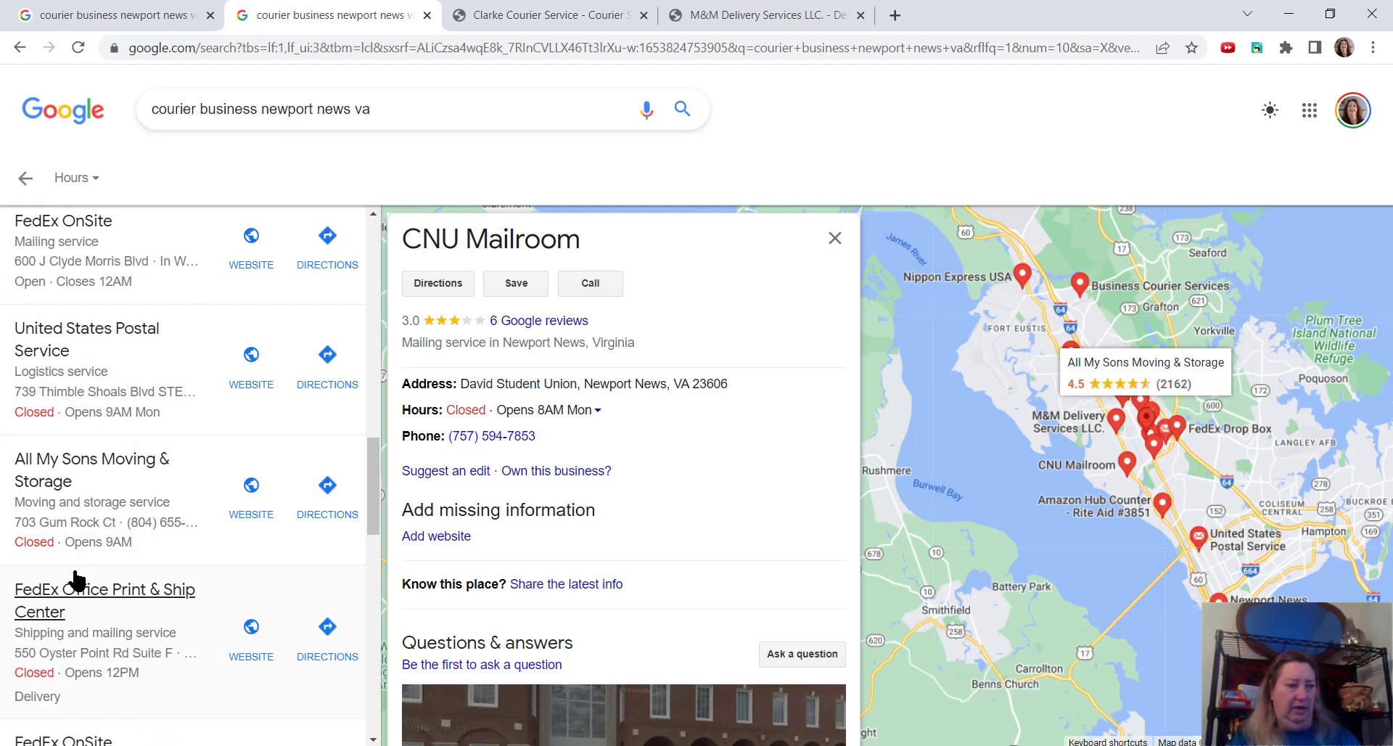
{"action": "scroll", "coordinate": [21, 593], "scroll_direction": "down", "scroll_amount": 1}
{"action": "scroll", "coordinate": [142, 594], "scroll_direction": "down", "scroll_amount": 1}
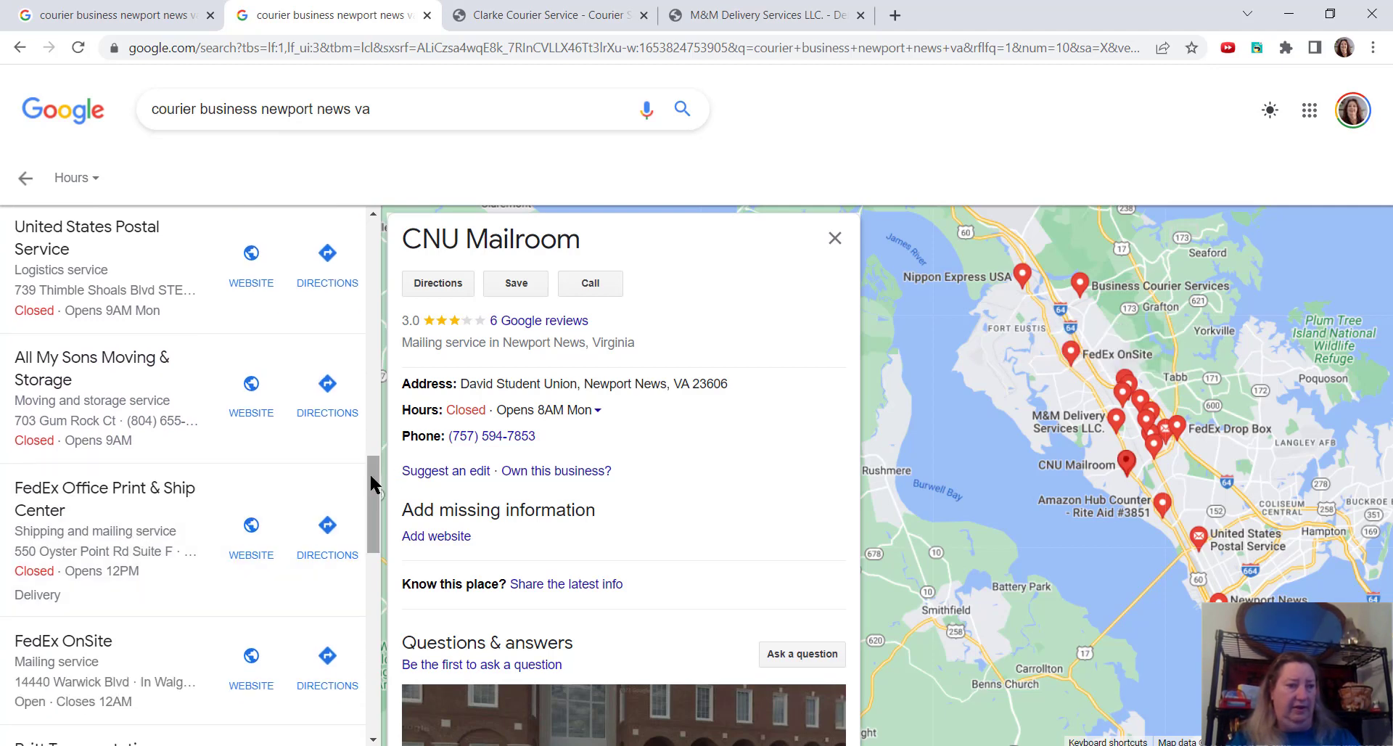
{"action": "left_click_drag", "start_coordinate": [374, 478], "coordinate": [368, 536]}
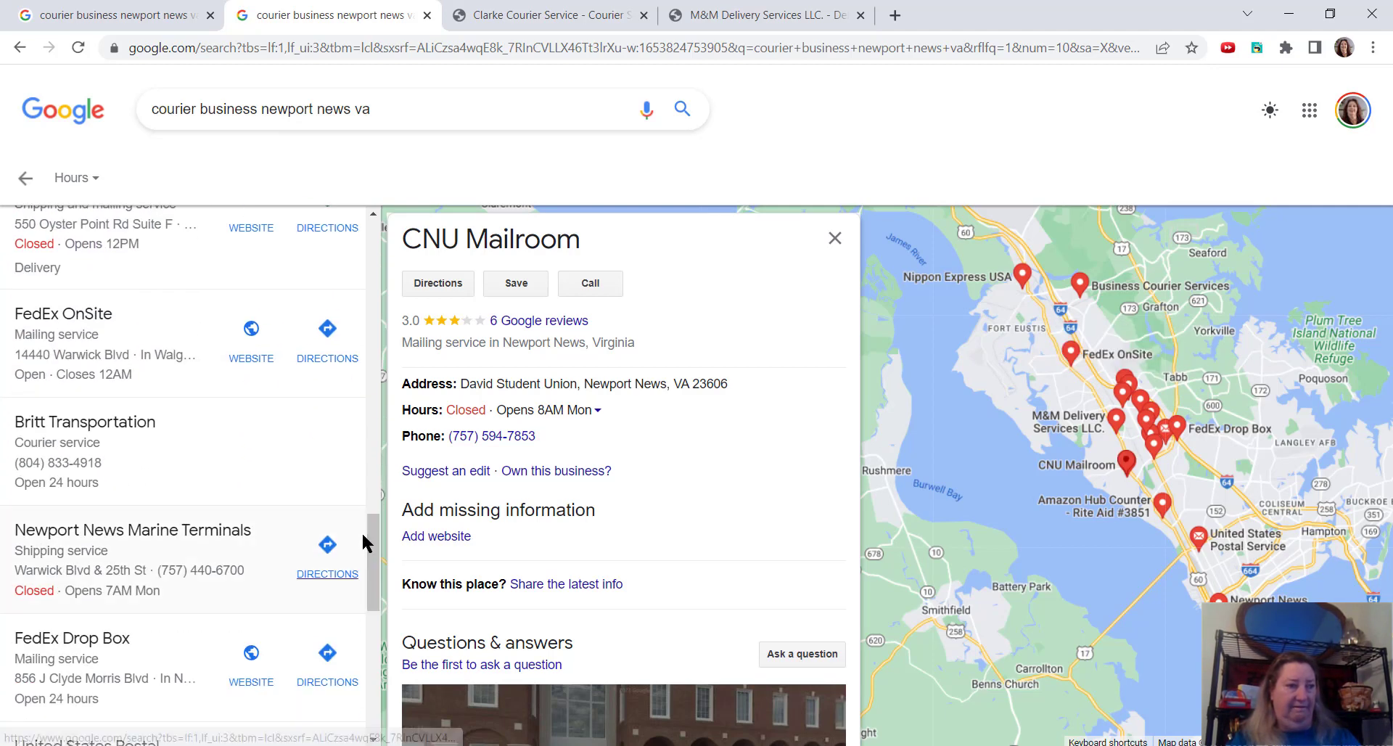
Show Britt Transportation's details, a 24-hour courier serving Newport News and nearby areas.
{"action": "left_click", "coordinate": [68, 423]}
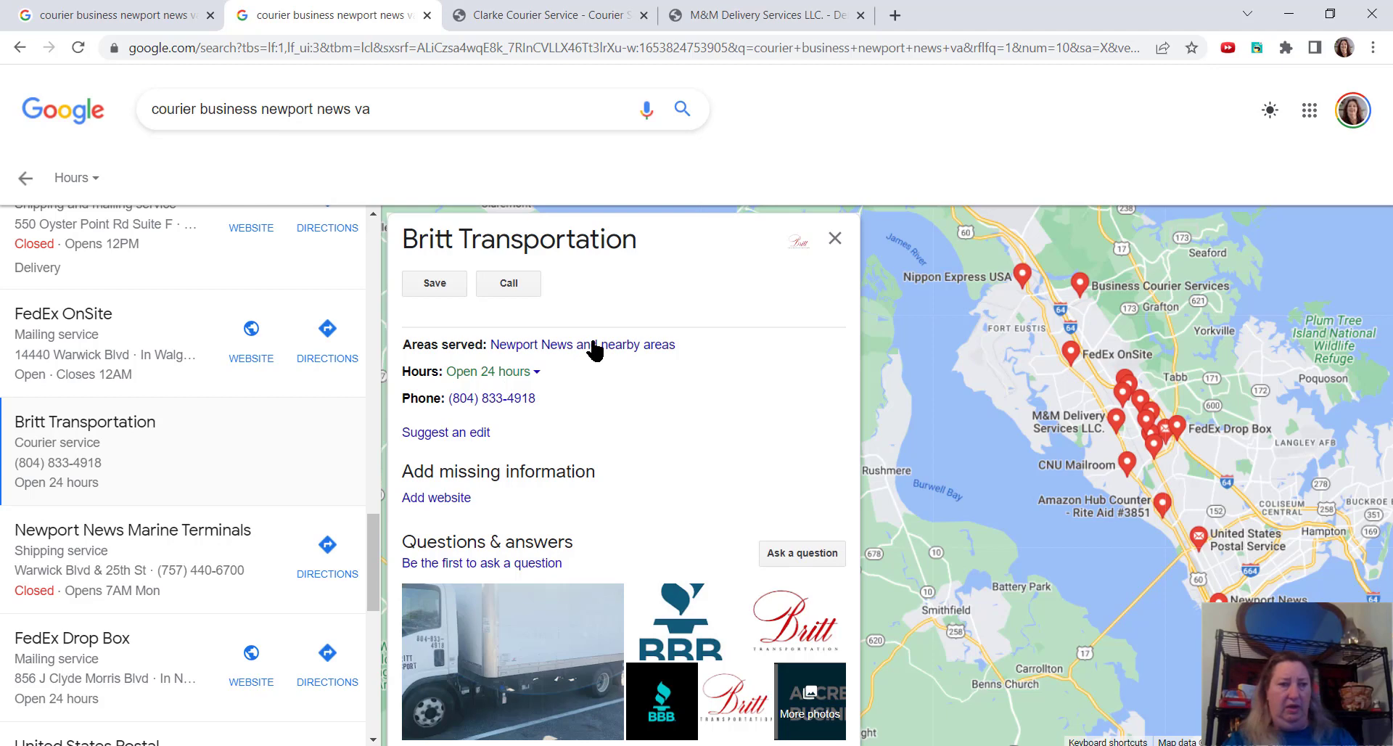
{"action": "scroll", "coordinate": [601, 428], "scroll_direction": "down", "scroll_amount": 2}
{"action": "scroll", "coordinate": [601, 428], "scroll_direction": "down", "scroll_amount": 1}
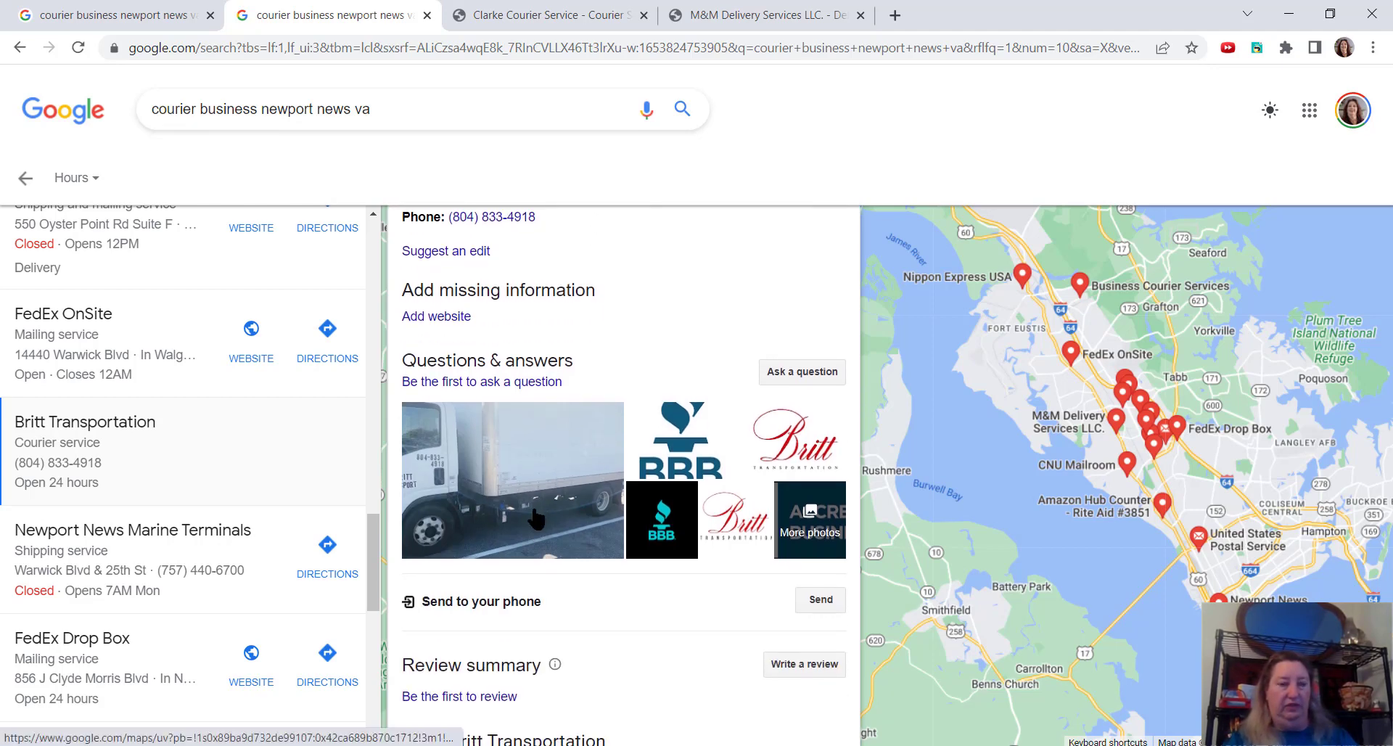
{"action": "scroll", "coordinate": [619, 491], "scroll_direction": "down", "scroll_amount": 2}
{"action": "scroll", "coordinate": [618, 492], "scroll_direction": "down", "scroll_amount": 2}
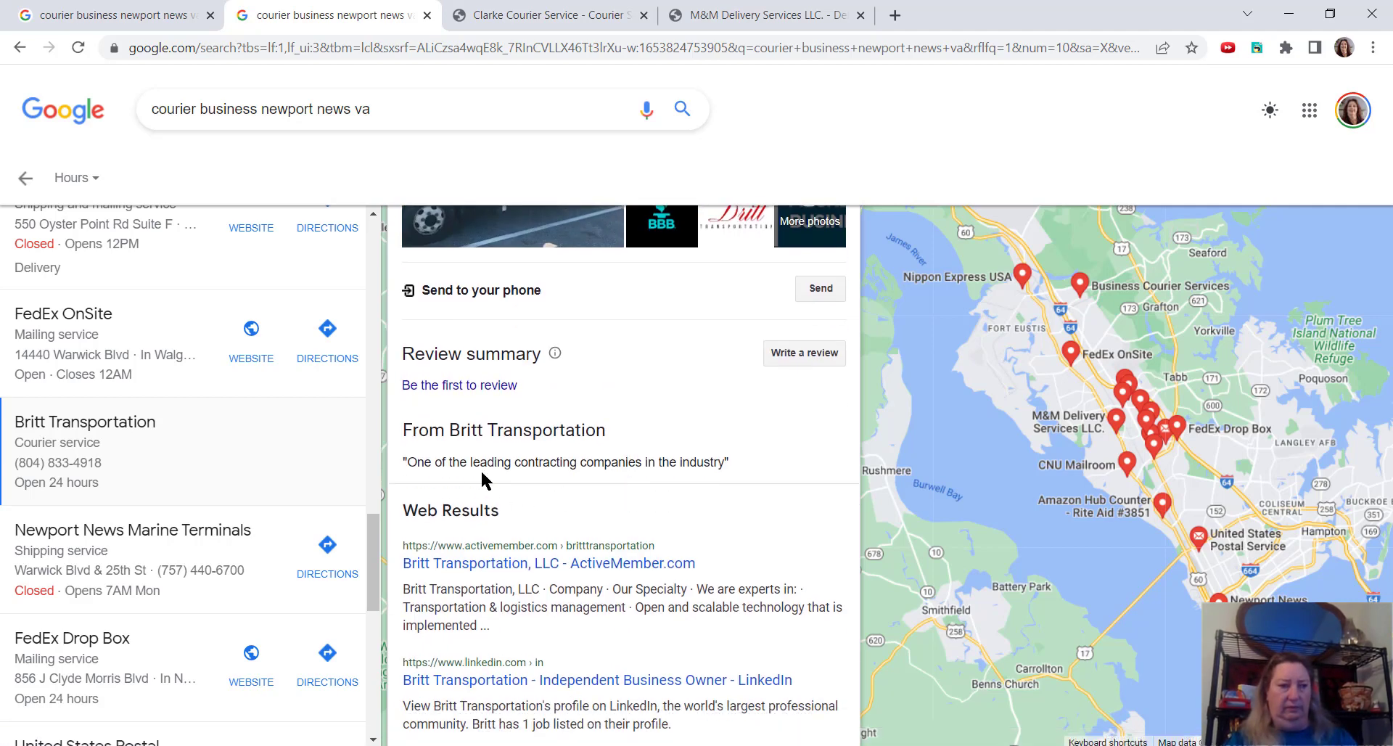
{"action": "mouse_move", "coordinate": [594, 455]}
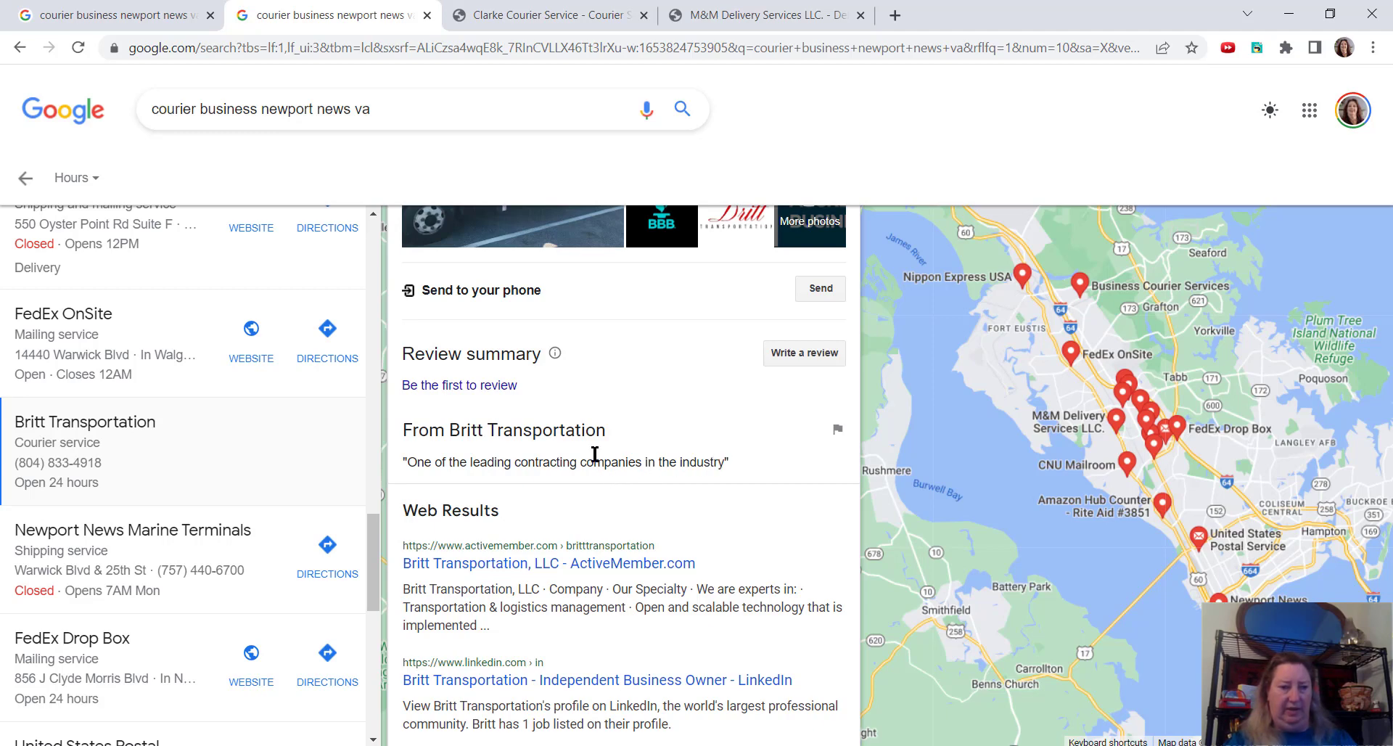
{"action": "scroll", "coordinate": [593, 457], "scroll_direction": "down", "scroll_amount": 3}
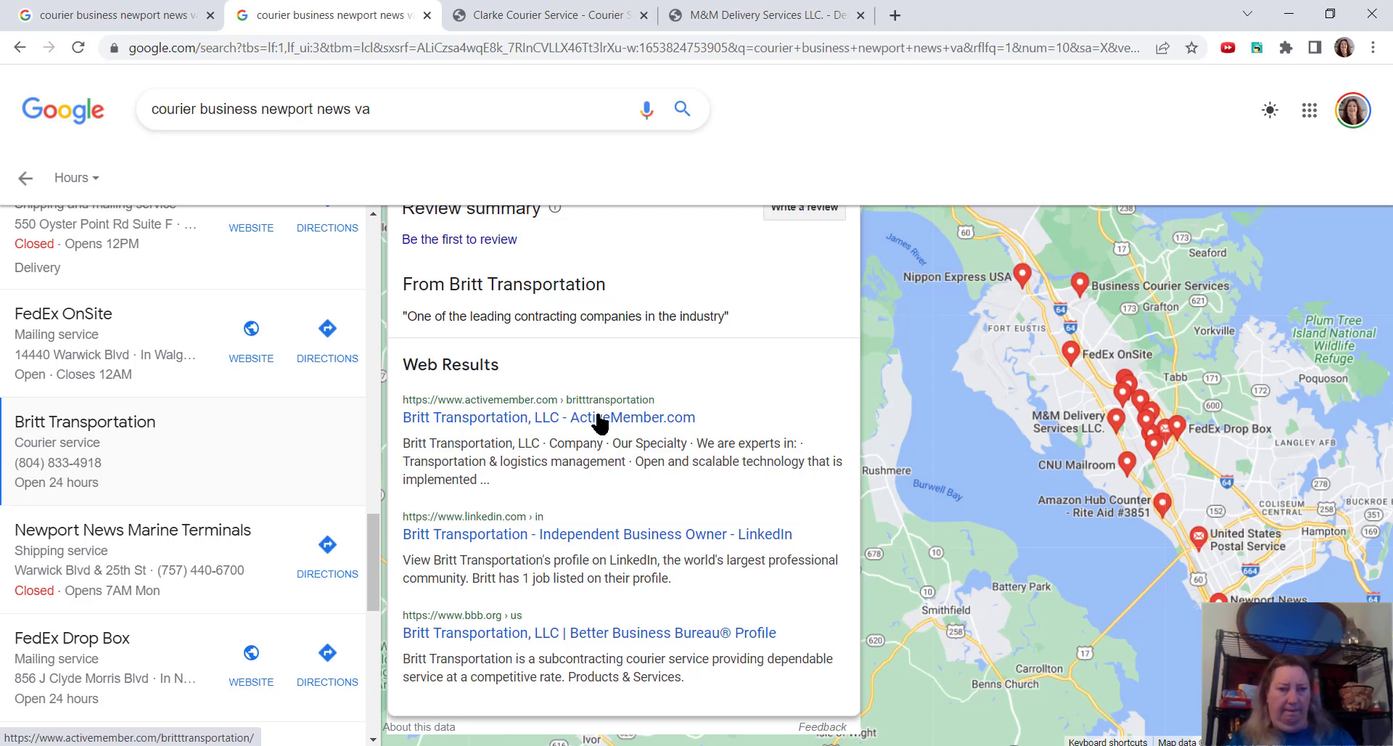
{"action": "scroll", "coordinate": [601, 421], "scroll_direction": "down", "scroll_amount": 1}
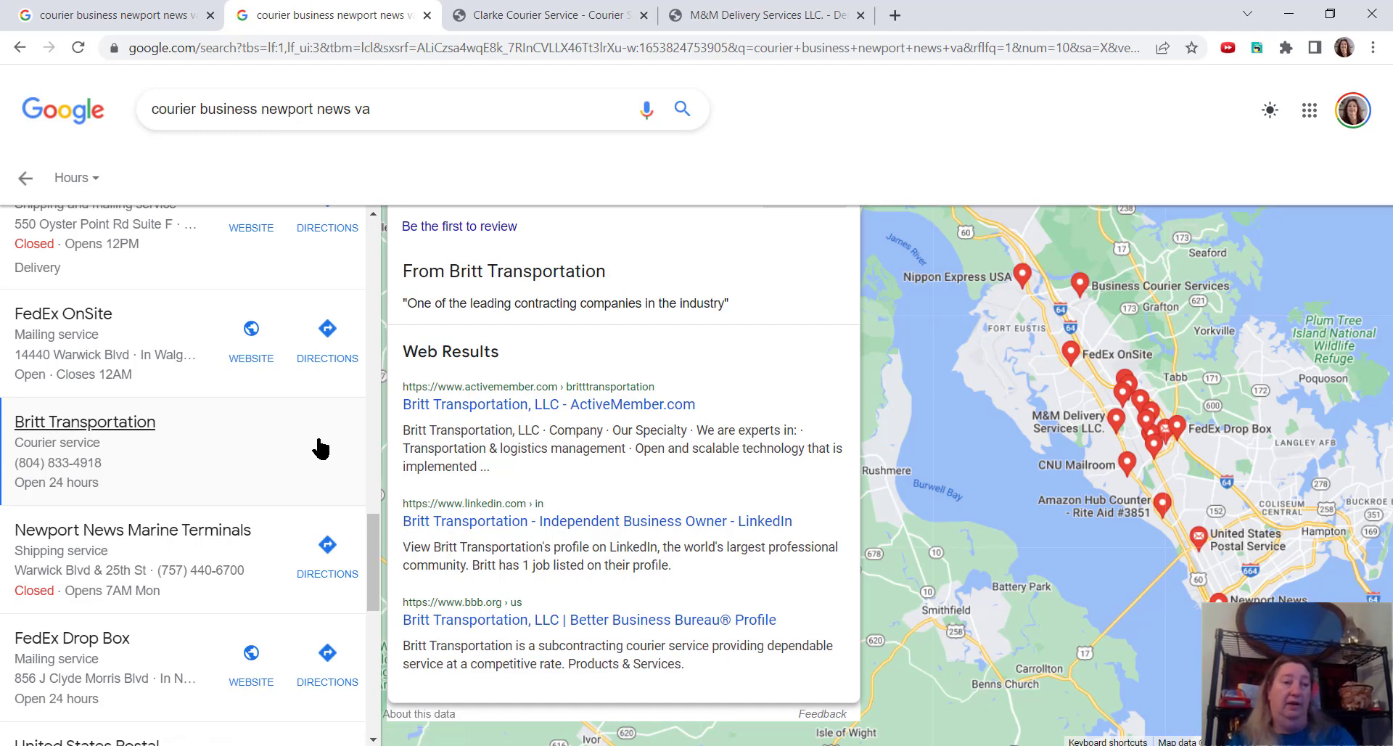
{"action": "scroll", "coordinate": [466, 585], "scroll_direction": "up", "scroll_amount": 5}
{"action": "scroll", "coordinate": [466, 585], "scroll_direction": "up", "scroll_amount": 3}
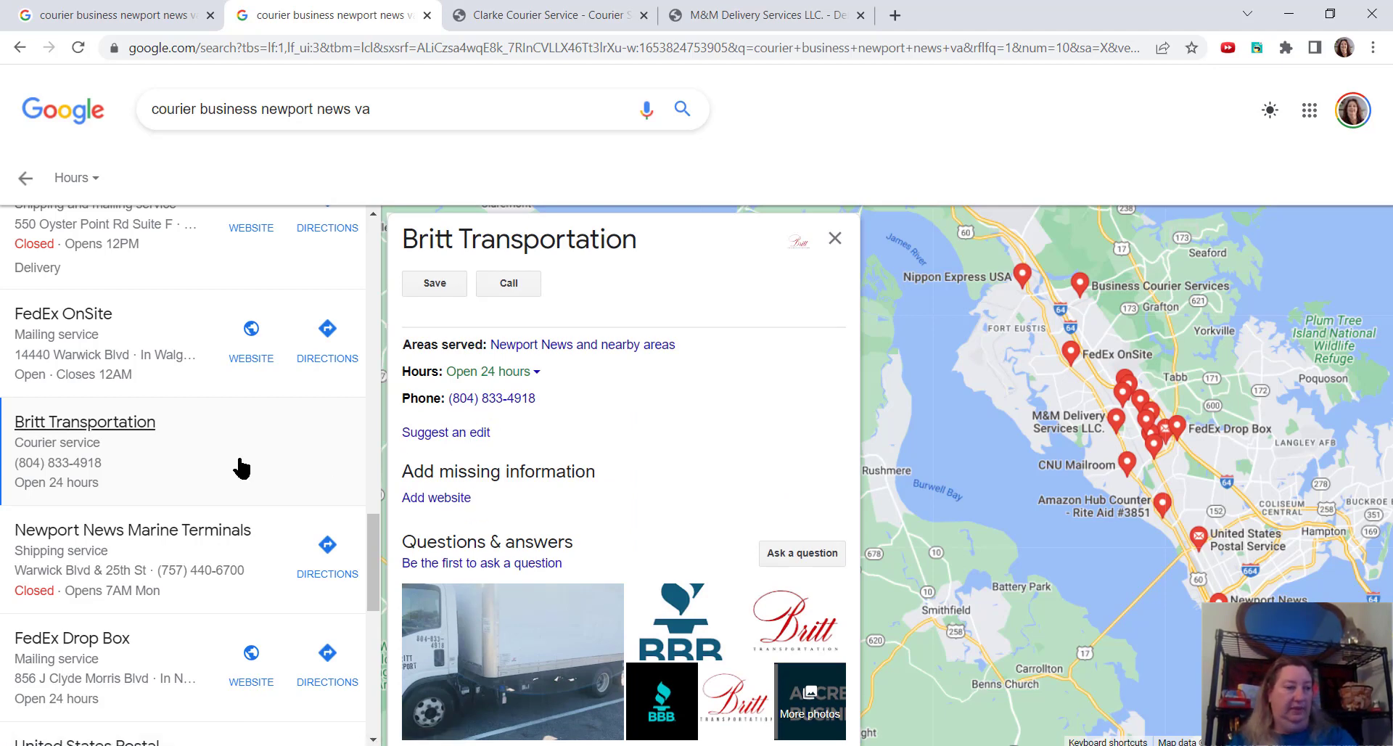
Show Newport News Marine Terminals' details, then the FedEx Drop Box on J Clyde Morris Blvd.
{"action": "left_click", "coordinate": [94, 533]}
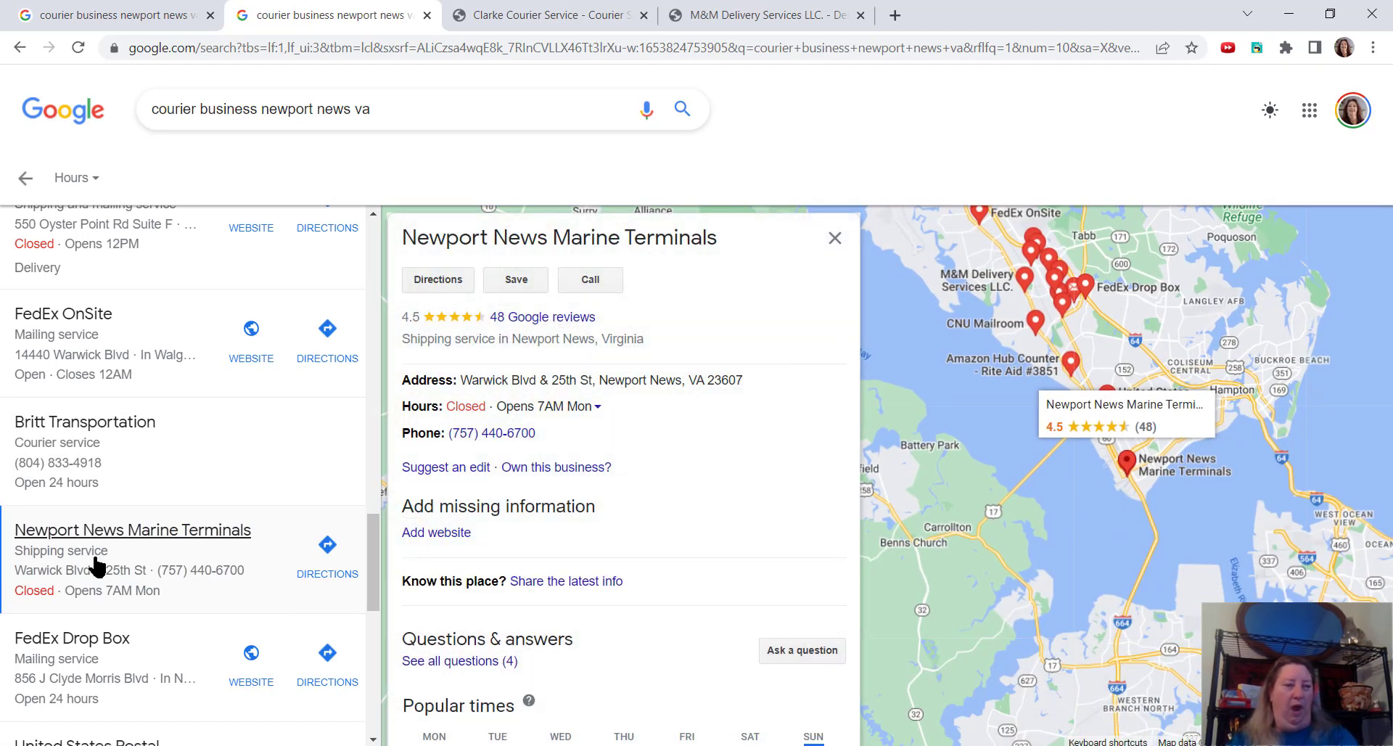
{"action": "scroll", "coordinate": [87, 576], "scroll_direction": "down", "scroll_amount": 1}
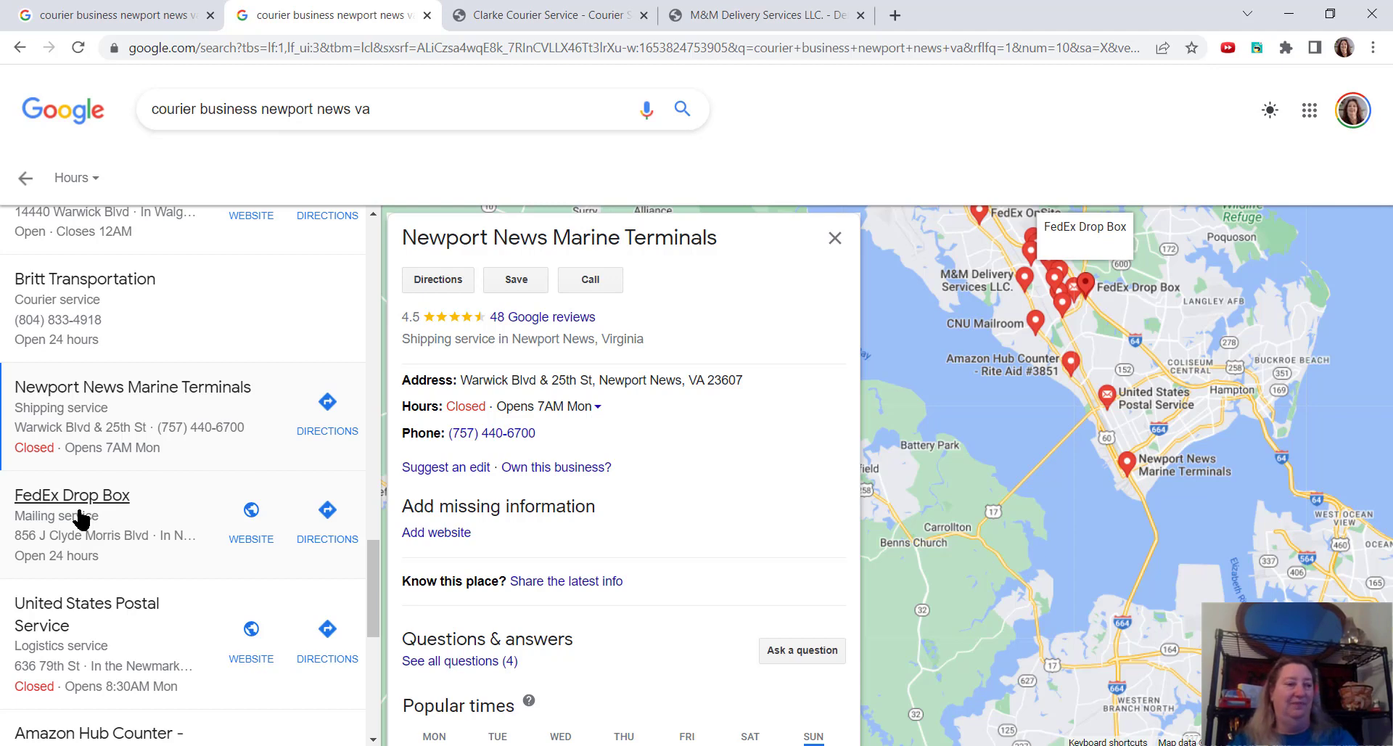
{"action": "left_click", "coordinate": [82, 518]}
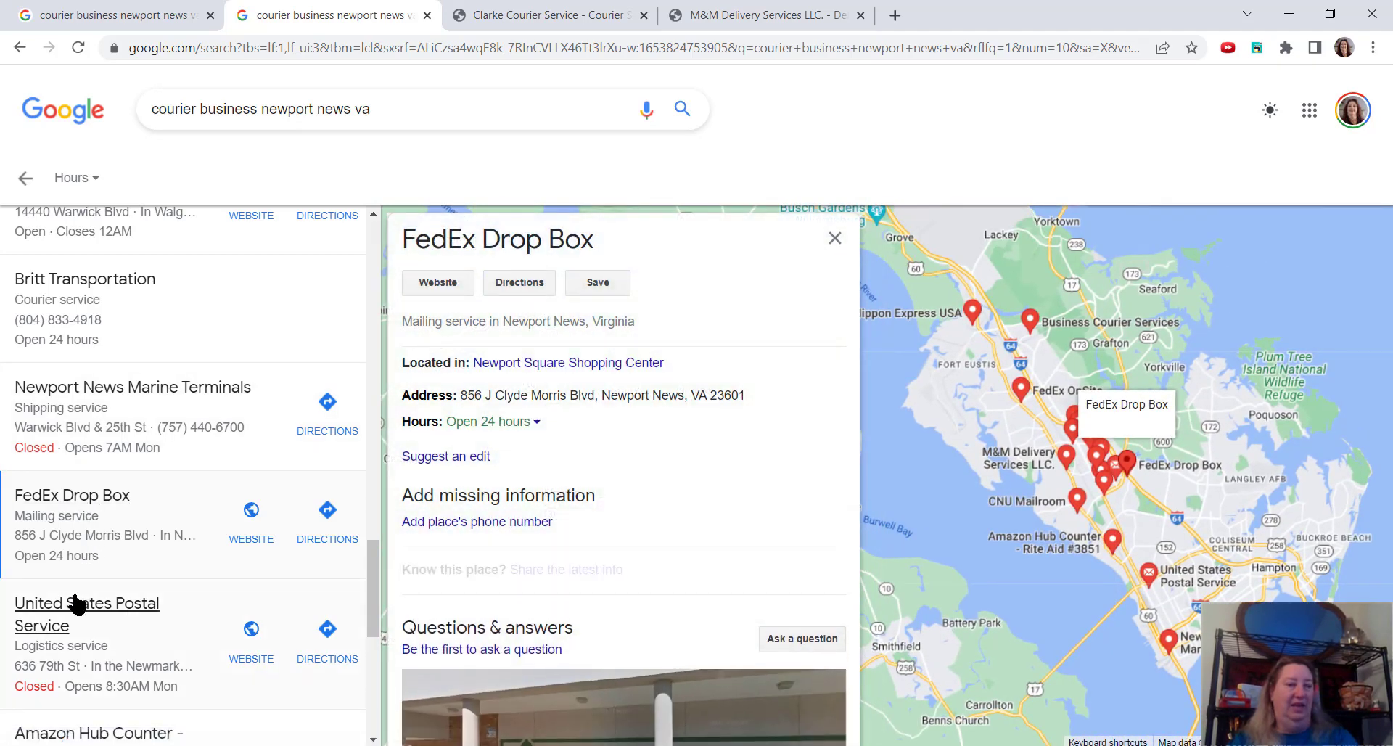
{"action": "scroll", "coordinate": [76, 605], "scroll_direction": "down", "scroll_amount": 3}
{"action": "scroll", "coordinate": [128, 585], "scroll_direction": "down", "scroll_amount": 2}
{"action": "scroll", "coordinate": [129, 584], "scroll_direction": "down", "scroll_amount": 2}
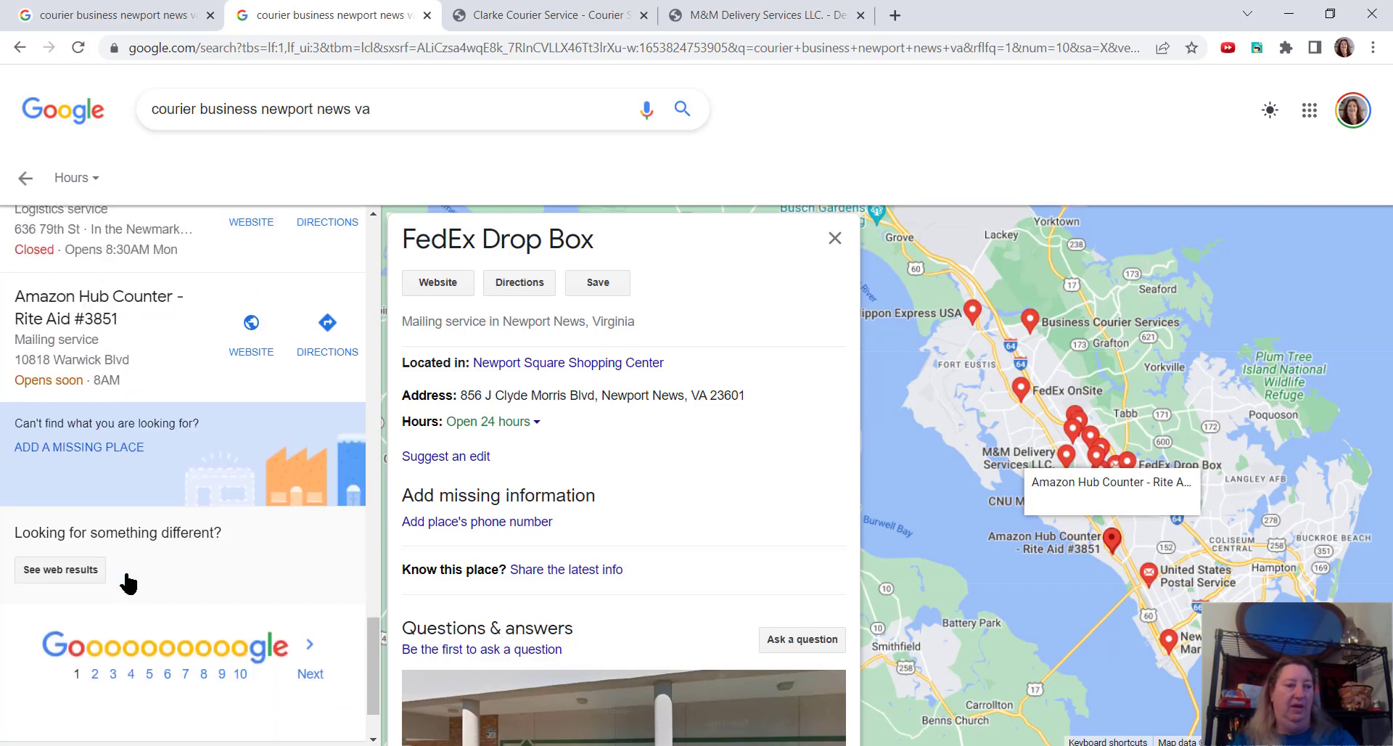
Move to page 2 of the local results and show the UPS Access Point on J Clyde Morris Blvd.
{"action": "left_click", "coordinate": [309, 674]}
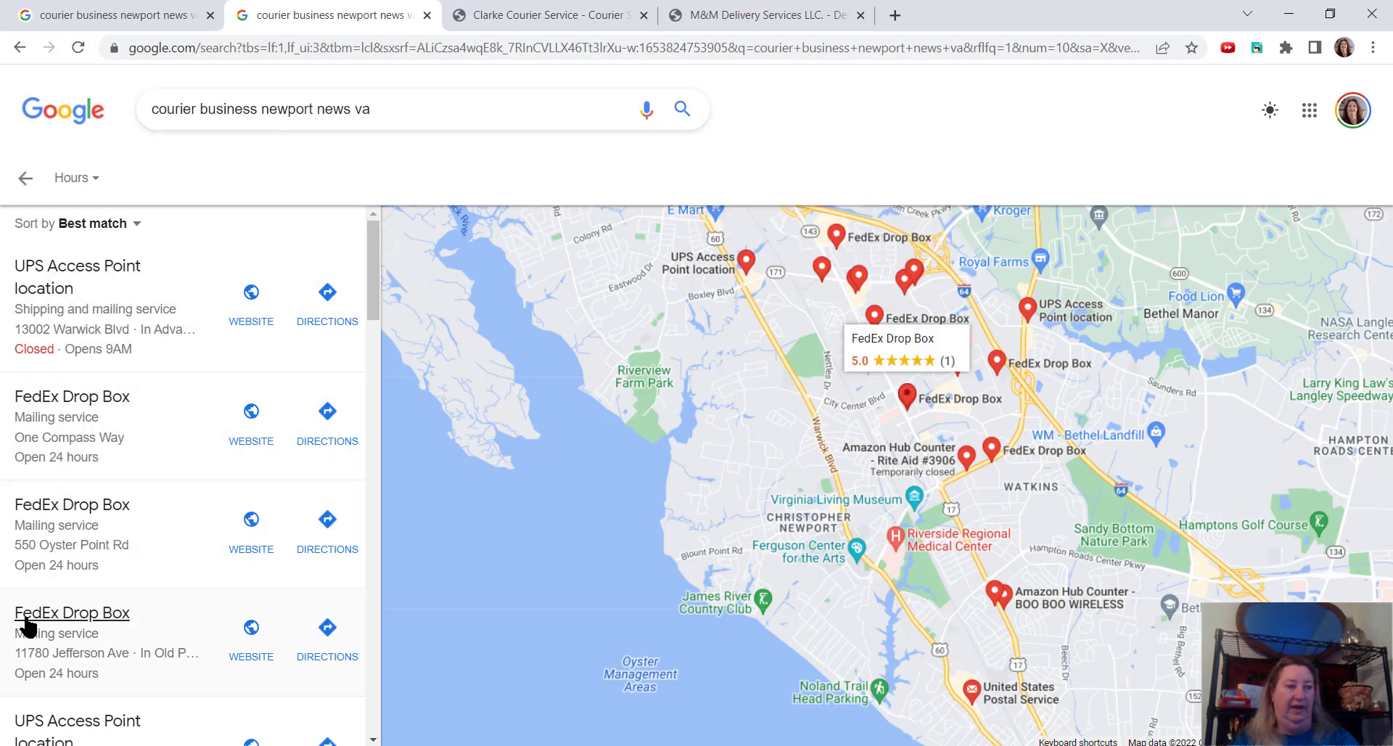
{"action": "scroll", "coordinate": [28, 622], "scroll_direction": "down", "scroll_amount": 2}
{"action": "scroll", "coordinate": [109, 565], "scroll_direction": "down", "scroll_amount": 1}
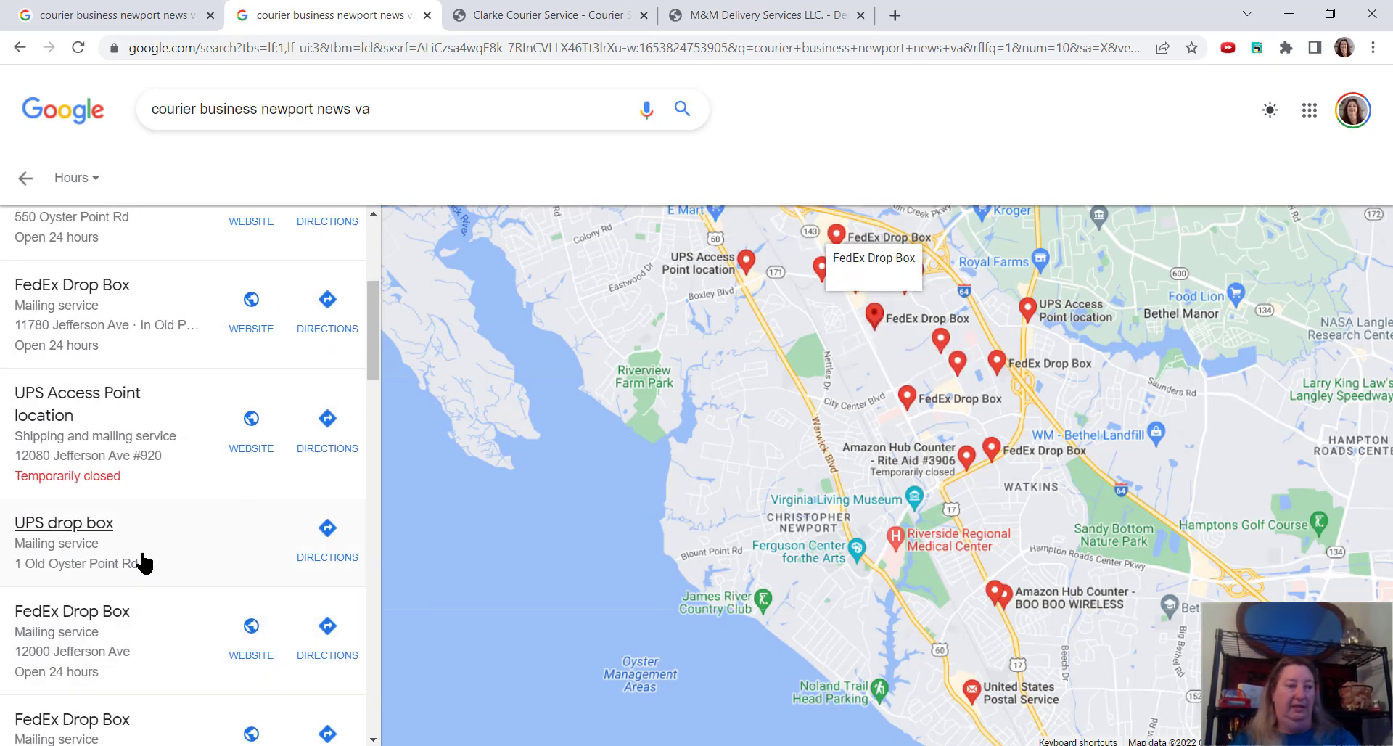
{"action": "scroll", "coordinate": [147, 563], "scroll_direction": "down", "scroll_amount": 1}
{"action": "scroll", "coordinate": [152, 560], "scroll_direction": "down", "scroll_amount": 2}
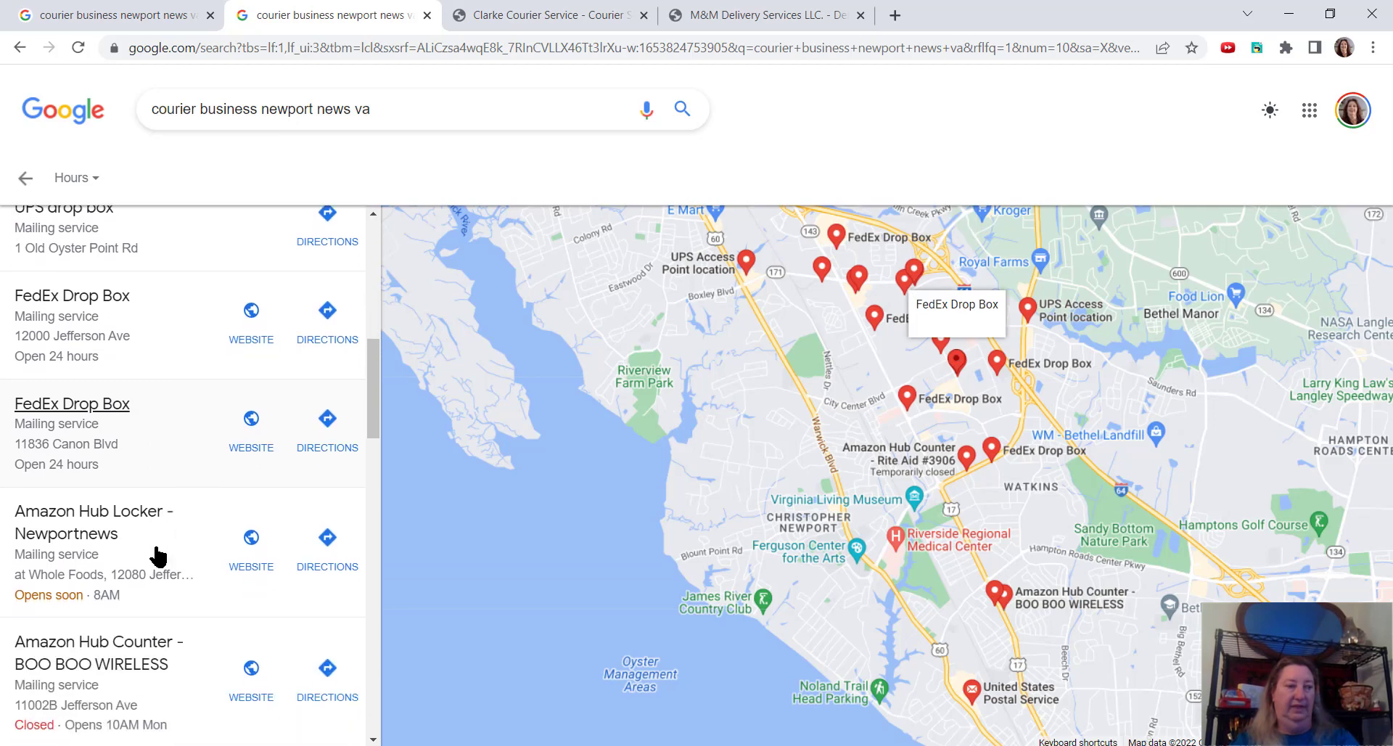
{"action": "scroll", "coordinate": [158, 557], "scroll_direction": "down", "scroll_amount": 1}
{"action": "scroll", "coordinate": [158, 557], "scroll_direction": "down", "scroll_amount": 1}
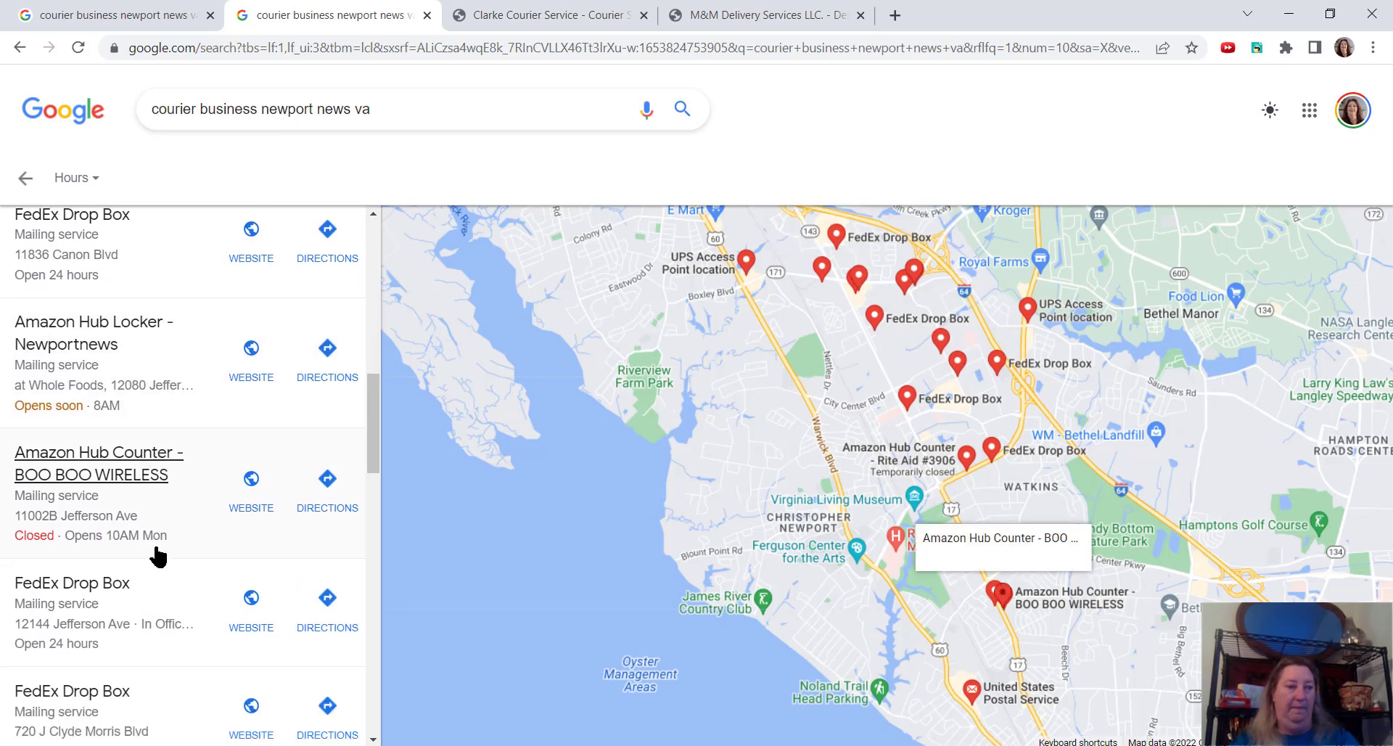
{"action": "scroll", "coordinate": [158, 557], "scroll_direction": "down", "scroll_amount": 1}
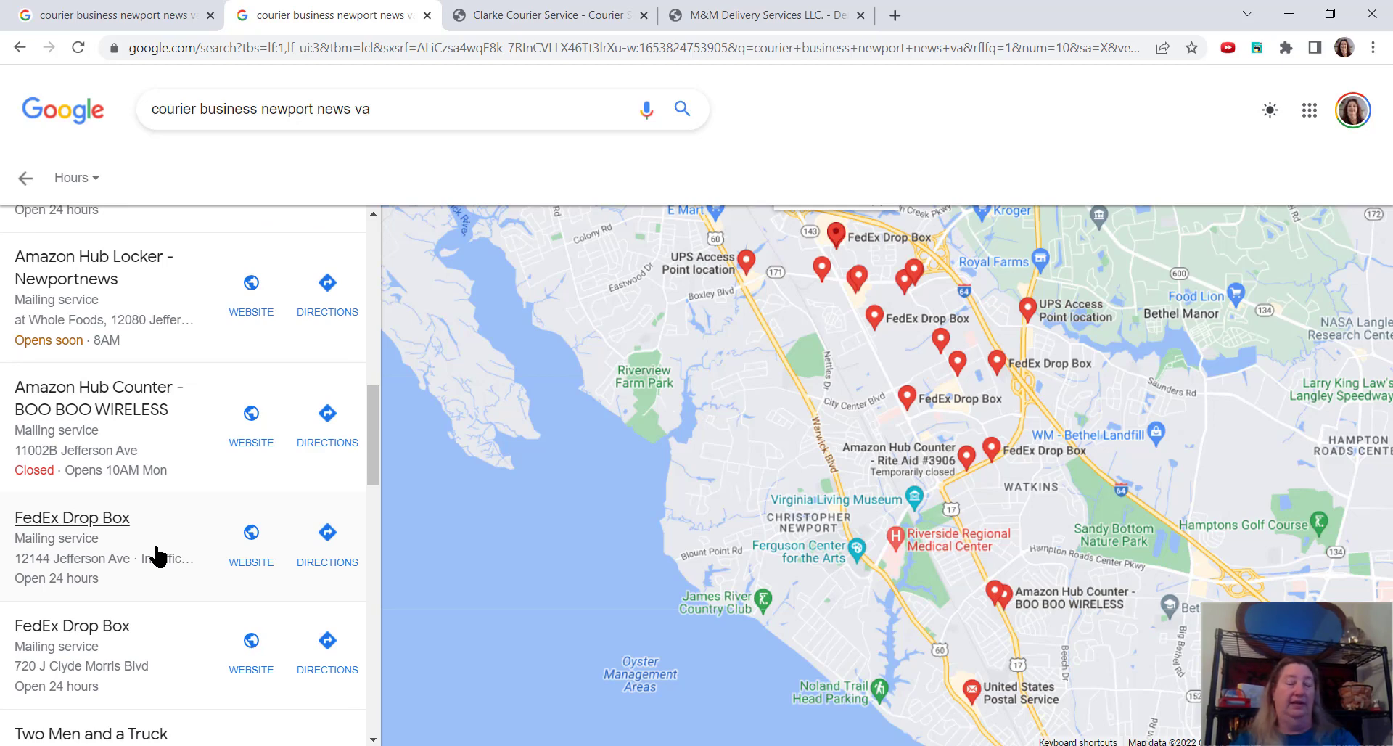
{"action": "scroll", "coordinate": [159, 557], "scroll_direction": "down", "scroll_amount": 1}
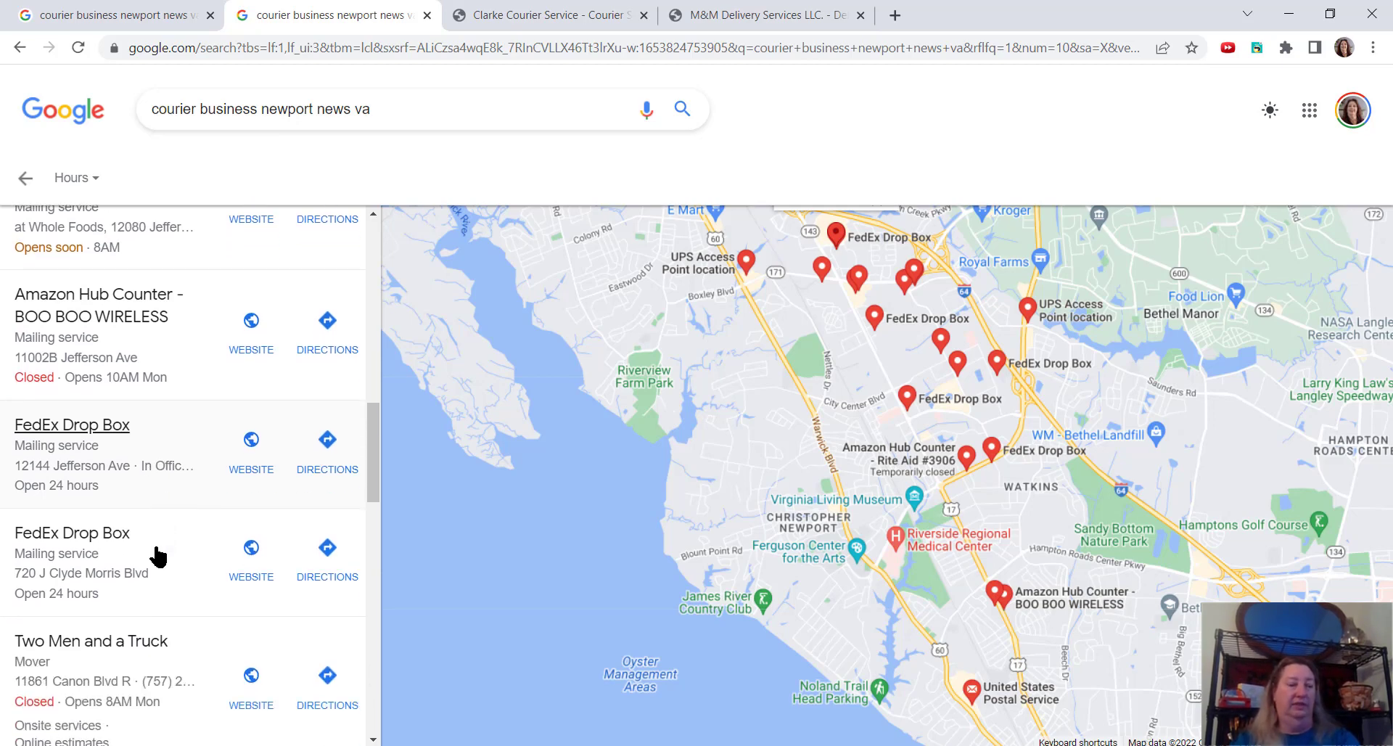
{"action": "scroll", "coordinate": [158, 557], "scroll_direction": "down", "scroll_amount": 1}
{"action": "scroll", "coordinate": [158, 556], "scroll_direction": "down", "scroll_amount": 1}
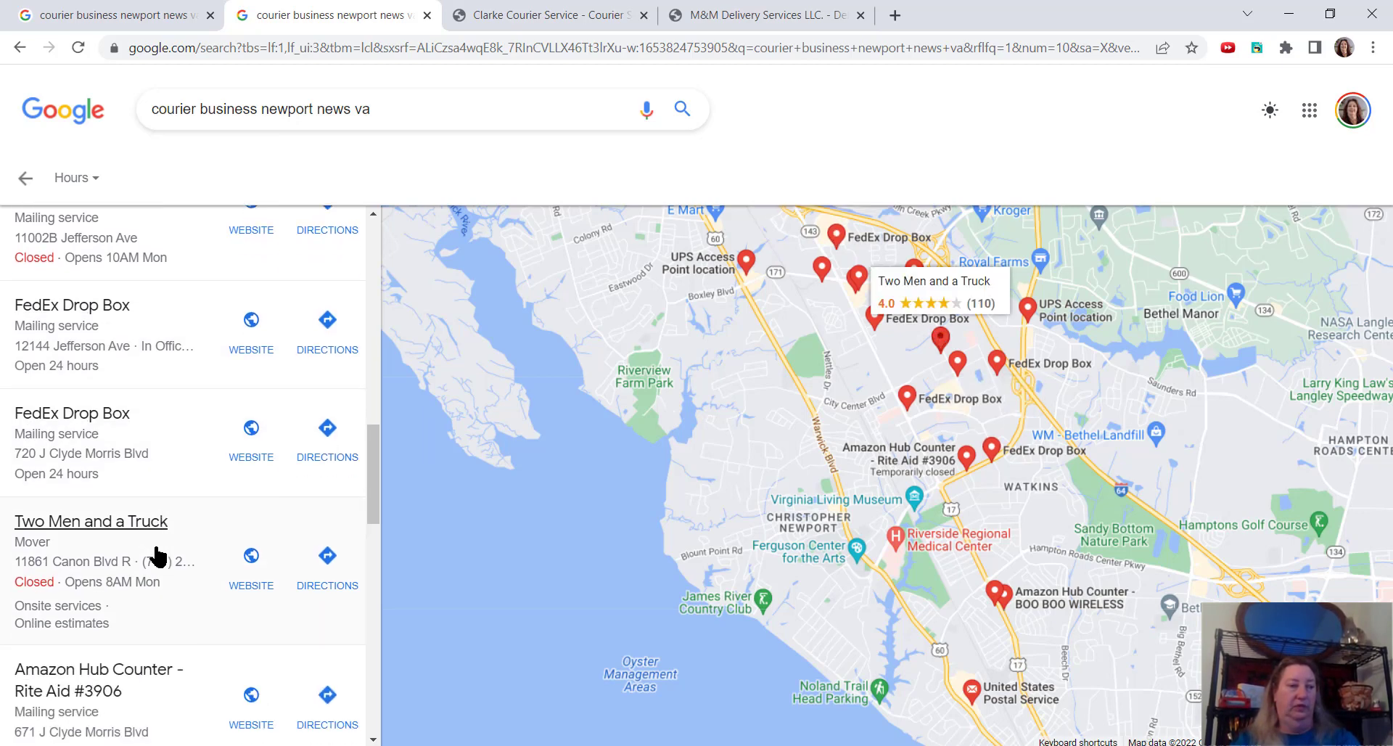
{"action": "scroll", "coordinate": [159, 557], "scroll_direction": "down", "scroll_amount": 2}
{"action": "scroll", "coordinate": [158, 557], "scroll_direction": "down", "scroll_amount": 1}
{"action": "scroll", "coordinate": [159, 557], "scroll_direction": "down", "scroll_amount": 1}
{"action": "scroll", "coordinate": [159, 557], "scroll_direction": "down", "scroll_amount": 1}
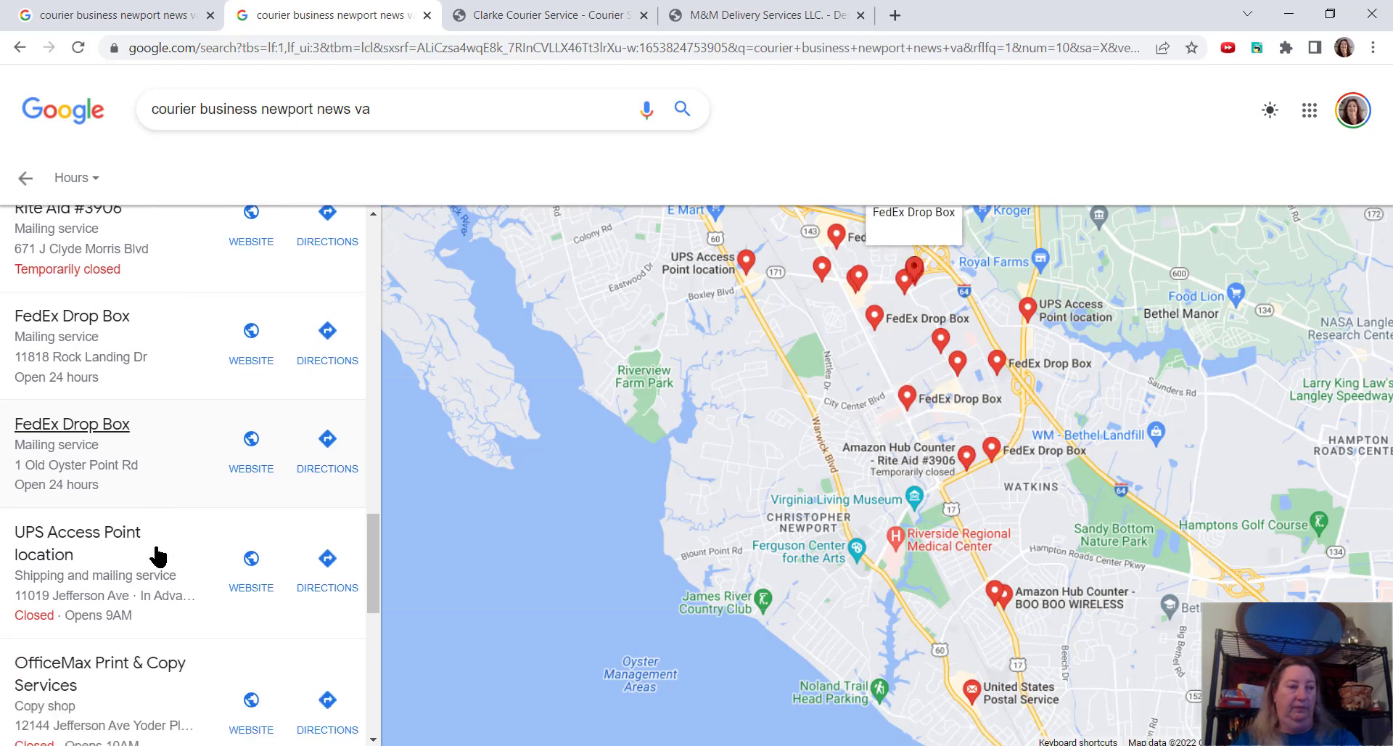
{"action": "scroll", "coordinate": [158, 556], "scroll_direction": "down", "scroll_amount": 1}
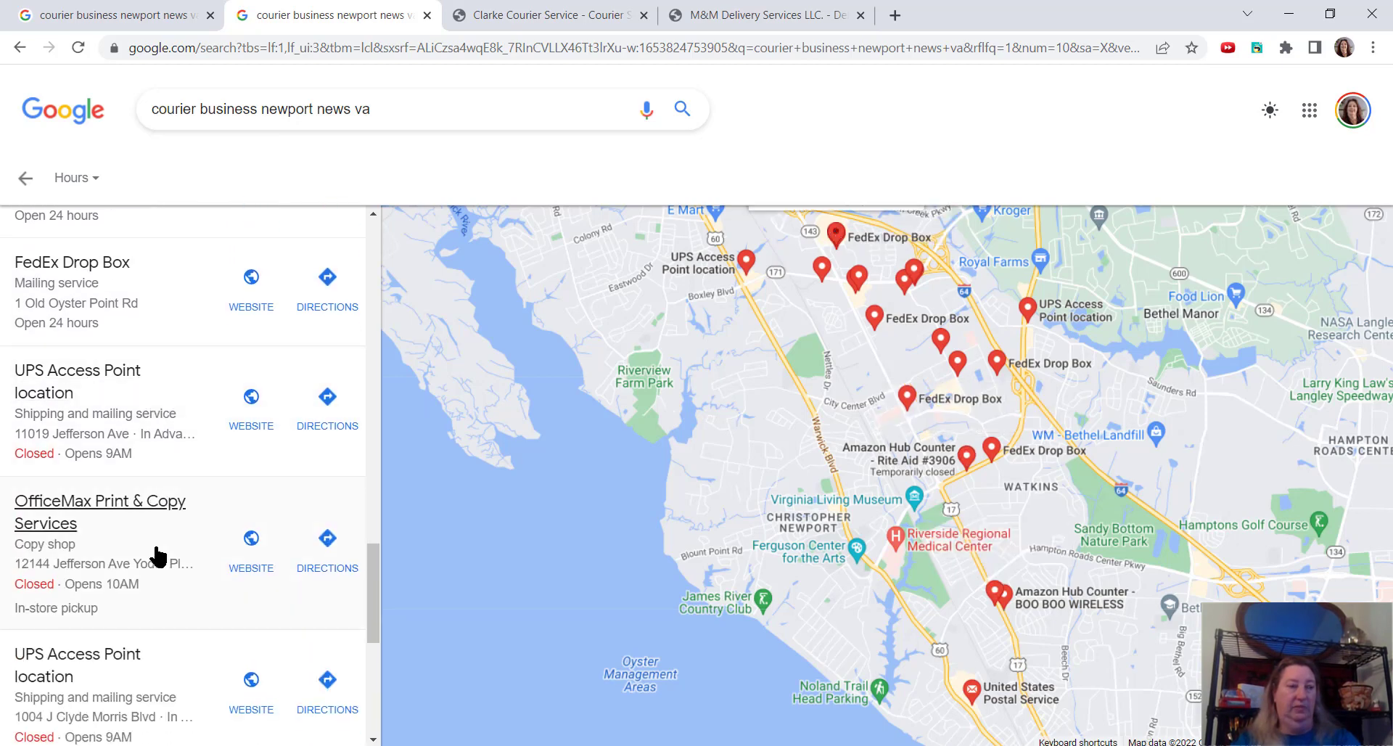
{"action": "scroll", "coordinate": [202, 525], "scroll_direction": "down", "scroll_amount": 1}
{"action": "left_click", "coordinate": [202, 526]}
{"action": "scroll", "coordinate": [201, 525], "scroll_direction": "down", "scroll_amount": 2}
Advance to the third page of the local courier results.
{"action": "left_click", "coordinate": [337, 629]}
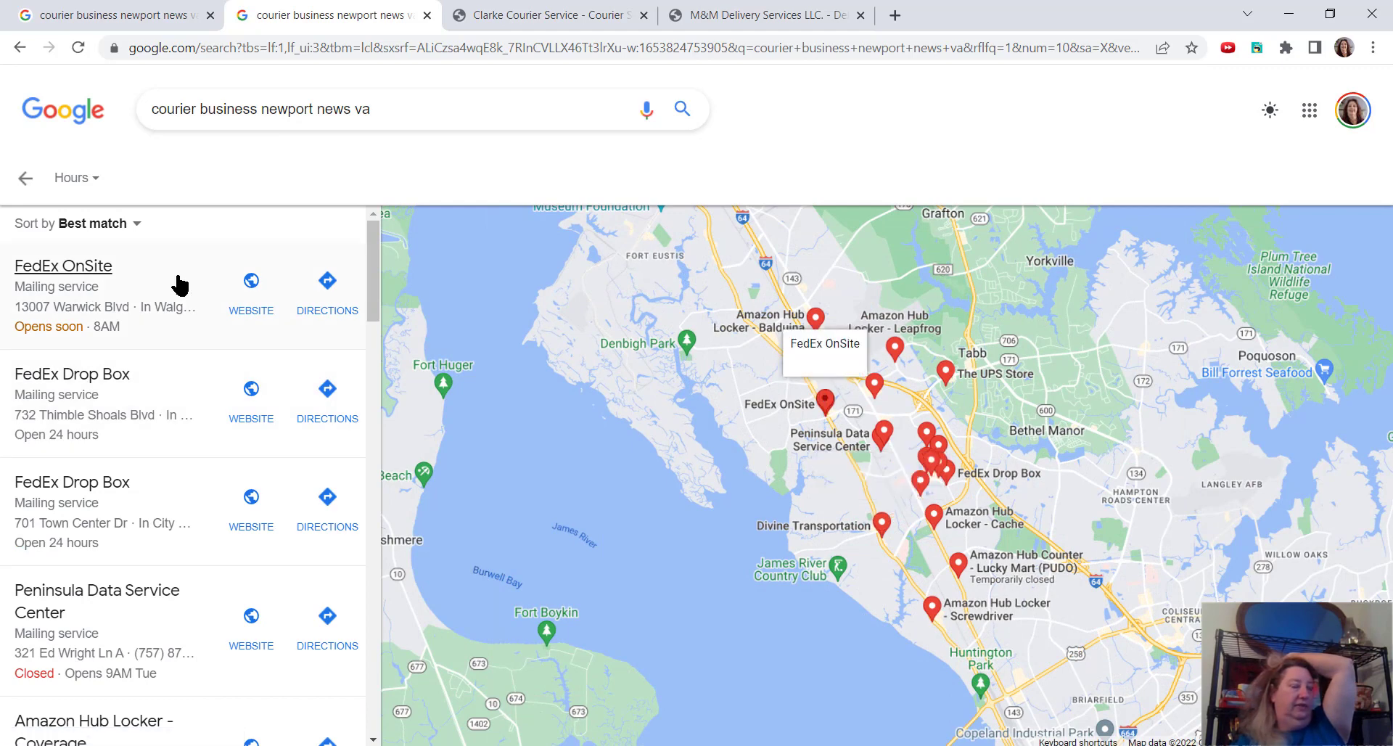
{"action": "scroll", "coordinate": [180, 285], "scroll_direction": "down", "scroll_amount": 2}
{"action": "scroll", "coordinate": [180, 285], "scroll_direction": "down", "scroll_amount": 1}
{"action": "scroll", "coordinate": [180, 285], "scroll_direction": "down", "scroll_amount": 1}
{"action": "scroll", "coordinate": [180, 285], "scroll_direction": "down", "scroll_amount": 1}
{"action": "scroll", "coordinate": [180, 286], "scroll_direction": "down", "scroll_amount": 2}
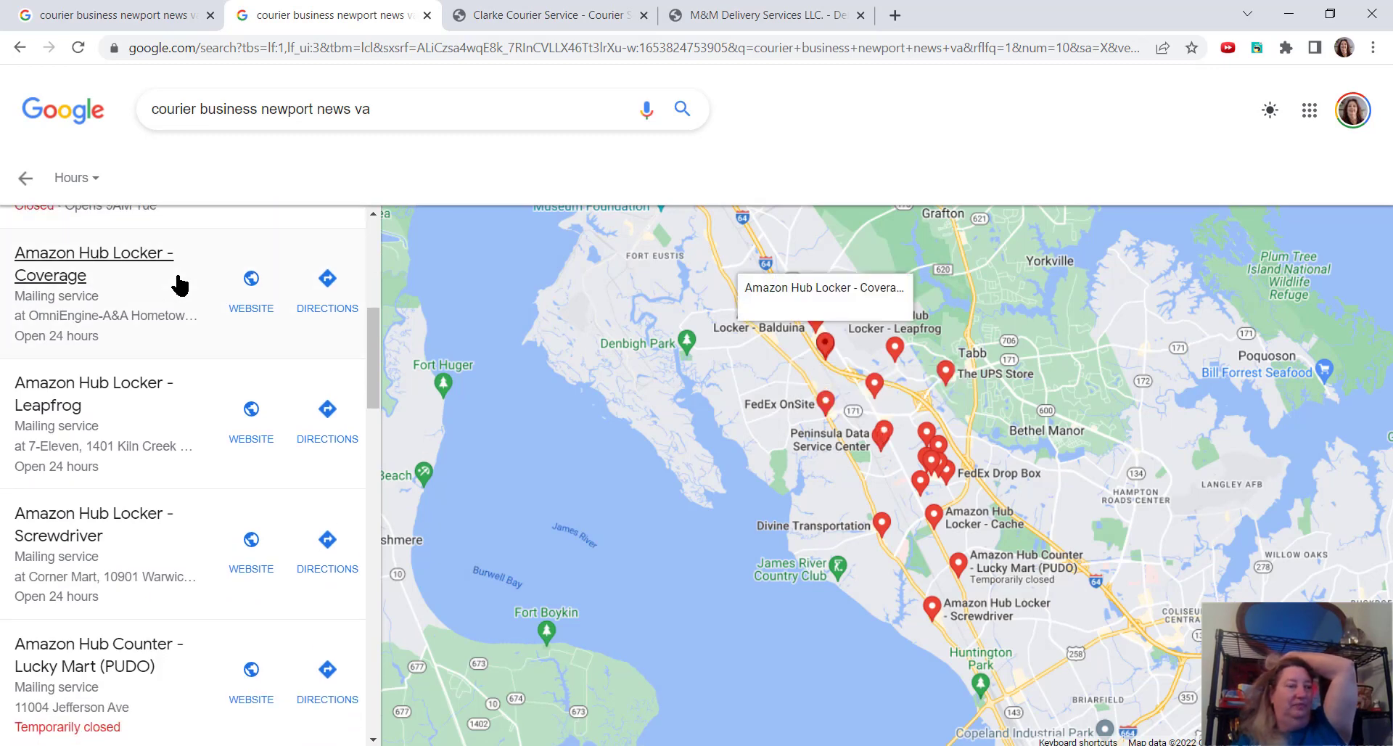
{"action": "scroll", "coordinate": [180, 285], "scroll_direction": "down", "scroll_amount": 1}
{"action": "scroll", "coordinate": [180, 285], "scroll_direction": "down", "scroll_amount": 1}
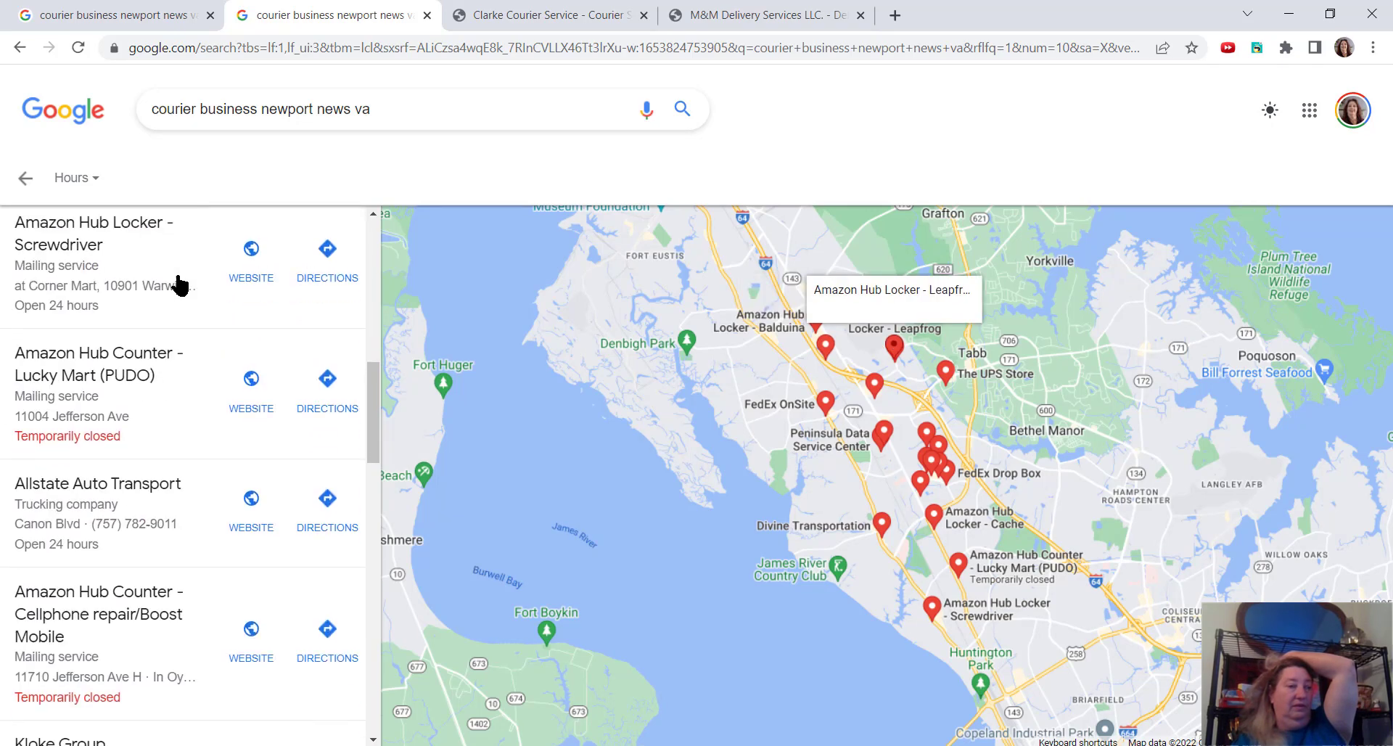
{"action": "scroll", "coordinate": [180, 285], "scroll_direction": "down", "scroll_amount": 1}
{"action": "scroll", "coordinate": [180, 285], "scroll_direction": "down", "scroll_amount": 1}
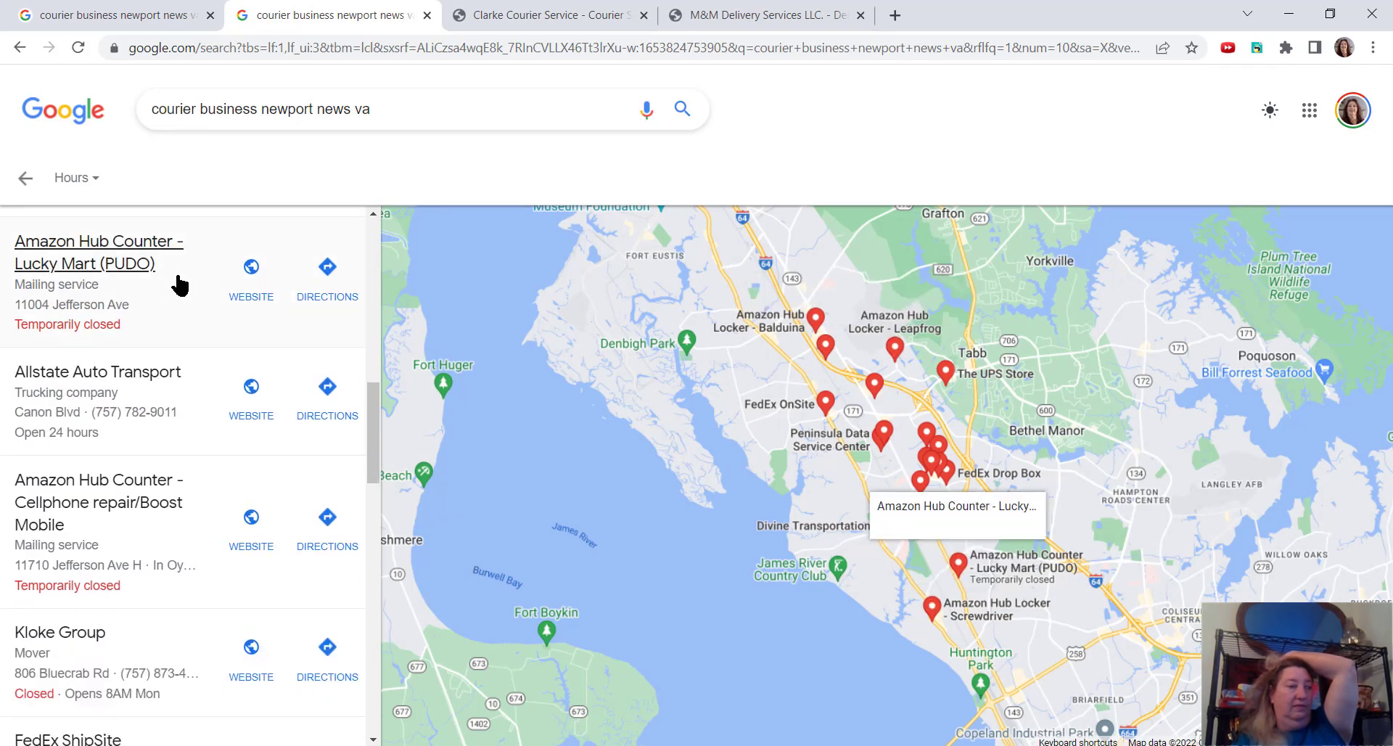
{"action": "scroll", "coordinate": [180, 285], "scroll_direction": "down", "scroll_amount": 2}
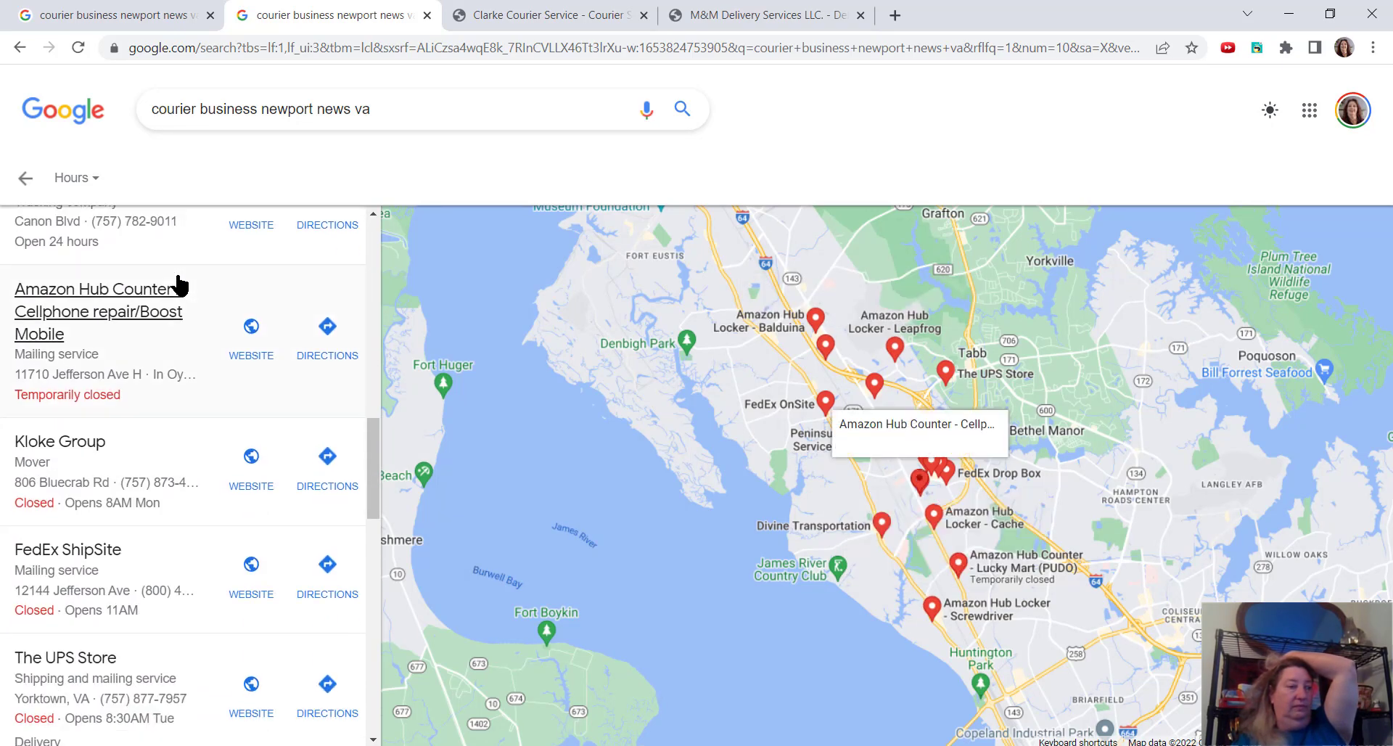
{"action": "scroll", "coordinate": [180, 285], "scroll_direction": "down", "scroll_amount": 2}
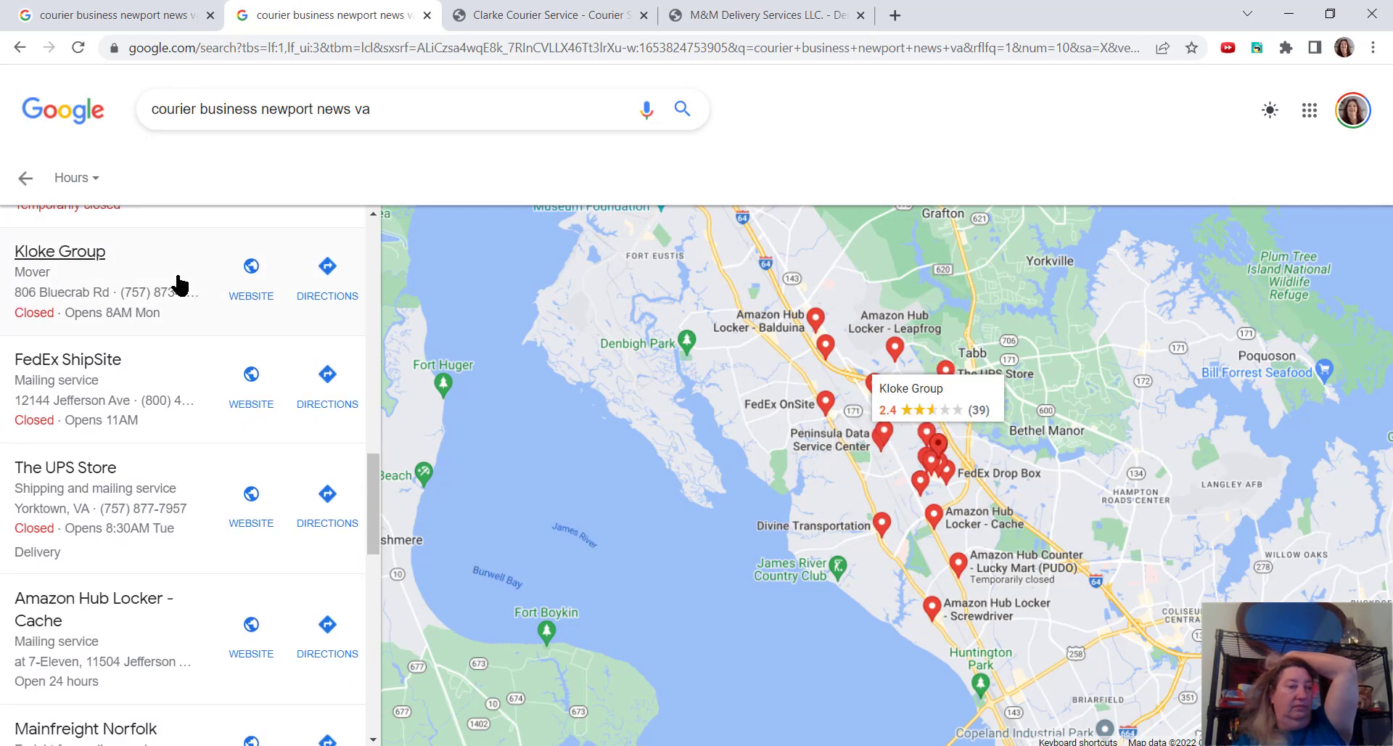
{"action": "scroll", "coordinate": [180, 285], "scroll_direction": "down", "scroll_amount": 1}
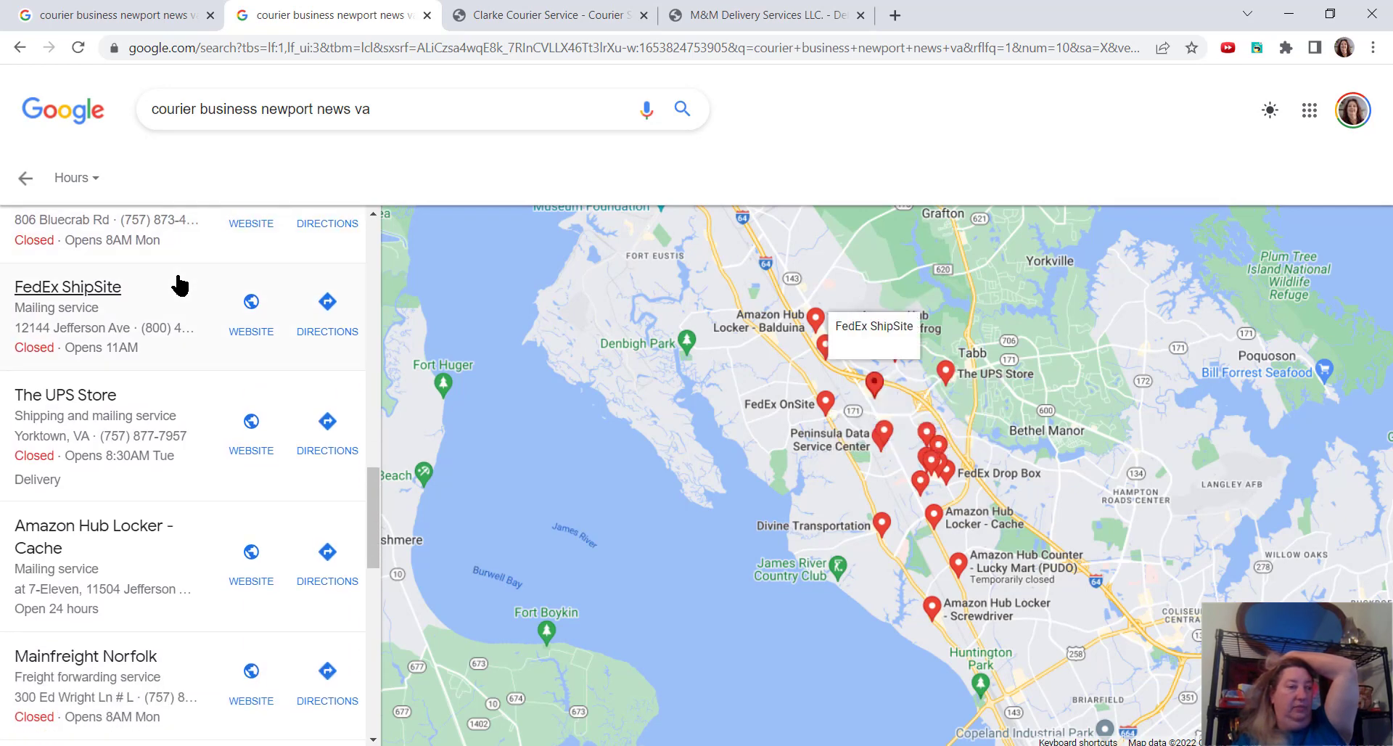
{"action": "scroll", "coordinate": [180, 286], "scroll_direction": "down", "scroll_amount": 1}
{"action": "scroll", "coordinate": [180, 285], "scroll_direction": "down", "scroll_amount": 1}
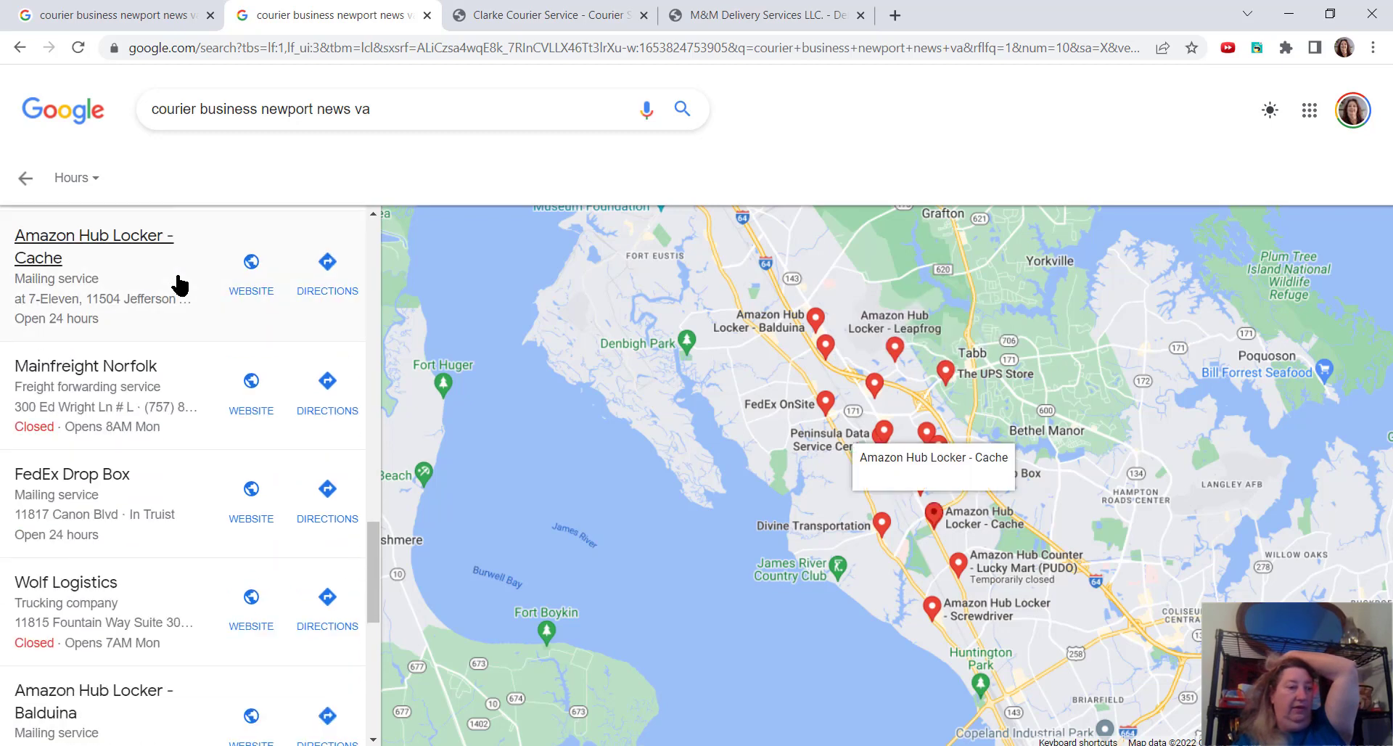
{"action": "scroll", "coordinate": [180, 285], "scroll_direction": "down", "scroll_amount": 2}
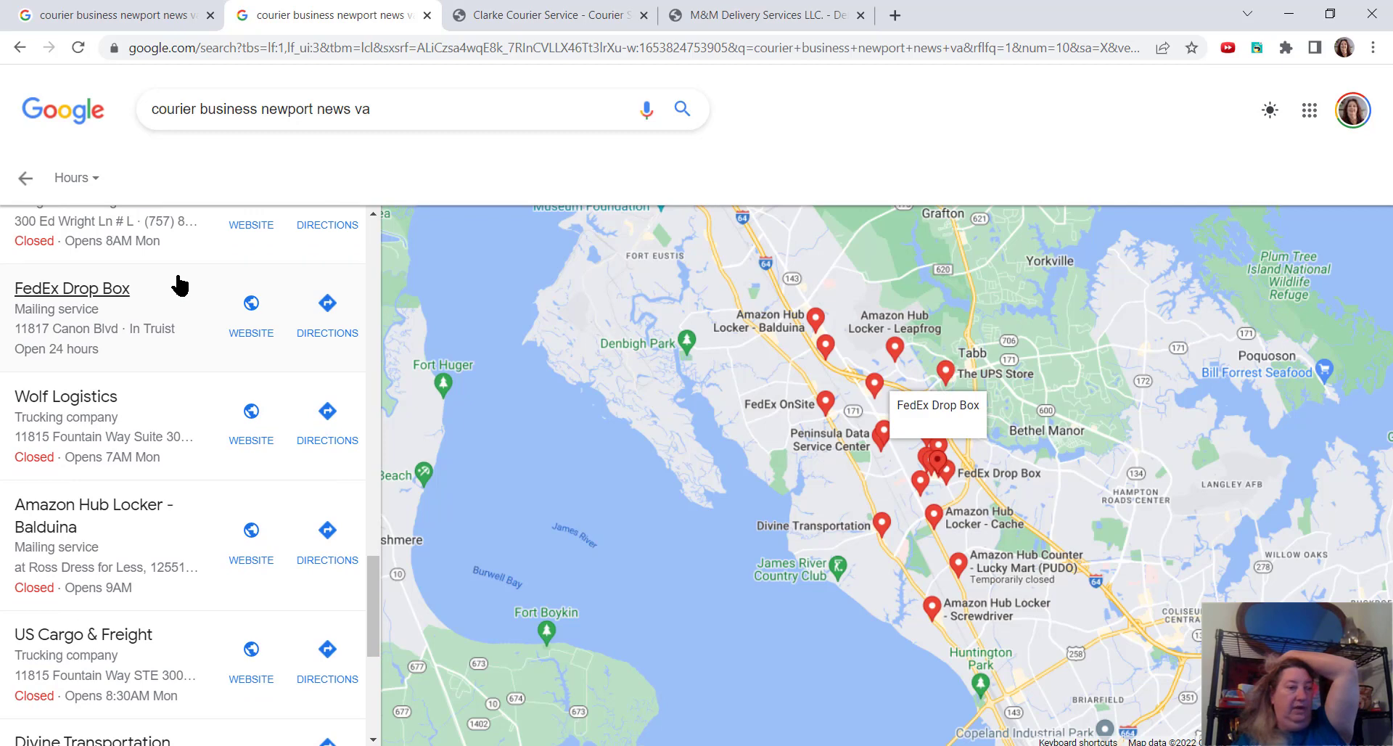
{"action": "scroll", "coordinate": [180, 285], "scroll_direction": "down", "scroll_amount": 1}
{"action": "scroll", "coordinate": [180, 285], "scroll_direction": "down", "scroll_amount": 1}
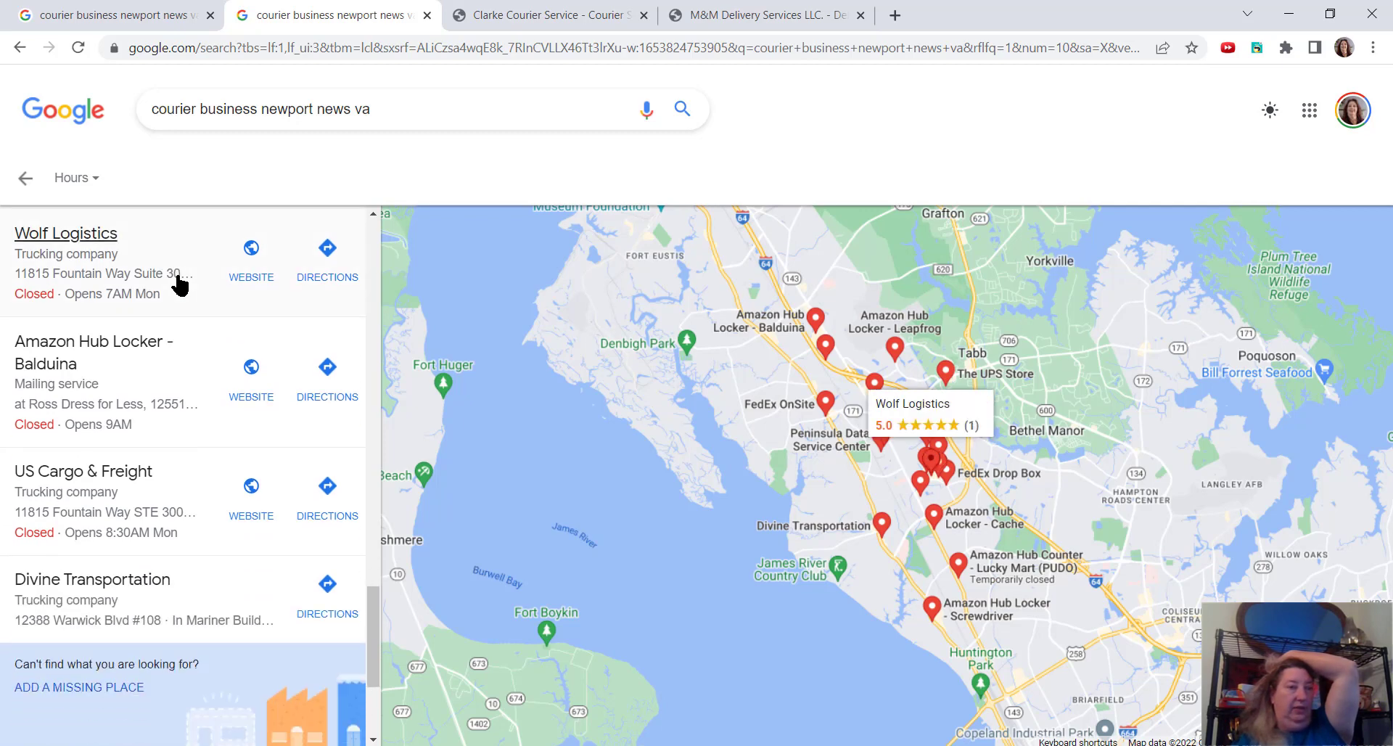
Check the Clarke Courier and map tabs, then get link options for the Mobile One result.
{"action": "left_click", "coordinate": [130, 18]}
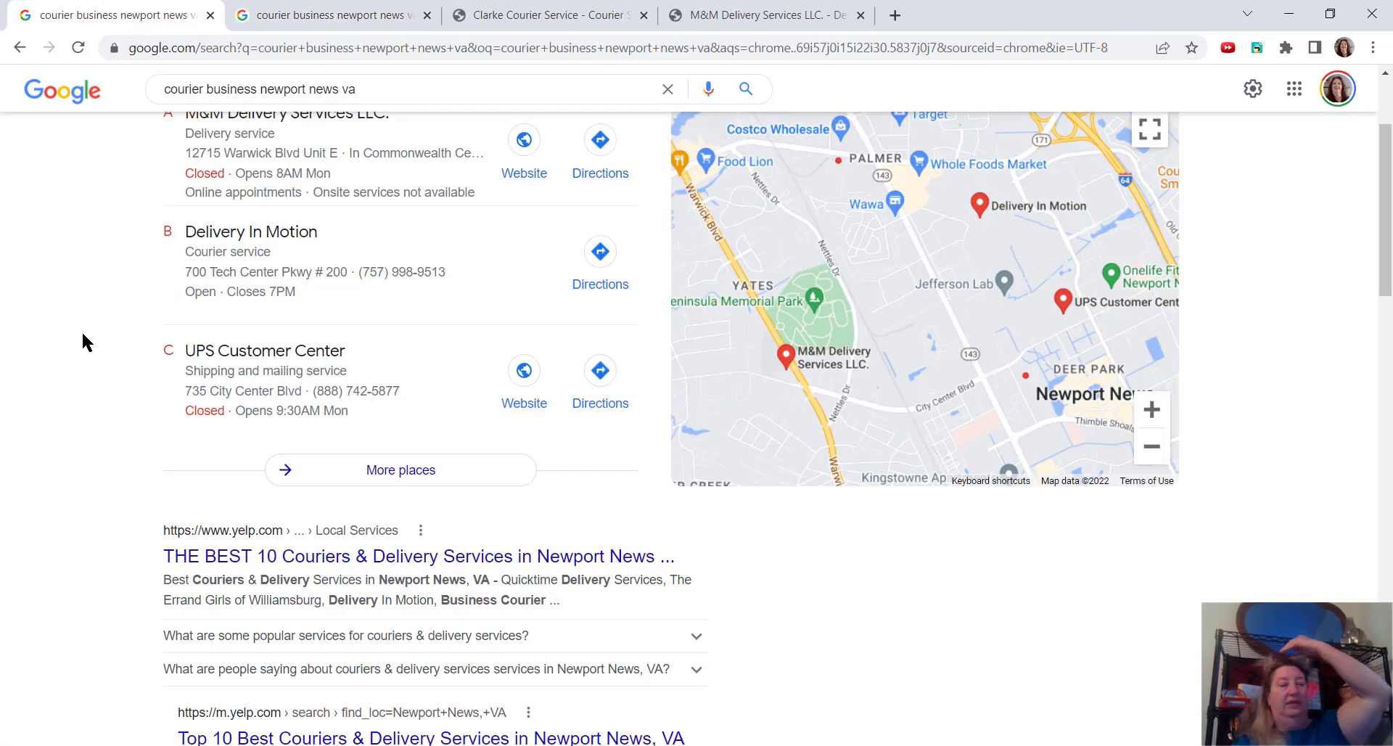
{"action": "scroll", "coordinate": [86, 343], "scroll_direction": "down", "scroll_amount": 2}
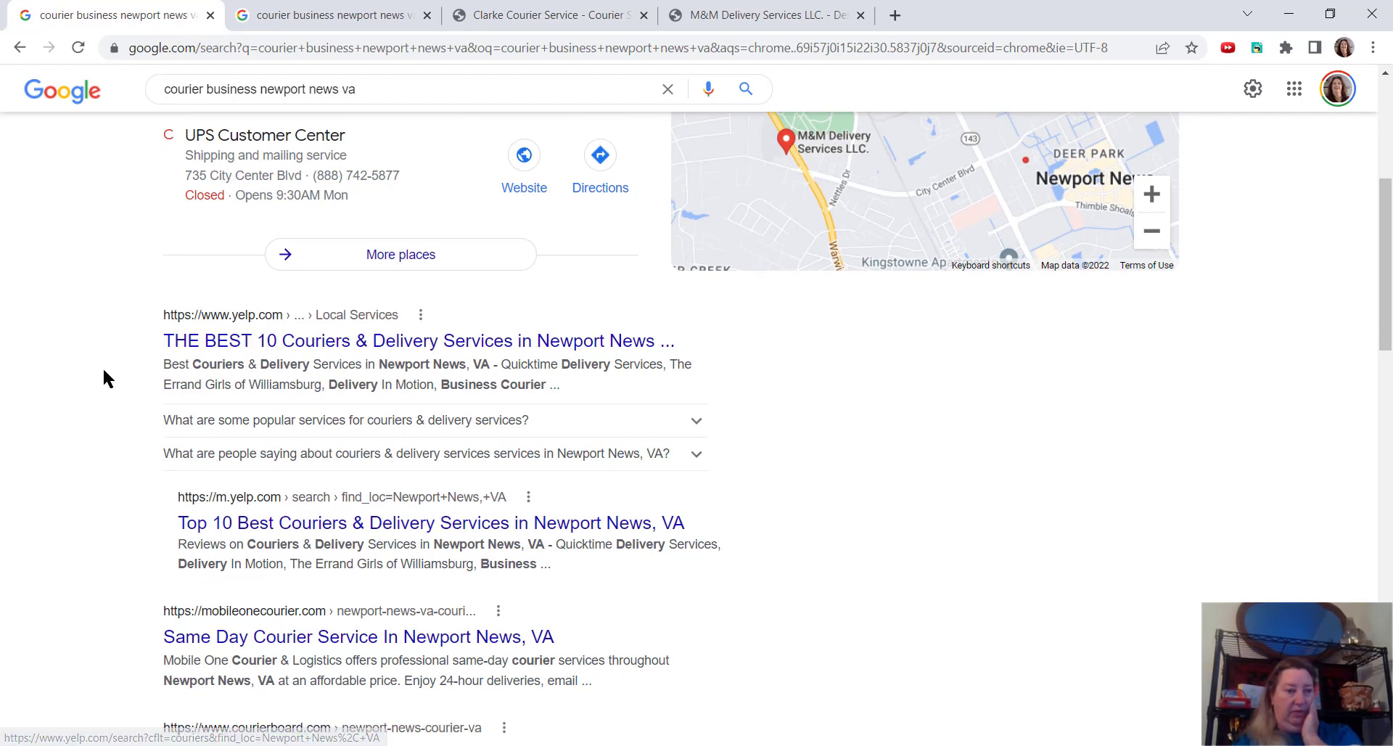
{"action": "scroll", "coordinate": [102, 367], "scroll_direction": "down", "scroll_amount": 2}
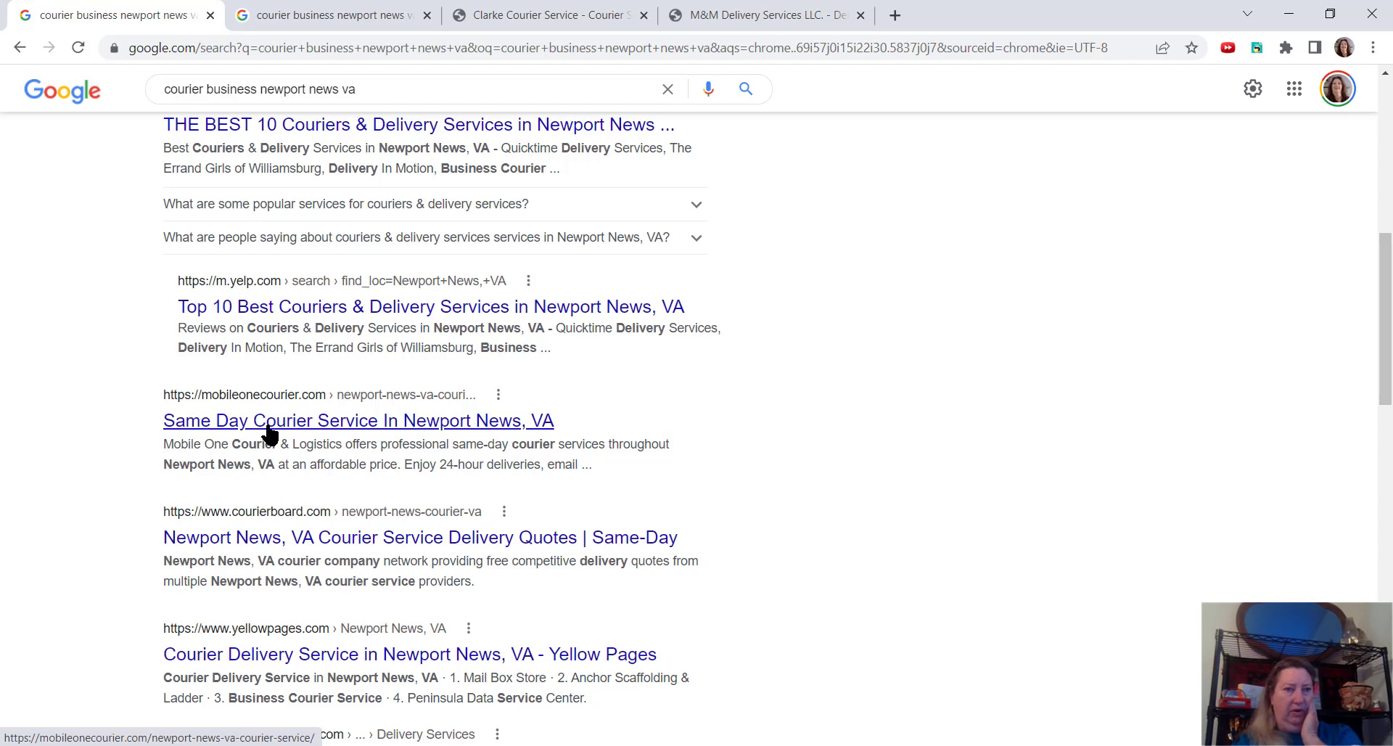
{"action": "left_click", "coordinate": [507, 19]}
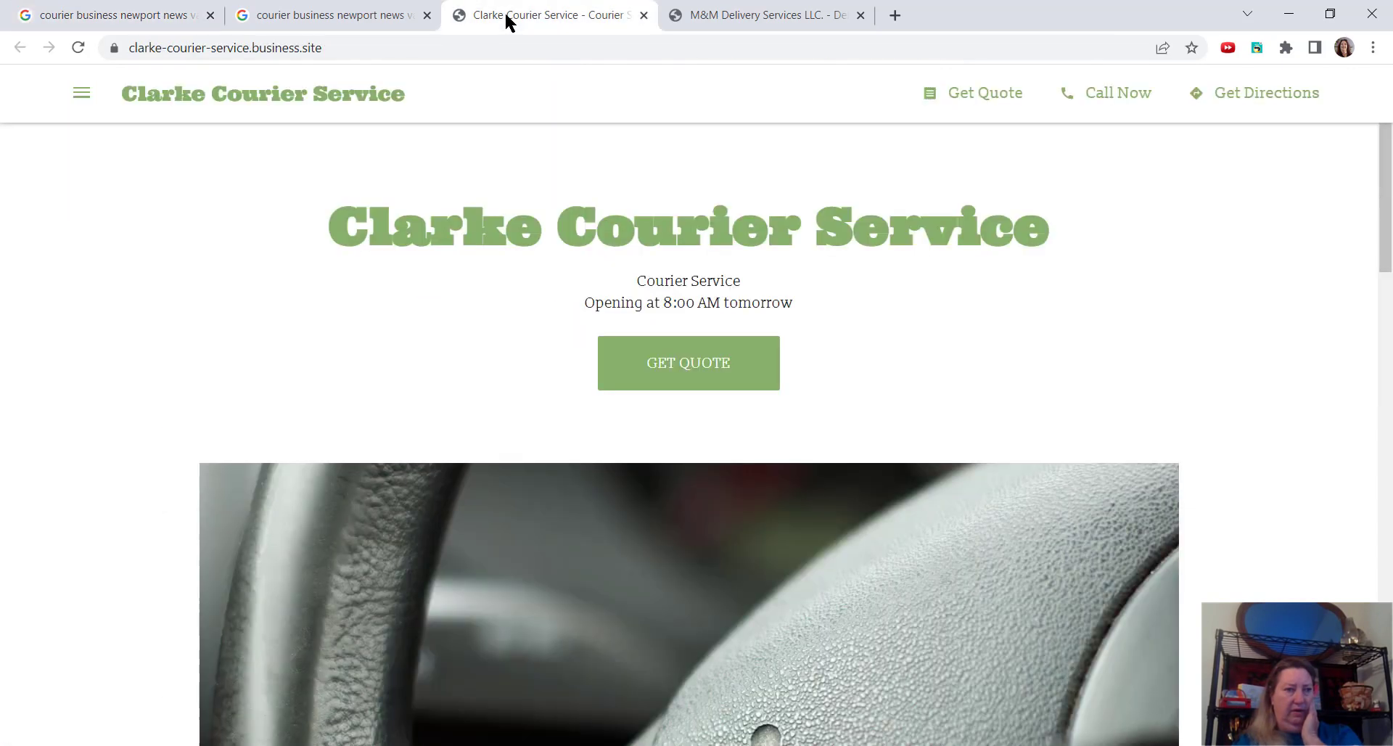
{"action": "left_click", "coordinate": [359, 15]}
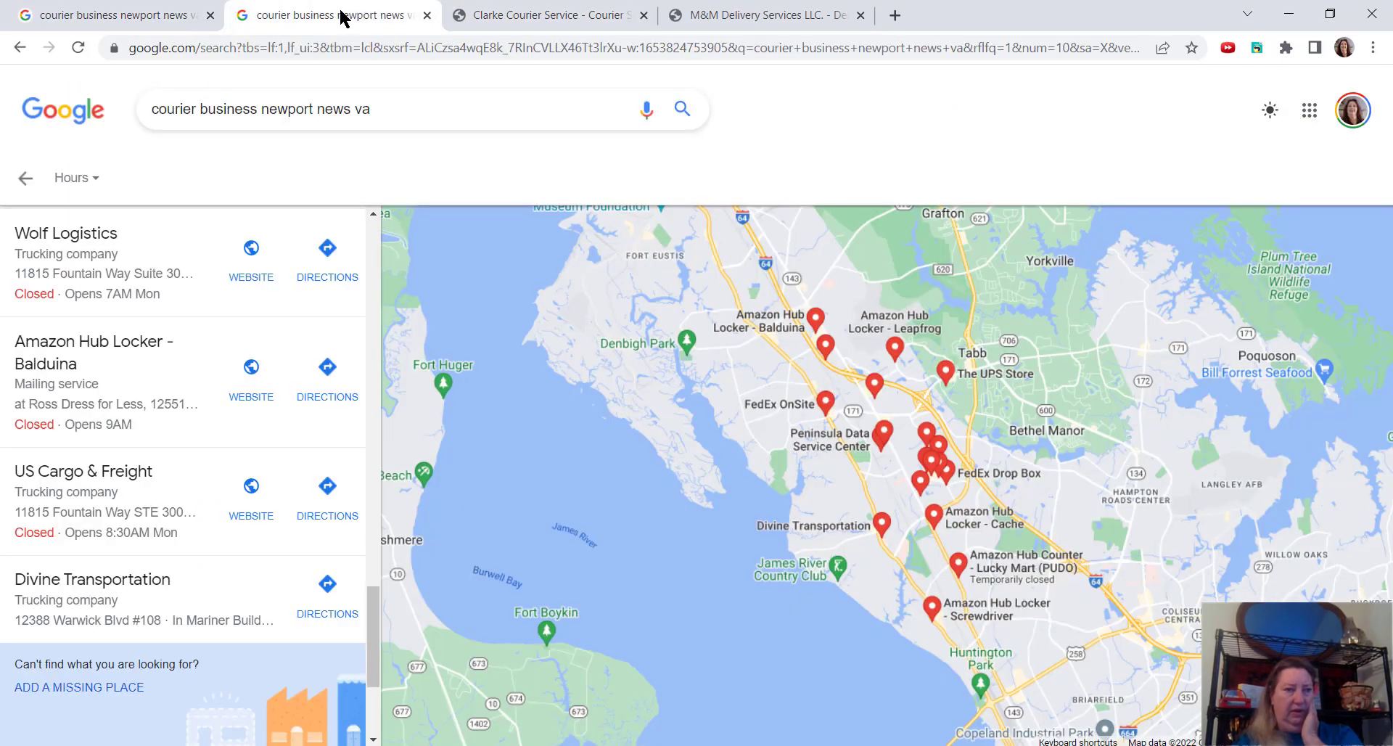
{"action": "left_click", "coordinate": [114, 15]}
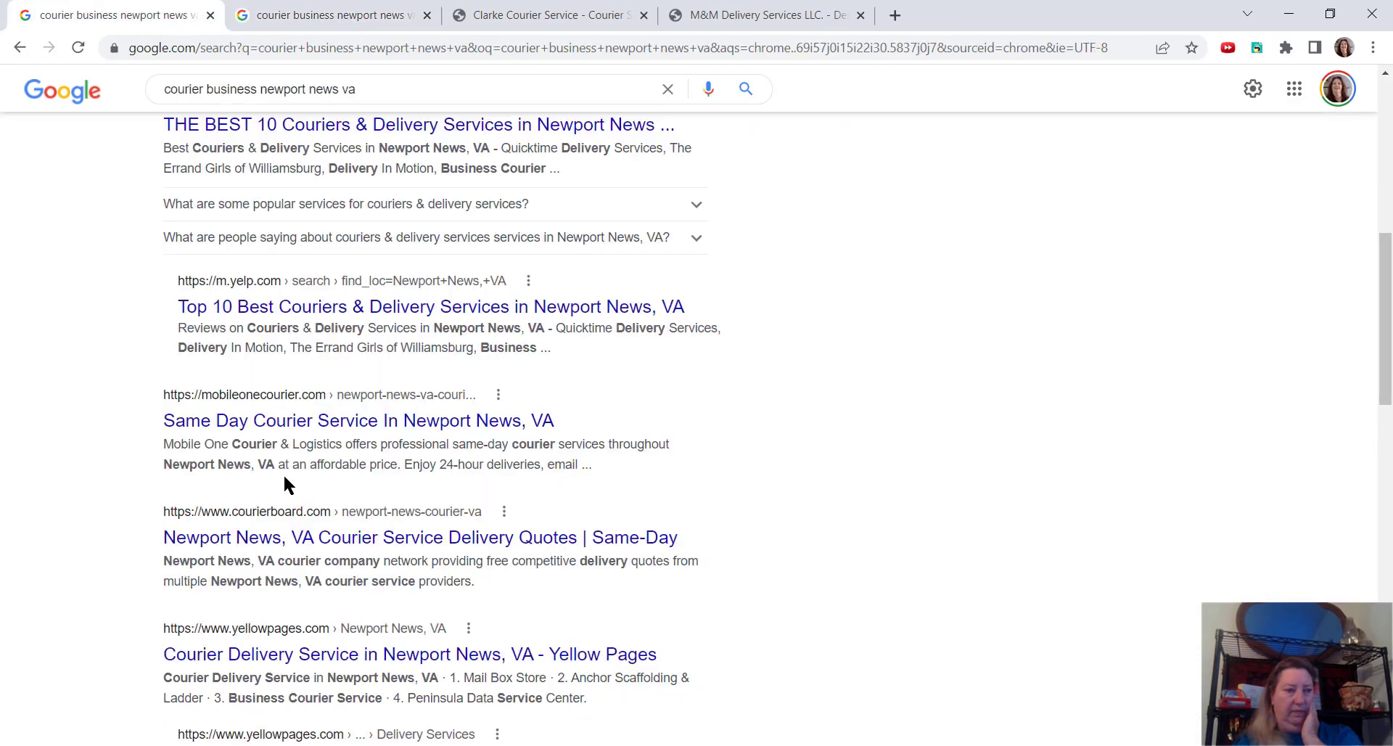
{"action": "right_click", "coordinate": [281, 432]}
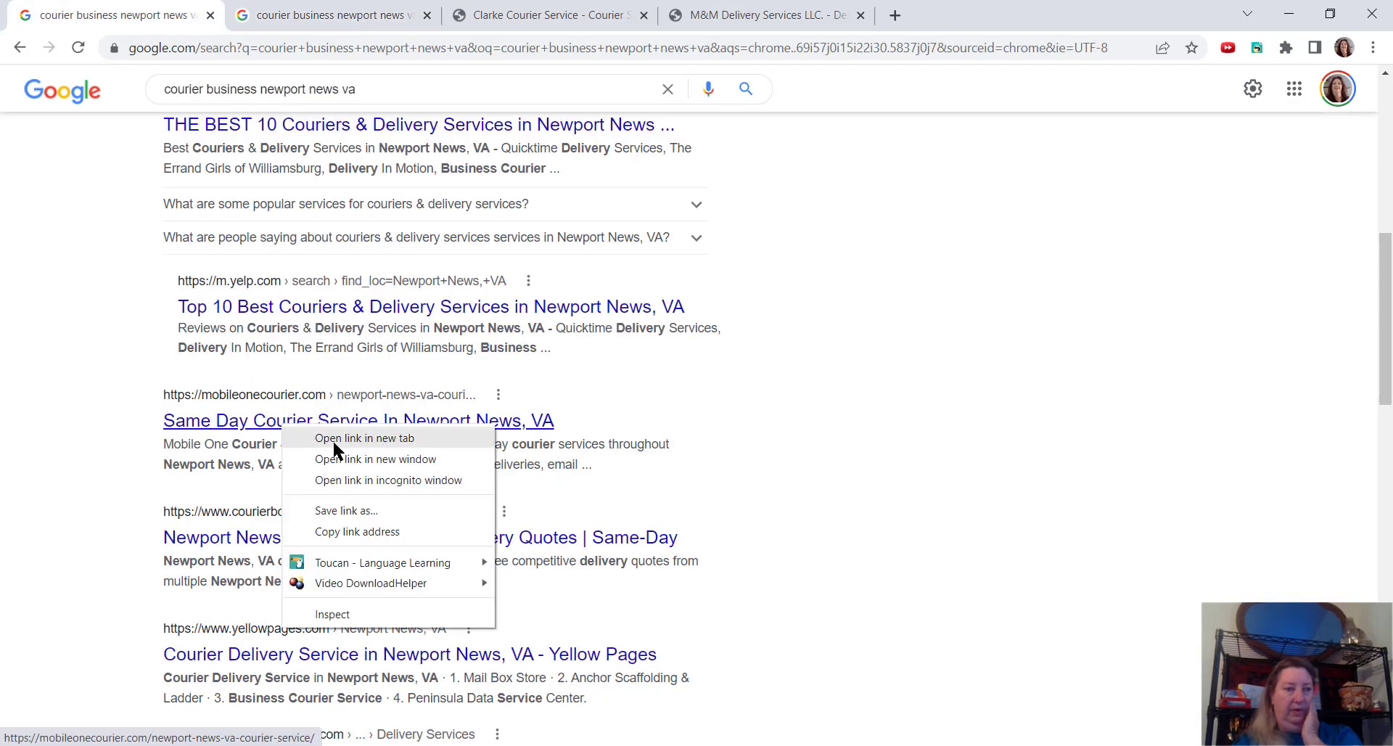
Open Mobile One in a new tab, review its Newport News page and select the Hampton Roads office contact.
{"action": "left_click", "coordinate": [335, 440]}
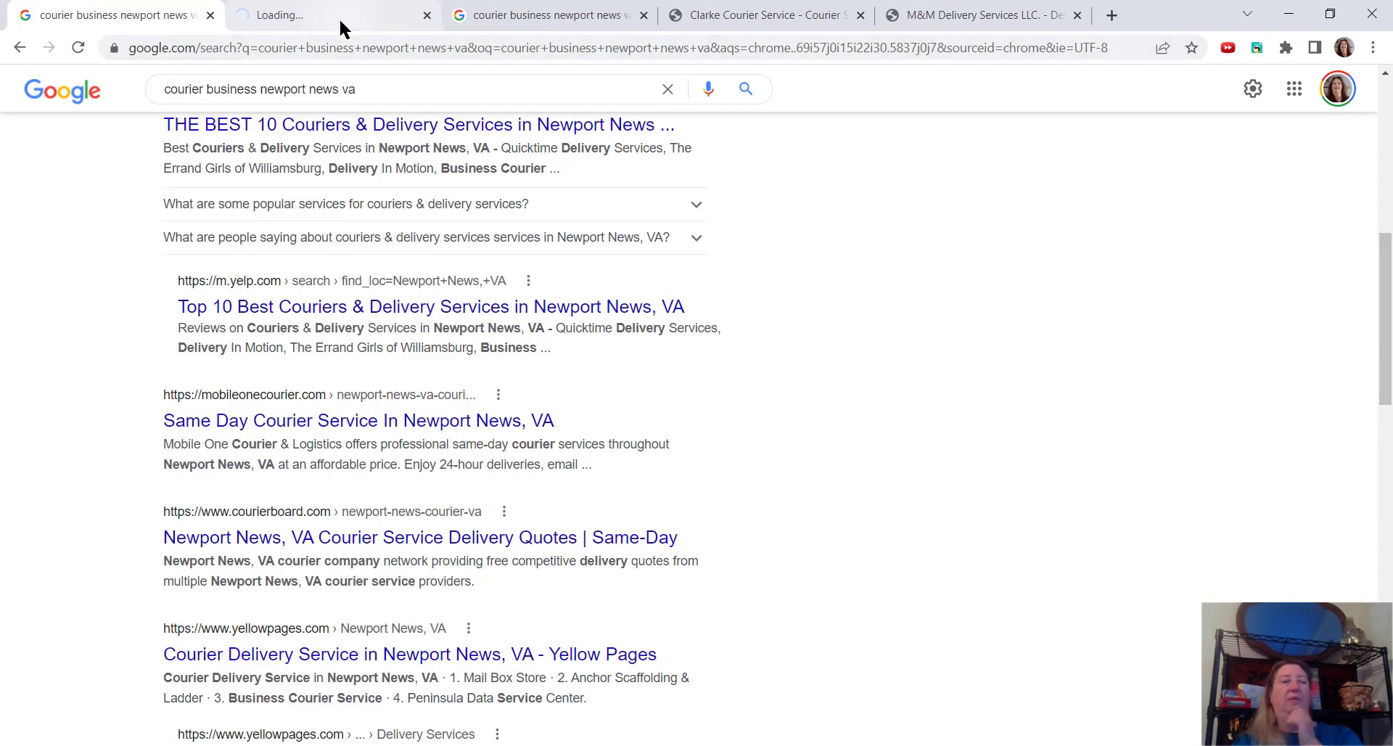
{"action": "left_click", "coordinate": [338, 18]}
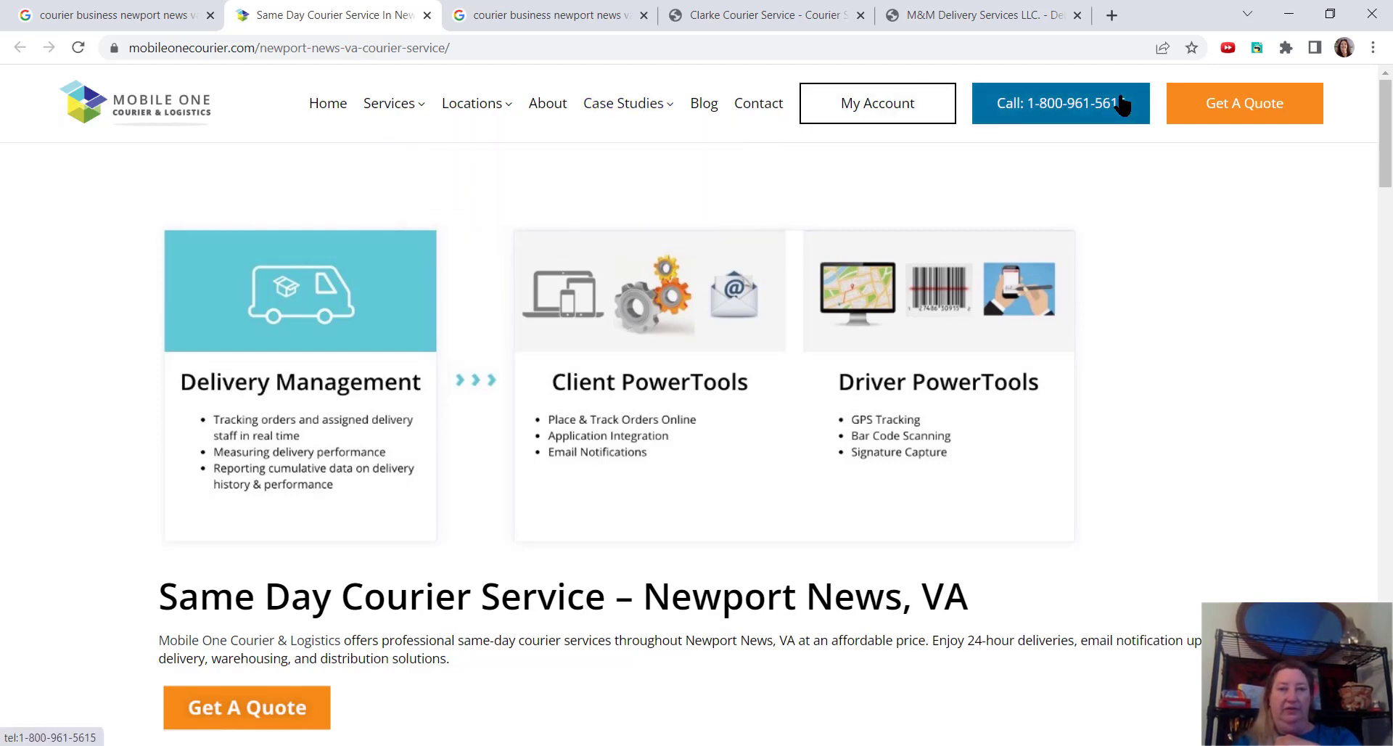
{"action": "scroll", "coordinate": [159, 206], "scroll_direction": "down", "scroll_amount": 2}
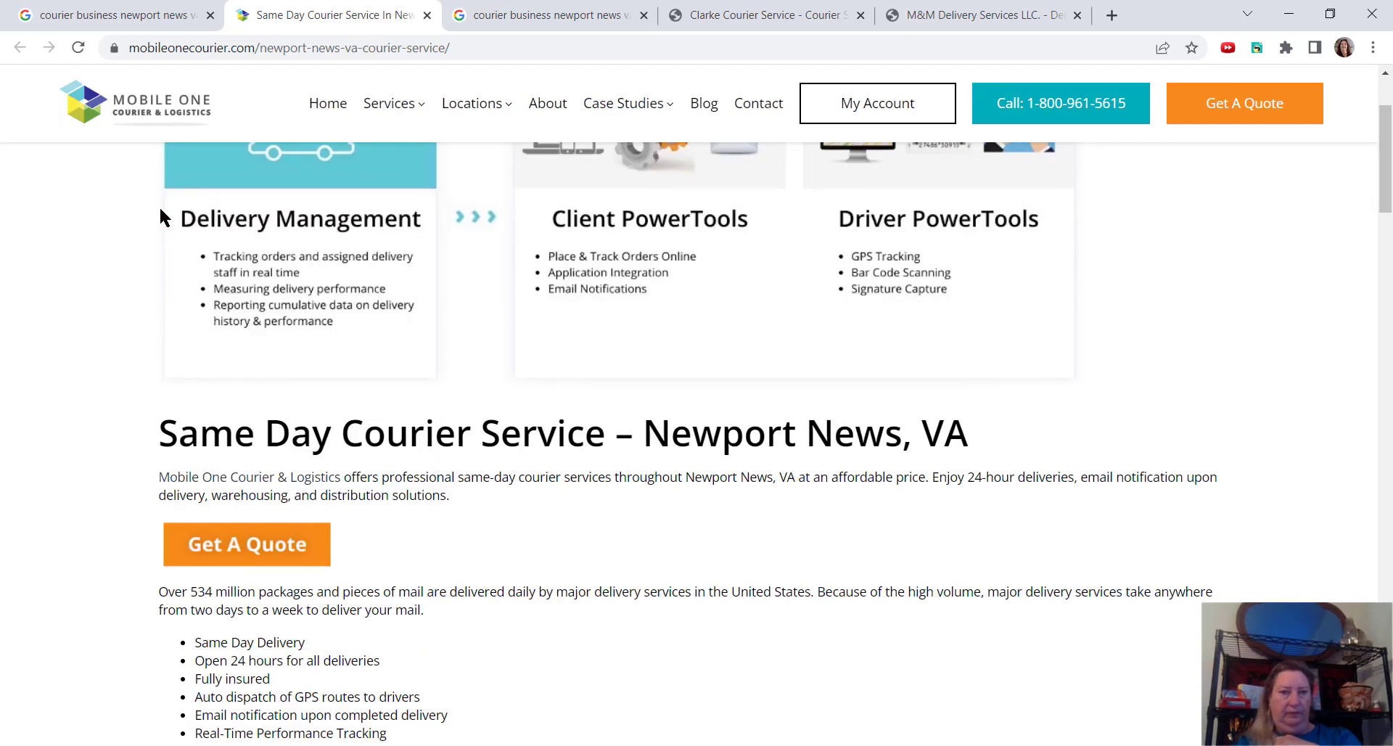
{"action": "scroll", "coordinate": [159, 205], "scroll_direction": "down", "scroll_amount": 2}
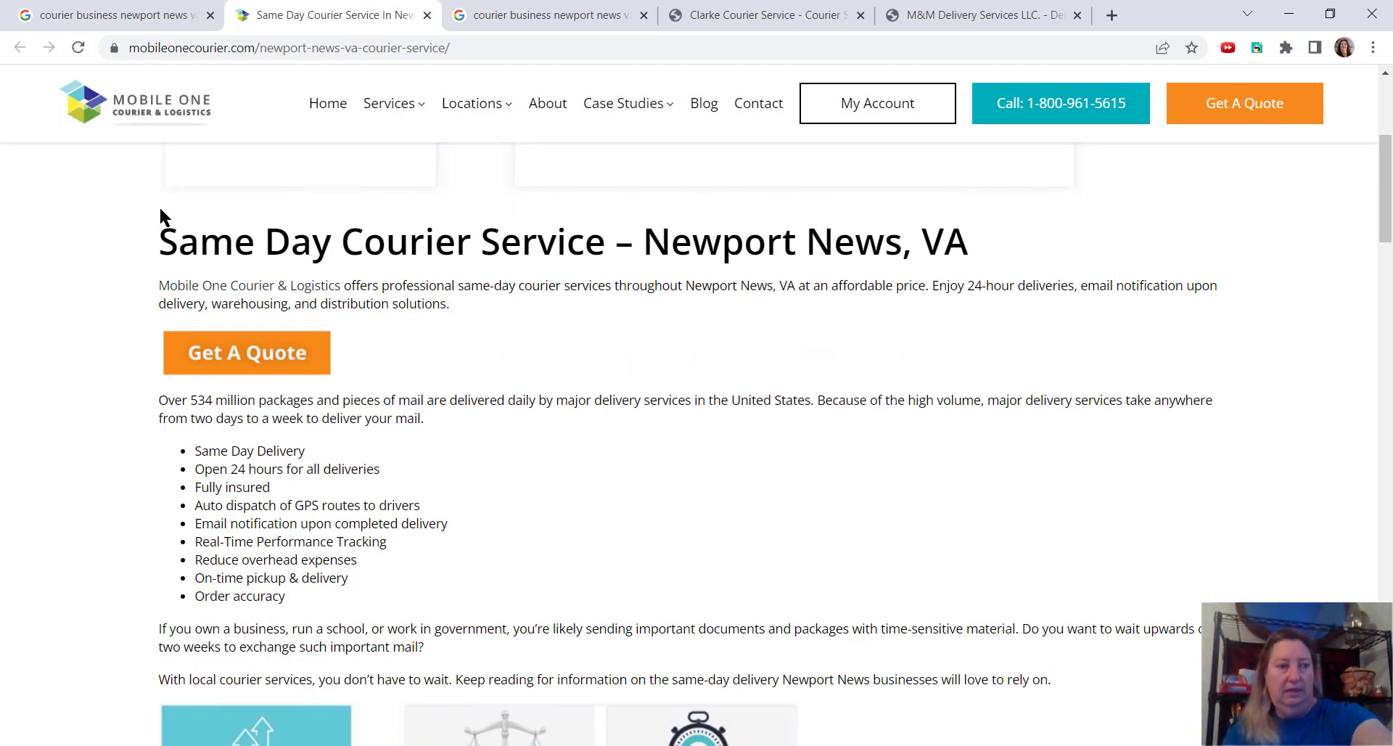
{"action": "scroll", "coordinate": [159, 205], "scroll_direction": "down", "scroll_amount": 2}
{"action": "scroll", "coordinate": [159, 205], "scroll_direction": "down", "scroll_amount": 2}
{"action": "scroll", "coordinate": [159, 206], "scroll_direction": "down", "scroll_amount": 2}
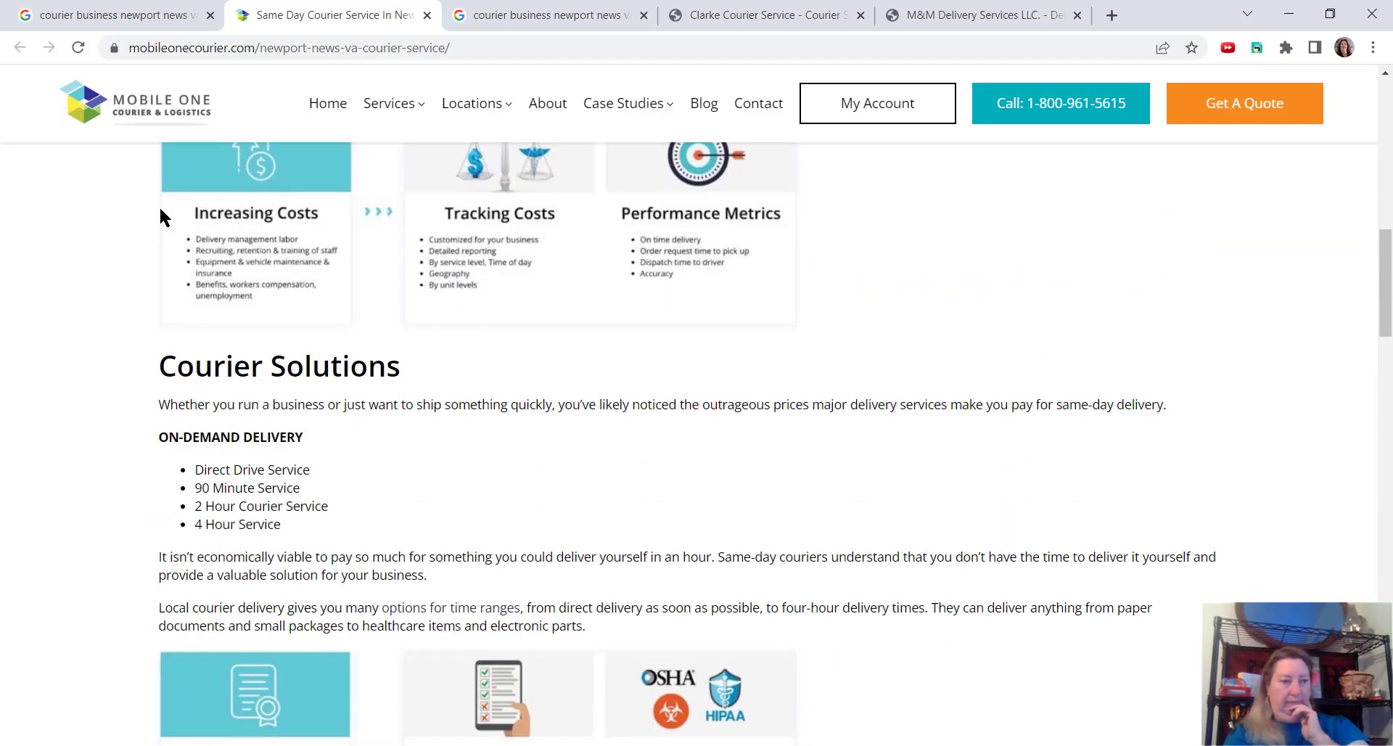
{"action": "scroll", "coordinate": [159, 206], "scroll_direction": "down", "scroll_amount": 1}
{"action": "scroll", "coordinate": [159, 206], "scroll_direction": "down", "scroll_amount": 2}
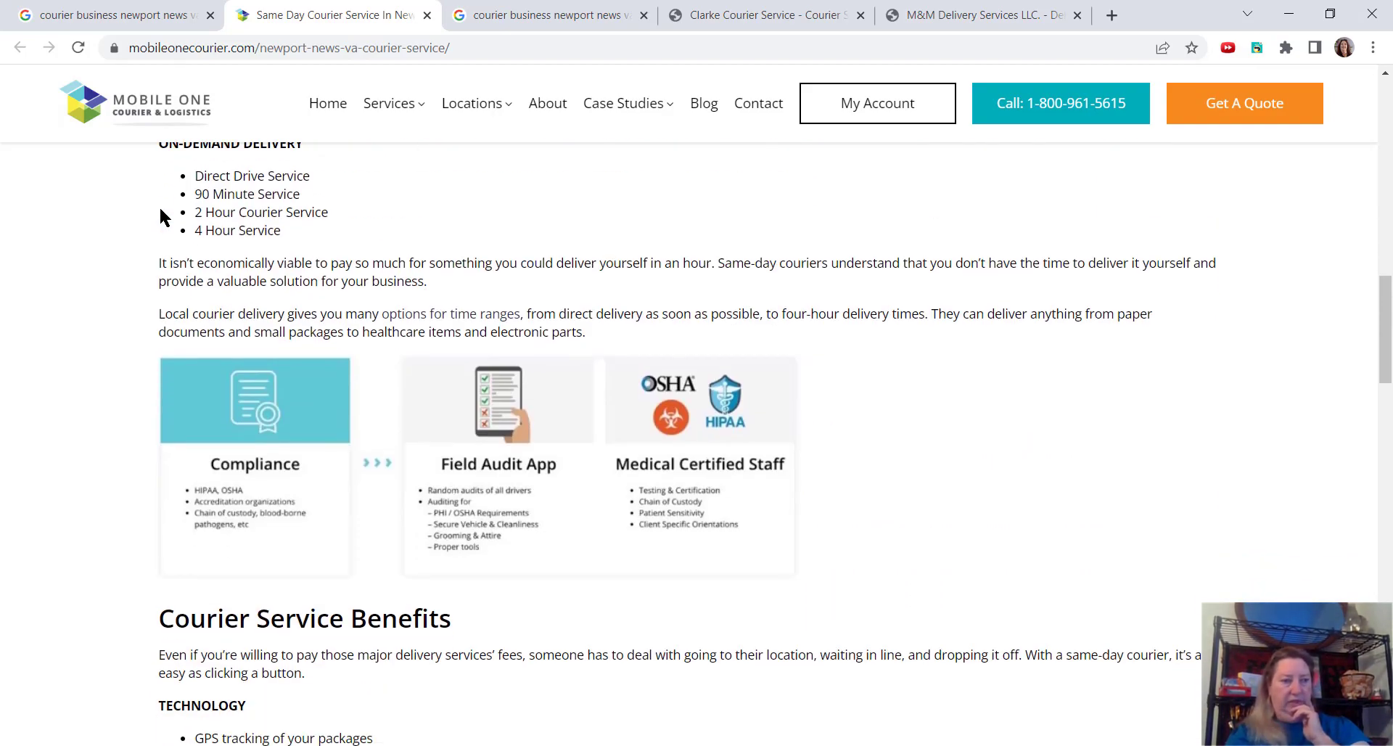
{"action": "scroll", "coordinate": [159, 205], "scroll_direction": "down", "scroll_amount": 3}
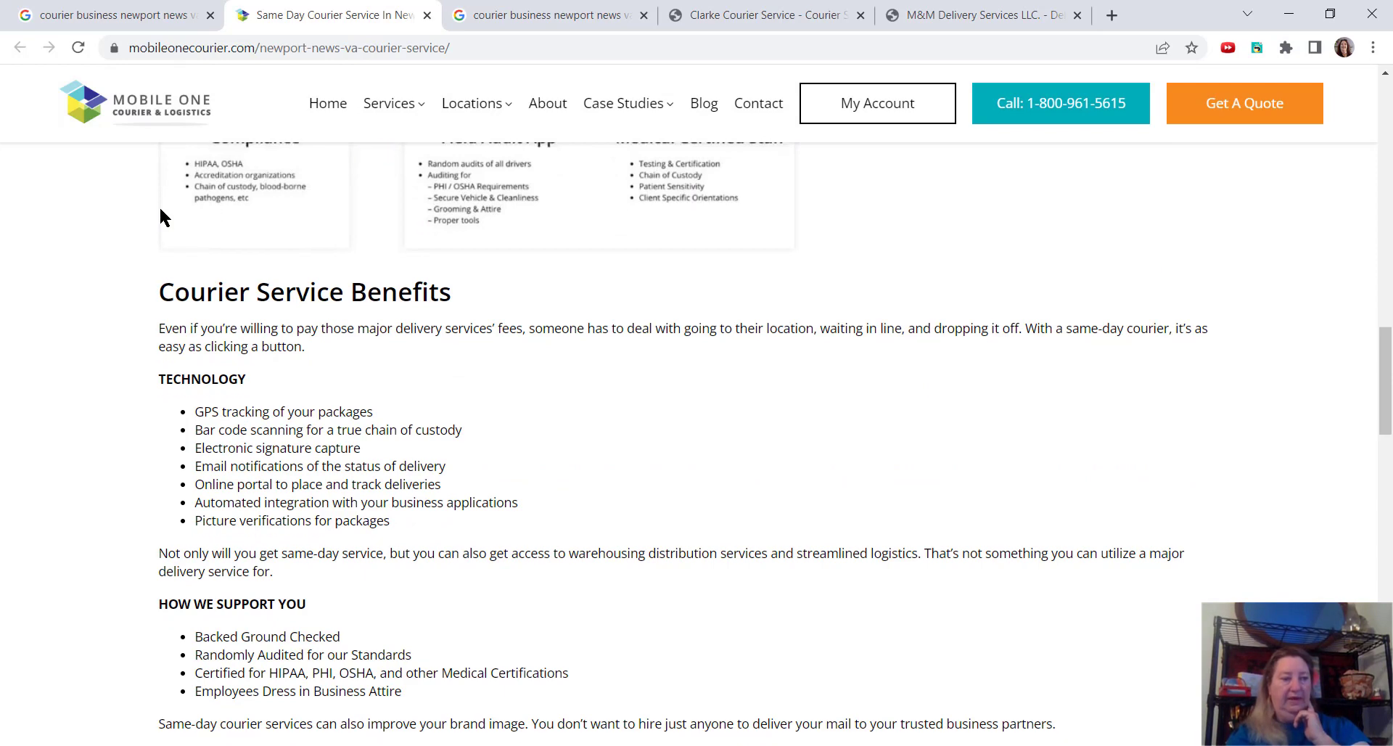
{"action": "scroll", "coordinate": [159, 206], "scroll_direction": "down", "scroll_amount": 3}
{"action": "scroll", "coordinate": [159, 205], "scroll_direction": "down", "scroll_amount": 3}
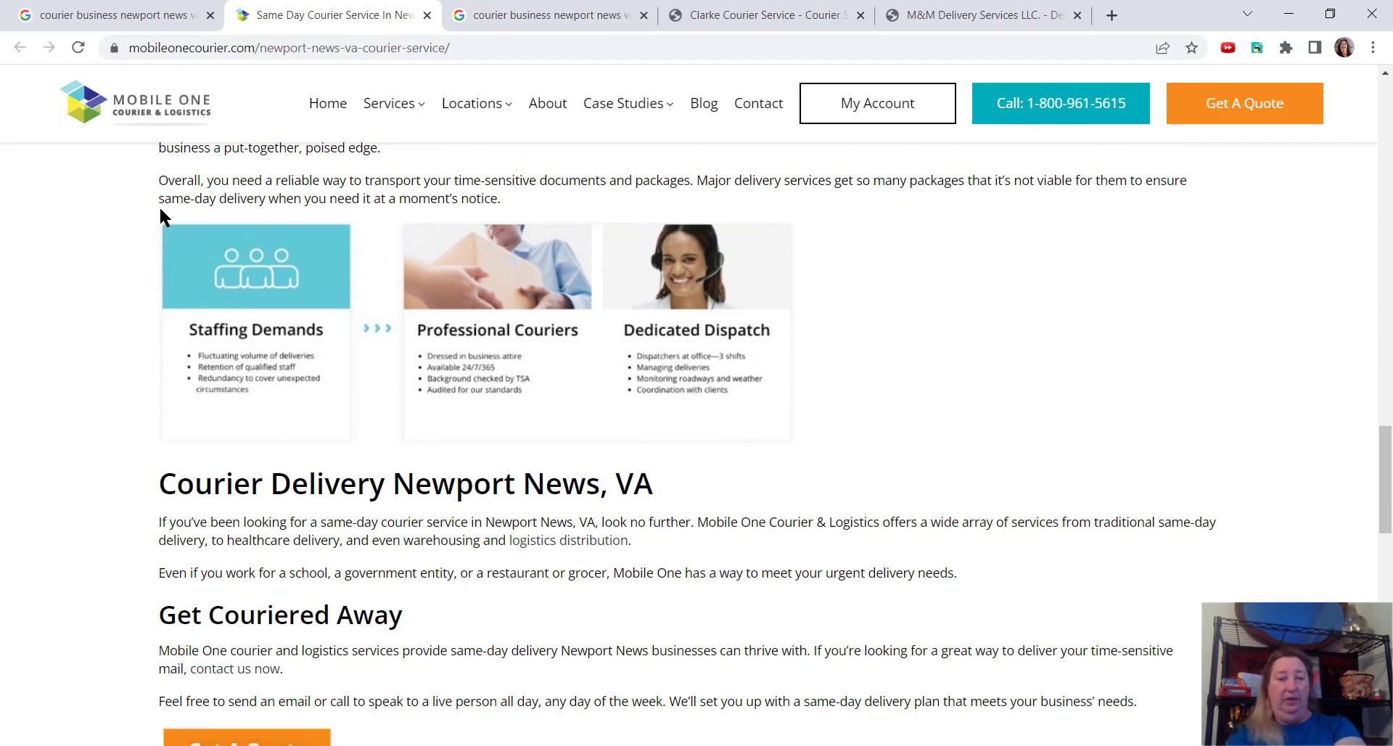
{"action": "scroll", "coordinate": [159, 206], "scroll_direction": "down", "scroll_amount": 3}
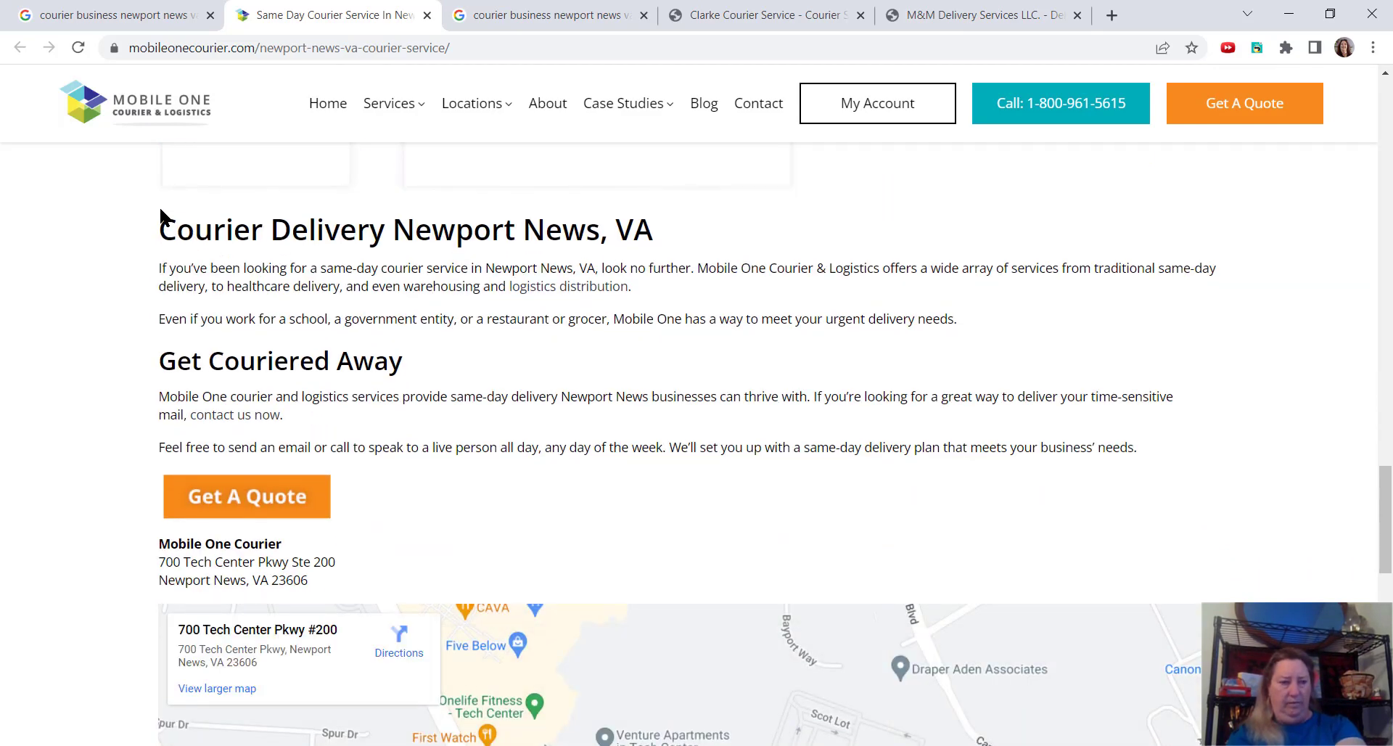
{"action": "scroll", "coordinate": [159, 214], "scroll_direction": "down", "scroll_amount": 1}
{"action": "scroll", "coordinate": [158, 213], "scroll_direction": "down", "scroll_amount": 3}
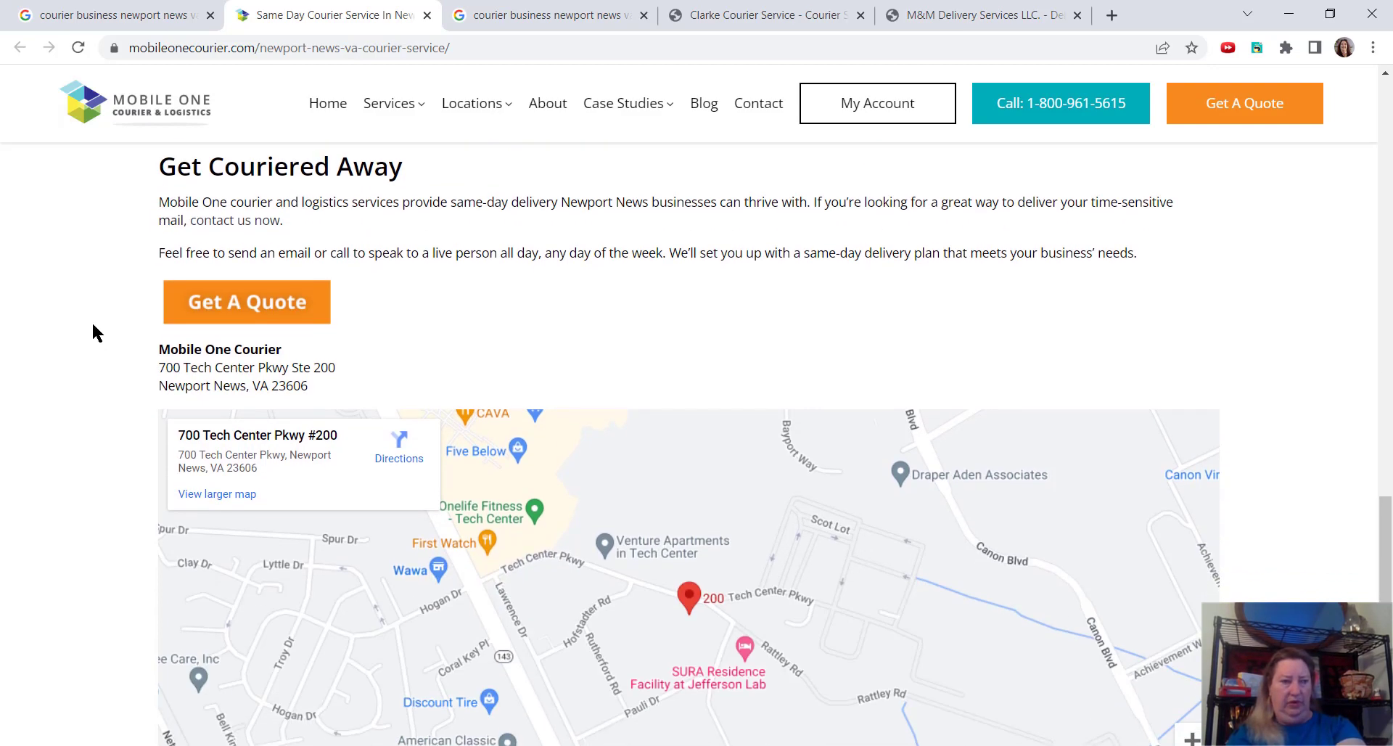
{"action": "scroll", "coordinate": [94, 333], "scroll_direction": "down", "scroll_amount": 2}
{"action": "scroll", "coordinate": [94, 333], "scroll_direction": "down", "scroll_amount": 3}
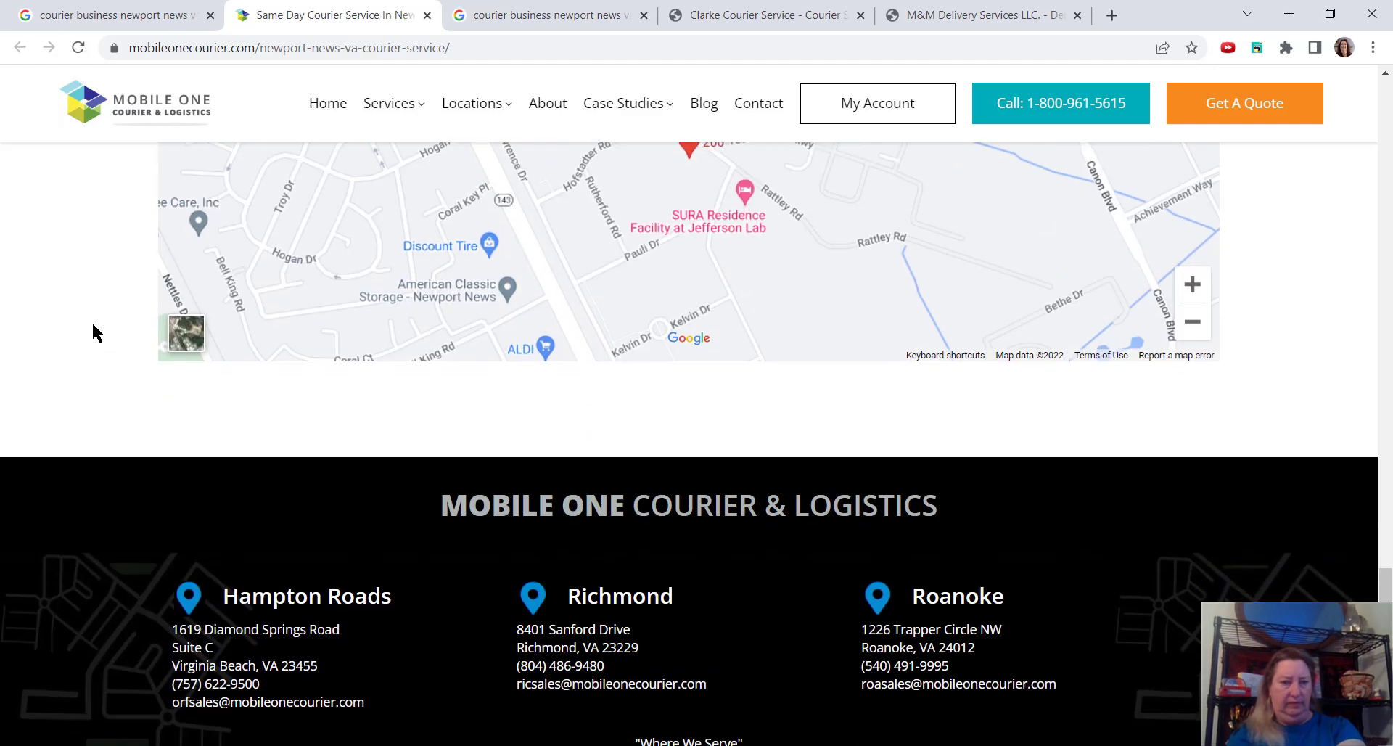
{"action": "scroll", "coordinate": [94, 333], "scroll_direction": "down", "scroll_amount": 1}
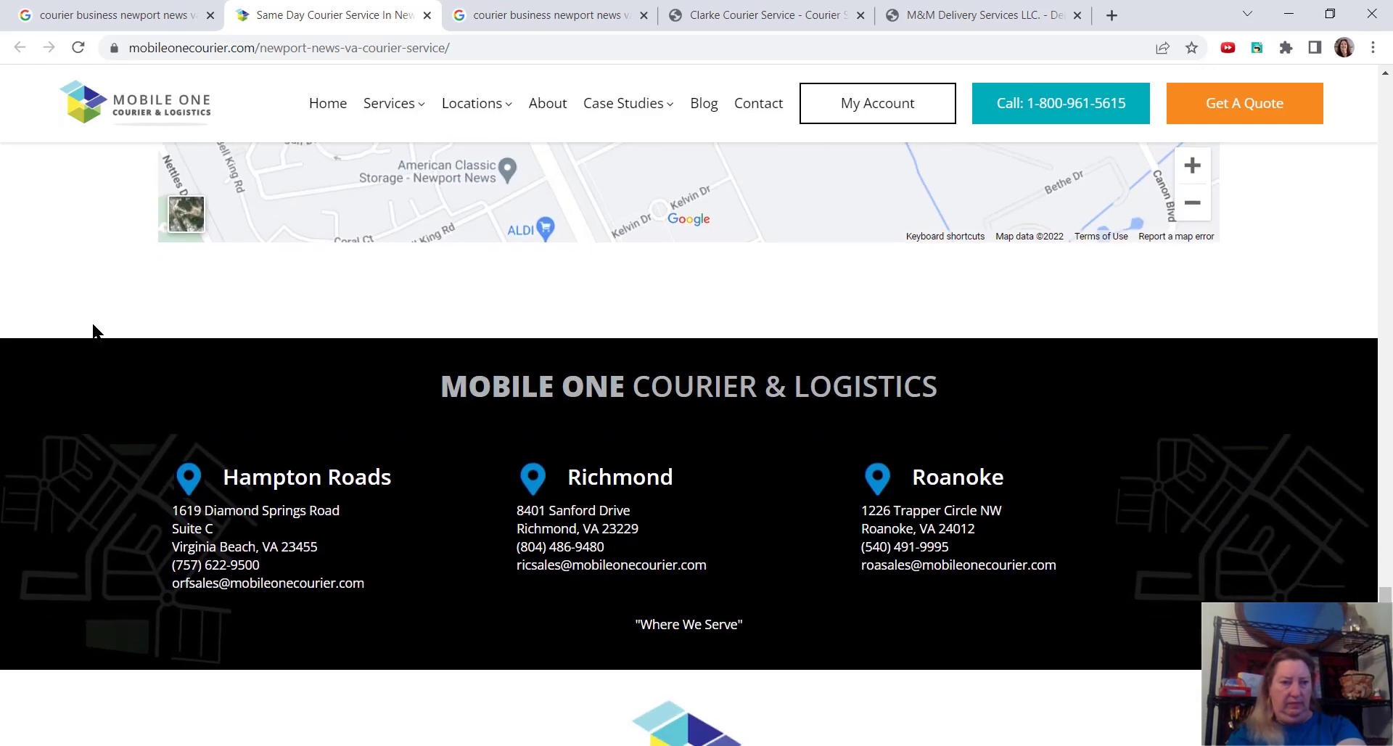
{"action": "scroll", "coordinate": [94, 333], "scroll_direction": "up", "scroll_amount": 4}
{"action": "scroll", "coordinate": [94, 333], "scroll_direction": "up", "scroll_amount": 1}
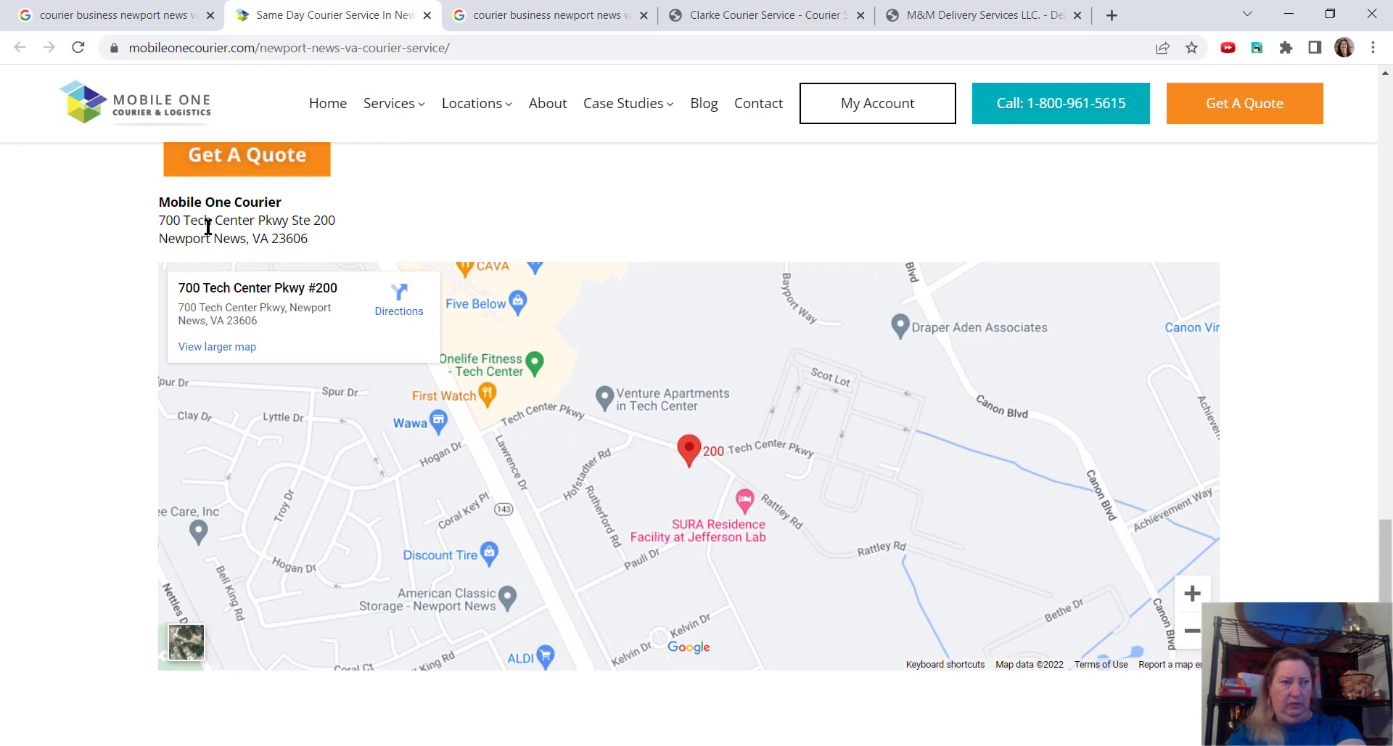
{"action": "scroll", "coordinate": [86, 269], "scroll_direction": "down", "scroll_amount": 5}
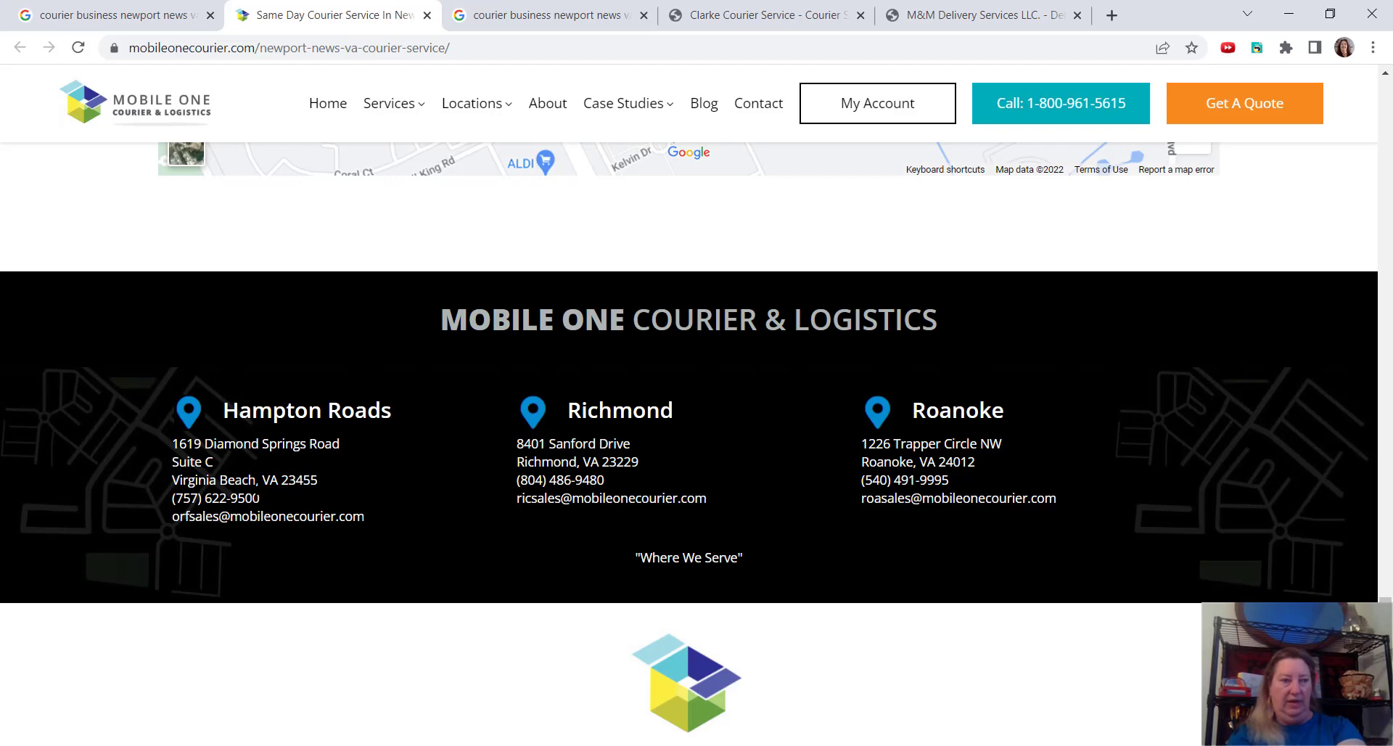
{"action": "left_click_drag", "start_coordinate": [259, 498], "coordinate": [172, 498]}
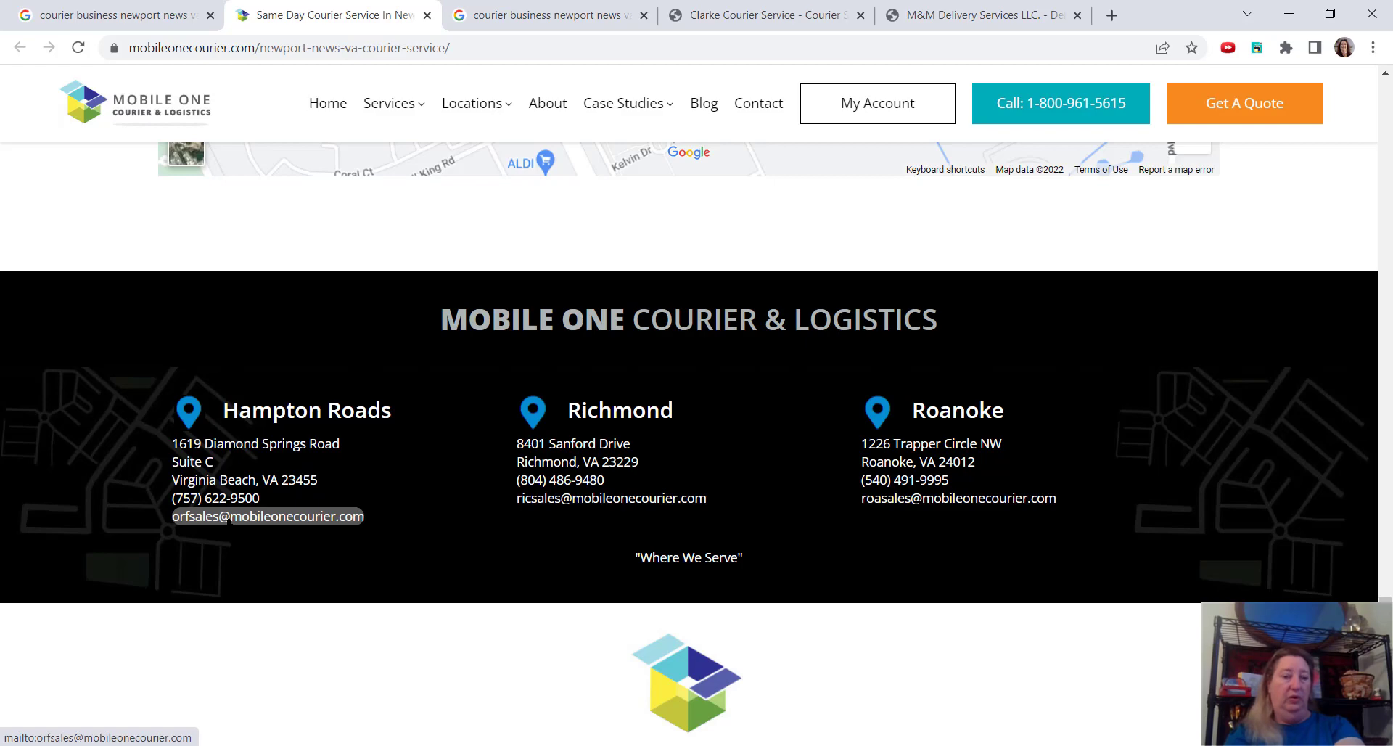
{"action": "scroll", "coordinate": [378, 500], "scroll_direction": "up", "scroll_amount": 5}
{"action": "scroll", "coordinate": [377, 499], "scroll_direction": "up", "scroll_amount": 2}
{"action": "scroll", "coordinate": [378, 499], "scroll_direction": "up", "scroll_amount": 3}
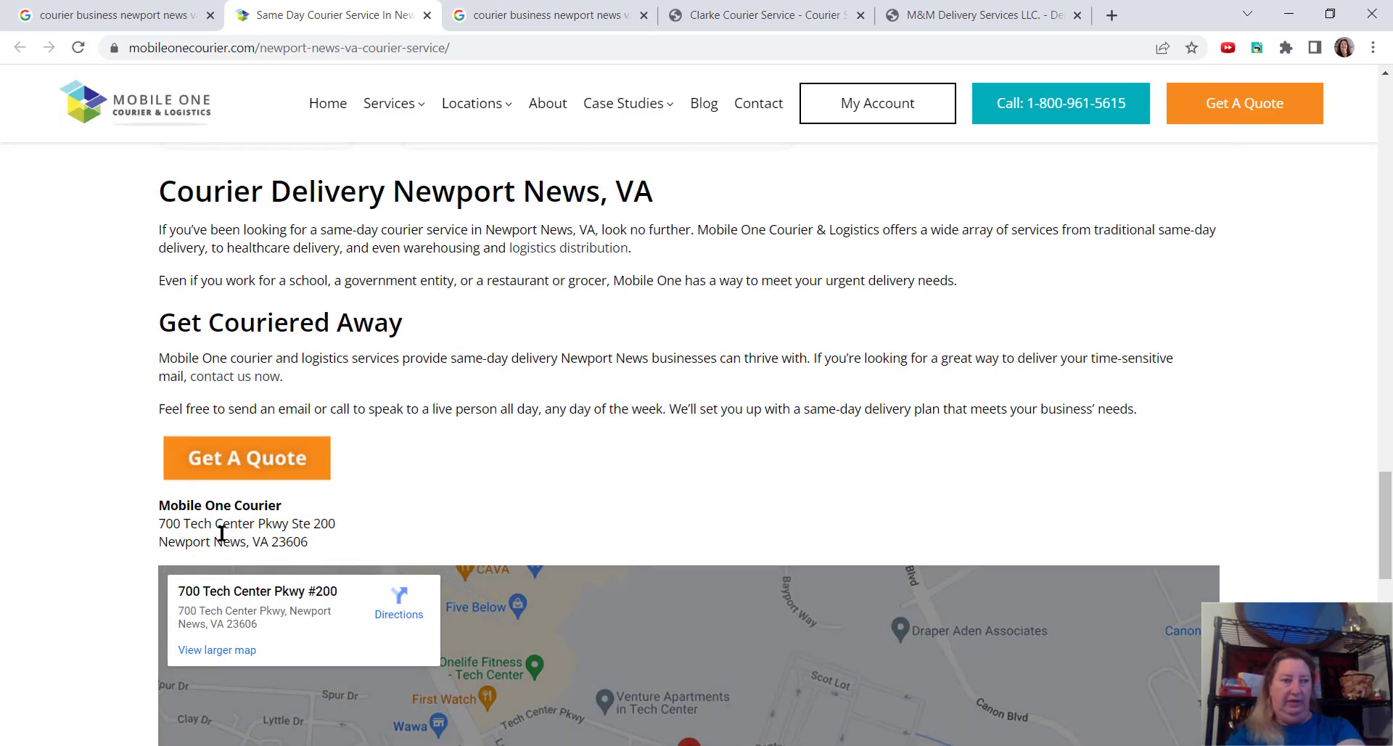
{"action": "scroll", "coordinate": [455, 543], "scroll_direction": "up", "scroll_amount": 2}
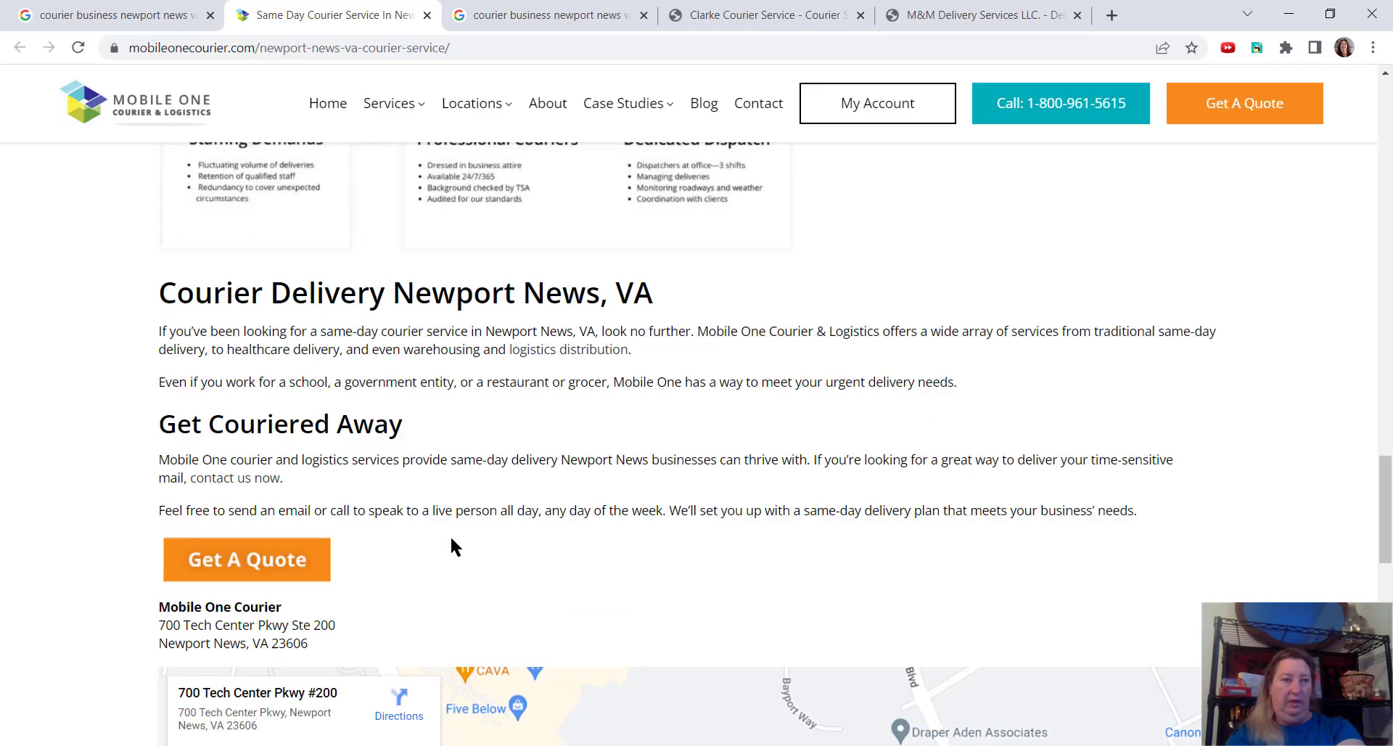
{"action": "scroll", "coordinate": [454, 543], "scroll_direction": "up", "scroll_amount": 2}
{"action": "scroll", "coordinate": [454, 544], "scroll_direction": "up", "scroll_amount": 4}
{"action": "scroll", "coordinate": [455, 544], "scroll_direction": "up", "scroll_amount": 2}
{"action": "scroll", "coordinate": [450, 534], "scroll_direction": "up", "scroll_amount": 5}
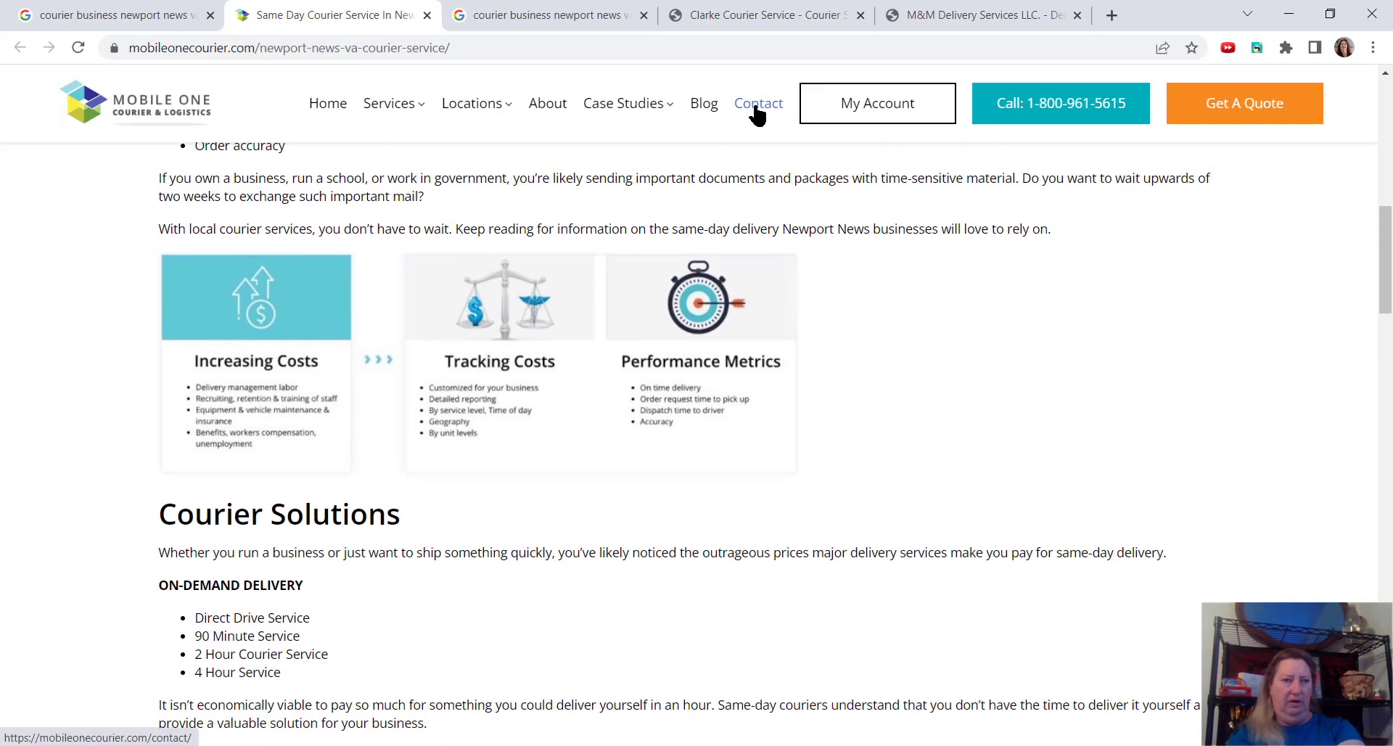
View Mobile One's Contact Us page, then return to its home page.
{"action": "left_click", "coordinate": [758, 105]}
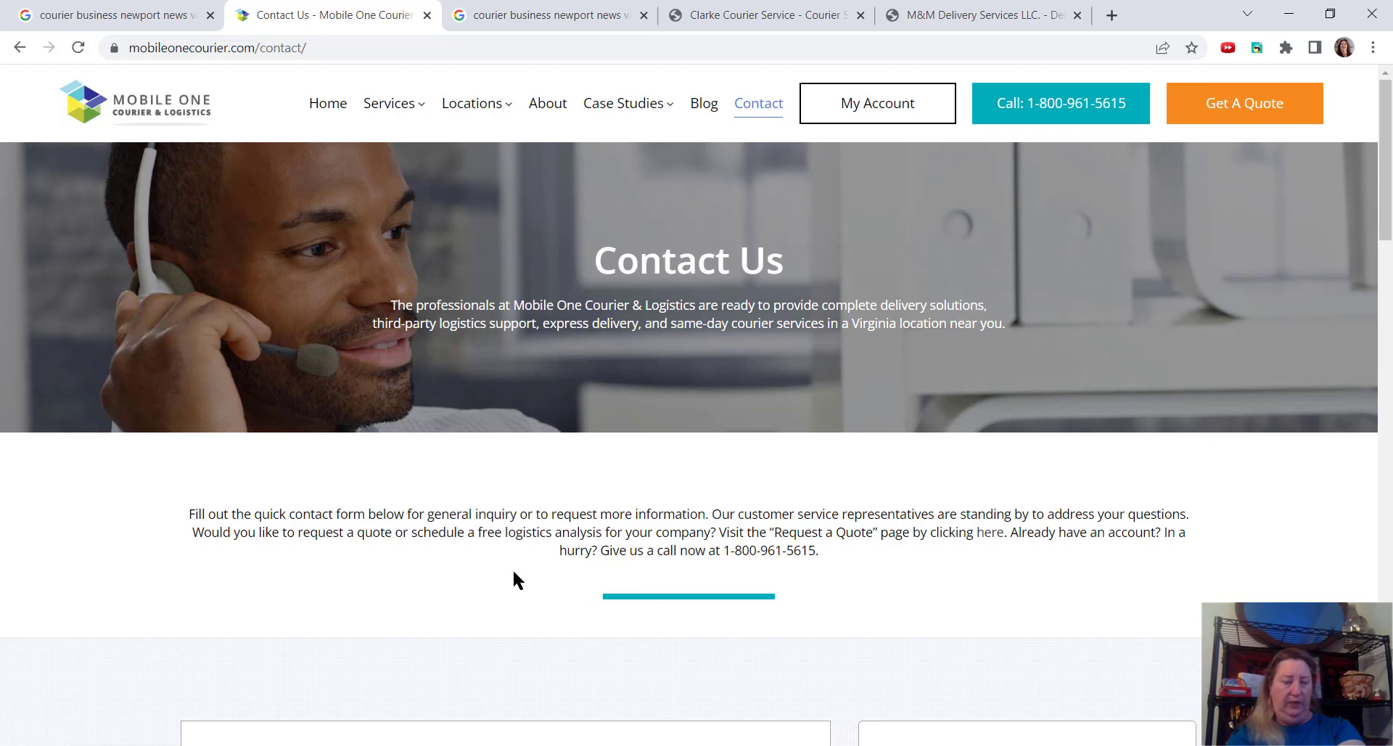
{"action": "scroll", "coordinate": [516, 580], "scroll_direction": "down", "scroll_amount": 3}
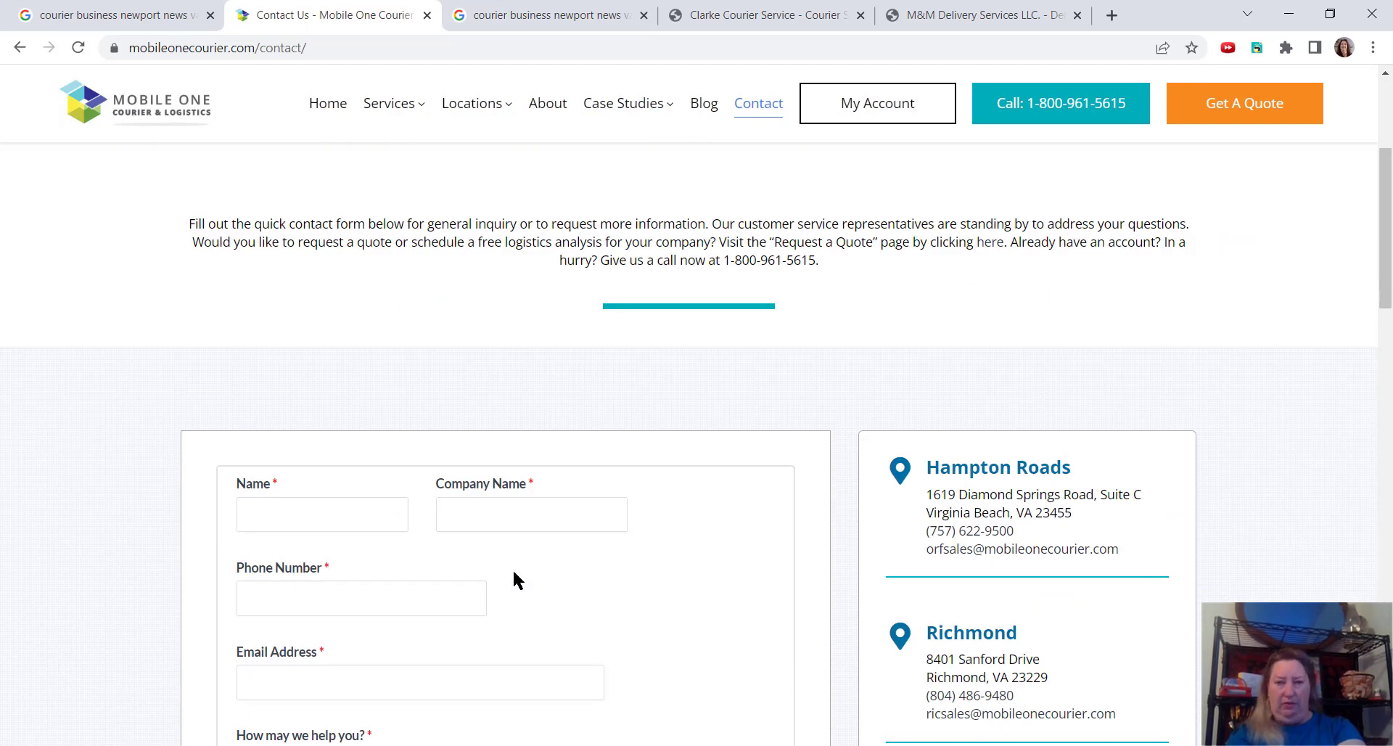
{"action": "scroll", "coordinate": [933, 546], "scroll_direction": "down", "scroll_amount": 5}
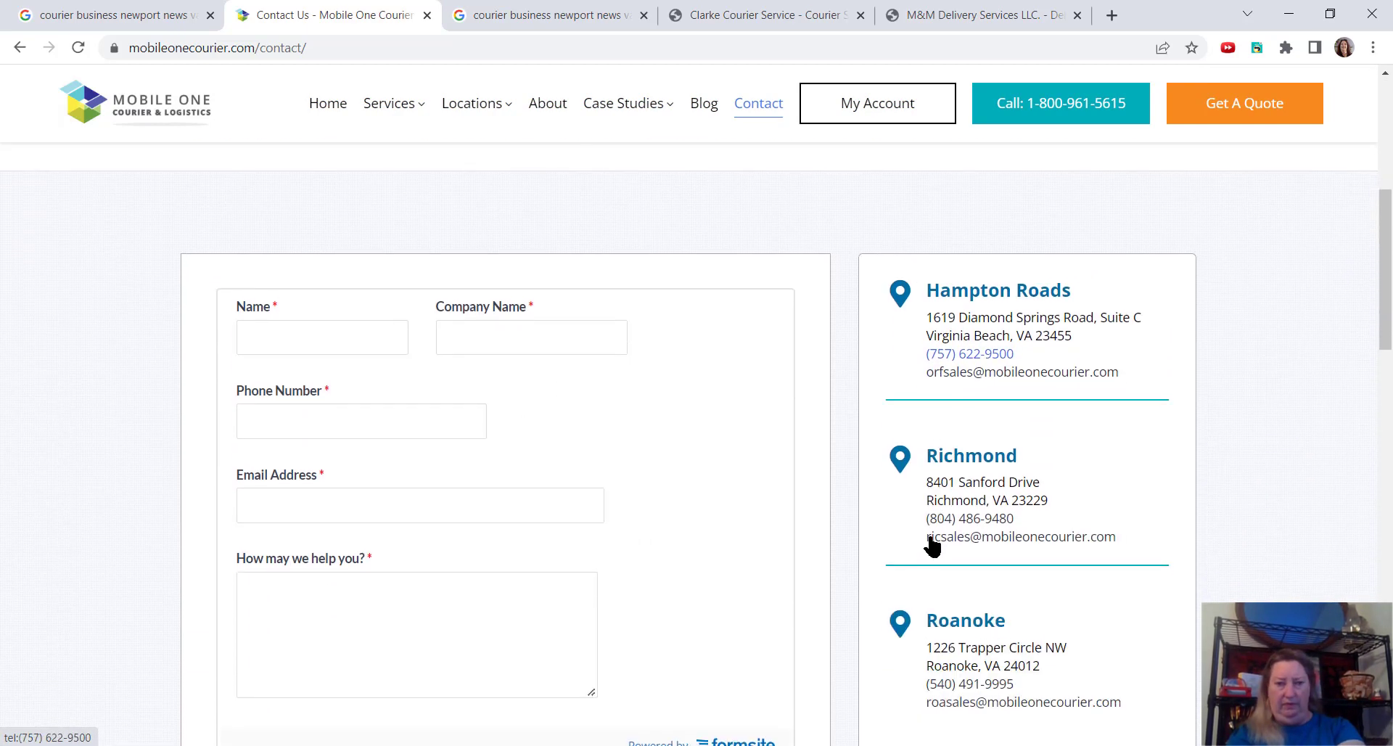
{"action": "scroll", "coordinate": [933, 545], "scroll_direction": "down", "scroll_amount": 2}
{"action": "scroll", "coordinate": [933, 545], "scroll_direction": "up", "scroll_amount": 10}
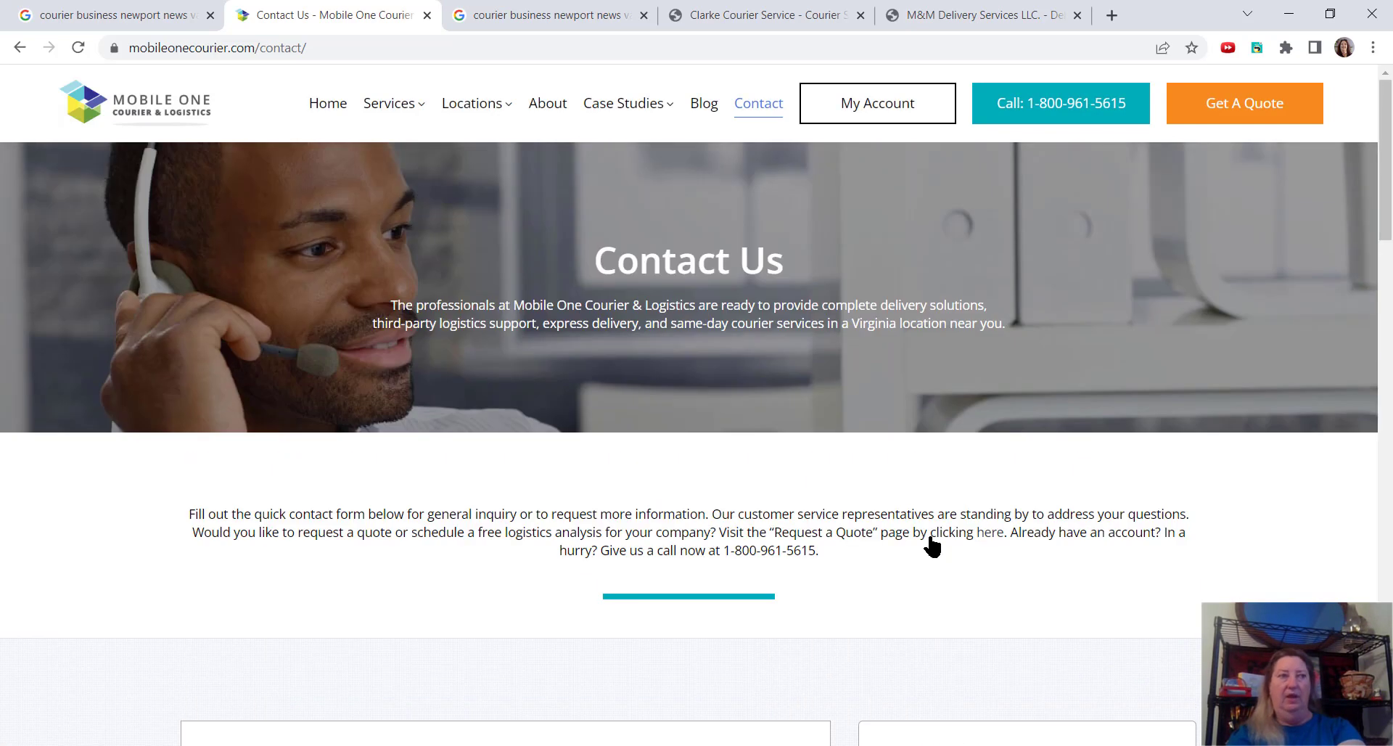
{"action": "left_click", "coordinate": [158, 110]}
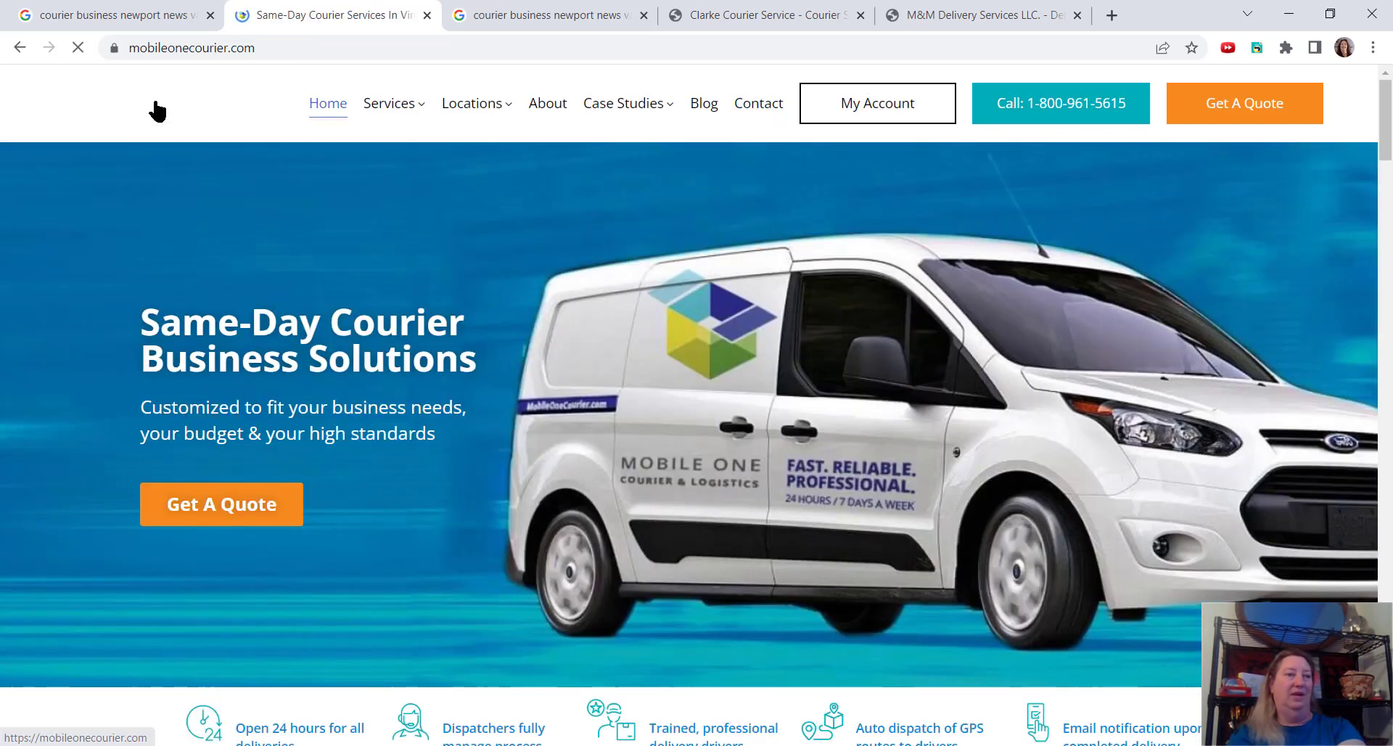
Return to the courier business Newport News results tab and browse to the page end.
{"action": "left_click", "coordinate": [124, 9]}
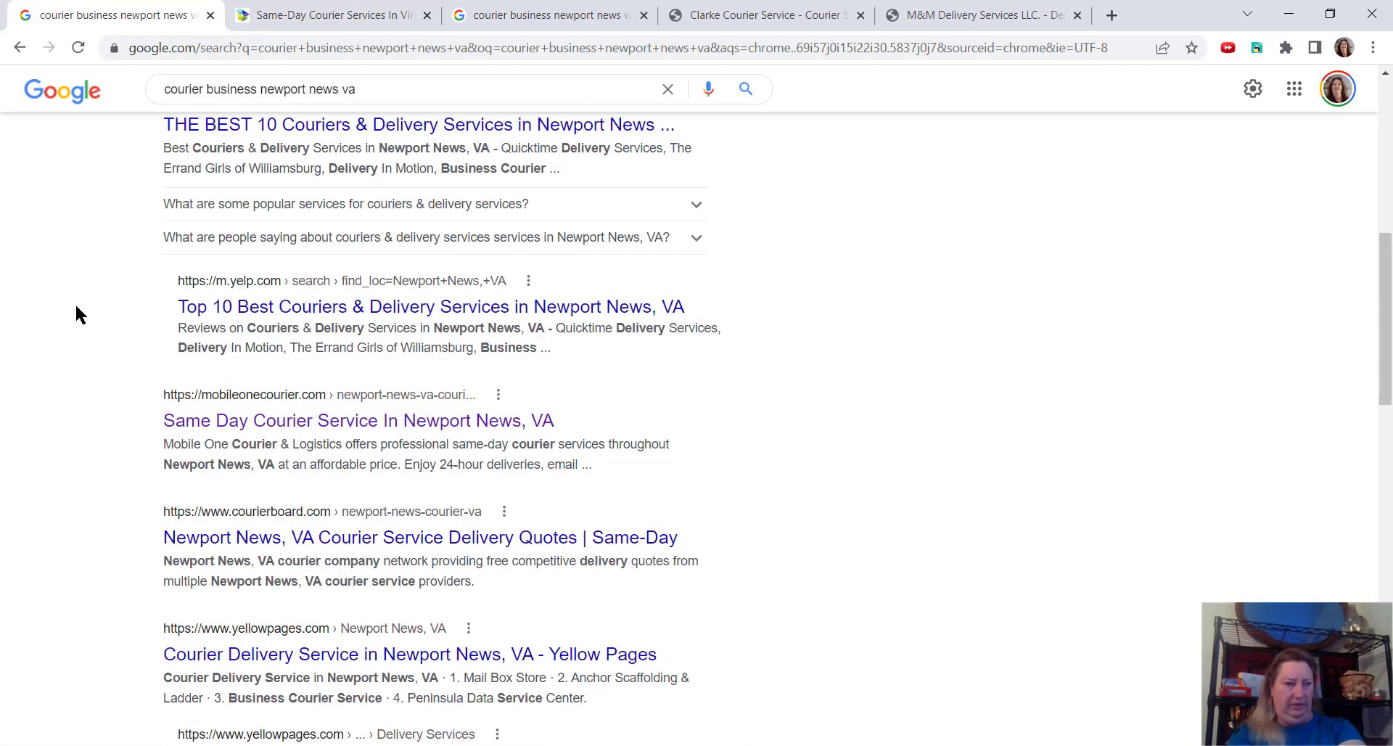
{"action": "scroll", "coordinate": [76, 315], "scroll_direction": "down", "scroll_amount": 1}
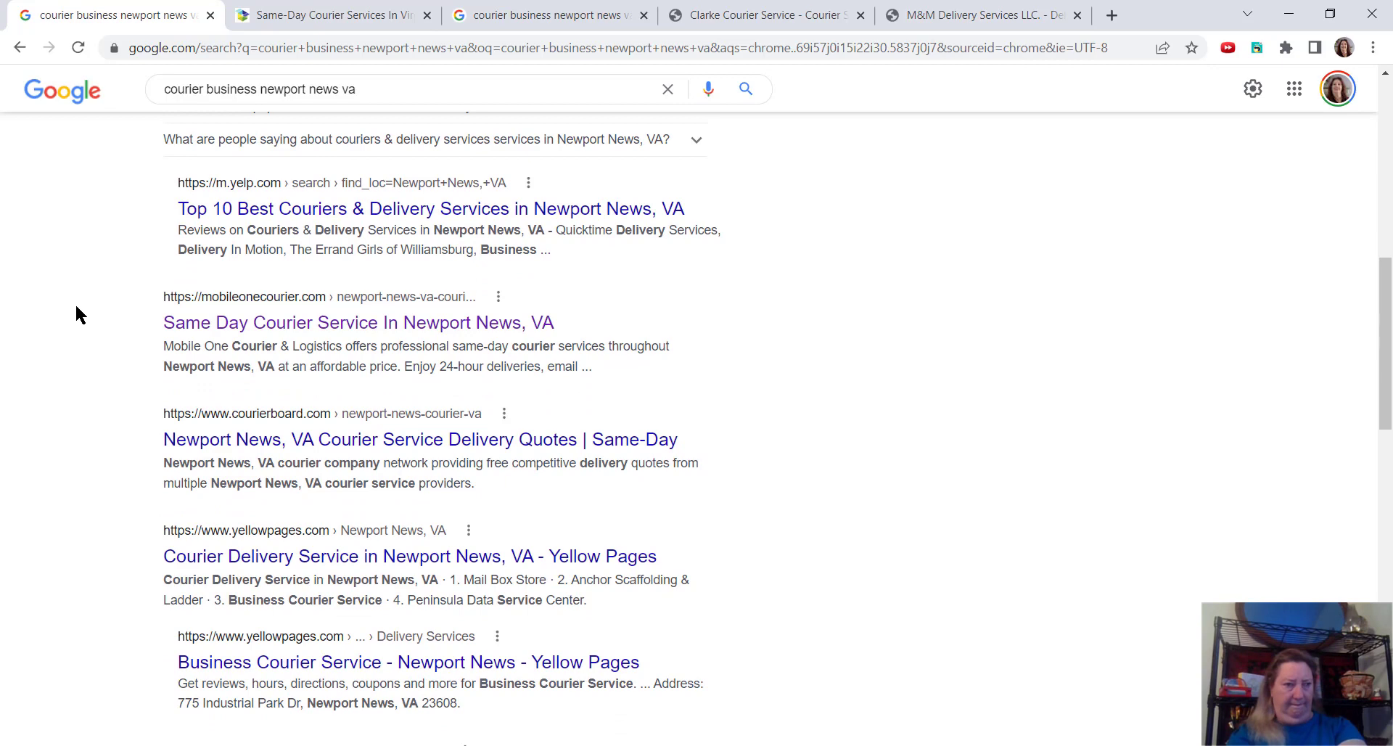
{"action": "scroll", "coordinate": [75, 316], "scroll_direction": "down", "scroll_amount": 1}
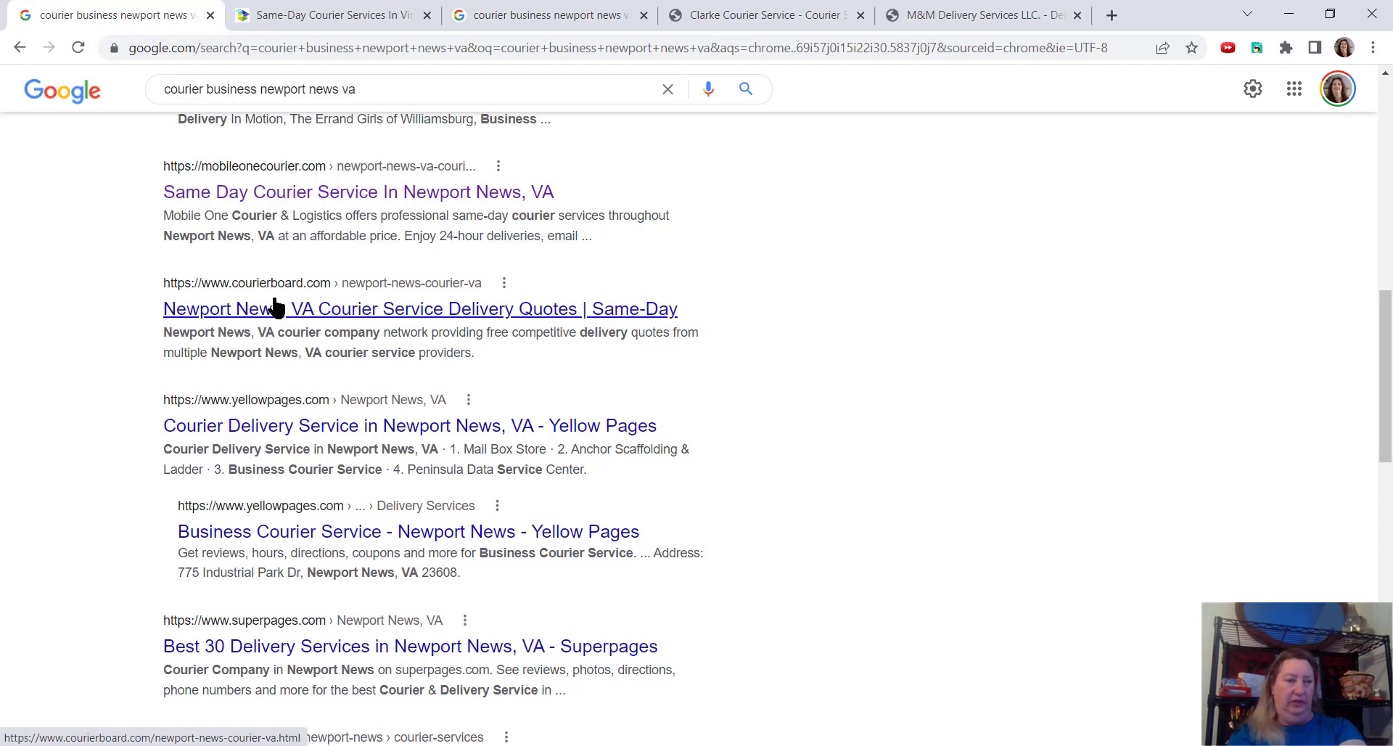
{"action": "scroll", "coordinate": [100, 321], "scroll_direction": "down", "scroll_amount": 1}
{"action": "scroll", "coordinate": [100, 321], "scroll_direction": "down", "scroll_amount": 1}
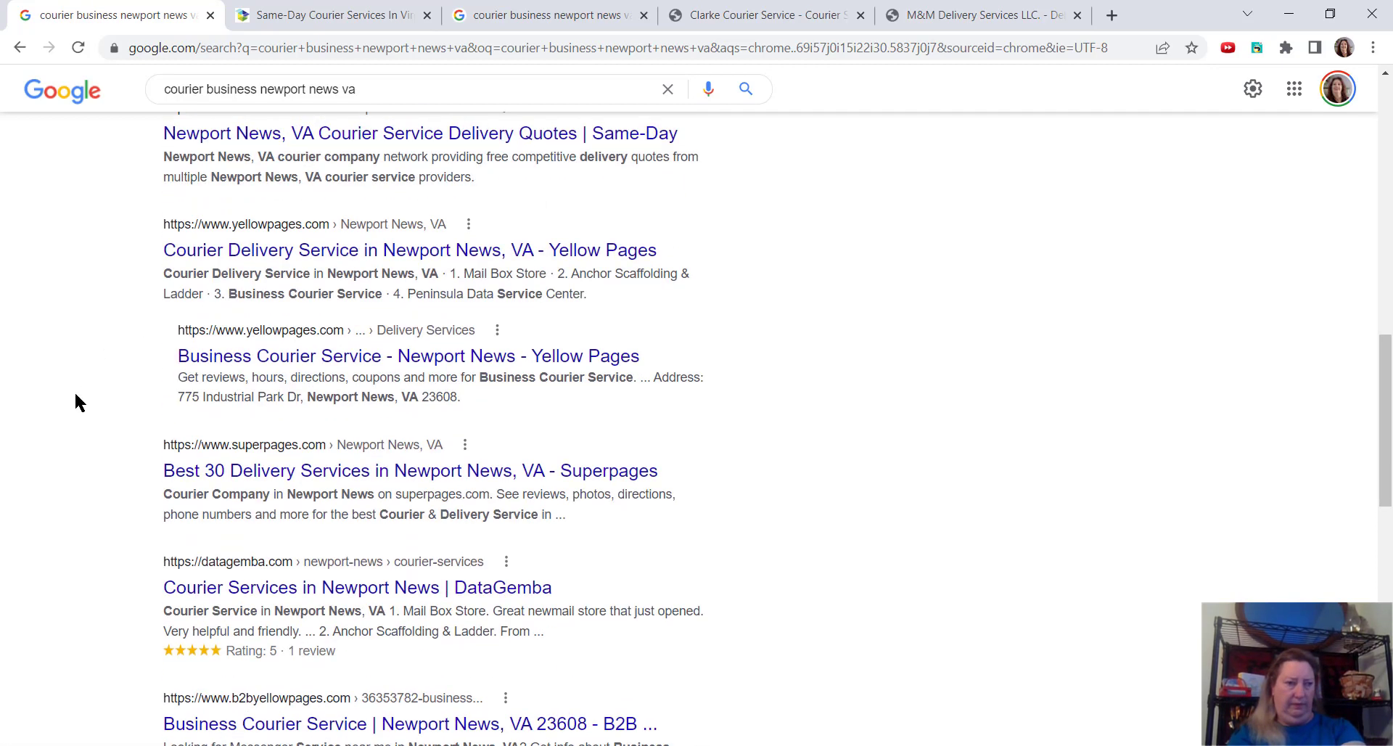
{"action": "scroll", "coordinate": [67, 423], "scroll_direction": "down", "scroll_amount": 1}
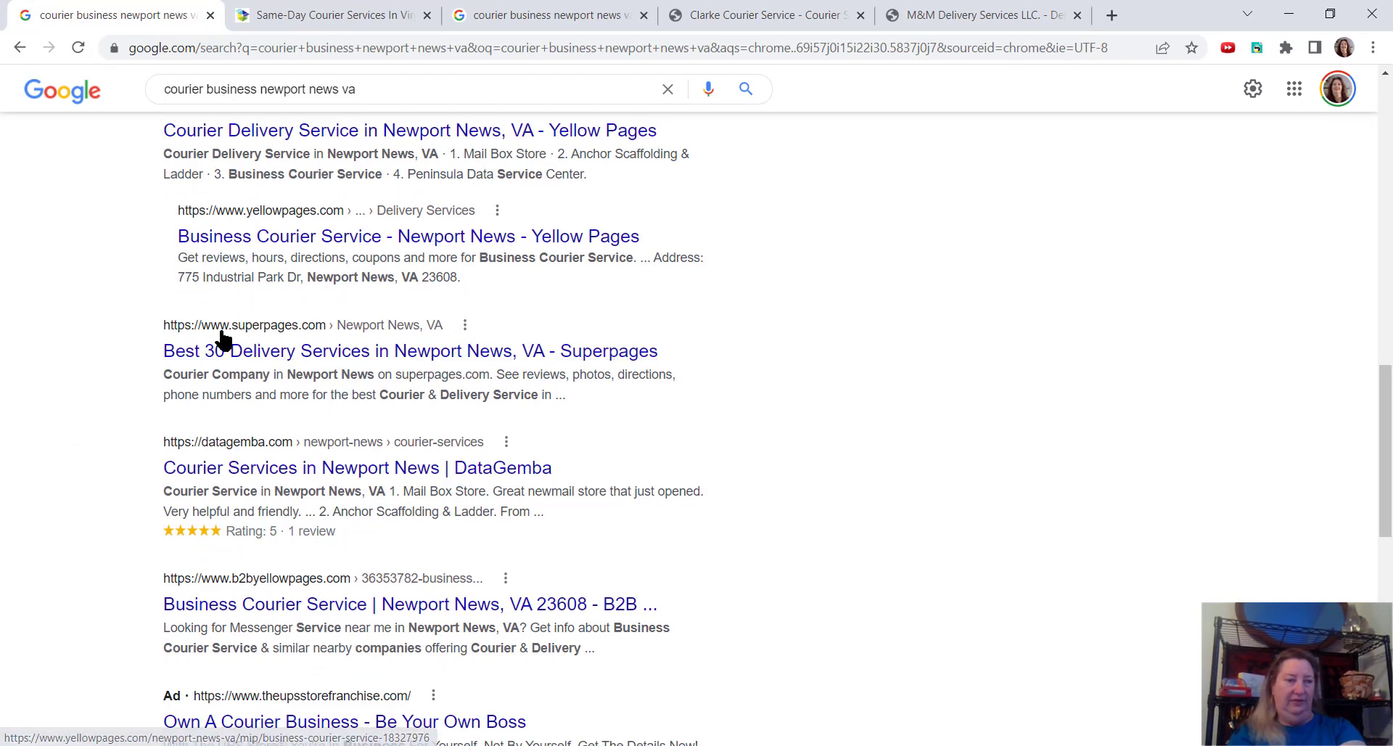
{"action": "scroll", "coordinate": [94, 265], "scroll_direction": "down", "scroll_amount": 2}
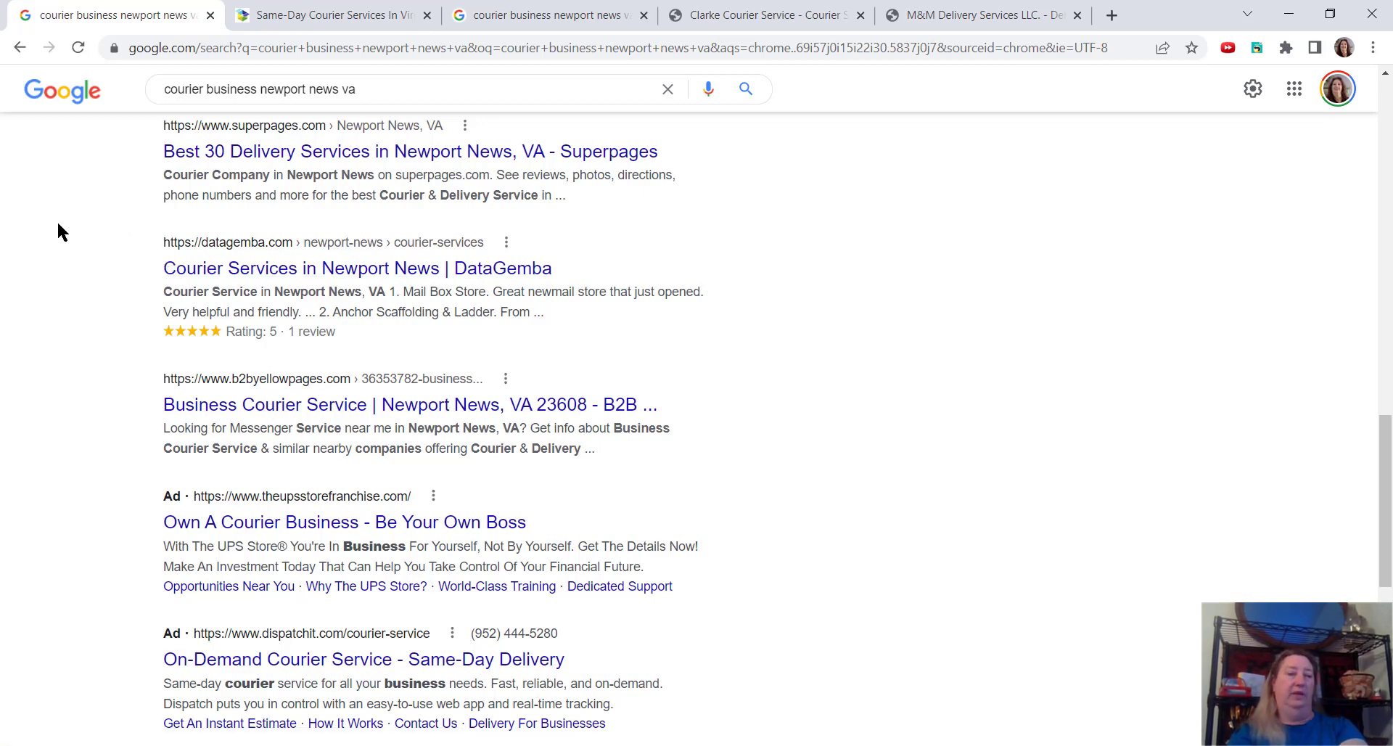
{"action": "scroll", "coordinate": [57, 219], "scroll_direction": "down", "scroll_amount": 2}
{"action": "scroll", "coordinate": [57, 220], "scroll_direction": "down", "scroll_amount": 1}
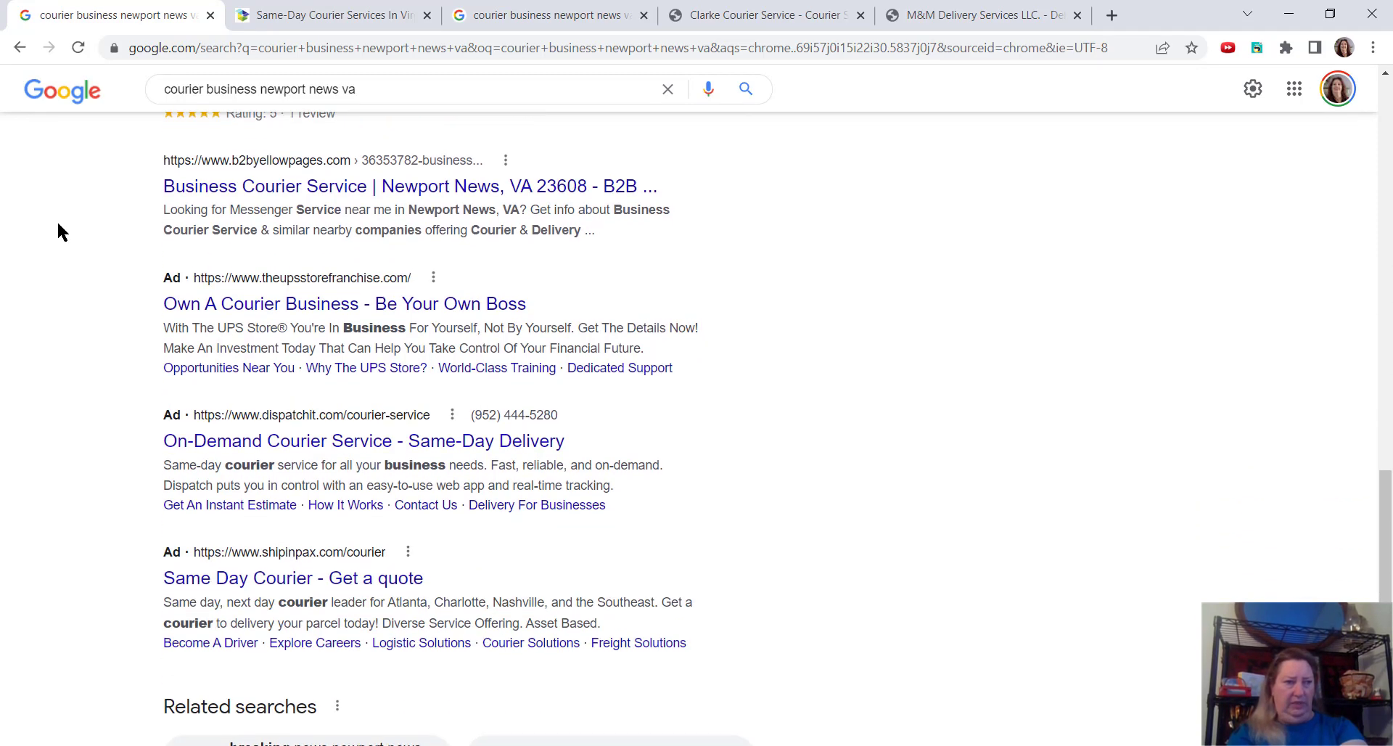
{"action": "scroll", "coordinate": [86, 222], "scroll_direction": "down", "scroll_amount": 2}
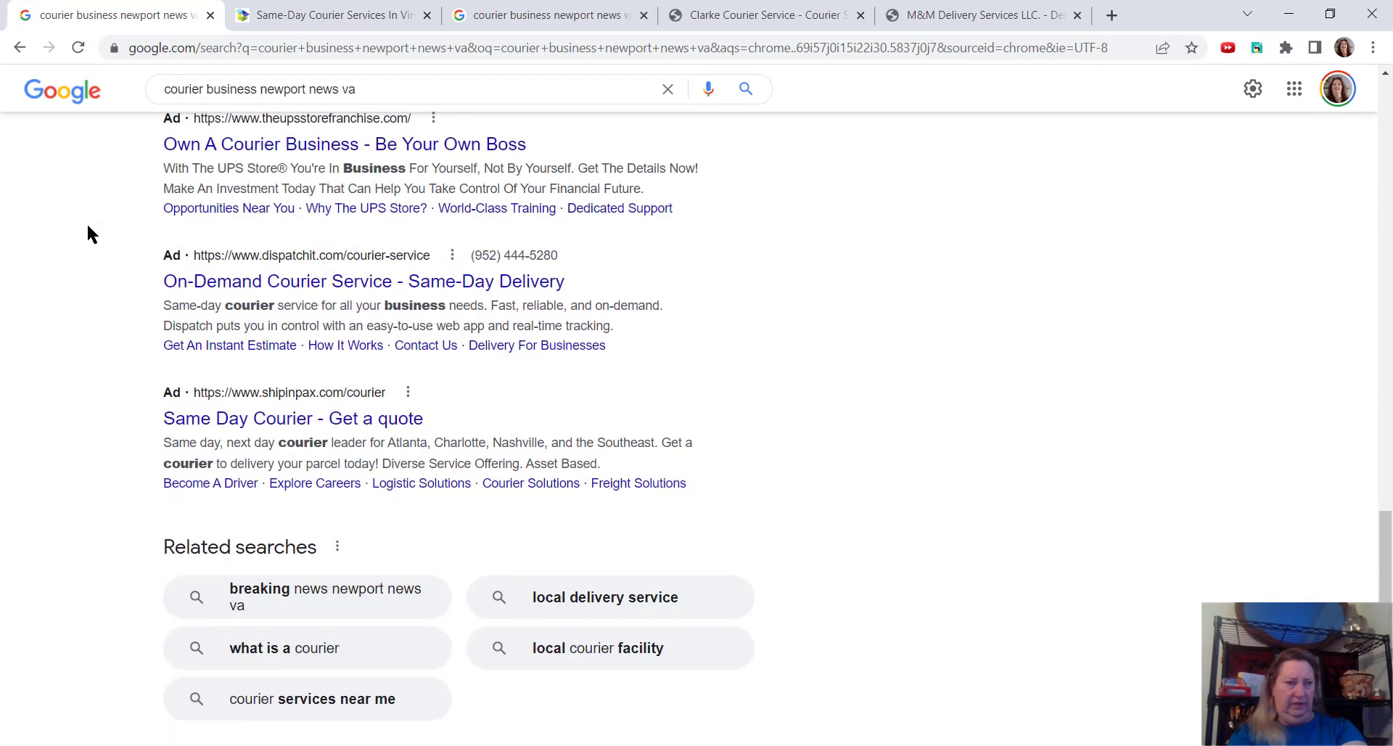
{"action": "scroll", "coordinate": [86, 222], "scroll_direction": "down", "scroll_amount": 2}
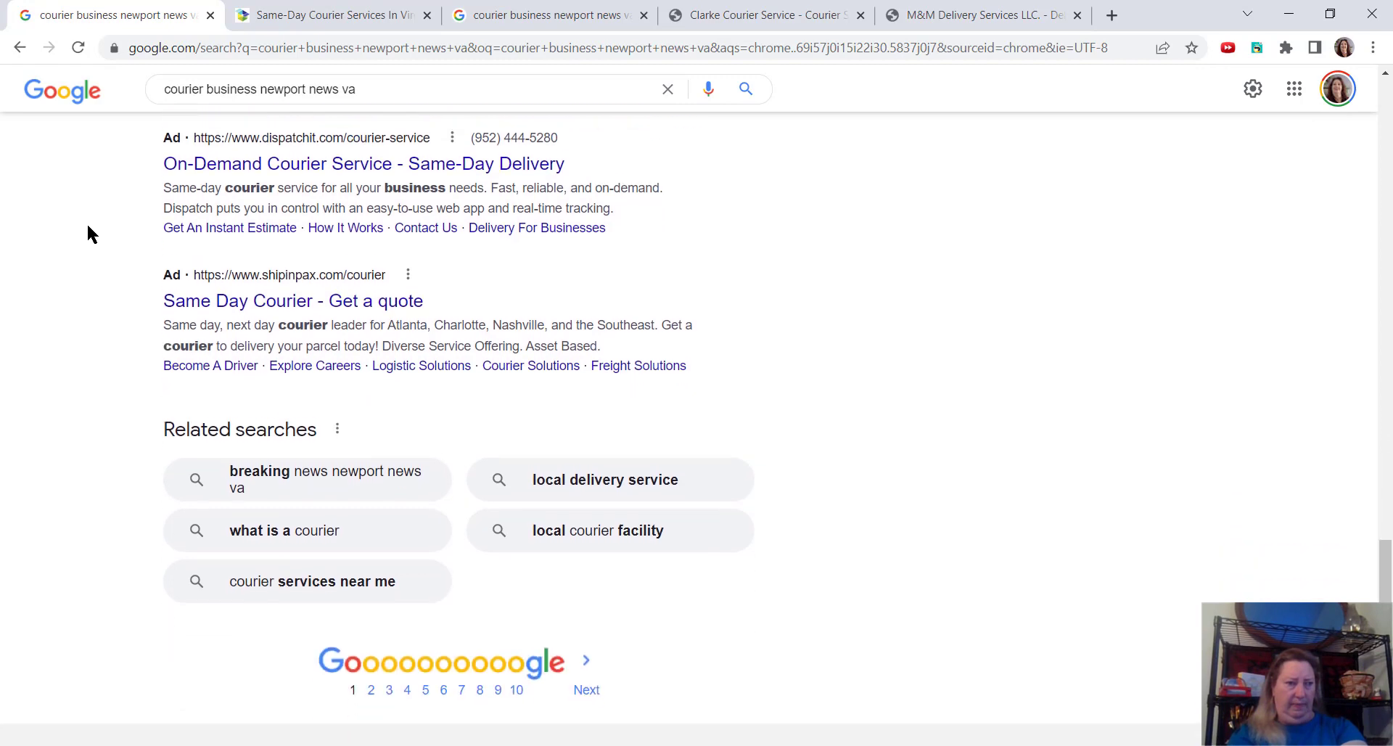
{"action": "scroll", "coordinate": [85, 222], "scroll_direction": "down", "scroll_amount": 2}
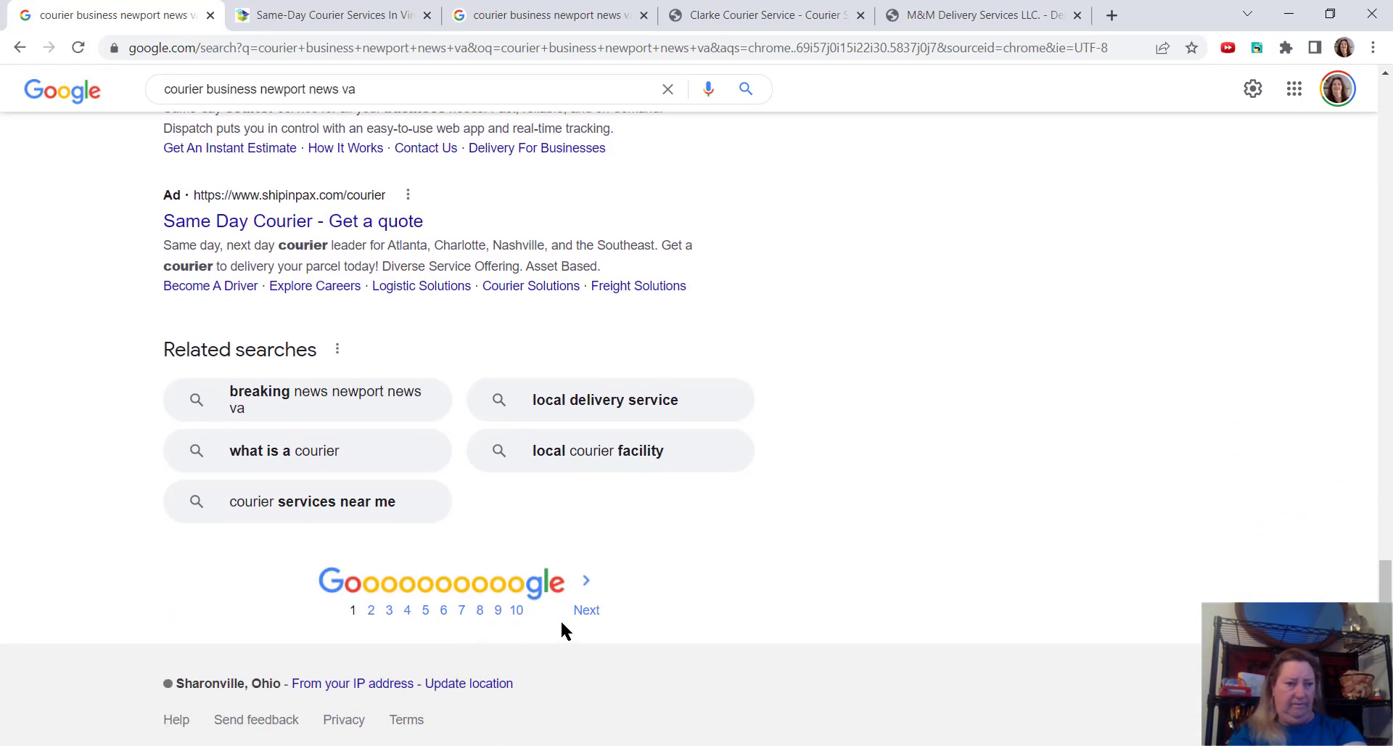
Load page 2 of the courier business Newport News results.
{"action": "left_click", "coordinate": [586, 610]}
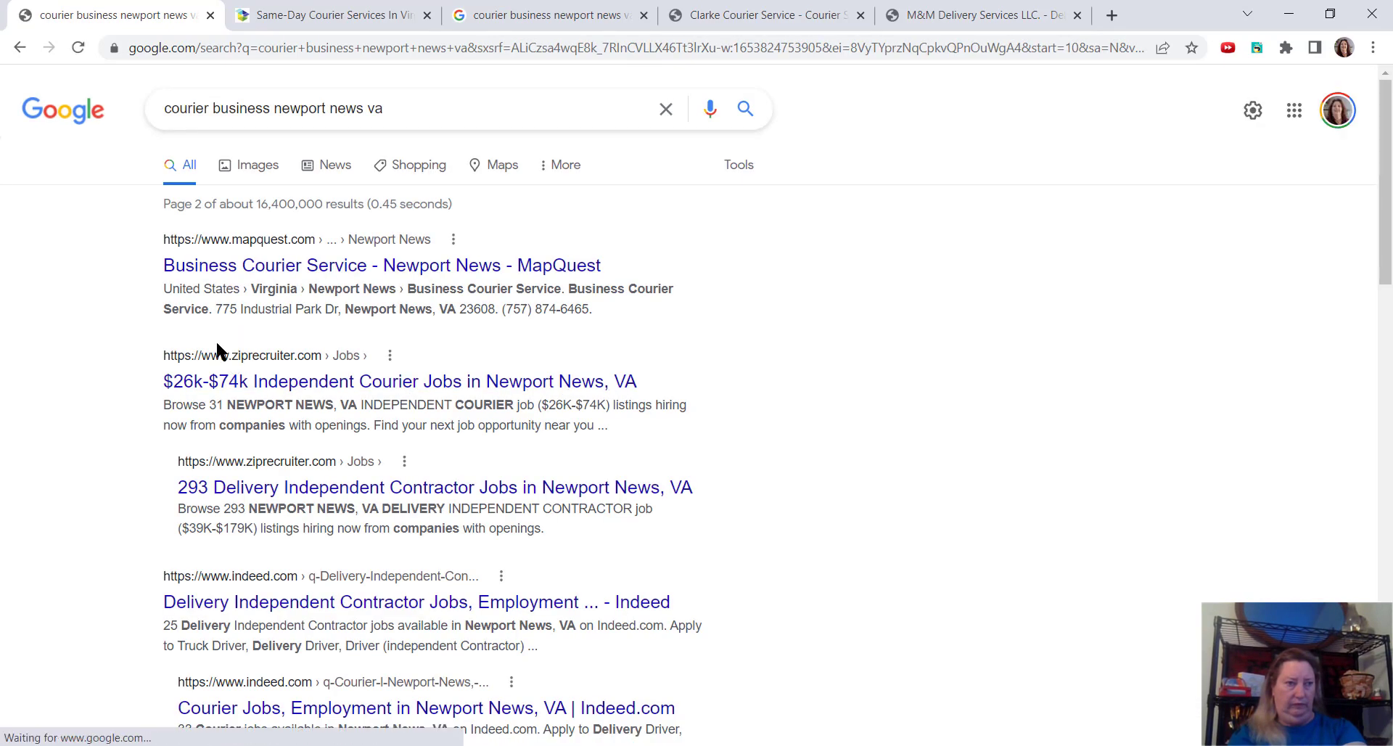
{"action": "scroll", "coordinate": [82, 240], "scroll_direction": "down", "scroll_amount": 1}
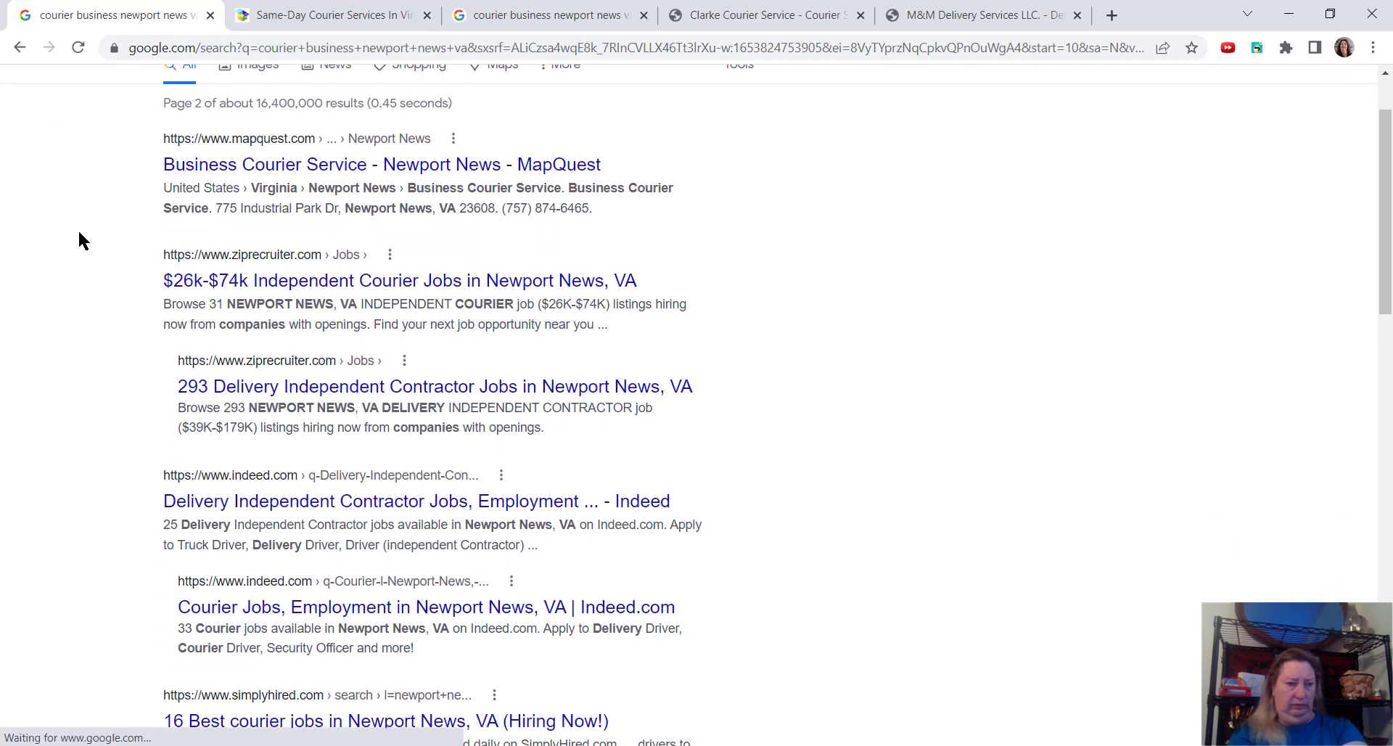
{"action": "scroll", "coordinate": [81, 240], "scroll_direction": "down", "scroll_amount": 2}
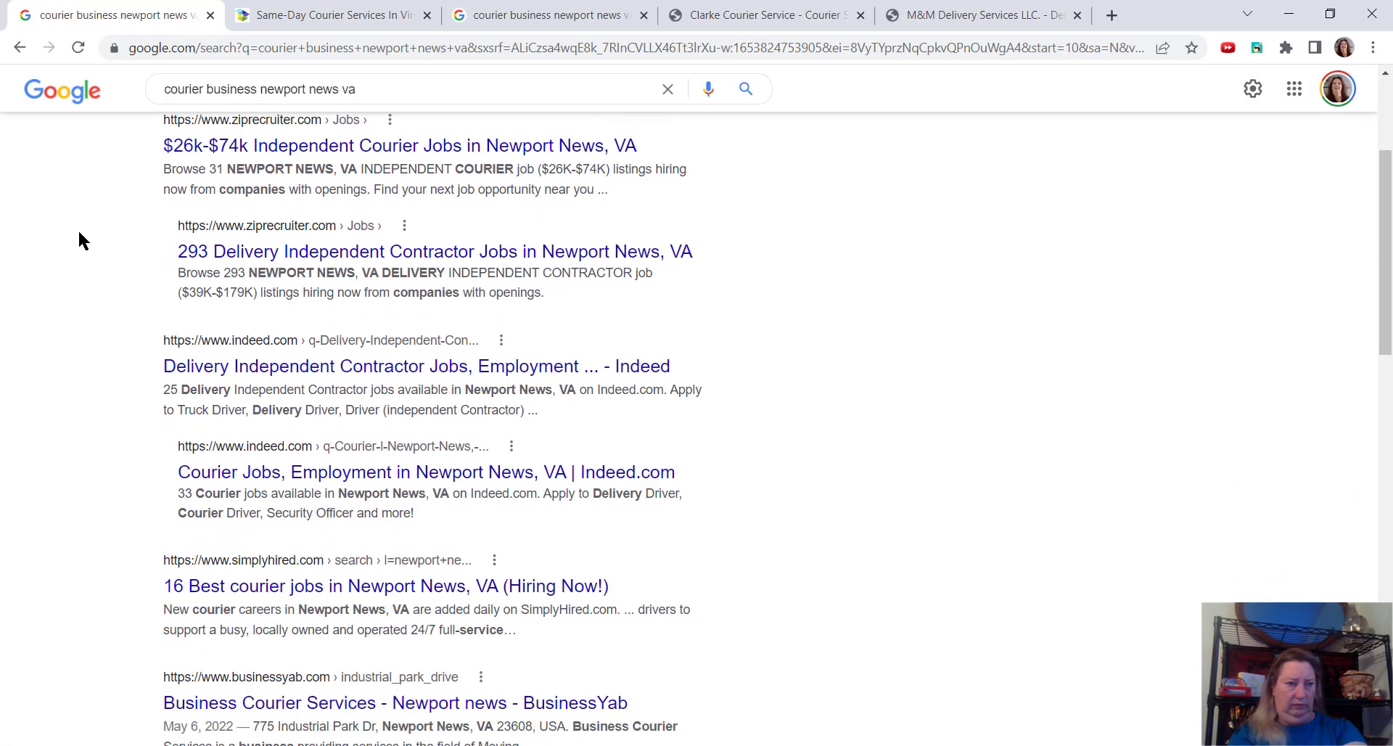
{"action": "scroll", "coordinate": [81, 239], "scroll_direction": "down", "scroll_amount": 1}
{"action": "scroll", "coordinate": [81, 240], "scroll_direction": "down", "scroll_amount": 1}
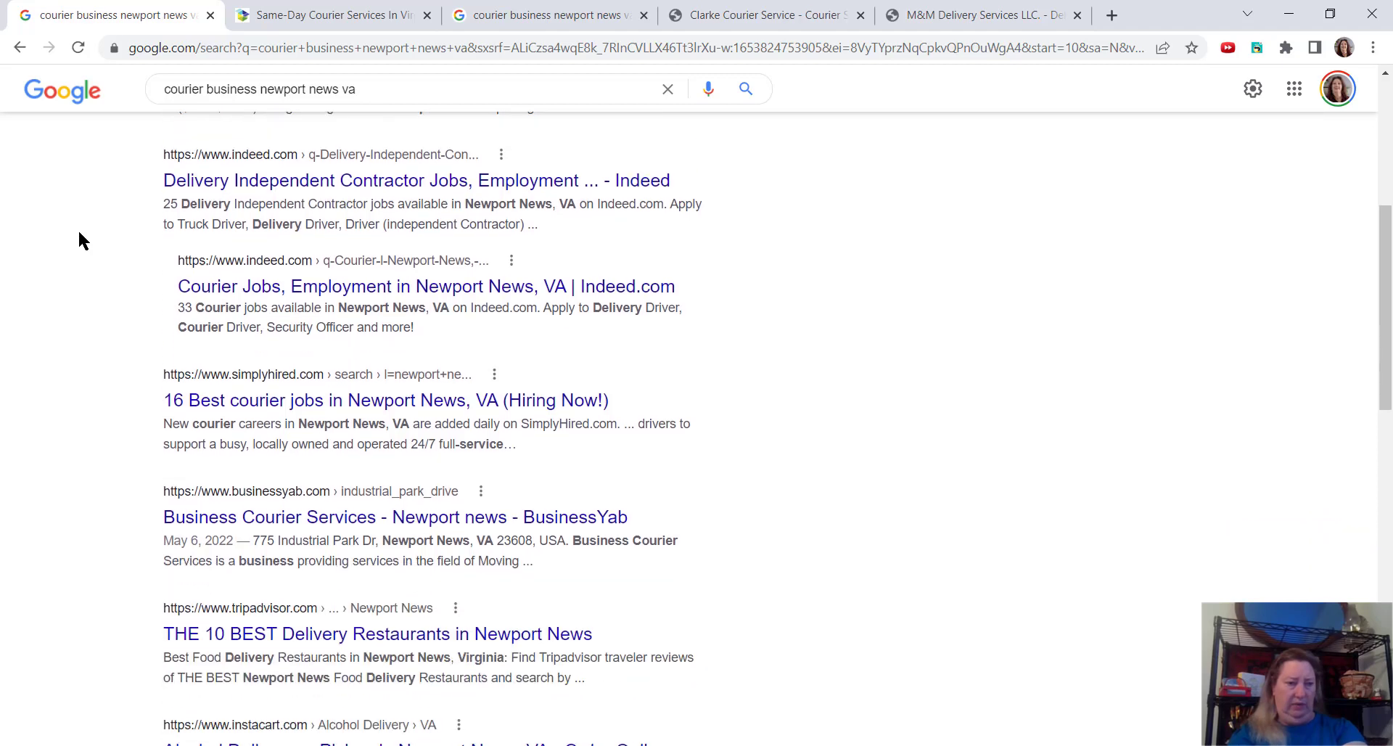
{"action": "scroll", "coordinate": [81, 240], "scroll_direction": "down", "scroll_amount": 1}
{"action": "scroll", "coordinate": [81, 240], "scroll_direction": "down", "scroll_amount": 1}
{"action": "scroll", "coordinate": [81, 239], "scroll_direction": "down", "scroll_amount": 1}
{"action": "scroll", "coordinate": [81, 240], "scroll_direction": "down", "scroll_amount": 1}
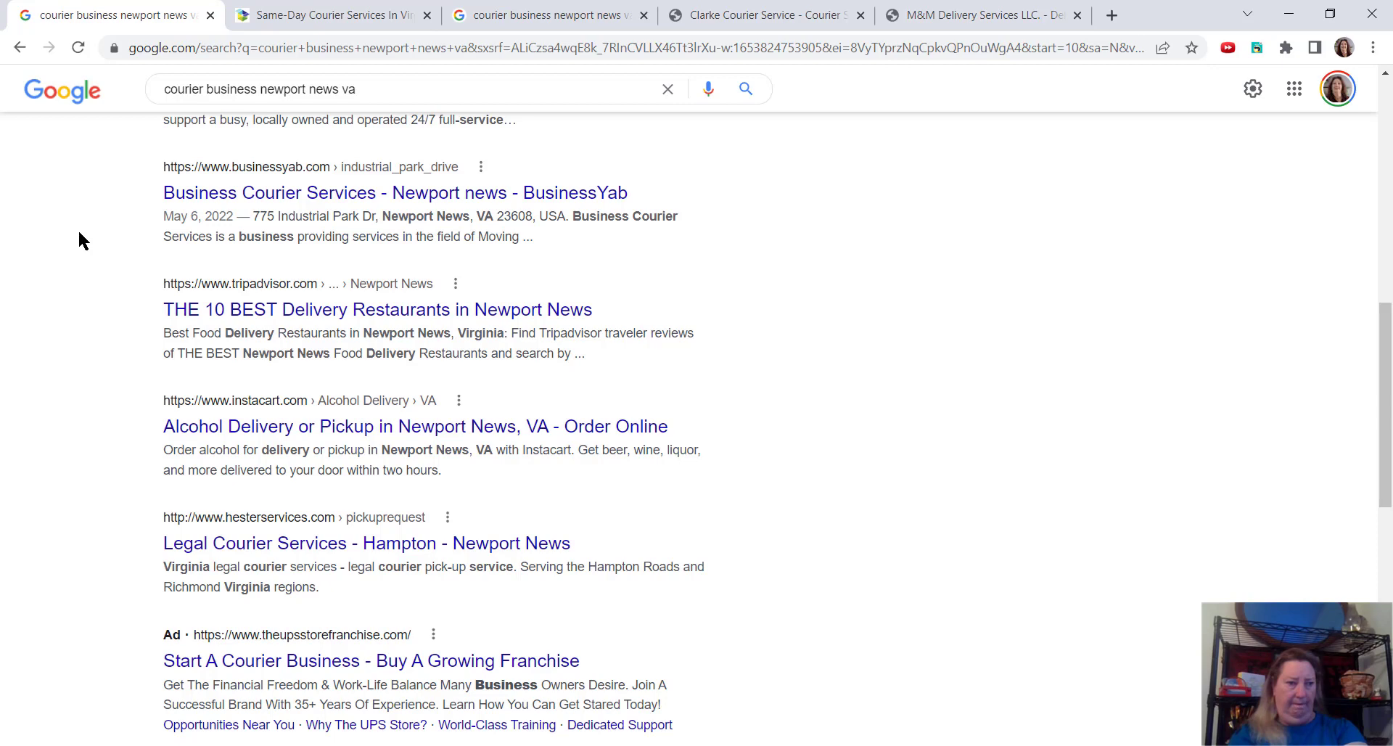
{"action": "scroll", "coordinate": [82, 239], "scroll_direction": "down", "scroll_amount": 1}
{"action": "scroll", "coordinate": [82, 239], "scroll_direction": "down", "scroll_amount": 1}
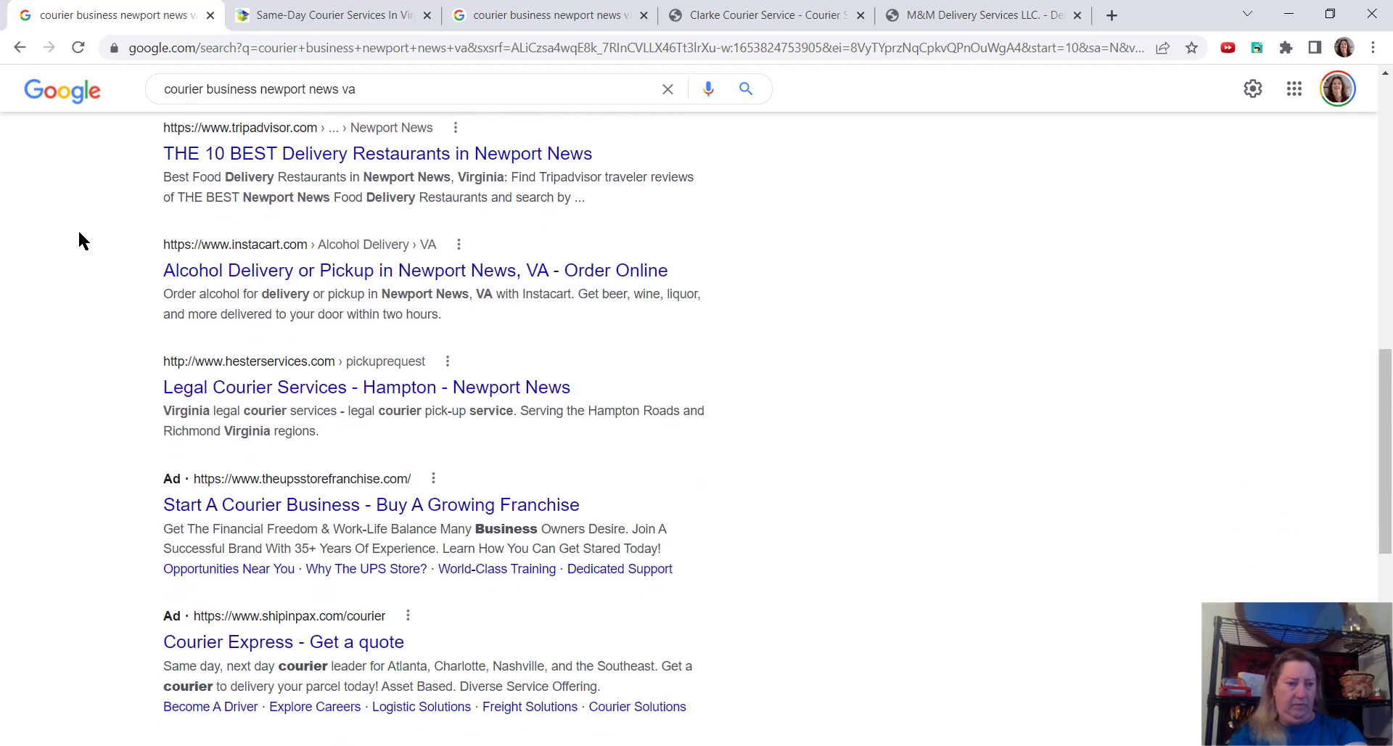
{"action": "scroll", "coordinate": [82, 240], "scroll_direction": "down", "scroll_amount": 2}
{"action": "scroll", "coordinate": [82, 240], "scroll_direction": "down", "scroll_amount": 3}
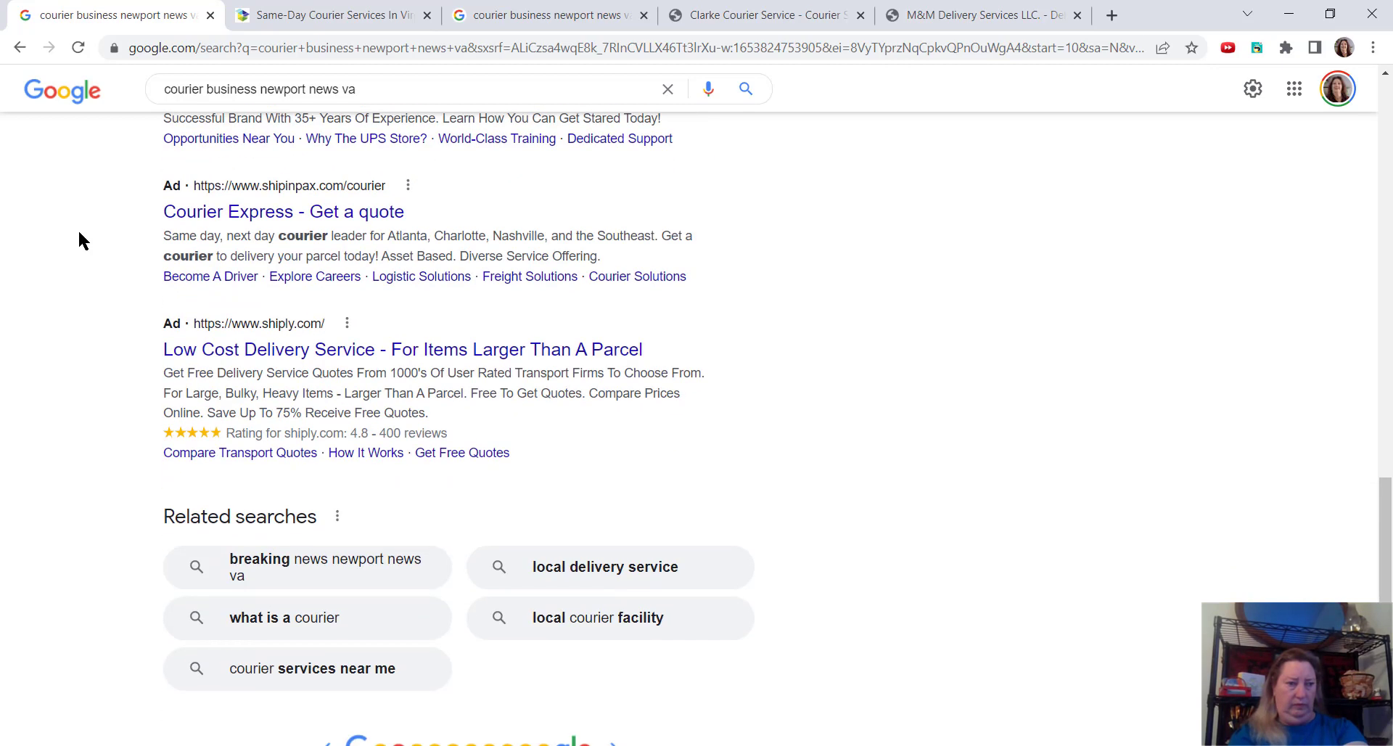
{"action": "scroll", "coordinate": [81, 239], "scroll_direction": "down", "scroll_amount": 1}
{"action": "scroll", "coordinate": [81, 240], "scroll_direction": "up", "scroll_amount": 10}
{"action": "scroll", "coordinate": [81, 240], "scroll_direction": "up", "scroll_amount": 5}
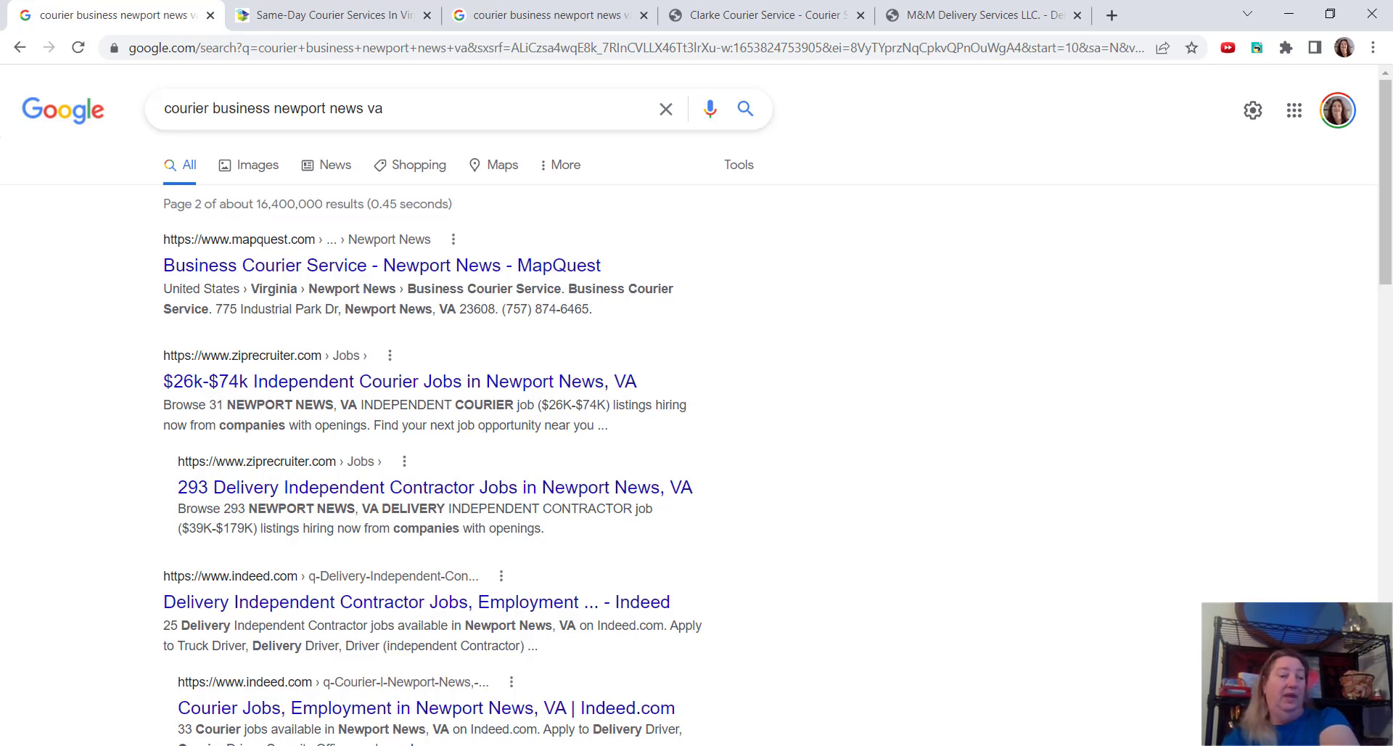
Dismiss the Windows search panel and switch to the 'courier jobs newport news va' Chrome window.
{"action": "key", "text": "super"}
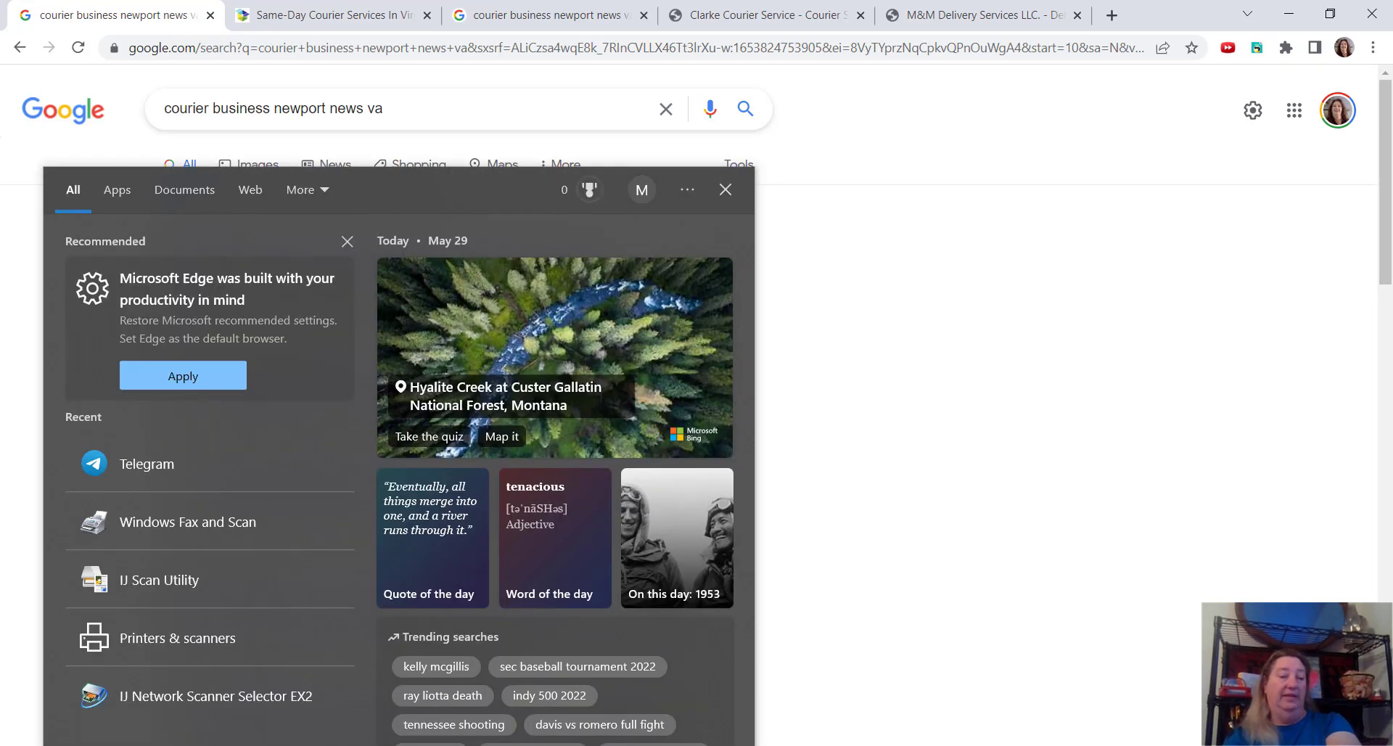
{"action": "key", "text": "Escape"}
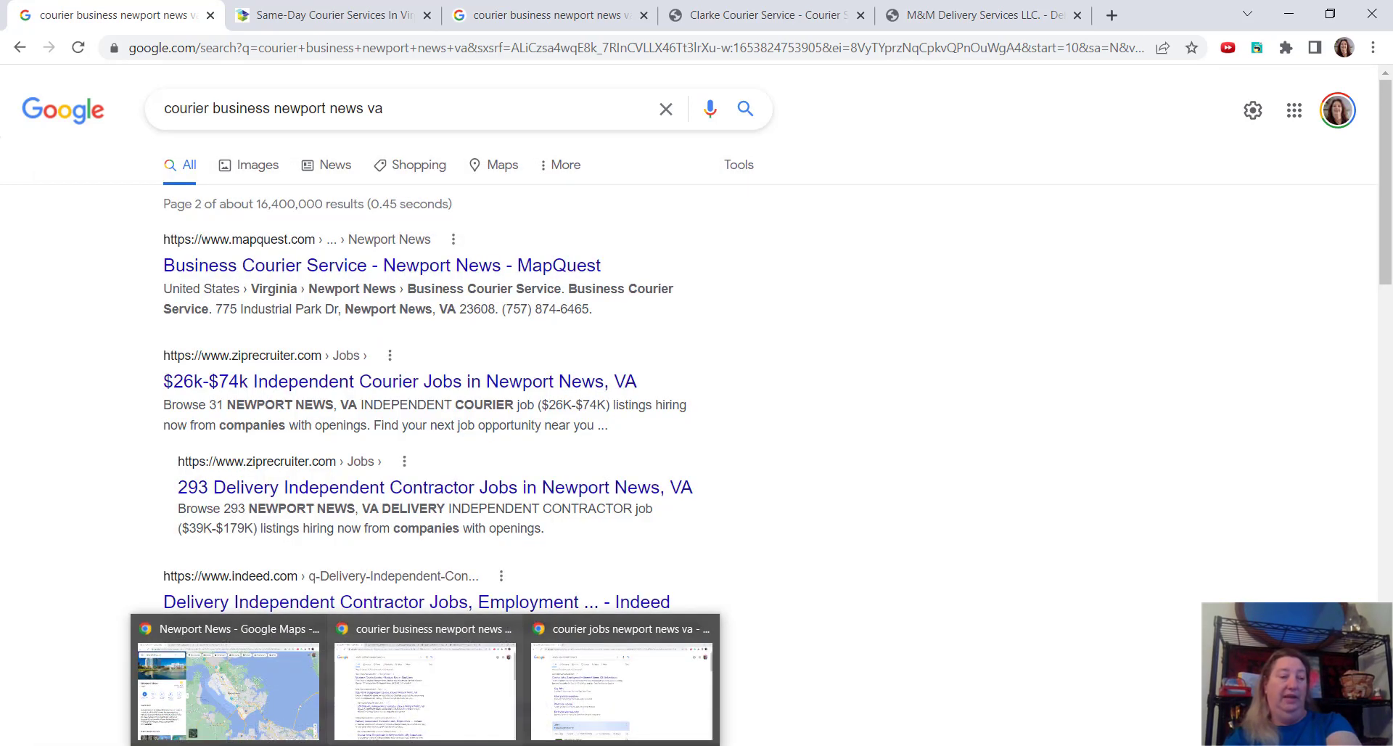
{"action": "left_click", "coordinate": [573, 703]}
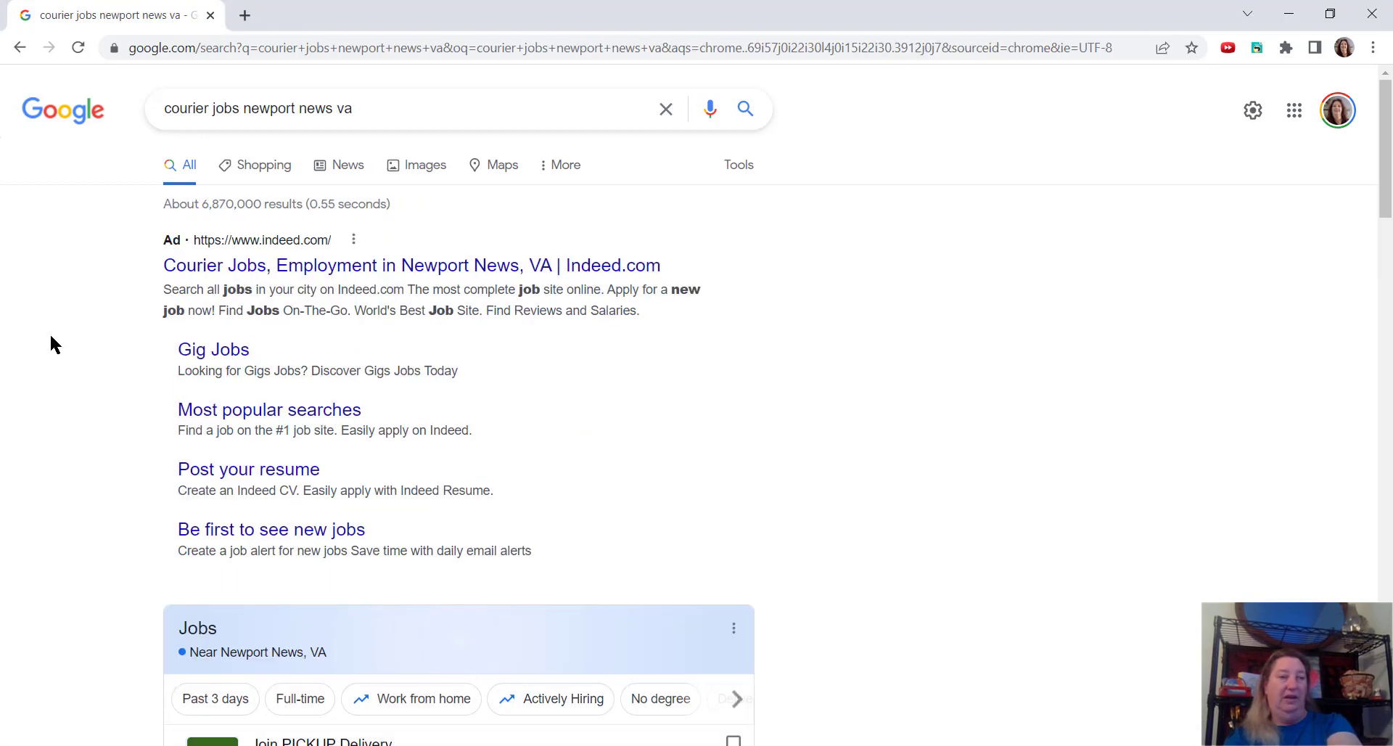
{"action": "scroll", "coordinate": [54, 346], "scroll_direction": "down", "scroll_amount": 4}
{"action": "scroll", "coordinate": [55, 346], "scroll_direction": "up", "scroll_amount": 2}
{"action": "scroll", "coordinate": [54, 346], "scroll_direction": "down", "scroll_amount": 3}
{"action": "scroll", "coordinate": [54, 346], "scroll_direction": "down", "scroll_amount": 1}
{"action": "scroll", "coordinate": [54, 346], "scroll_direction": "down", "scroll_amount": 3}
Show the 100+ nearby courier jobs and expand the full Join PICKUP Delivery description.
{"action": "left_click", "coordinate": [245, 428]}
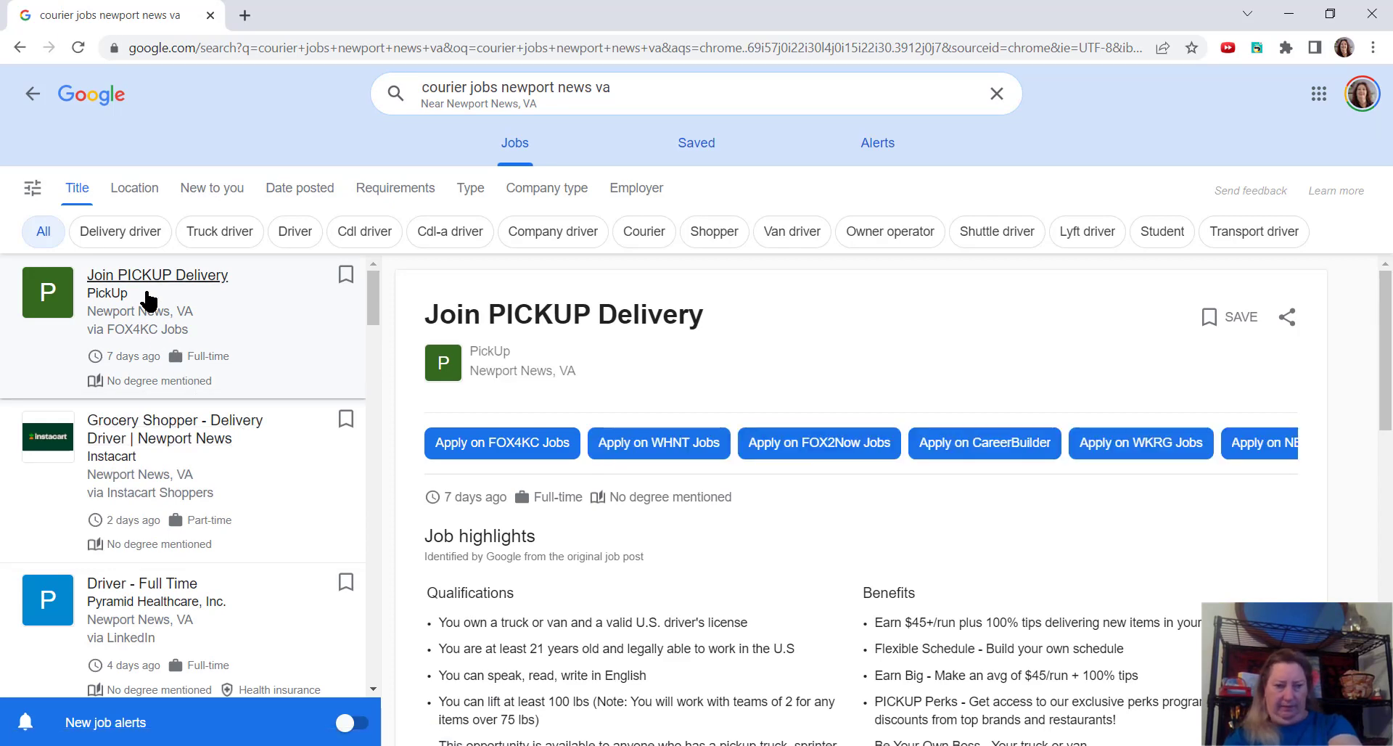
{"action": "scroll", "coordinate": [542, 471], "scroll_direction": "down", "scroll_amount": 5}
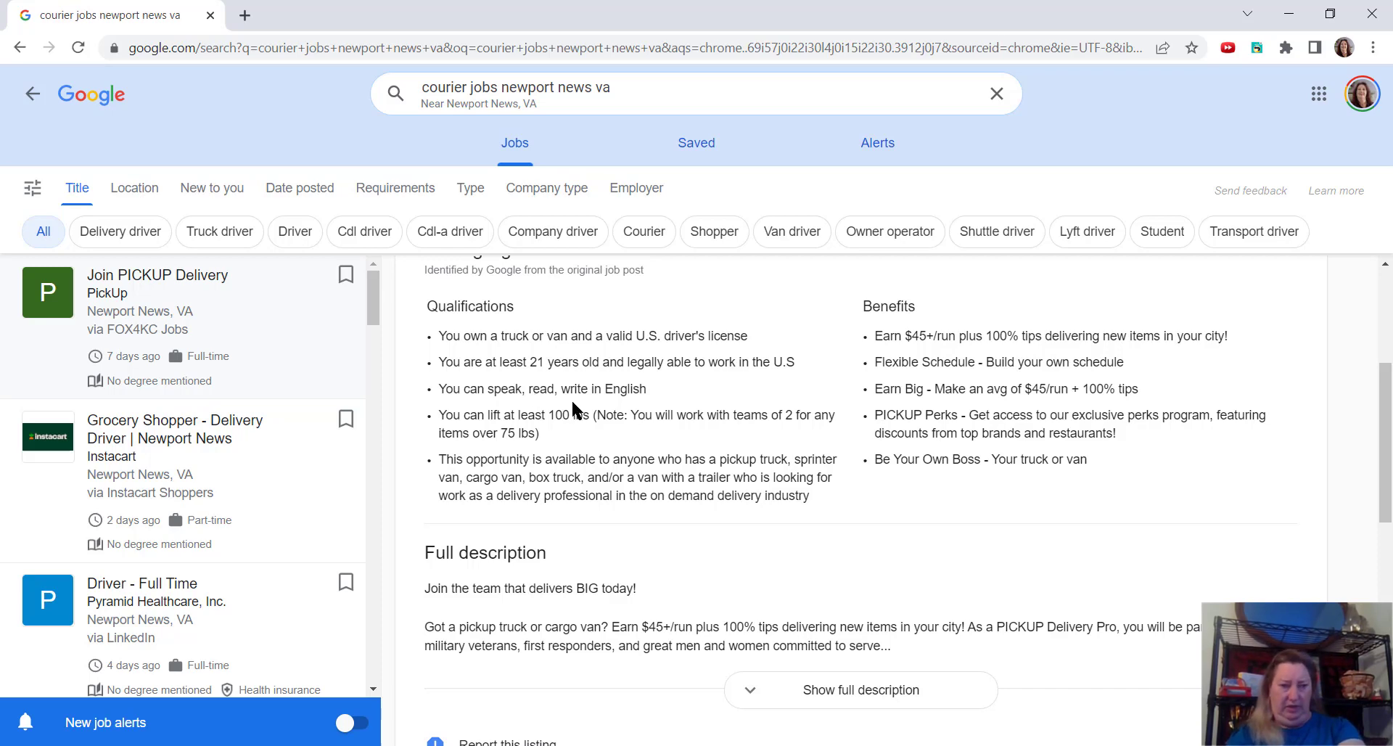
{"action": "scroll", "coordinate": [670, 386], "scroll_direction": "down", "scroll_amount": 1}
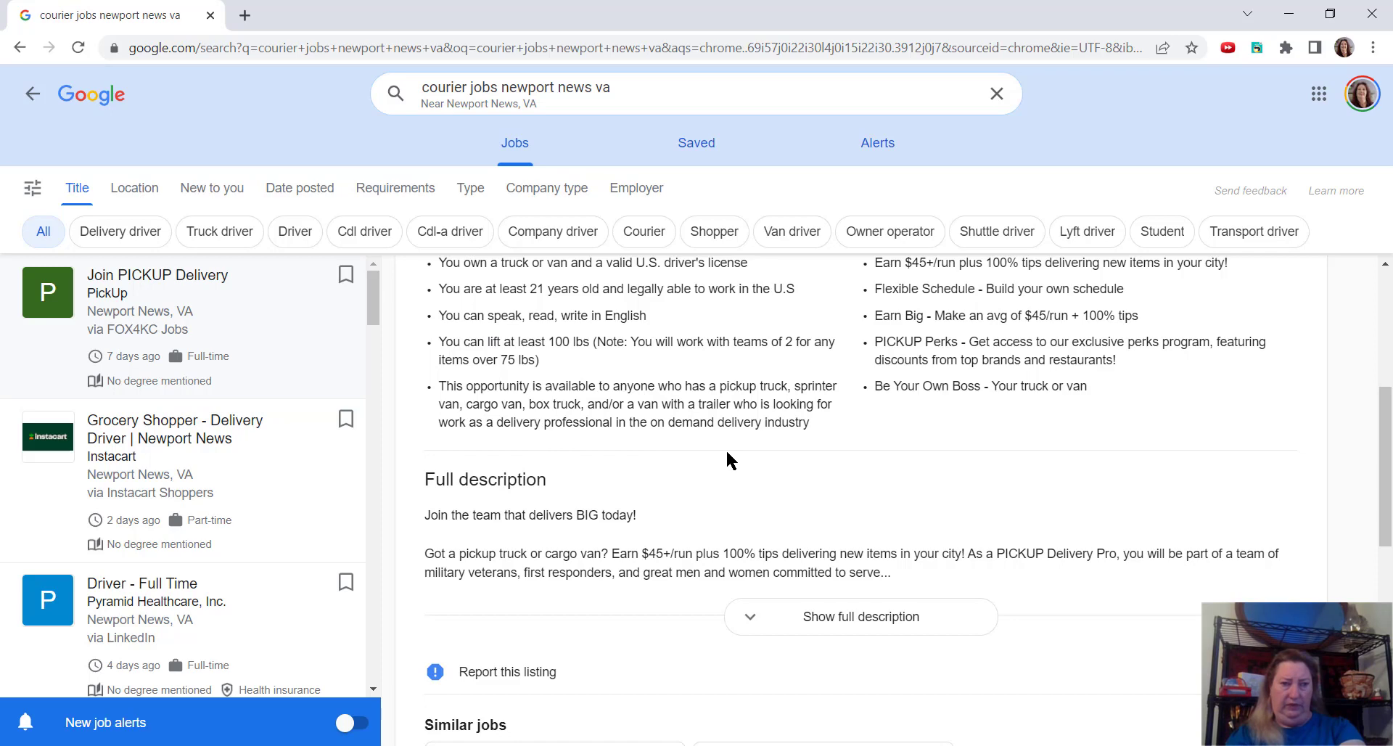
{"action": "scroll", "coordinate": [878, 465], "scroll_direction": "up", "scroll_amount": 1}
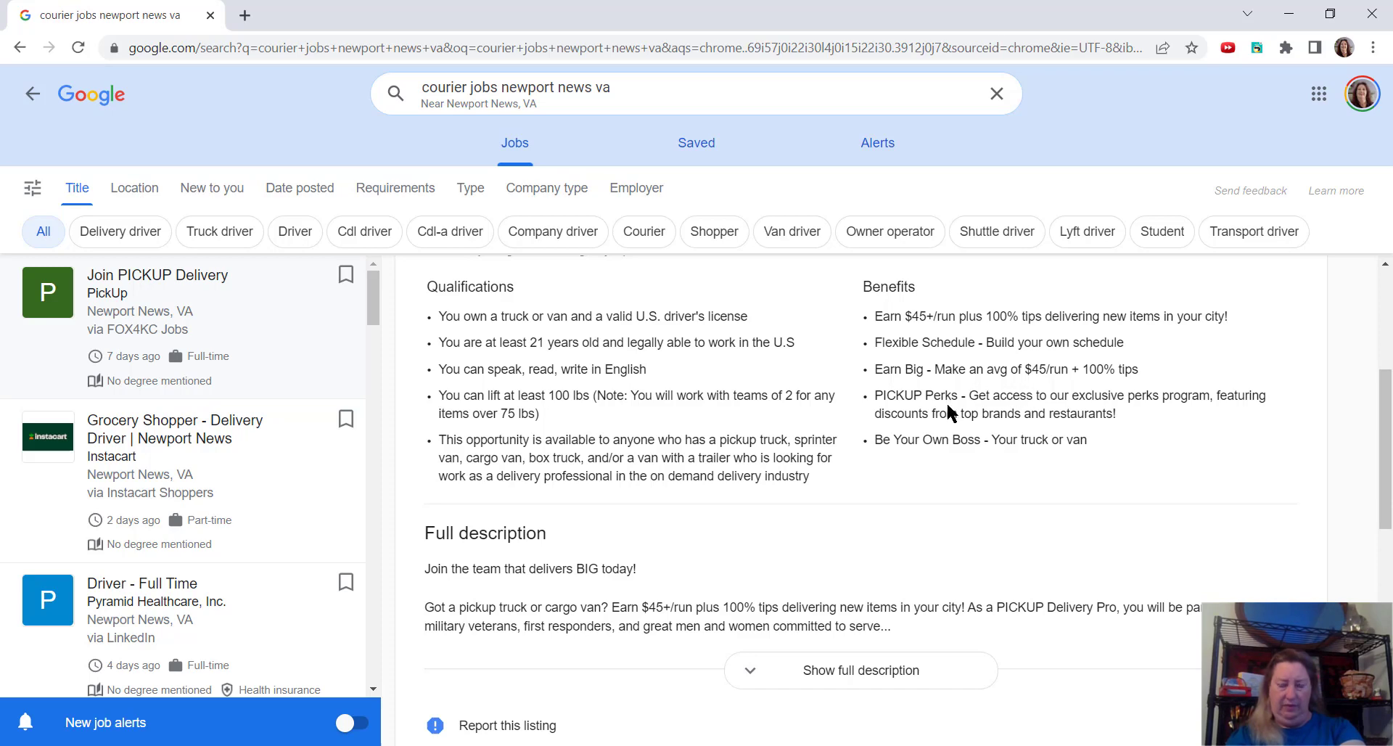
{"action": "scroll", "coordinate": [946, 402], "scroll_direction": "down", "scroll_amount": 1}
{"action": "scroll", "coordinate": [946, 401], "scroll_direction": "down", "scroll_amount": 2}
{"action": "scroll", "coordinate": [946, 401], "scroll_direction": "down", "scroll_amount": 1}
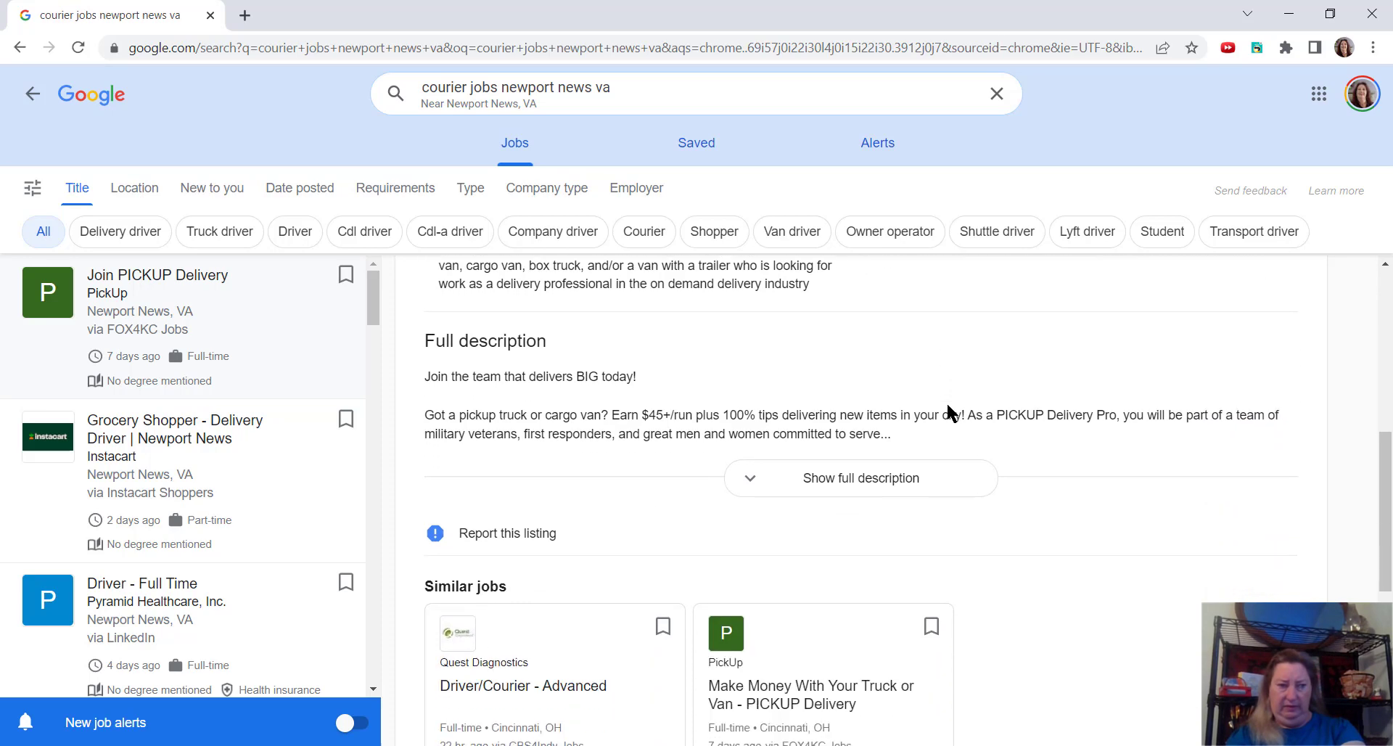
{"action": "left_click", "coordinate": [868, 484]}
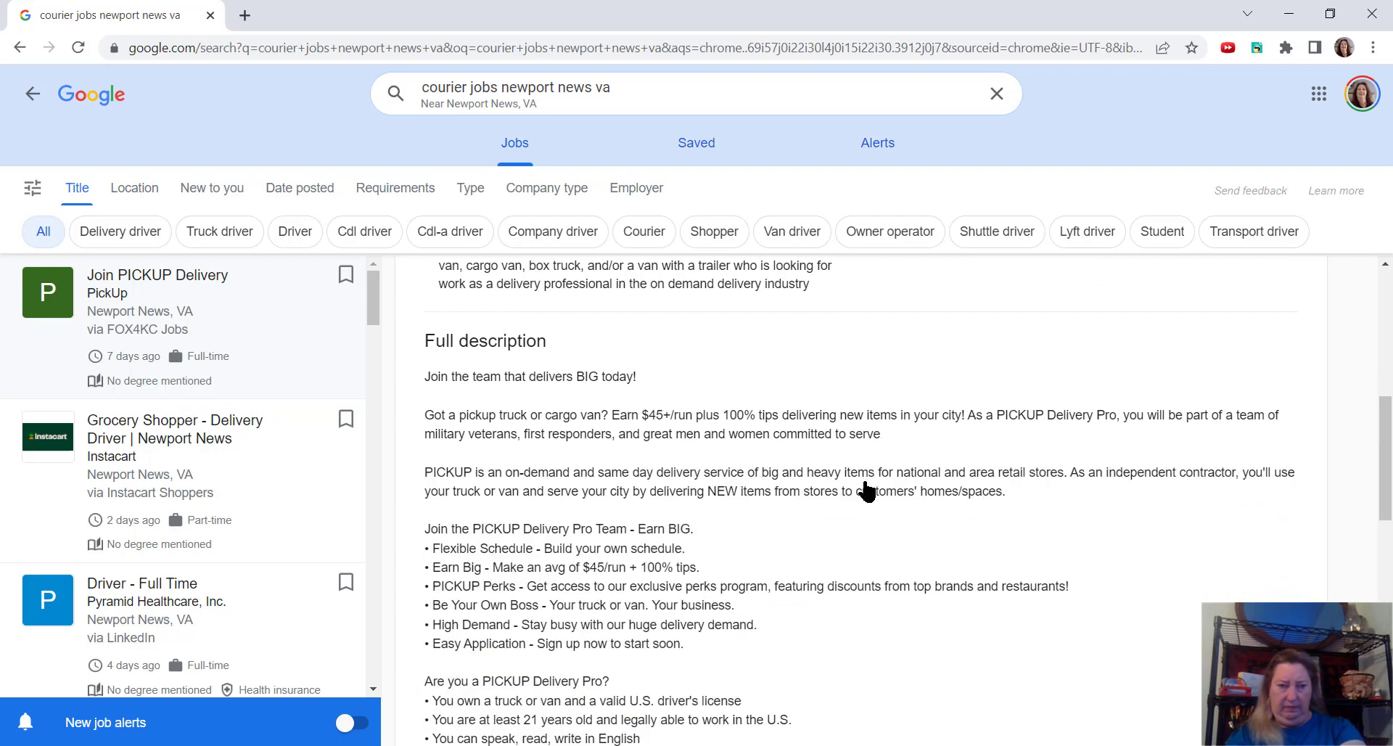
{"action": "scroll", "coordinate": [650, 434], "scroll_direction": "down", "scroll_amount": 1}
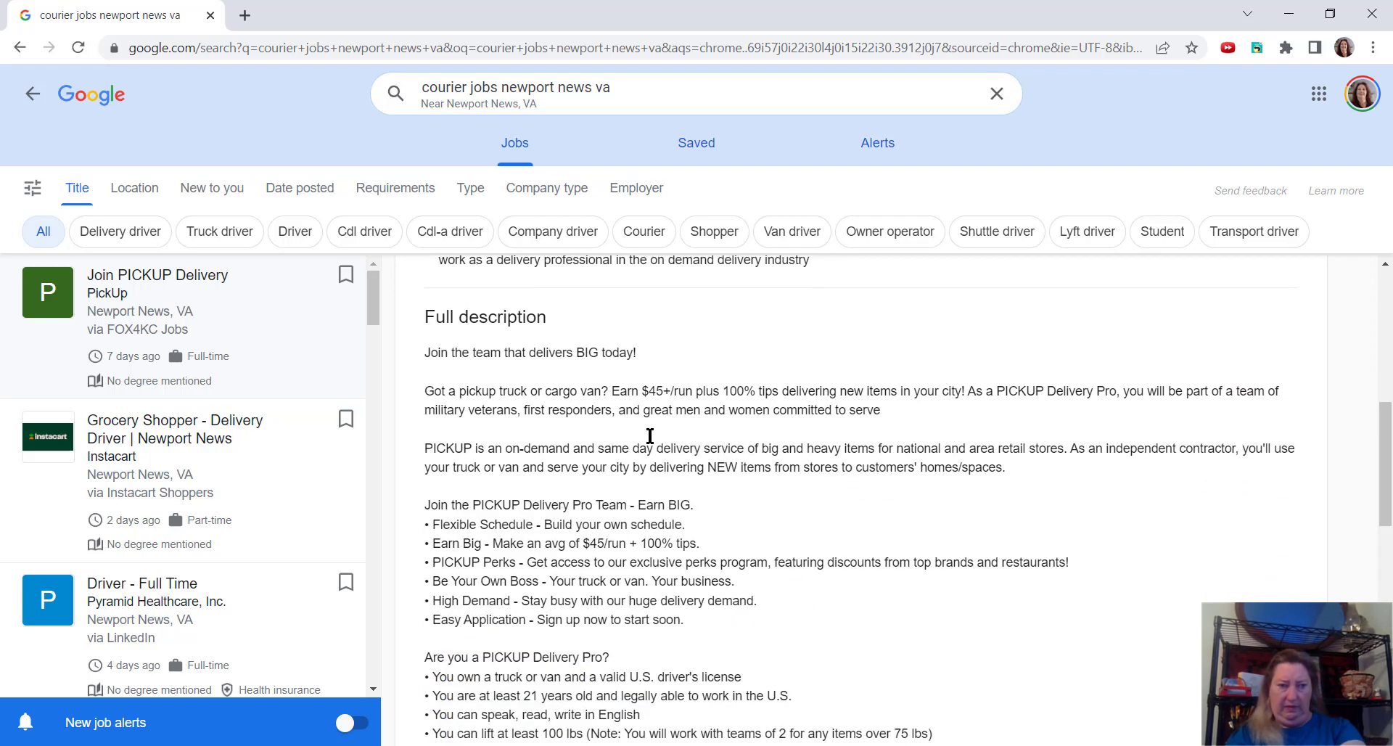
{"action": "scroll", "coordinate": [651, 435], "scroll_direction": "down", "scroll_amount": 3}
{"action": "scroll", "coordinate": [650, 434], "scroll_direction": "down", "scroll_amount": 2}
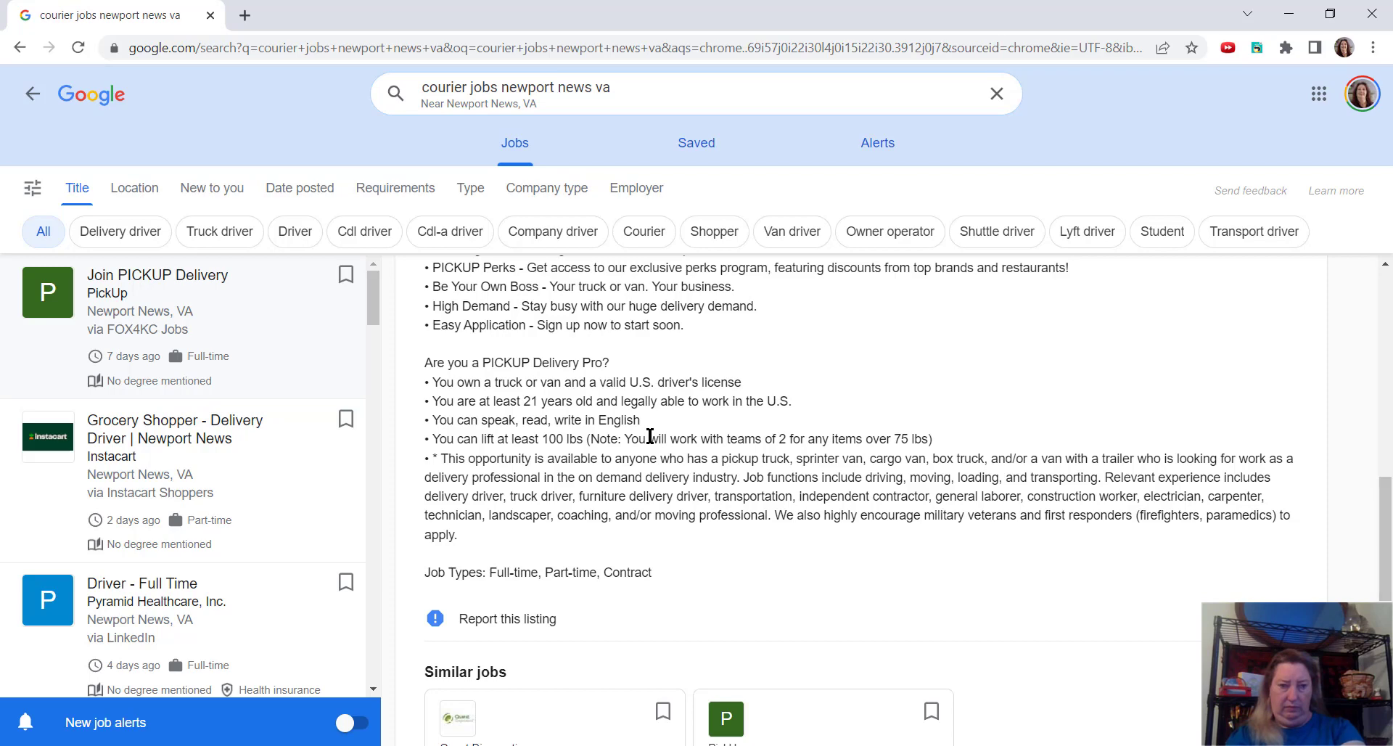
{"action": "scroll", "coordinate": [650, 437], "scroll_direction": "down", "scroll_amount": 2}
{"action": "scroll", "coordinate": [651, 436], "scroll_direction": "down", "scroll_amount": 1}
{"action": "scroll", "coordinate": [651, 437], "scroll_direction": "up", "scroll_amount": 5}
{"action": "scroll", "coordinate": [650, 437], "scroll_direction": "up", "scroll_amount": 3}
{"action": "scroll", "coordinate": [650, 437], "scroll_direction": "up", "scroll_amount": 3}
{"action": "scroll", "coordinate": [650, 437], "scroll_direction": "up", "scroll_amount": 2}
{"action": "scroll", "coordinate": [651, 436], "scroll_direction": "up", "scroll_amount": 3}
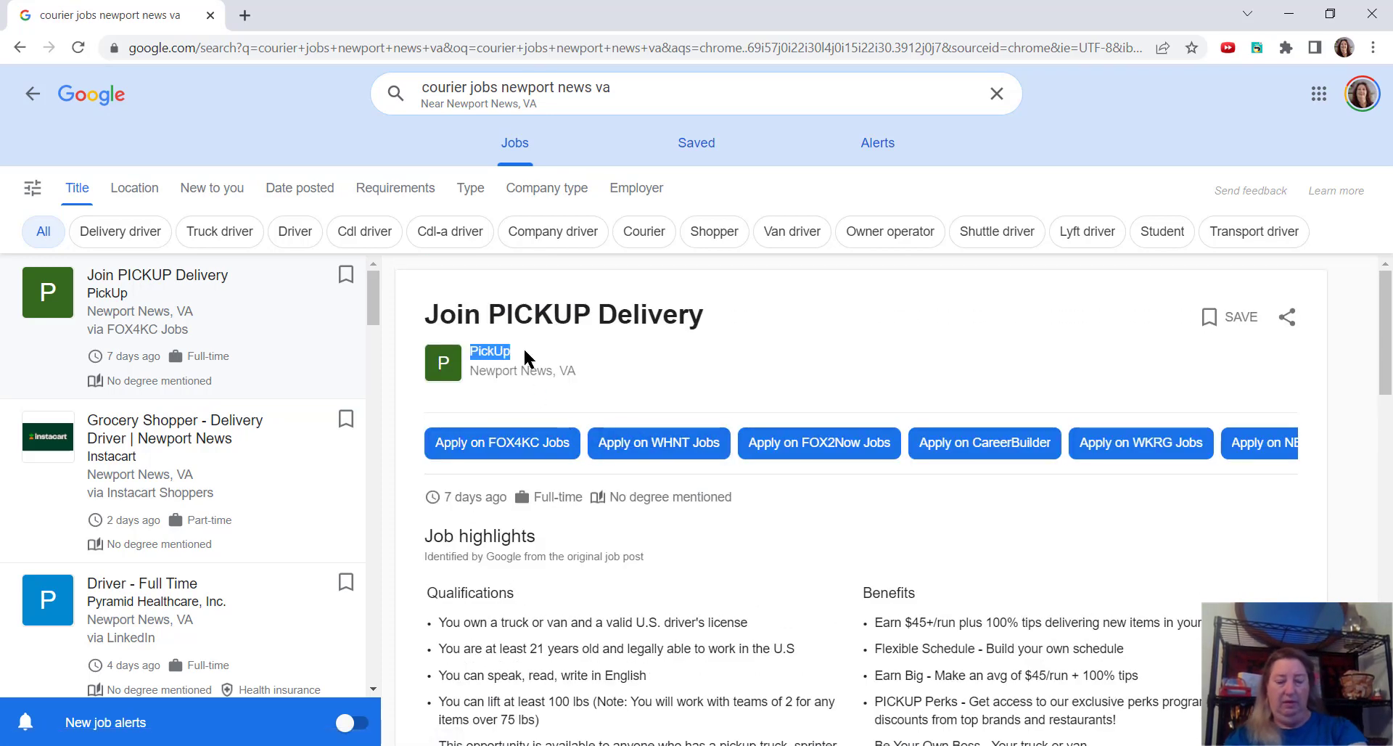
Search the copied company name 'PickUp' in a new tab.
{"action": "key", "text": "ctrl+c"}
{"action": "key", "text": "ctrl+t"}
{"action": "key", "text": "ctrl+v"}
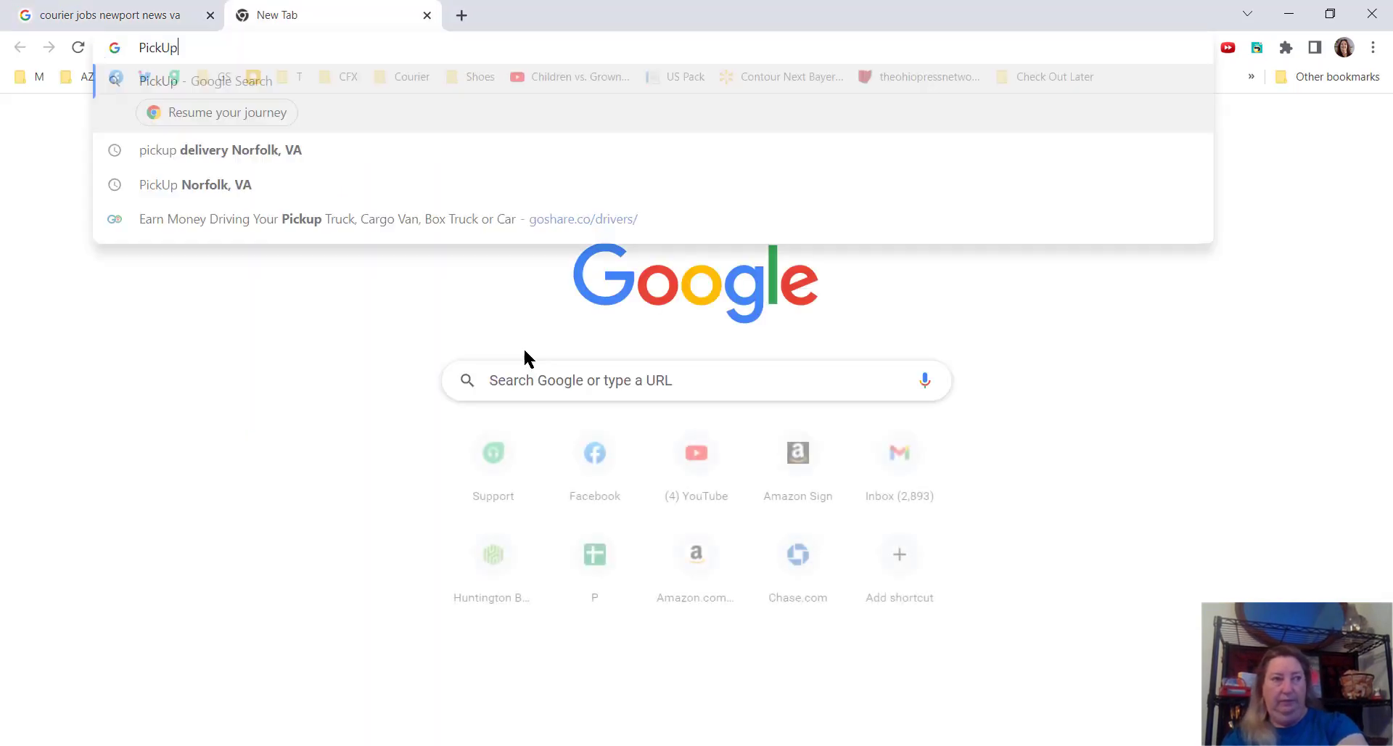
{"action": "type", "text": "delive"}
{"action": "key", "text": "Return"}
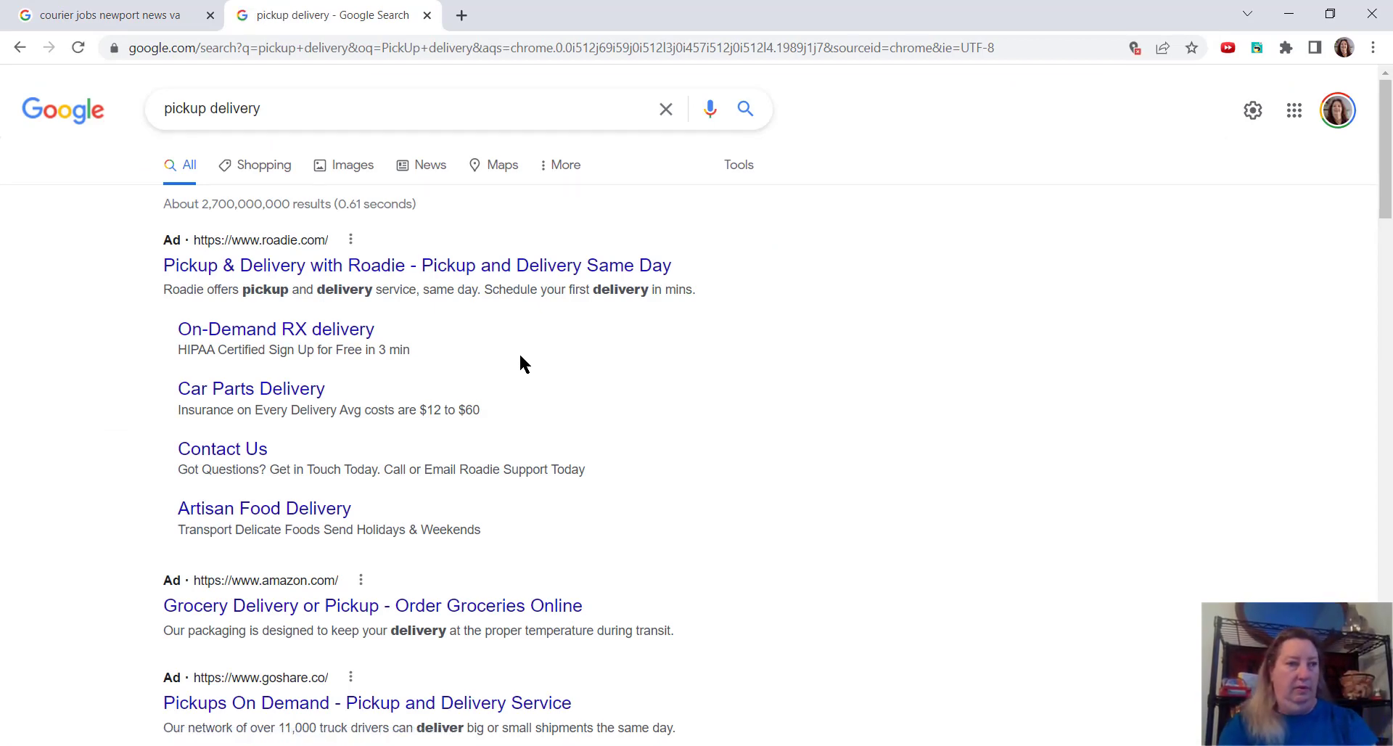
{"action": "scroll", "coordinate": [65, 320], "scroll_direction": "down", "scroll_amount": 1}
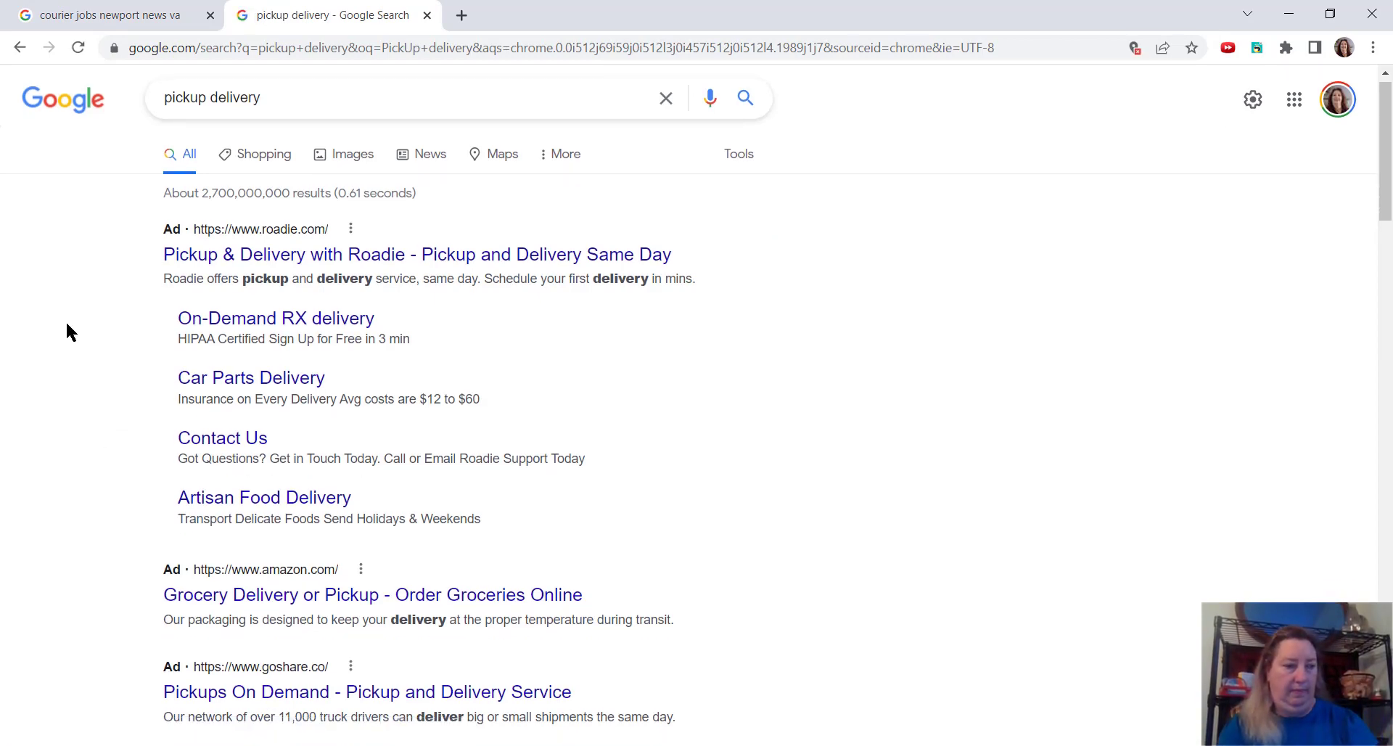
{"action": "scroll", "coordinate": [66, 320], "scroll_direction": "down", "scroll_amount": 3}
{"action": "scroll", "coordinate": [66, 320], "scroll_direction": "down", "scroll_amount": 1}
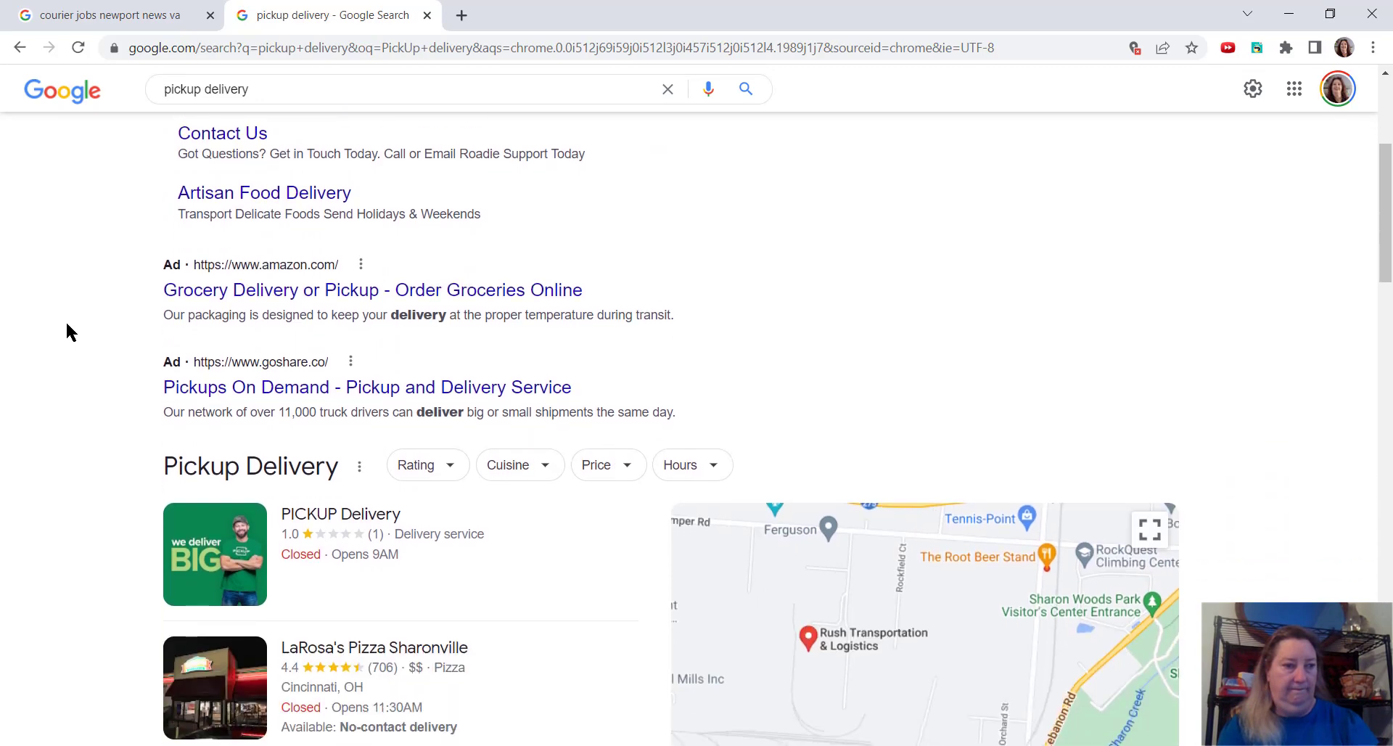
{"action": "scroll", "coordinate": [65, 320], "scroll_direction": "down", "scroll_amount": 1}
{"action": "scroll", "coordinate": [65, 320], "scroll_direction": "down", "scroll_amount": 1}
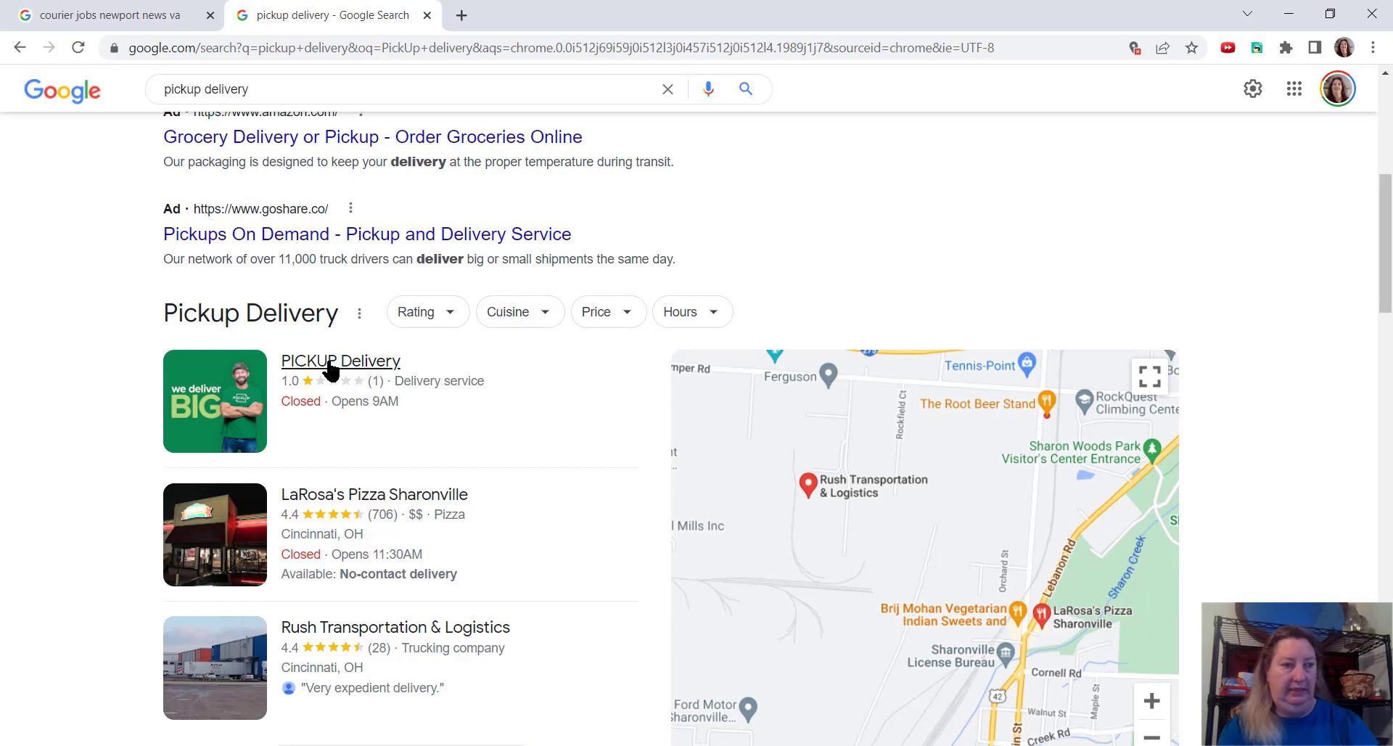
Open the PICKUP Delivery business listing and visit its website at pickupnow.com.
{"action": "left_click", "coordinate": [329, 371]}
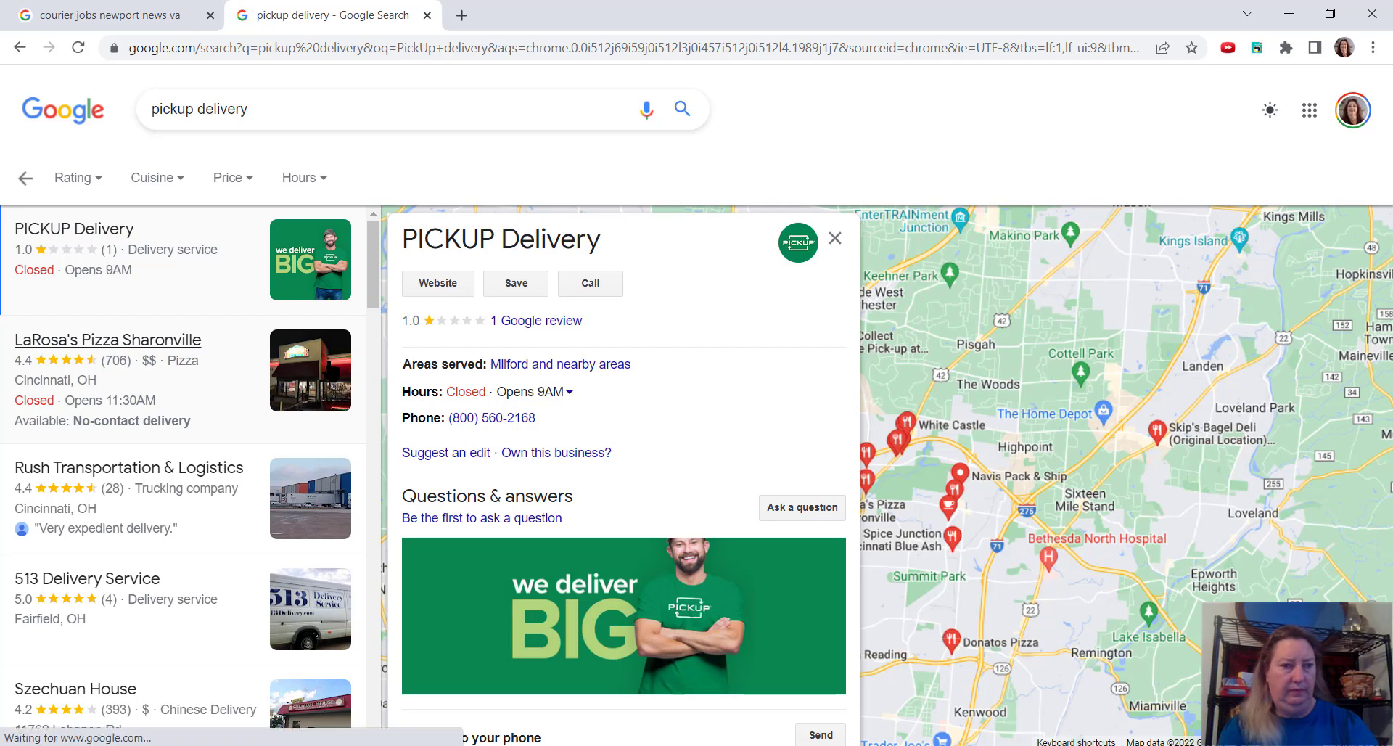
{"action": "left_click", "coordinate": [328, 109]}
{"action": "type", "text": "newport new"}
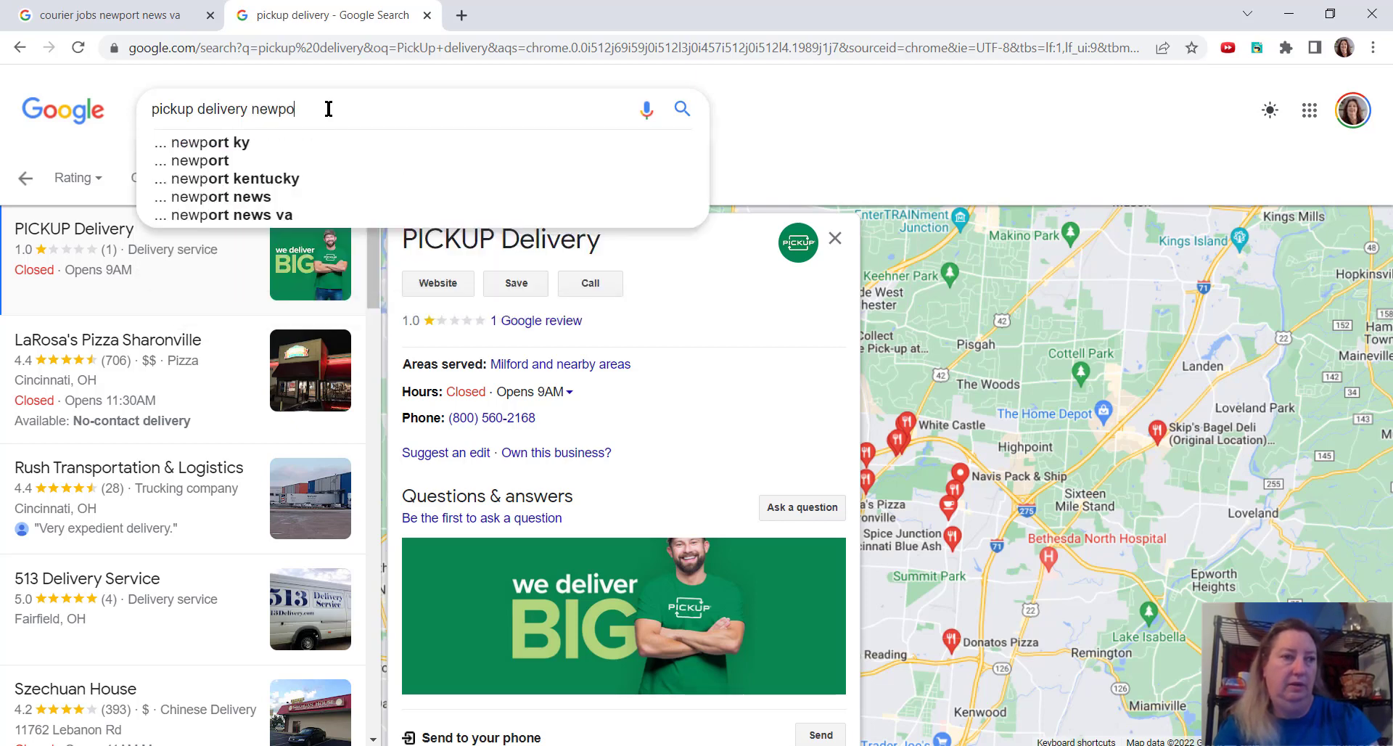
{"action": "type", "text": "s news va"}
{"action": "key", "text": "Return"}
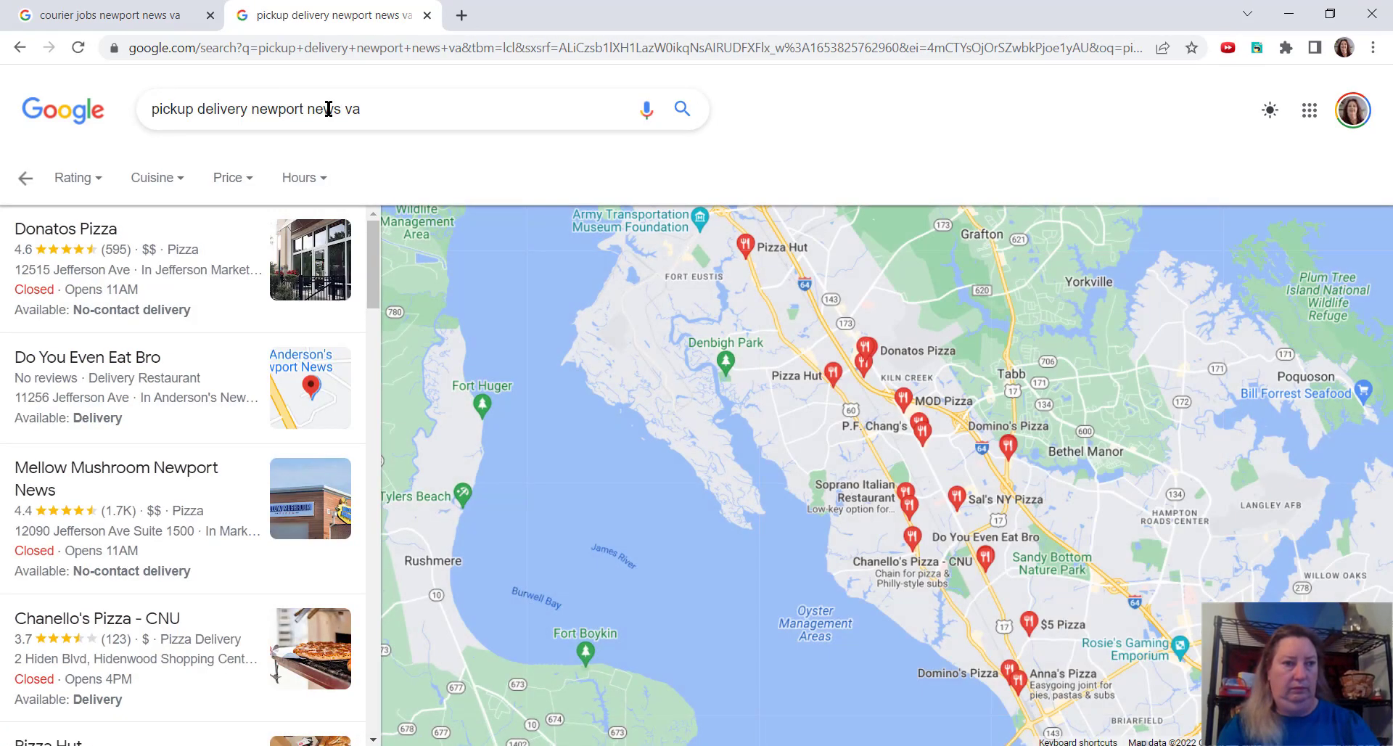
{"action": "left_click", "coordinate": [19, 46]}
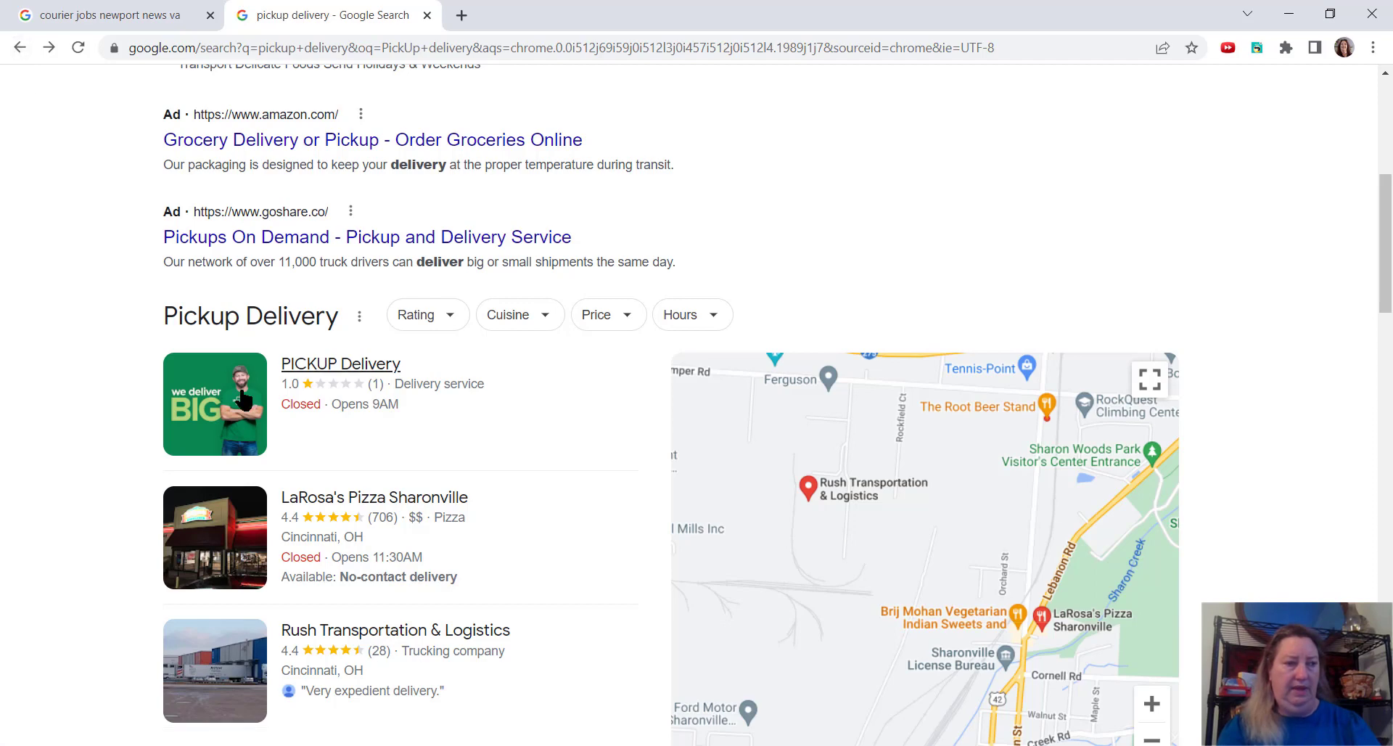
{"action": "left_click", "coordinate": [332, 377]}
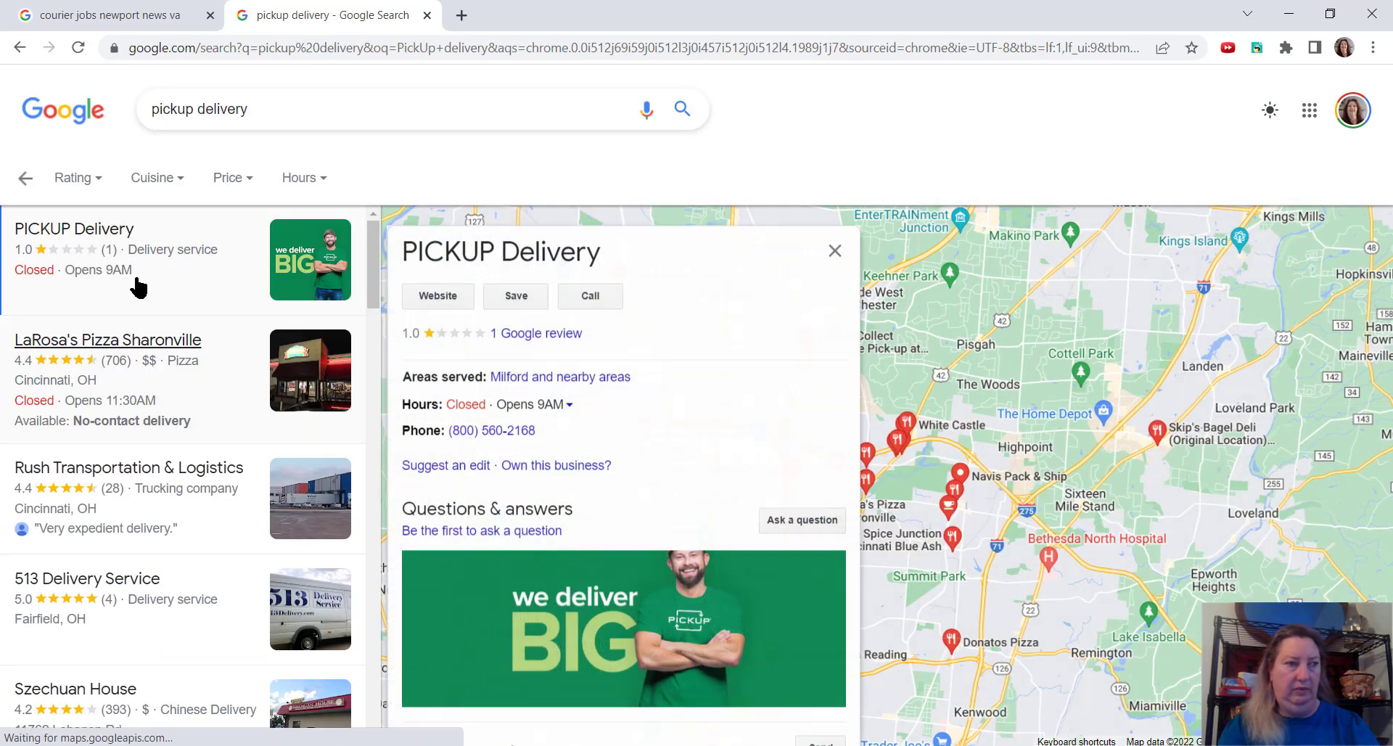
{"action": "left_click", "coordinate": [438, 283]}
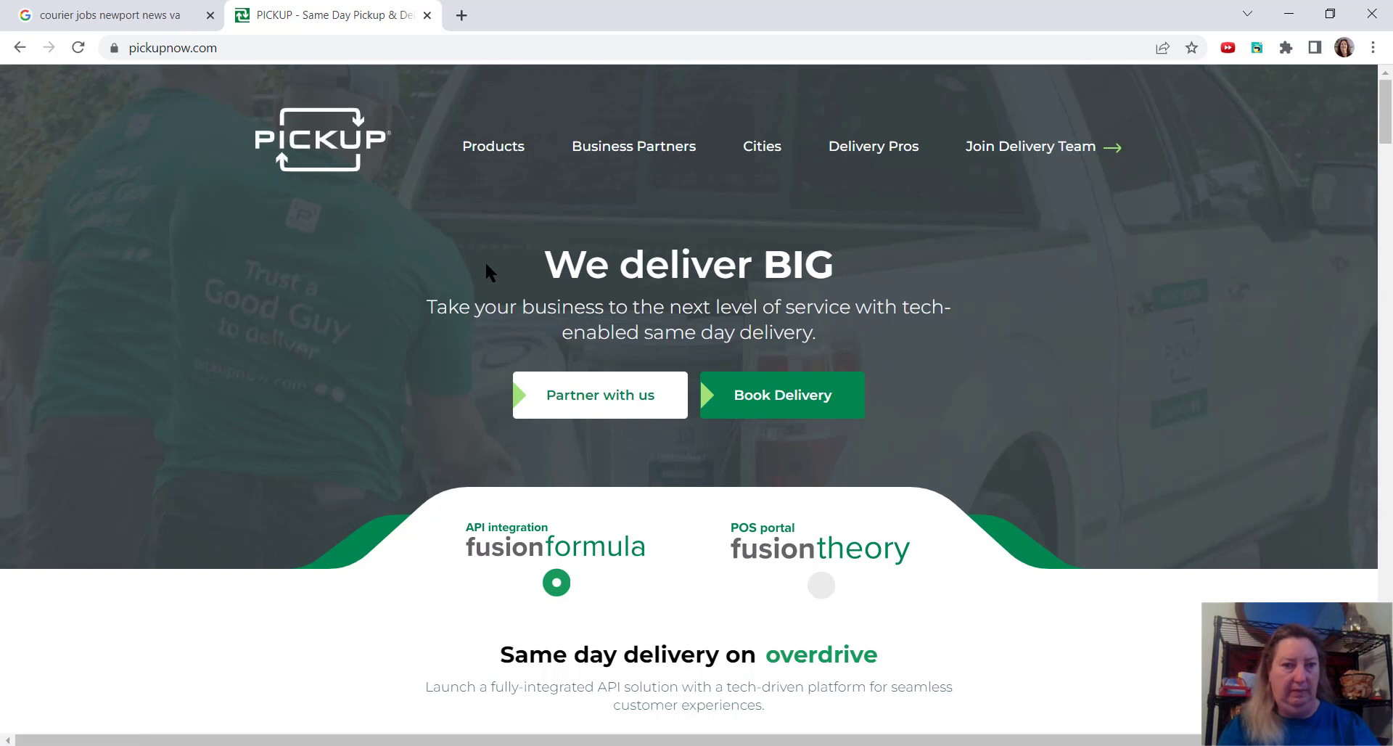
{"action": "scroll", "coordinate": [485, 259], "scroll_direction": "down", "scroll_amount": 1}
{"action": "scroll", "coordinate": [485, 260], "scroll_direction": "down", "scroll_amount": 3}
{"action": "scroll", "coordinate": [485, 260], "scroll_direction": "down", "scroll_amount": 2}
{"action": "scroll", "coordinate": [485, 271], "scroll_direction": "down", "scroll_amount": 3}
{"action": "scroll", "coordinate": [485, 271], "scroll_direction": "down", "scroll_amount": 1}
{"action": "scroll", "coordinate": [485, 271], "scroll_direction": "down", "scroll_amount": 2}
{"action": "scroll", "coordinate": [484, 271], "scroll_direction": "down", "scroll_amount": 3}
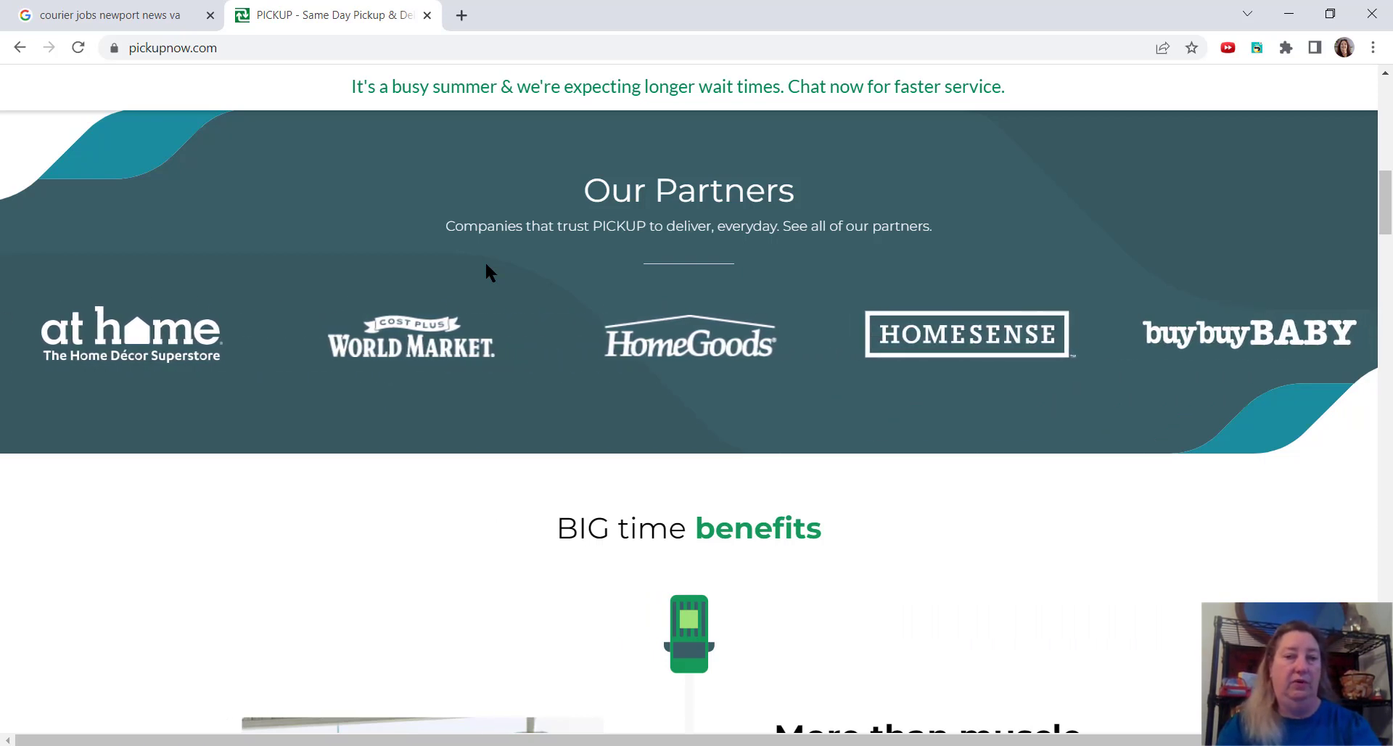
{"action": "scroll", "coordinate": [485, 260], "scroll_direction": "down", "scroll_amount": 4}
{"action": "scroll", "coordinate": [485, 260], "scroll_direction": "down", "scroll_amount": 4}
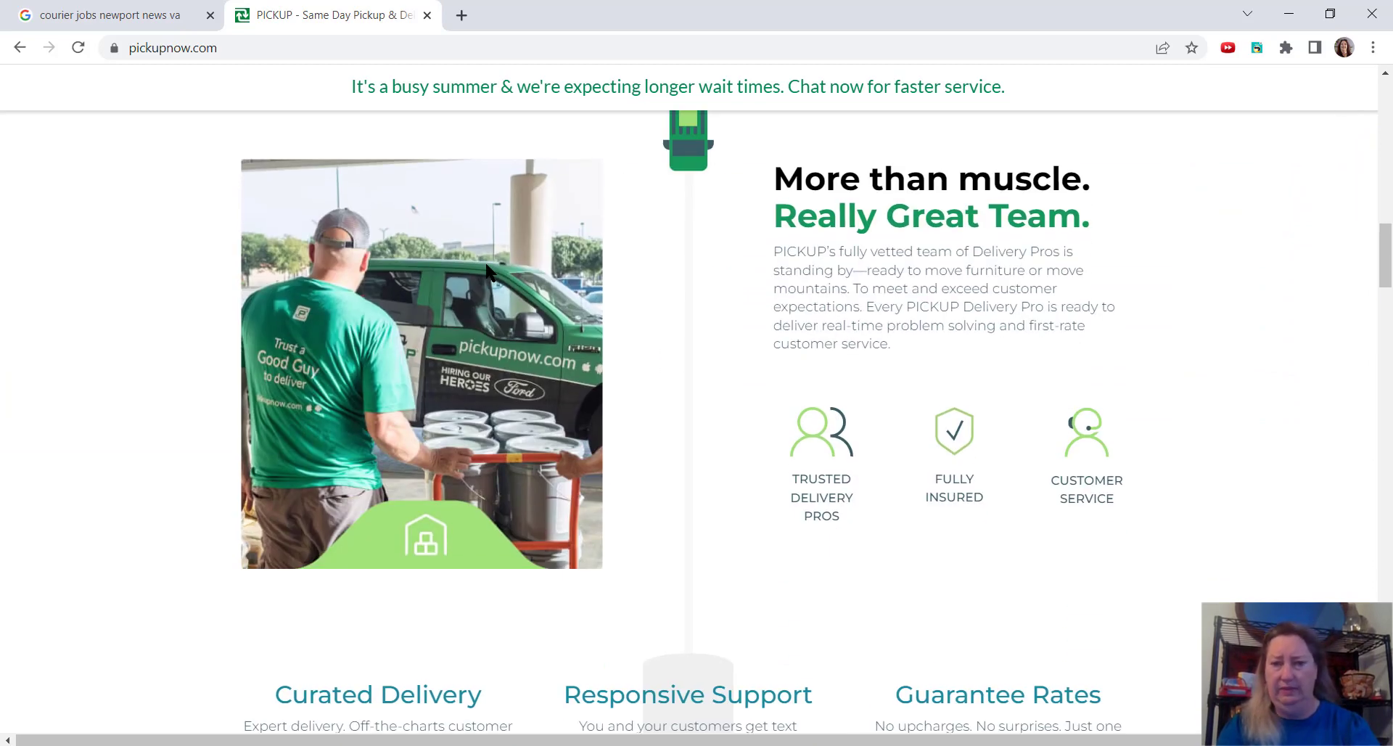
{"action": "scroll", "coordinate": [488, 272], "scroll_direction": "down", "scroll_amount": 3}
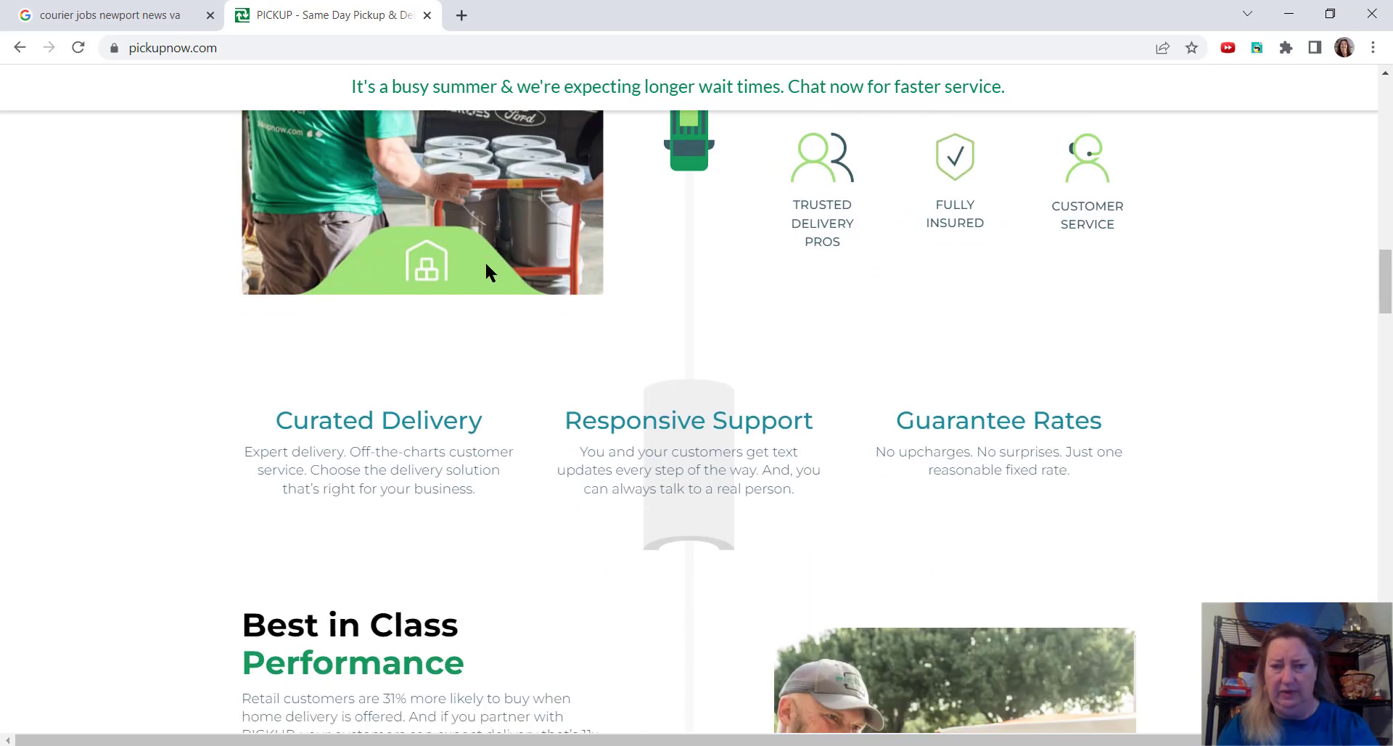
{"action": "scroll", "coordinate": [488, 272], "scroll_direction": "down", "scroll_amount": 3}
{"action": "scroll", "coordinate": [487, 273], "scroll_direction": "down", "scroll_amount": 2}
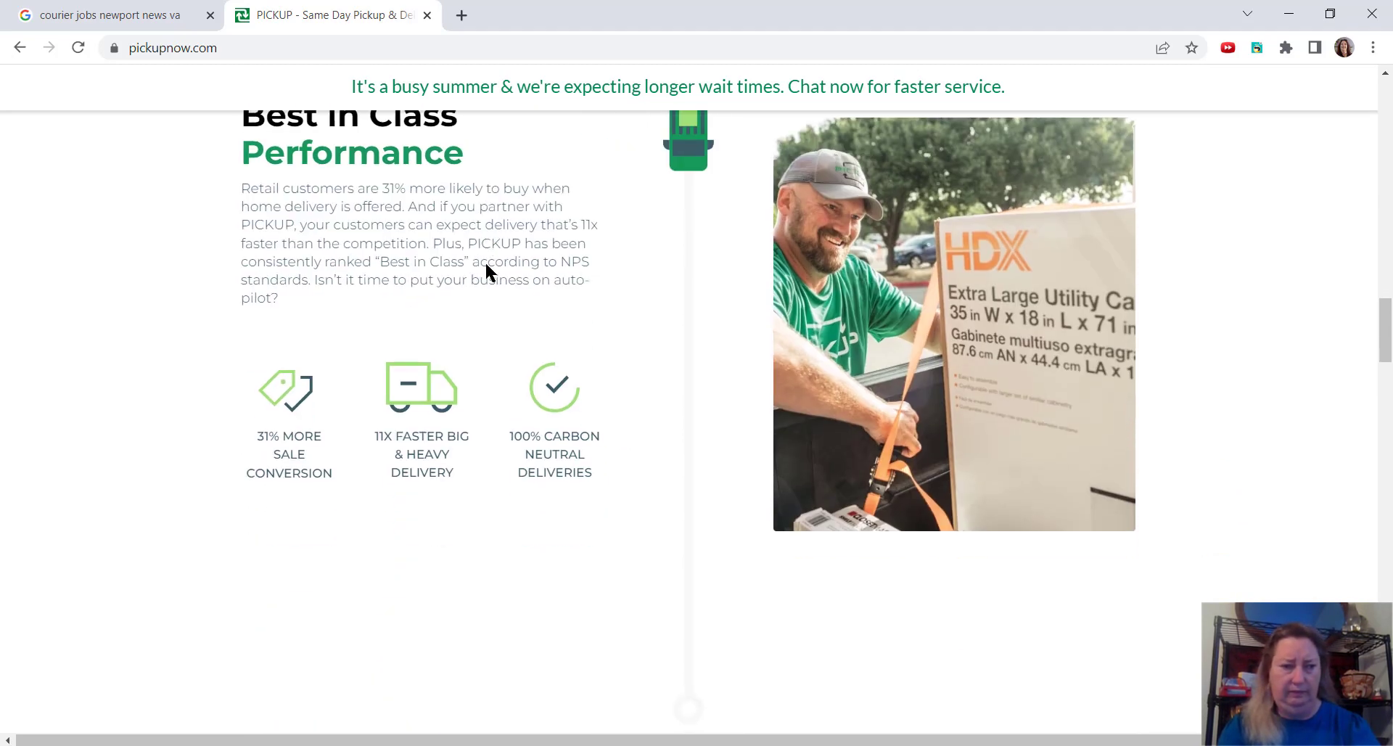
{"action": "scroll", "coordinate": [488, 272], "scroll_direction": "down", "scroll_amount": 1}
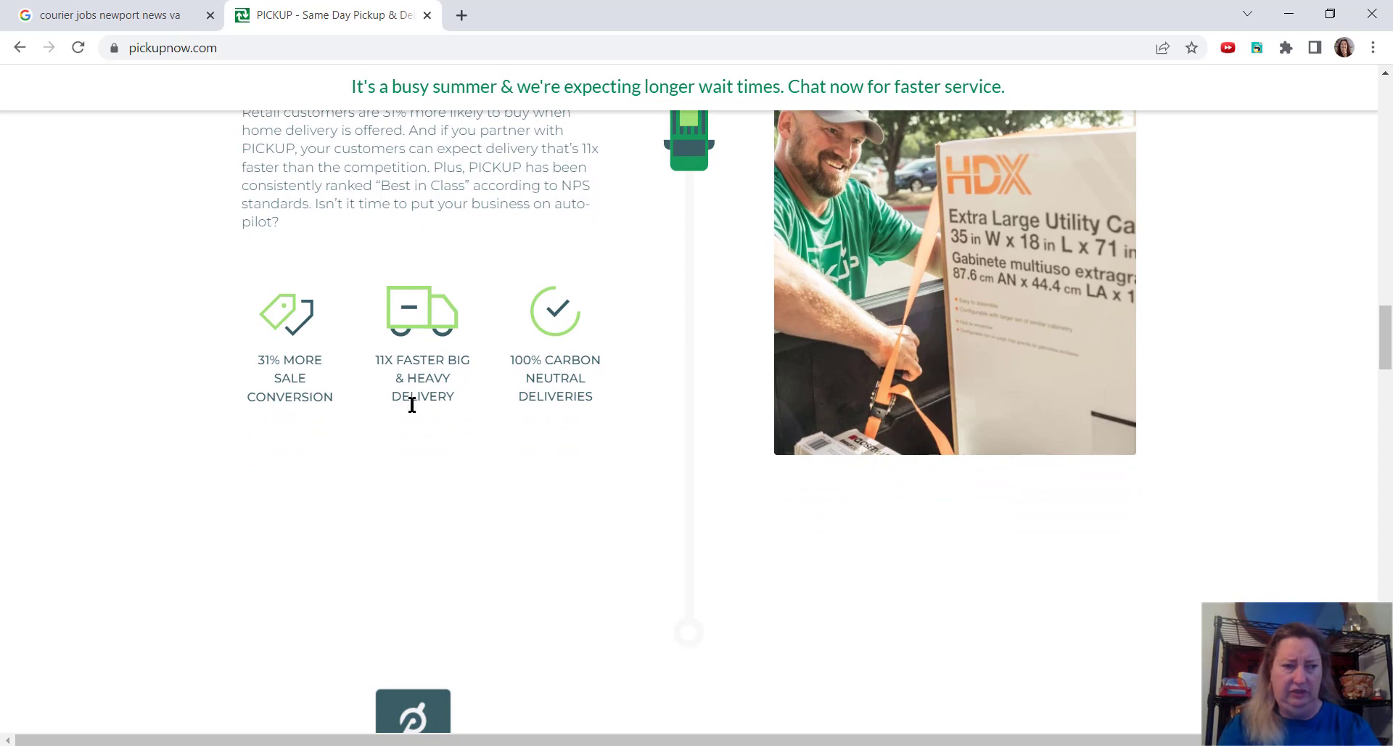
{"action": "scroll", "coordinate": [368, 414], "scroll_direction": "down", "scroll_amount": 4}
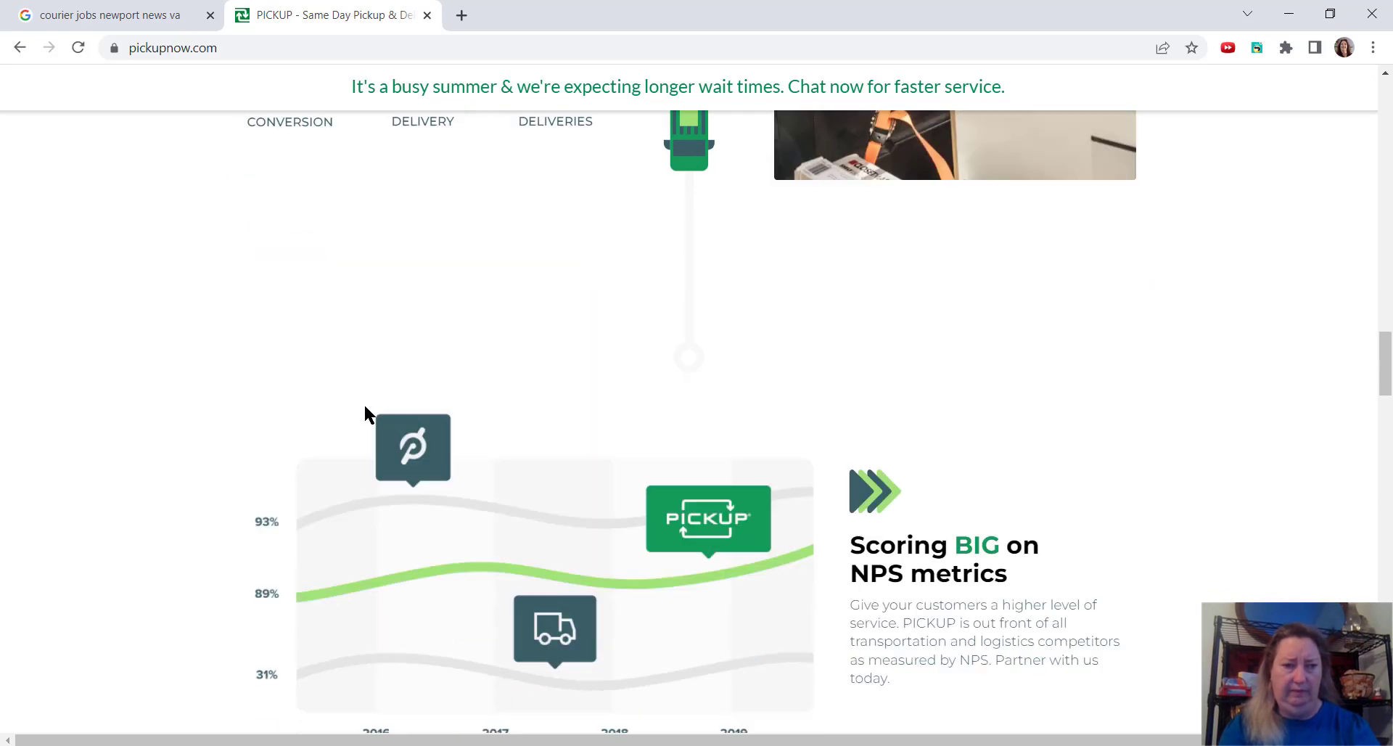
{"action": "scroll", "coordinate": [368, 414], "scroll_direction": "down", "scroll_amount": 3}
{"action": "scroll", "coordinate": [368, 415], "scroll_direction": "down", "scroll_amount": 3}
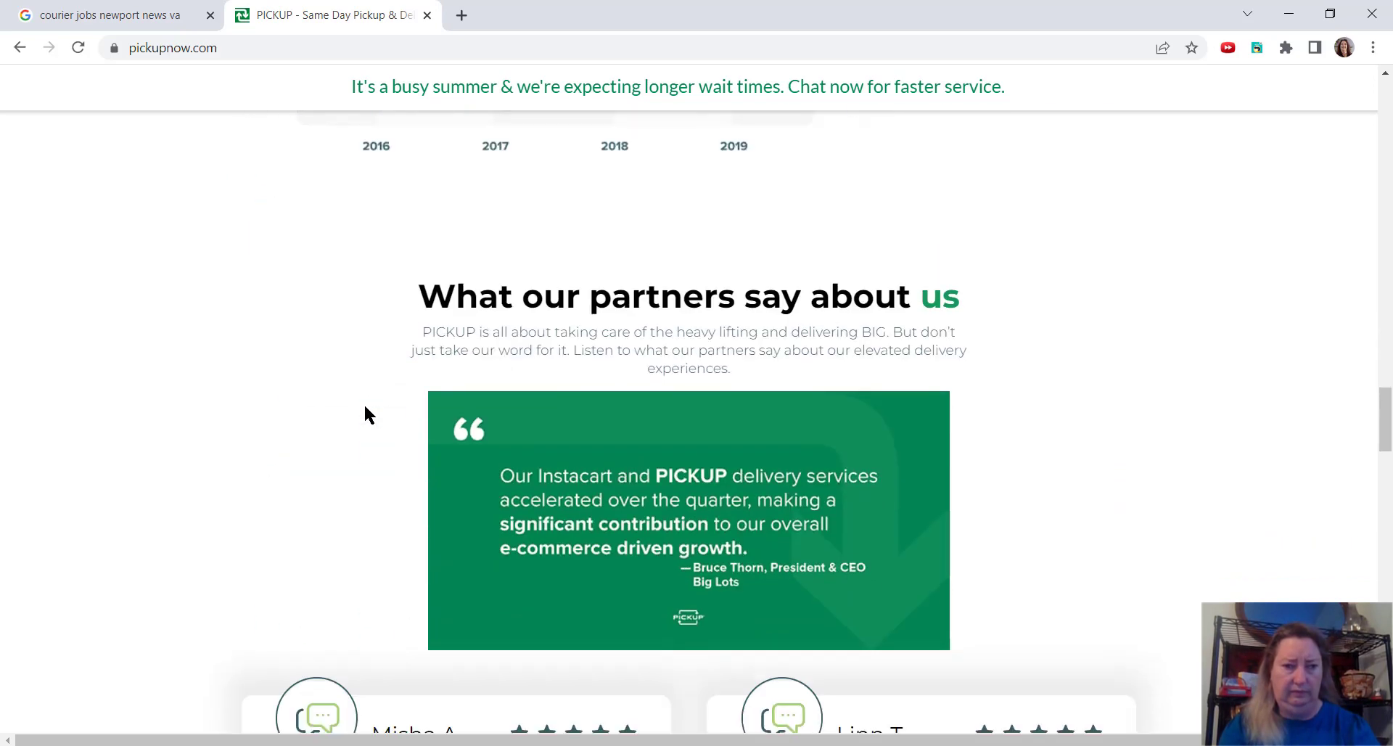
{"action": "scroll", "coordinate": [368, 414], "scroll_direction": "down", "scroll_amount": 4}
{"action": "scroll", "coordinate": [368, 414], "scroll_direction": "down", "scroll_amount": 5}
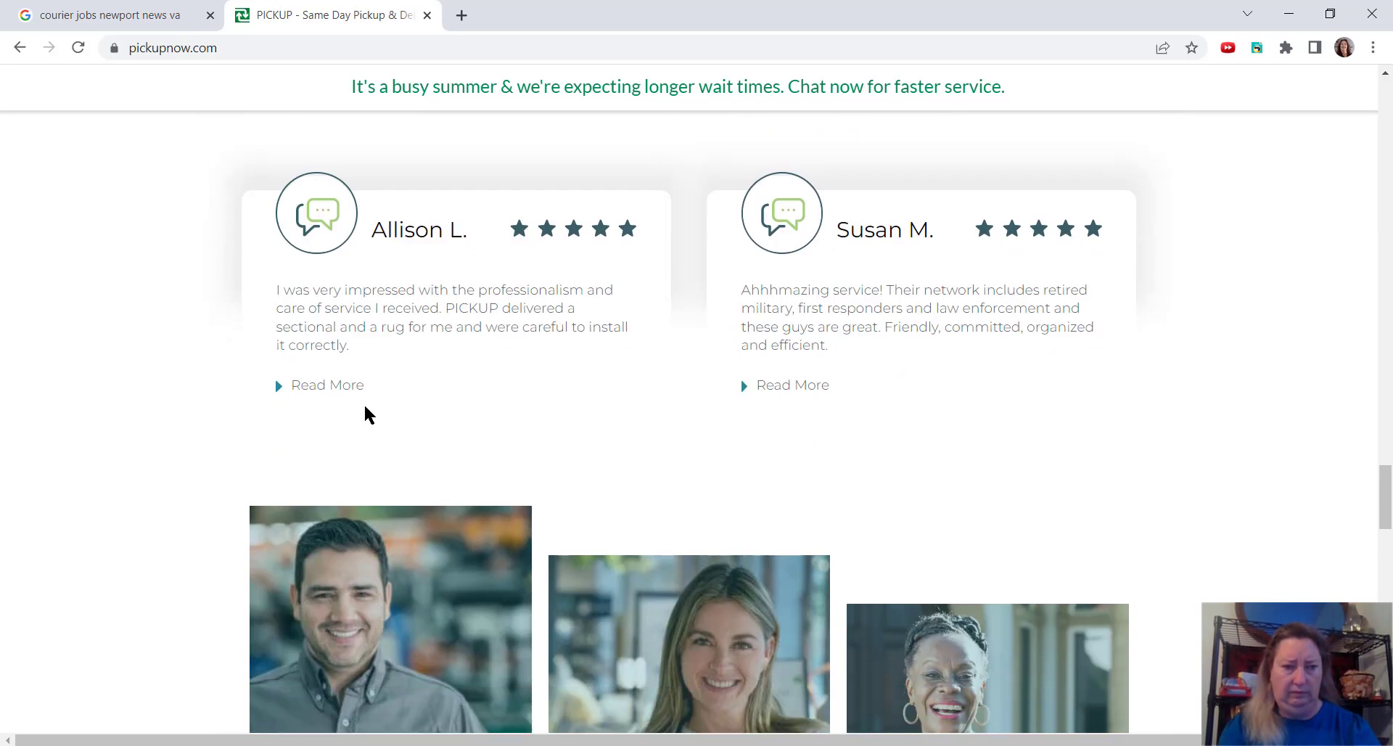
{"action": "scroll", "coordinate": [368, 415], "scroll_direction": "down", "scroll_amount": 4}
{"action": "scroll", "coordinate": [368, 415], "scroll_direction": "down", "scroll_amount": 5}
{"action": "scroll", "coordinate": [364, 413], "scroll_direction": "down", "scroll_amount": 1}
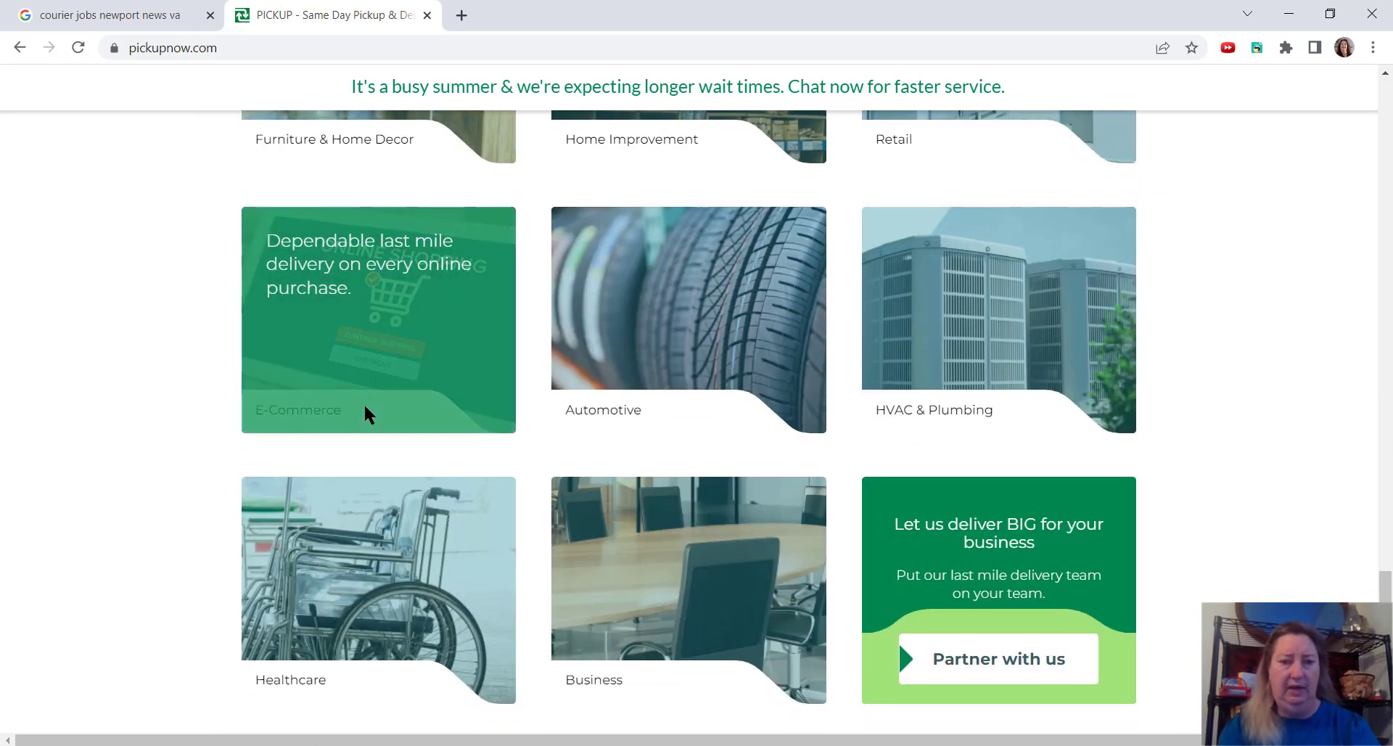
{"action": "scroll", "coordinate": [364, 413], "scroll_direction": "down", "scroll_amount": 3}
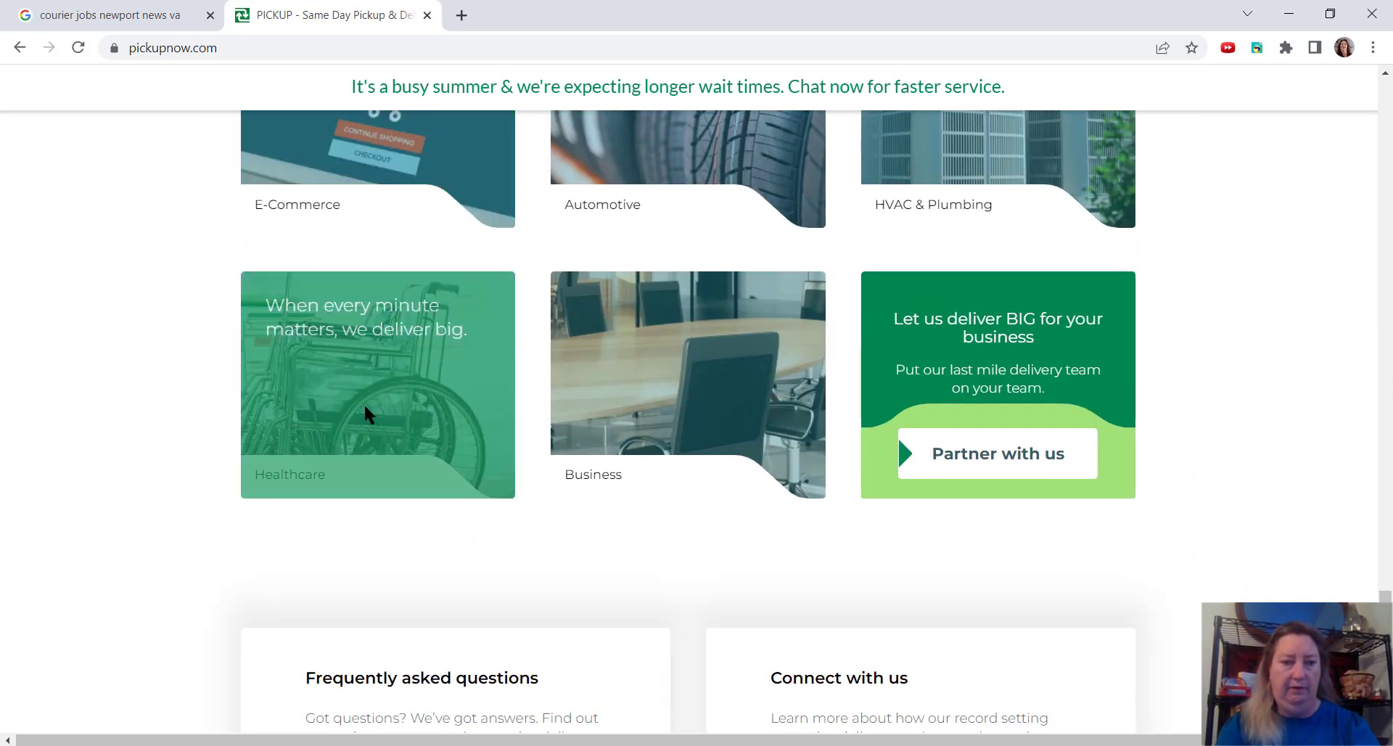
{"action": "scroll", "coordinate": [368, 415], "scroll_direction": "down", "scroll_amount": 3}
{"action": "scroll", "coordinate": [368, 415], "scroll_direction": "down", "scroll_amount": 4}
{"action": "scroll", "coordinate": [368, 414], "scroll_direction": "down", "scroll_amount": 2}
{"action": "scroll", "coordinate": [367, 415], "scroll_direction": "down", "scroll_amount": 2}
{"action": "scroll", "coordinate": [368, 414], "scroll_direction": "down", "scroll_amount": 2}
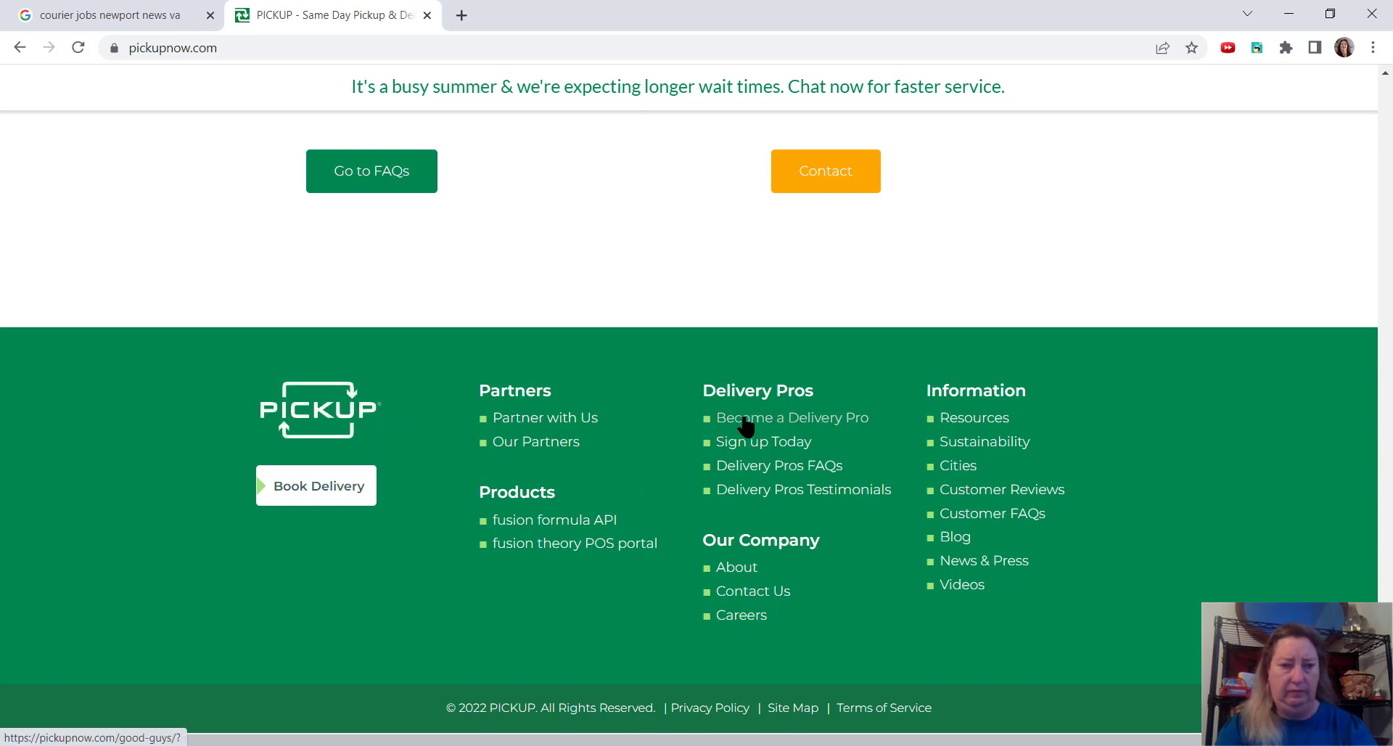
View the Delivery Pros FAQs and expand 'What equipment will I need?'.
{"action": "left_click", "coordinate": [732, 465]}
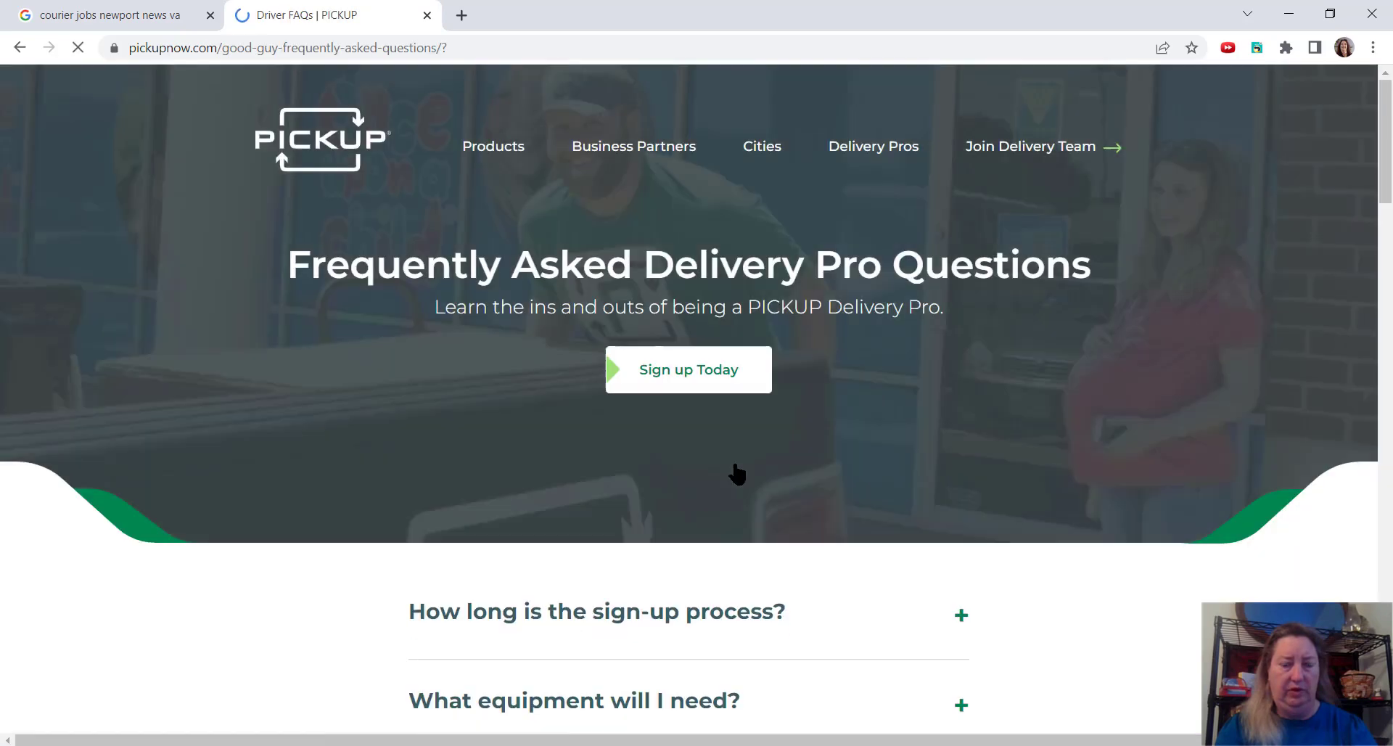
{"action": "scroll", "coordinate": [331, 357], "scroll_direction": "down", "scroll_amount": 3}
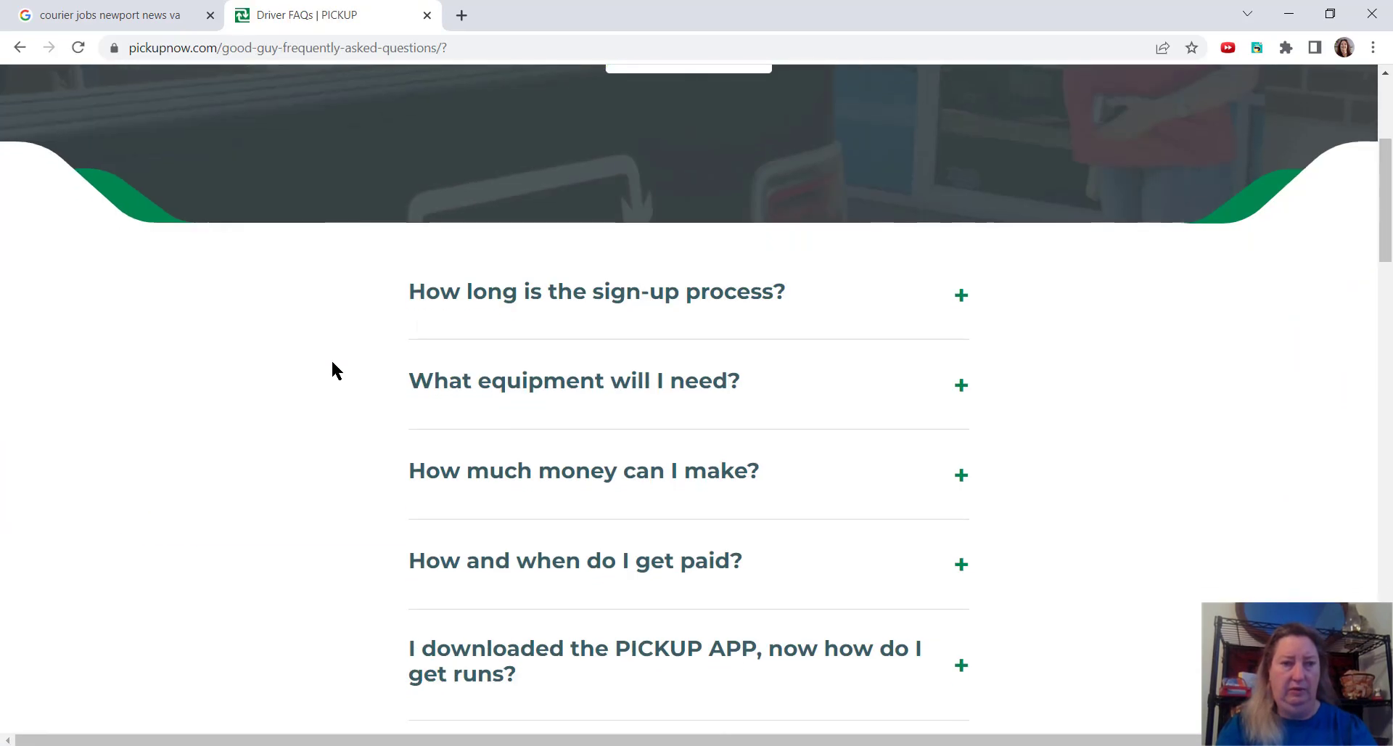
{"action": "scroll", "coordinate": [330, 358], "scroll_direction": "down", "scroll_amount": 1}
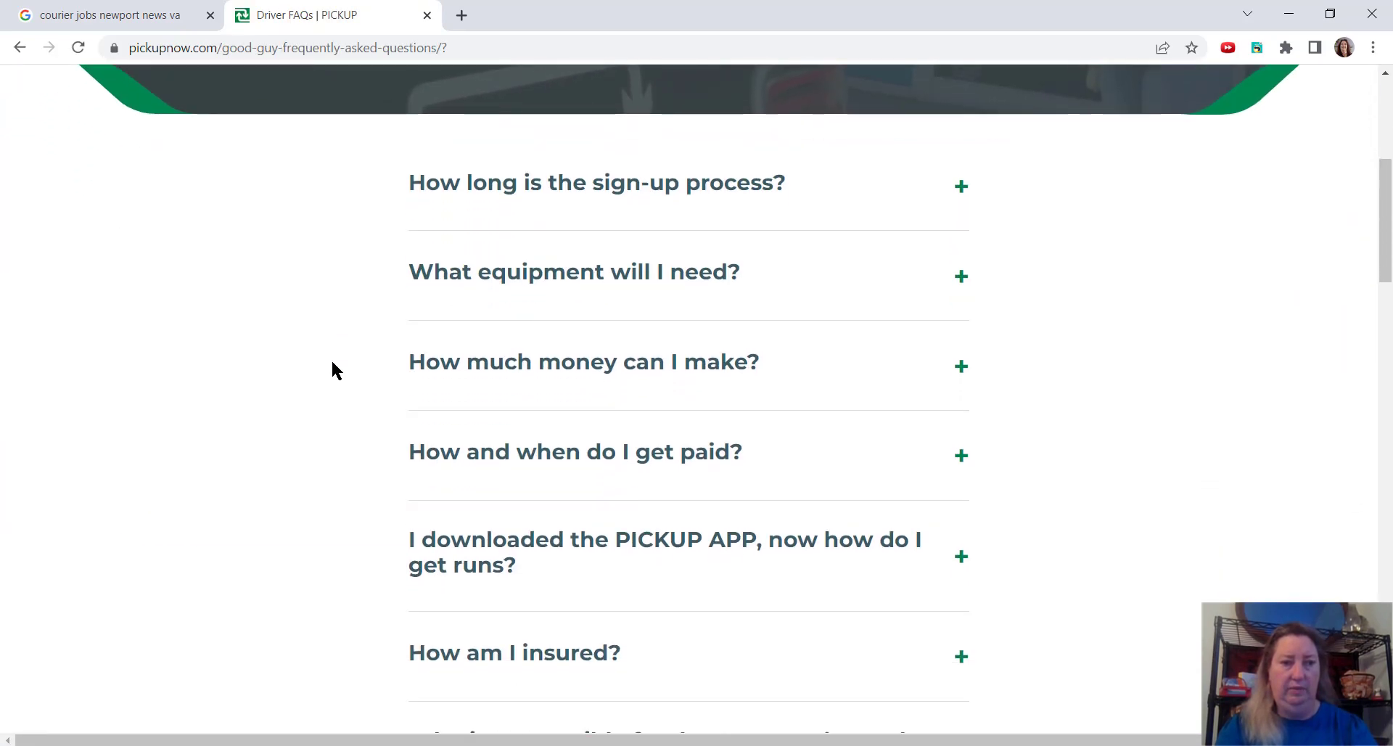
{"action": "left_click", "coordinate": [960, 277]}
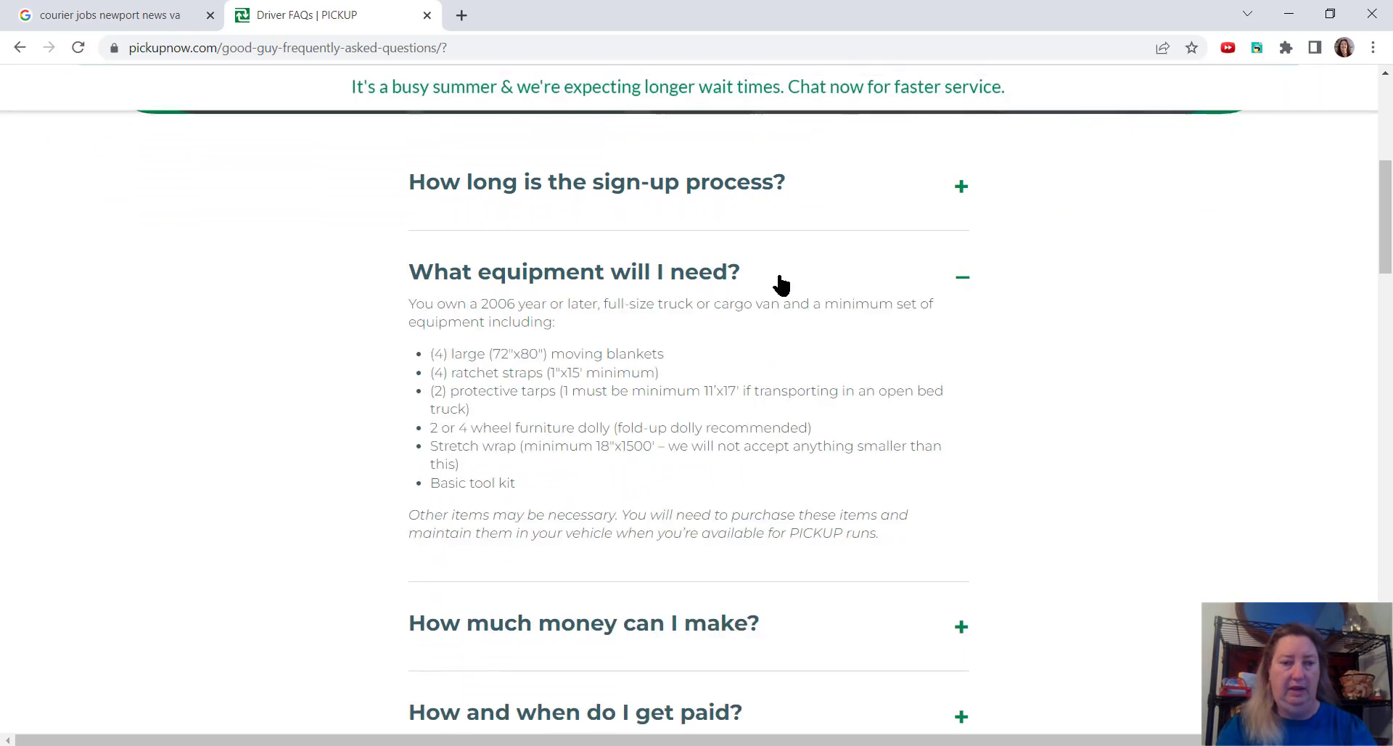
{"action": "scroll", "coordinate": [303, 295], "scroll_direction": "down", "scroll_amount": 2}
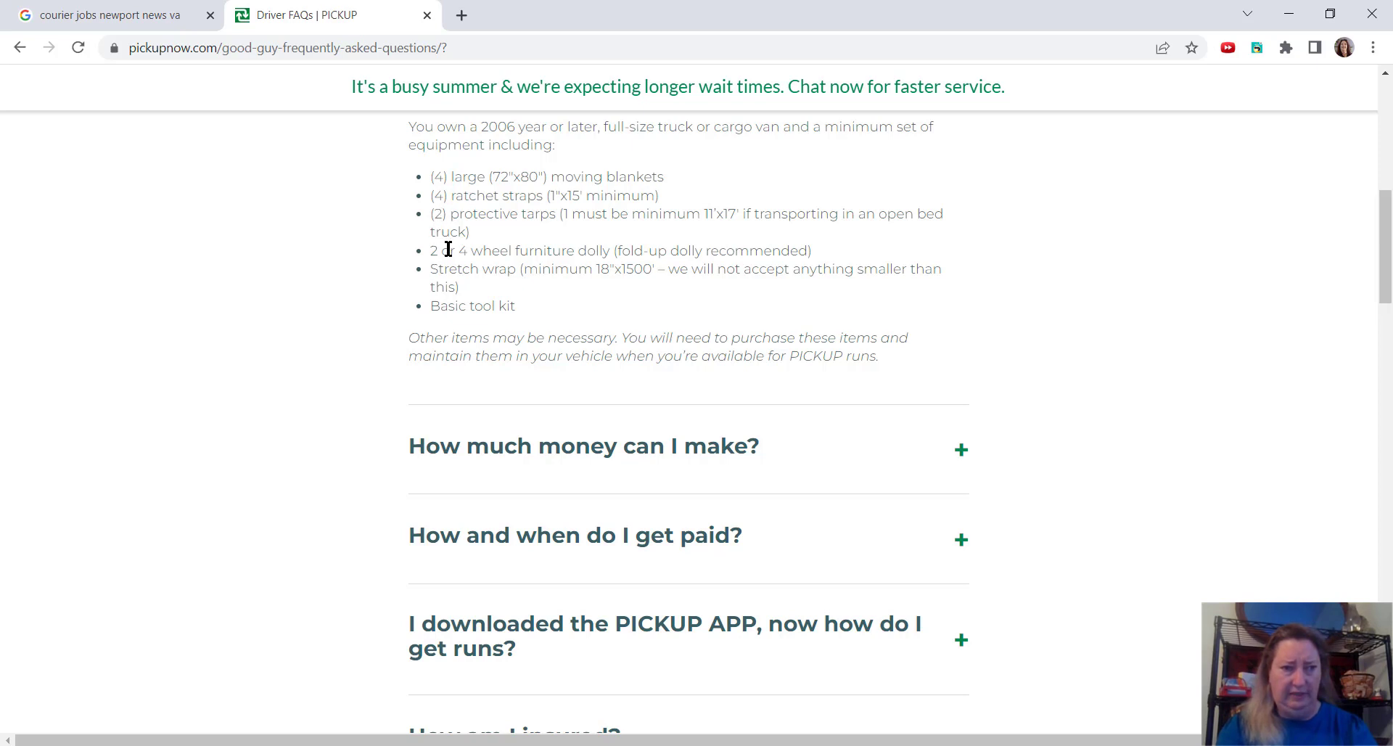
{"action": "scroll", "coordinate": [447, 251], "scroll_direction": "up", "scroll_amount": 1}
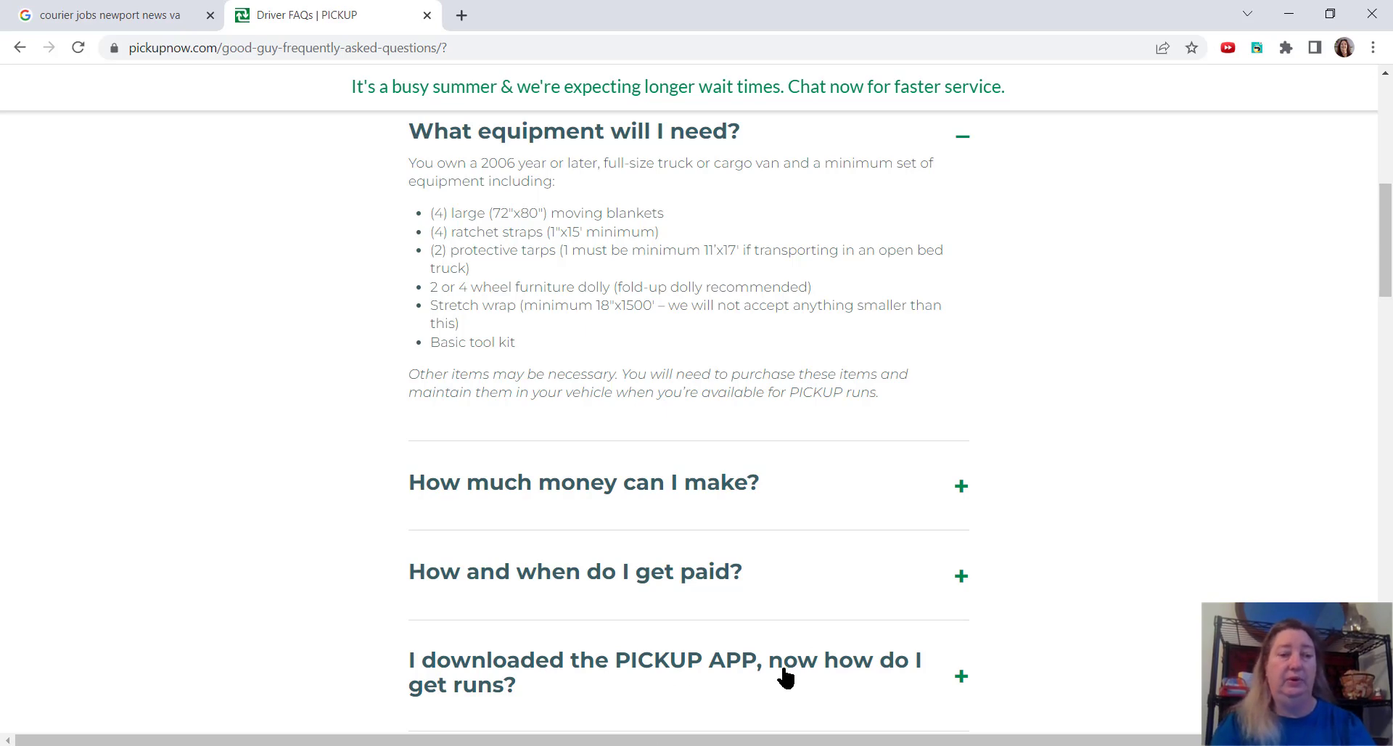
{"action": "scroll", "coordinate": [249, 461], "scroll_direction": "up", "scroll_amount": 2}
{"action": "scroll", "coordinate": [250, 461], "scroll_direction": "up", "scroll_amount": 8}
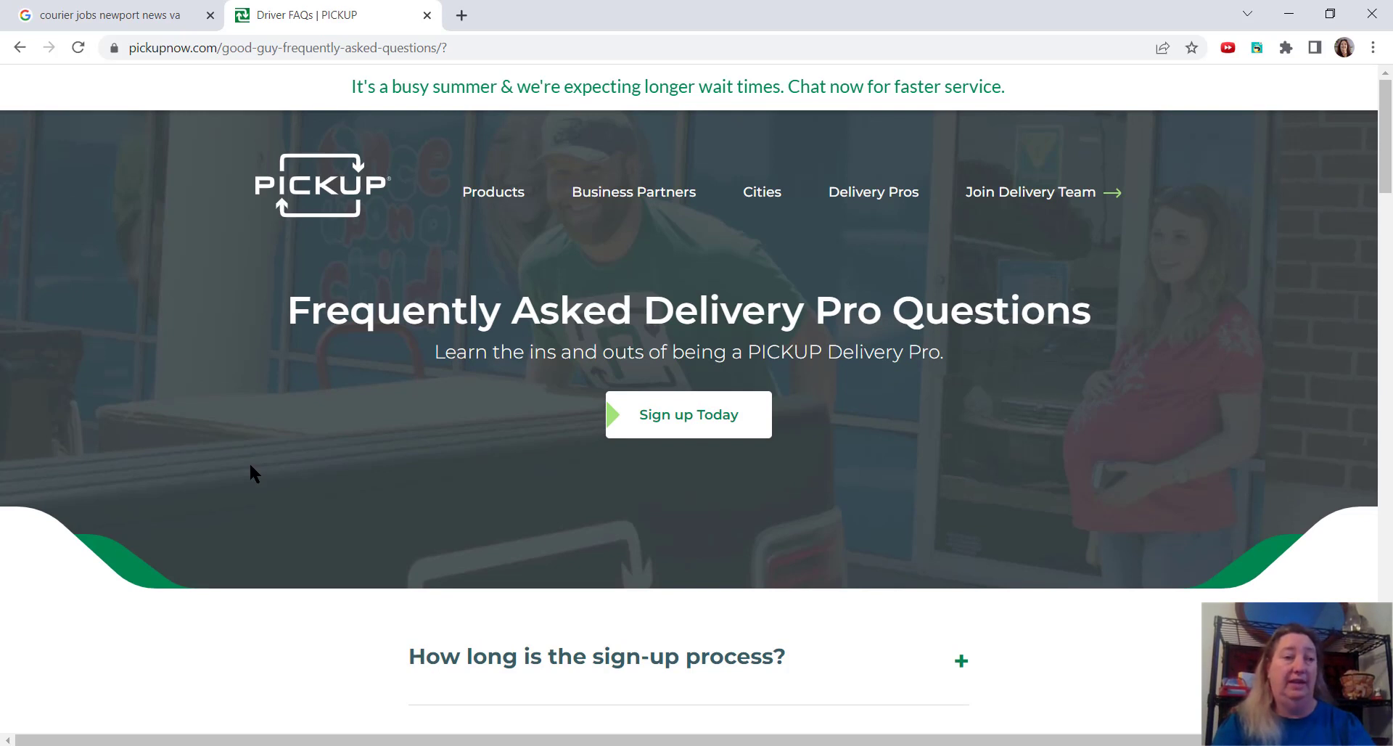
Return to the courier jobs results and view Pyramid Healthcare's Driver - Full Time highlights.
{"action": "left_click", "coordinate": [120, 14]}
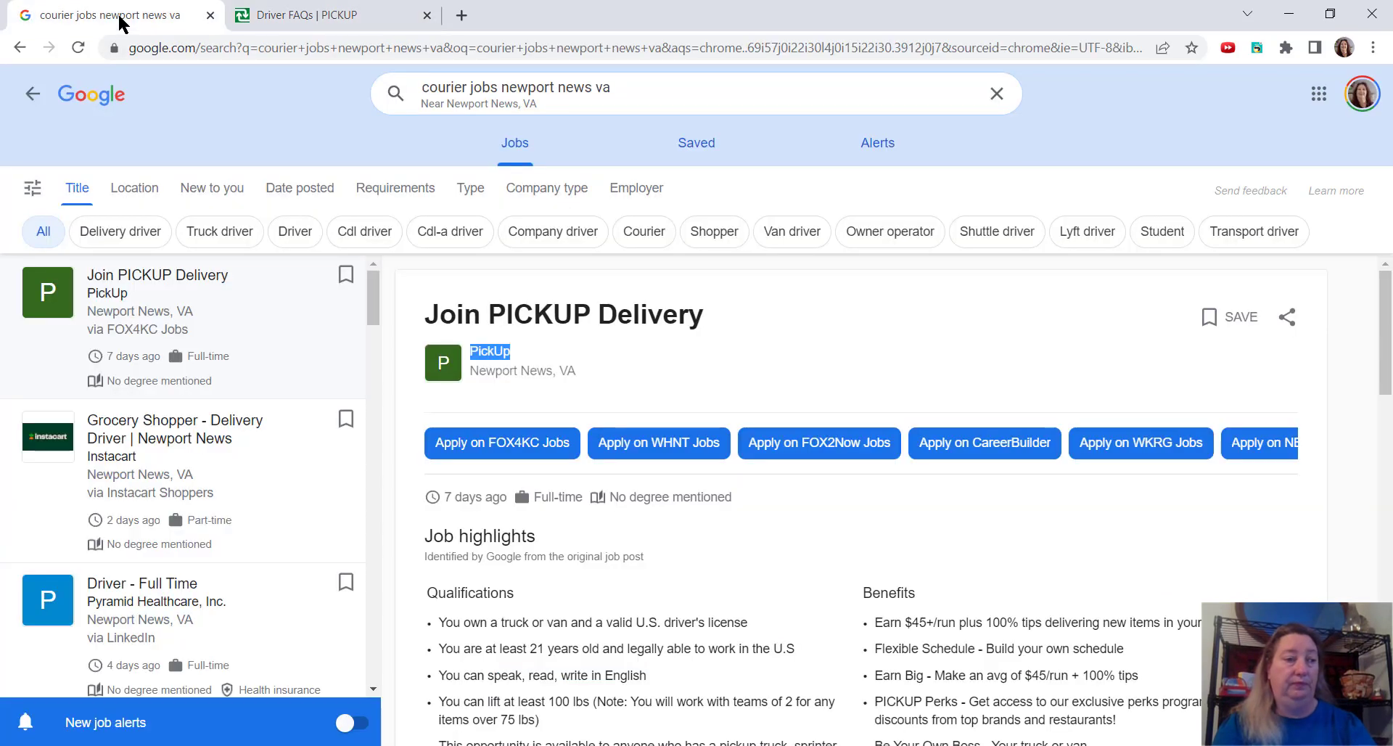
{"action": "scroll", "coordinate": [260, 417], "scroll_direction": "down", "scroll_amount": 2}
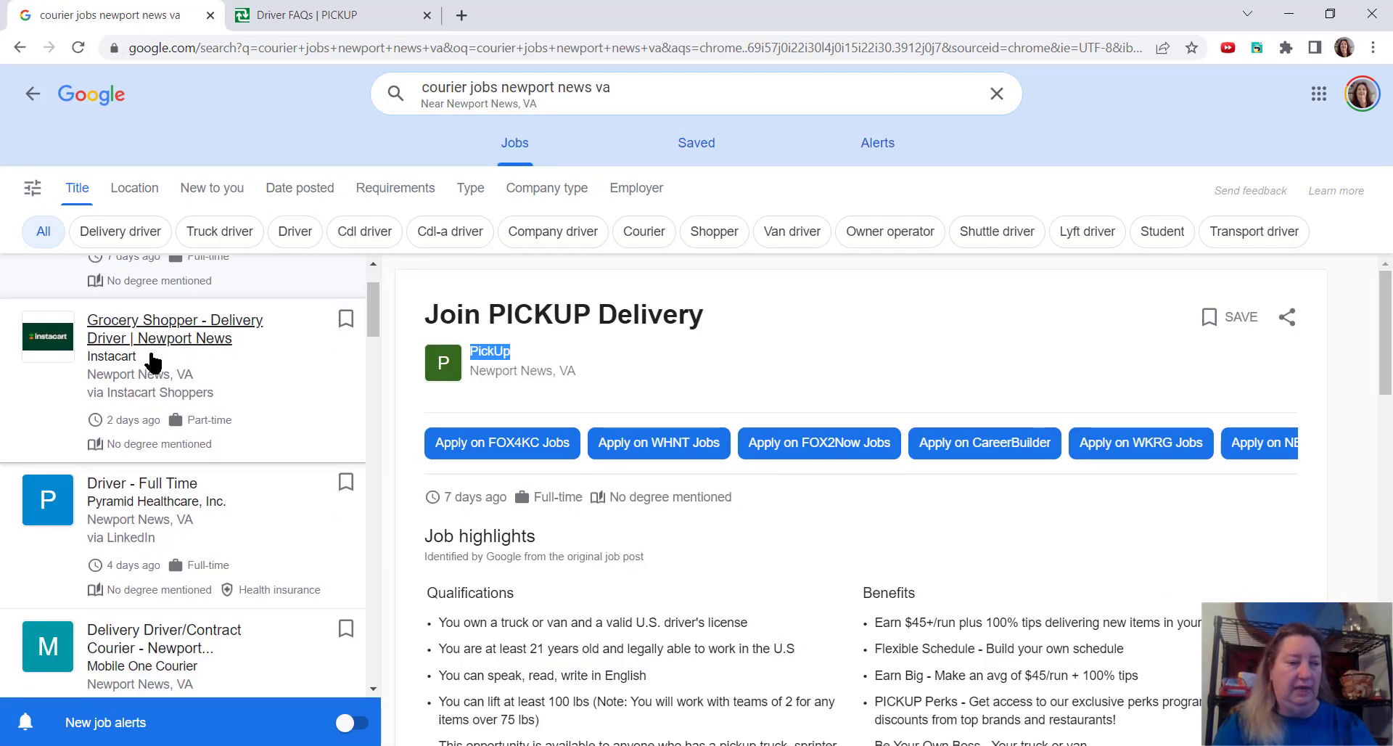
{"action": "scroll", "coordinate": [152, 363], "scroll_direction": "down", "scroll_amount": 2}
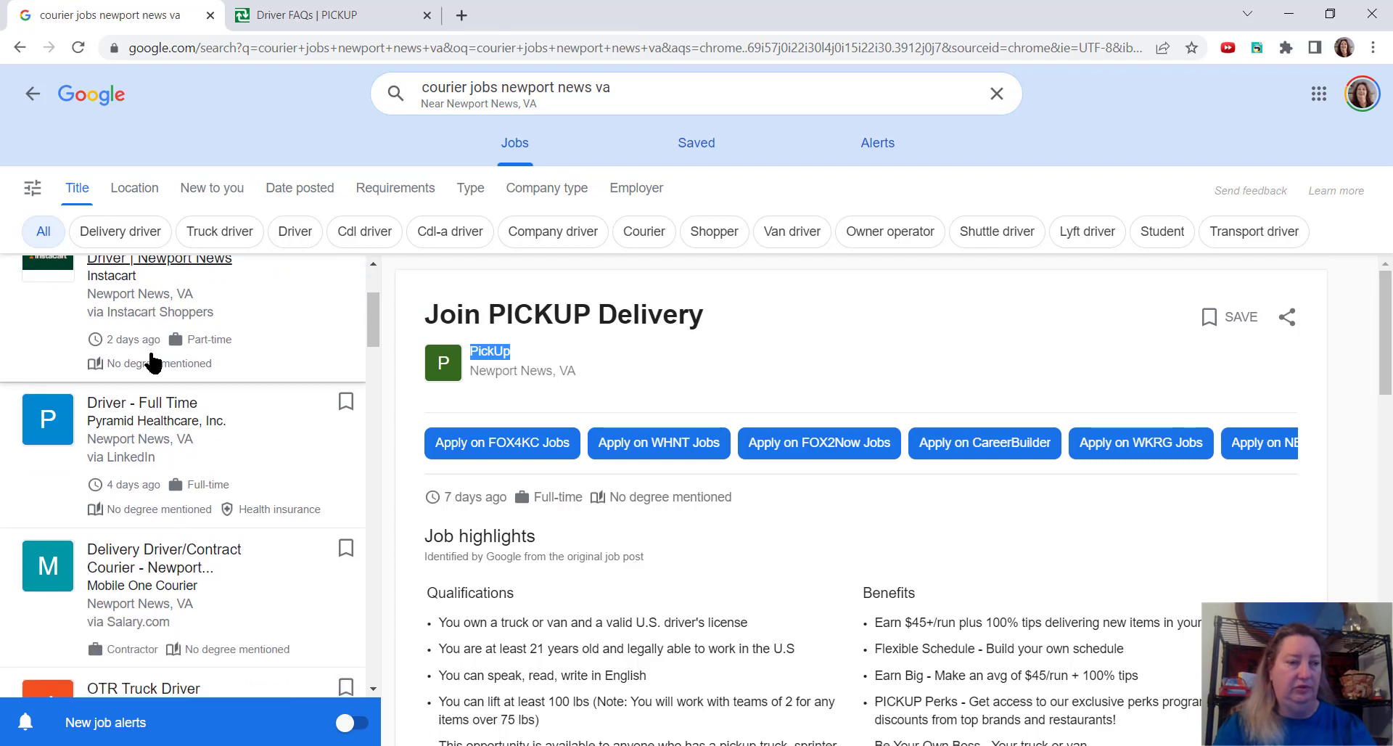
{"action": "scroll", "coordinate": [153, 363], "scroll_direction": "down", "scroll_amount": 1}
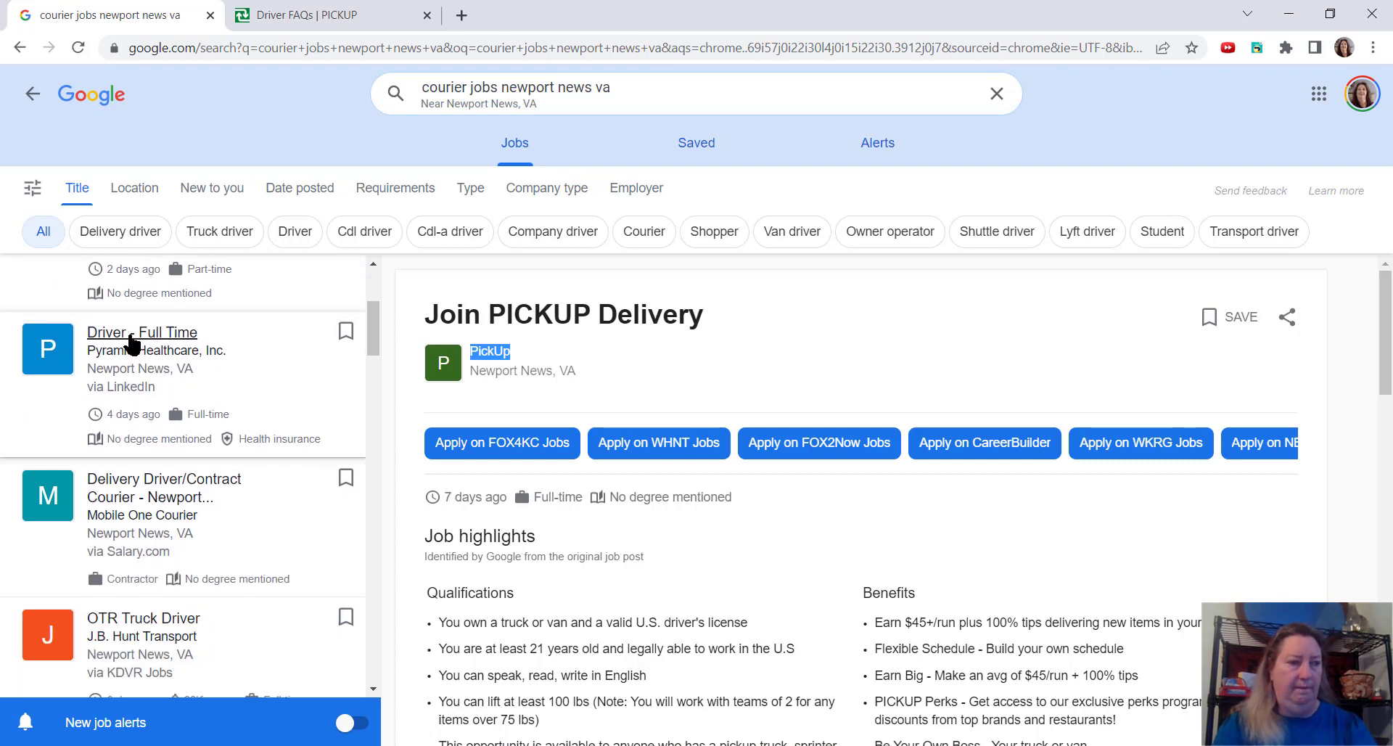
{"action": "left_click", "coordinate": [130, 339]}
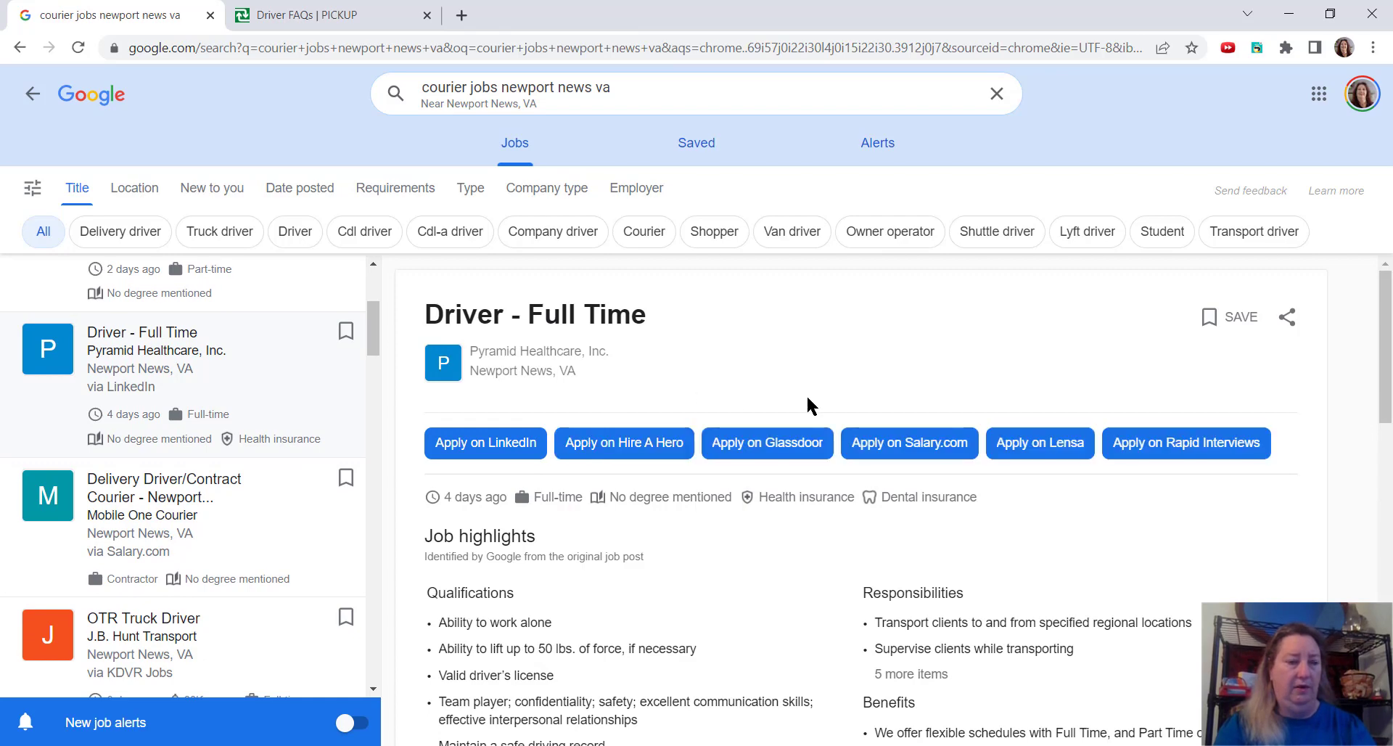
{"action": "scroll", "coordinate": [811, 404], "scroll_direction": "down", "scroll_amount": 1}
{"action": "scroll", "coordinate": [811, 404], "scroll_direction": "down", "scroll_amount": 2}
{"action": "scroll", "coordinate": [812, 404], "scroll_direction": "down", "scroll_amount": 1}
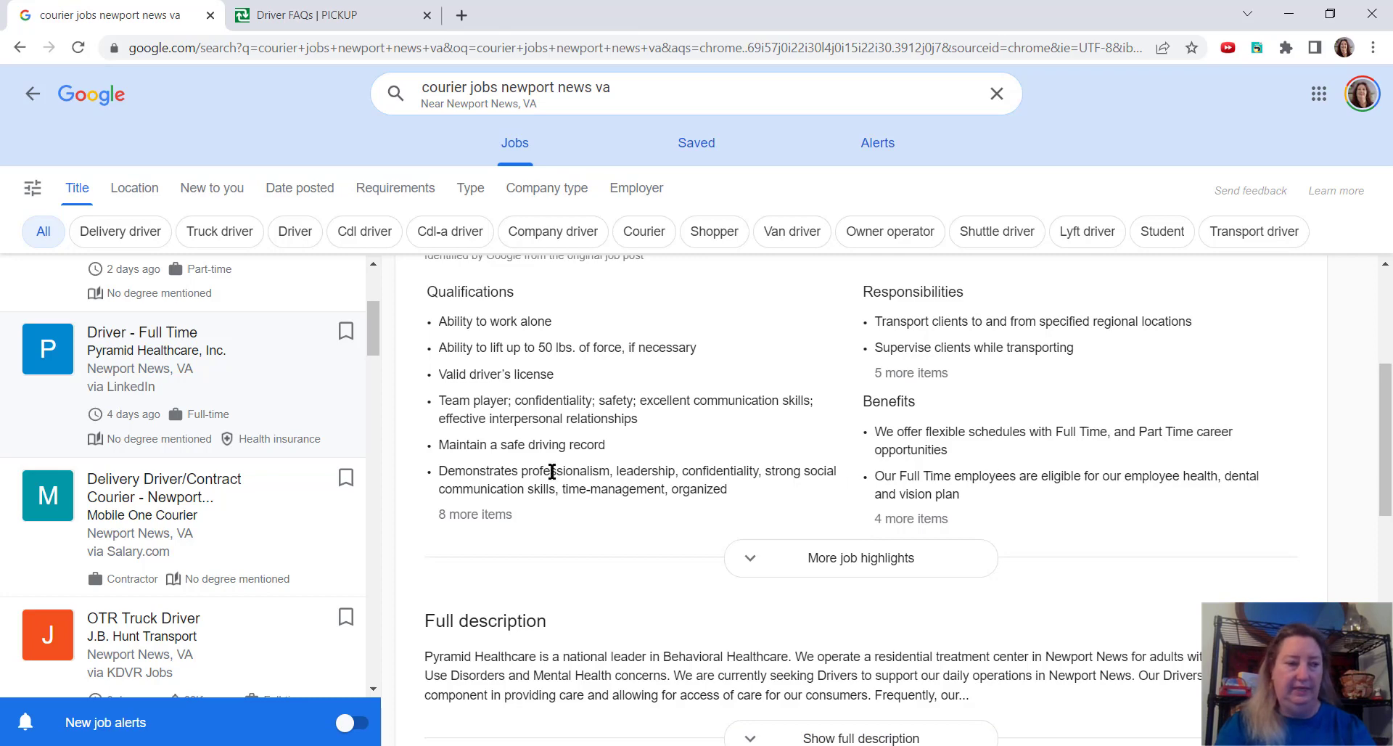
View Mobile One Courier's contract courier listing, then McCormick Paints' Delivery Driver highlights.
{"action": "left_click", "coordinate": [138, 484]}
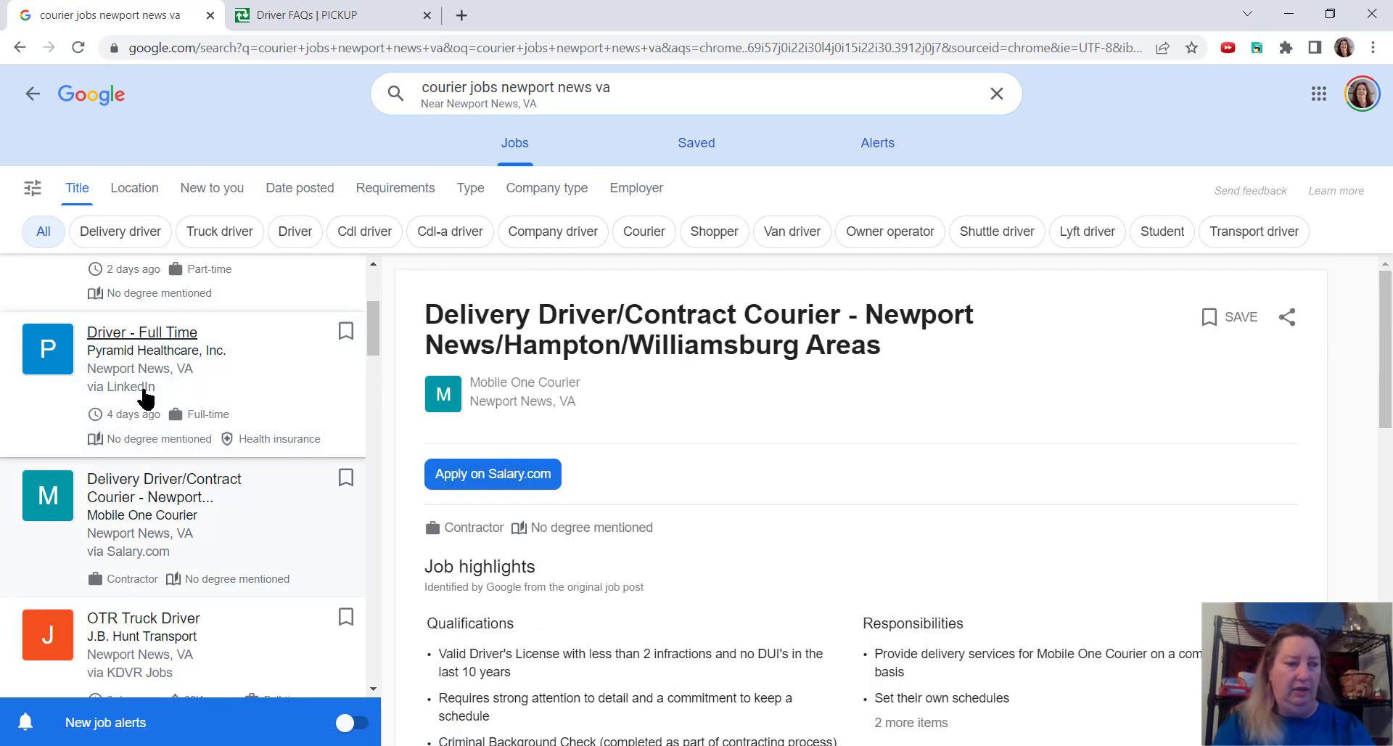
{"action": "scroll", "coordinate": [142, 398], "scroll_direction": "down", "scroll_amount": 3}
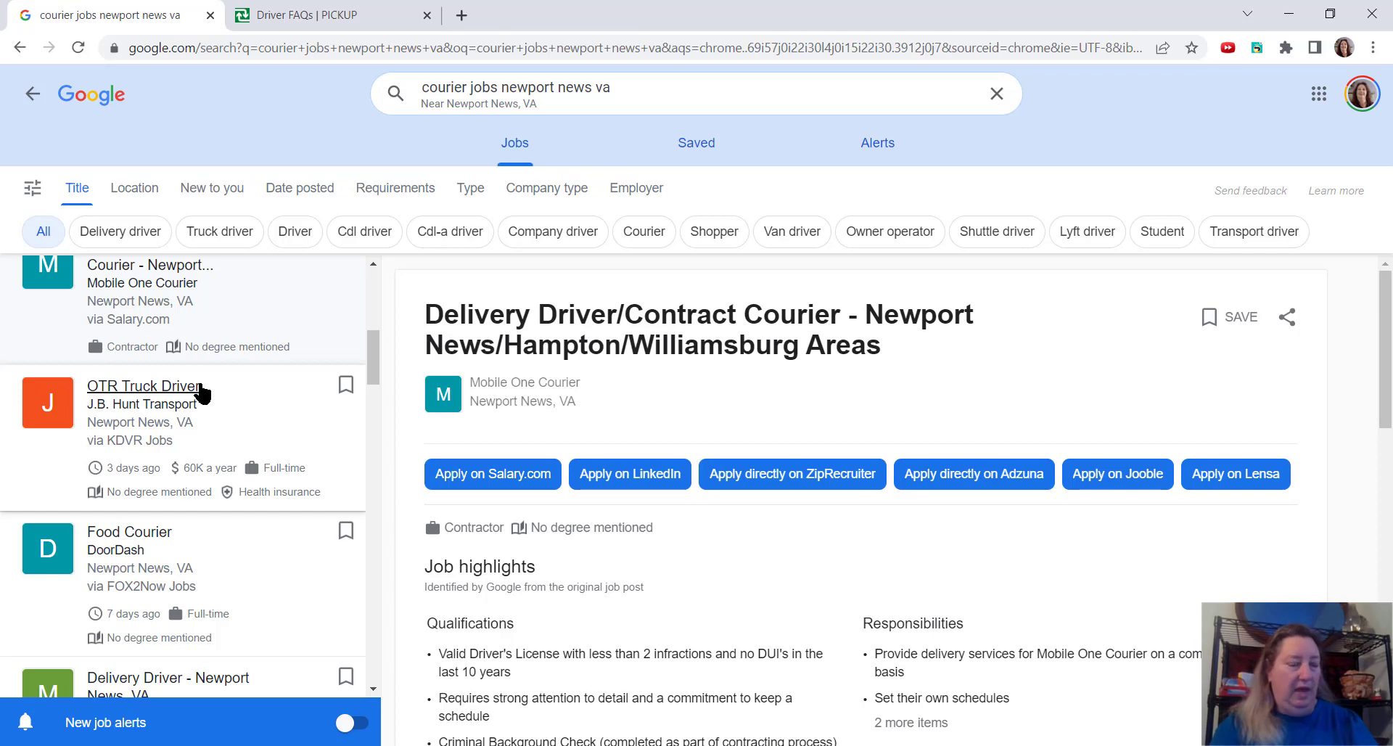
{"action": "scroll", "coordinate": [202, 392], "scroll_direction": "down", "scroll_amount": 2}
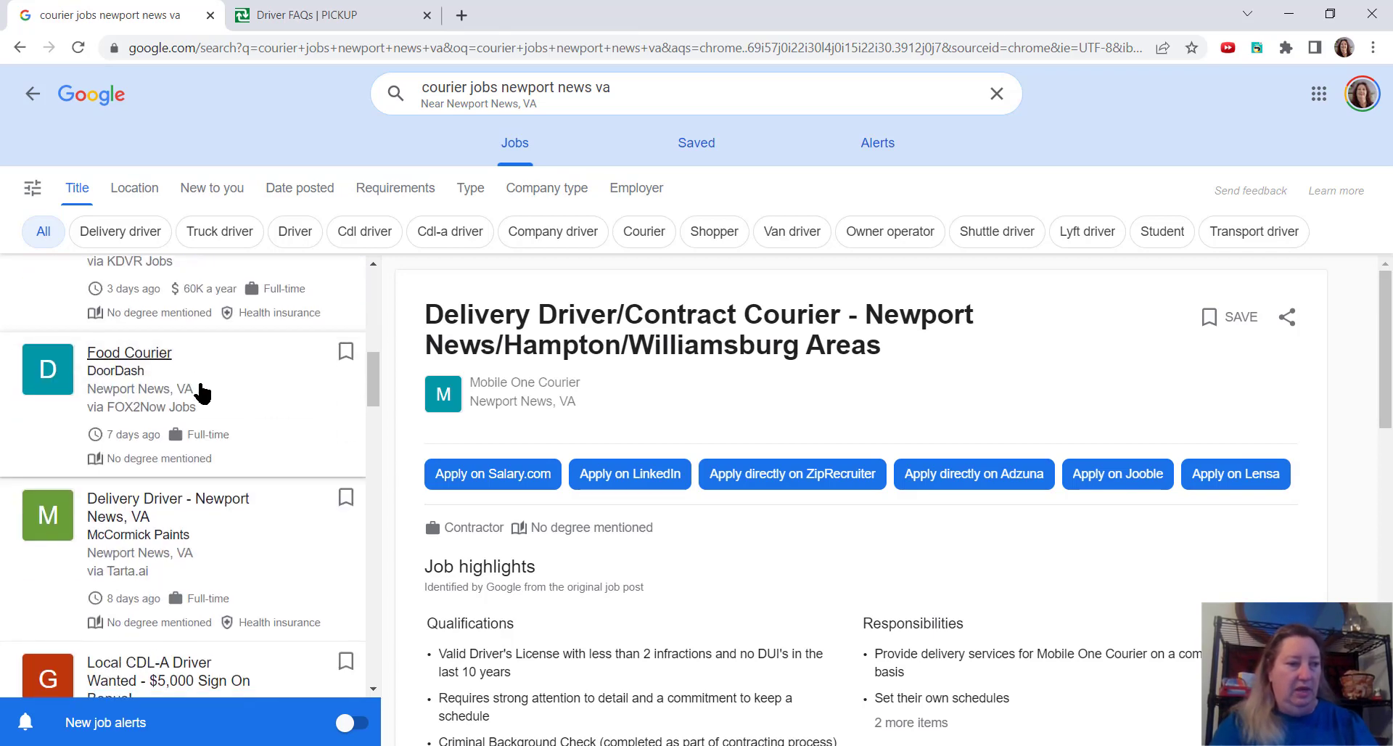
{"action": "scroll", "coordinate": [202, 393], "scroll_direction": "down", "scroll_amount": 1}
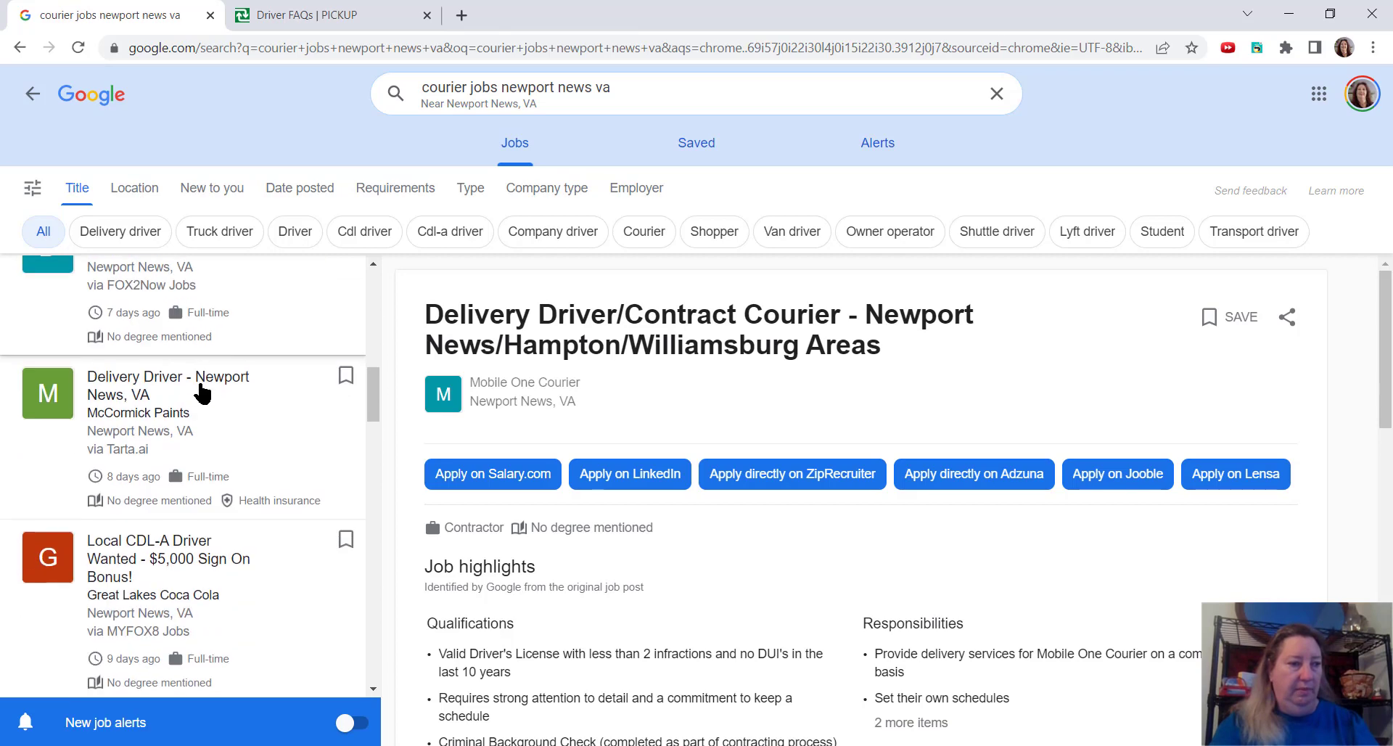
{"action": "left_click", "coordinate": [130, 382]}
{"action": "scroll", "coordinate": [788, 460], "scroll_direction": "down", "scroll_amount": 3}
{"action": "scroll", "coordinate": [788, 460], "scroll_direction": "down", "scroll_amount": 1}
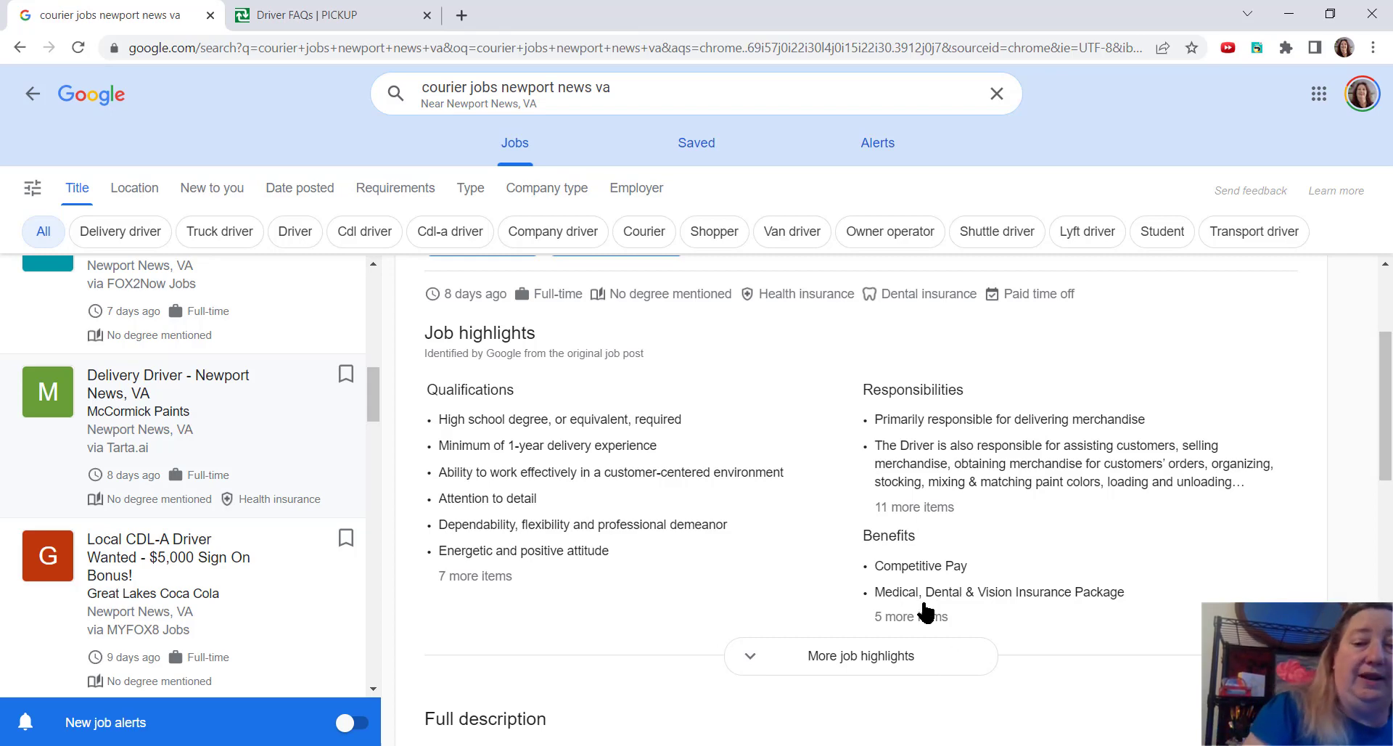
{"action": "scroll", "coordinate": [209, 423], "scroll_direction": "down", "scroll_amount": 1}
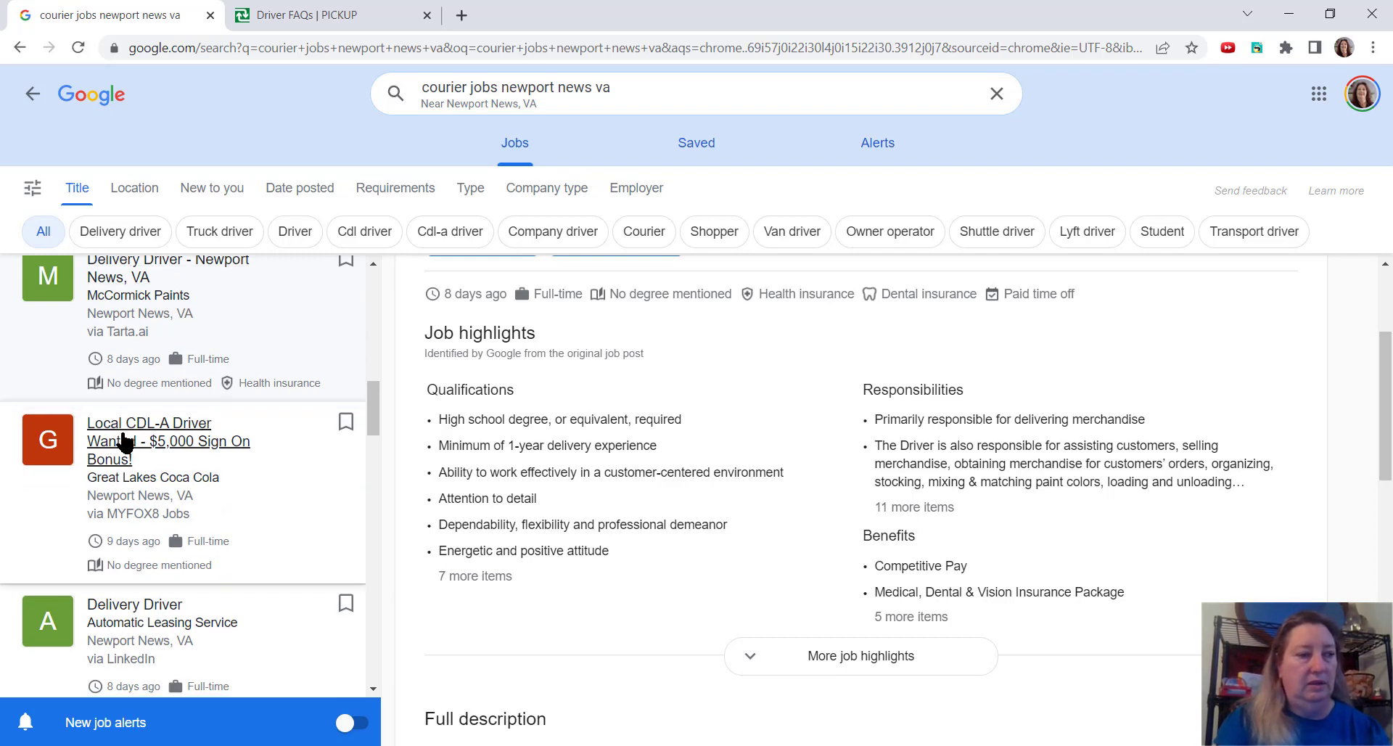
{"action": "scroll", "coordinate": [125, 440], "scroll_direction": "down", "scroll_amount": 1}
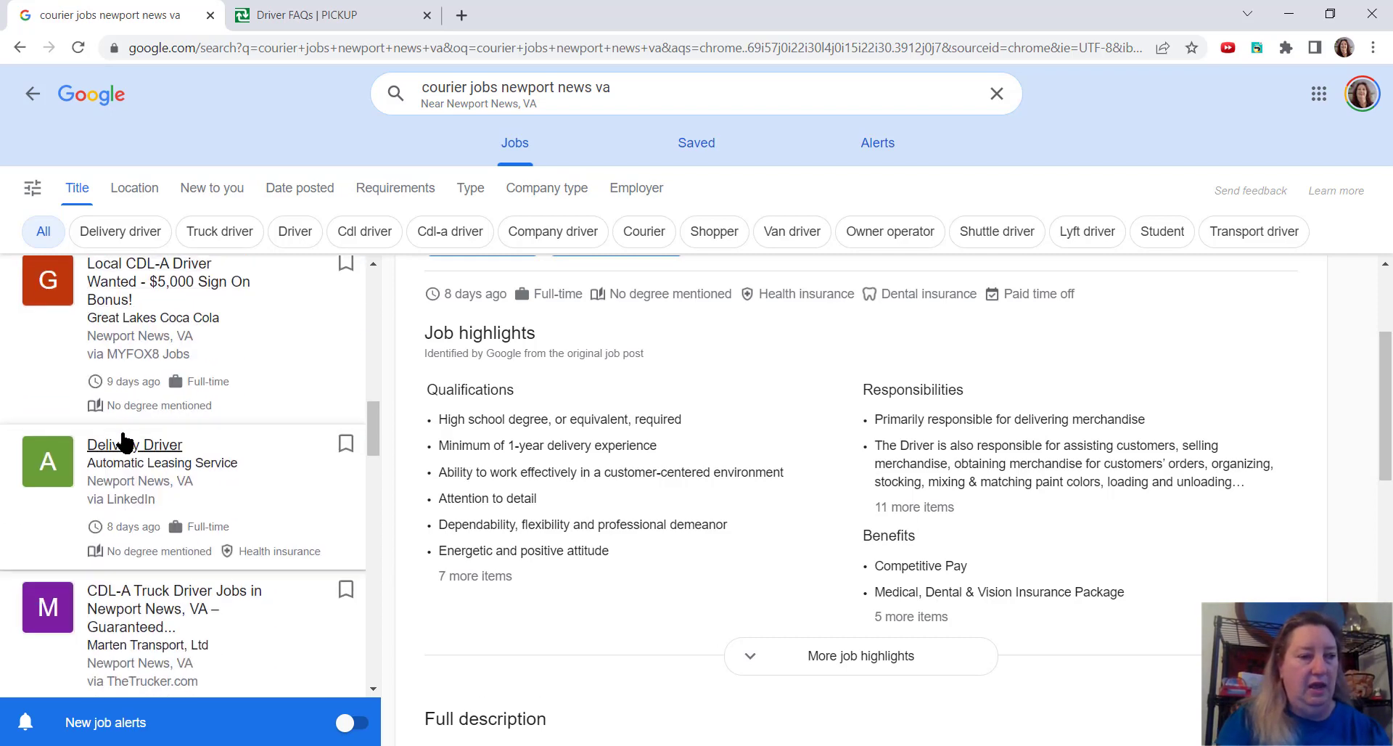
View both Automatic Leasing Service Delivery Driver listings, reading the older Glassdoor one's highlights.
{"action": "left_click", "coordinate": [125, 441]}
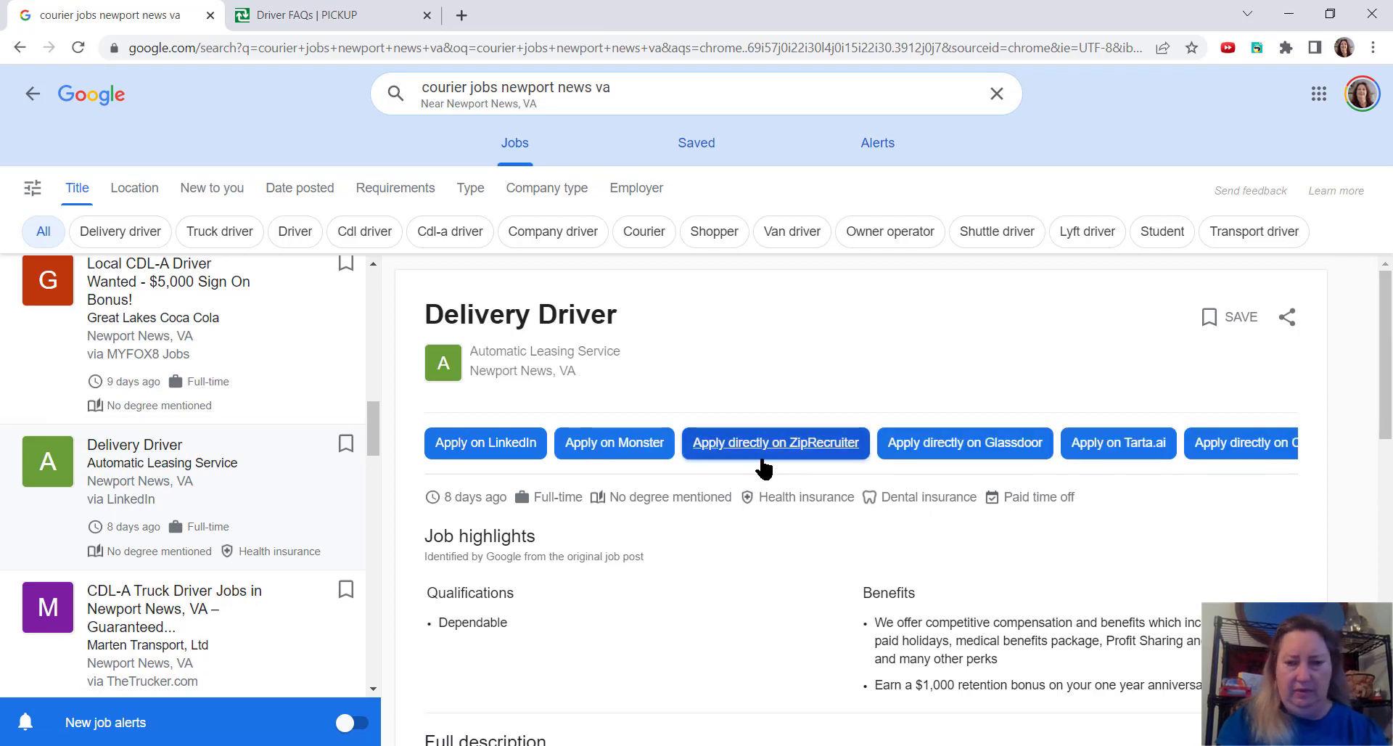
{"action": "scroll", "coordinate": [759, 468], "scroll_direction": "down", "scroll_amount": 1}
{"action": "scroll", "coordinate": [760, 468], "scroll_direction": "down", "scroll_amount": 1}
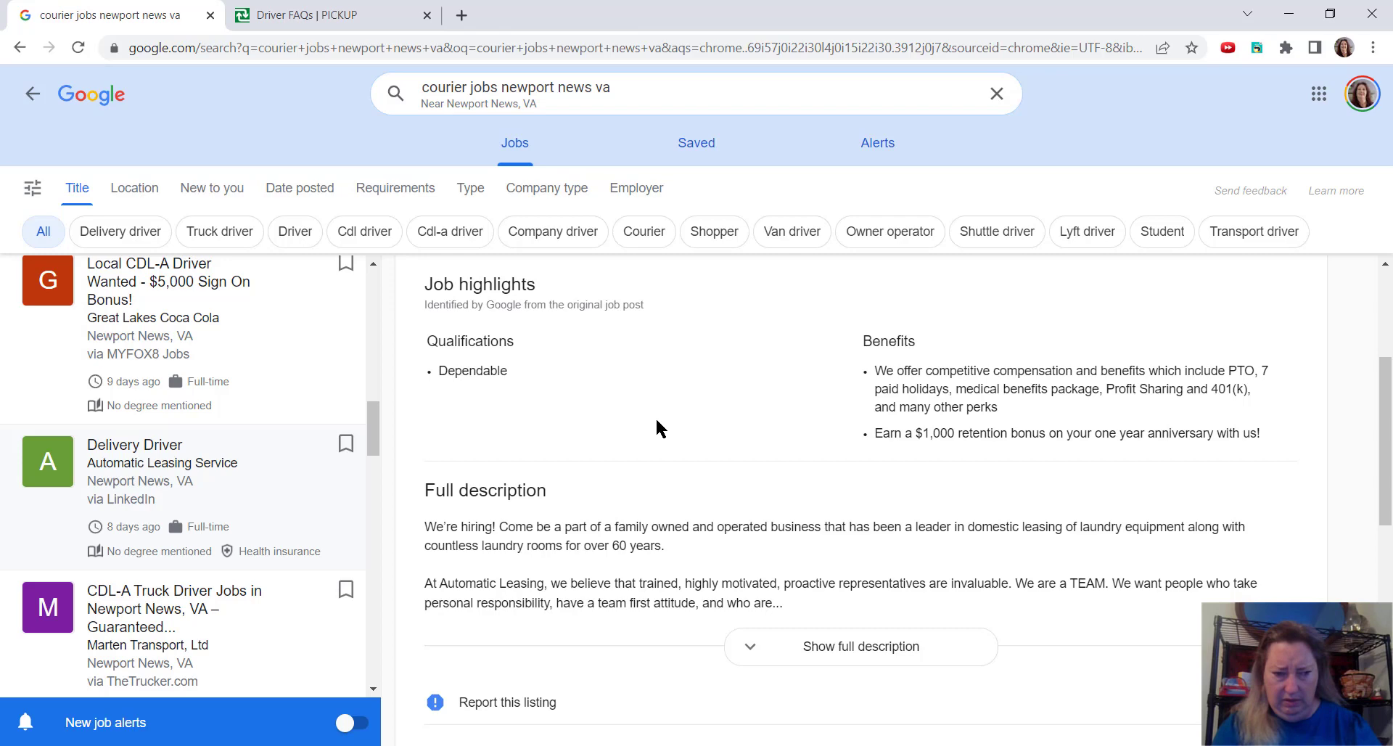
{"action": "scroll", "coordinate": [656, 417], "scroll_direction": "down", "scroll_amount": 3}
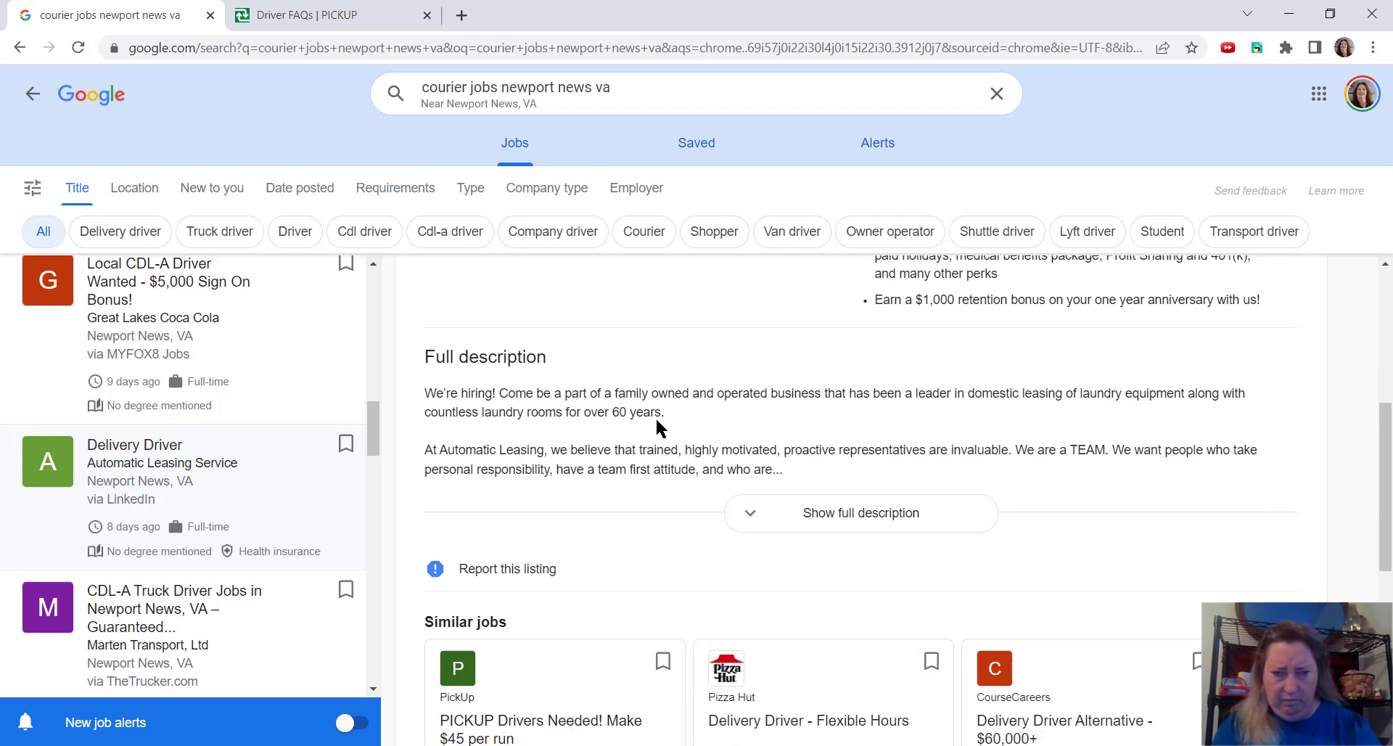
{"action": "scroll", "coordinate": [655, 416], "scroll_direction": "up", "scroll_amount": 2}
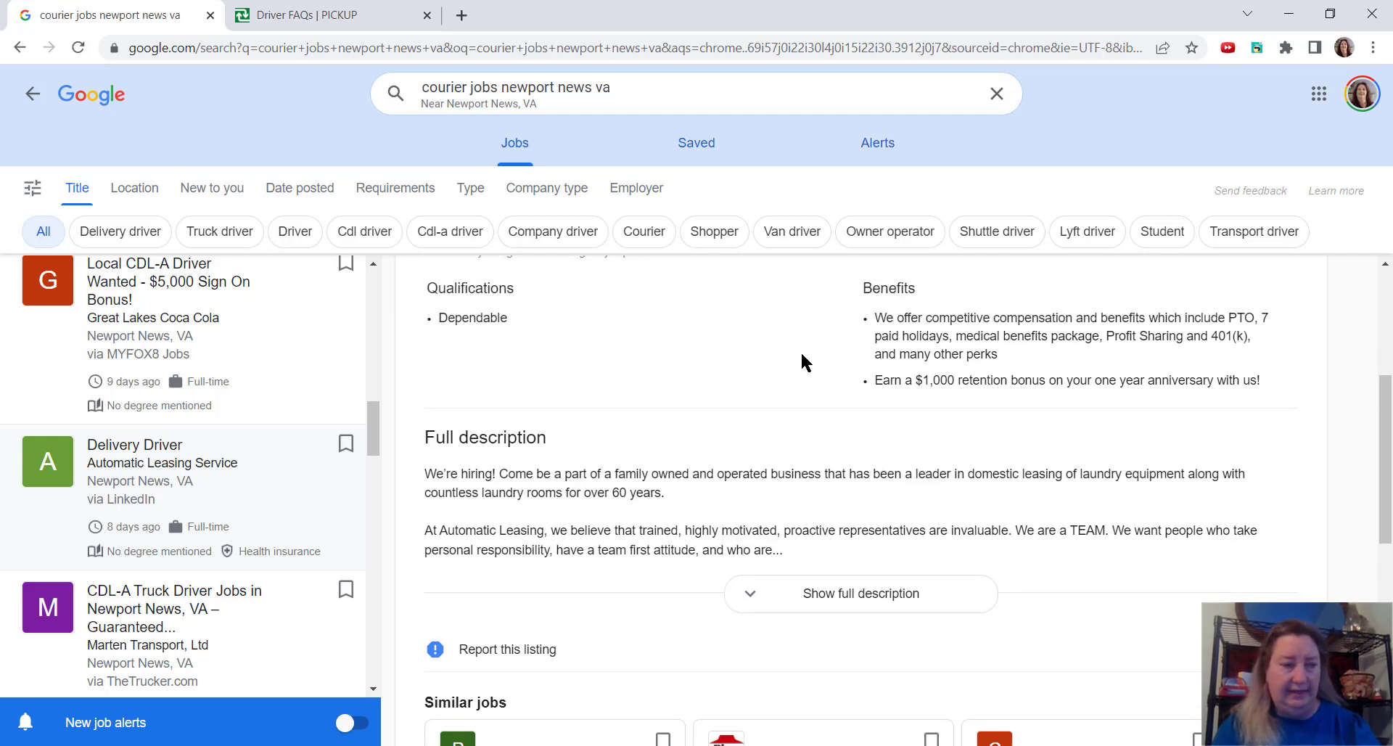
{"action": "scroll", "coordinate": [207, 400], "scroll_direction": "down", "scroll_amount": 3}
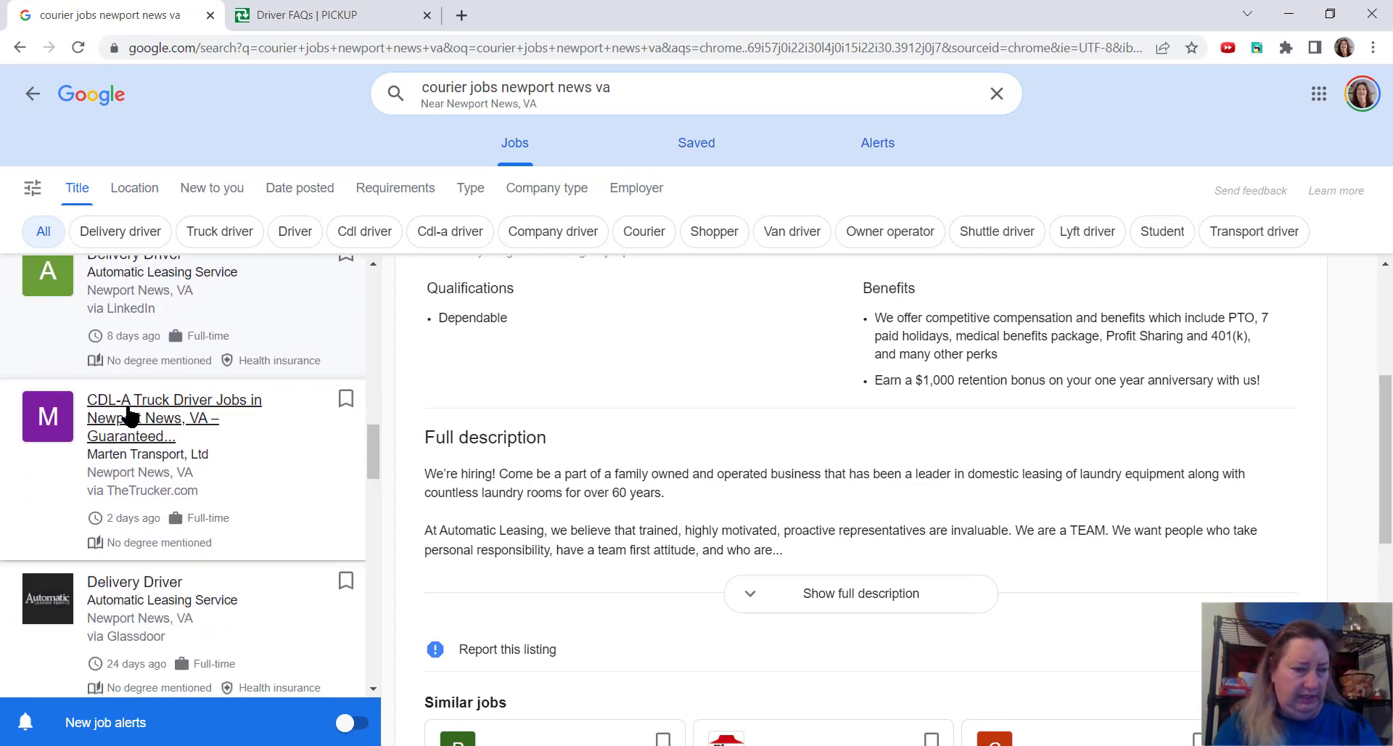
{"action": "scroll", "coordinate": [128, 418], "scroll_direction": "down", "scroll_amount": 3}
{"action": "scroll", "coordinate": [129, 419], "scroll_direction": "down", "scroll_amount": 2}
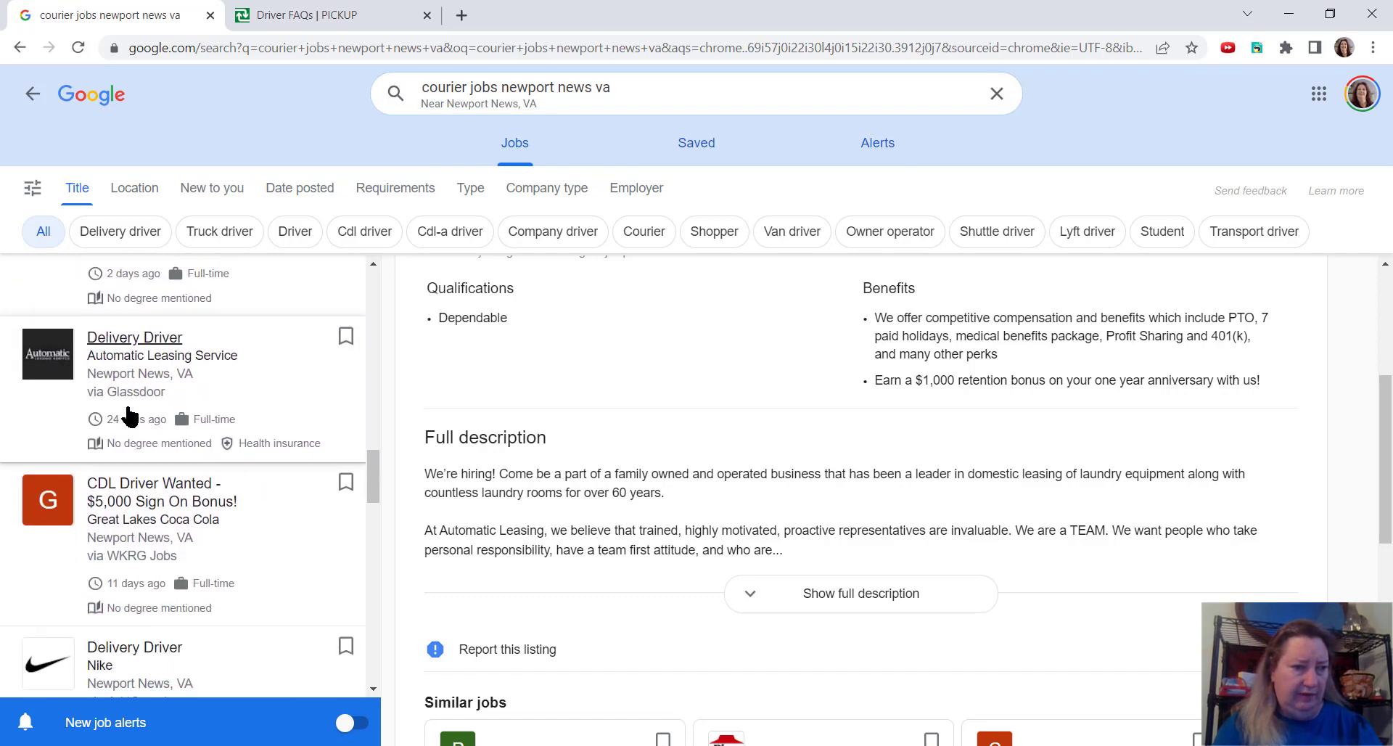
{"action": "left_click", "coordinate": [109, 346]}
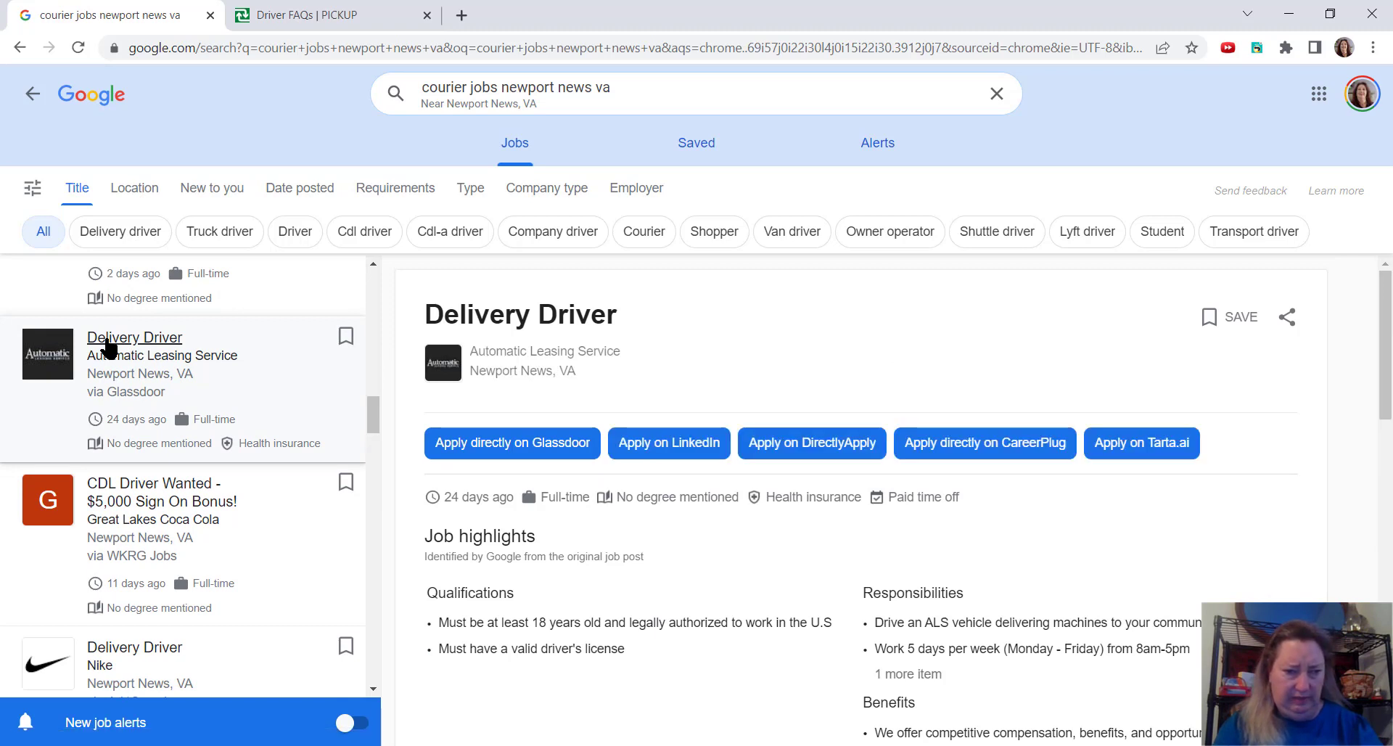
{"action": "scroll", "coordinate": [108, 348], "scroll_direction": "up", "scroll_amount": 1}
{"action": "scroll", "coordinate": [120, 371], "scroll_direction": "down", "scroll_amount": 1}
{"action": "scroll", "coordinate": [125, 386], "scroll_direction": "down", "scroll_amount": 2}
{"action": "scroll", "coordinate": [125, 386], "scroll_direction": "up", "scroll_amount": 3}
{"action": "scroll", "coordinate": [125, 386], "scroll_direction": "up", "scroll_amount": 2}
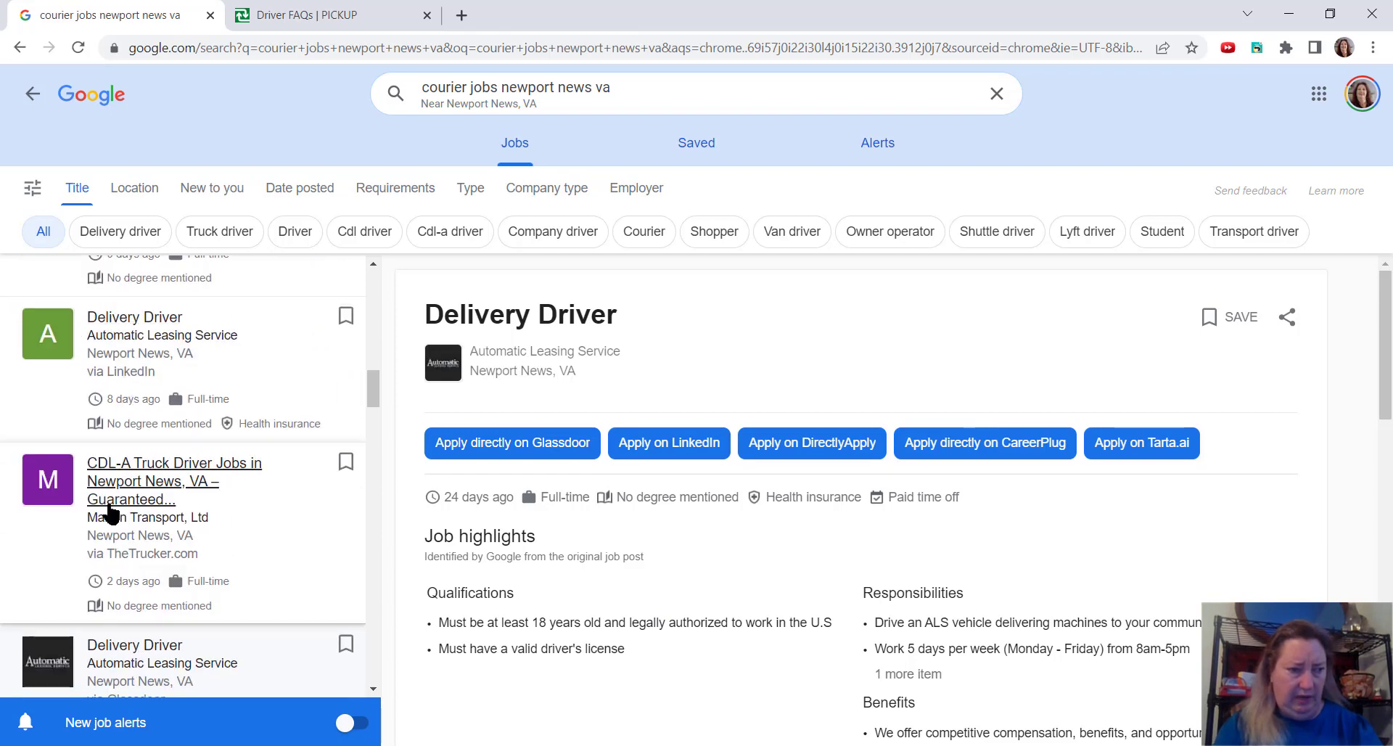
{"action": "scroll", "coordinate": [164, 452], "scroll_direction": "down", "scroll_amount": 3}
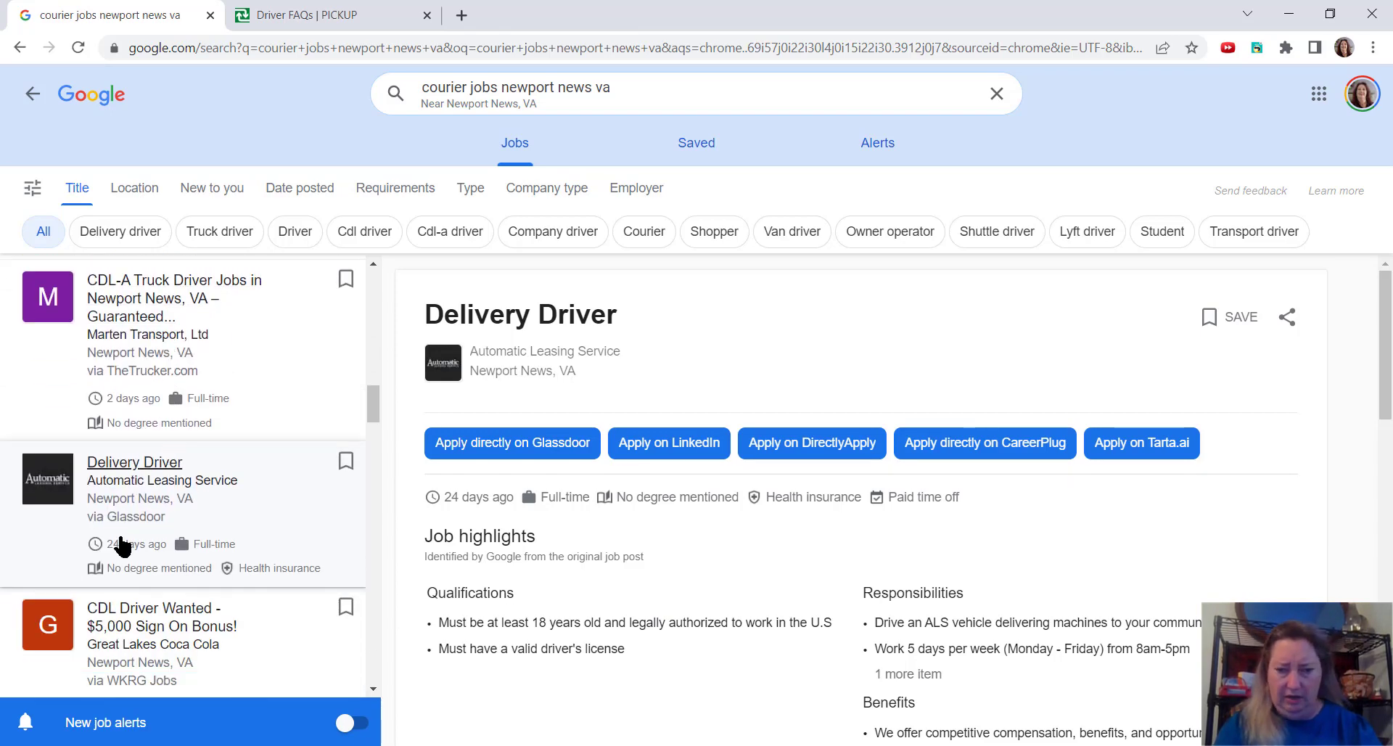
{"action": "scroll", "coordinate": [807, 678], "scroll_direction": "down", "scroll_amount": 3}
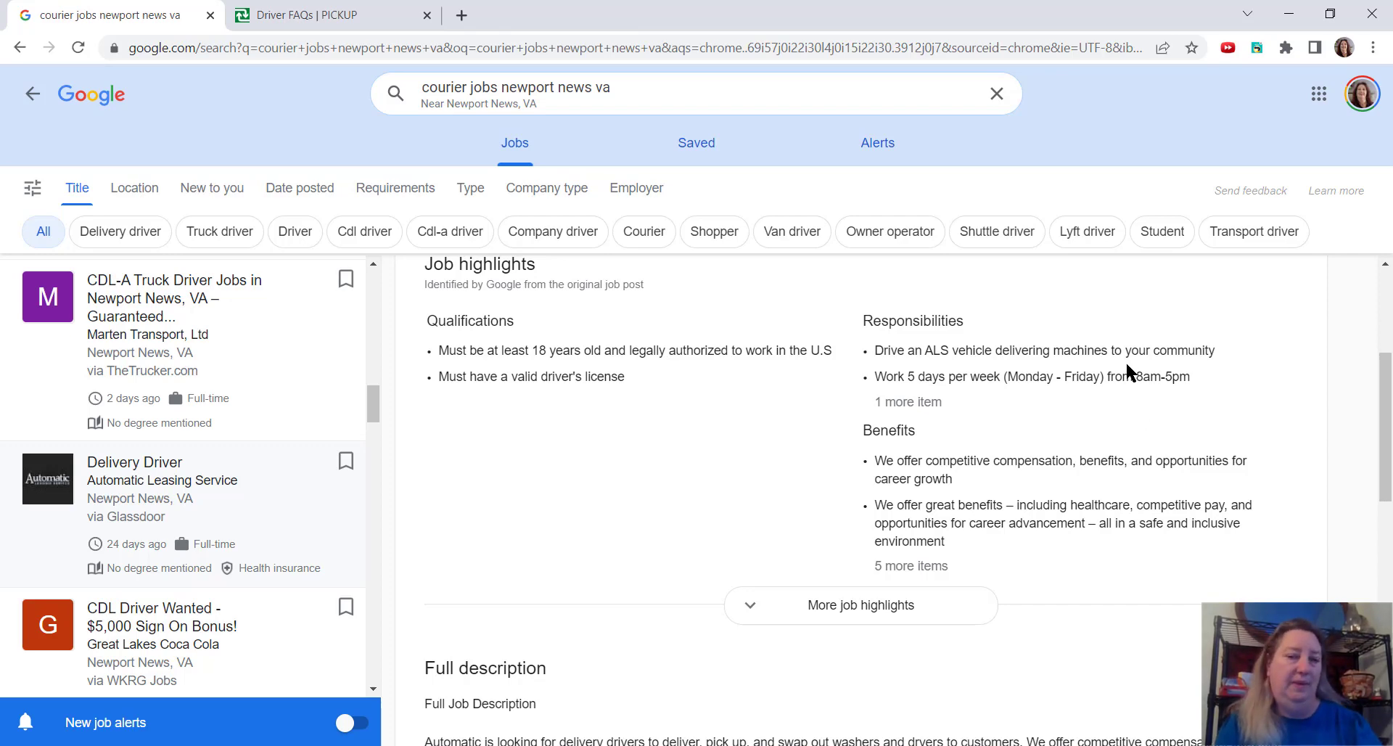
{"action": "scroll", "coordinate": [224, 426], "scroll_direction": "down", "scroll_amount": 2}
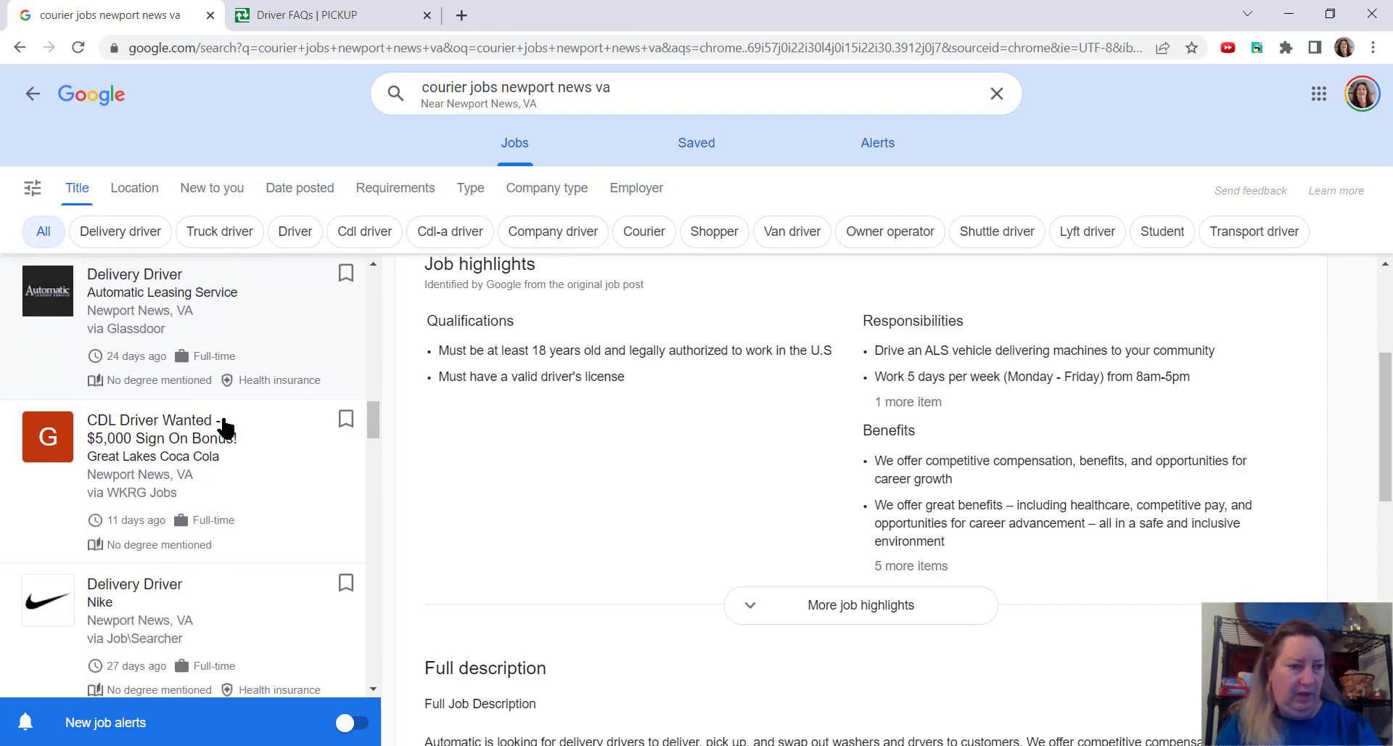
{"action": "scroll", "coordinate": [194, 428], "scroll_direction": "down", "scroll_amount": 2}
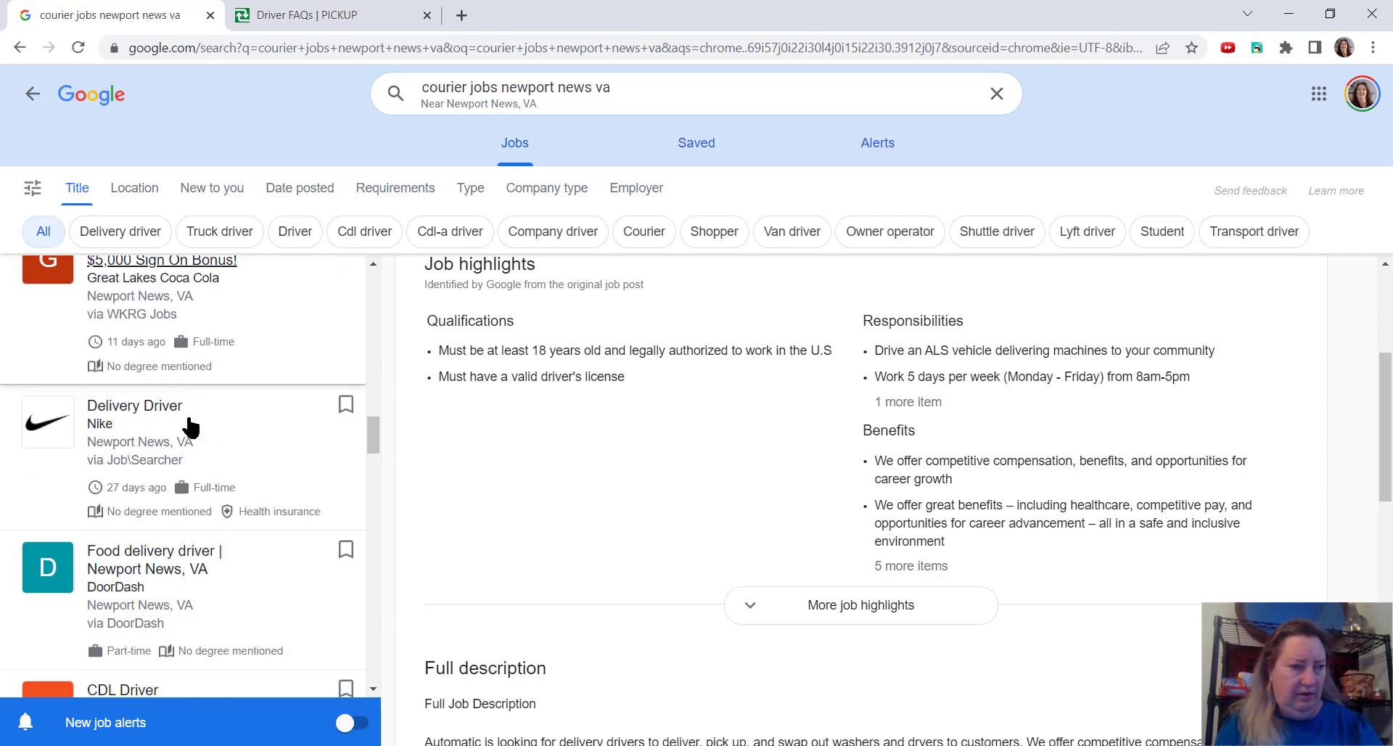
View Nike's Delivery Driver listing with its full description expanded.
{"action": "left_click", "coordinate": [144, 406]}
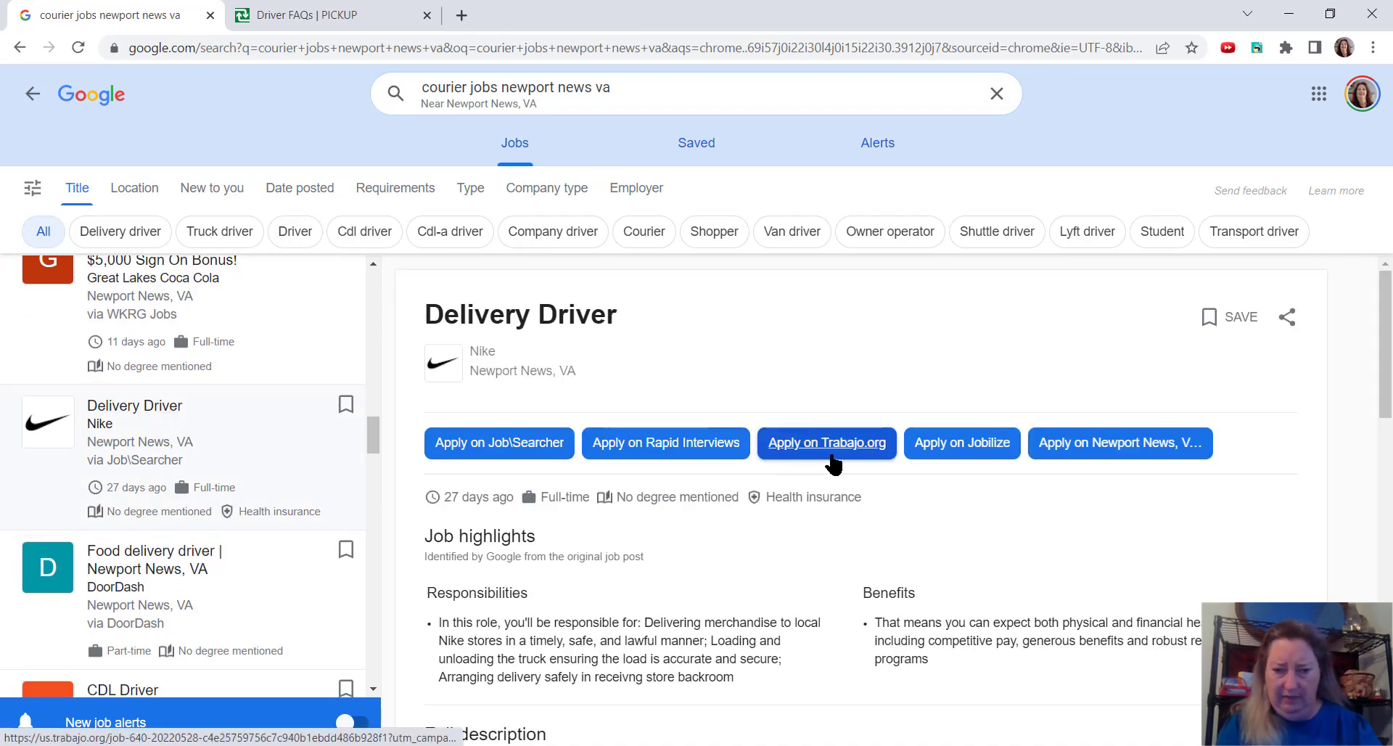
{"action": "scroll", "coordinate": [834, 464], "scroll_direction": "down", "scroll_amount": 3}
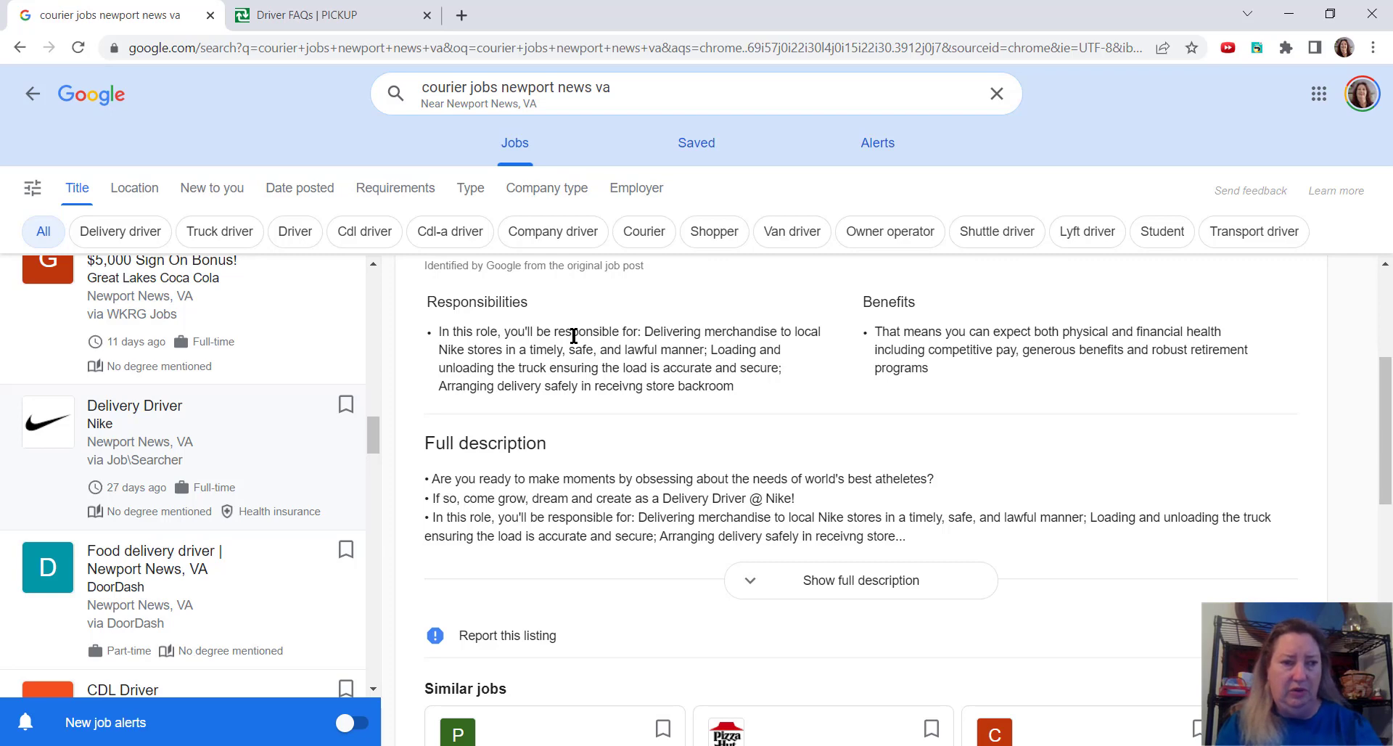
{"action": "scroll", "coordinate": [772, 388], "scroll_direction": "down", "scroll_amount": 1}
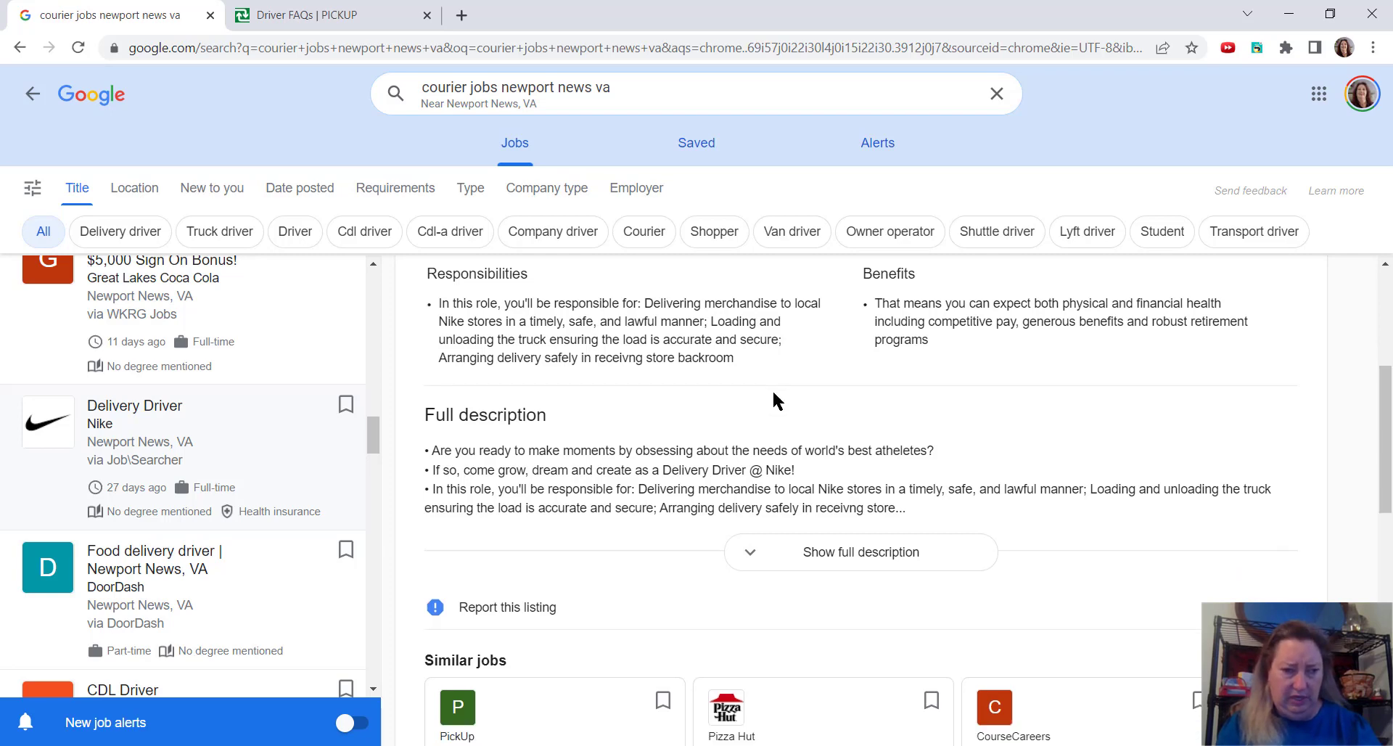
{"action": "scroll", "coordinate": [772, 388], "scroll_direction": "down", "scroll_amount": 1}
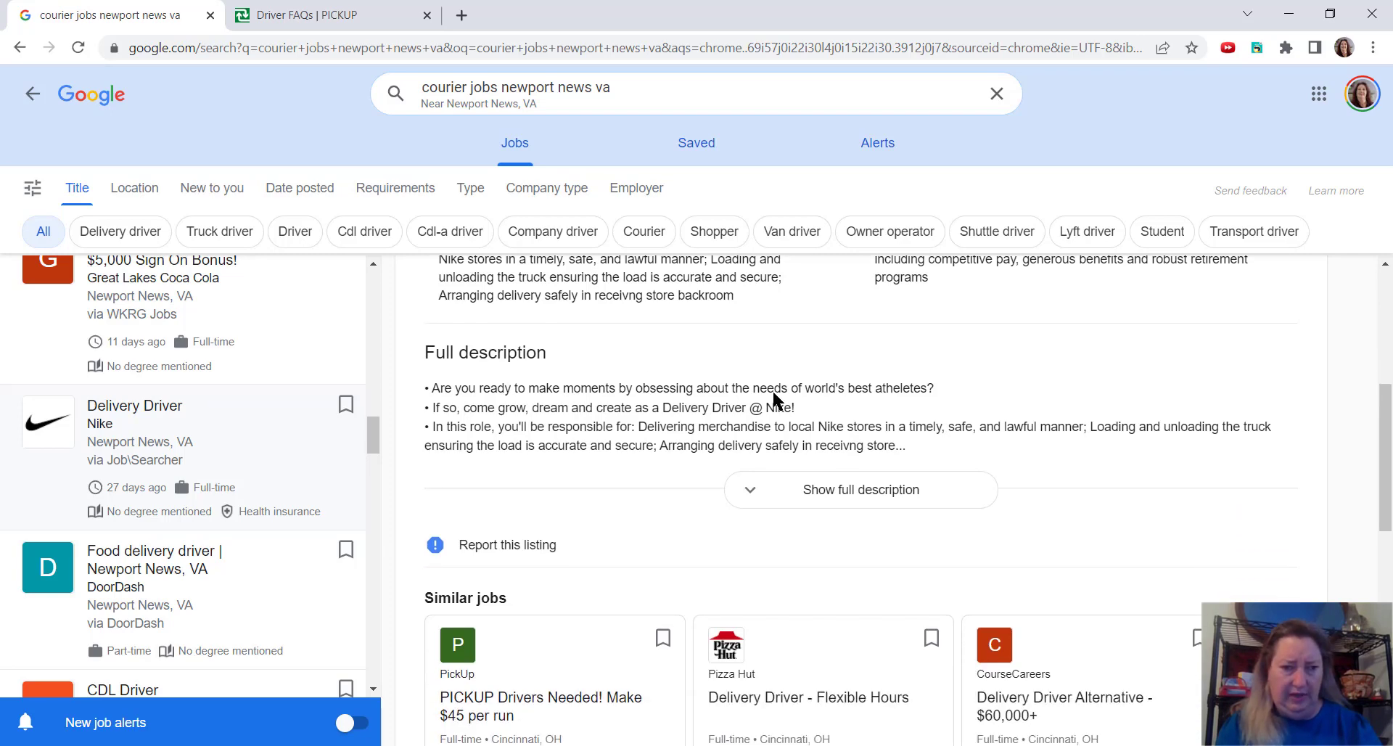
{"action": "left_click", "coordinate": [865, 492]}
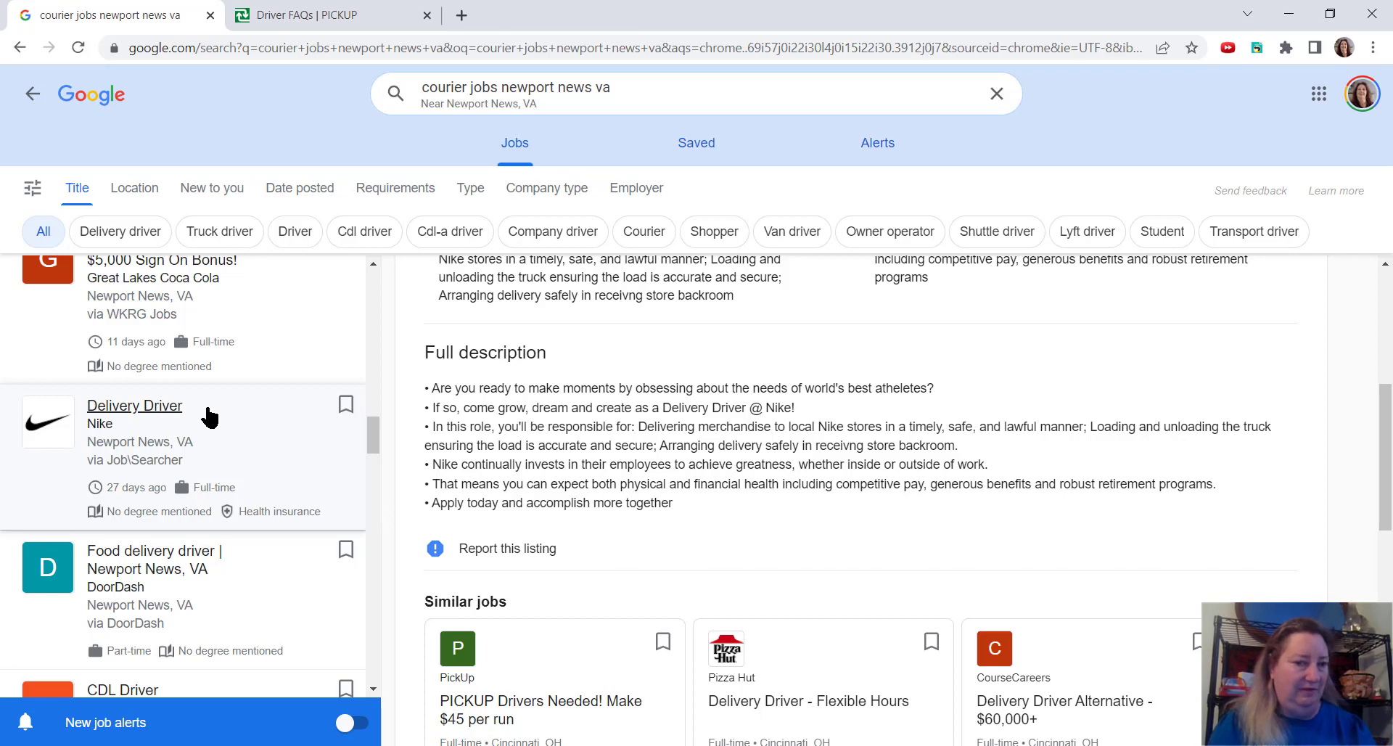
{"action": "scroll", "coordinate": [209, 417], "scroll_direction": "down", "scroll_amount": 2}
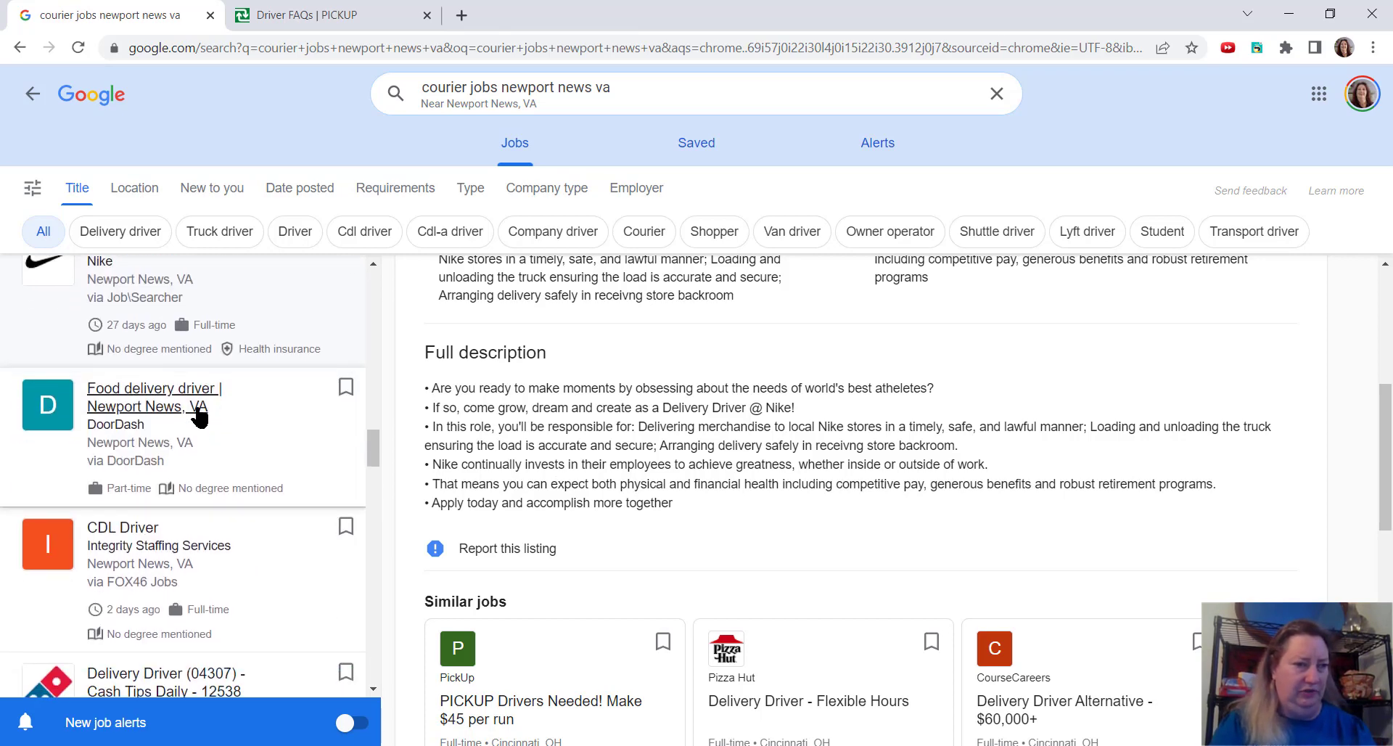
{"action": "scroll", "coordinate": [161, 408], "scroll_direction": "down", "scroll_amount": 1}
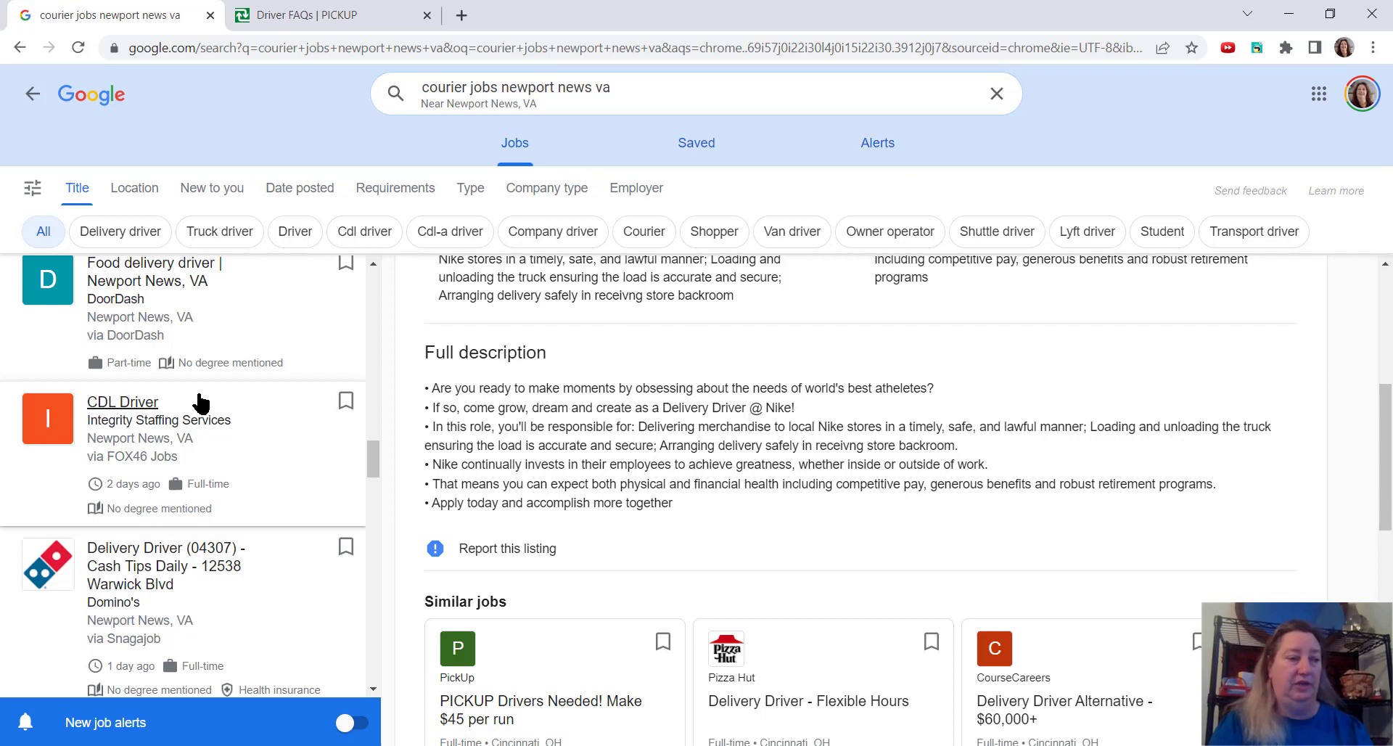
{"action": "scroll", "coordinate": [201, 405], "scroll_direction": "down", "scroll_amount": 2}
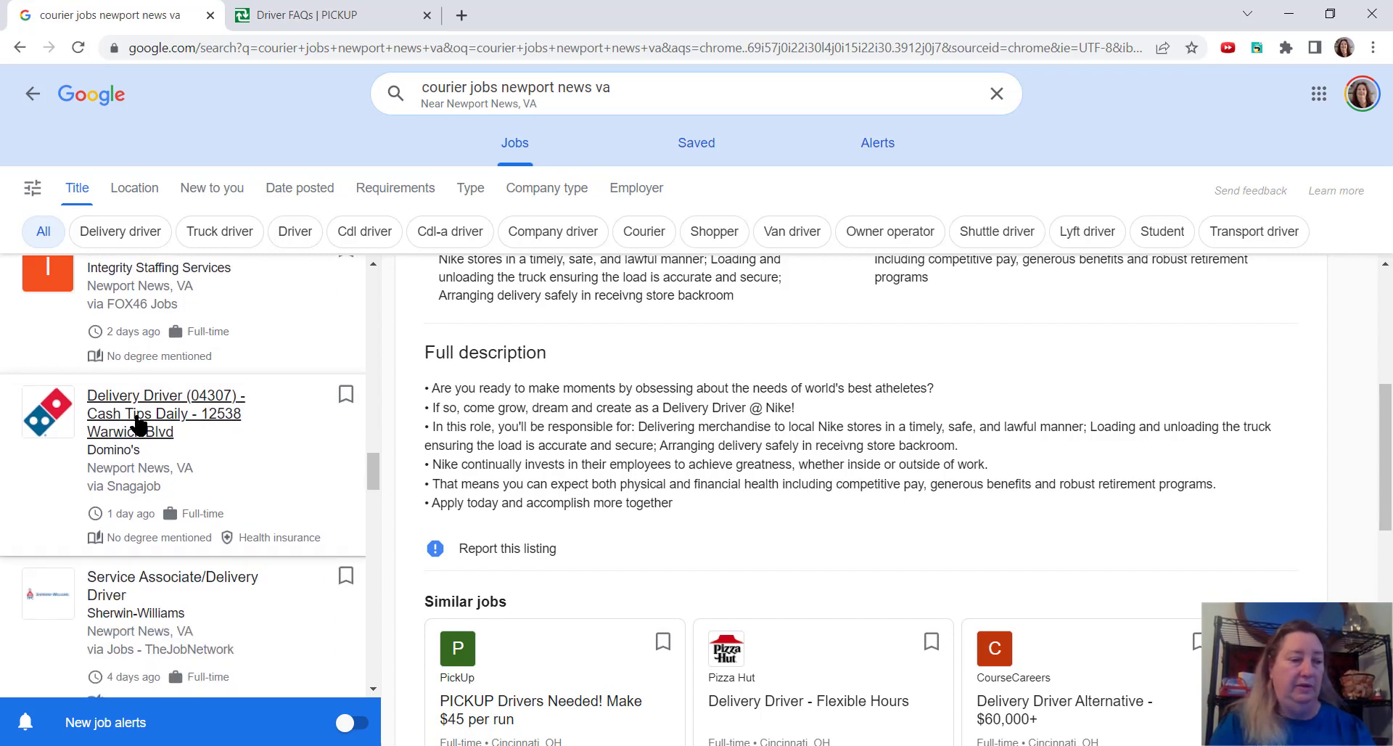
{"action": "scroll", "coordinate": [139, 424], "scroll_direction": "down", "scroll_amount": 2}
{"action": "scroll", "coordinate": [125, 413], "scroll_direction": "down", "scroll_amount": 1}
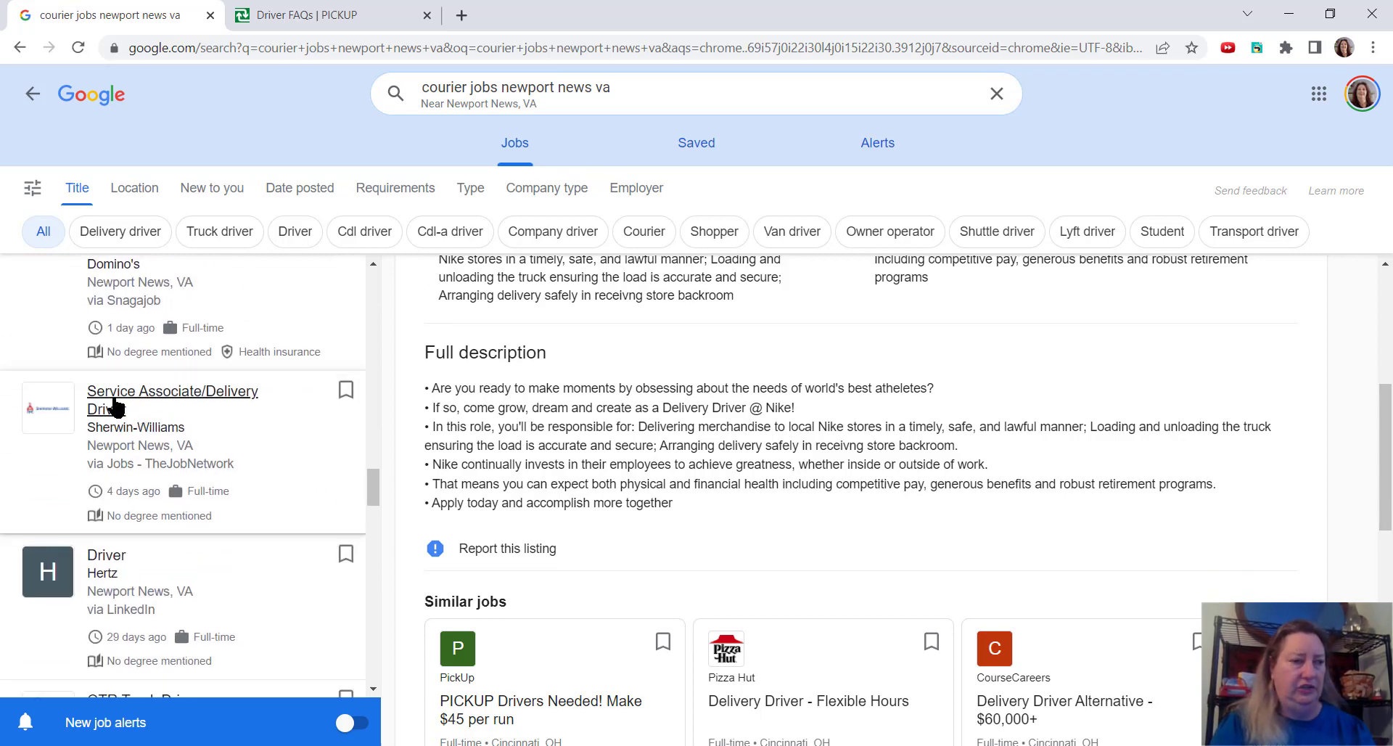
View the Sherwin-Williams delivery listing, then Hertz's Driver responsibilities and benefits.
{"action": "left_click", "coordinate": [114, 400]}
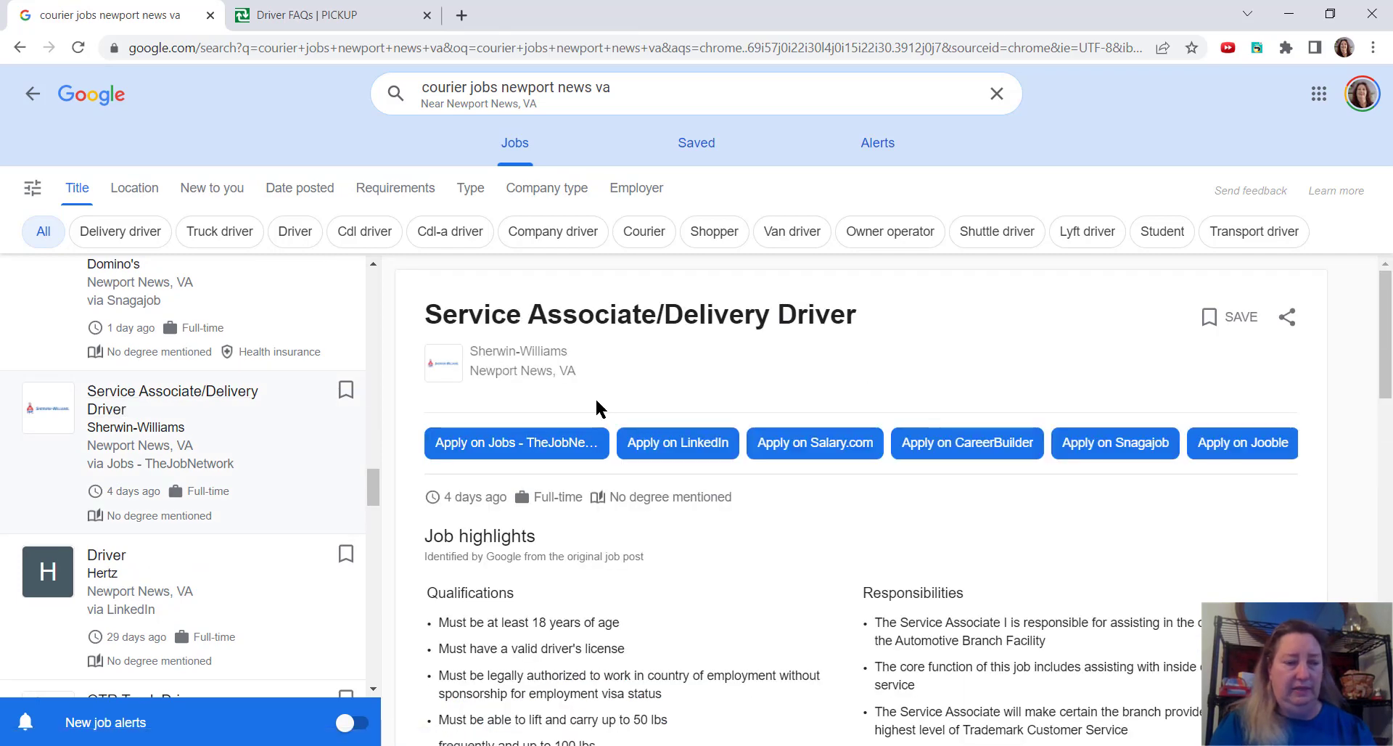
{"action": "scroll", "coordinate": [595, 397], "scroll_direction": "down", "scroll_amount": 2}
{"action": "scroll", "coordinate": [595, 397], "scroll_direction": "down", "scroll_amount": 1}
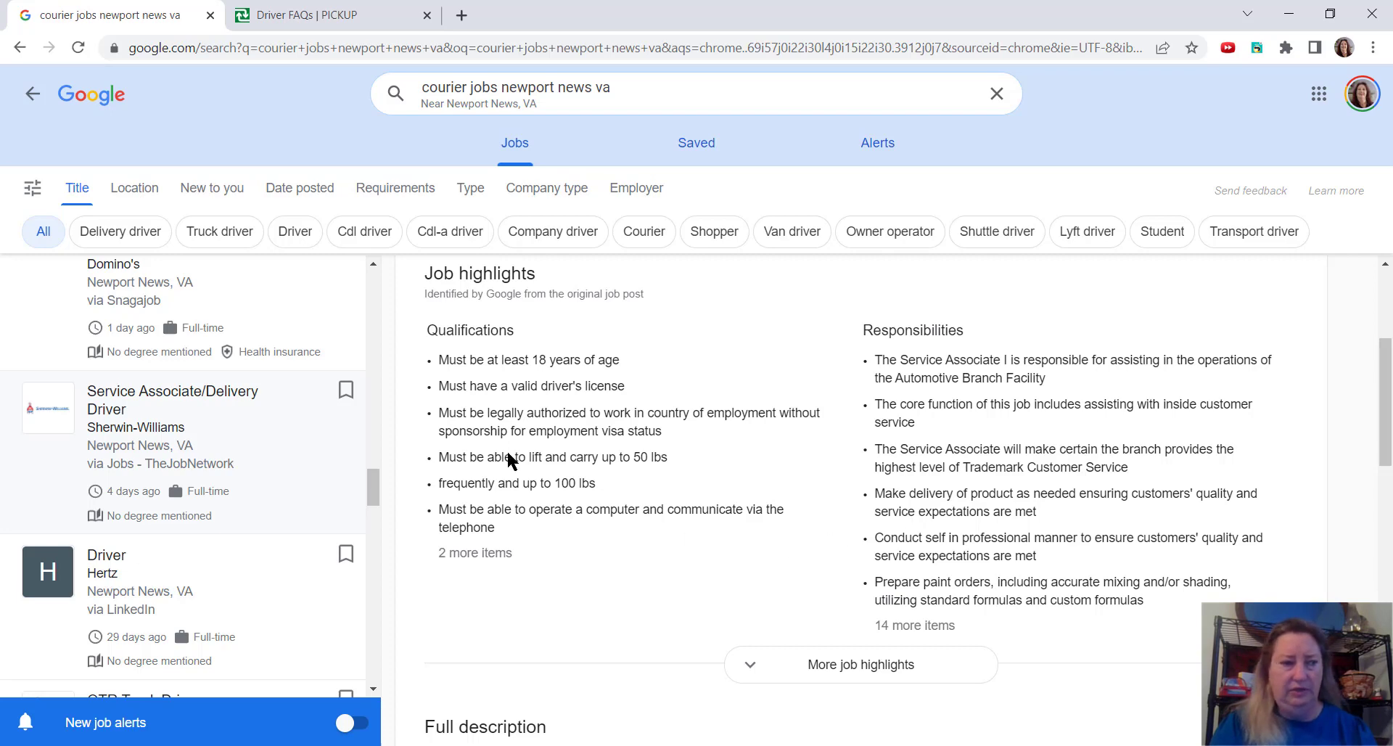
{"action": "scroll", "coordinate": [161, 433], "scroll_direction": "down", "scroll_amount": 2}
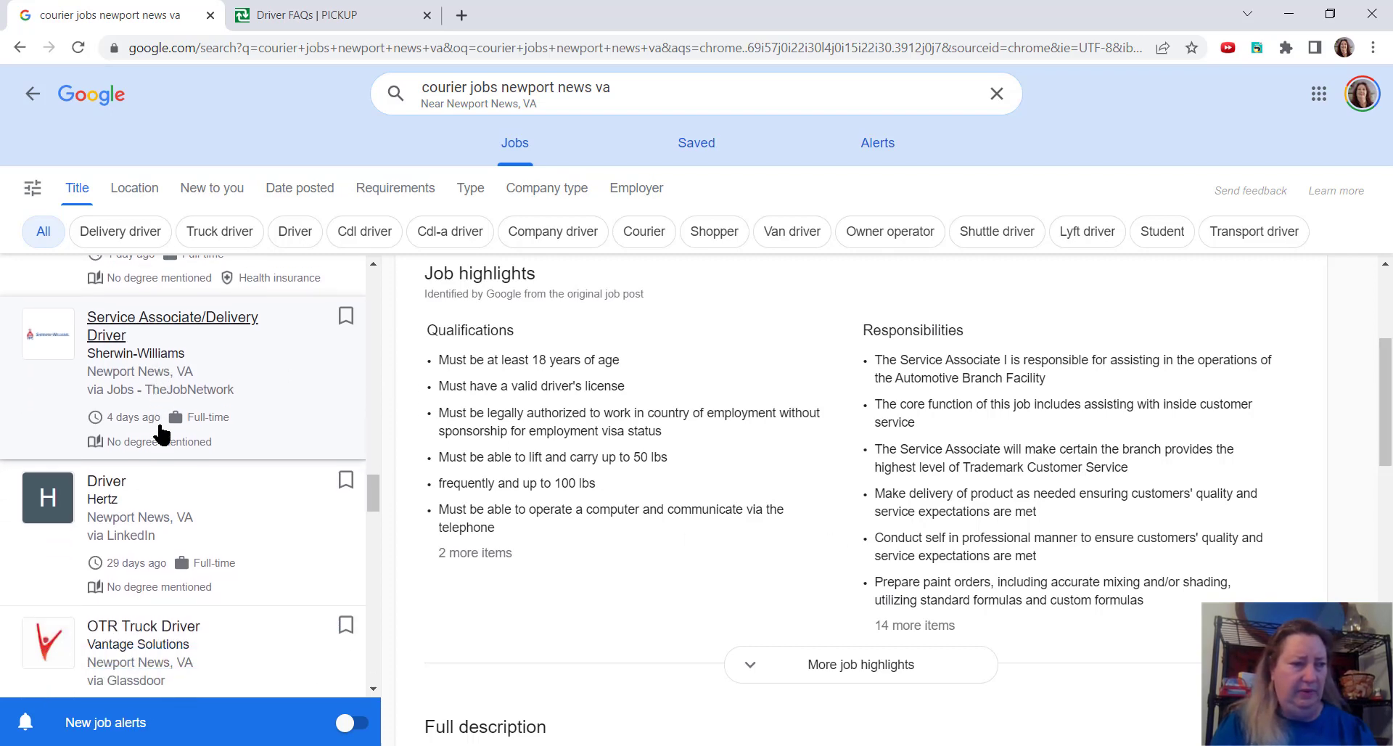
{"action": "scroll", "coordinate": [161, 433], "scroll_direction": "down", "scroll_amount": 1}
{"action": "scroll", "coordinate": [130, 424], "scroll_direction": "down", "scroll_amount": 2}
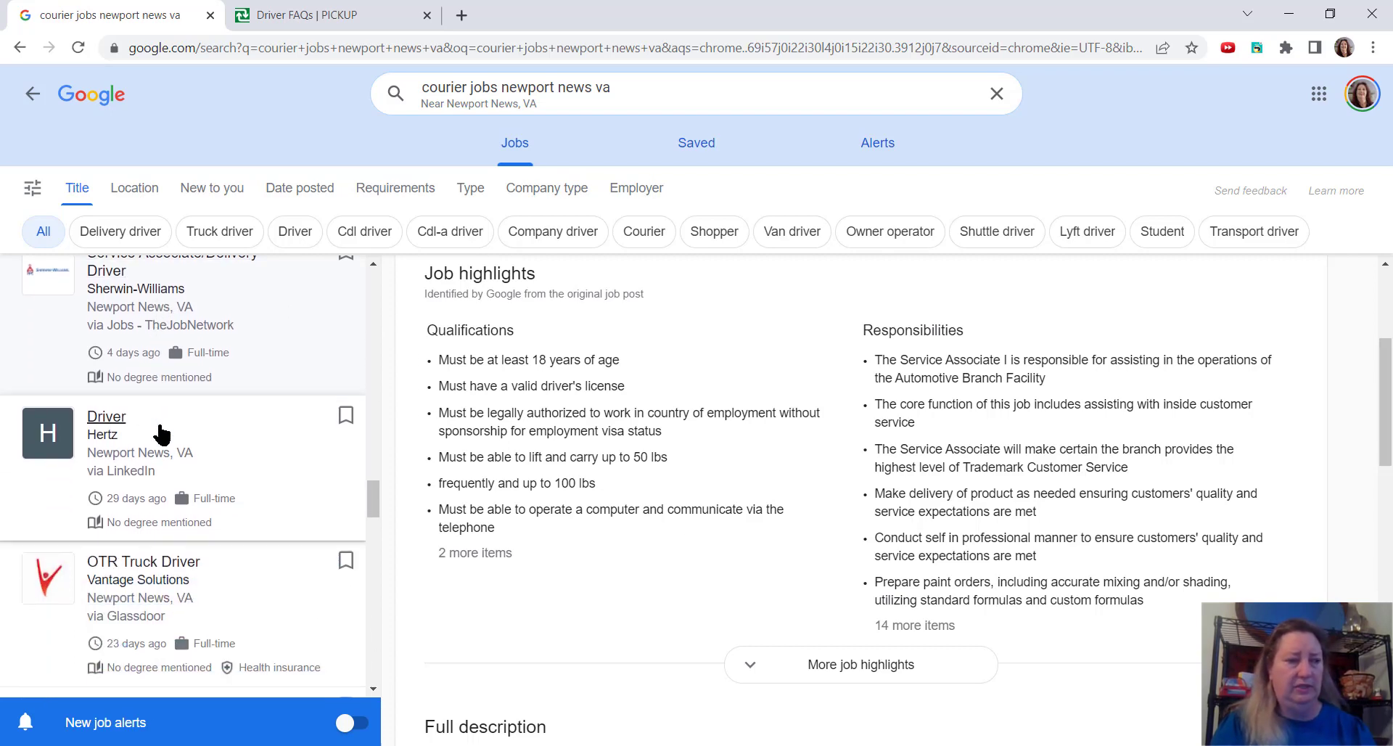
{"action": "left_click", "coordinate": [109, 420]}
{"action": "scroll", "coordinate": [720, 396], "scroll_direction": "down", "scroll_amount": 3}
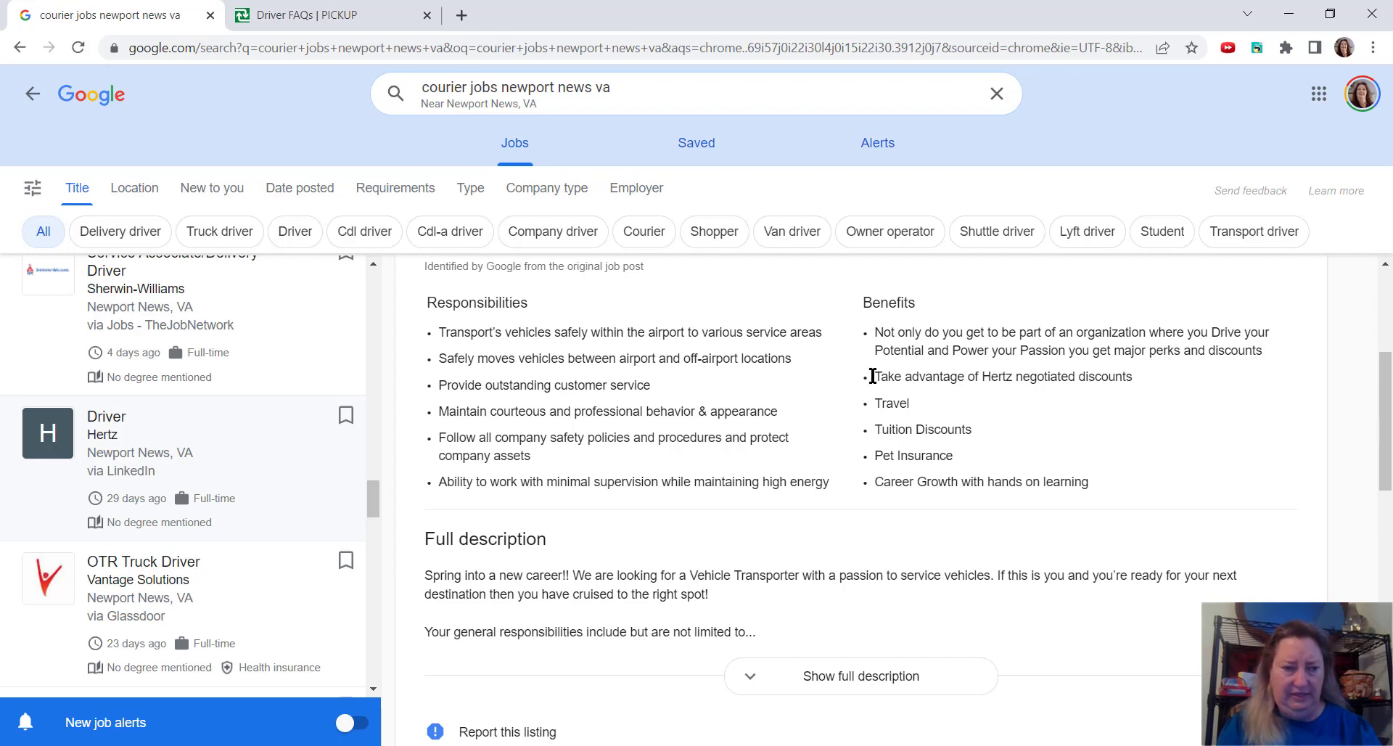
{"action": "scroll", "coordinate": [166, 435], "scroll_direction": "down", "scroll_amount": 2}
{"action": "scroll", "coordinate": [166, 434], "scroll_direction": "down", "scroll_amount": 1}
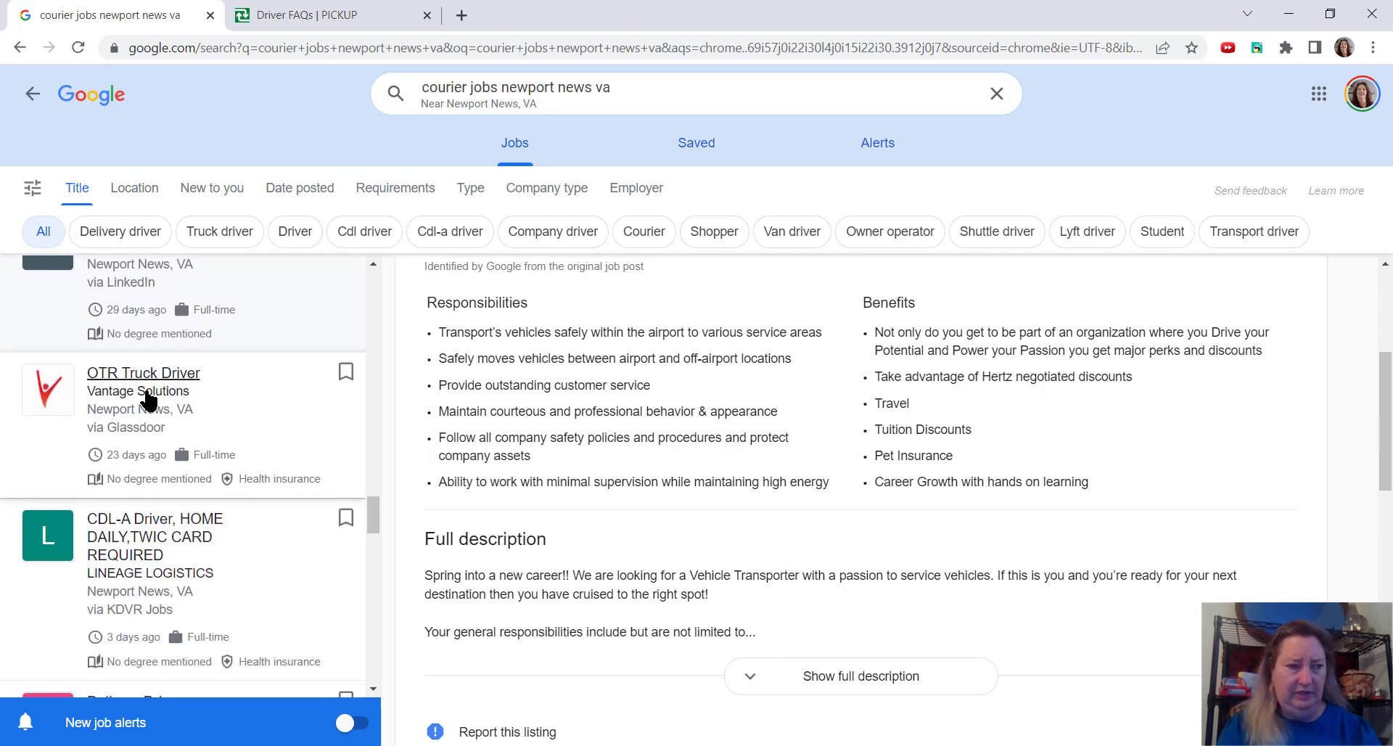
{"action": "scroll", "coordinate": [171, 386], "scroll_direction": "down", "scroll_amount": 2}
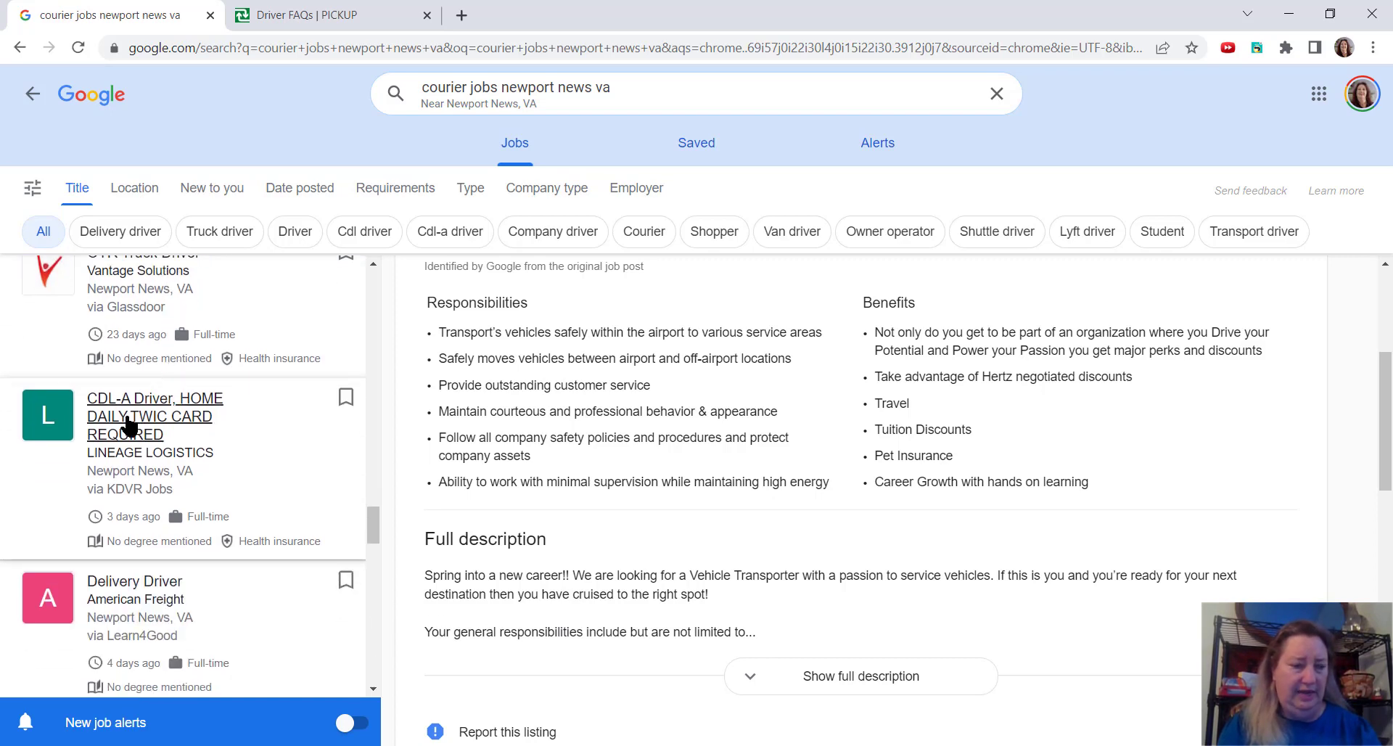
{"action": "scroll", "coordinate": [129, 423], "scroll_direction": "down", "scroll_amount": 2}
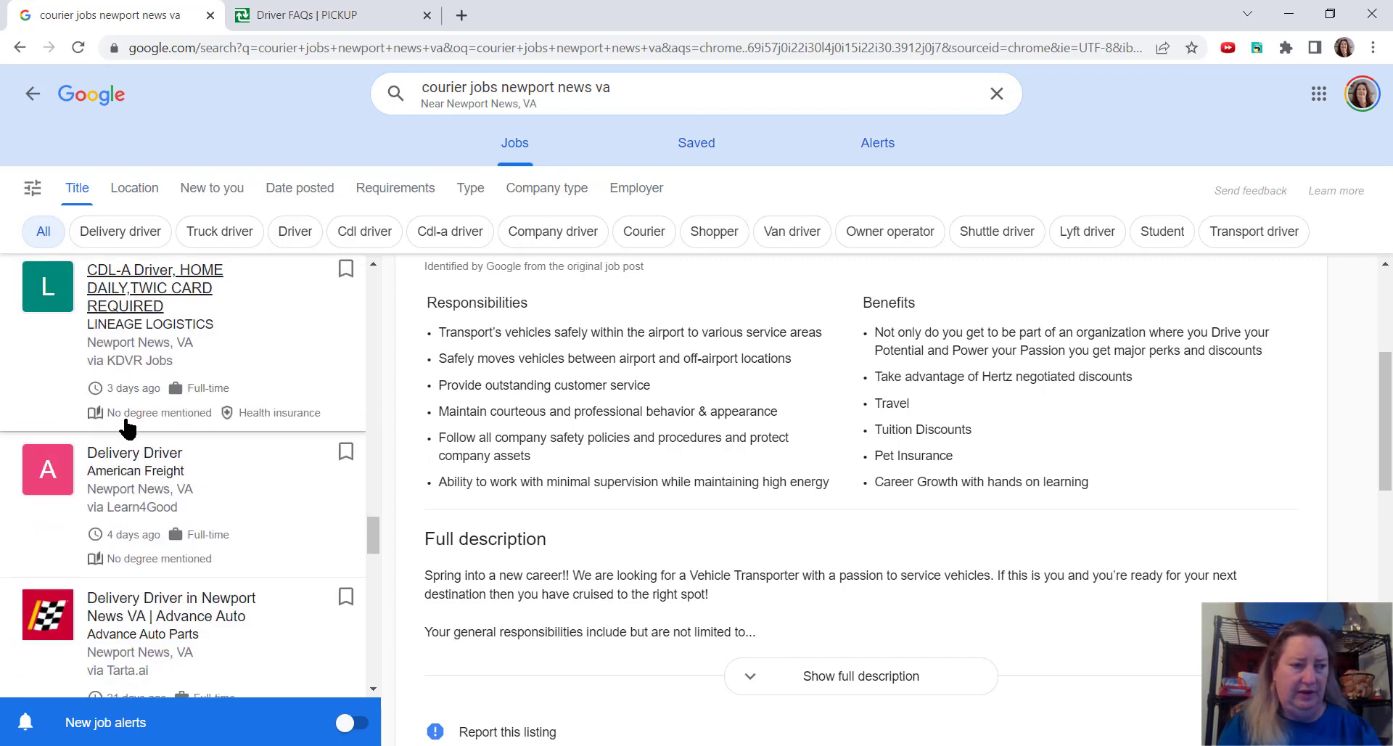
View Lineage's CDL-A Driver listing, then American Freight's Delivery Driver with full description expanded.
{"action": "left_click", "coordinate": [128, 423]}
{"action": "scroll", "coordinate": [124, 431], "scroll_direction": "down", "scroll_amount": 1}
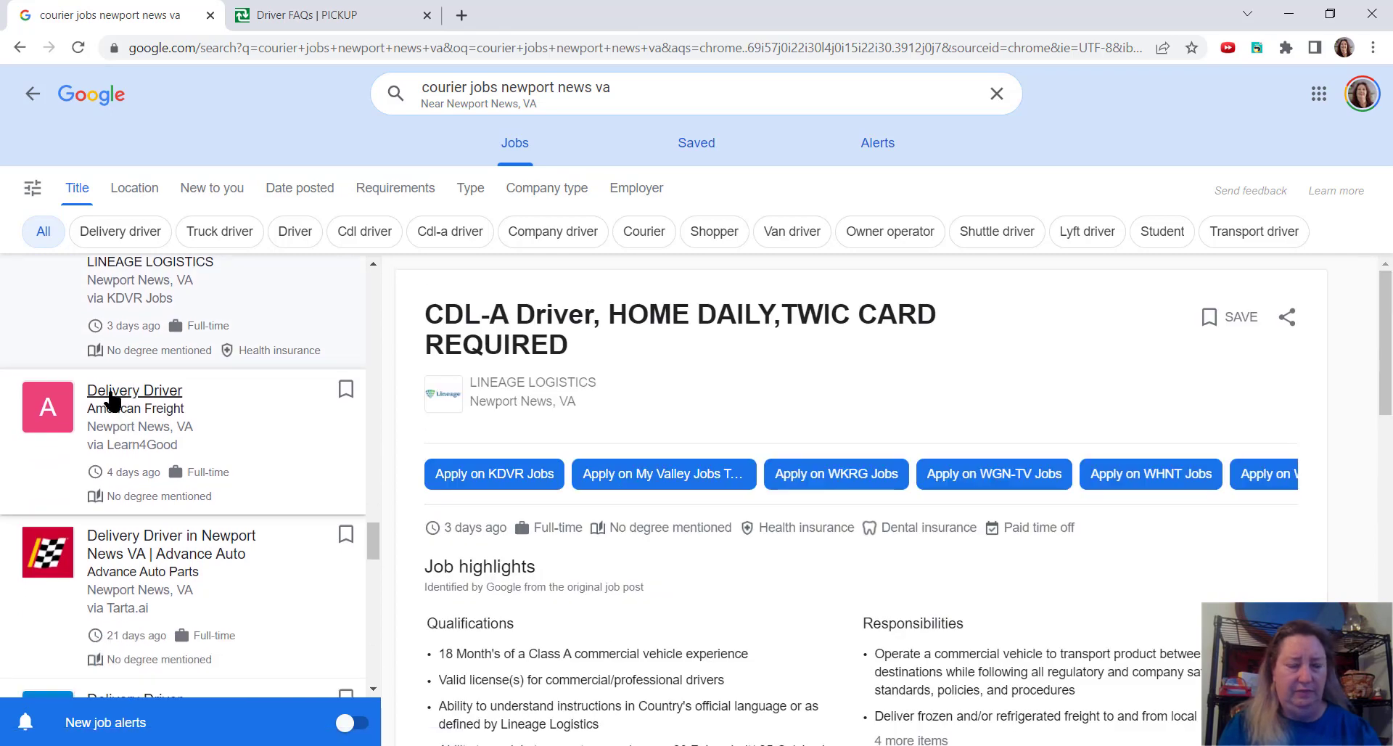
{"action": "left_click", "coordinate": [111, 400]}
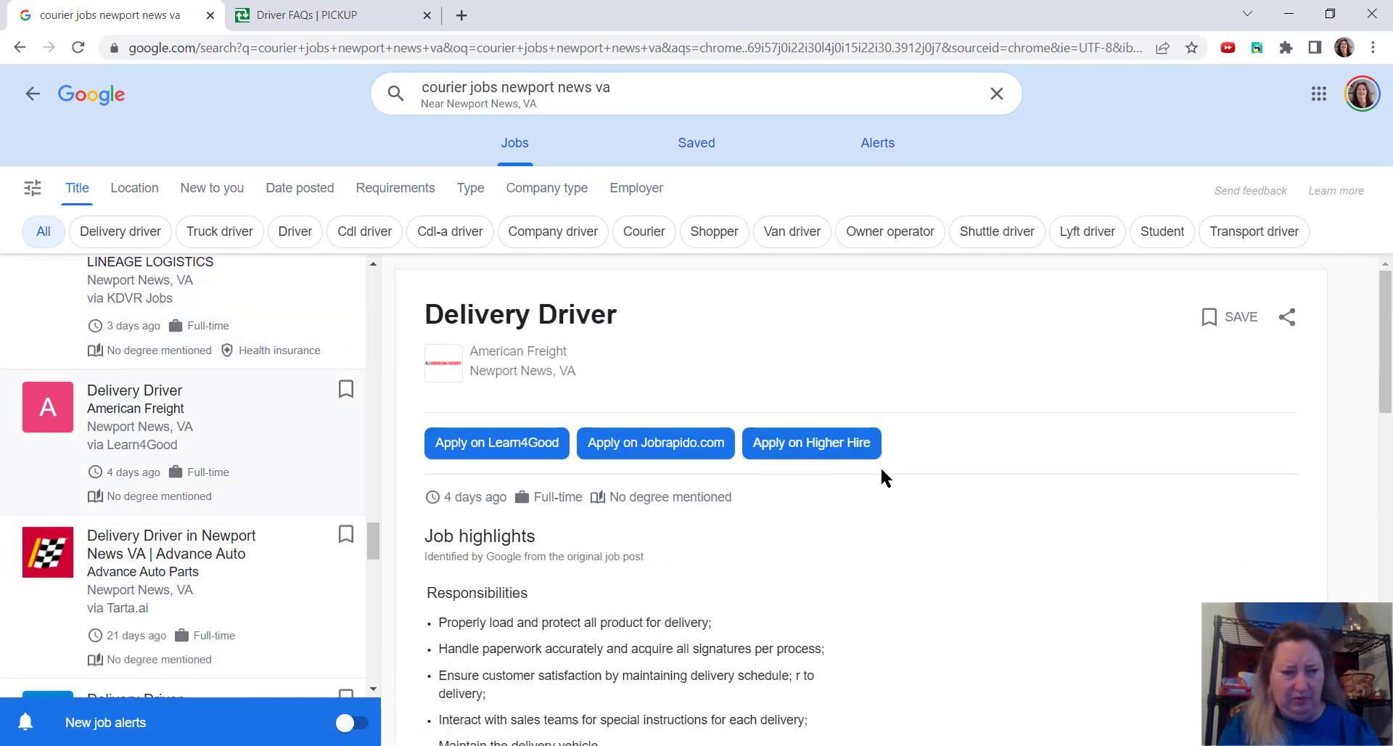
{"action": "scroll", "coordinate": [907, 490], "scroll_direction": "down", "scroll_amount": 2}
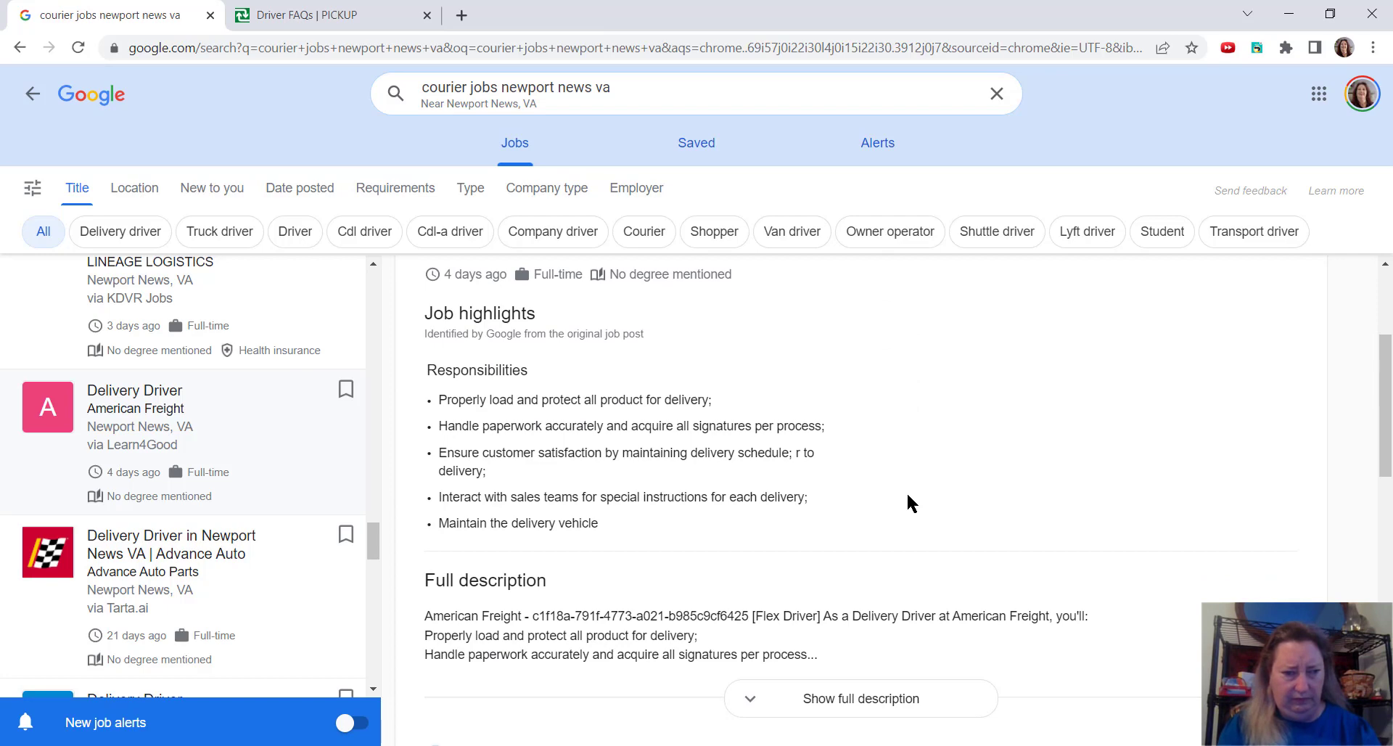
{"action": "scroll", "coordinate": [907, 491], "scroll_direction": "down", "scroll_amount": 1}
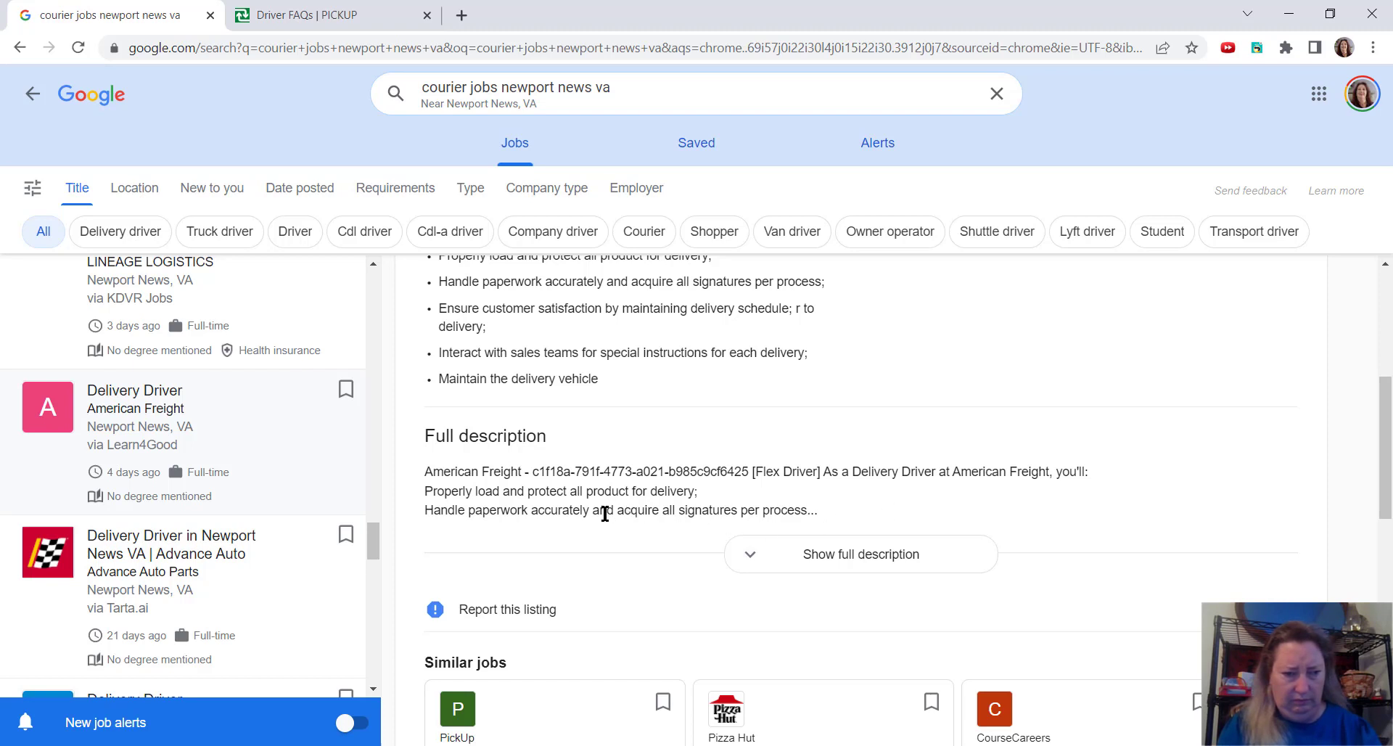
{"action": "left_click", "coordinate": [836, 554]}
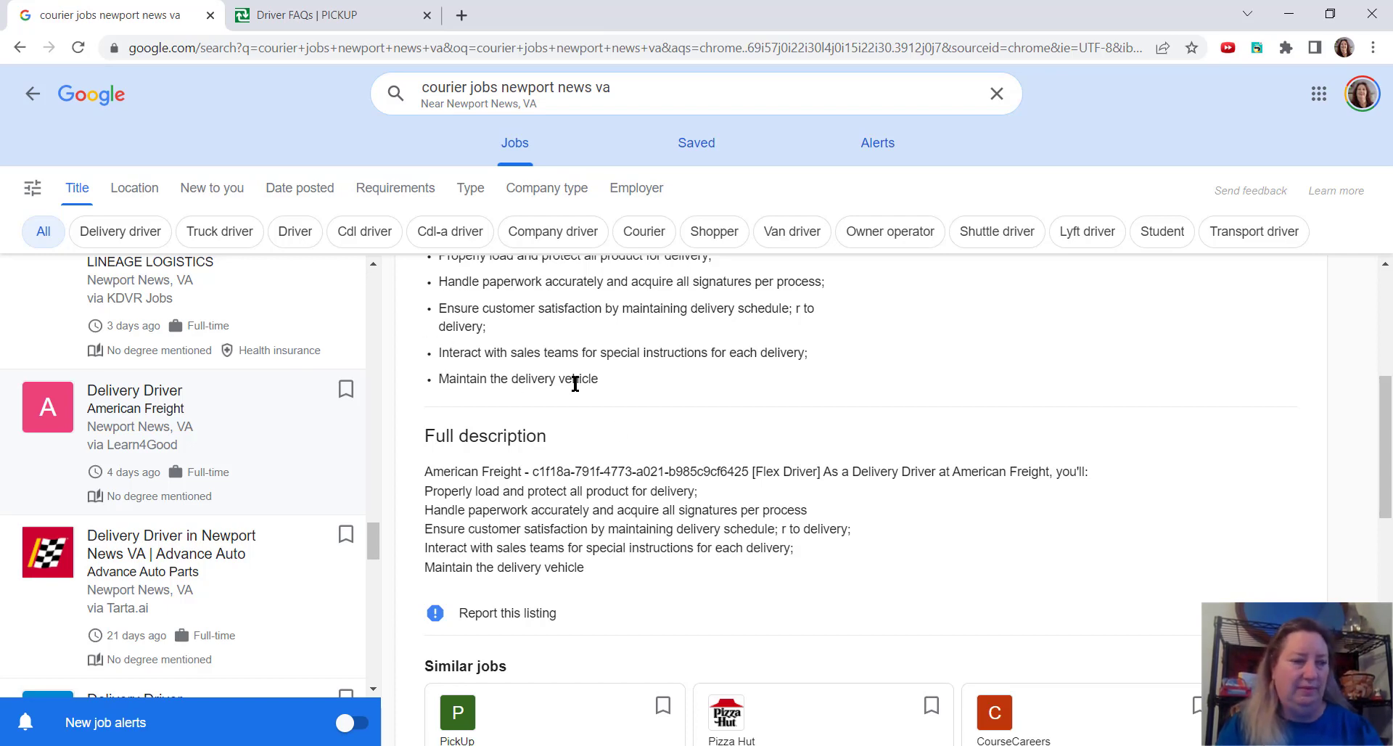
{"action": "scroll", "coordinate": [209, 373], "scroll_direction": "down", "scroll_amount": 1}
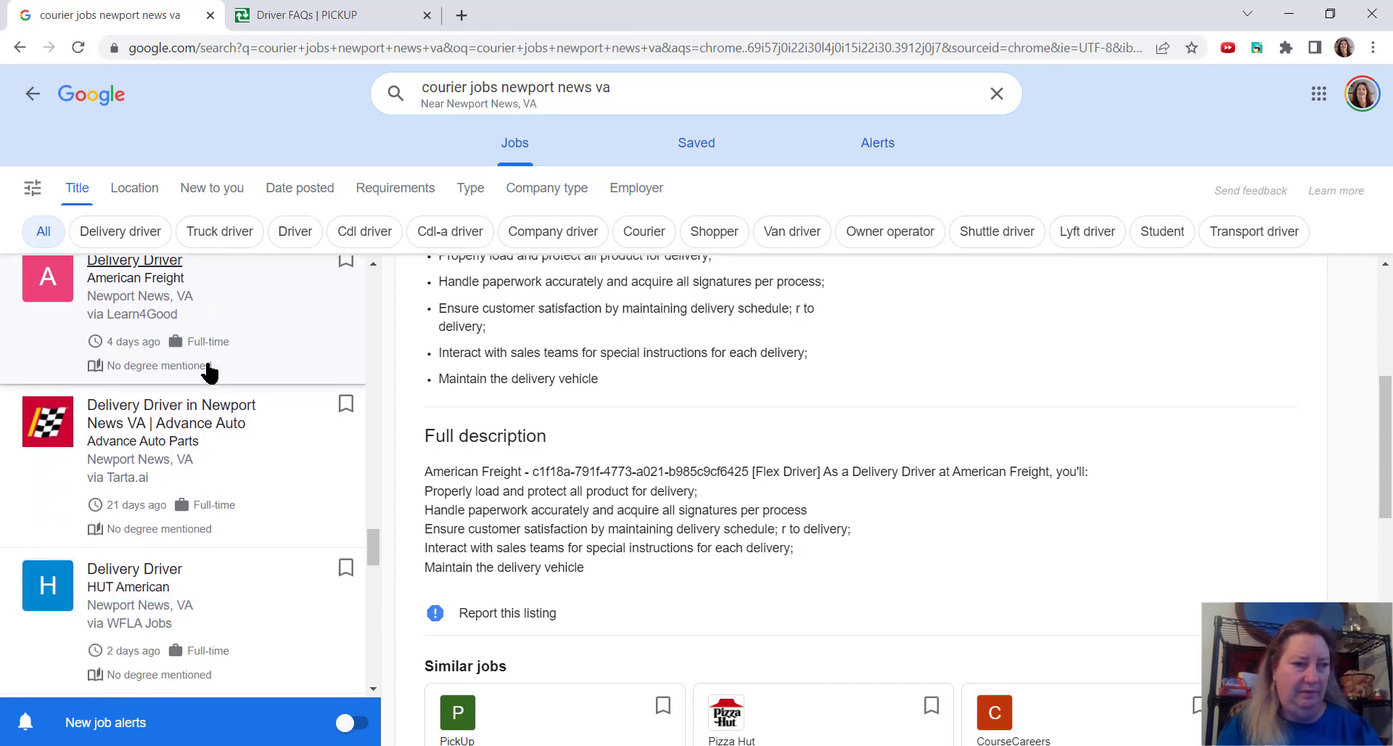
View the Advance Auto Parts delivery driver listing's highlights.
{"action": "left_click", "coordinate": [152, 408]}
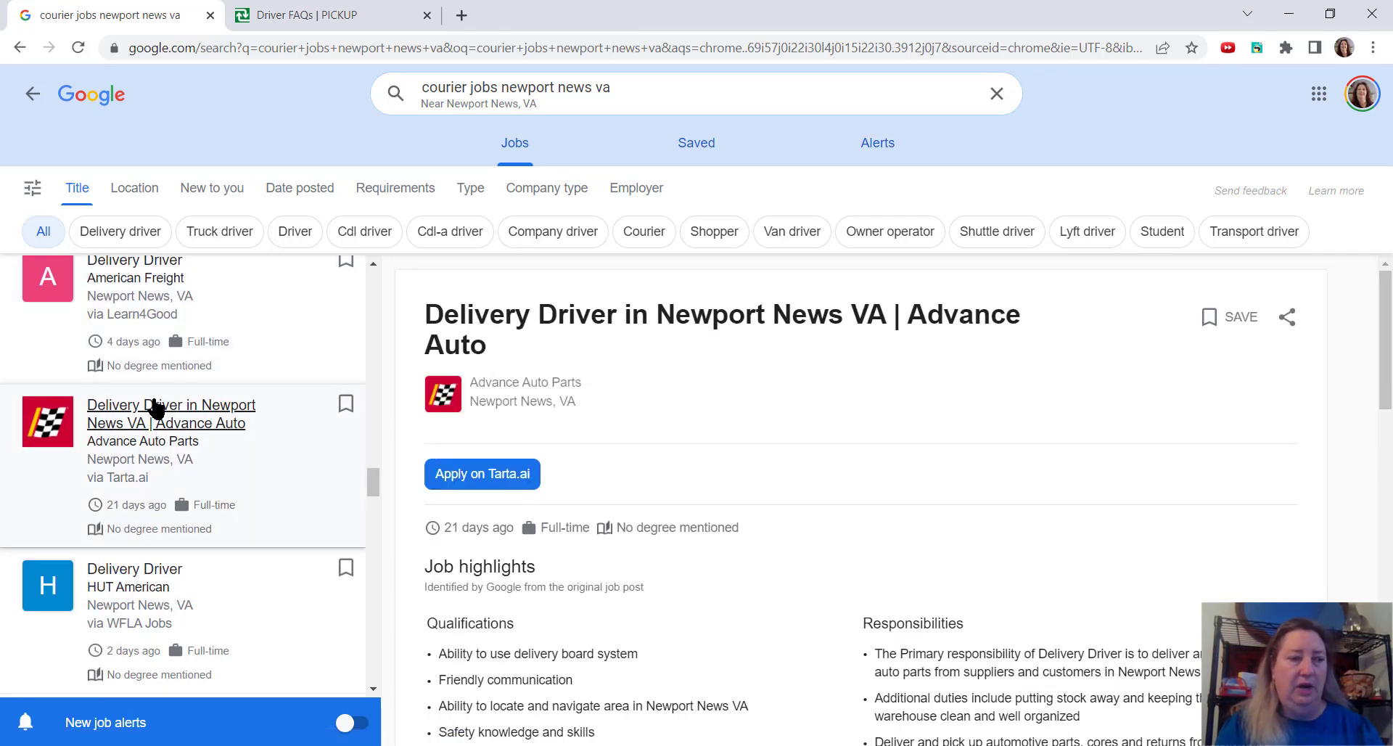
{"action": "scroll", "coordinate": [704, 433], "scroll_direction": "down", "scroll_amount": 3}
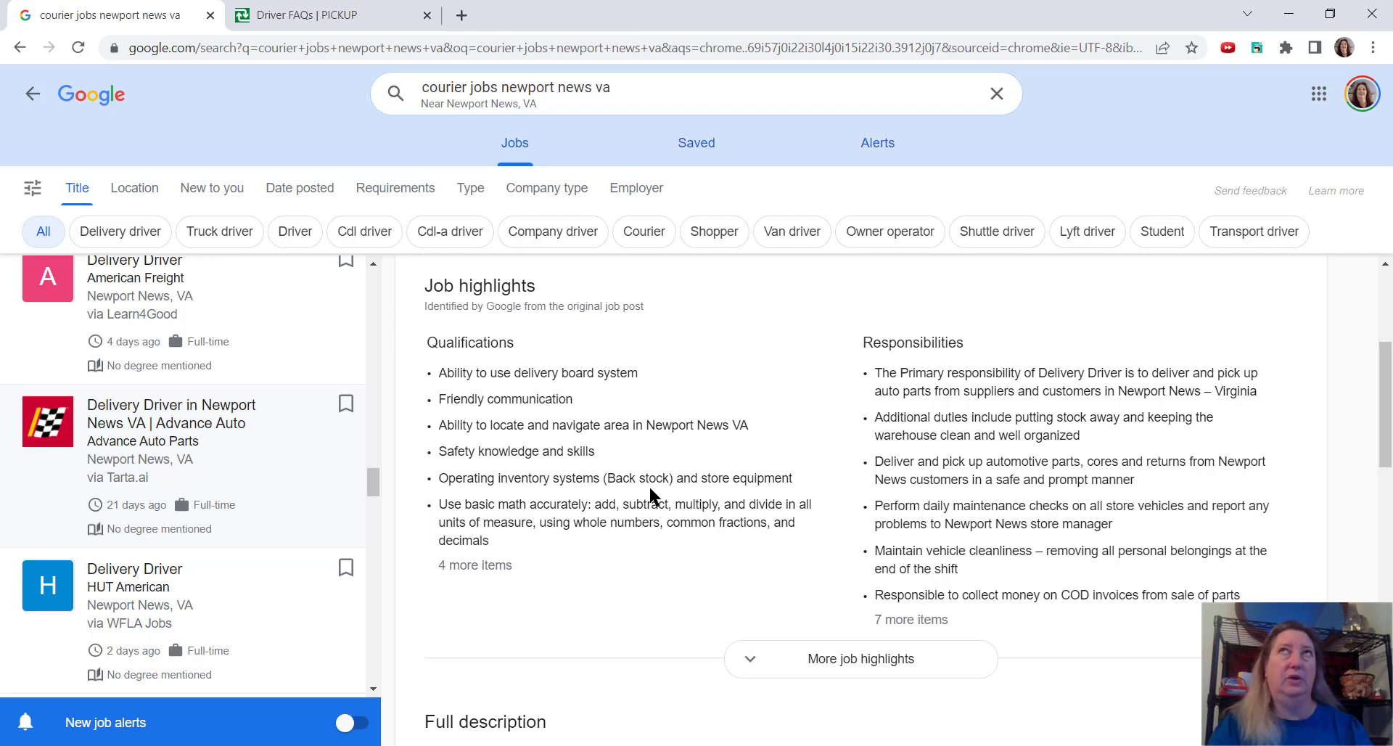
{"action": "scroll", "coordinate": [227, 456], "scroll_direction": "down", "scroll_amount": 1}
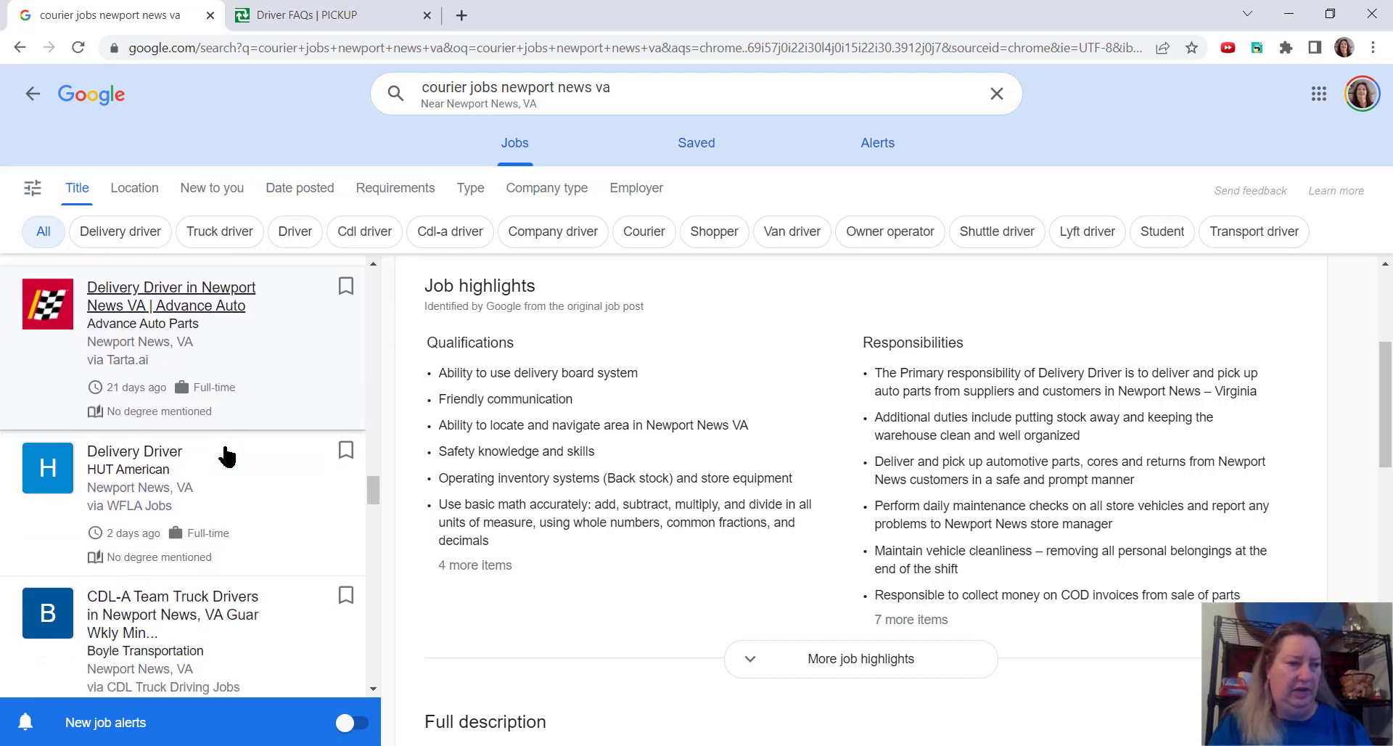
View HUT American's Delivery Driver listing with the full Pizza Hut $15-$20 pay description expanded.
{"action": "left_click", "coordinate": [146, 454]}
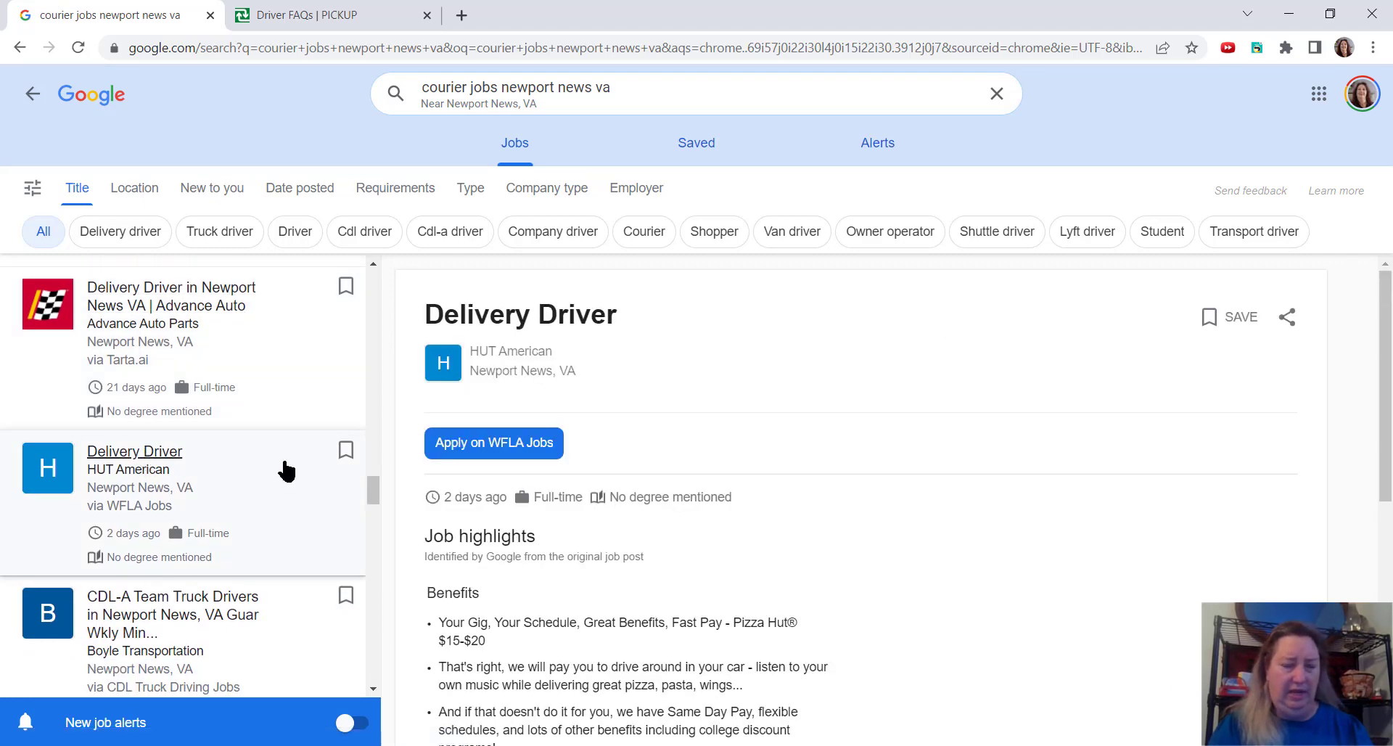
{"action": "scroll", "coordinate": [834, 458], "scroll_direction": "down", "scroll_amount": 1}
{"action": "scroll", "coordinate": [834, 458], "scroll_direction": "down", "scroll_amount": 1}
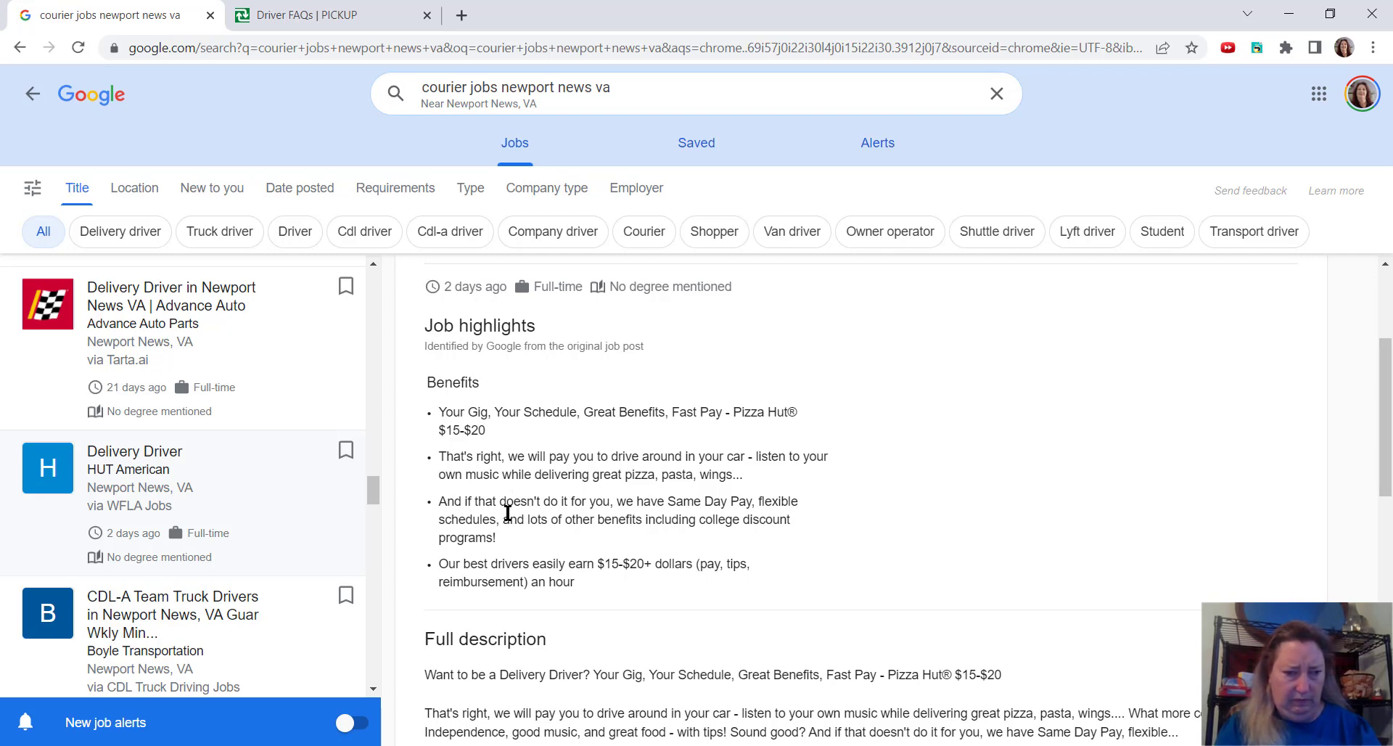
{"action": "scroll", "coordinate": [507, 514], "scroll_direction": "down", "scroll_amount": 3}
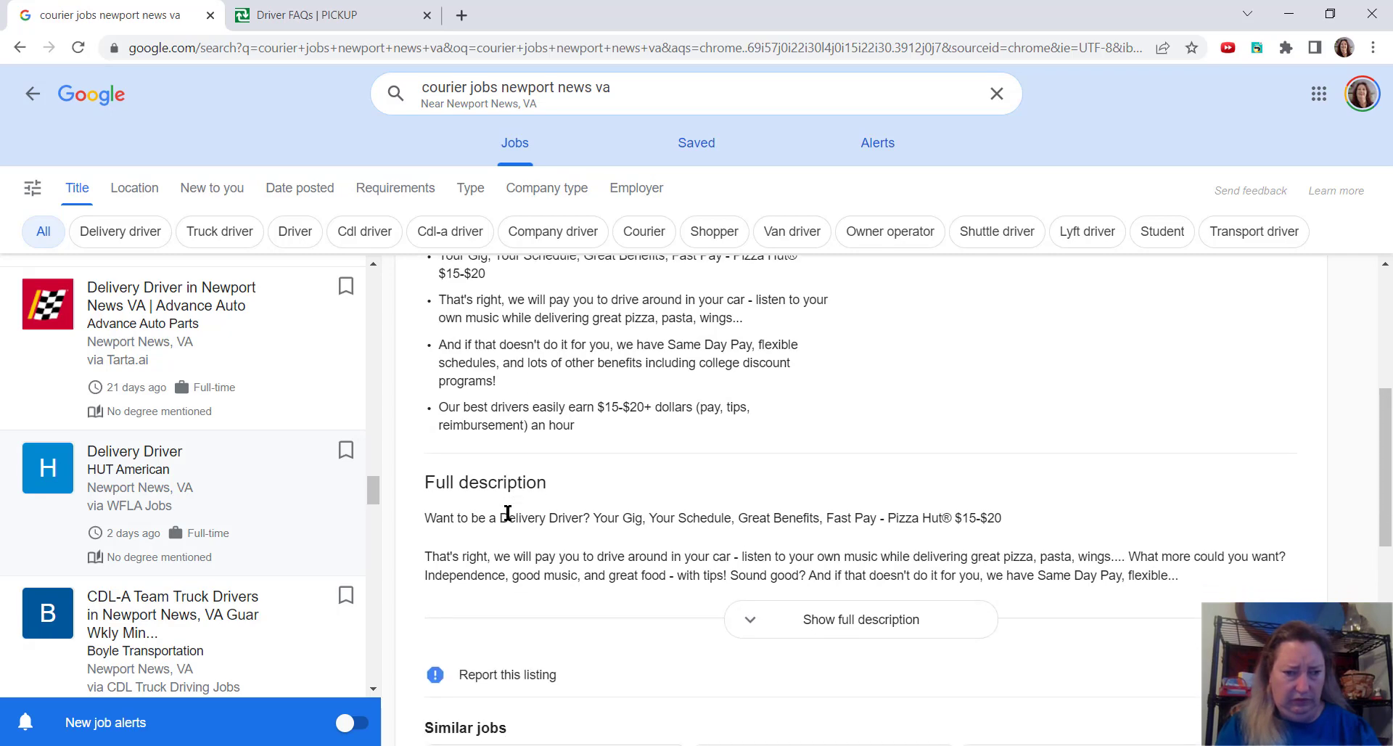
{"action": "scroll", "coordinate": [507, 513], "scroll_direction": "down", "scroll_amount": 1}
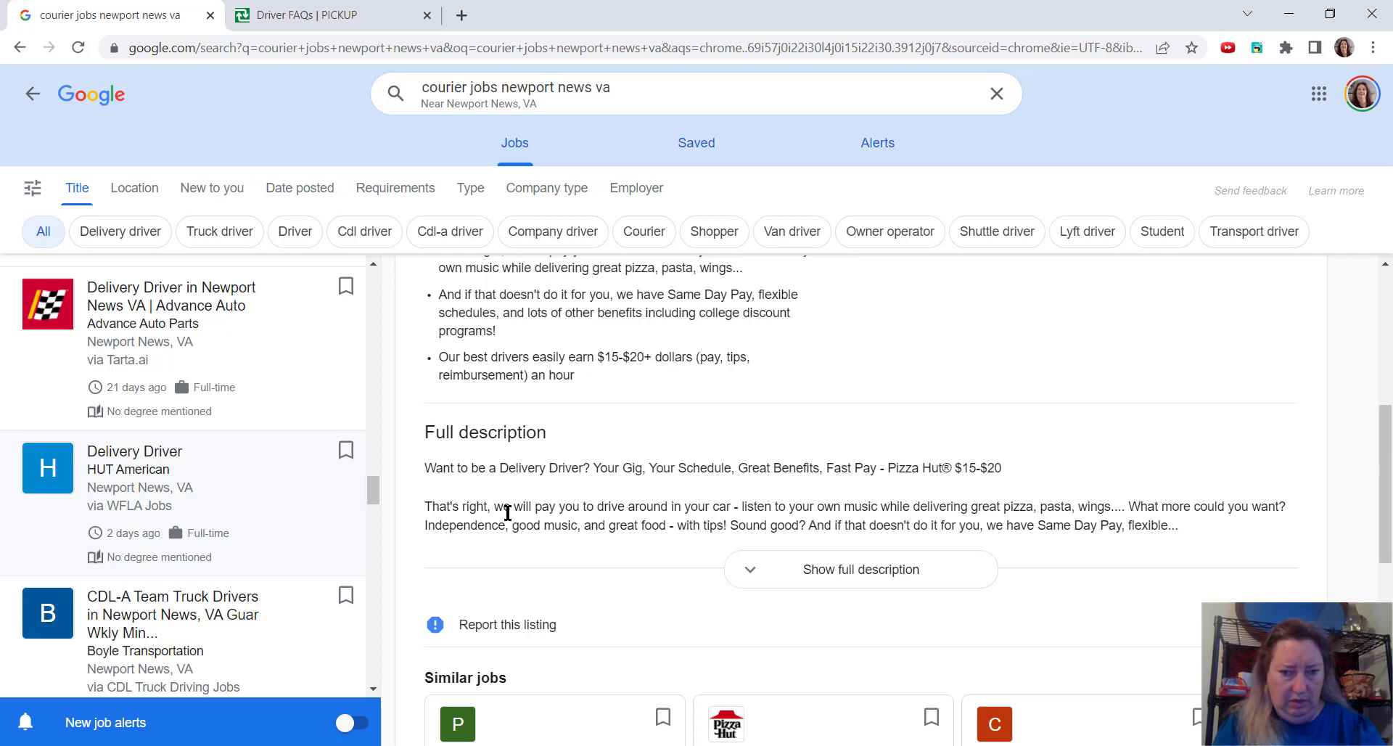
{"action": "left_click", "coordinate": [874, 572]}
{"action": "scroll", "coordinate": [653, 519], "scroll_direction": "down", "scroll_amount": 2}
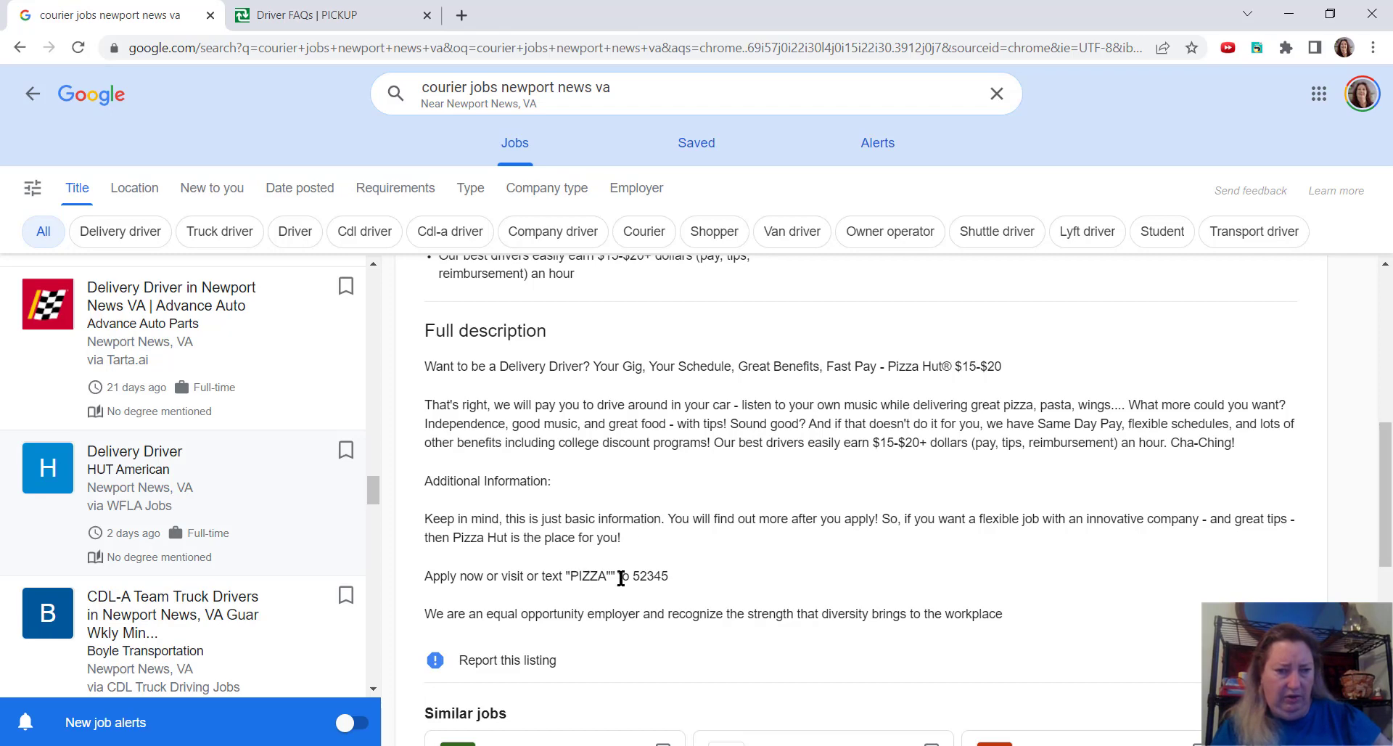
{"action": "scroll", "coordinate": [748, 612], "scroll_direction": "up", "scroll_amount": 2}
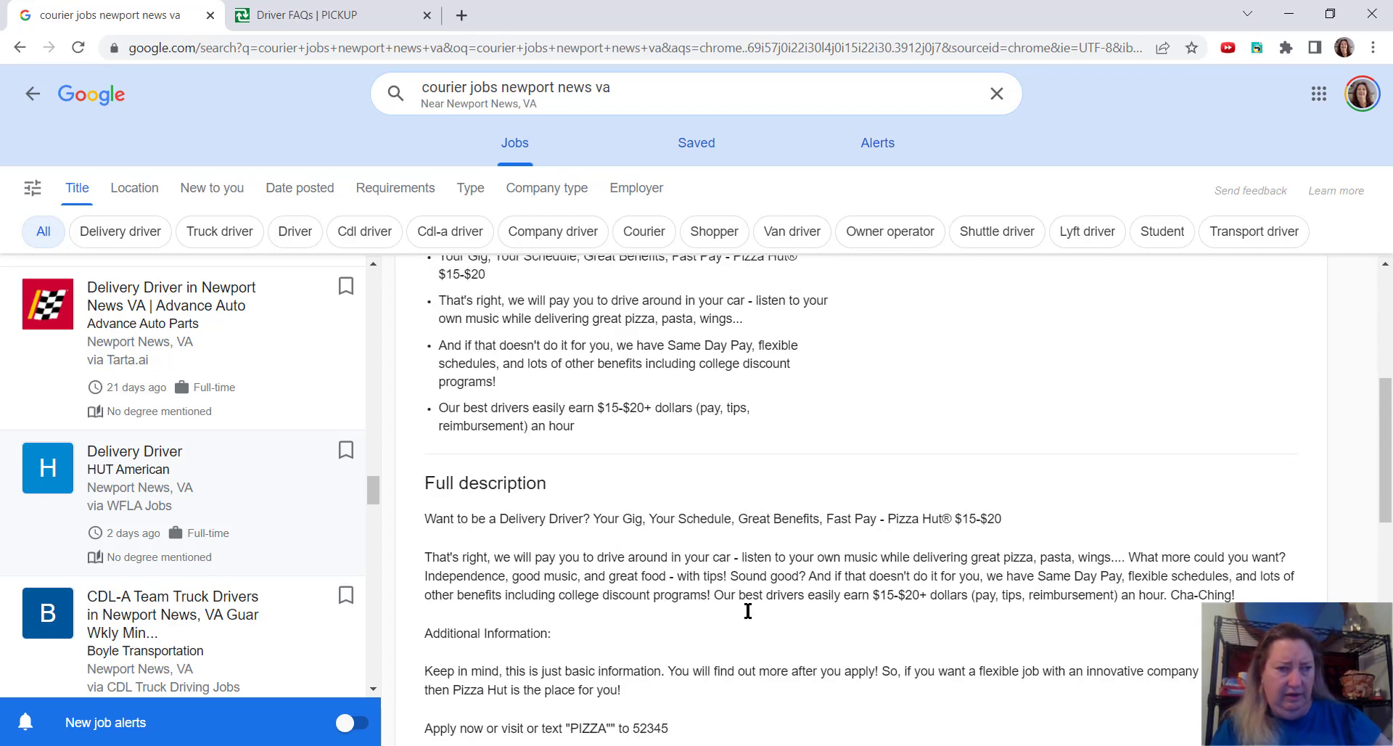
{"action": "scroll", "coordinate": [748, 613], "scroll_direction": "down", "scroll_amount": 2}
{"action": "scroll", "coordinate": [747, 613], "scroll_direction": "up", "scroll_amount": 6}
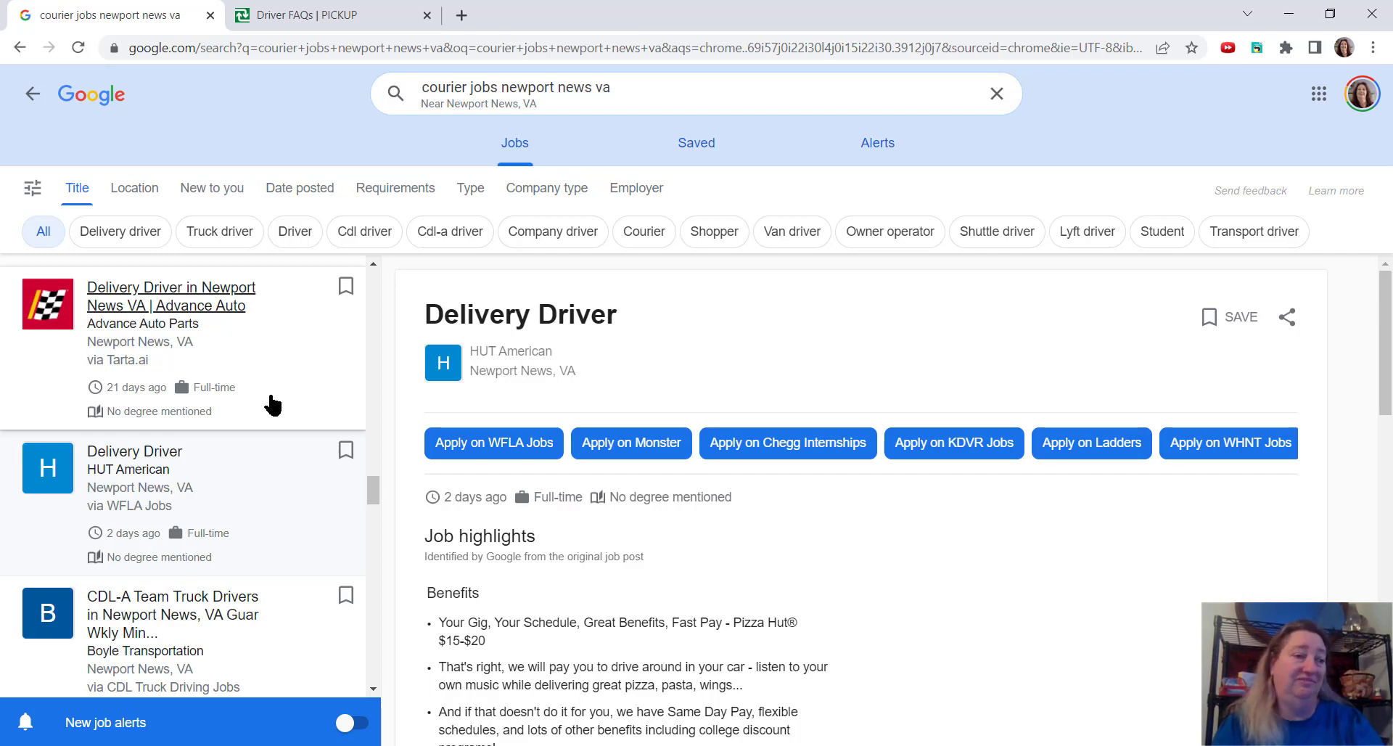
{"action": "scroll", "coordinate": [272, 404], "scroll_direction": "down", "scroll_amount": 2}
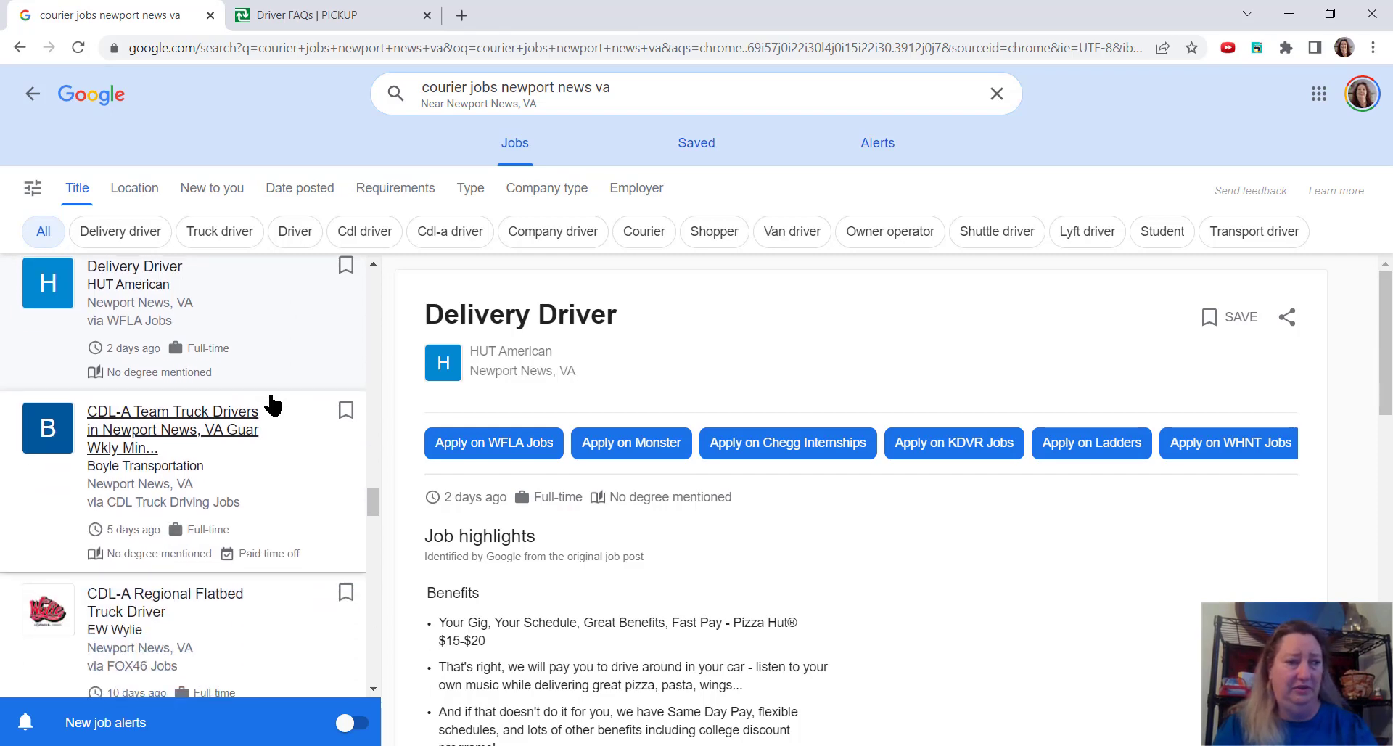
{"action": "scroll", "coordinate": [167, 427], "scroll_direction": "down", "scroll_amount": 2}
{"action": "scroll", "coordinate": [167, 427], "scroll_direction": "down", "scroll_amount": 1}
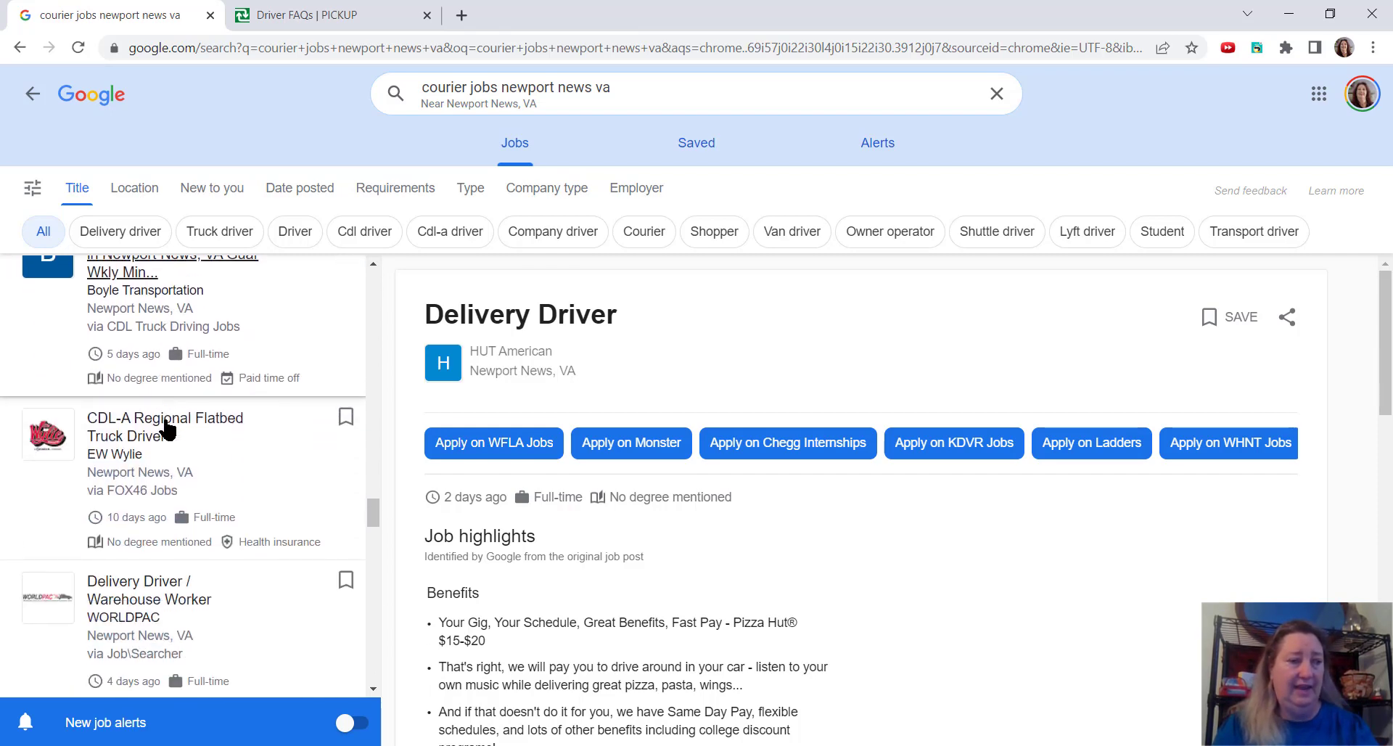
{"action": "scroll", "coordinate": [166, 428], "scroll_direction": "down", "scroll_amount": 2}
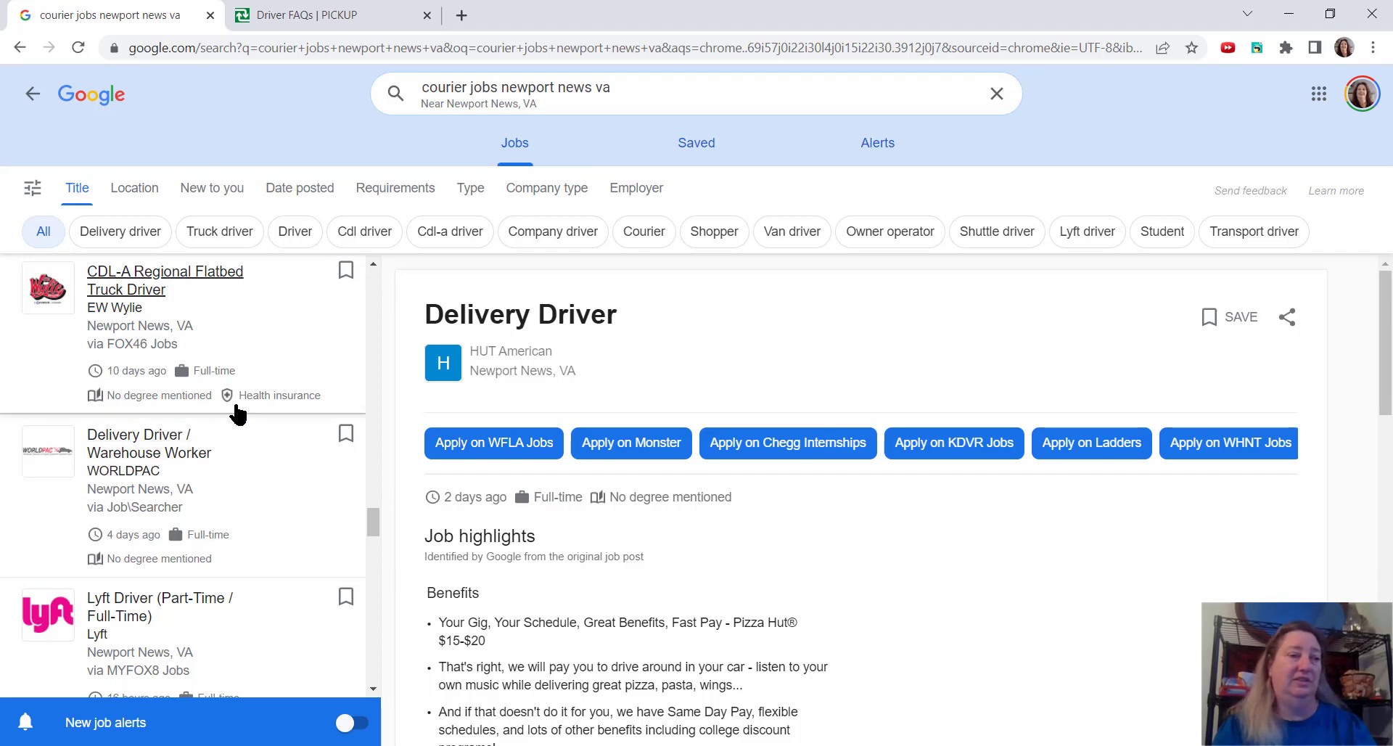
{"action": "scroll", "coordinate": [237, 413], "scroll_direction": "down", "scroll_amount": 1}
View the WORLDPAC Delivery Driver/Warehouse Worker listing, then the Hidenwood Van Driver highlights.
{"action": "left_click", "coordinate": [134, 376]}
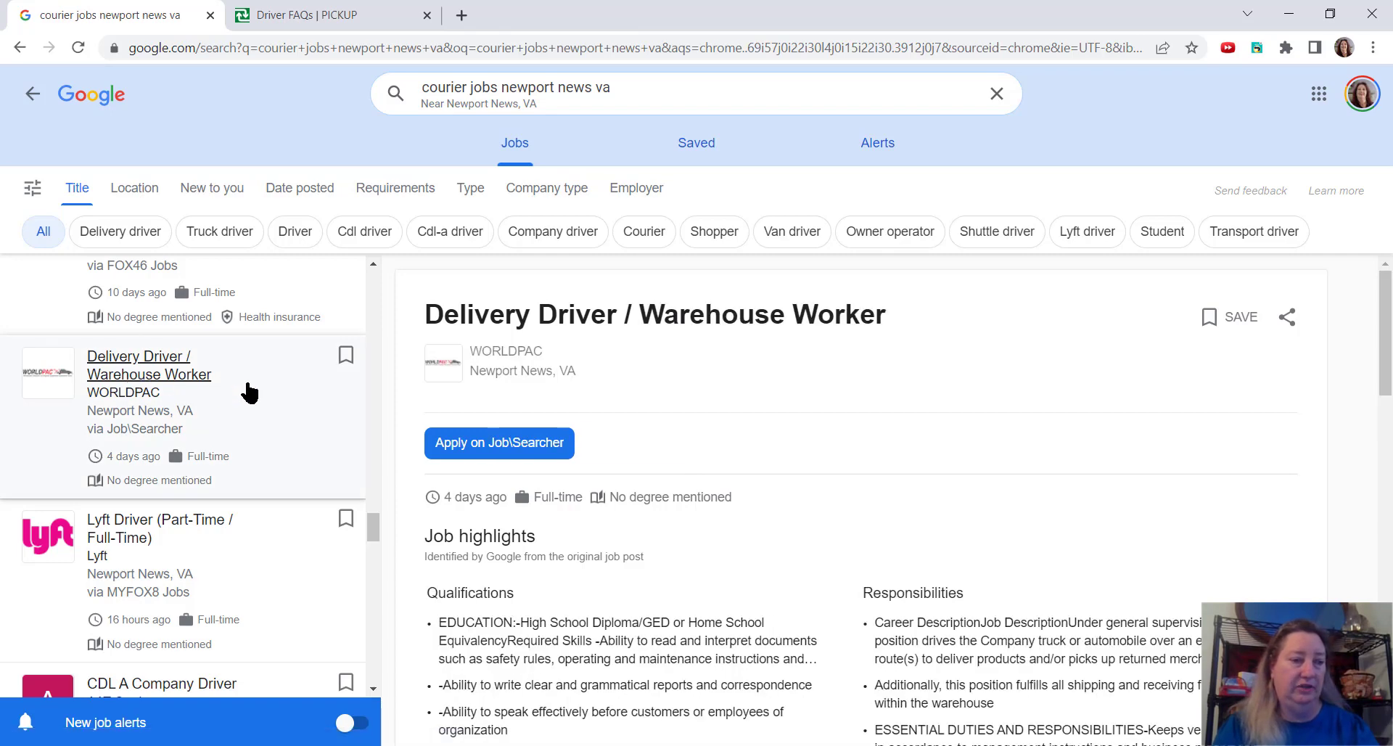
{"action": "scroll", "coordinate": [250, 392], "scroll_direction": "down", "scroll_amount": 1}
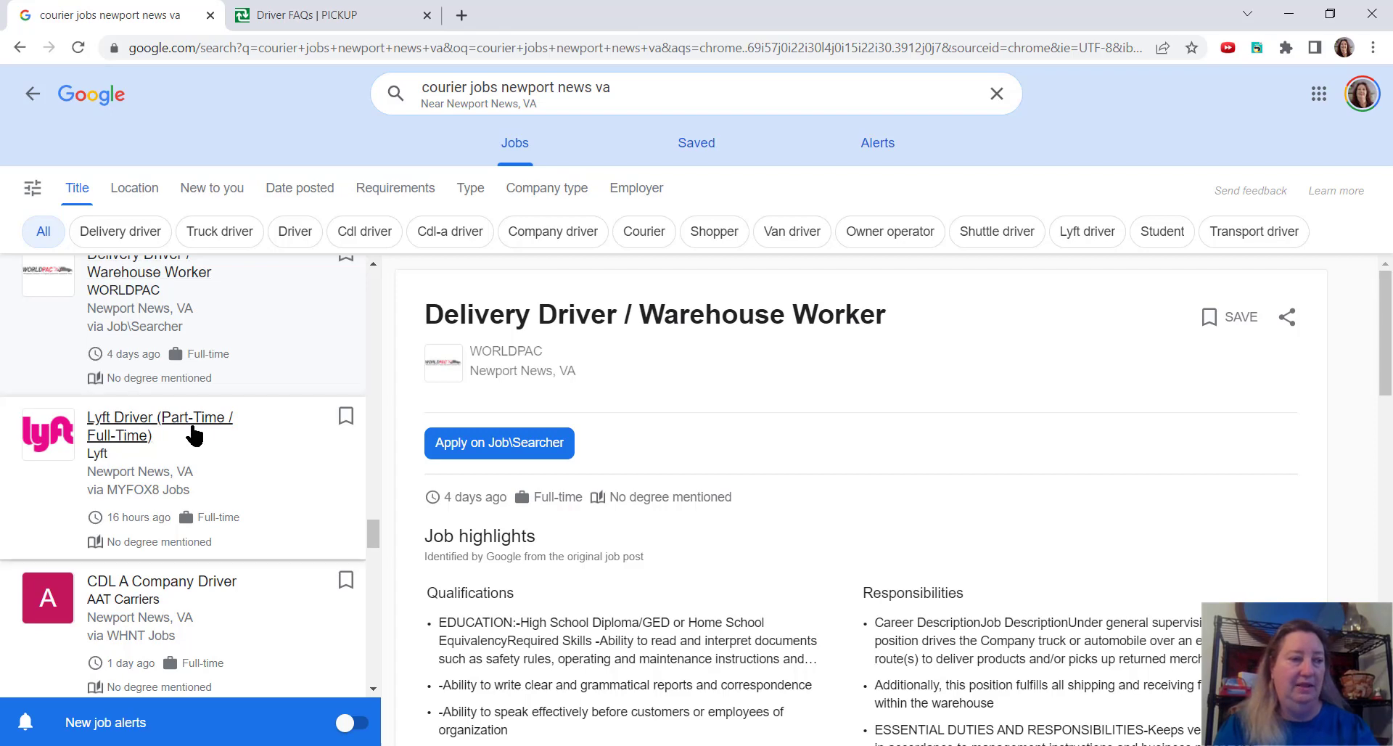
{"action": "scroll", "coordinate": [275, 428], "scroll_direction": "down", "scroll_amount": 2}
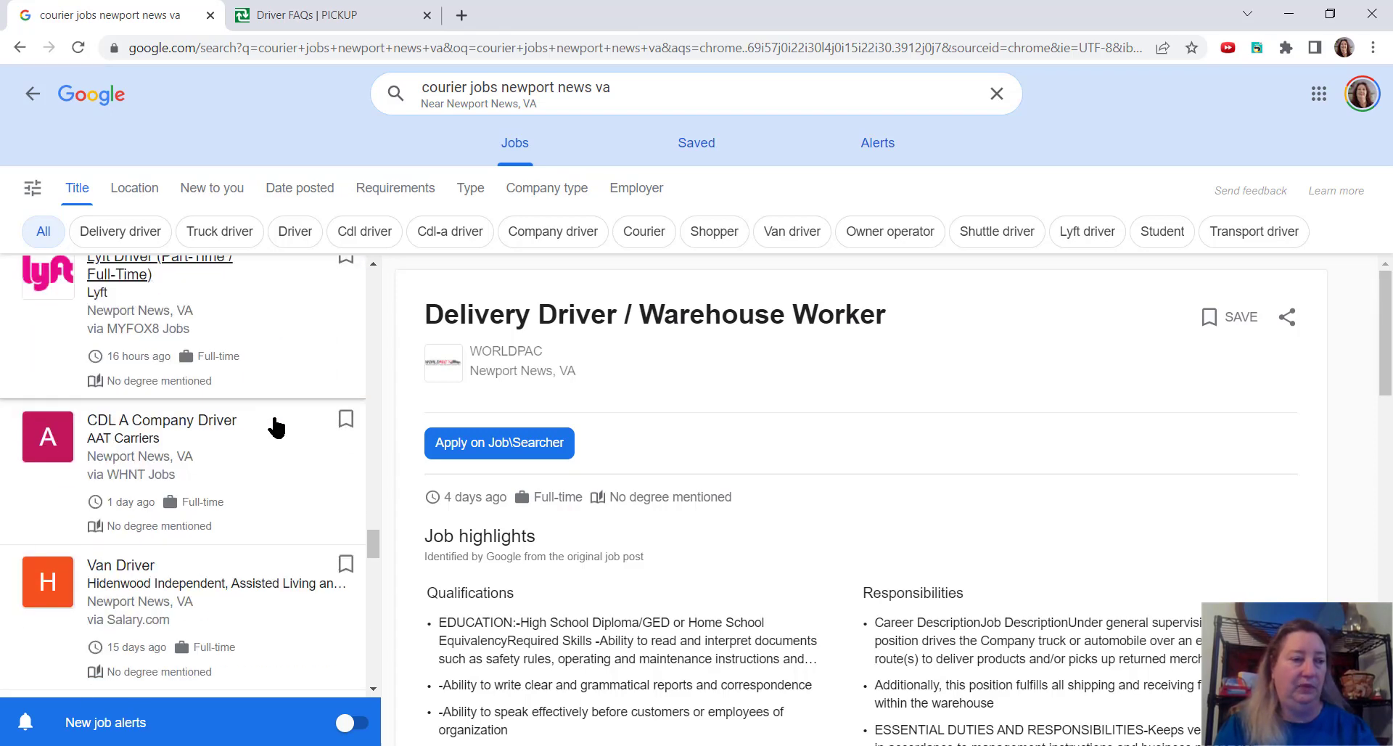
{"action": "scroll", "coordinate": [213, 432], "scroll_direction": "down", "scroll_amount": 1}
{"action": "scroll", "coordinate": [214, 432], "scroll_direction": "down", "scroll_amount": 1}
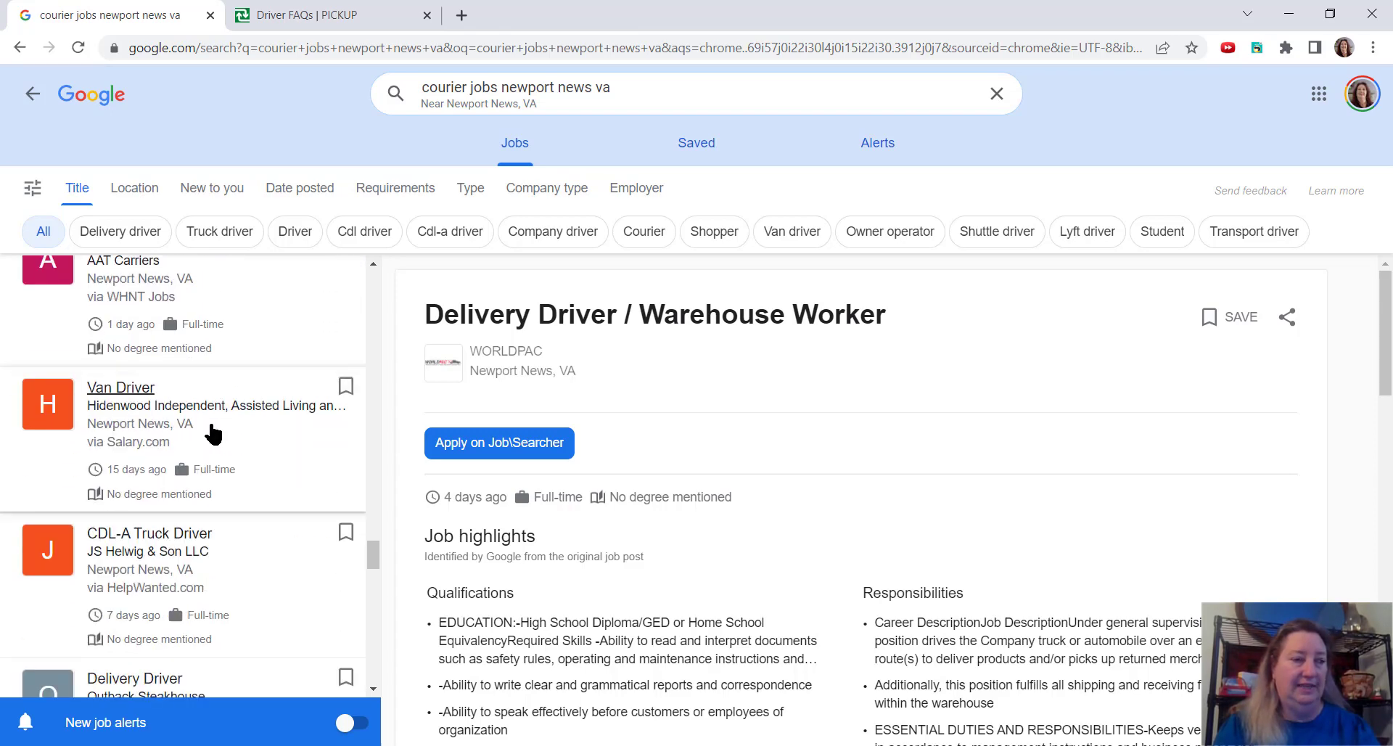
{"action": "left_click", "coordinate": [120, 389]}
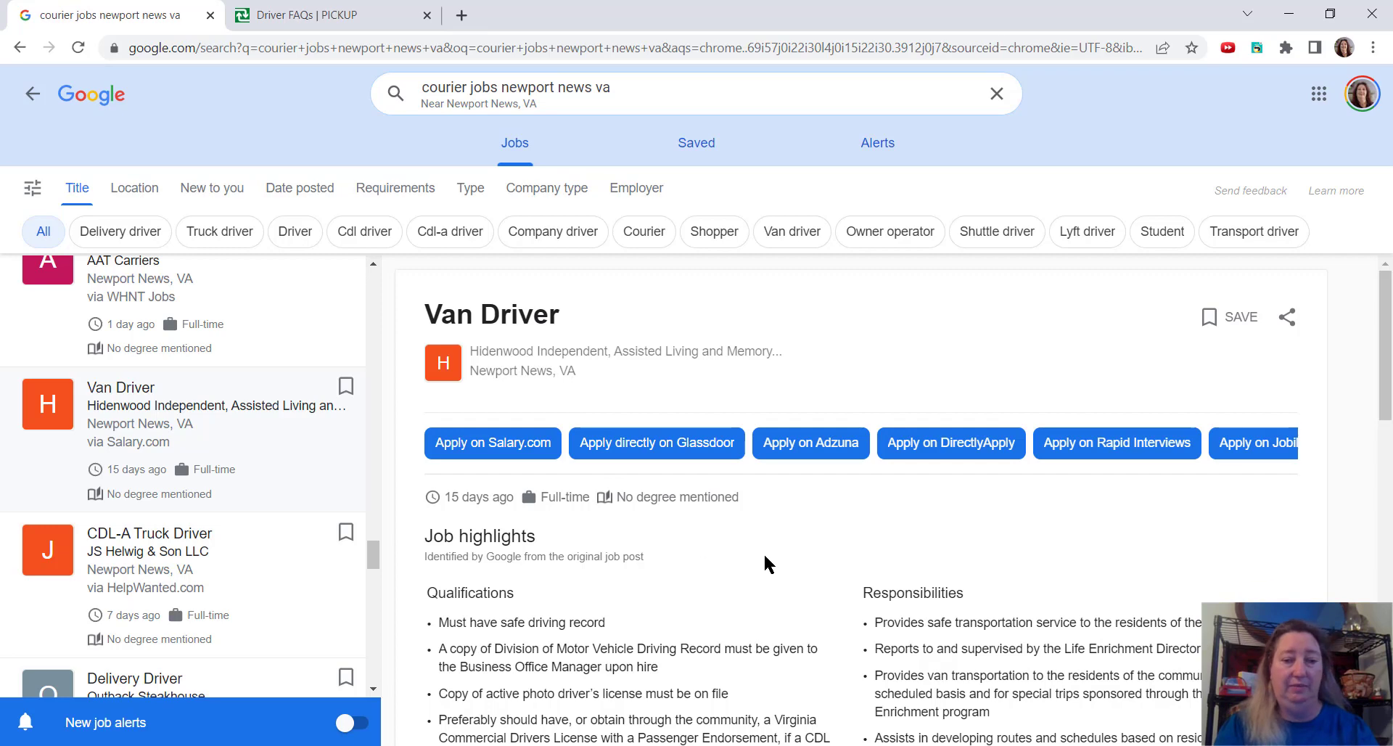
{"action": "scroll", "coordinate": [764, 551], "scroll_direction": "down", "scroll_amount": 2}
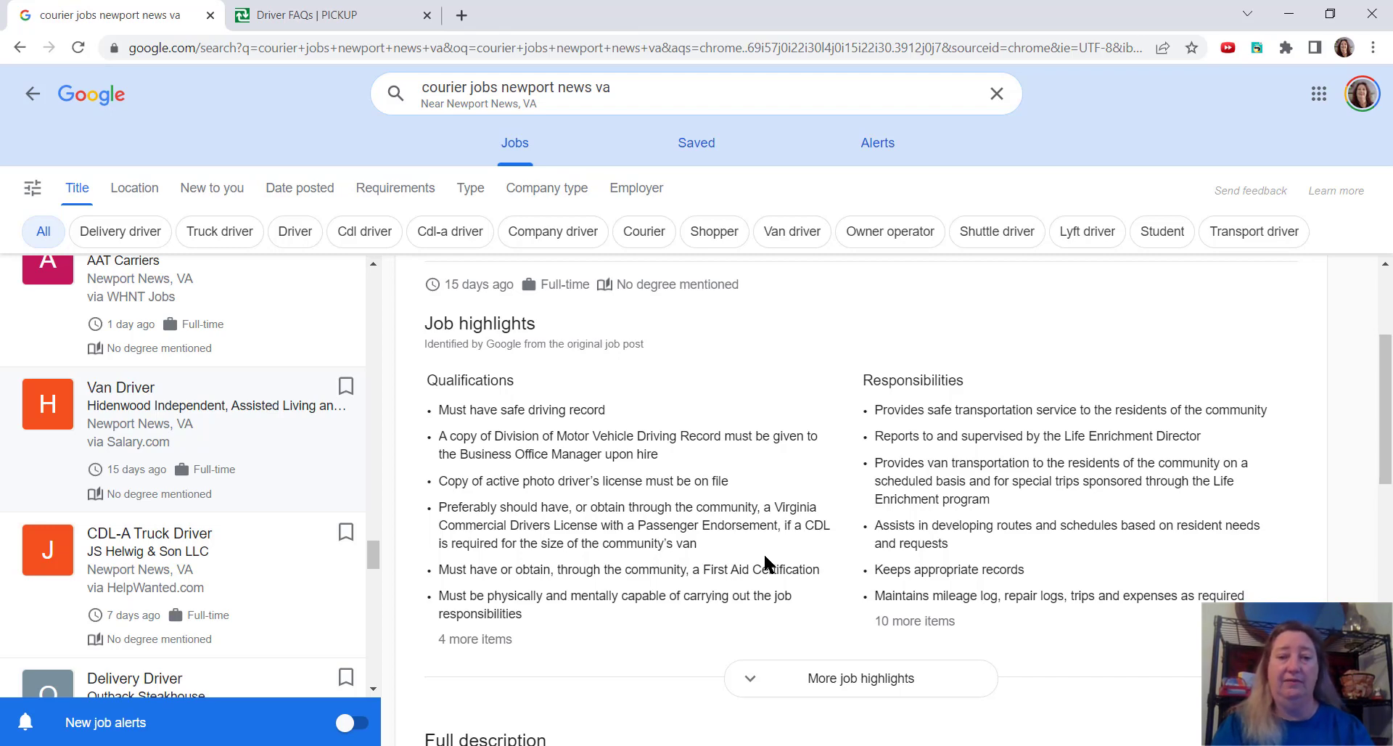
{"action": "scroll", "coordinate": [765, 549], "scroll_direction": "down", "scroll_amount": 1}
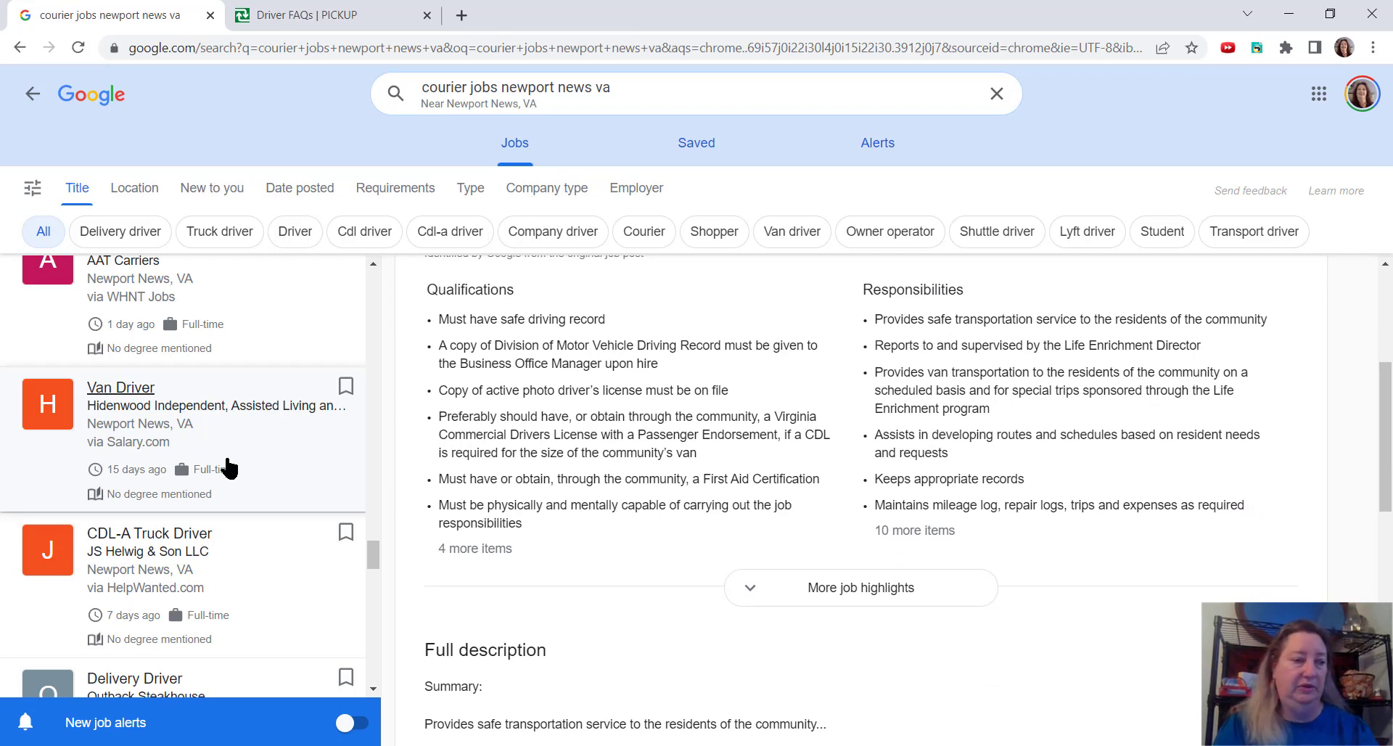
{"action": "scroll", "coordinate": [233, 458], "scroll_direction": "down", "scroll_amount": 2}
{"action": "scroll", "coordinate": [233, 458], "scroll_direction": "down", "scroll_amount": 1}
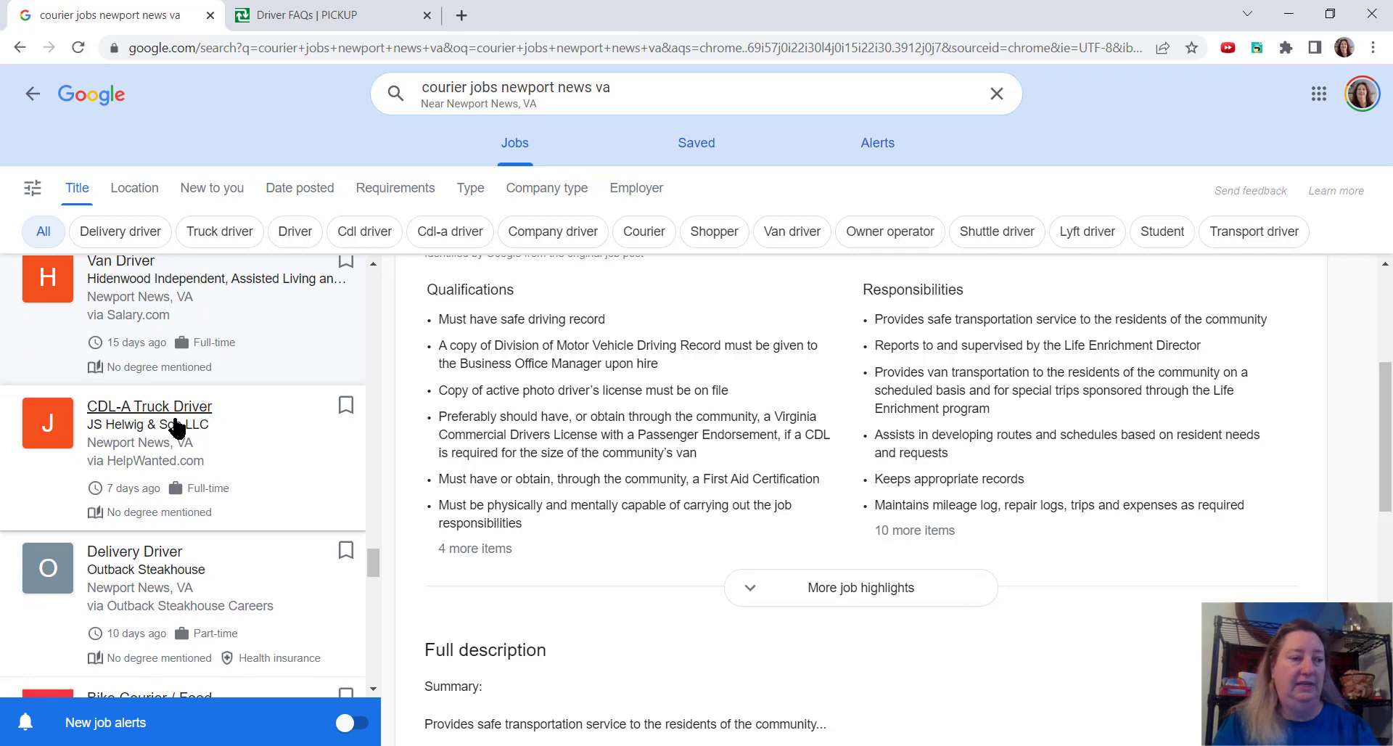
{"action": "scroll", "coordinate": [176, 426], "scroll_direction": "down", "scroll_amount": 1}
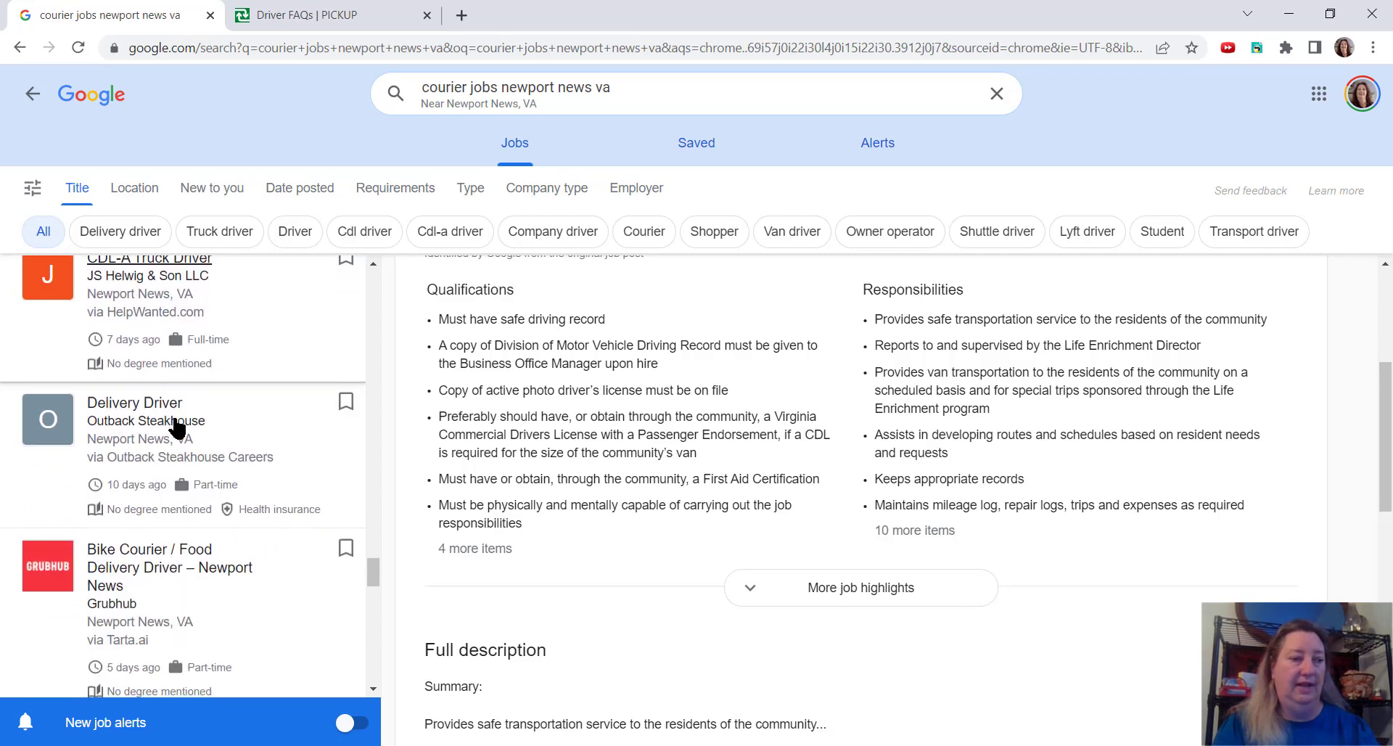
View Outback Steakhouse's Delivery Driver, Grubhub's Bike Courier, and Need It Now Delivers' $535/week driver listings.
{"action": "left_click", "coordinate": [116, 413]}
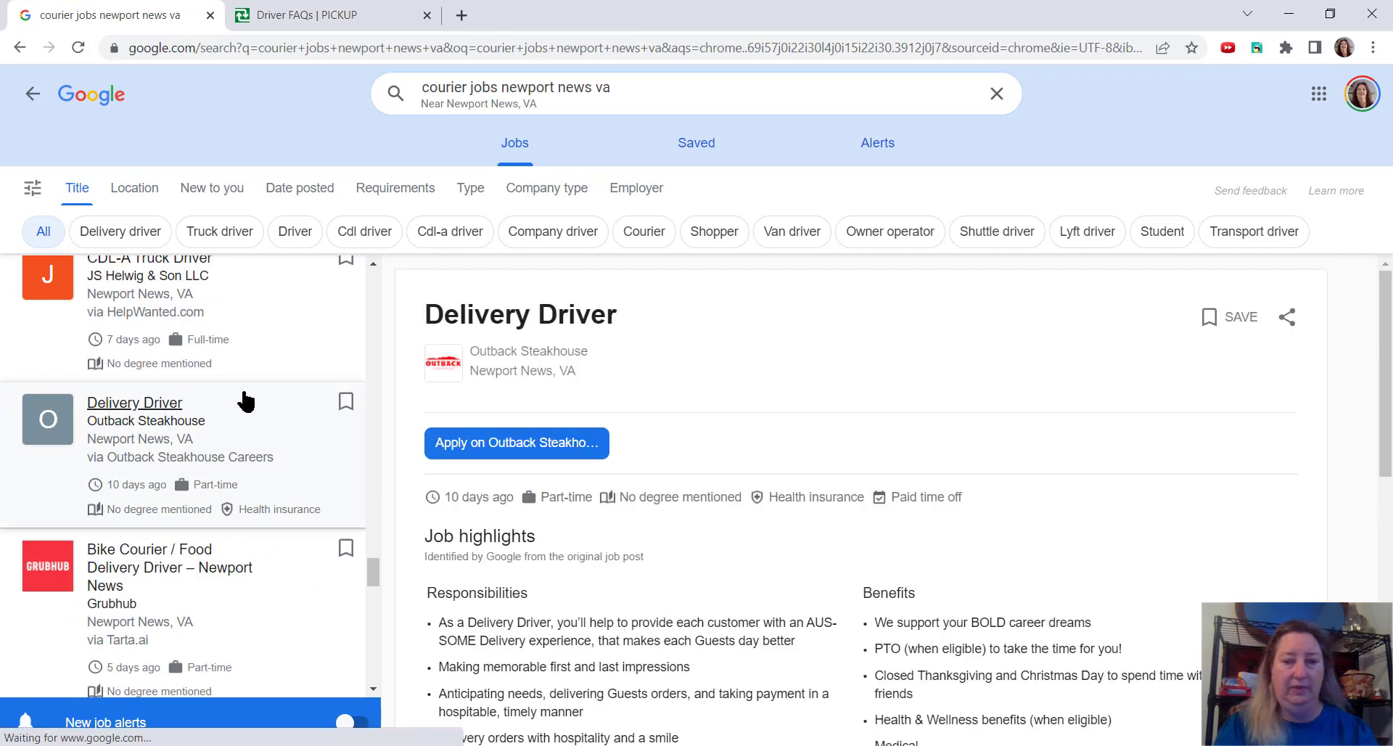
{"action": "scroll", "coordinate": [565, 454], "scroll_direction": "down", "scroll_amount": 5}
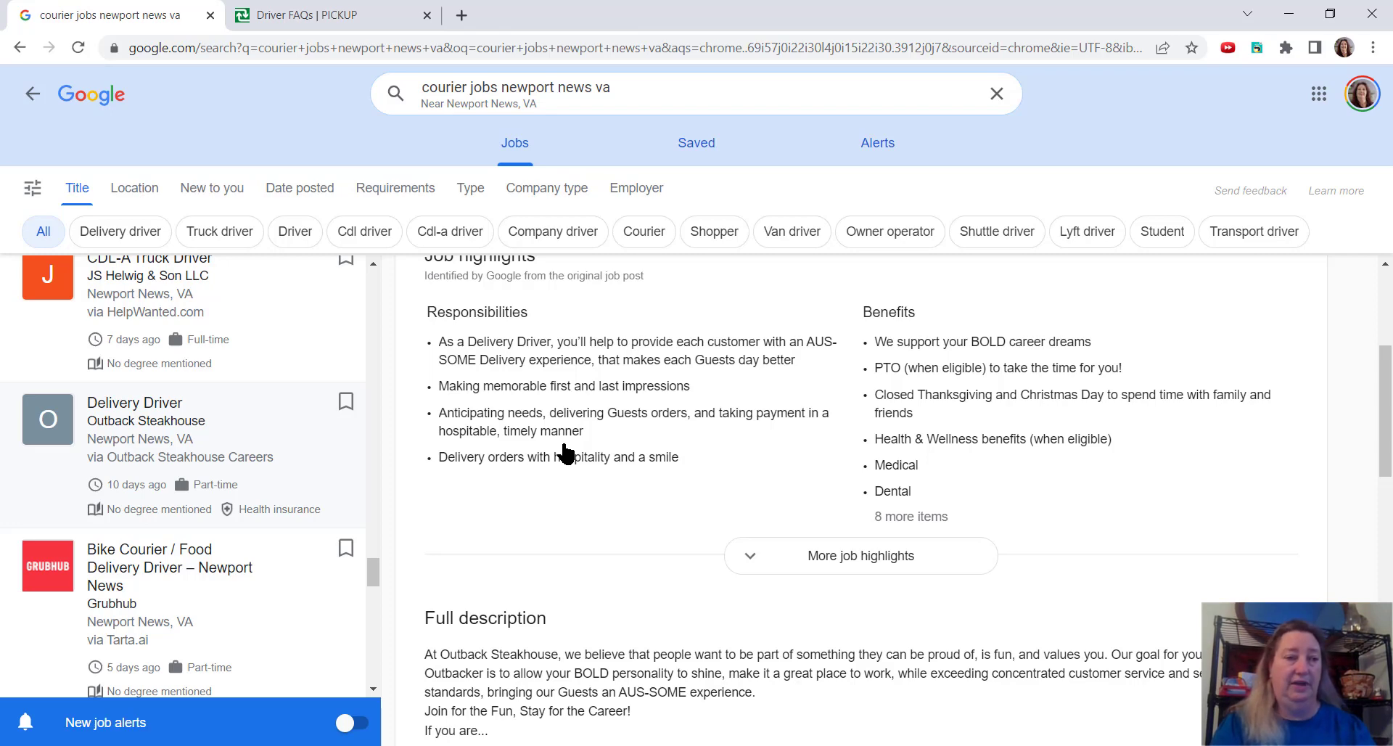
{"action": "scroll", "coordinate": [143, 457], "scroll_direction": "down", "scroll_amount": 1}
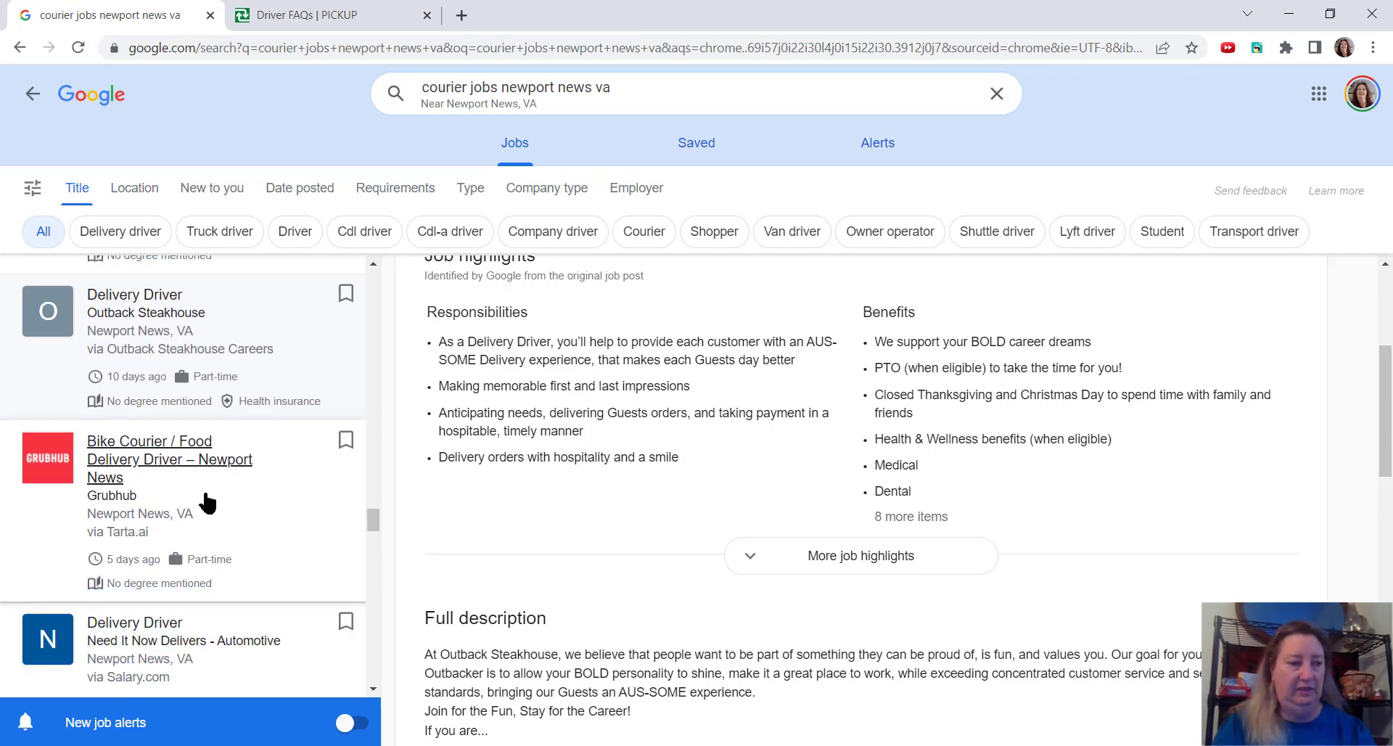
{"action": "left_click", "coordinate": [147, 443]}
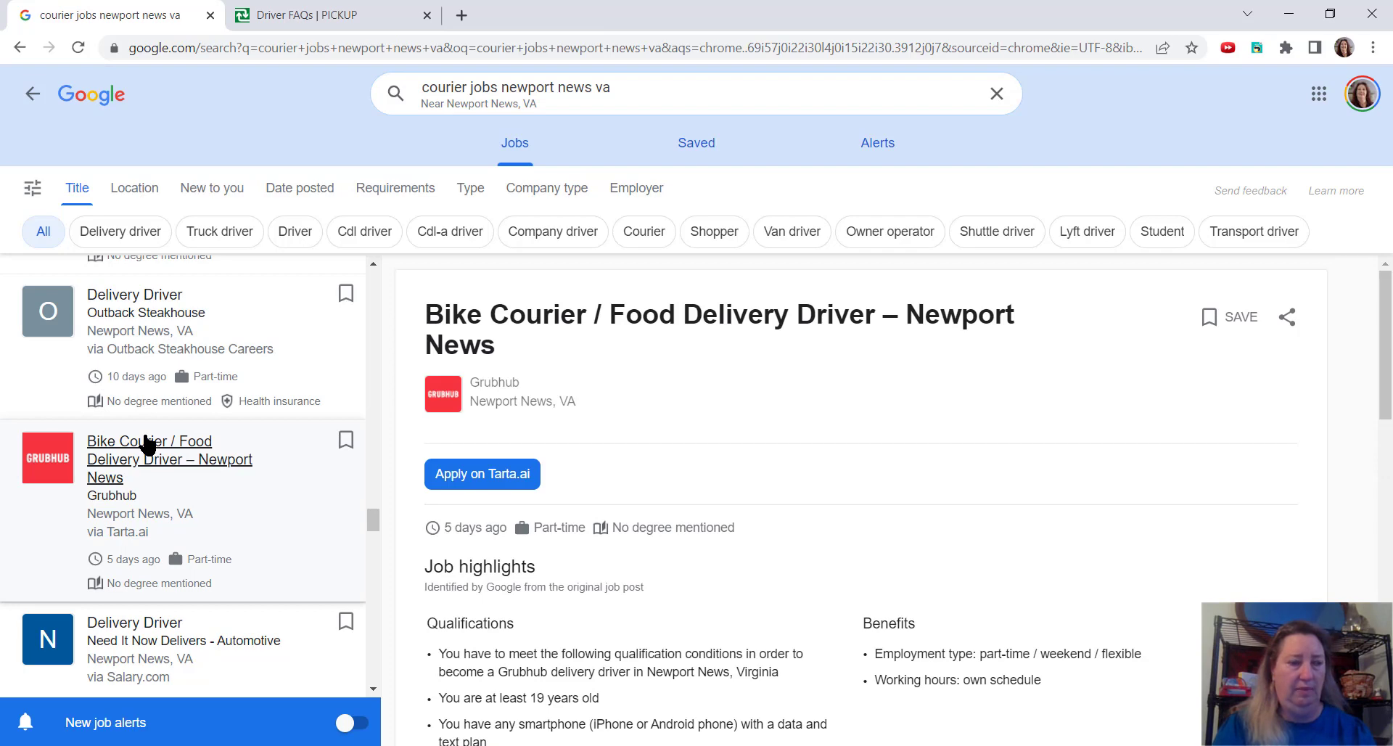
{"action": "scroll", "coordinate": [712, 449], "scroll_direction": "down", "scroll_amount": 3}
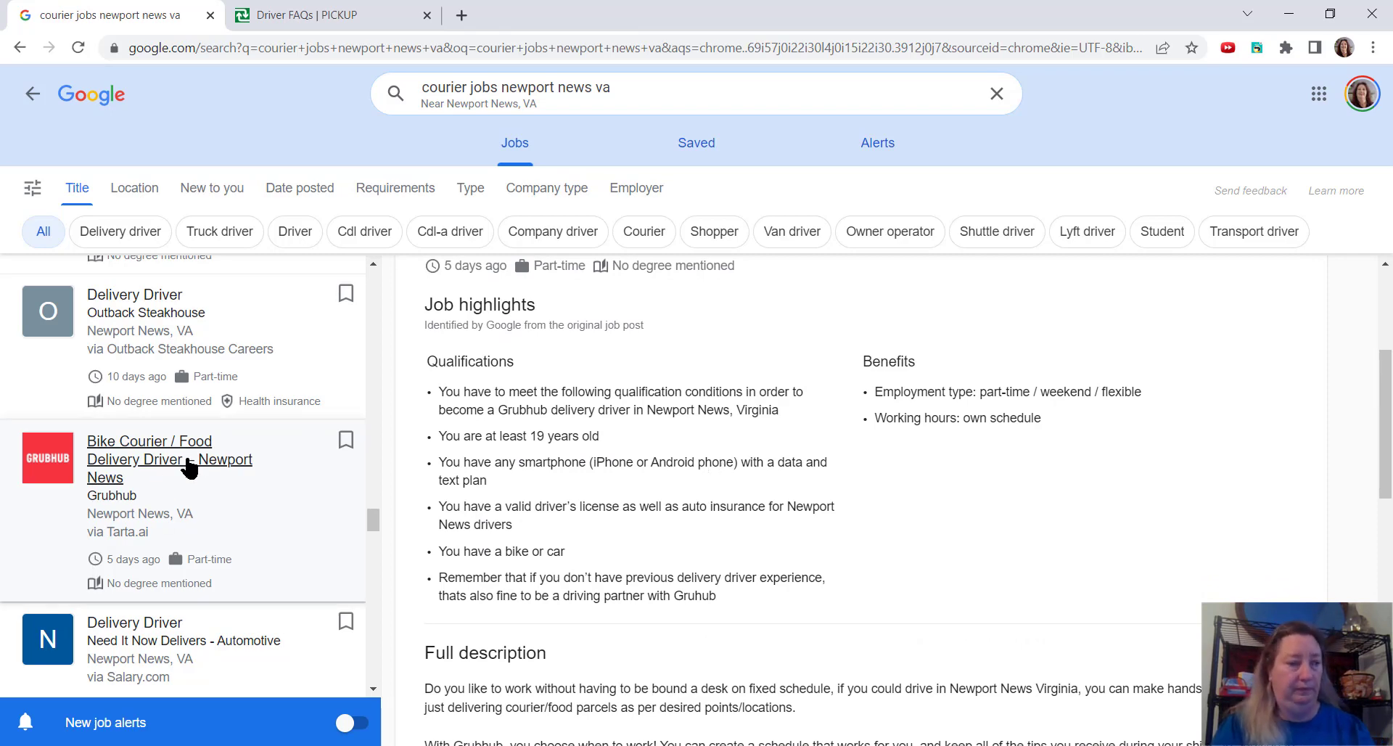
{"action": "scroll", "coordinate": [235, 450], "scroll_direction": "down", "scroll_amount": 1}
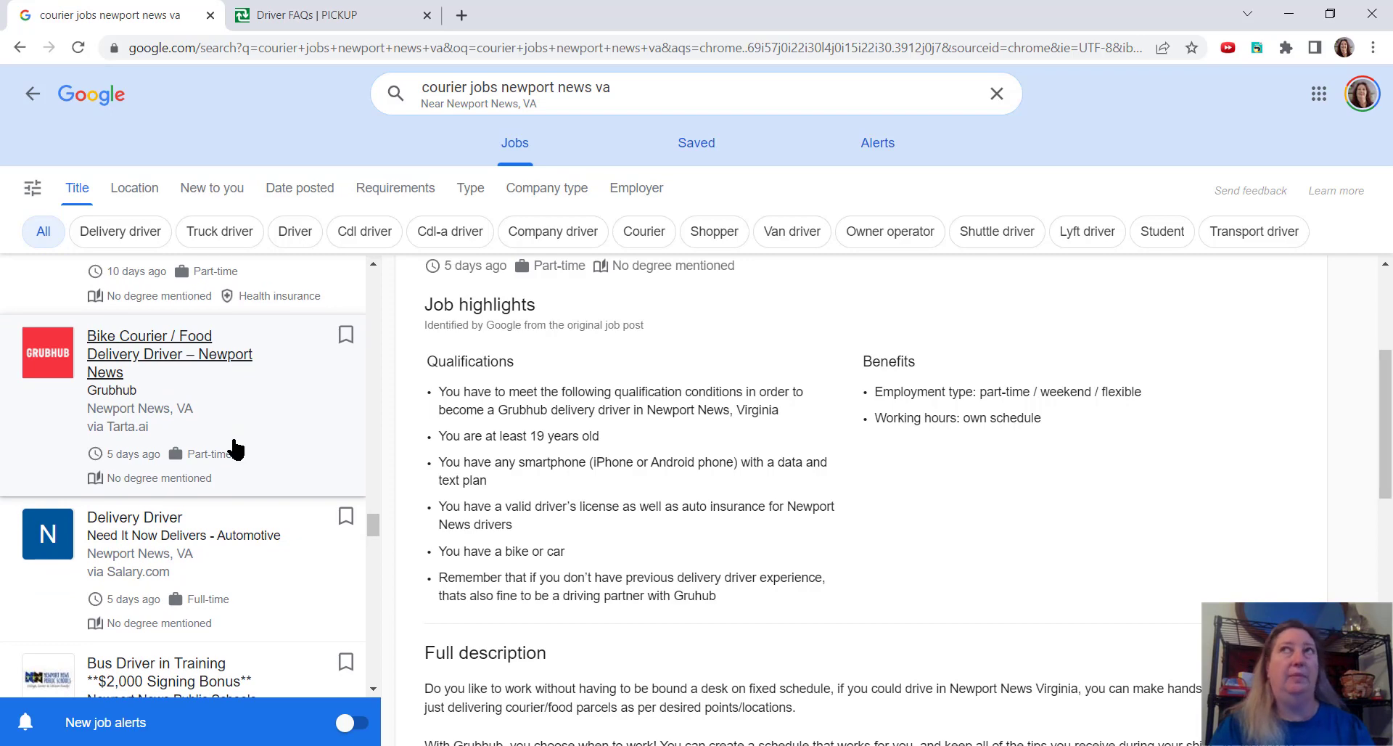
{"action": "scroll", "coordinate": [236, 450], "scroll_direction": "down", "scroll_amount": 1}
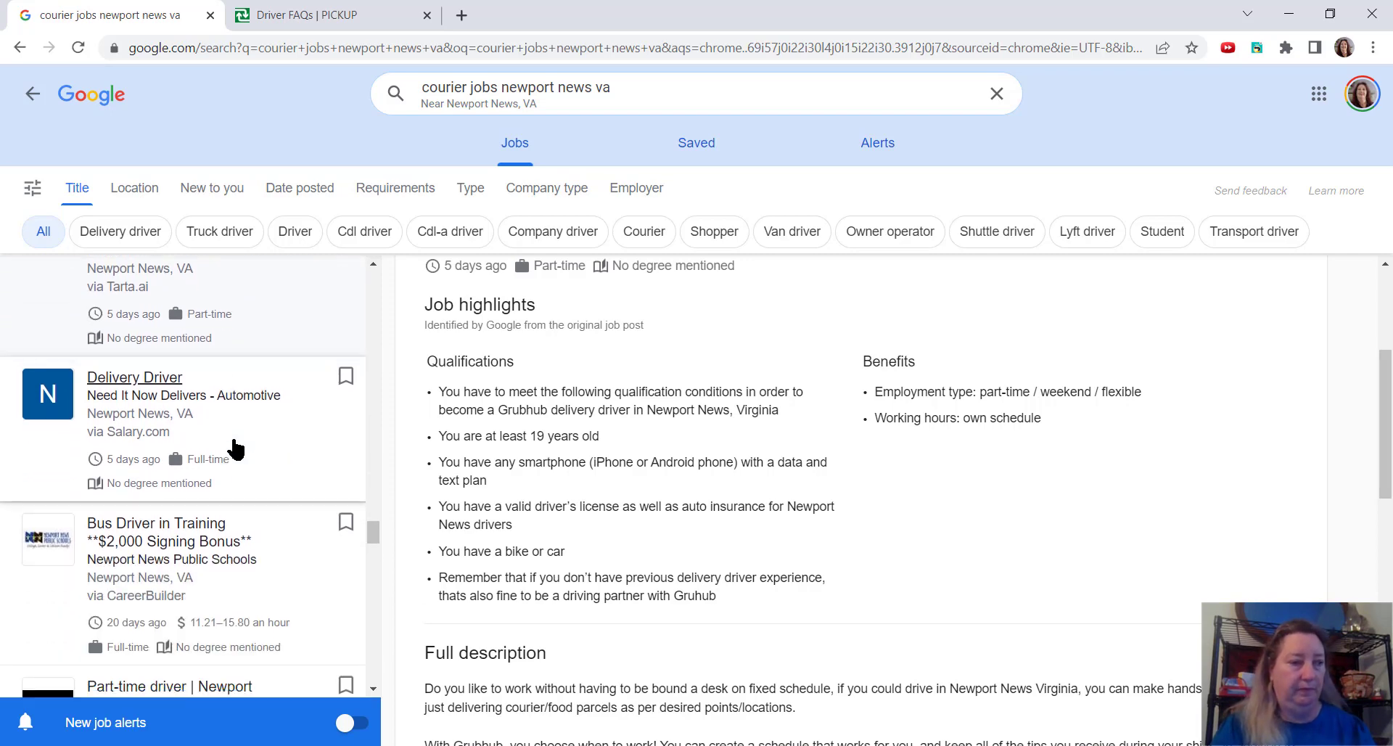
{"action": "left_click", "coordinate": [131, 391]}
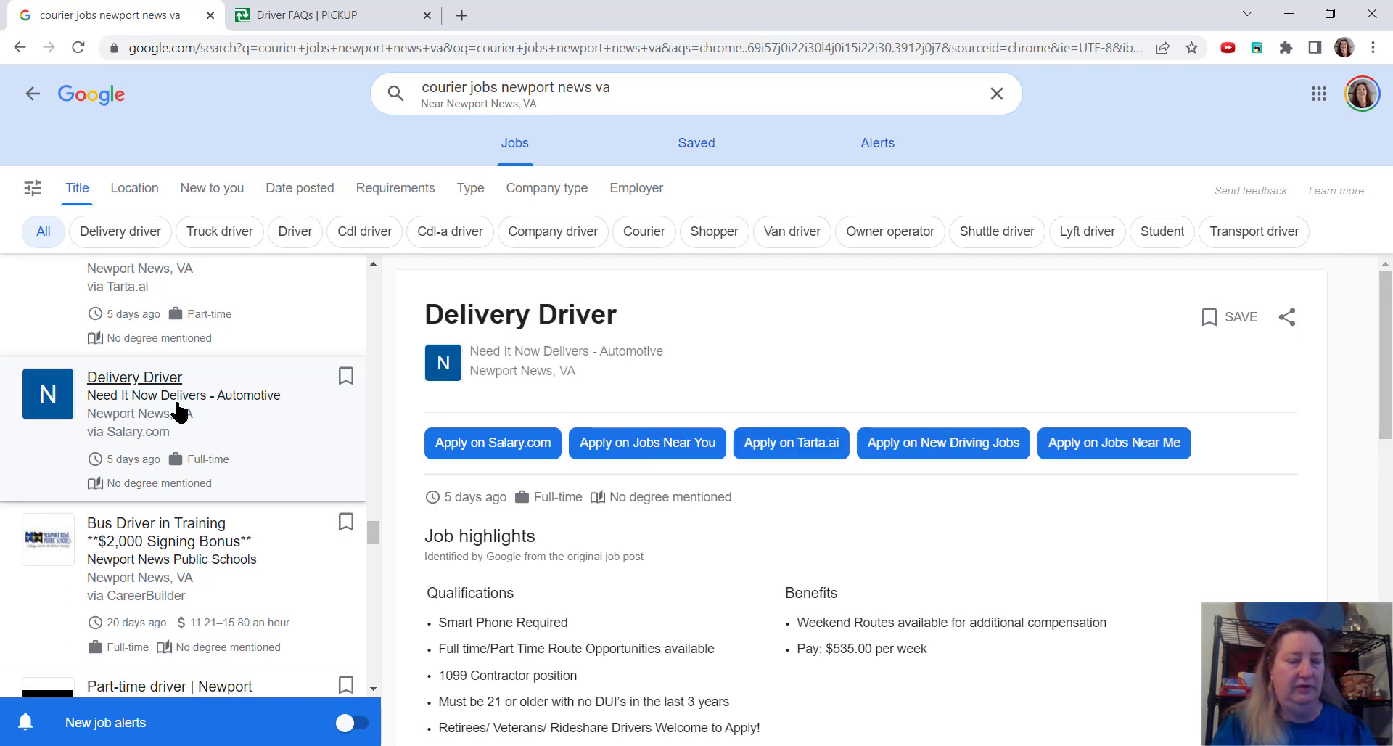
{"action": "scroll", "coordinate": [697, 579], "scroll_direction": "down", "scroll_amount": 1}
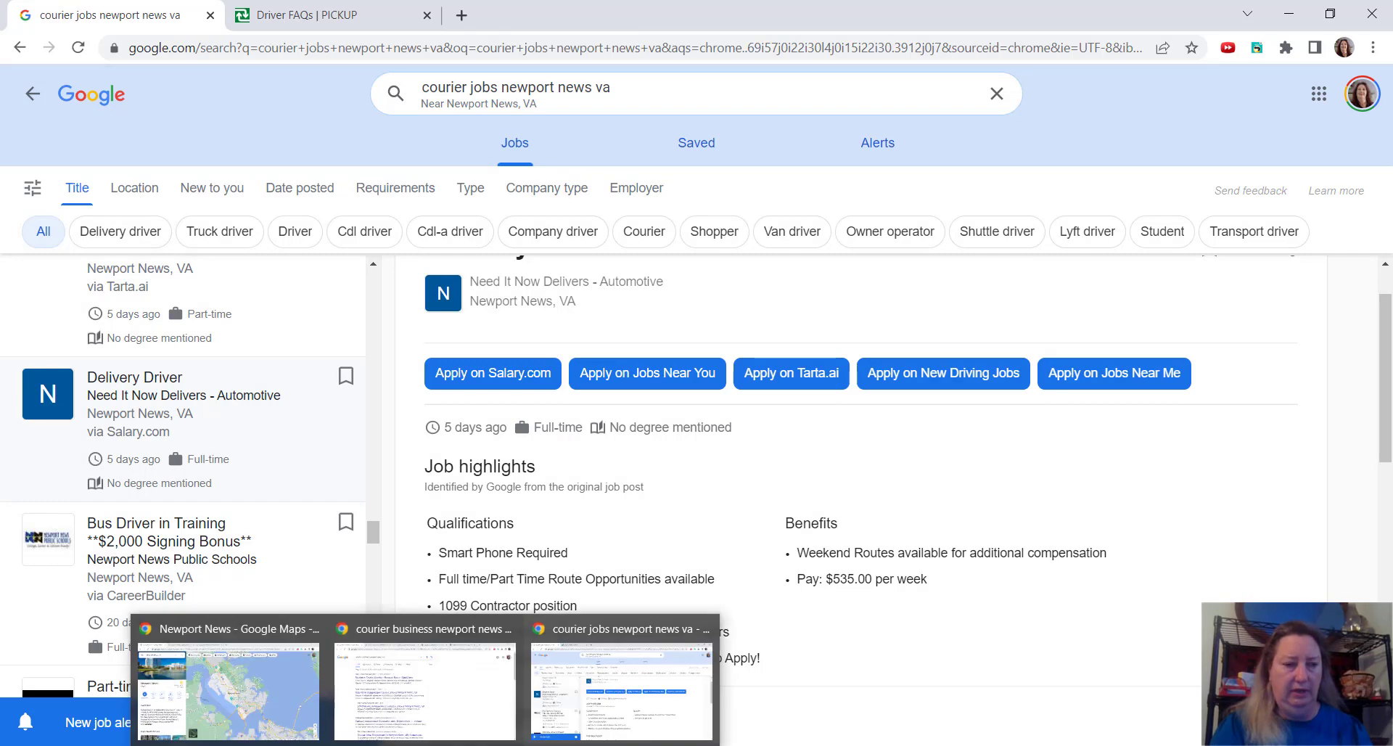
Glance over the local courier results and the Clarke, M&M and Mobile One Courier sites, then return to the jobs window.
{"action": "left_click", "coordinate": [429, 697]}
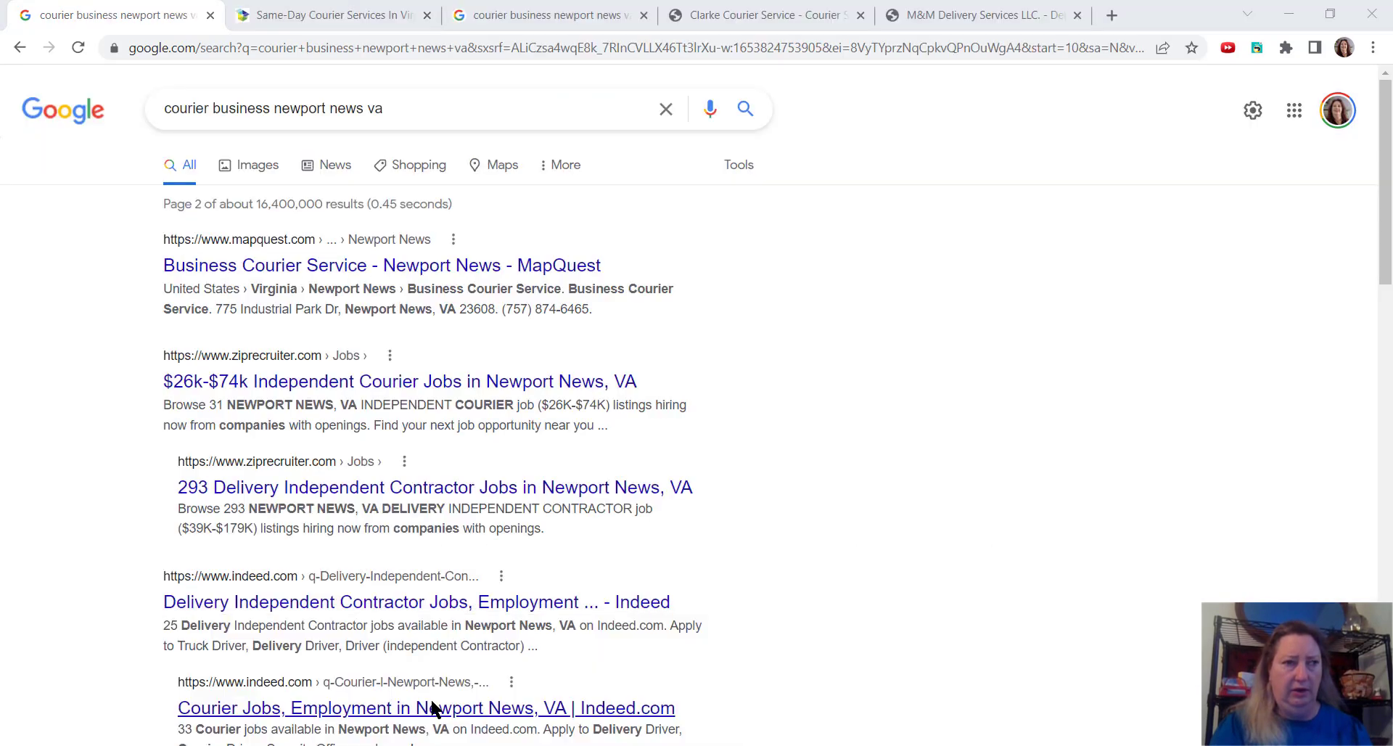
{"action": "left_click", "coordinate": [560, 15]}
{"action": "left_click", "coordinate": [762, 15]}
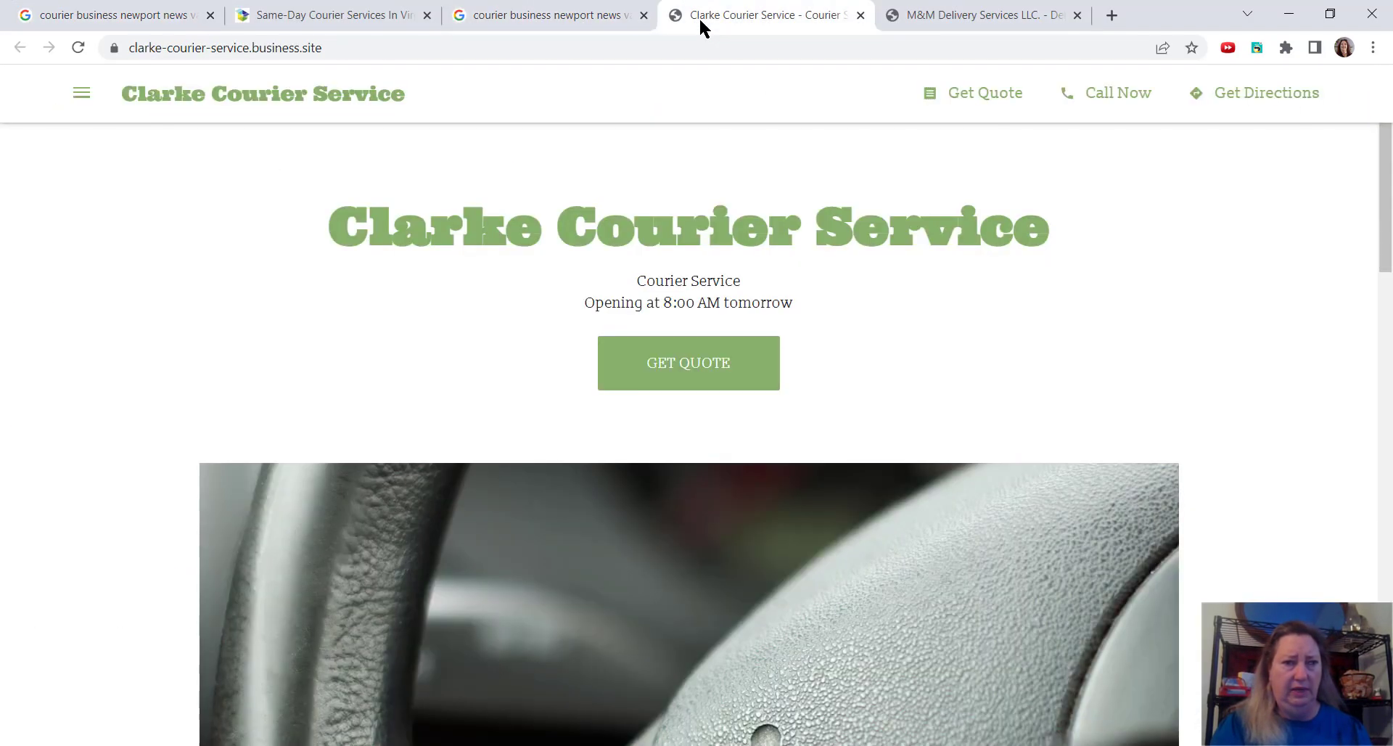
{"action": "left_click", "coordinate": [927, 15]}
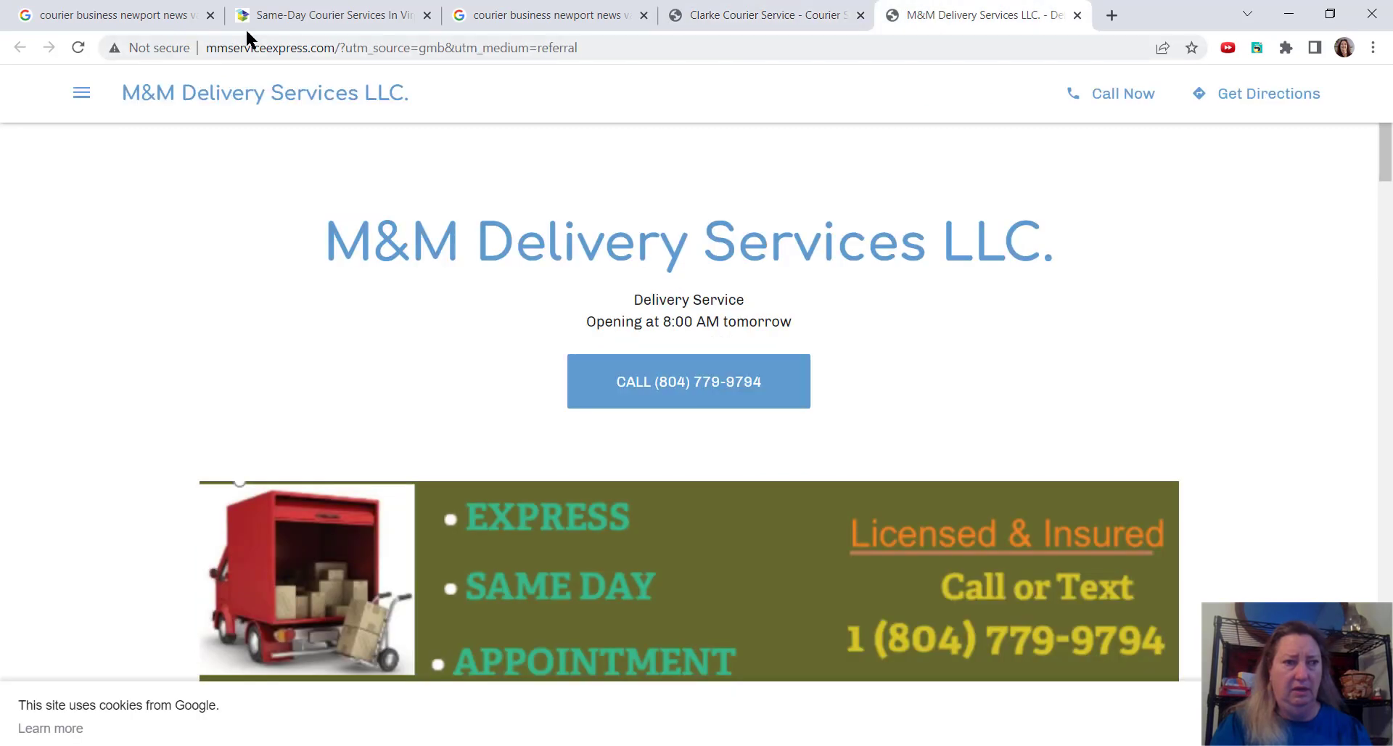
{"action": "left_click", "coordinate": [276, 14]}
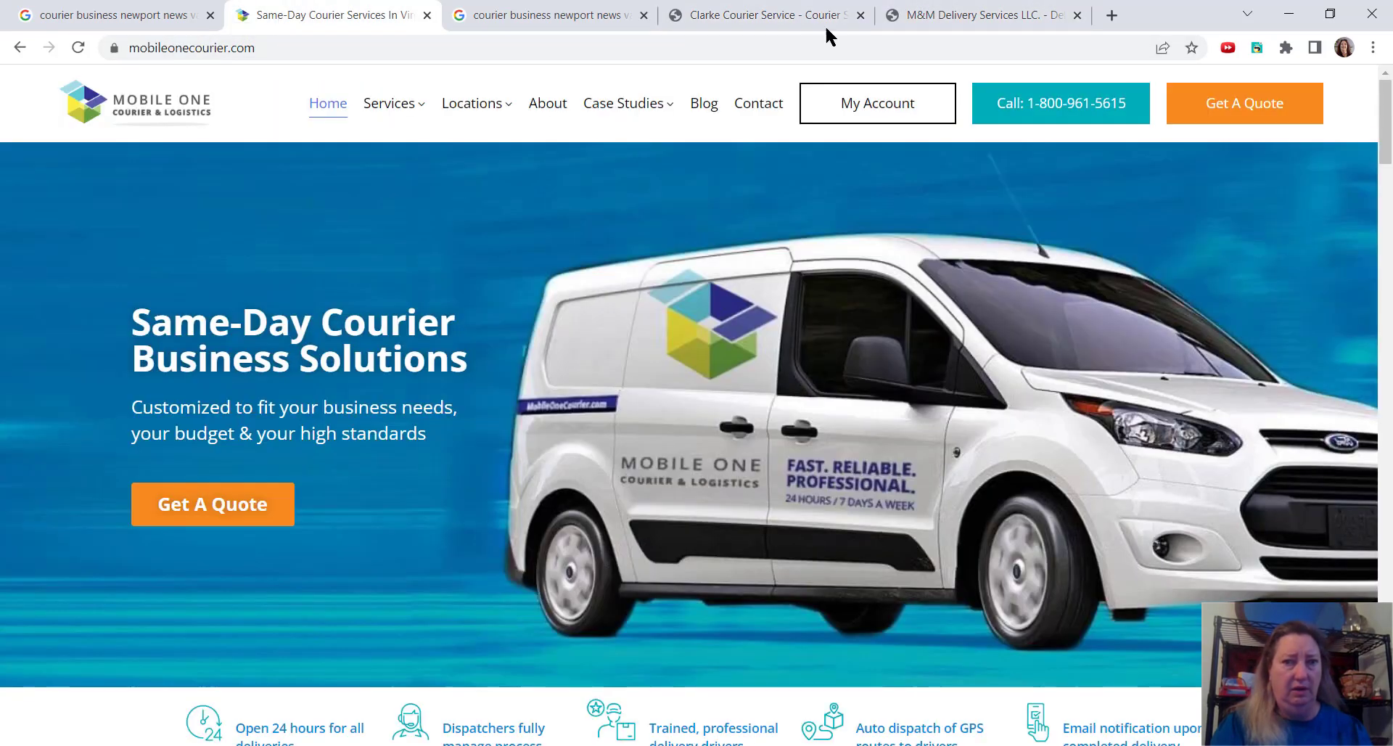
{"action": "key", "text": "alt+Tab"}
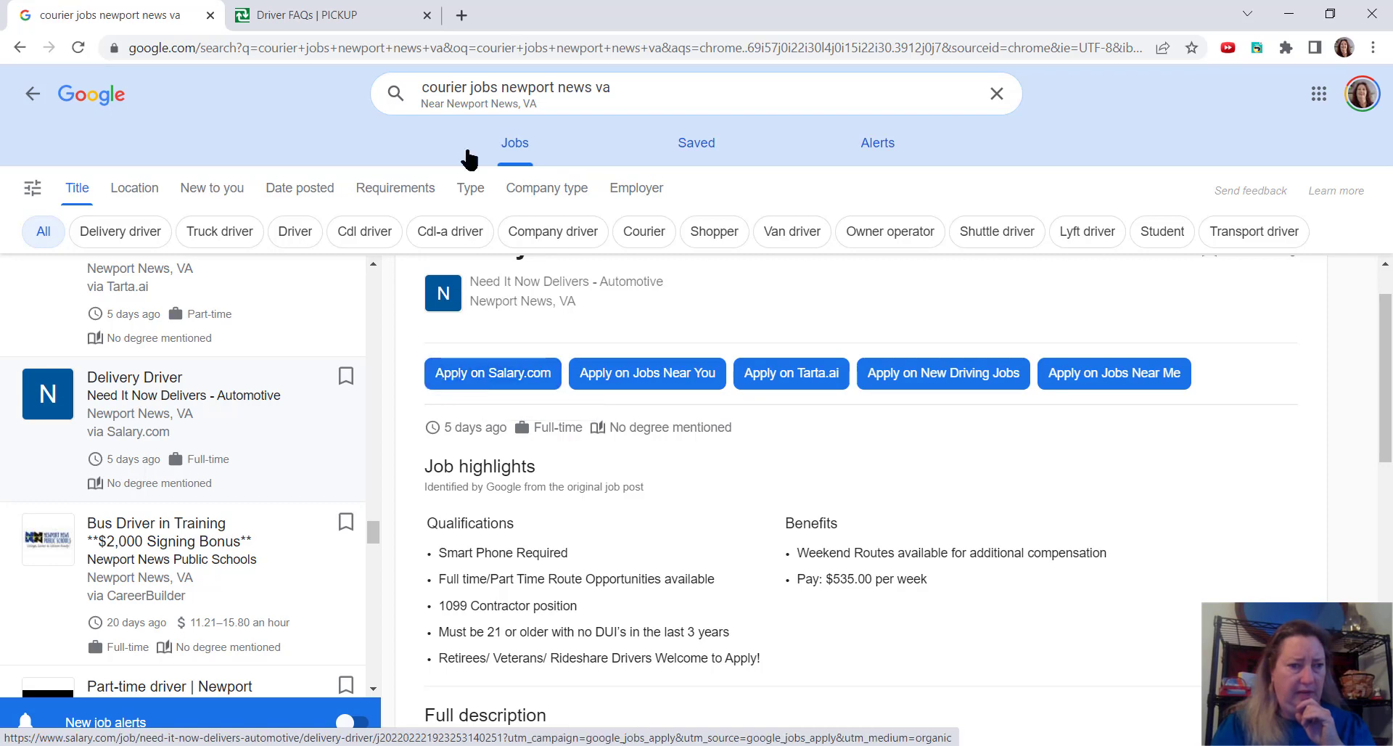
Search 'need it now delivers newport news va' in a new tab and open the company's website in its own tab.
{"action": "left_click", "coordinate": [463, 13]}
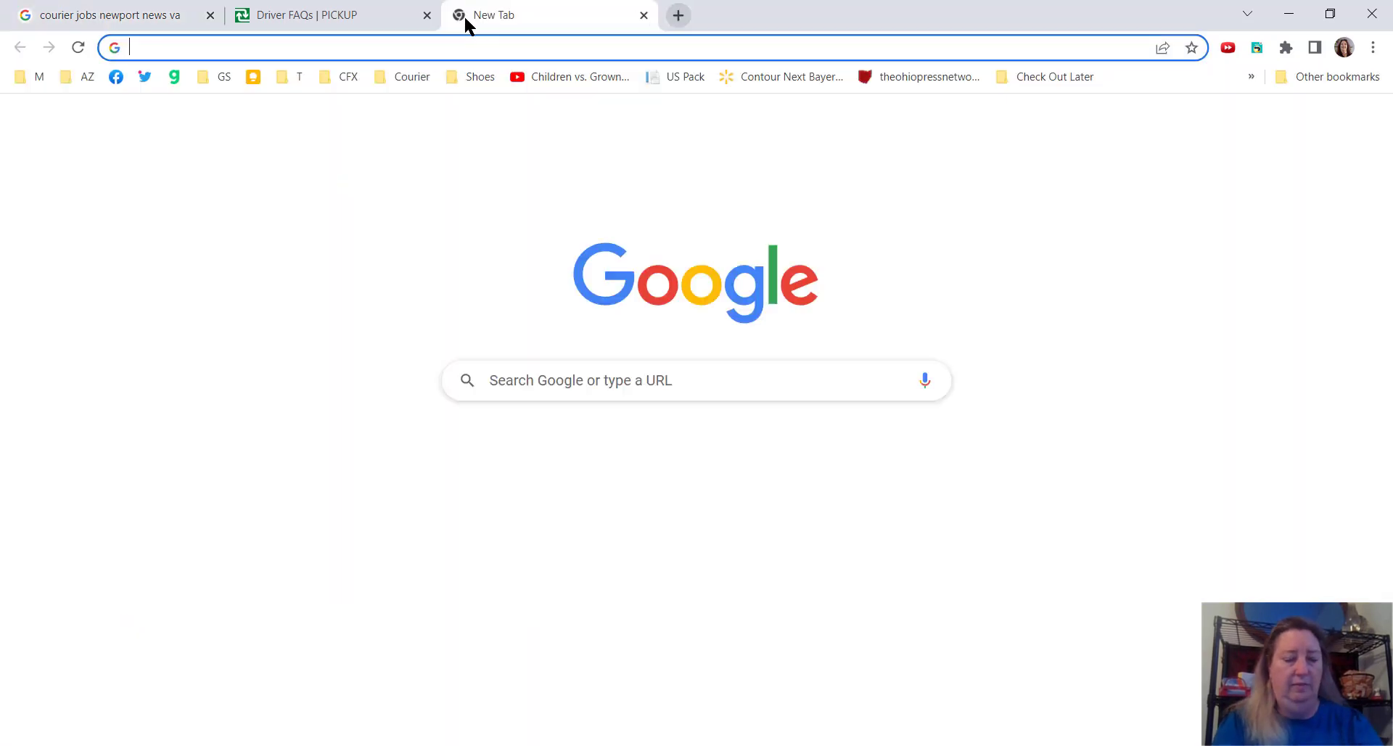
{"action": "type", "text": "need it now delivers"}
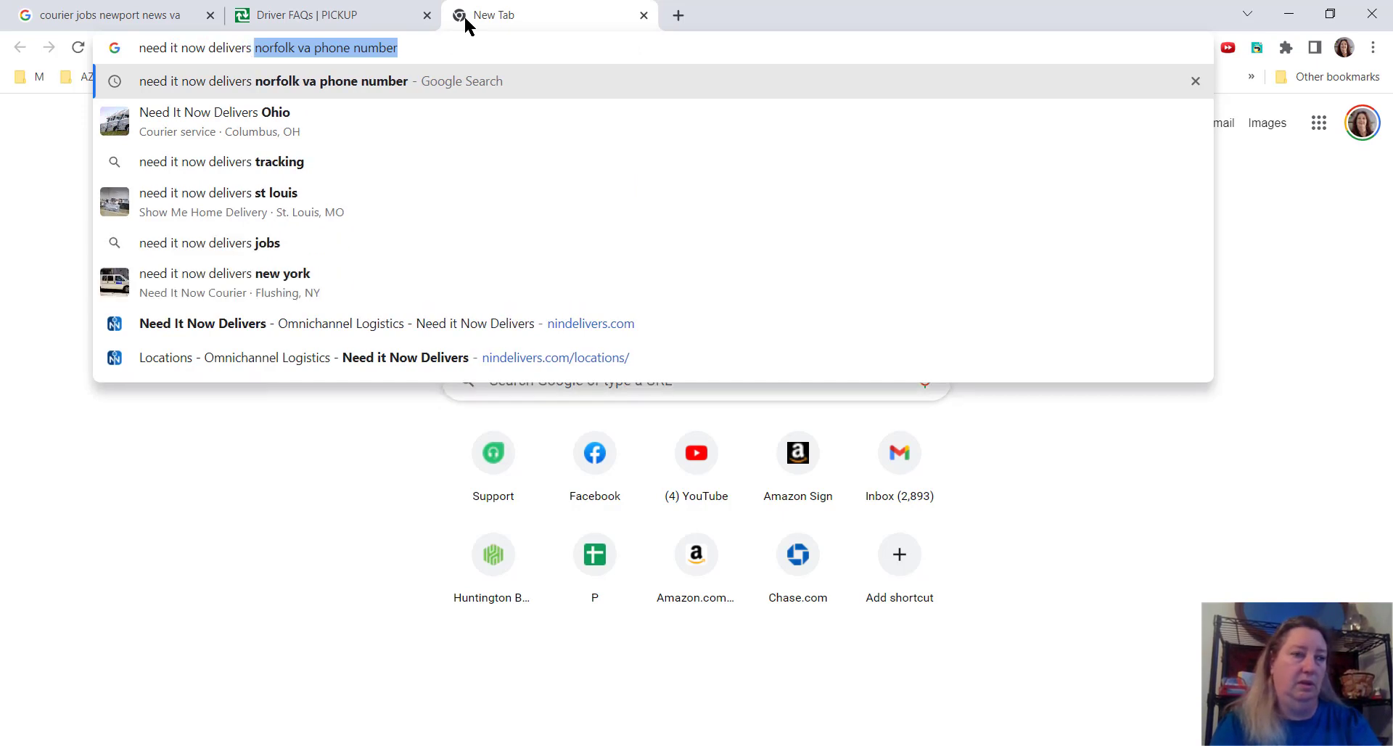
{"action": "type", "text": " newport news va"}
{"action": "key", "text": "Return"}
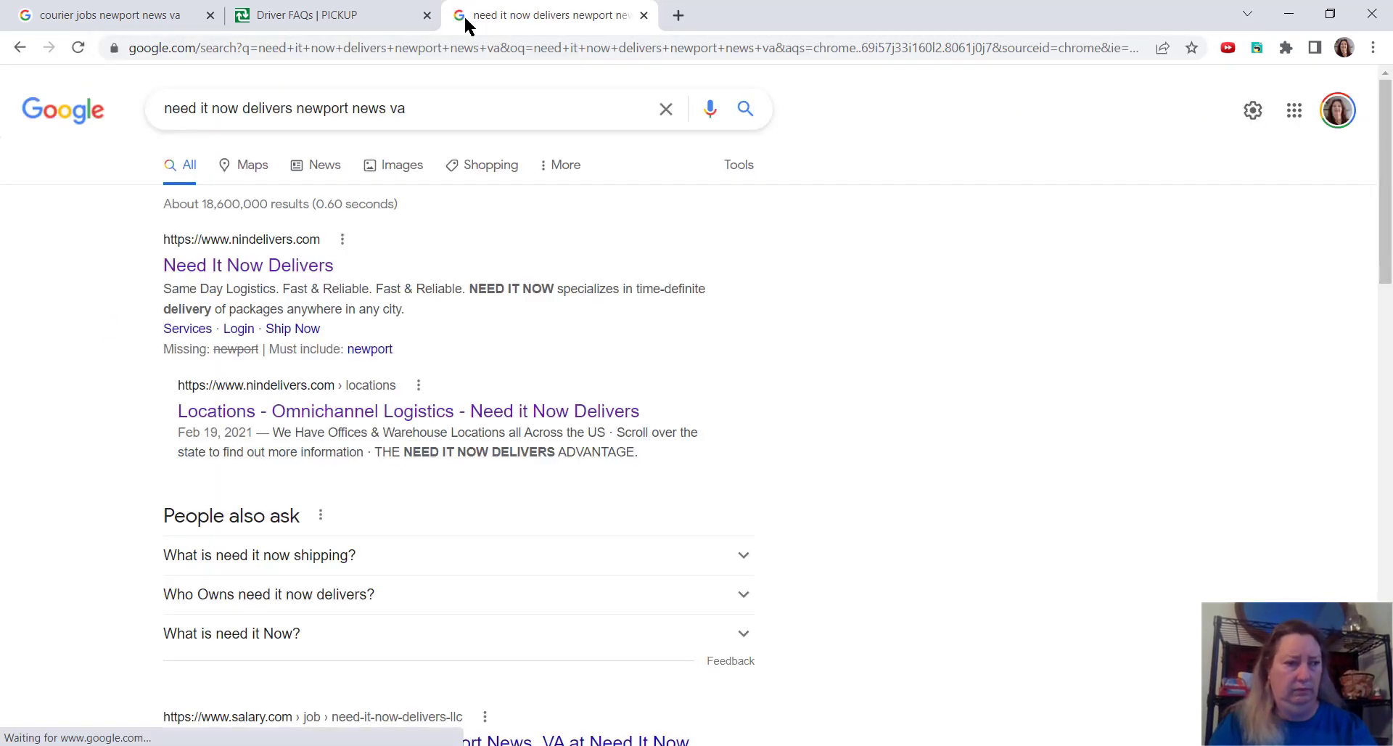
{"action": "right_click", "coordinate": [283, 266]}
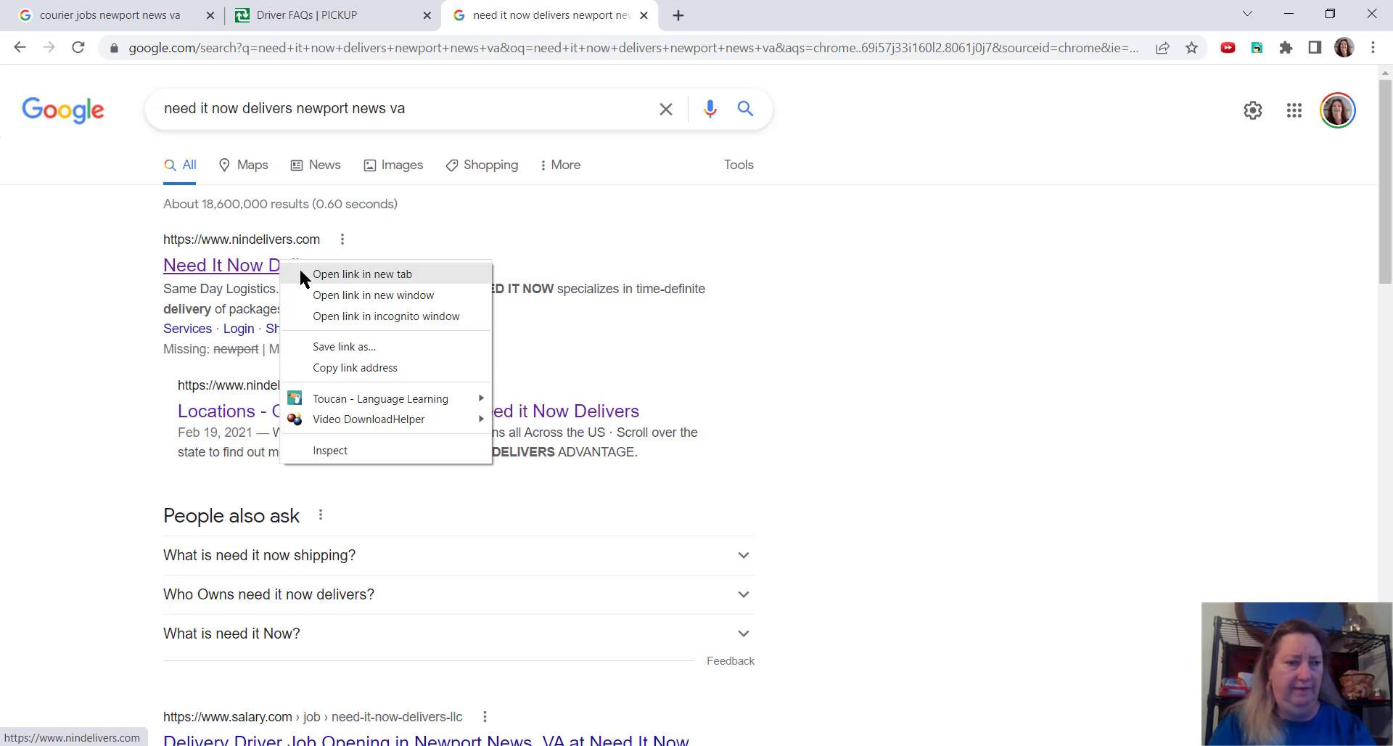
{"action": "left_click", "coordinate": [361, 275]}
{"action": "left_click", "coordinate": [747, 15]}
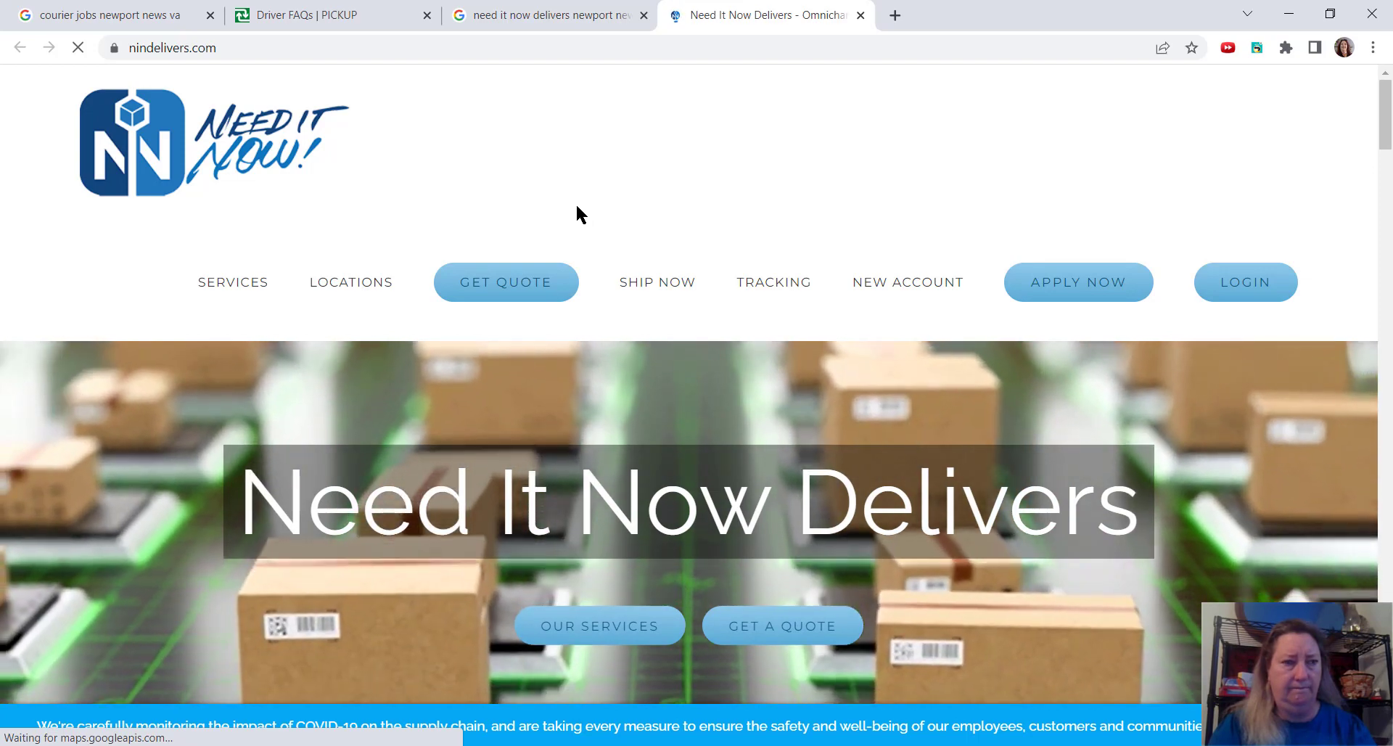
{"action": "scroll", "coordinate": [266, 216], "scroll_direction": "down", "scroll_amount": 3}
{"action": "scroll", "coordinate": [265, 216], "scroll_direction": "down", "scroll_amount": 3}
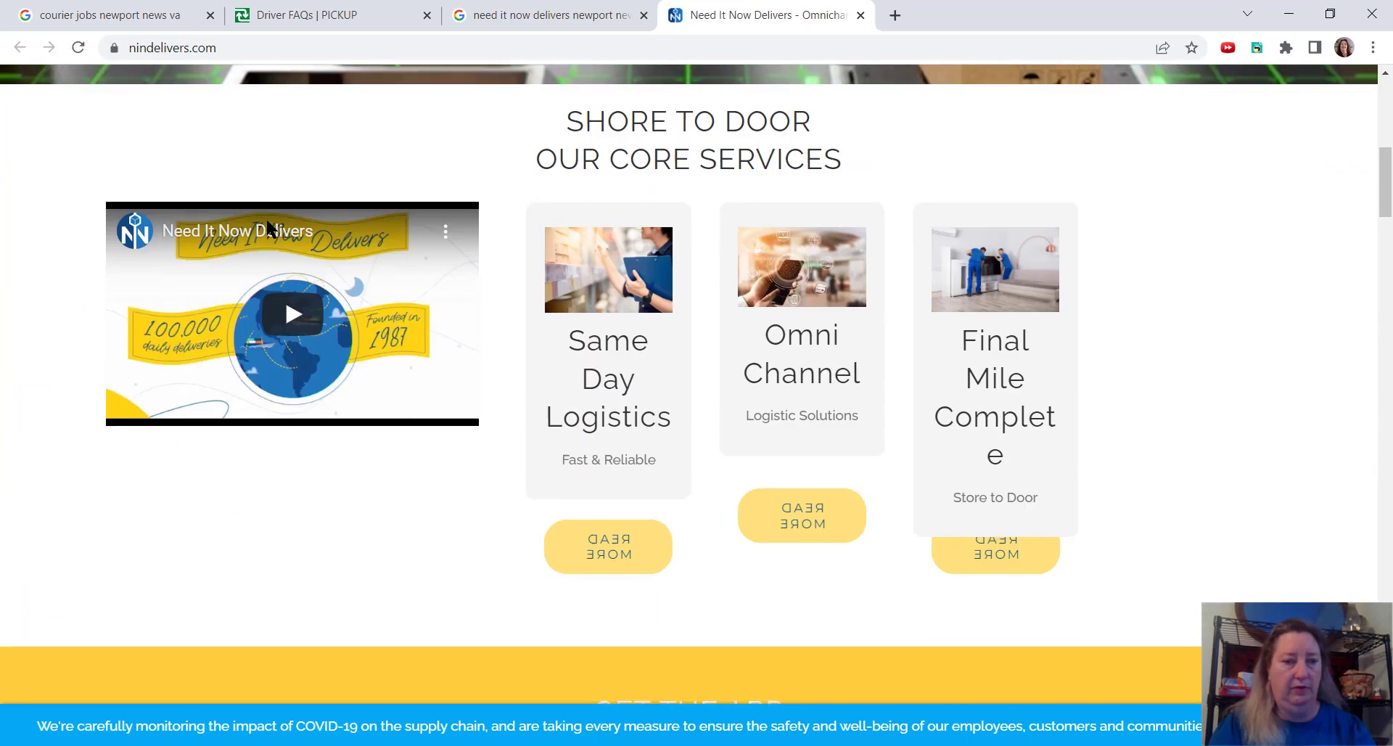
{"action": "scroll", "coordinate": [265, 216], "scroll_direction": "down", "scroll_amount": 3}
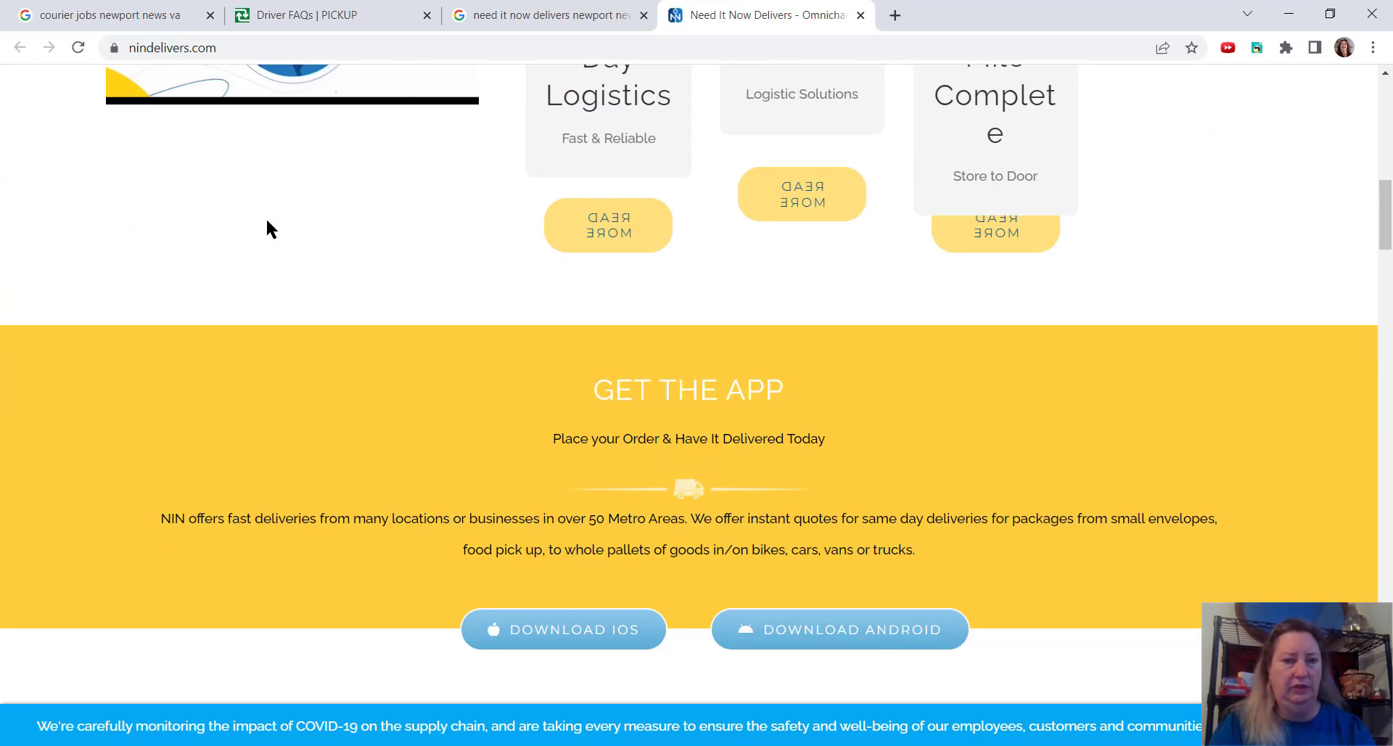
{"action": "scroll", "coordinate": [270, 227], "scroll_direction": "down", "scroll_amount": 3}
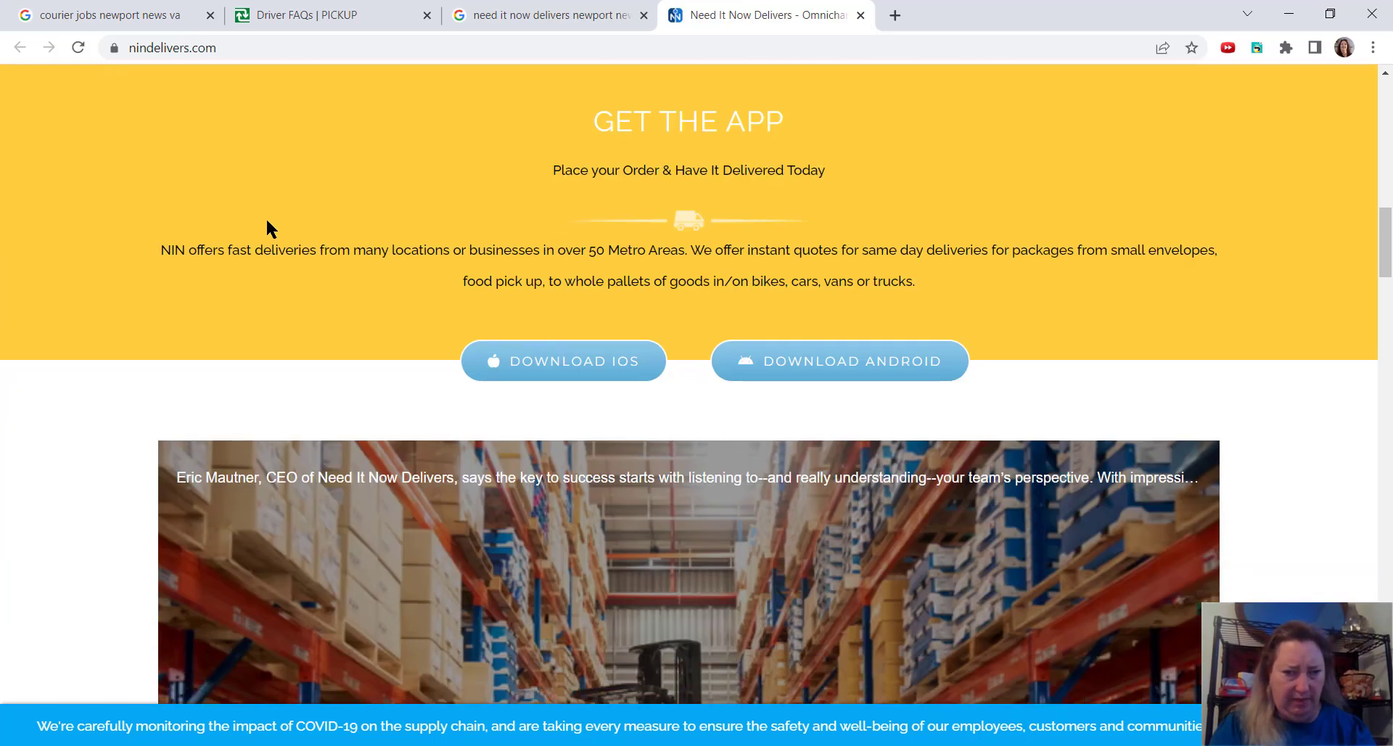
{"action": "scroll", "coordinate": [270, 227], "scroll_direction": "down", "scroll_amount": 3}
{"action": "scroll", "coordinate": [270, 228], "scroll_direction": "down", "scroll_amount": 3}
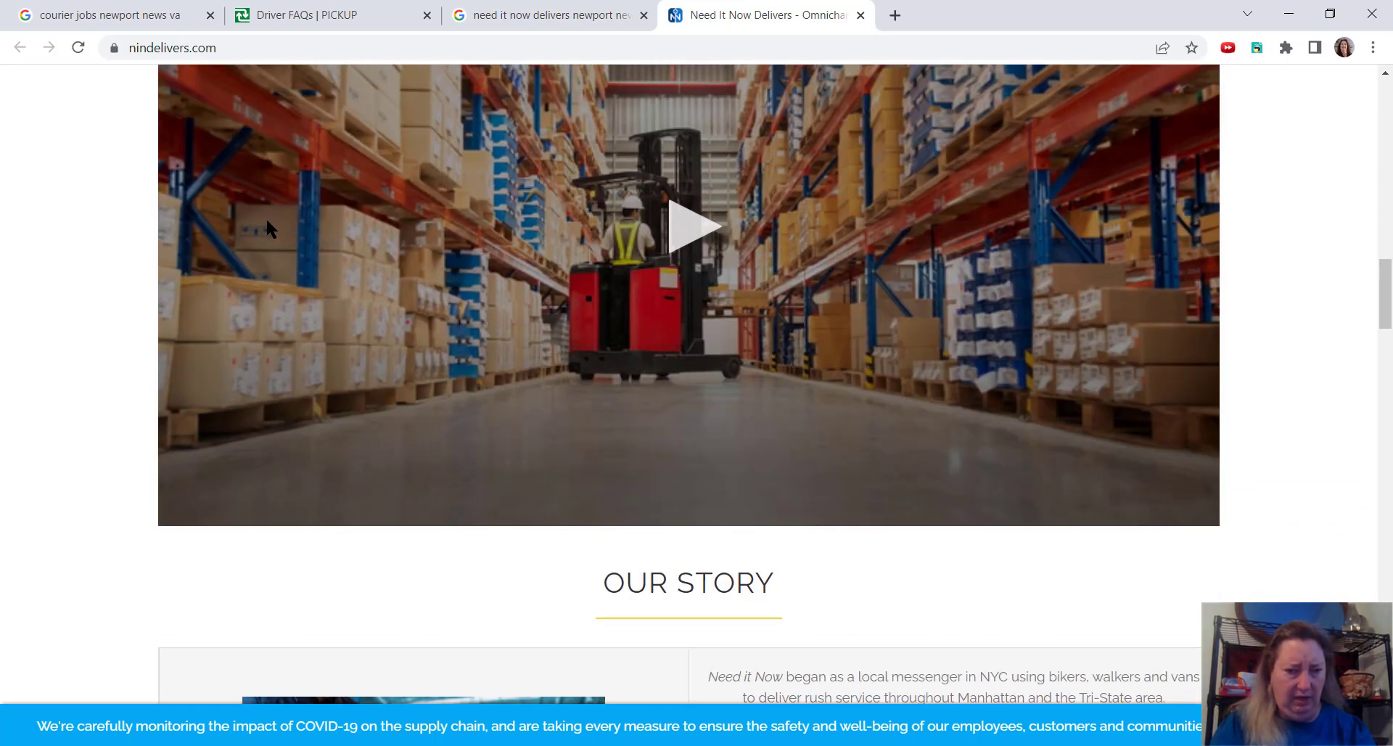
{"action": "scroll", "coordinate": [270, 227], "scroll_direction": "down", "scroll_amount": 4}
{"action": "scroll", "coordinate": [270, 227], "scroll_direction": "down", "scroll_amount": 4}
{"action": "scroll", "coordinate": [270, 227], "scroll_direction": "down", "scroll_amount": 3}
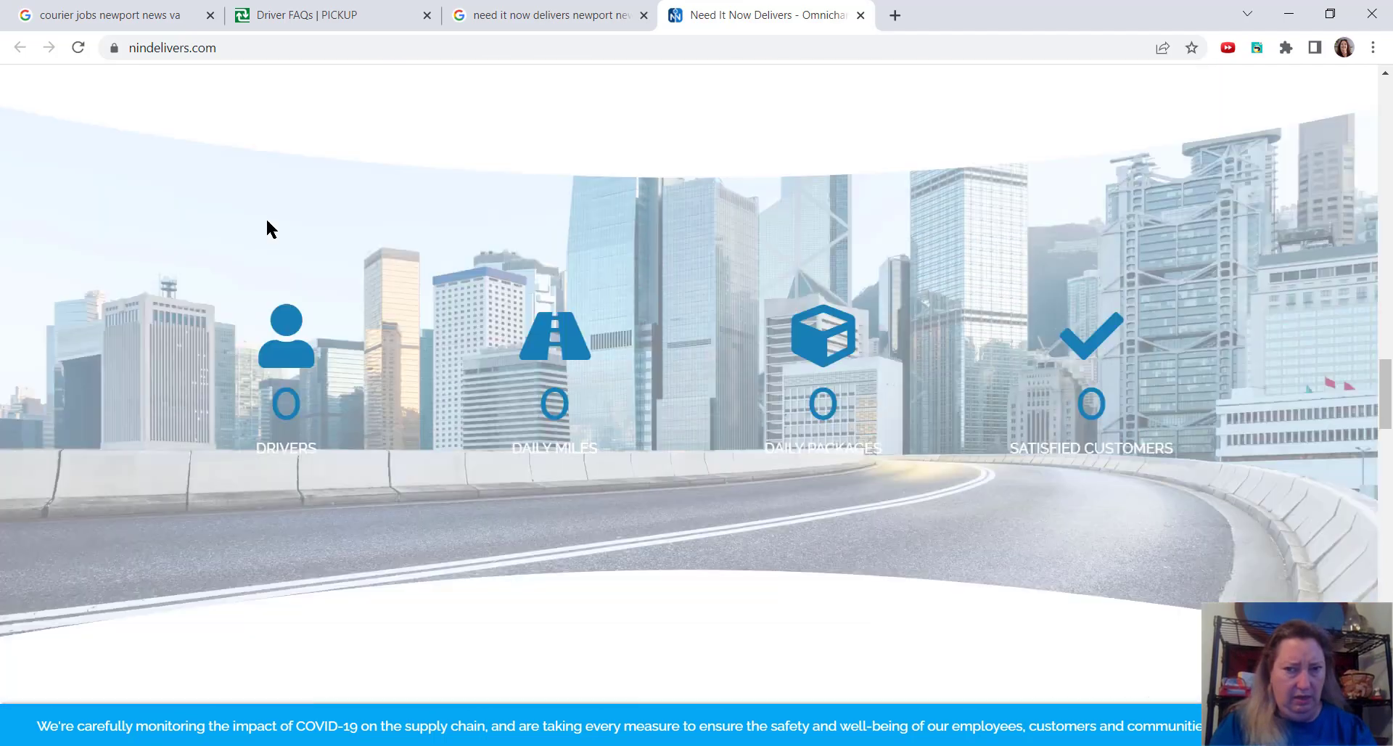
{"action": "scroll", "coordinate": [270, 227], "scroll_direction": "down", "scroll_amount": 3}
{"action": "scroll", "coordinate": [270, 227], "scroll_direction": "down", "scroll_amount": 4}
{"action": "scroll", "coordinate": [270, 227], "scroll_direction": "down", "scroll_amount": 4}
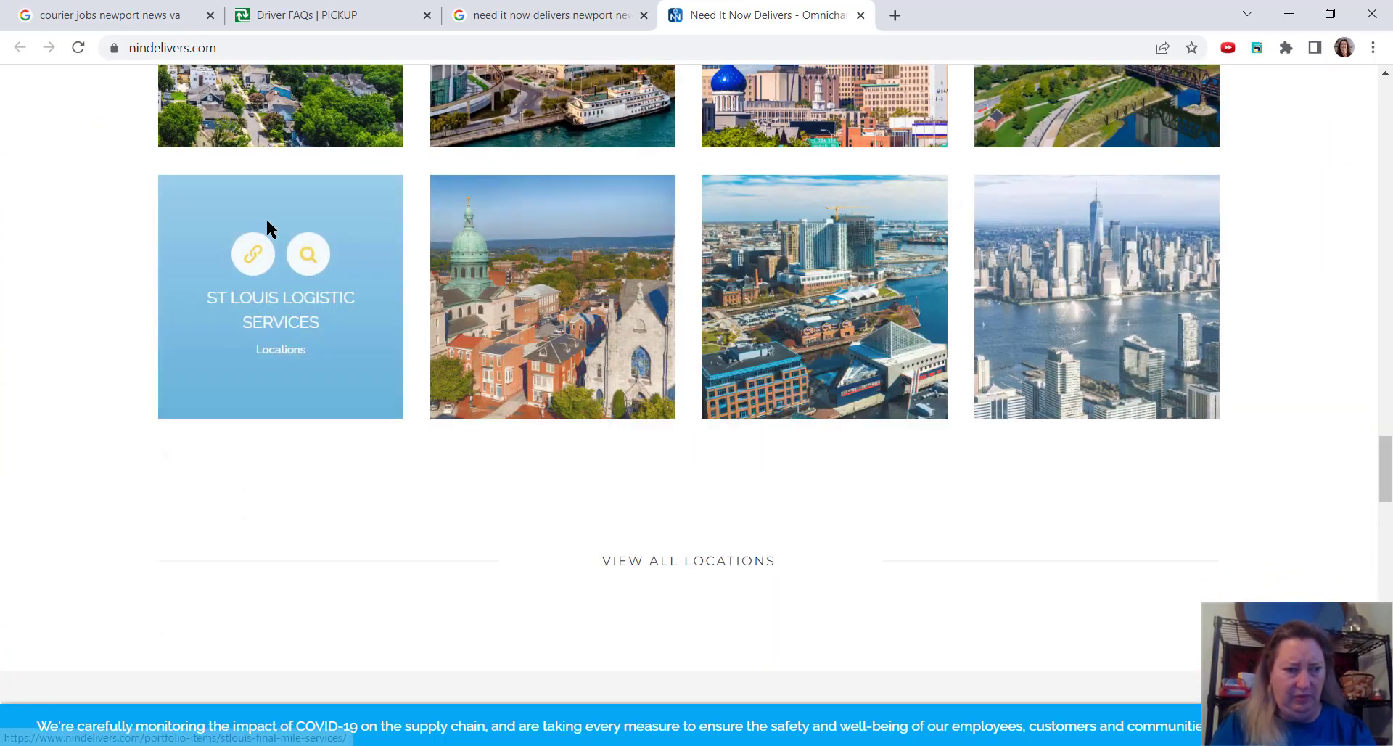
{"action": "scroll", "coordinate": [270, 227], "scroll_direction": "down", "scroll_amount": 3}
{"action": "scroll", "coordinate": [270, 227], "scroll_direction": "down", "scroll_amount": 3}
{"action": "scroll", "coordinate": [270, 228], "scroll_direction": "down", "scroll_amount": 3}
{"action": "scroll", "coordinate": [270, 227], "scroll_direction": "down", "scroll_amount": 3}
{"action": "scroll", "coordinate": [270, 227], "scroll_direction": "down", "scroll_amount": 4}
{"action": "scroll", "coordinate": [270, 227], "scroll_direction": "down", "scroll_amount": 3}
{"action": "scroll", "coordinate": [270, 227], "scroll_direction": "down", "scroll_amount": 4}
{"action": "scroll", "coordinate": [270, 227], "scroll_direction": "down", "scroll_amount": 3}
{"action": "scroll", "coordinate": [270, 228], "scroll_direction": "down", "scroll_amount": 3}
{"action": "scroll", "coordinate": [270, 227], "scroll_direction": "down", "scroll_amount": 3}
{"action": "scroll", "coordinate": [270, 227], "scroll_direction": "down", "scroll_amount": 1}
{"action": "scroll", "coordinate": [270, 227], "scroll_direction": "down", "scroll_amount": 5}
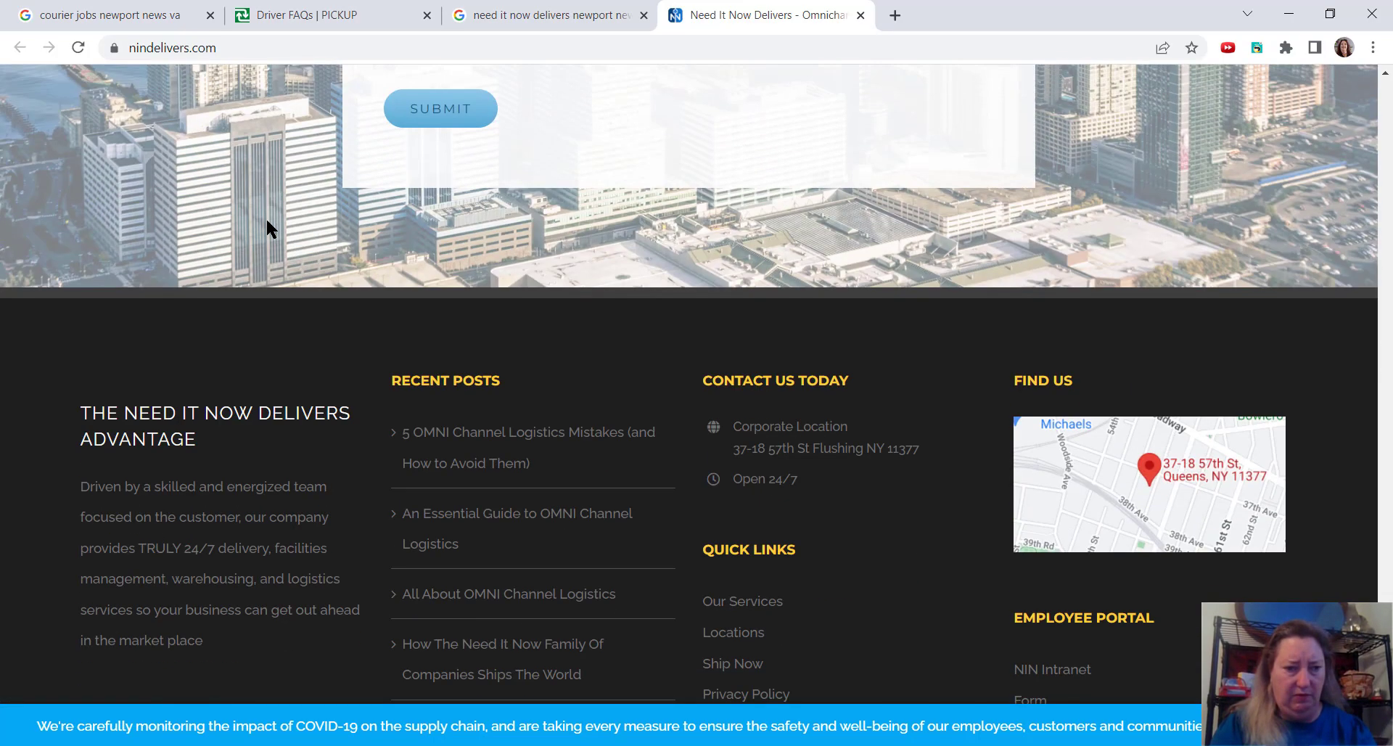
{"action": "scroll", "coordinate": [270, 227], "scroll_direction": "down", "scroll_amount": 3}
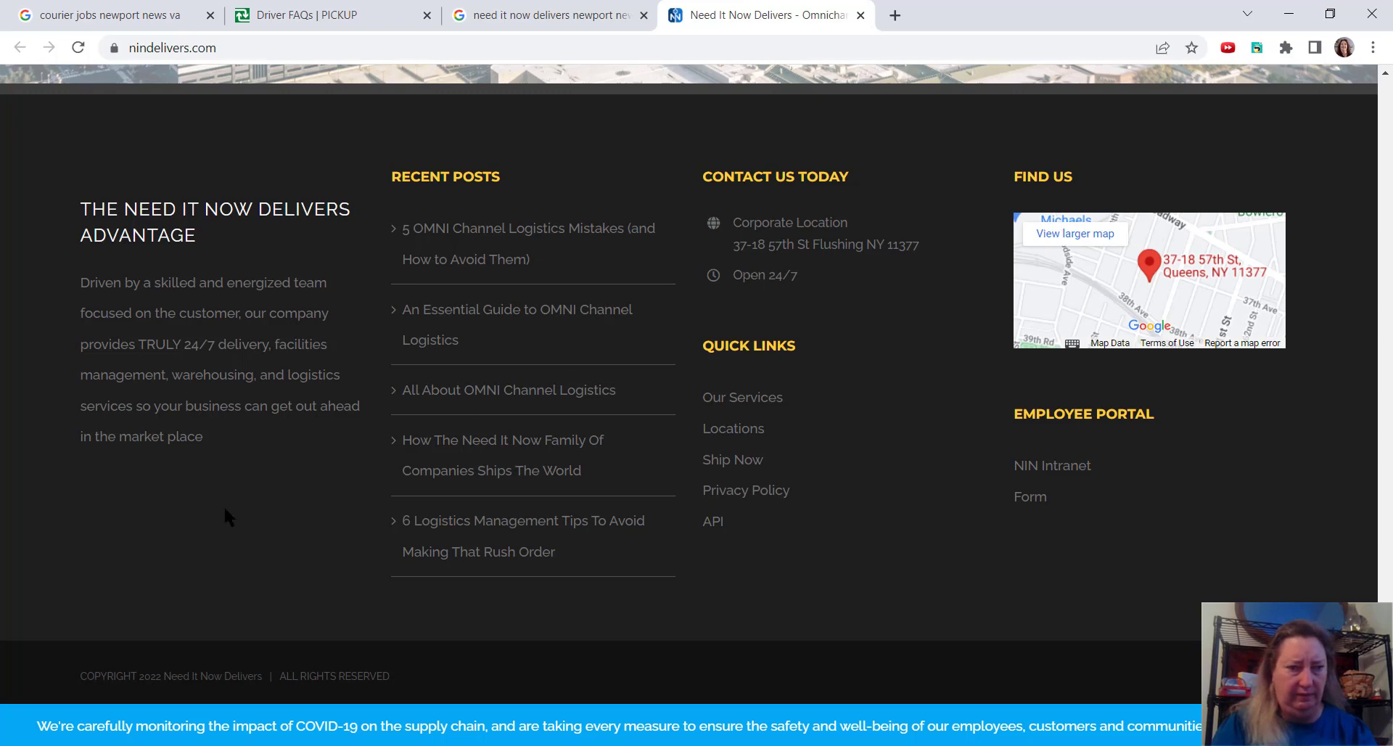
{"action": "scroll", "coordinate": [227, 515], "scroll_direction": "up", "scroll_amount": 5}
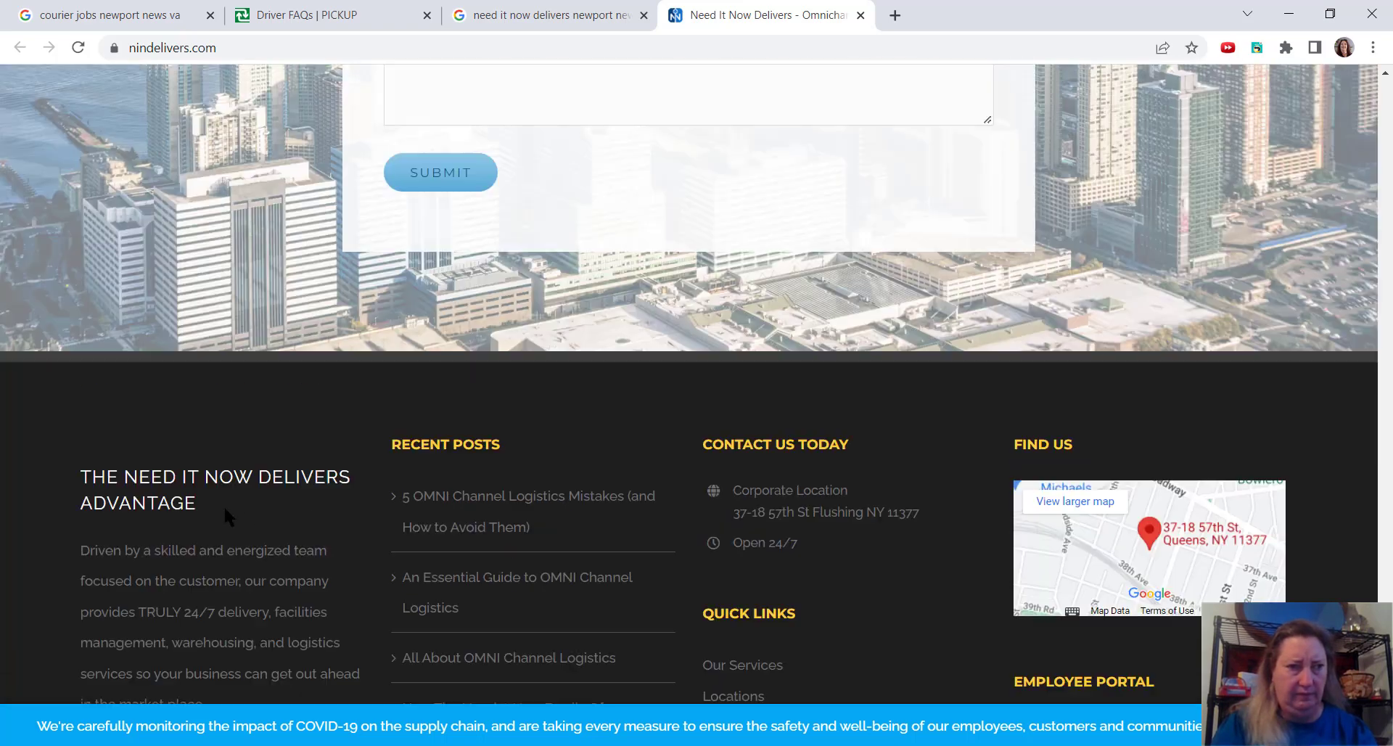
{"action": "scroll", "coordinate": [226, 515], "scroll_direction": "up", "scroll_amount": 5}
Extend the search to the company's phone number and open the Need It Now Delivers Facebook page.
{"action": "left_click", "coordinate": [533, 14]}
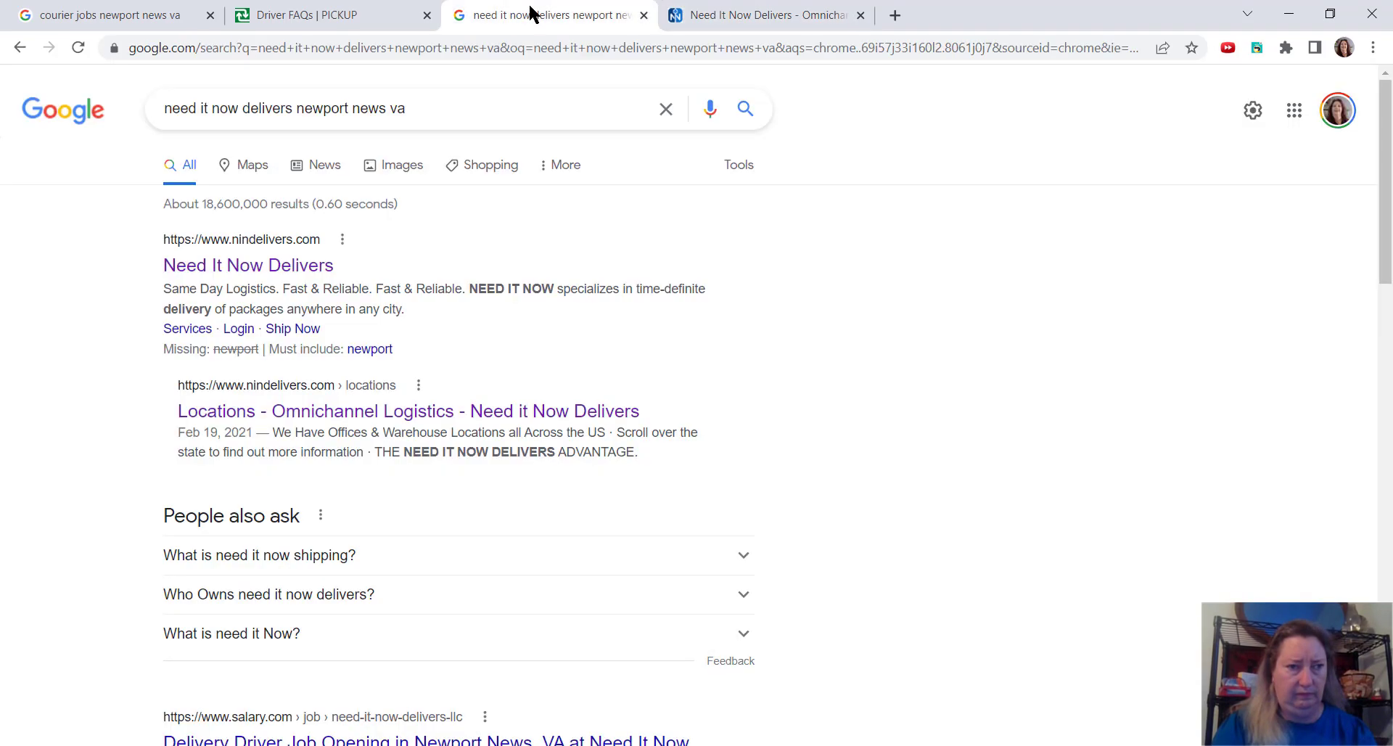
{"action": "left_click", "coordinate": [442, 108]}
{"action": "type", "text": "ph"}
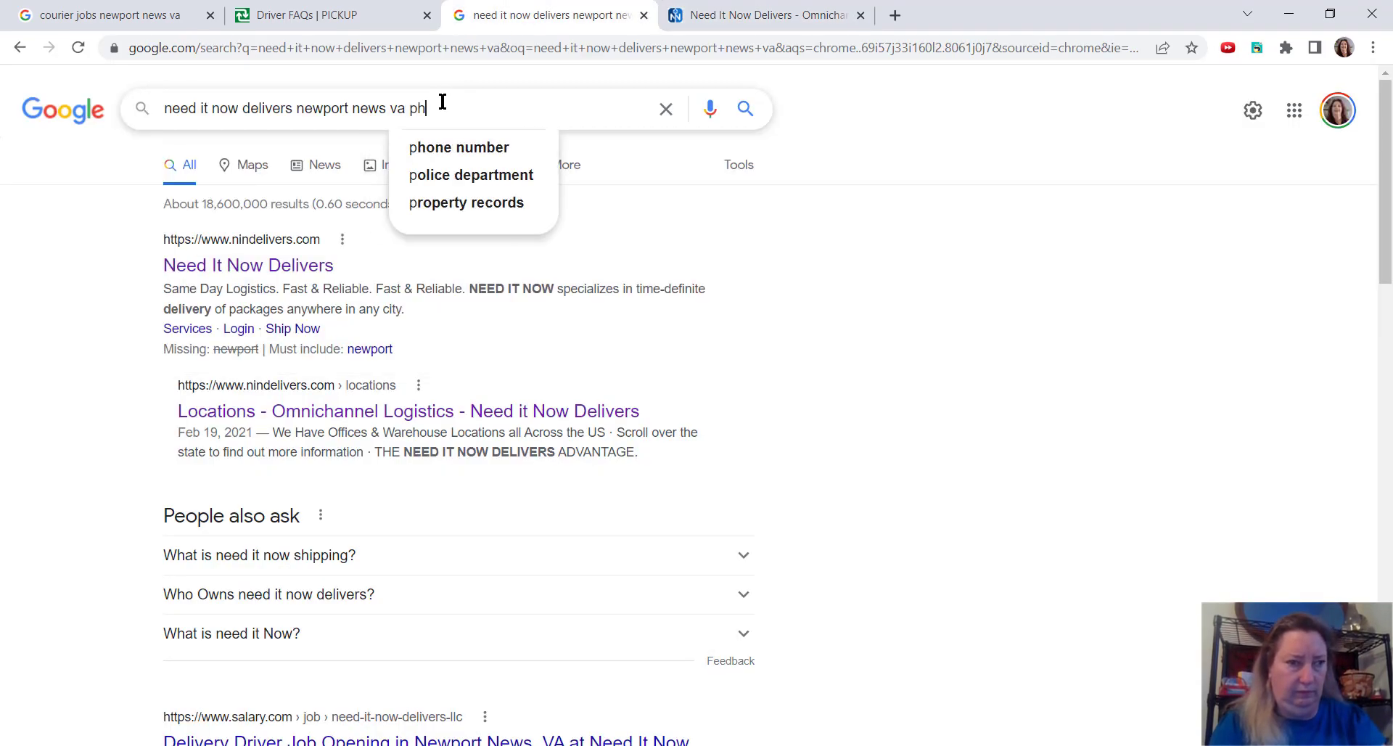
{"action": "type", "text": "one number"}
{"action": "key", "text": "Return"}
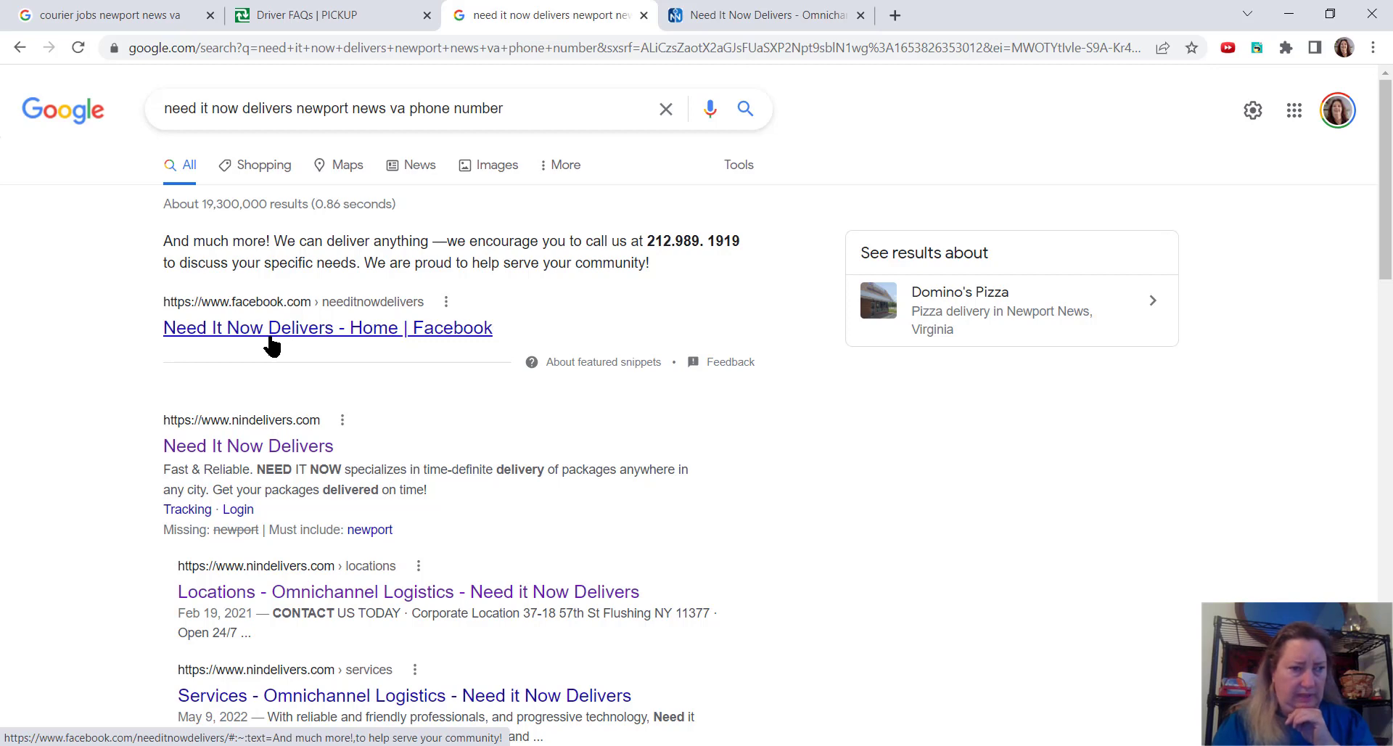
{"action": "left_click", "coordinate": [272, 331]}
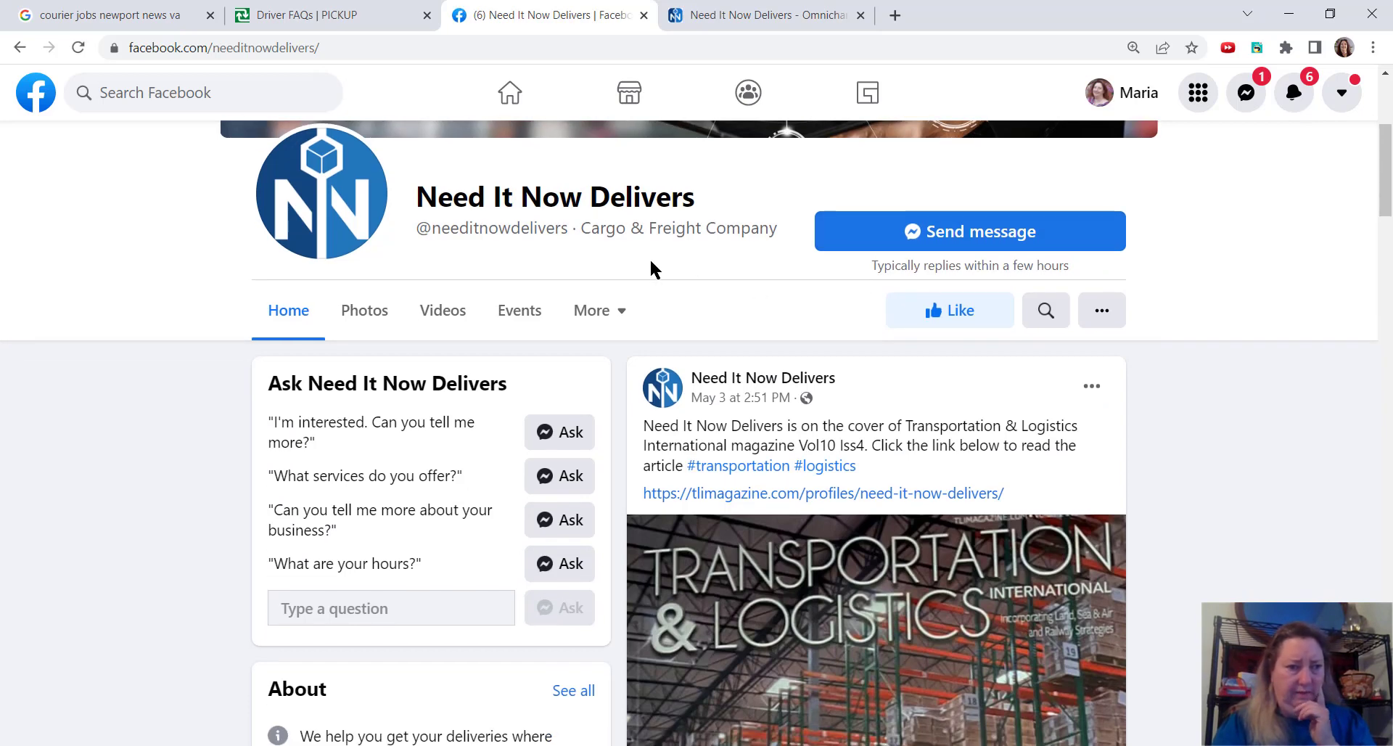
{"action": "scroll", "coordinate": [653, 268], "scroll_direction": "down", "scroll_amount": 1}
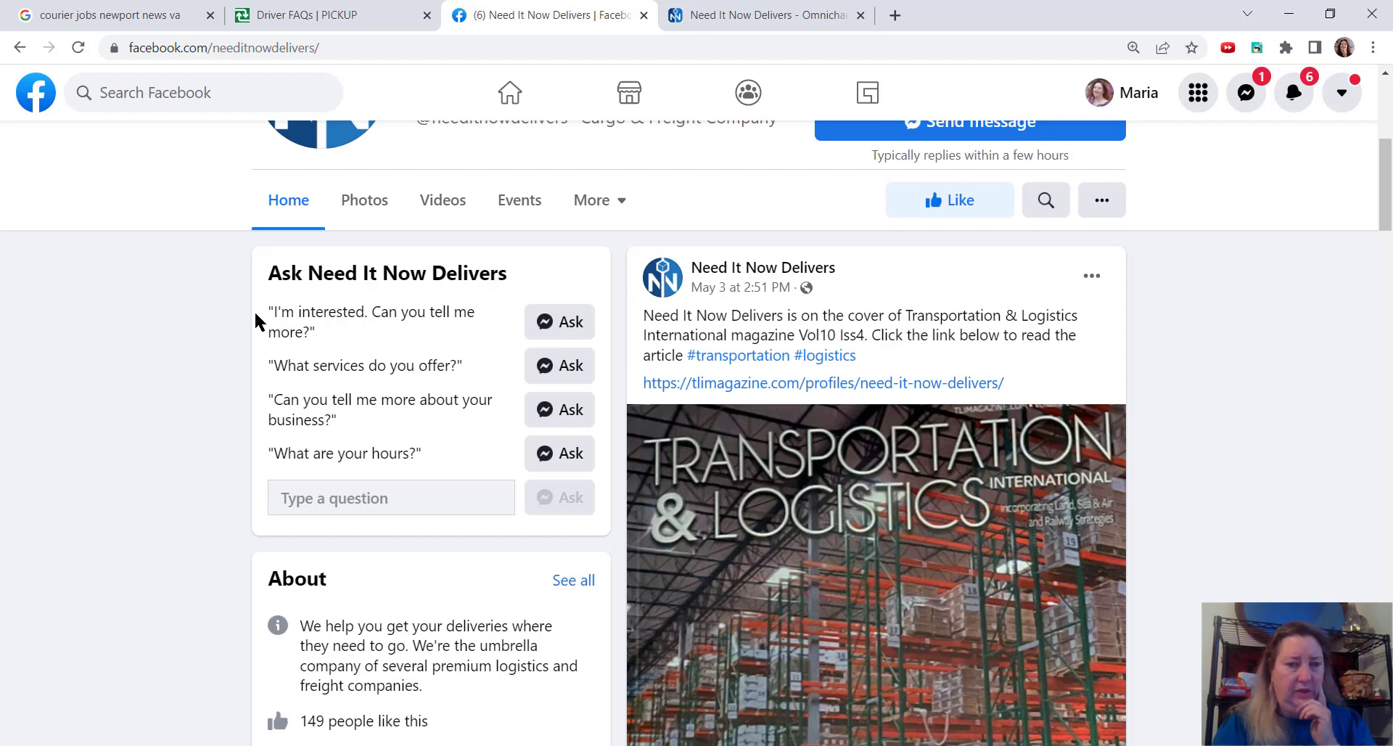
{"action": "scroll", "coordinate": [259, 321], "scroll_direction": "down", "scroll_amount": 3}
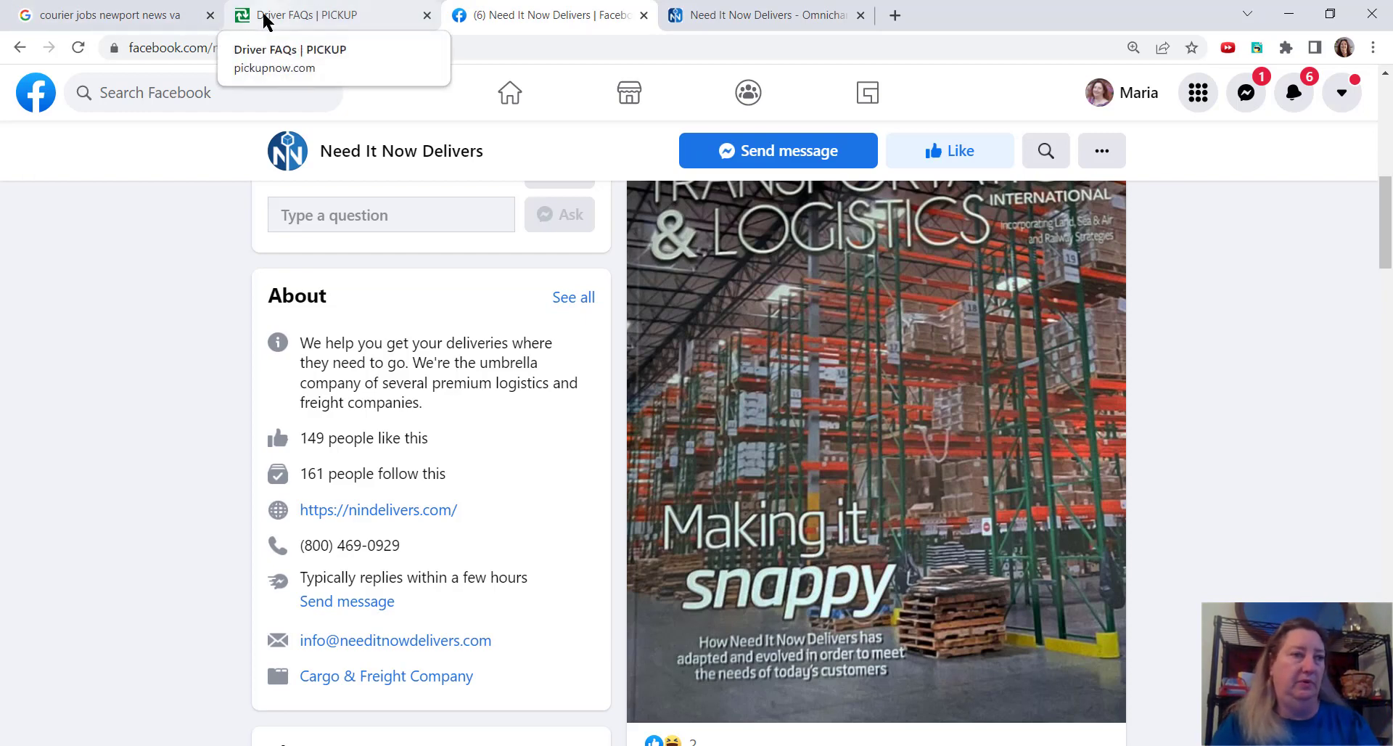
Return from the Facebook About details to the courier jobs Newport News listings tab.
{"action": "left_click", "coordinate": [180, 15]}
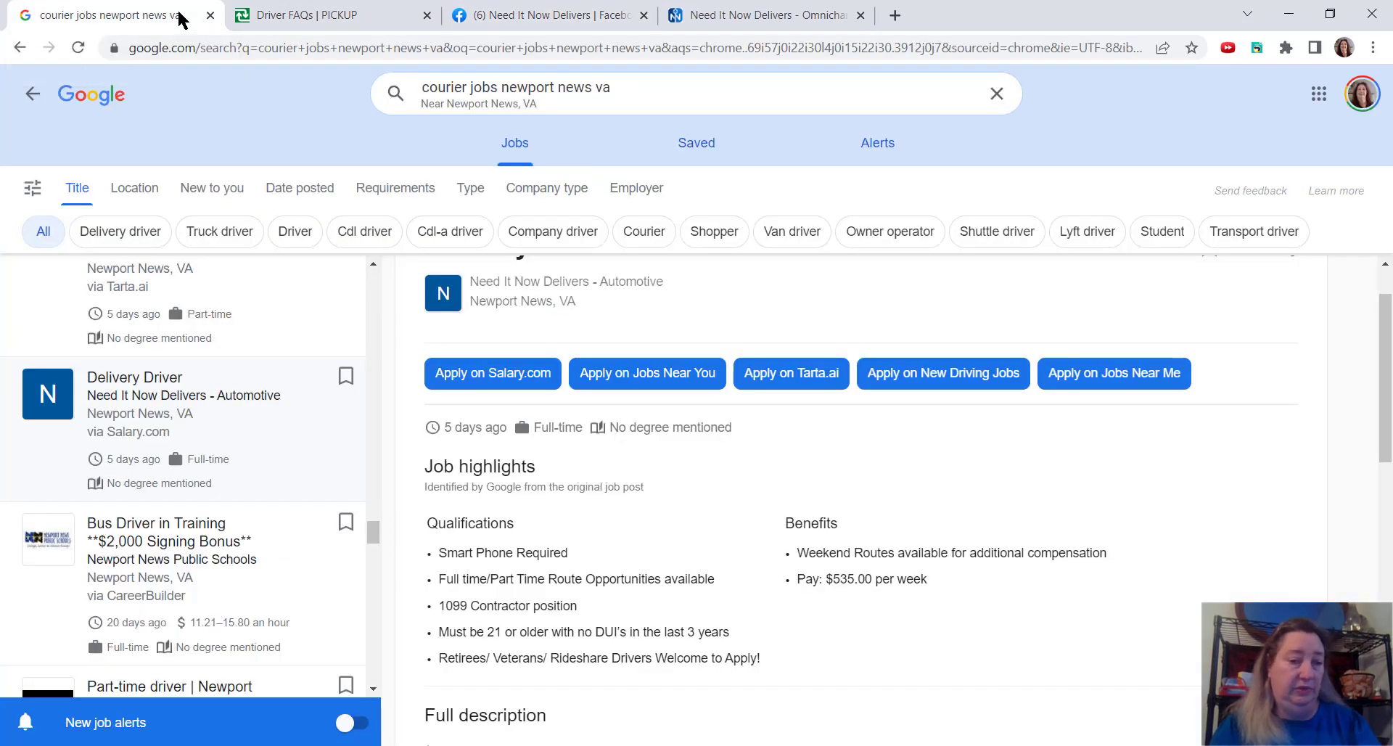
{"action": "scroll", "coordinate": [609, 462], "scroll_direction": "down", "scroll_amount": 1}
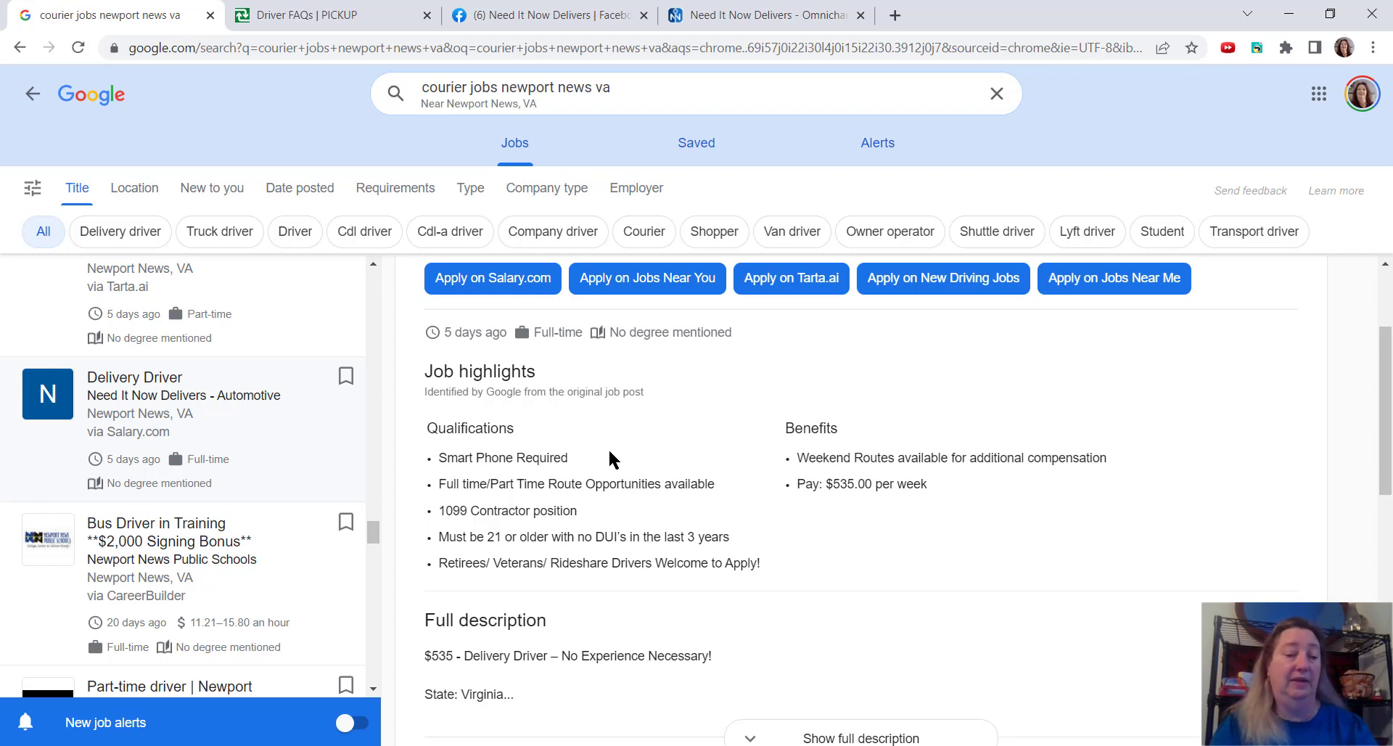
{"action": "scroll", "coordinate": [609, 458], "scroll_direction": "down", "scroll_amount": 3}
{"action": "scroll", "coordinate": [610, 459], "scroll_direction": "down", "scroll_amount": 1}
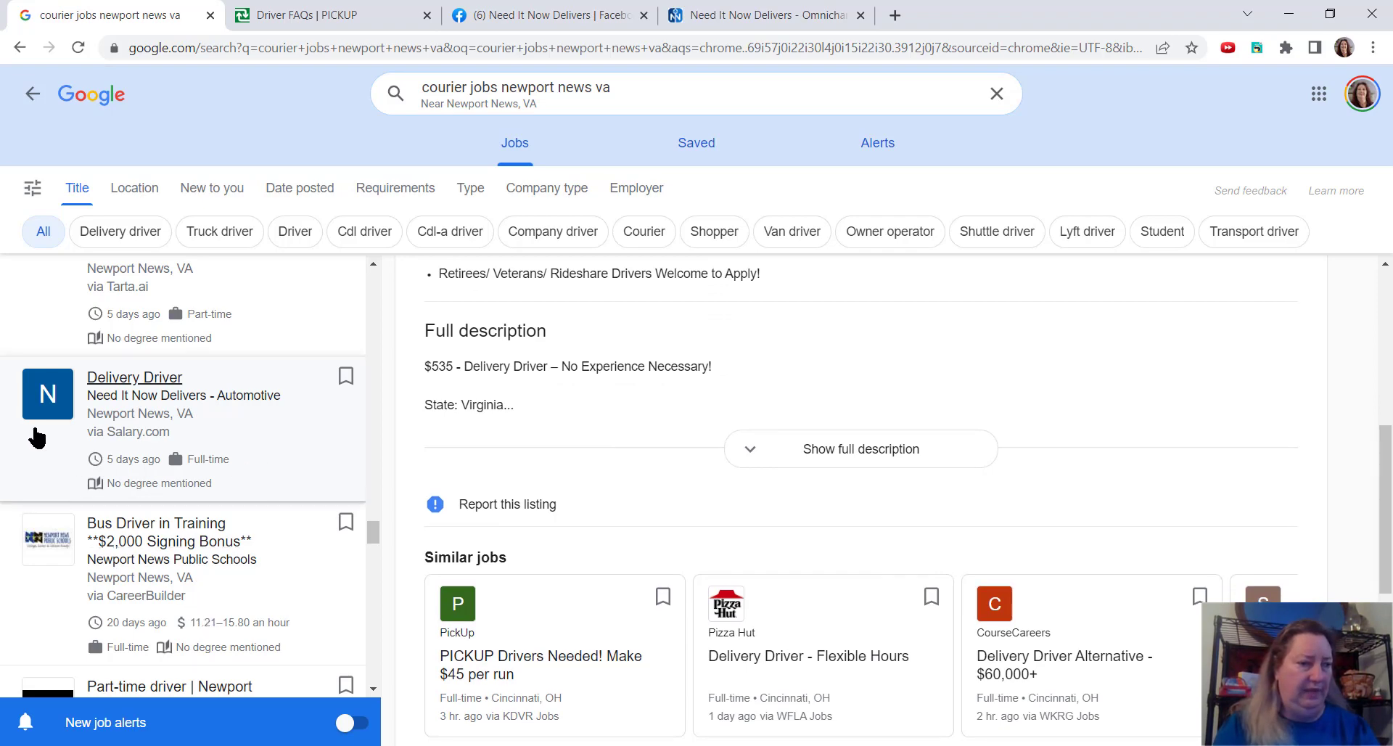
{"action": "scroll", "coordinate": [37, 437], "scroll_direction": "down", "scroll_amount": 2}
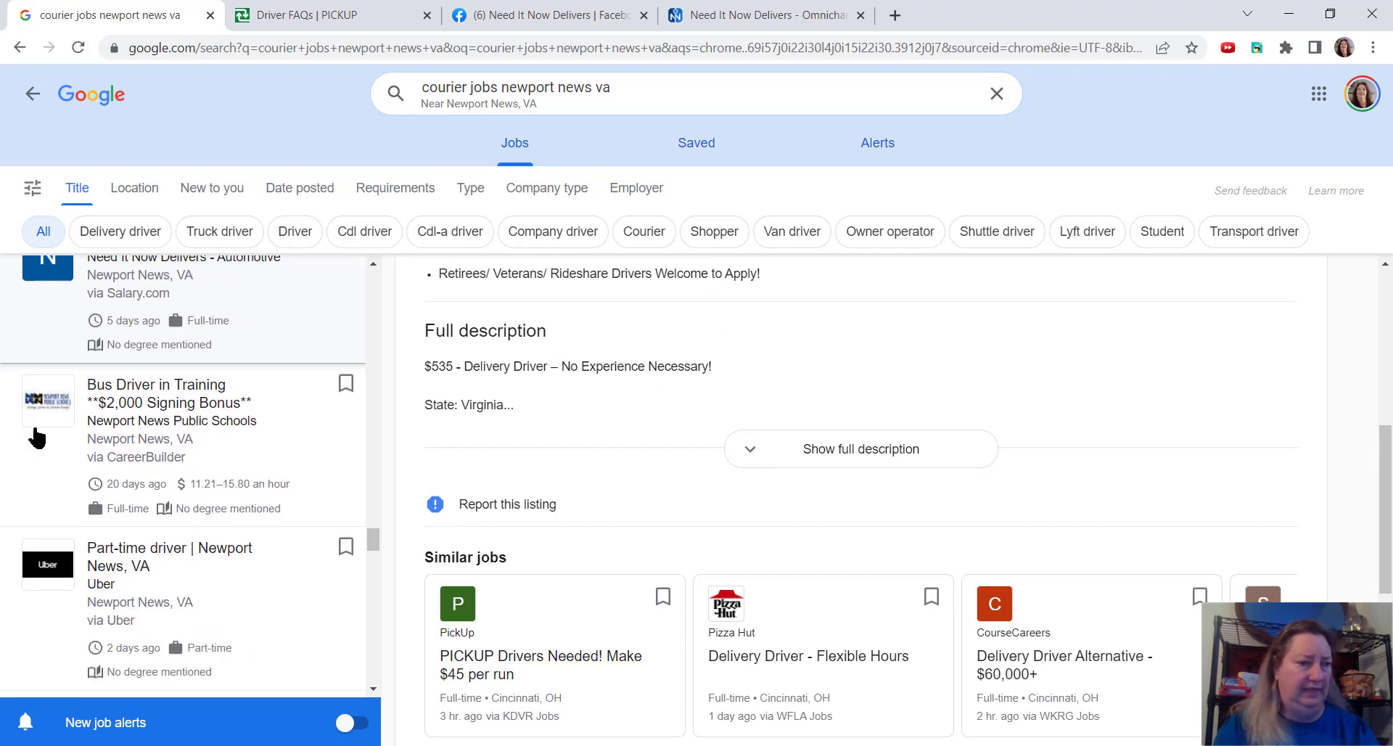
View the Bus Driver in Training details, then open Carrabba's Off Premise & Delivery Driver posting.
{"action": "left_click", "coordinate": [133, 393]}
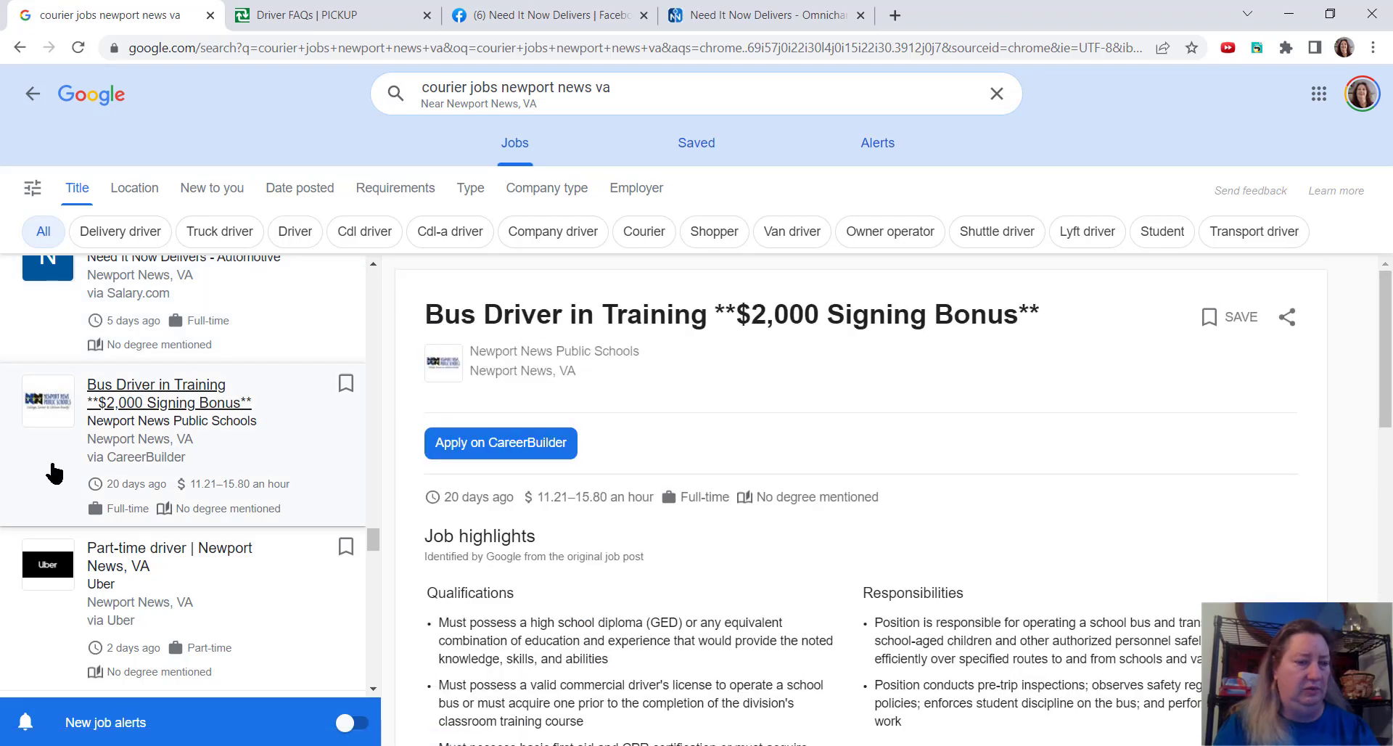
{"action": "scroll", "coordinate": [50, 476], "scroll_direction": "down", "scroll_amount": 2}
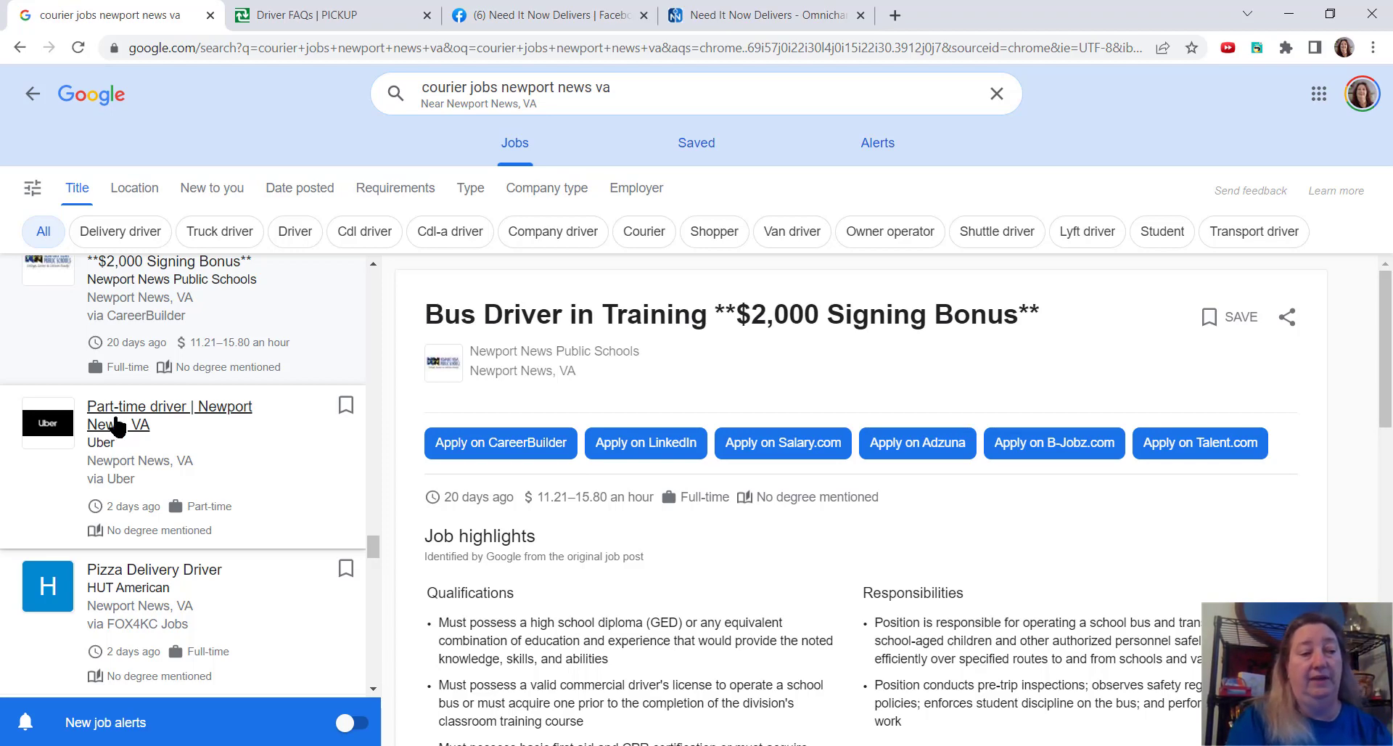
{"action": "scroll", "coordinate": [116, 424], "scroll_direction": "down", "scroll_amount": 1}
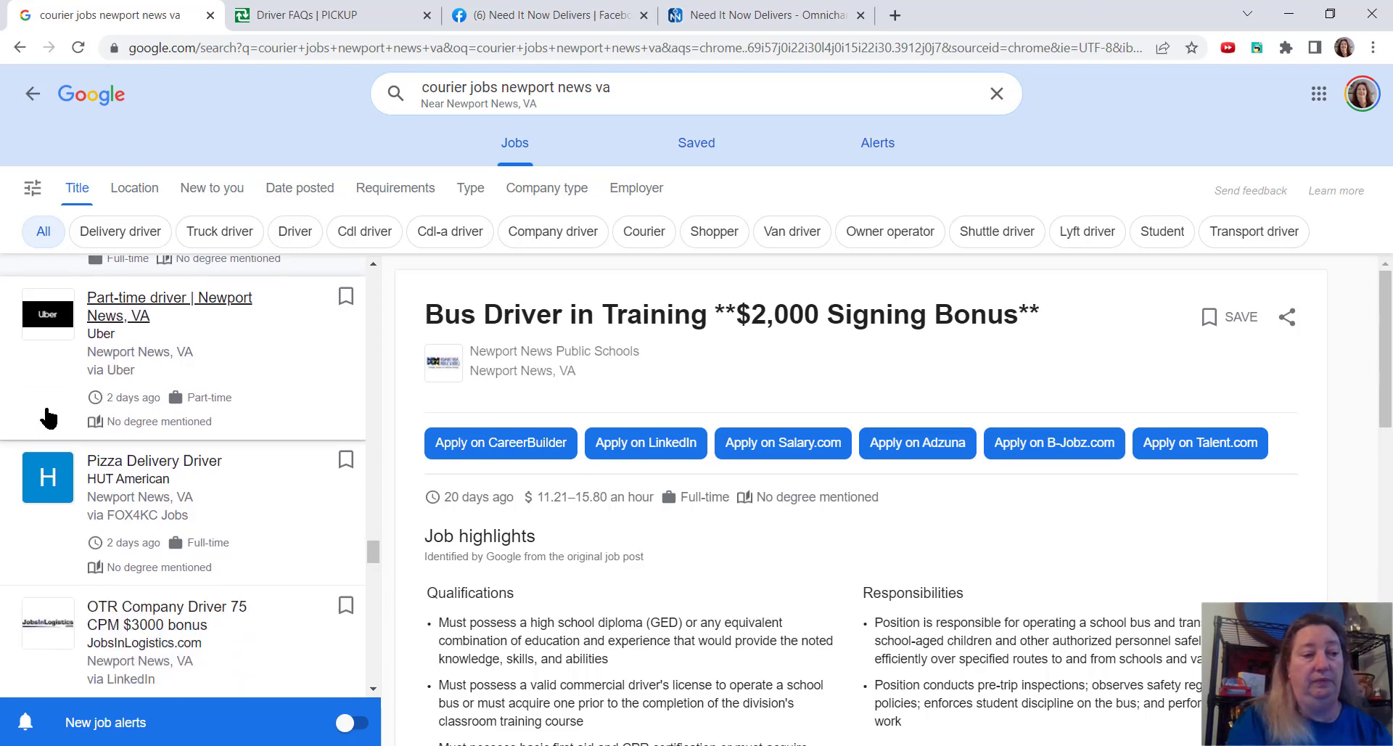
{"action": "scroll", "coordinate": [49, 416], "scroll_direction": "down", "scroll_amount": 1}
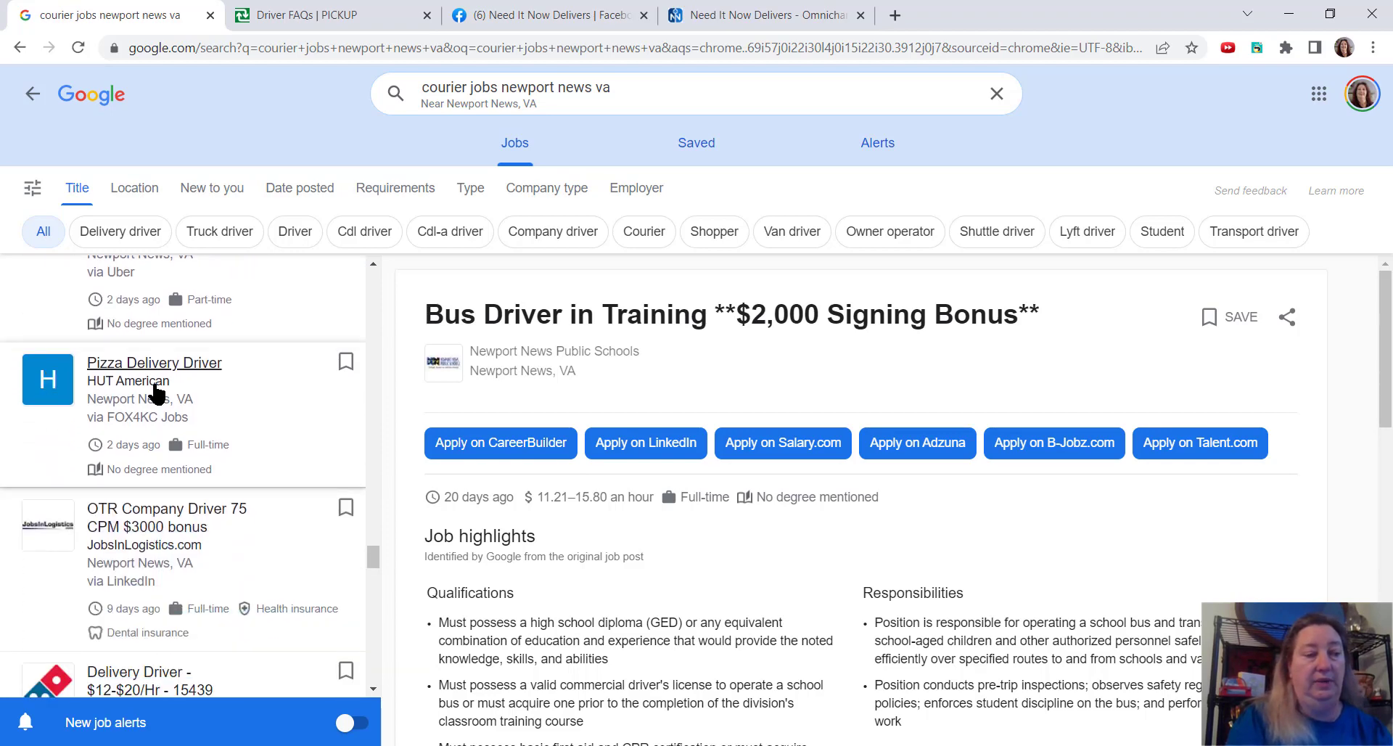
{"action": "scroll", "coordinate": [155, 391], "scroll_direction": "down", "scroll_amount": 1}
{"action": "scroll", "coordinate": [155, 391], "scroll_direction": "down", "scroll_amount": 1}
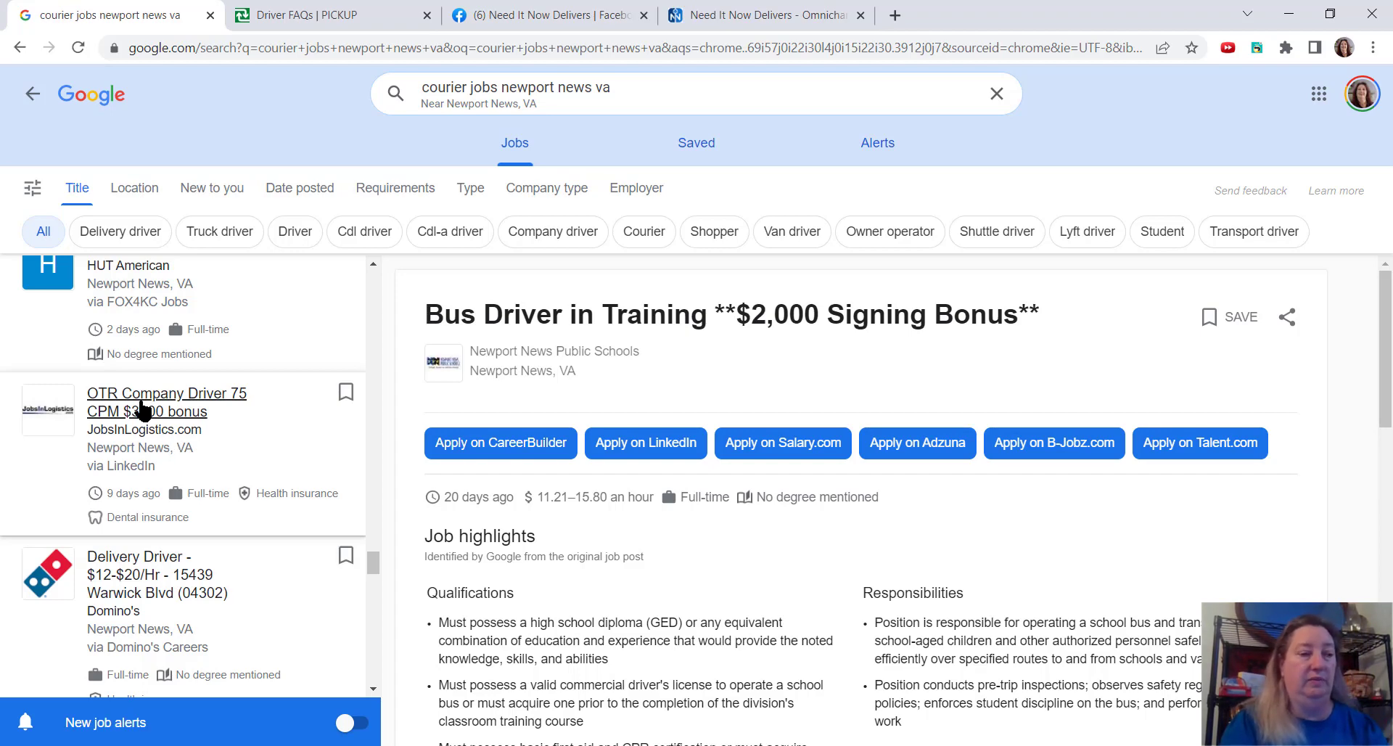
{"action": "scroll", "coordinate": [142, 409], "scroll_direction": "down", "scroll_amount": 2}
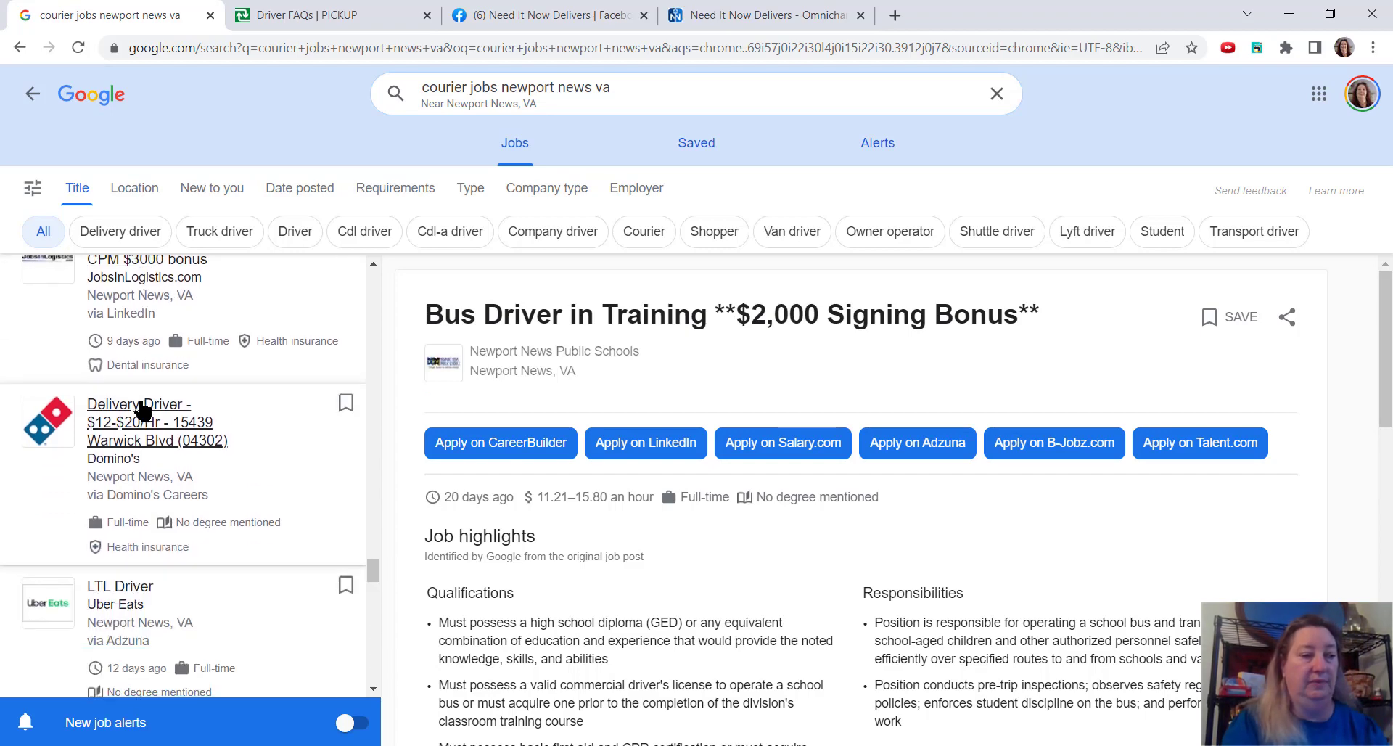
{"action": "scroll", "coordinate": [142, 408], "scroll_direction": "down", "scroll_amount": 2}
{"action": "scroll", "coordinate": [142, 409], "scroll_direction": "down", "scroll_amount": 1}
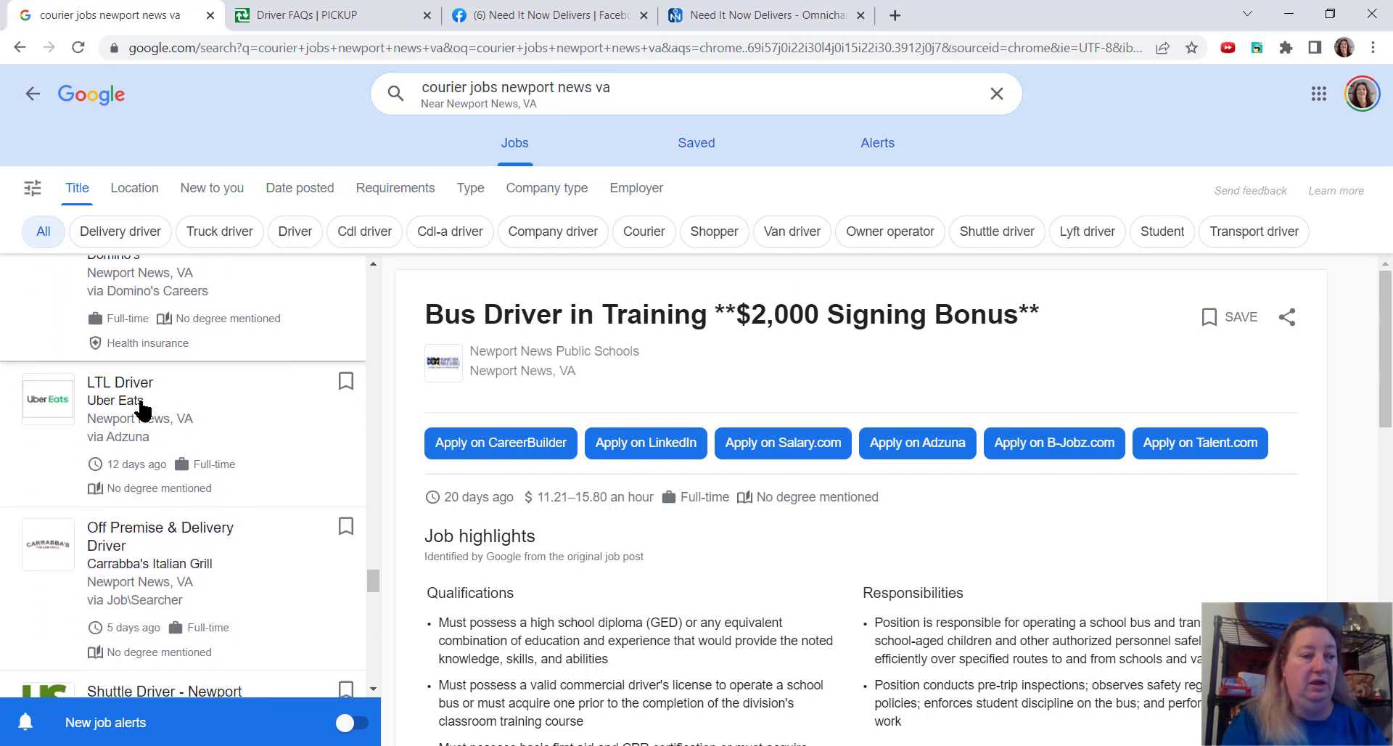
{"action": "scroll", "coordinate": [142, 408], "scroll_direction": "down", "scroll_amount": 2}
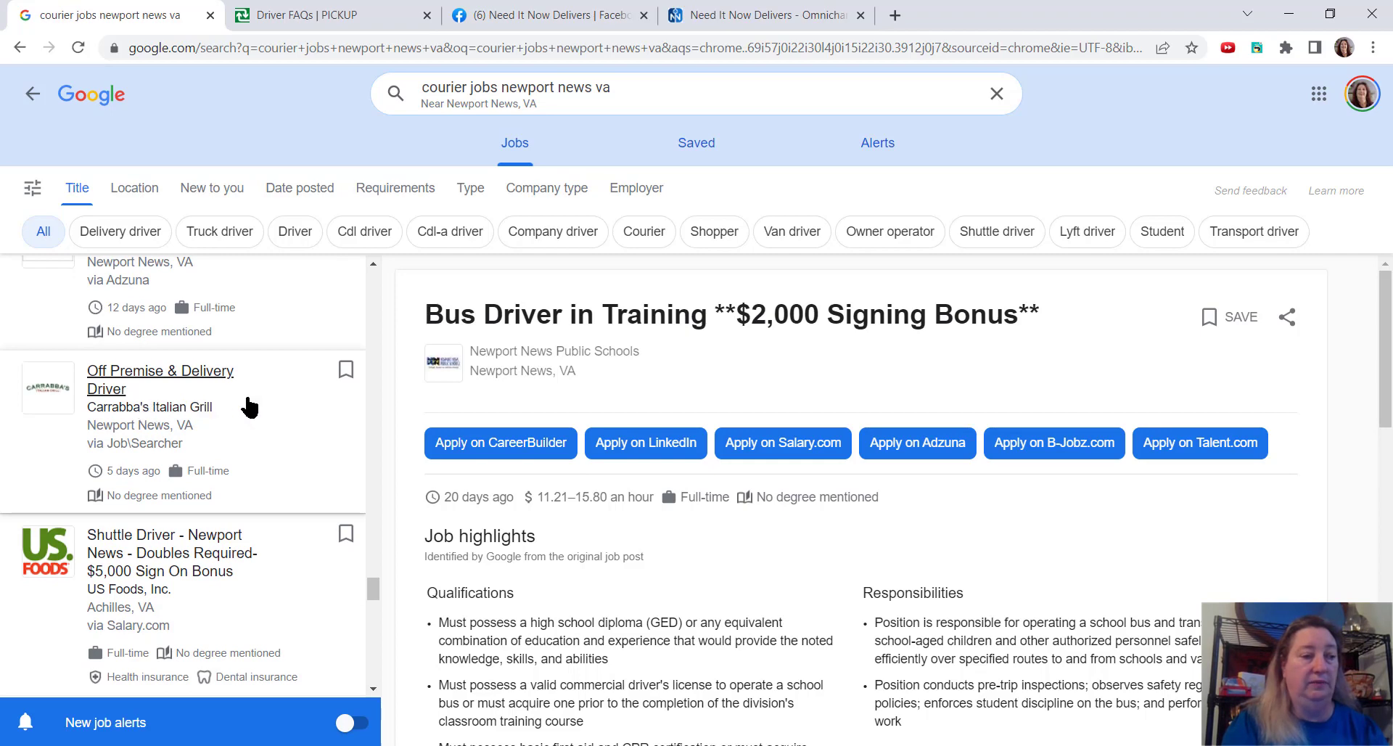
{"action": "scroll", "coordinate": [250, 406], "scroll_direction": "down", "scroll_amount": 1}
{"action": "scroll", "coordinate": [250, 406], "scroll_direction": "down", "scroll_amount": 1}
{"action": "left_click", "coordinate": [125, 286]}
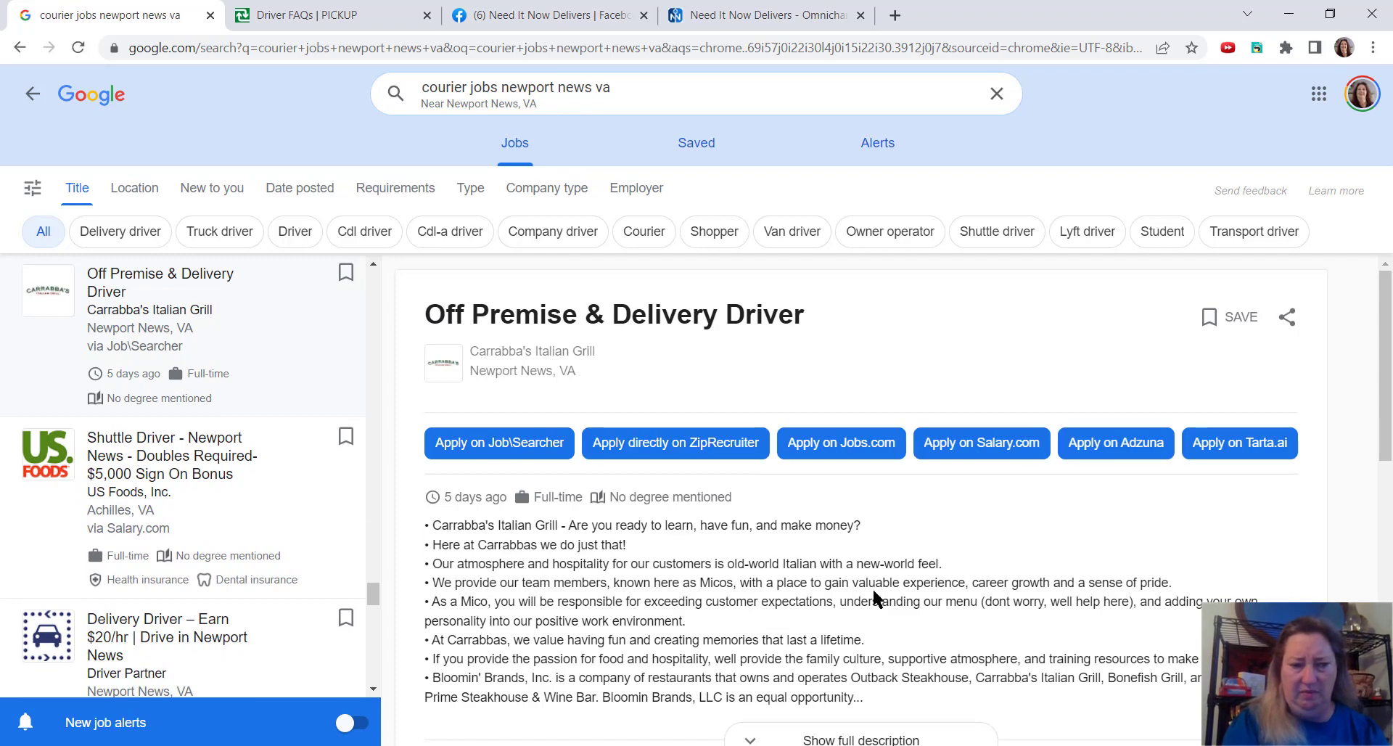
{"action": "scroll", "coordinate": [872, 587], "scroll_direction": "down", "scroll_amount": 2}
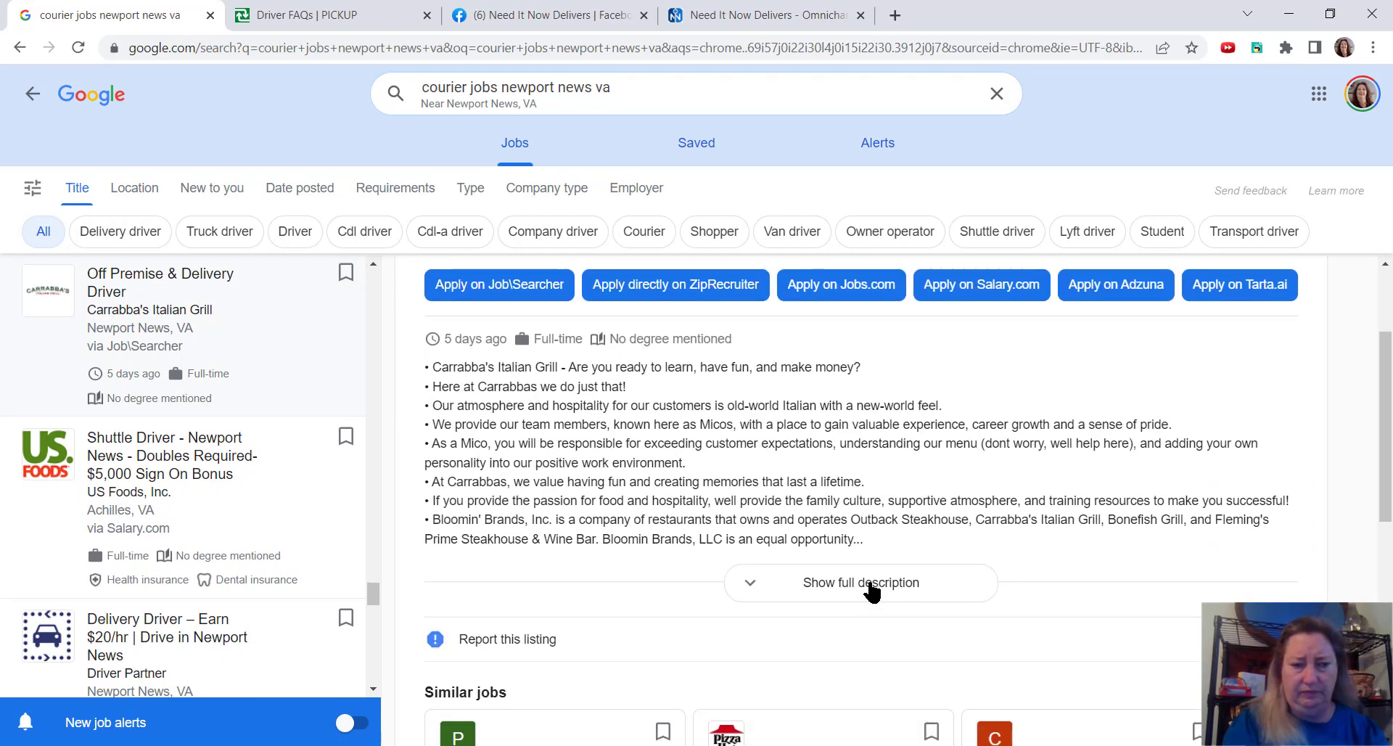
Expand Carrabba's full description, review US Foods' Shuttle Driver job, then open Driver Partner's $20/hr Delivery Driver listing.
{"action": "left_click", "coordinate": [872, 591]}
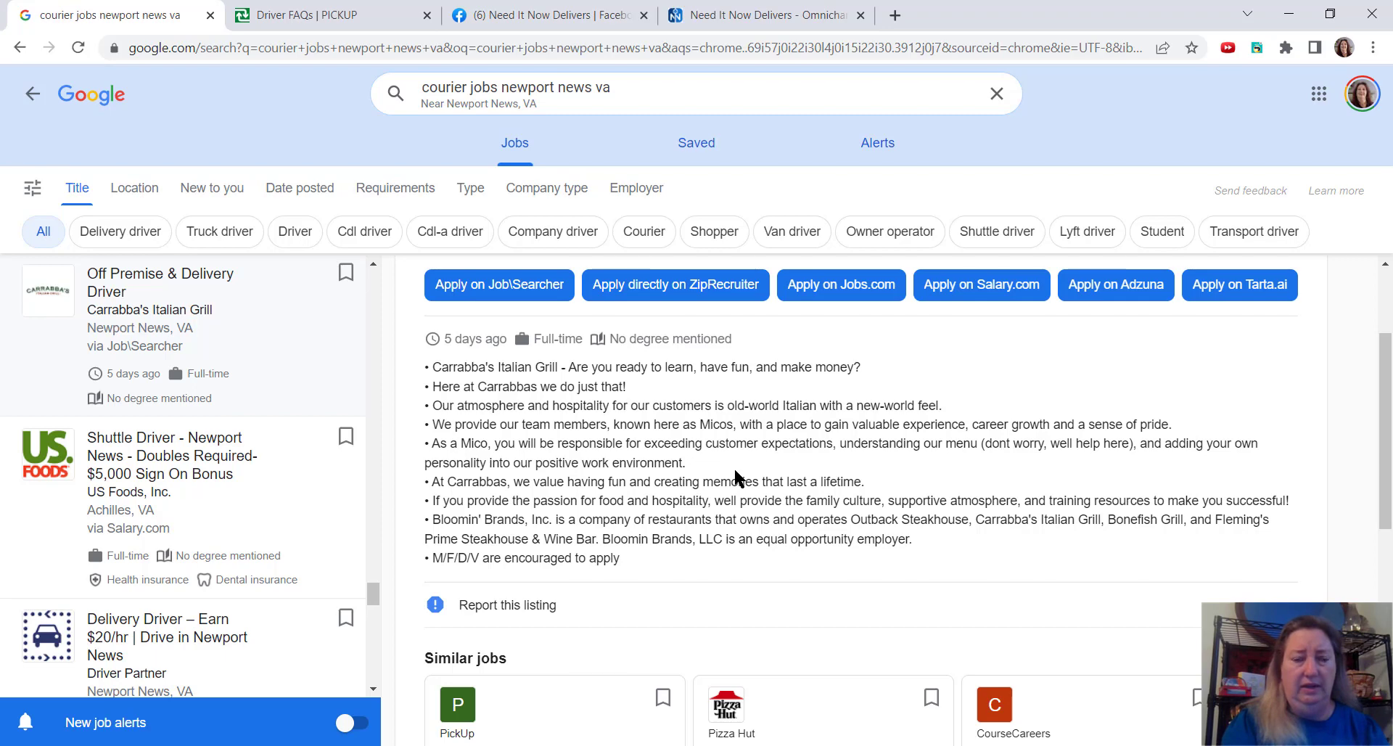
{"action": "scroll", "coordinate": [733, 466], "scroll_direction": "down", "scroll_amount": 1}
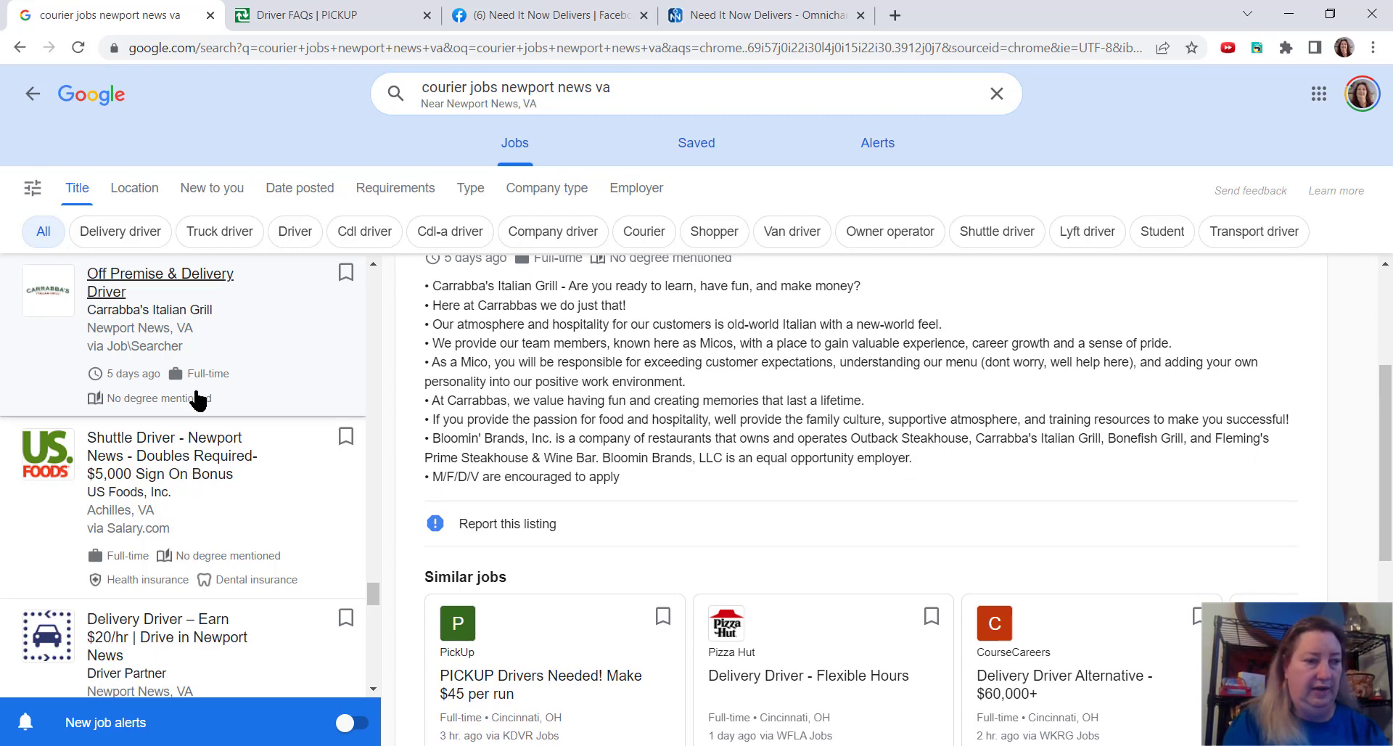
{"action": "left_click", "coordinate": [154, 446]}
{"action": "scroll", "coordinate": [740, 474], "scroll_direction": "down", "scroll_amount": 3}
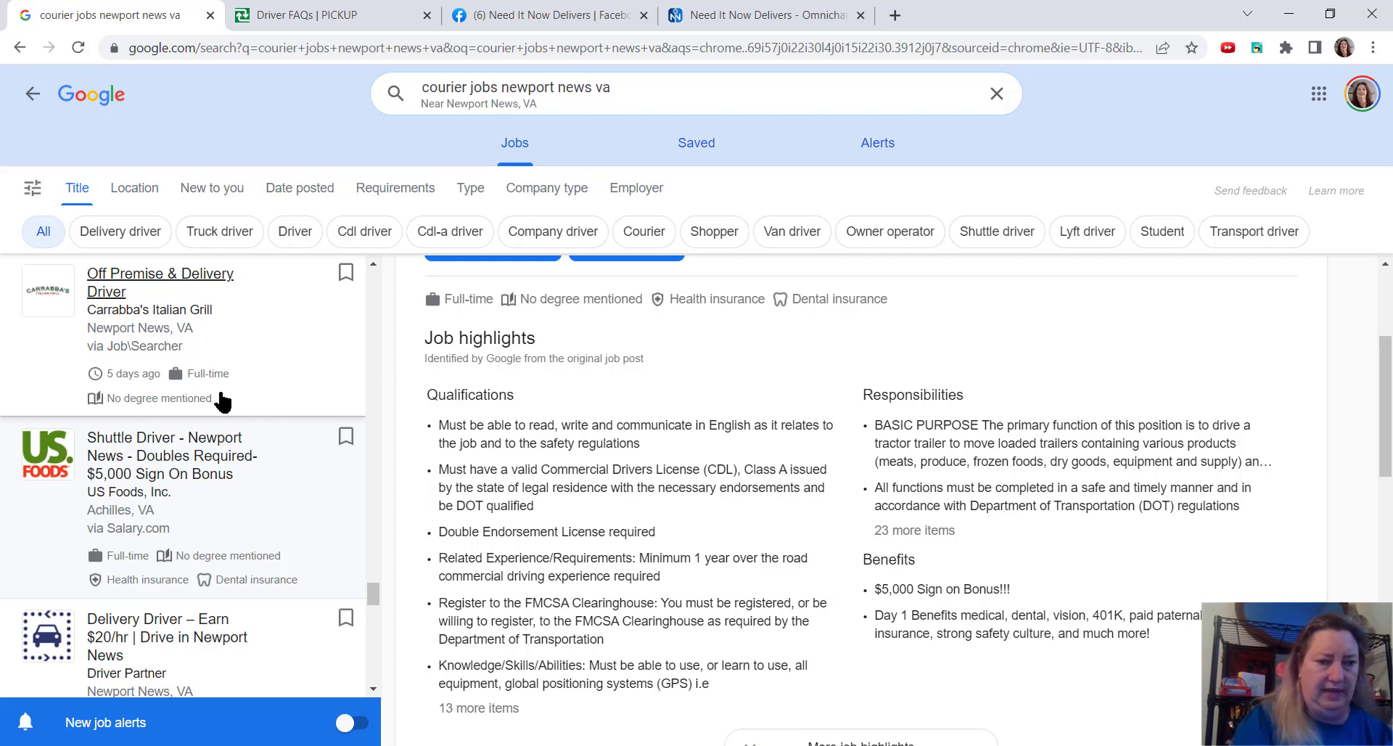
{"action": "scroll", "coordinate": [222, 401], "scroll_direction": "down", "scroll_amount": 2}
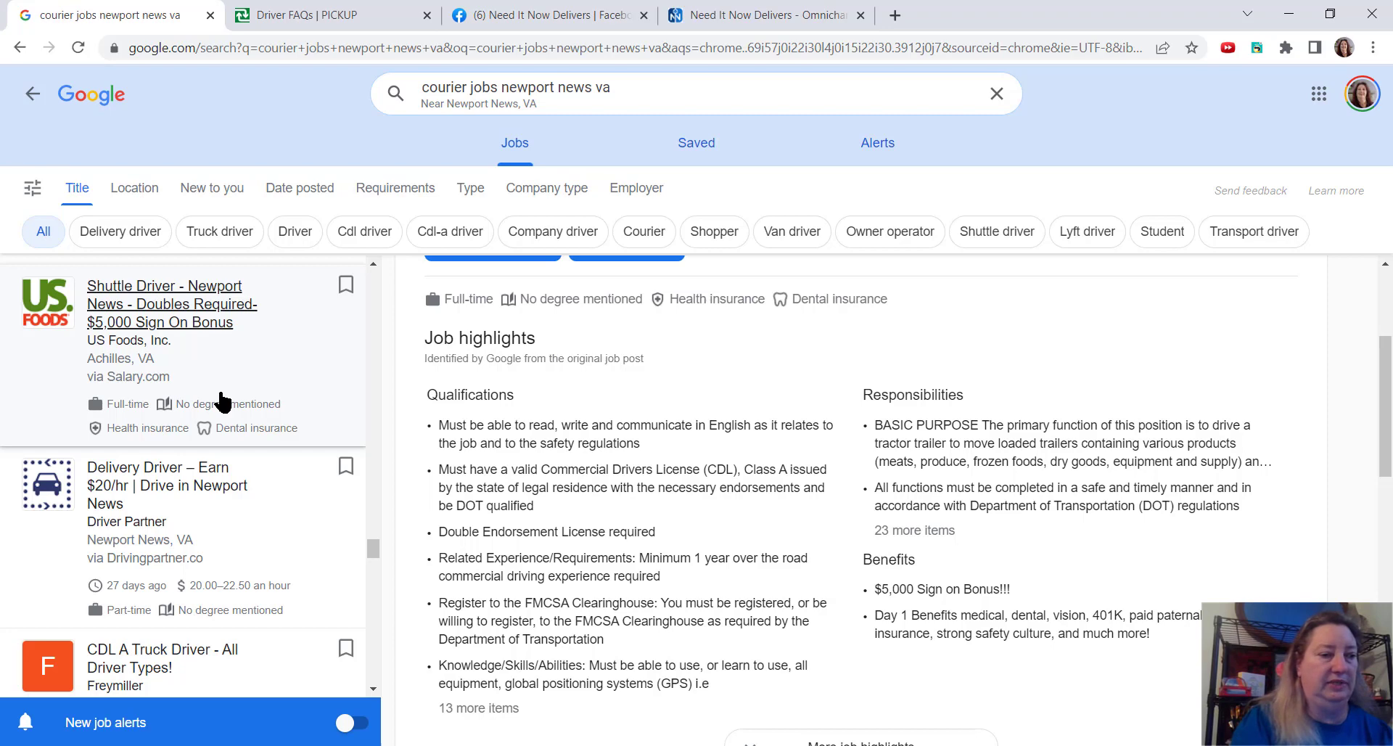
{"action": "scroll", "coordinate": [222, 402], "scroll_direction": "down", "scroll_amount": 1}
{"action": "left_click", "coordinate": [163, 378]}
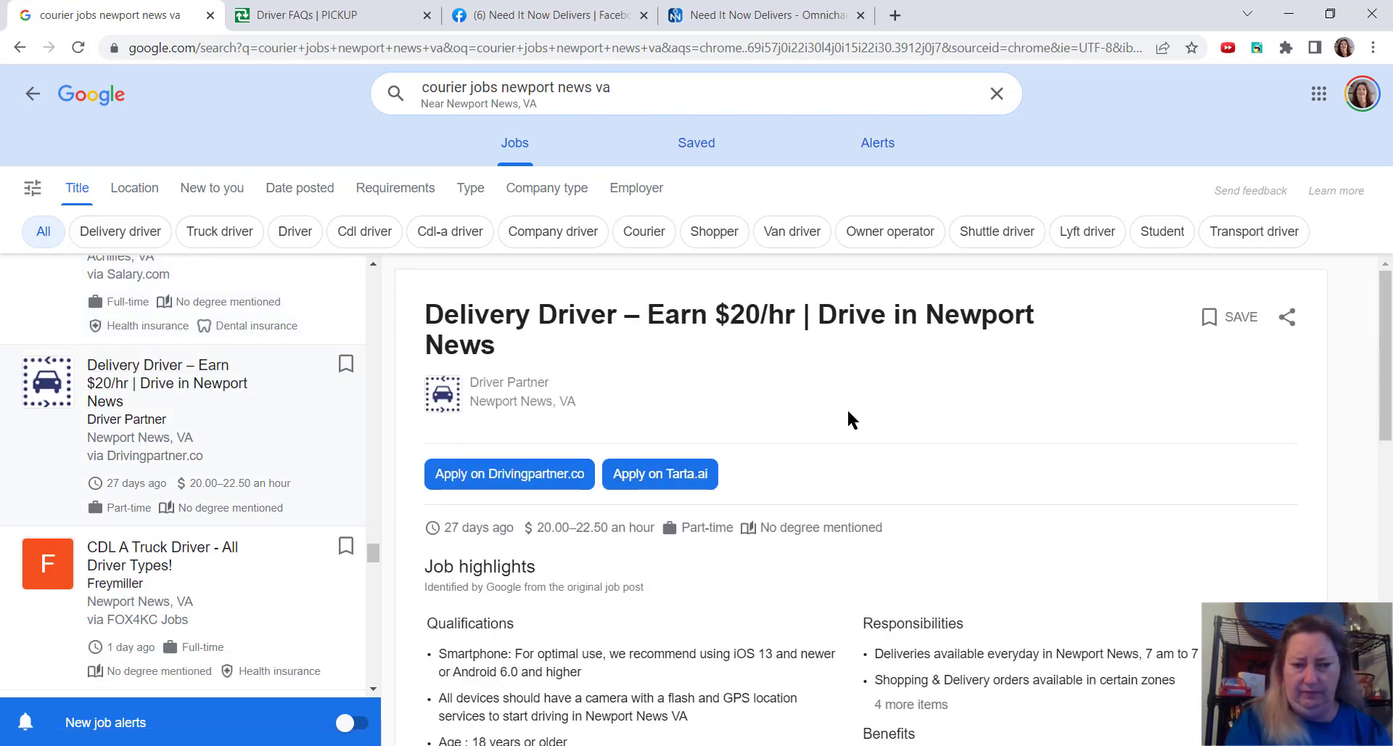
{"action": "scroll", "coordinate": [847, 407], "scroll_direction": "down", "scroll_amount": 2}
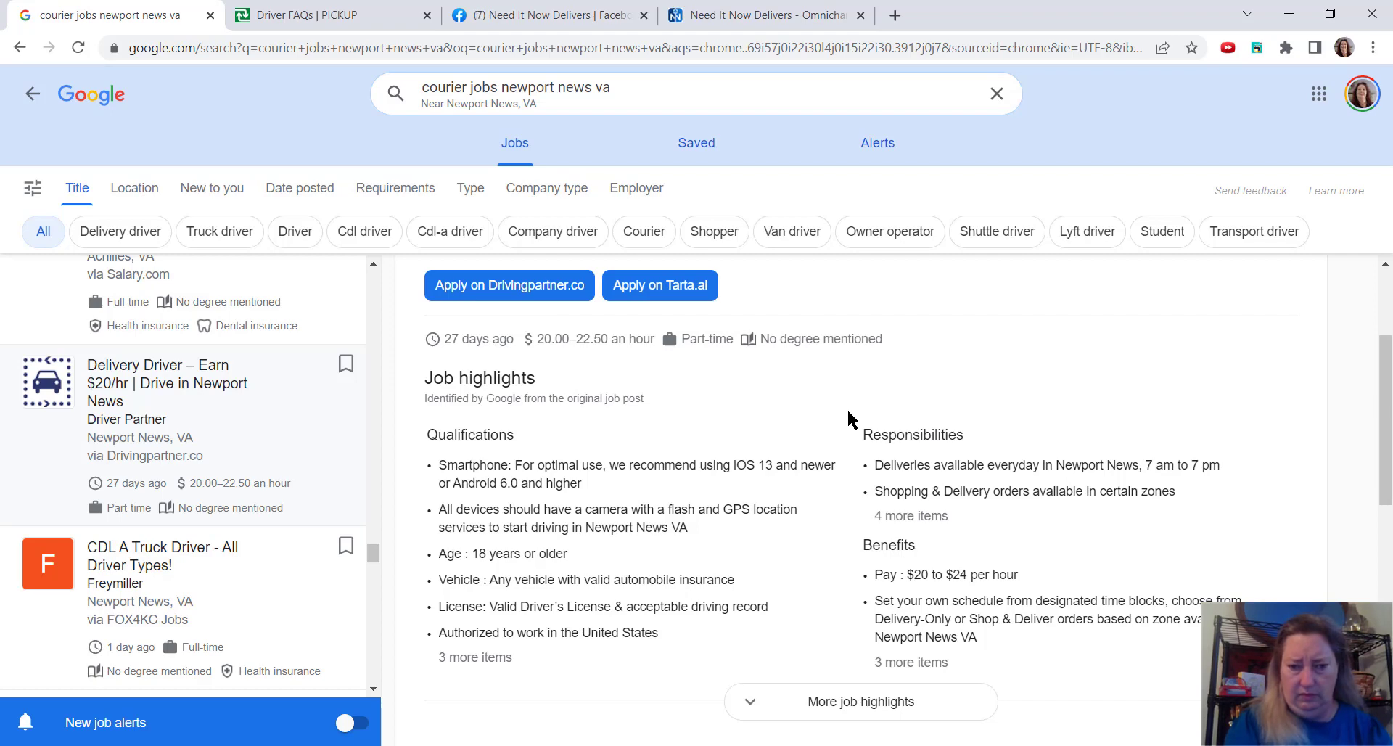
{"action": "scroll", "coordinate": [847, 407], "scroll_direction": "down", "scroll_amount": 2}
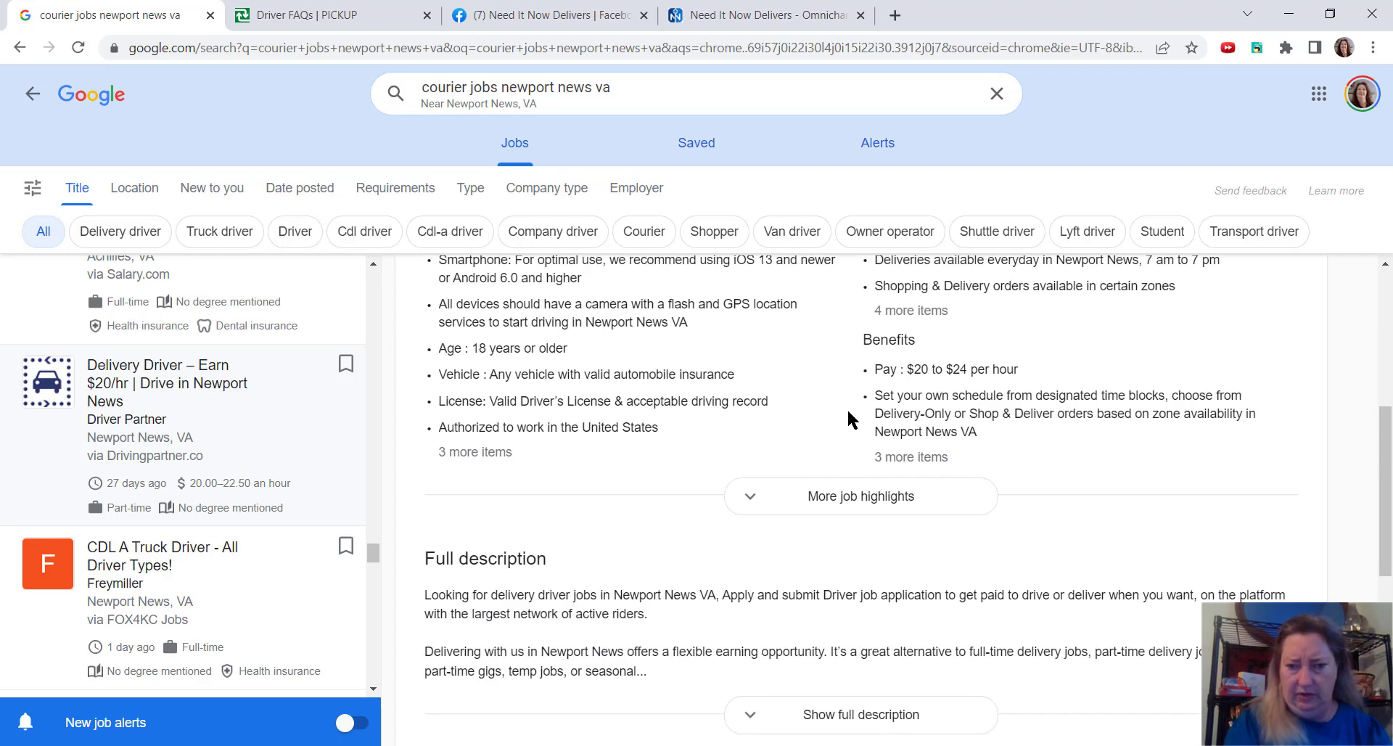
Reveal Driver Partner's remaining job highlights and expand its full description.
{"action": "left_click", "coordinate": [903, 455]}
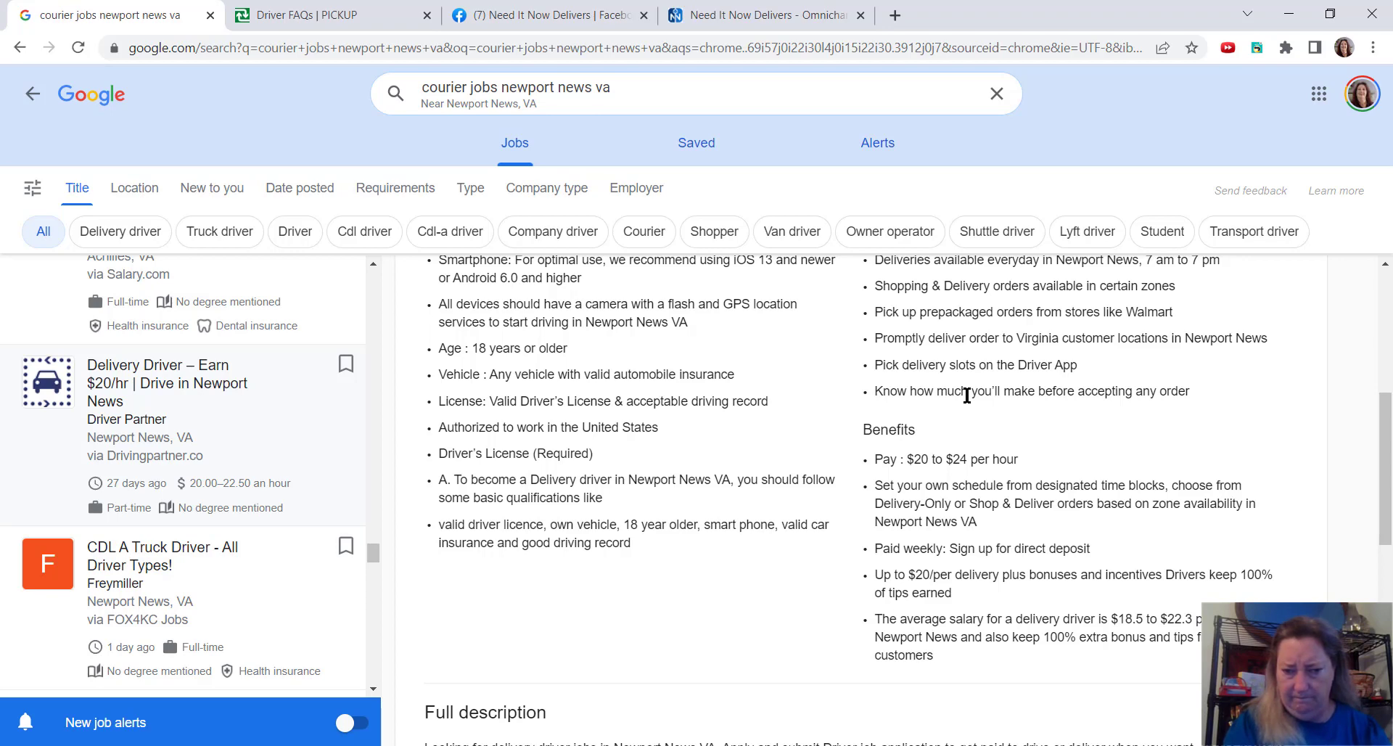
{"action": "scroll", "coordinate": [965, 396], "scroll_direction": "down", "scroll_amount": 1}
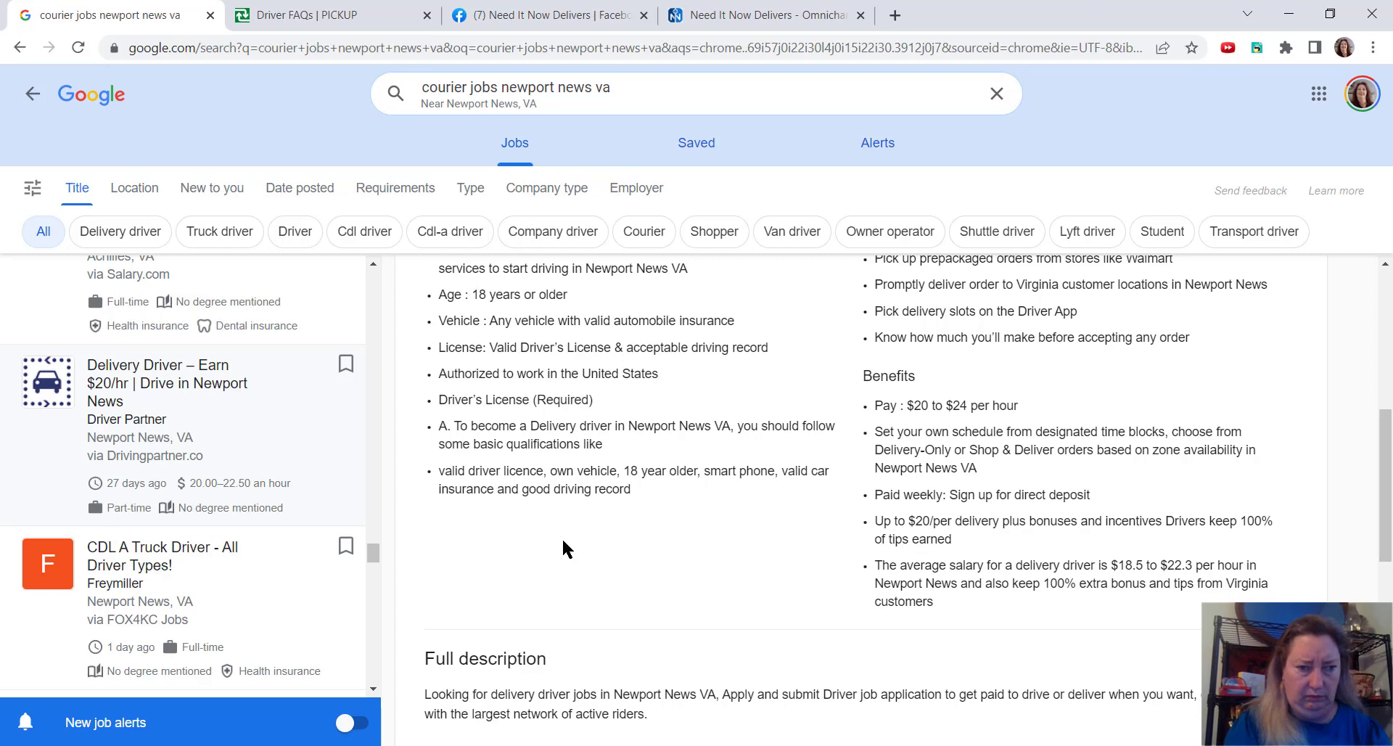
{"action": "scroll", "coordinate": [589, 482], "scroll_direction": "up", "scroll_amount": 1}
{"action": "scroll", "coordinate": [589, 482], "scroll_direction": "up", "scroll_amount": 1}
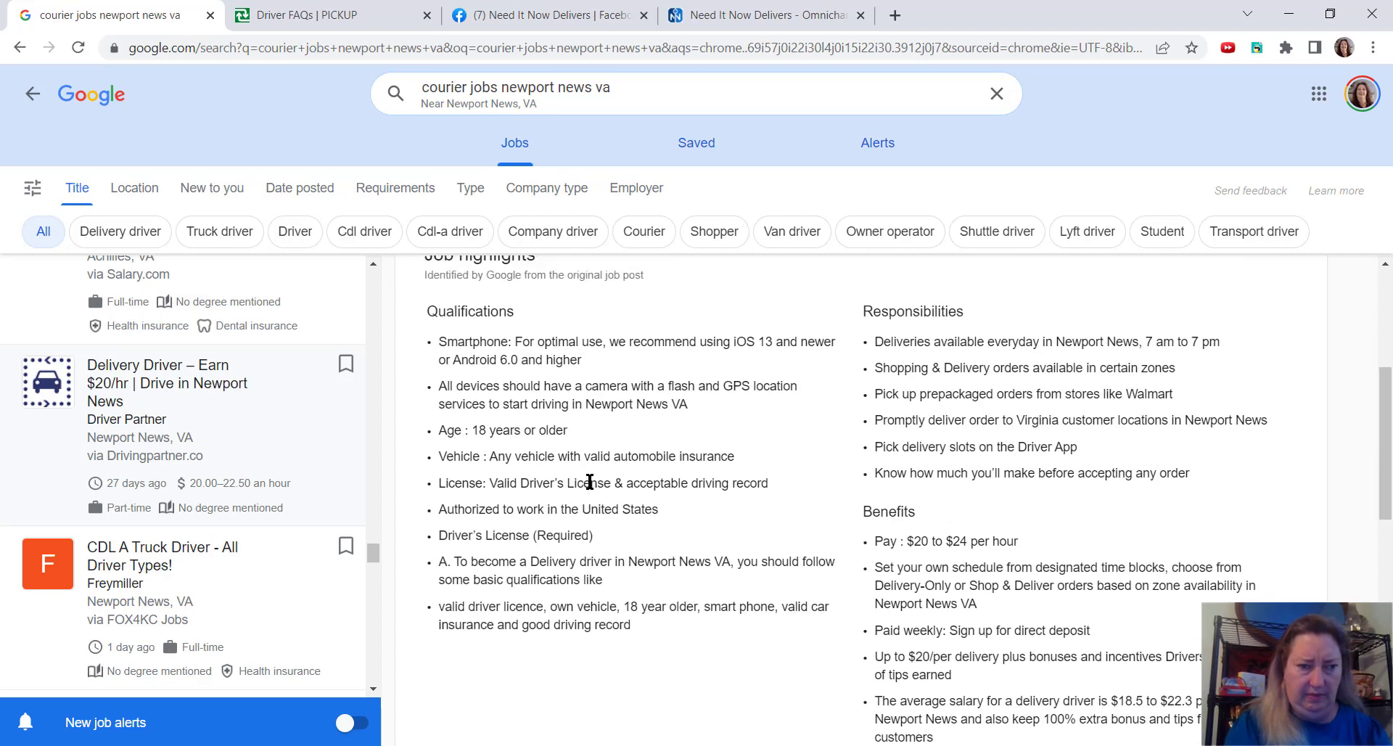
{"action": "scroll", "coordinate": [590, 481], "scroll_direction": "up", "scroll_amount": 2}
{"action": "scroll", "coordinate": [589, 482], "scroll_direction": "up", "scroll_amount": 2}
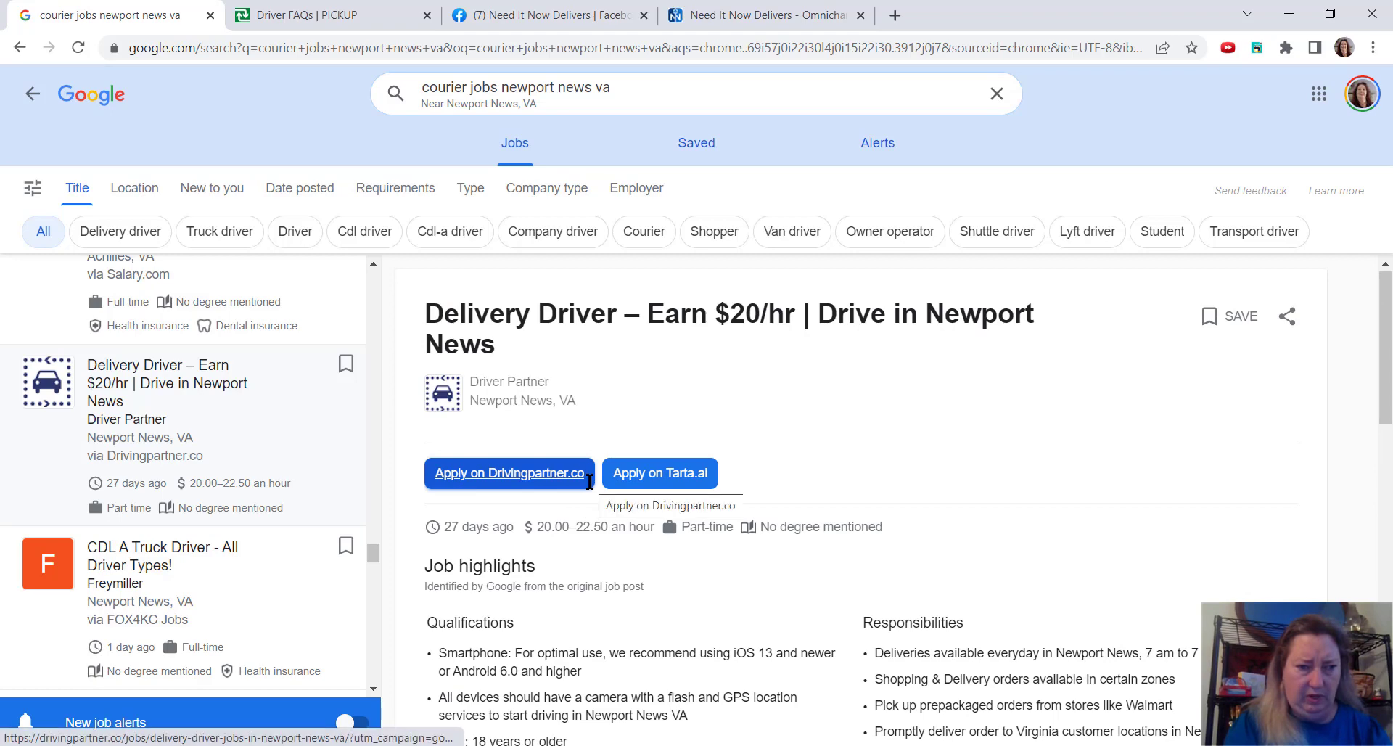
{"action": "scroll", "coordinate": [589, 482], "scroll_direction": "down", "scroll_amount": 4}
{"action": "scroll", "coordinate": [589, 482], "scroll_direction": "down", "scroll_amount": 2}
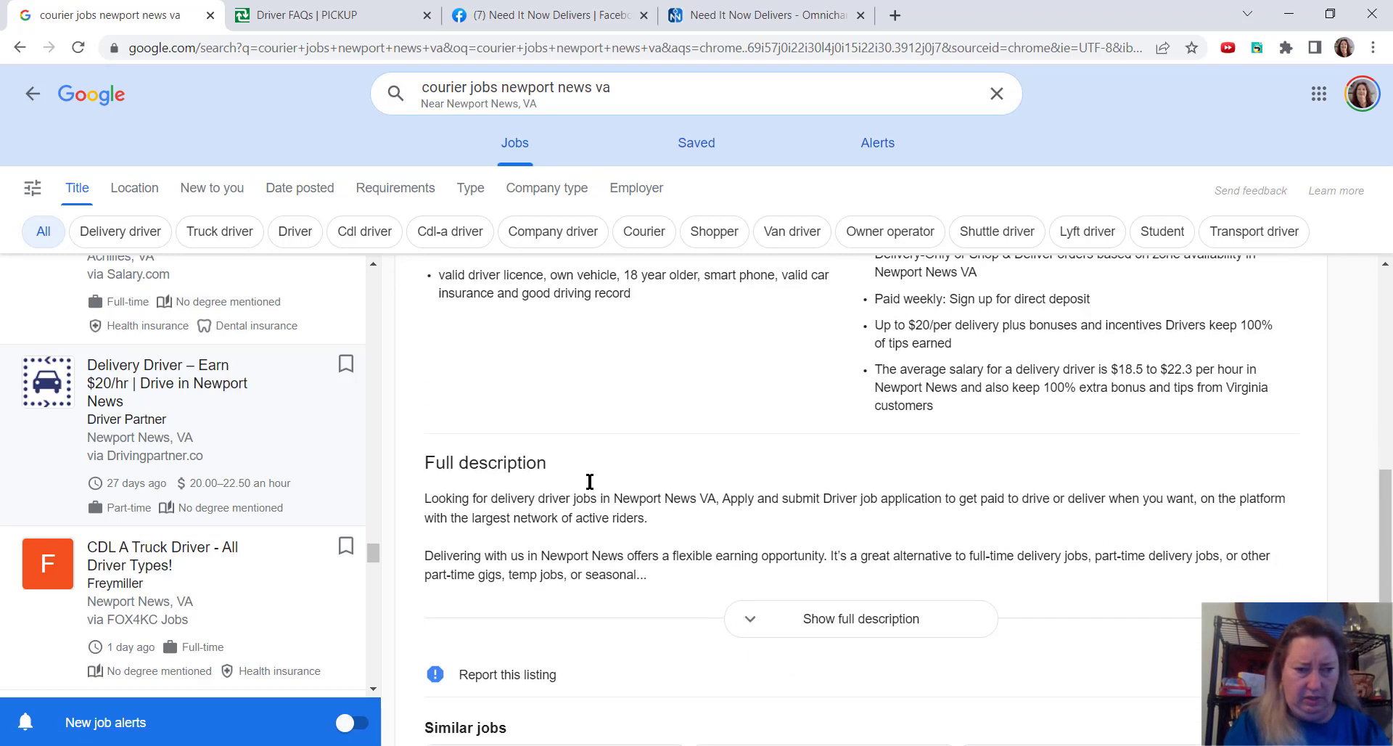
{"action": "left_click", "coordinate": [866, 622]}
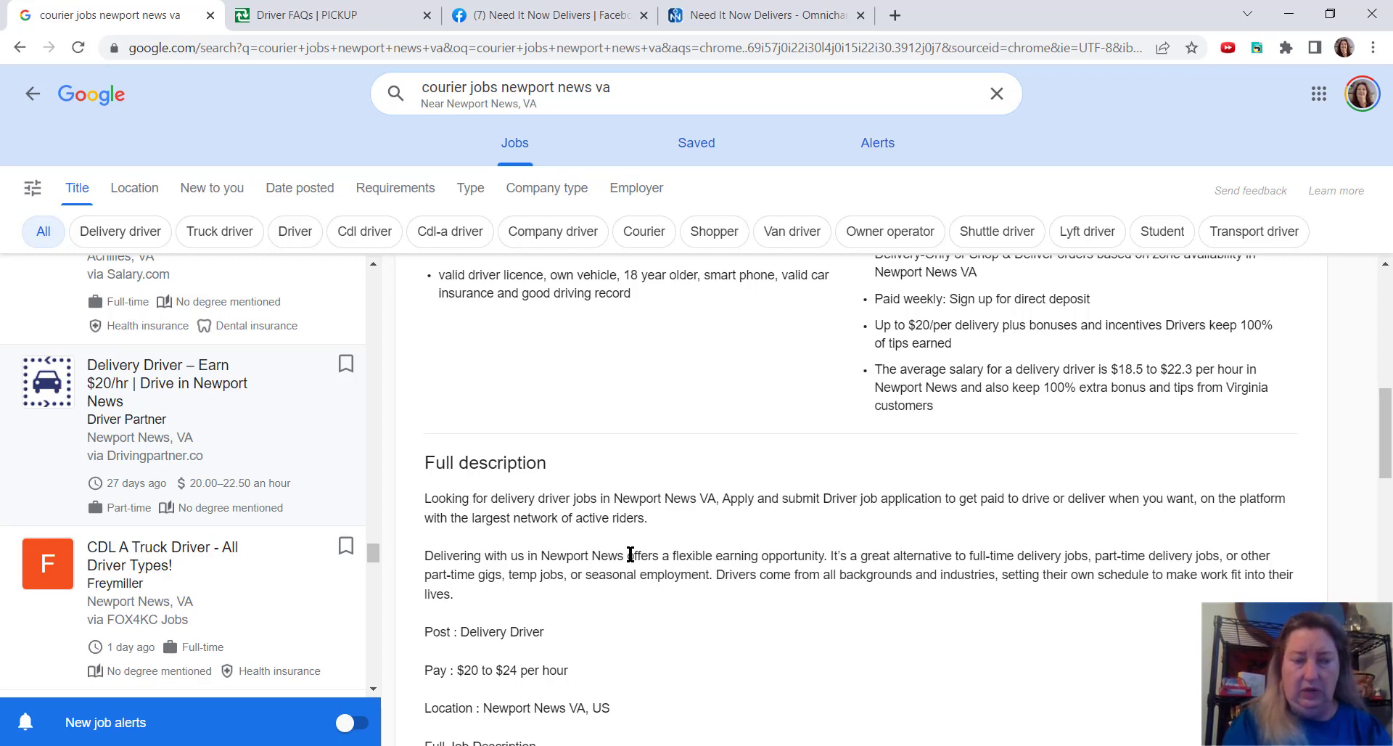
{"action": "scroll", "coordinate": [629, 554], "scroll_direction": "up", "scroll_amount": 4}
{"action": "scroll", "coordinate": [629, 555], "scroll_direction": "up", "scroll_amount": 3}
{"action": "scroll", "coordinate": [629, 554], "scroll_direction": "up", "scroll_amount": 3}
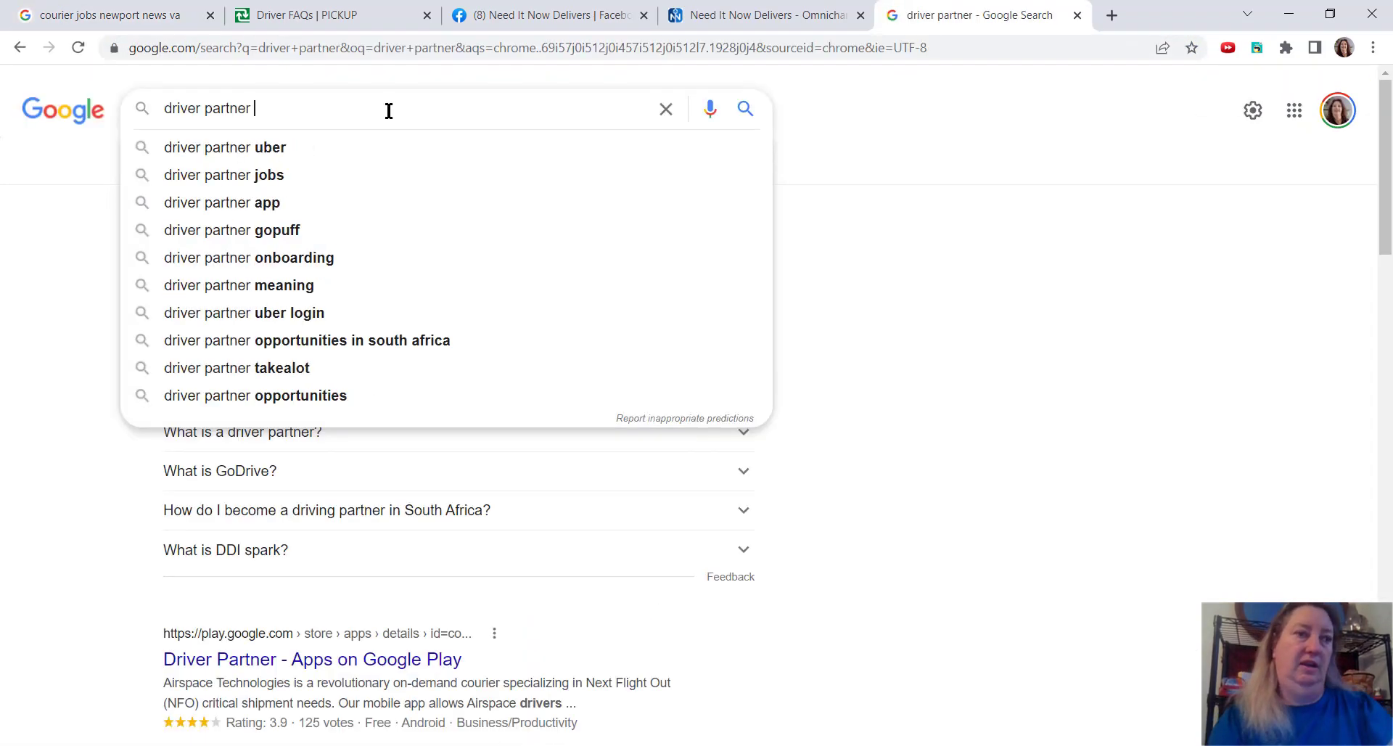
{"action": "type", "text": "newport news"}
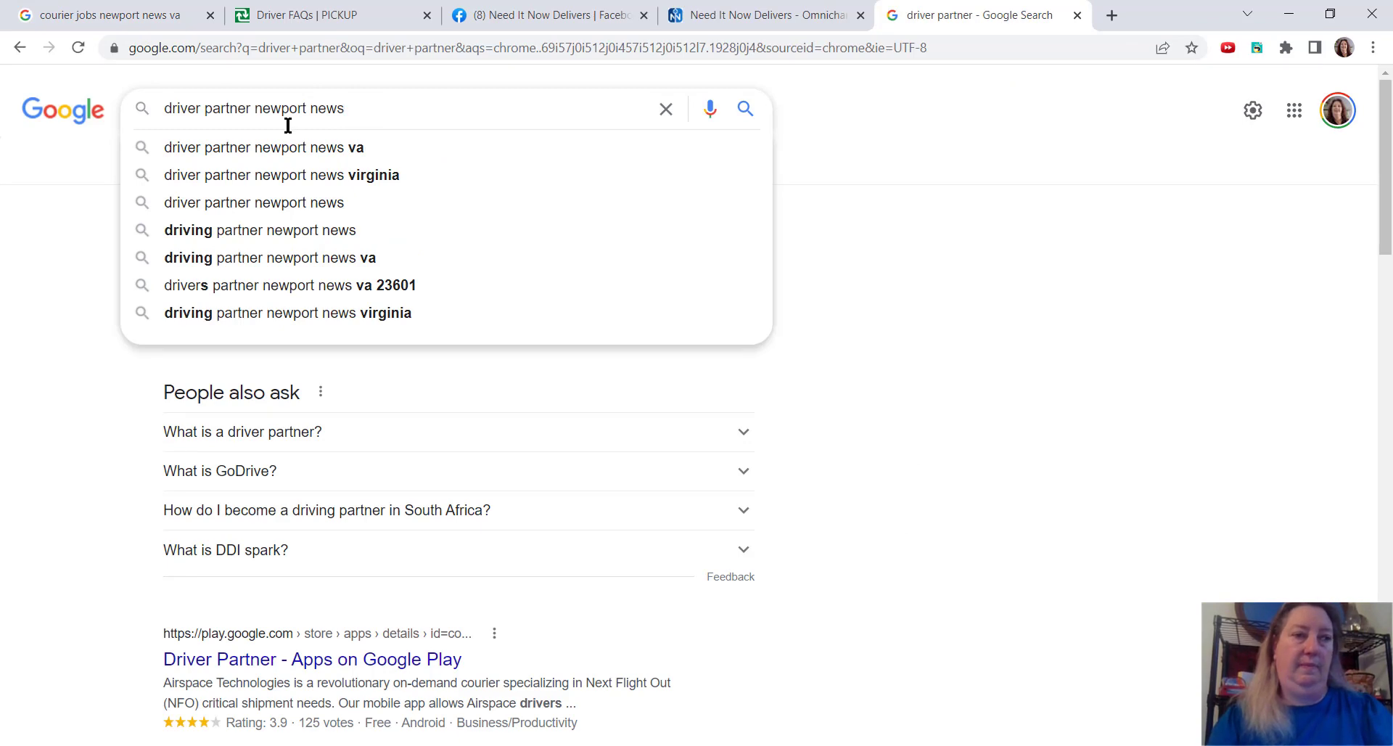
Search 'driver partner newport news va', then return to the courier jobs results tab.
{"action": "left_click", "coordinate": [255, 147]}
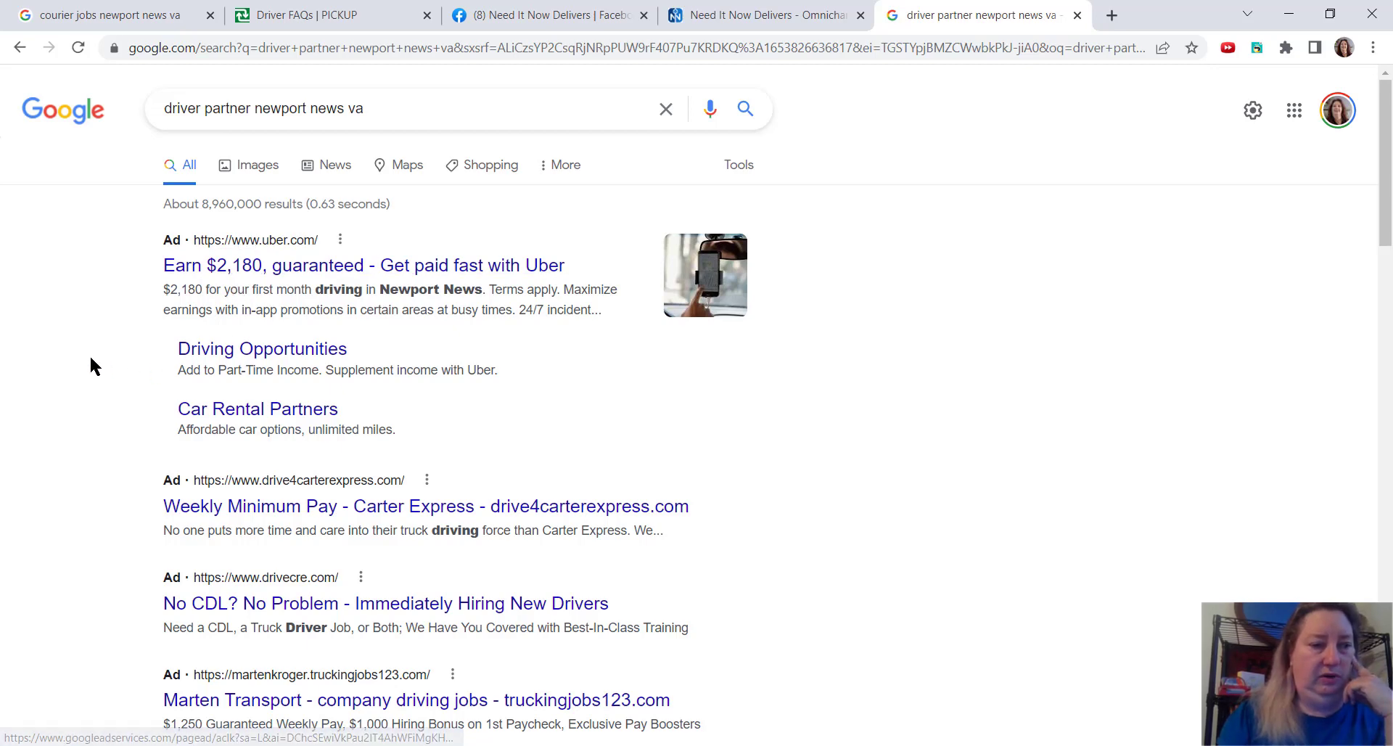
{"action": "scroll", "coordinate": [90, 353], "scroll_direction": "down", "scroll_amount": 2}
{"action": "scroll", "coordinate": [89, 353], "scroll_direction": "down", "scroll_amount": 2}
{"action": "scroll", "coordinate": [89, 353], "scroll_direction": "down", "scroll_amount": 1}
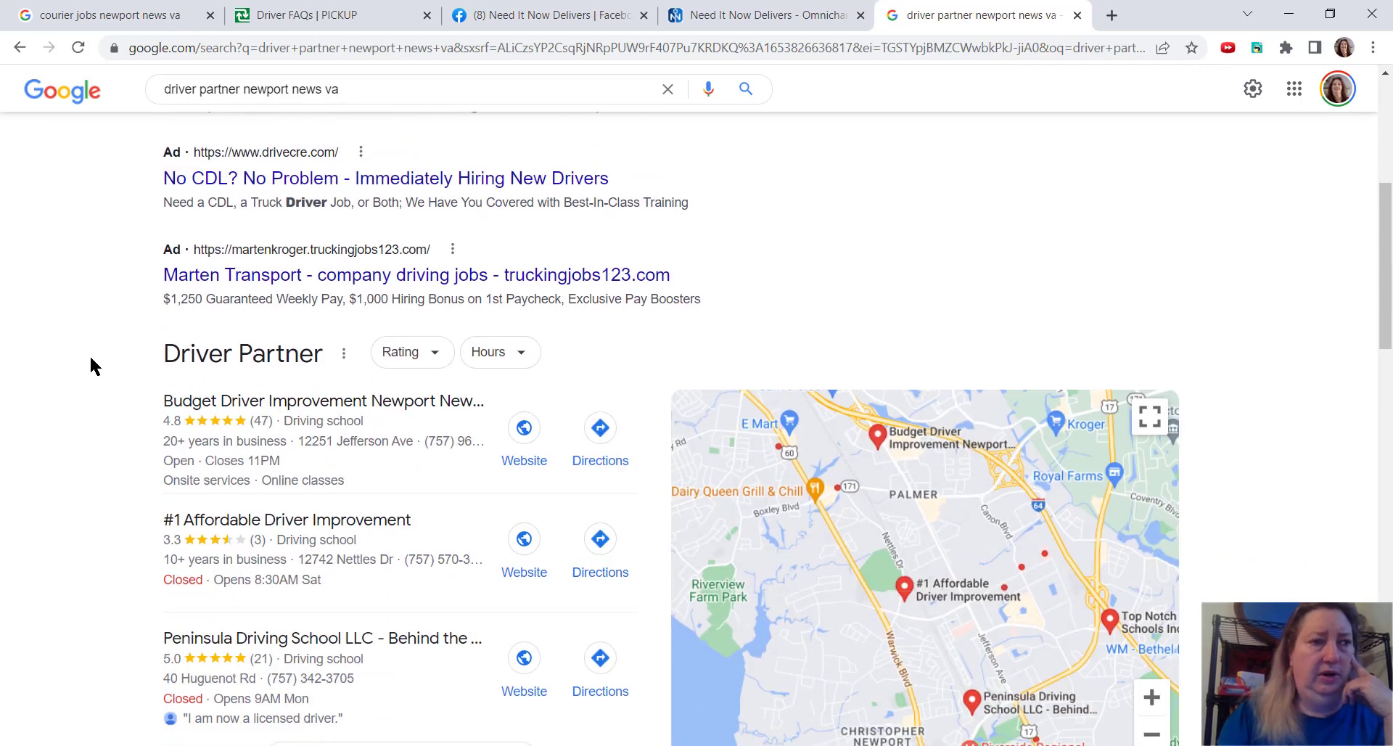
{"action": "left_click", "coordinate": [147, 16]}
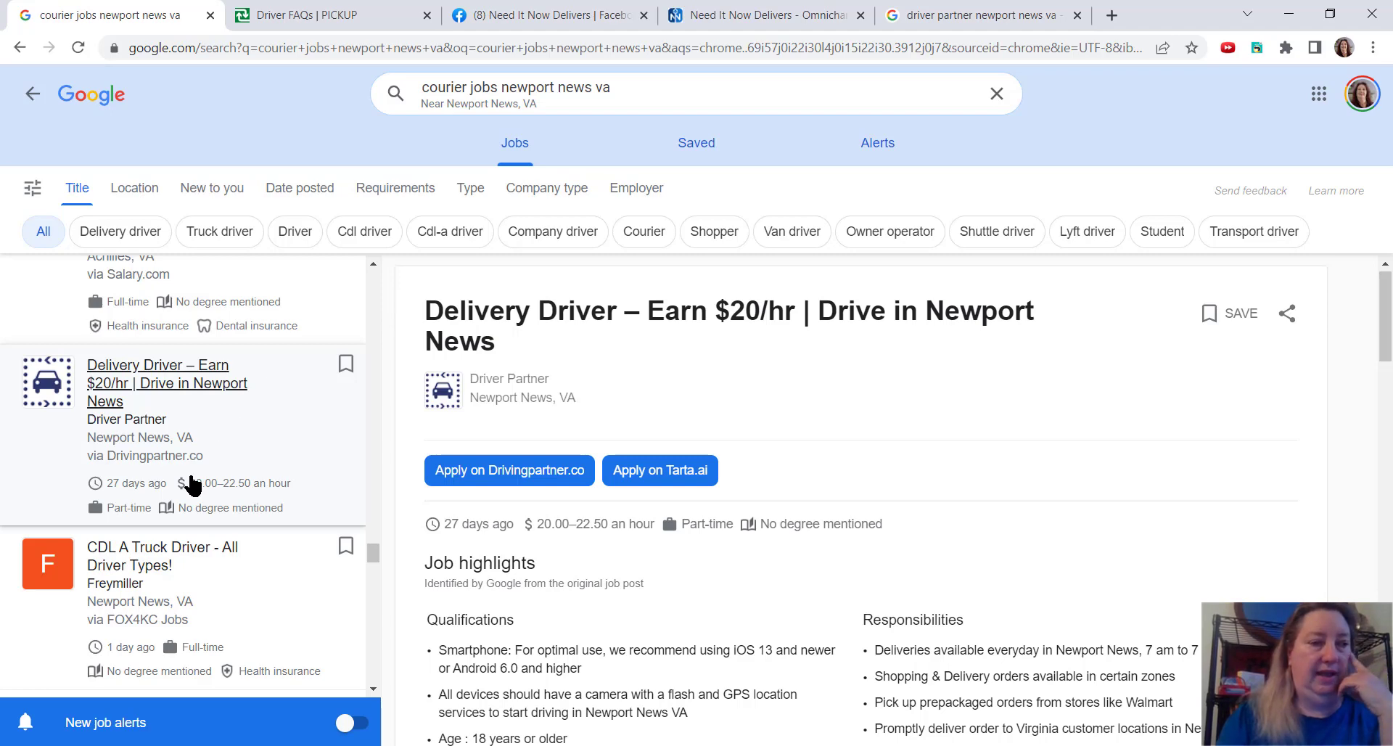
{"action": "scroll", "coordinate": [194, 478], "scroll_direction": "down", "scroll_amount": 2}
{"action": "scroll", "coordinate": [194, 478], "scroll_direction": "down", "scroll_amount": 1}
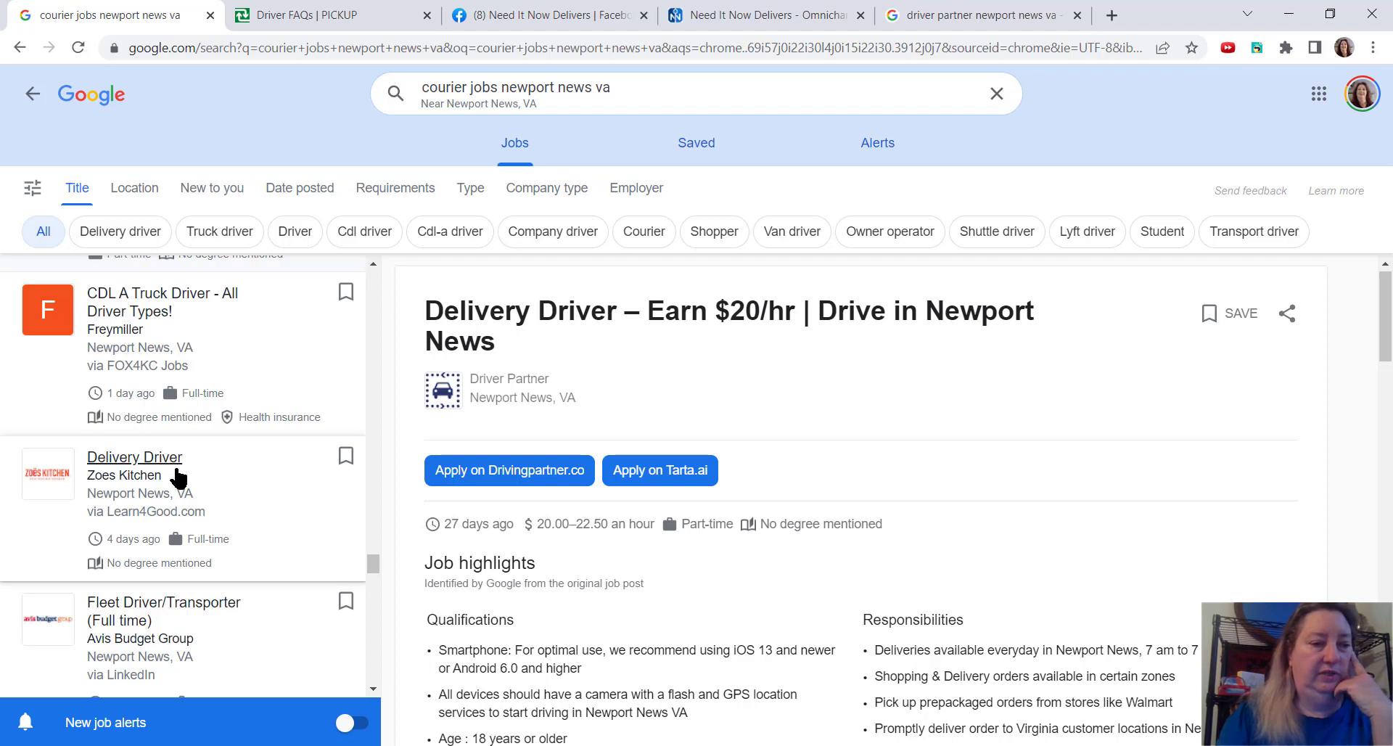
{"action": "scroll", "coordinate": [177, 476], "scroll_direction": "down", "scroll_amount": 1}
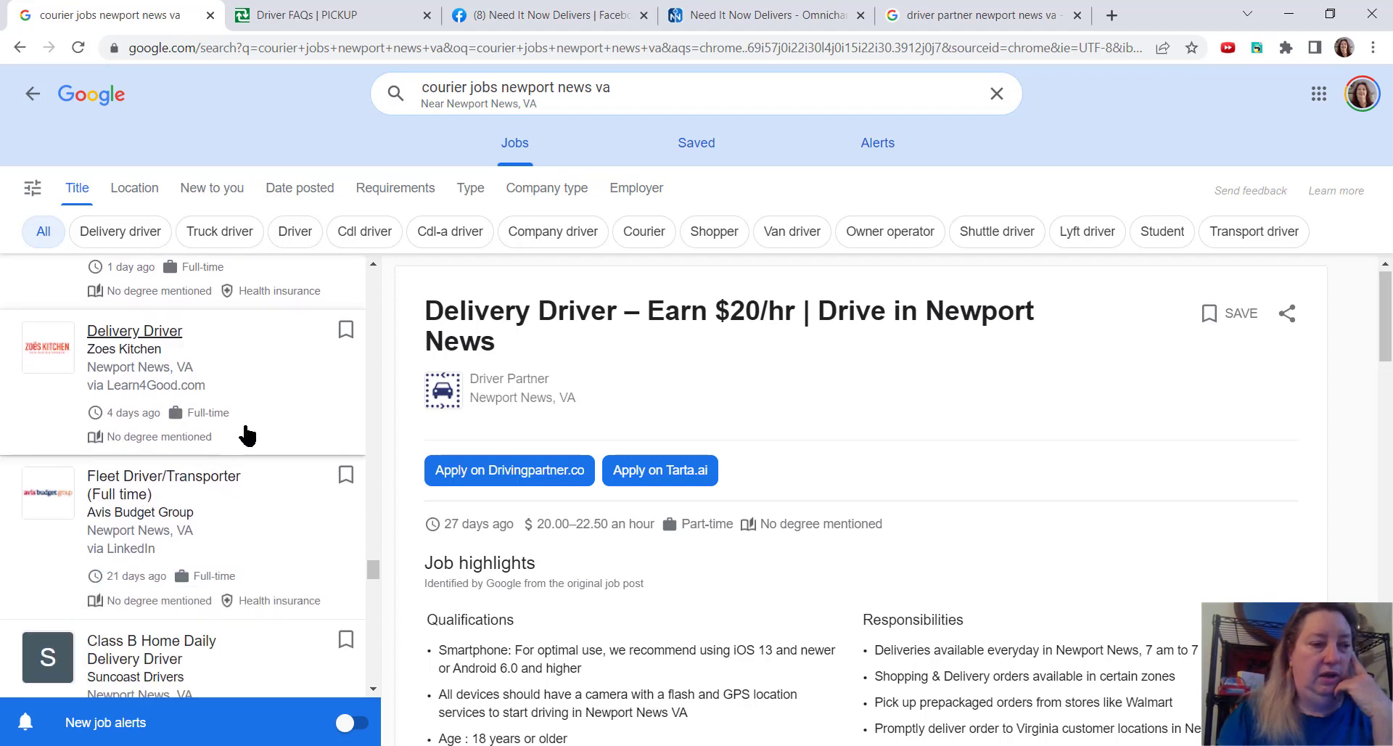
{"action": "scroll", "coordinate": [246, 435], "scroll_direction": "down", "scroll_amount": 1}
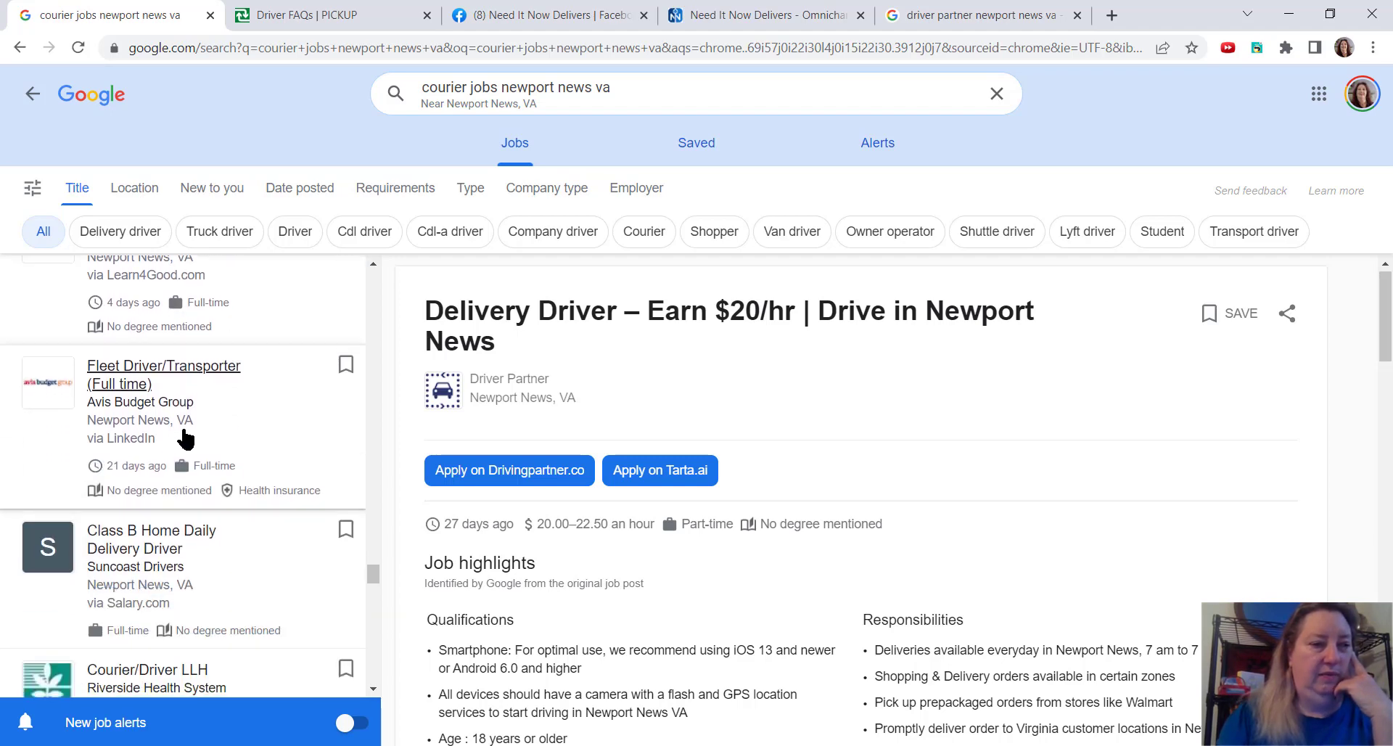
Open Avis Budget Group's full-time Fleet Driver/Transporter posting ($11.50/hr, $1000 bonus).
{"action": "left_click", "coordinate": [160, 380]}
{"action": "scroll", "coordinate": [766, 469], "scroll_direction": "down", "scroll_amount": 2}
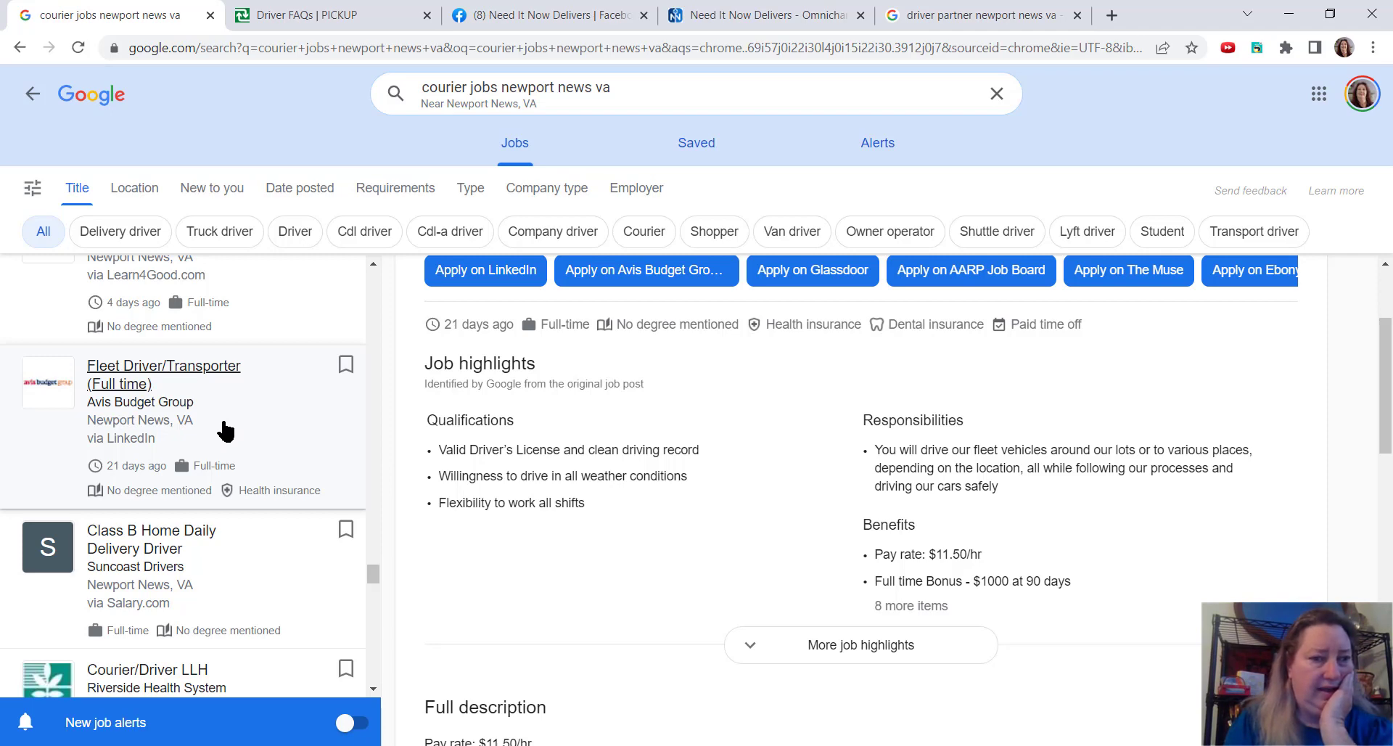
{"action": "scroll", "coordinate": [581, 584], "scroll_direction": "up", "scroll_amount": 3}
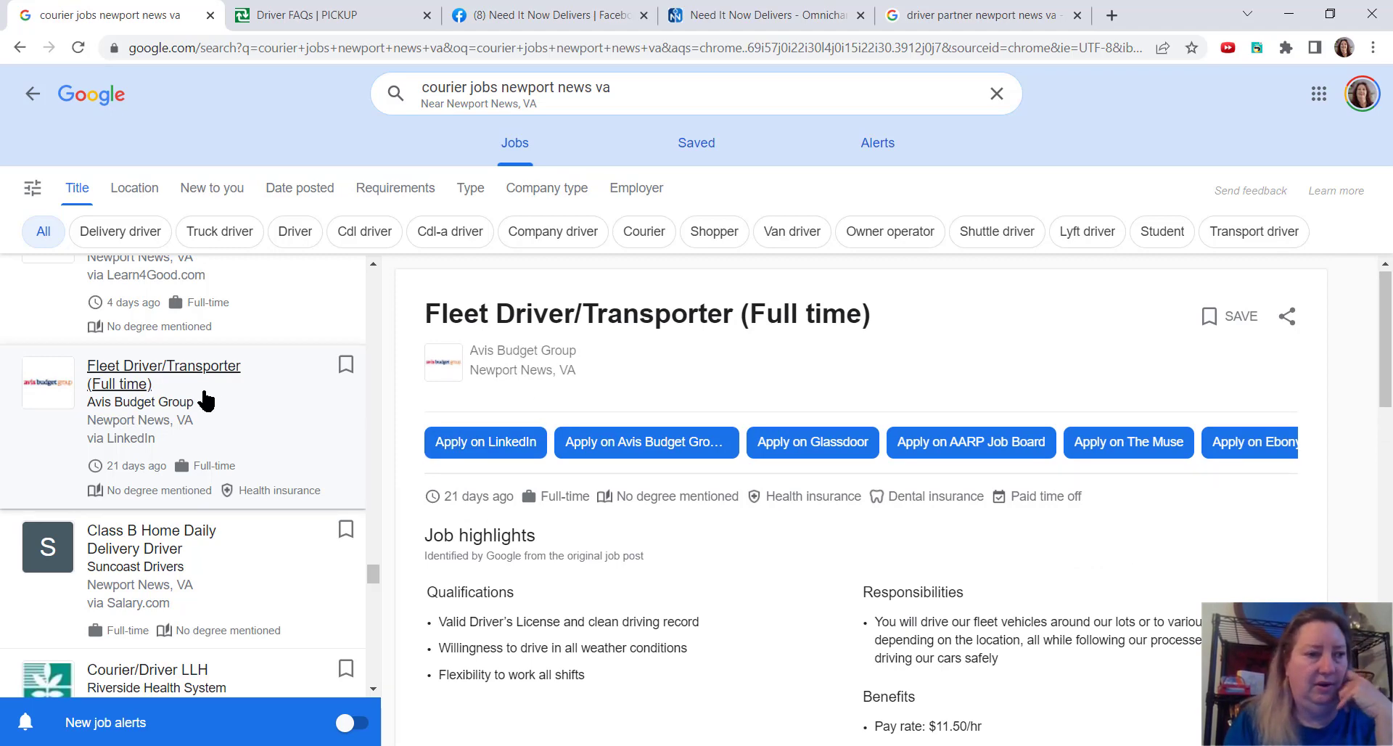
{"action": "scroll", "coordinate": [254, 410], "scroll_direction": "down", "scroll_amount": 1}
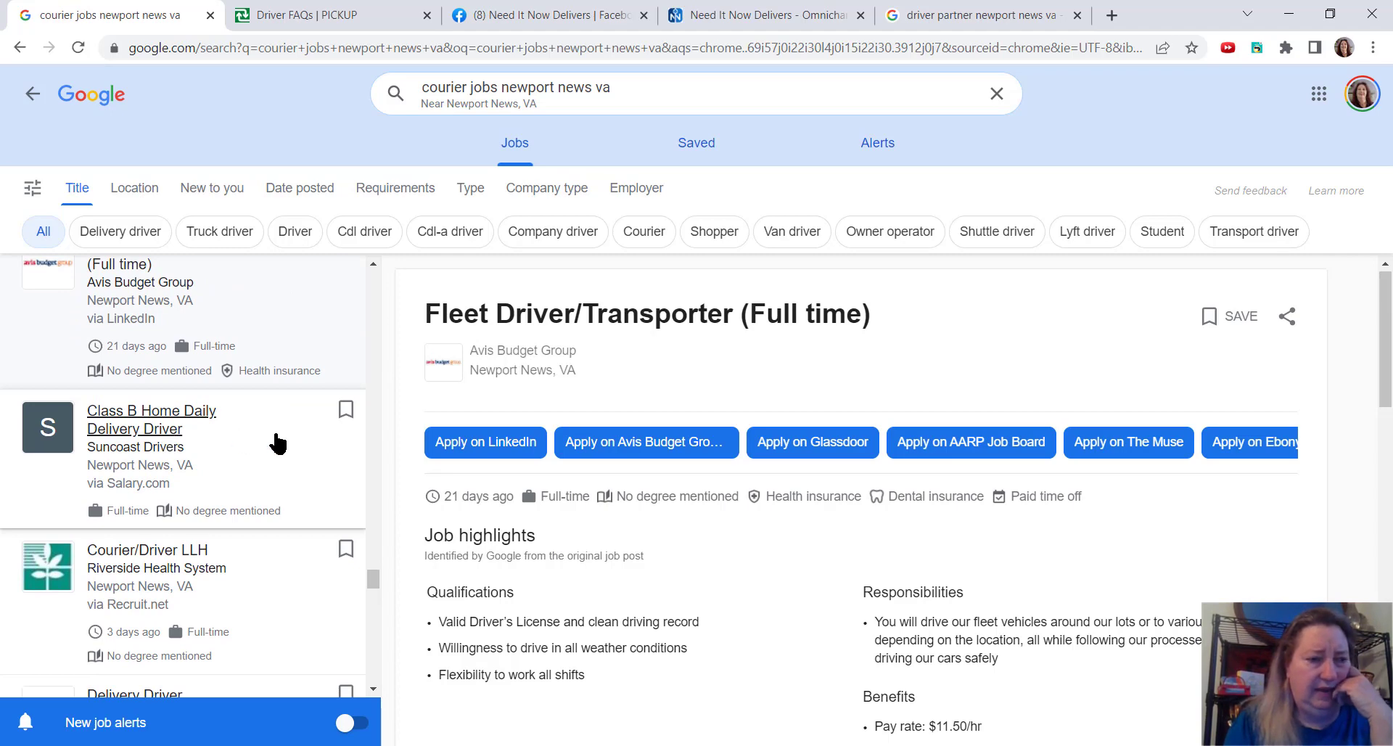
{"action": "scroll", "coordinate": [278, 442], "scroll_direction": "down", "scroll_amount": 1}
{"action": "scroll", "coordinate": [277, 443], "scroll_direction": "down", "scroll_amount": 1}
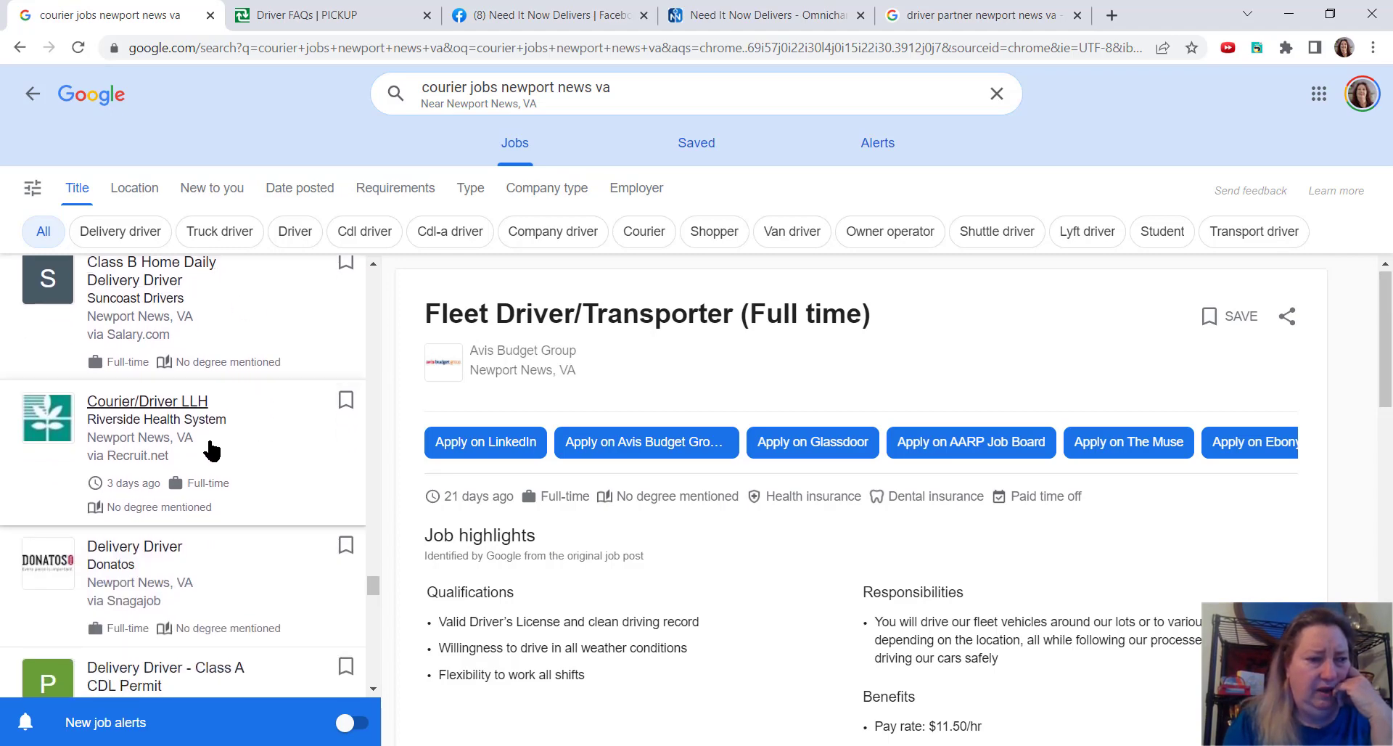
Open Riverside Health System's Courier/Driver LLH posting and review its responsibilities and full description.
{"action": "left_click", "coordinate": [180, 423]}
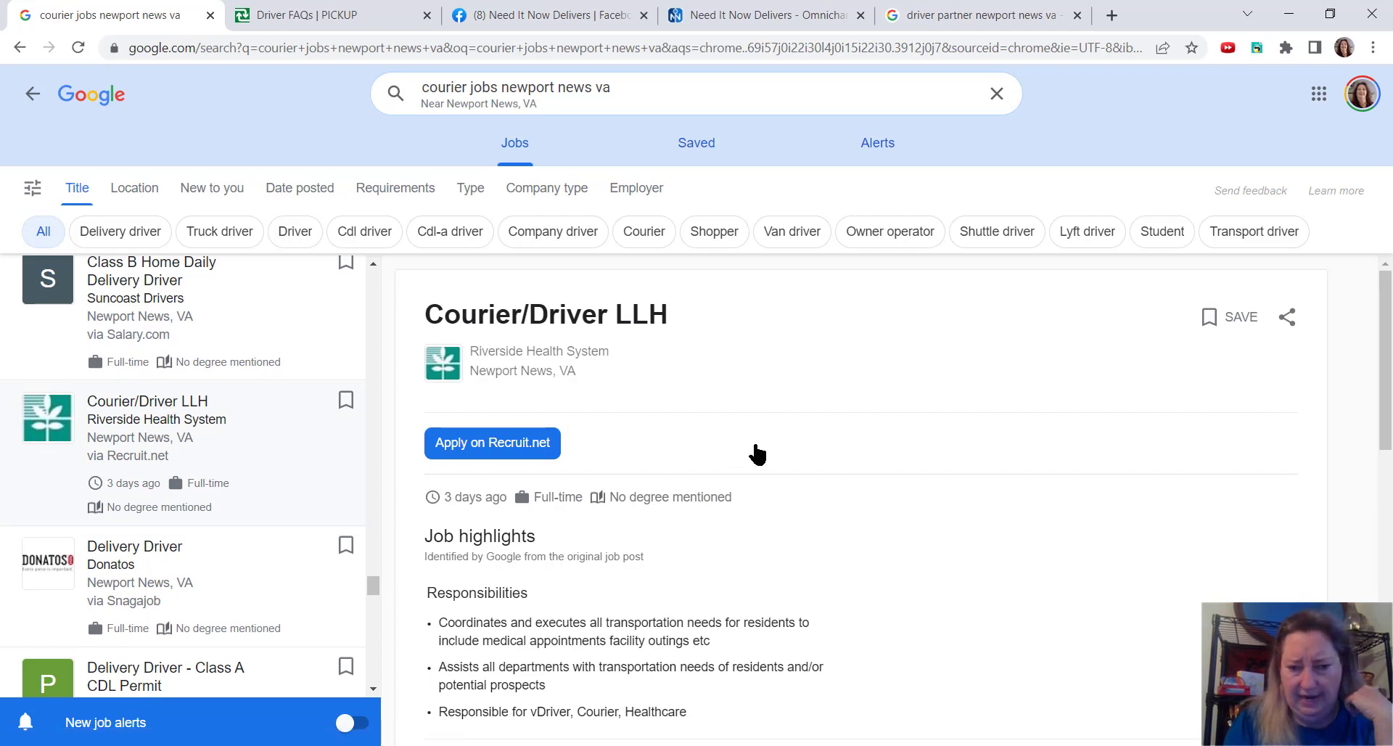
{"action": "scroll", "coordinate": [757, 480], "scroll_direction": "down", "scroll_amount": 2}
{"action": "scroll", "coordinate": [756, 479], "scroll_direction": "down", "scroll_amount": 1}
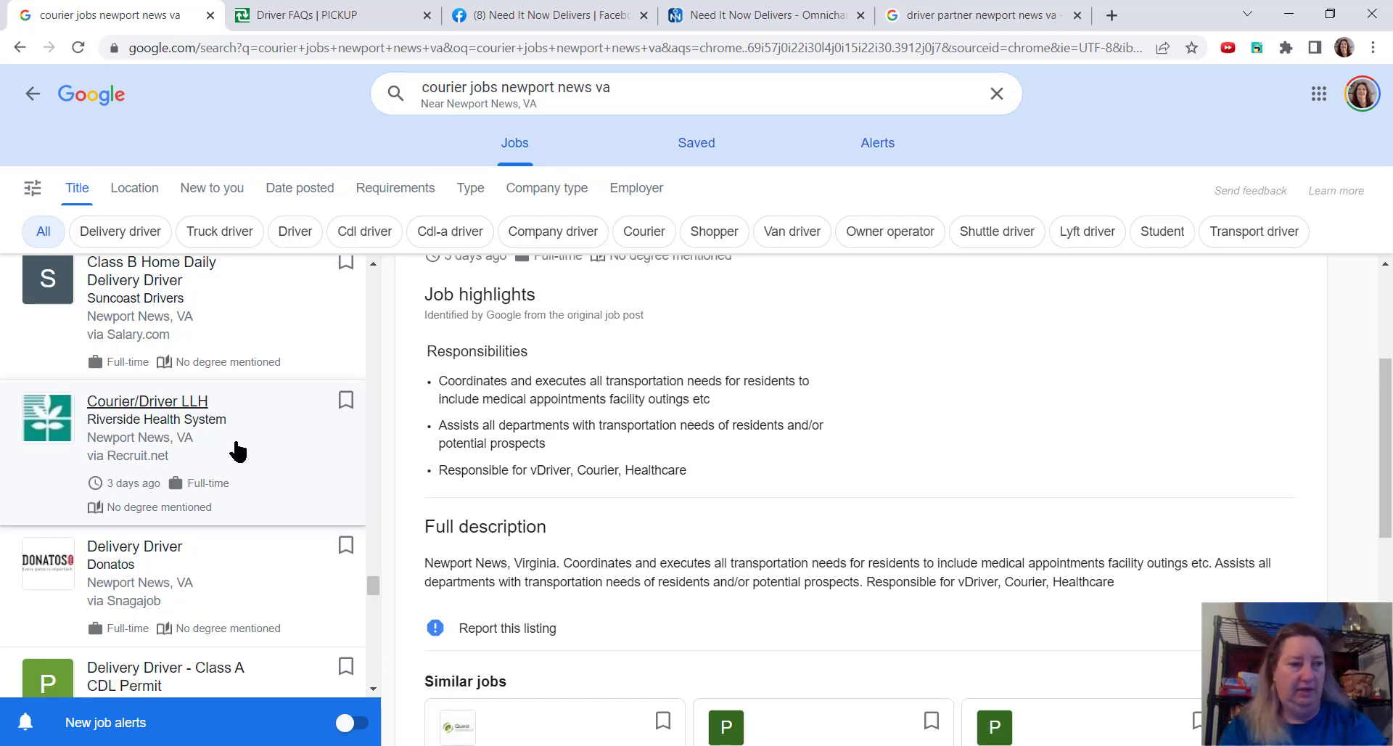
{"action": "scroll", "coordinate": [237, 450], "scroll_direction": "down", "scroll_amount": 1}
{"action": "scroll", "coordinate": [238, 449], "scroll_direction": "down", "scroll_amount": 1}
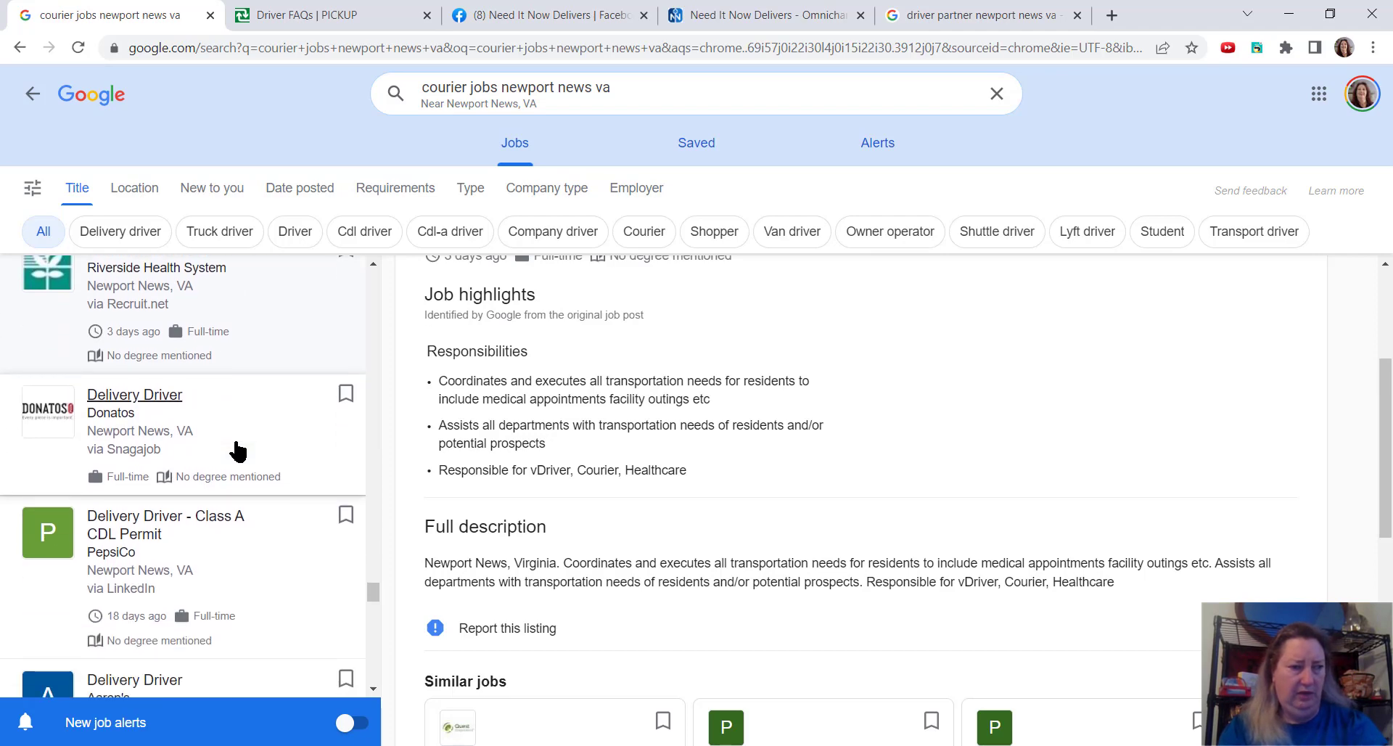
{"action": "scroll", "coordinate": [237, 450], "scroll_direction": "down", "scroll_amount": 1}
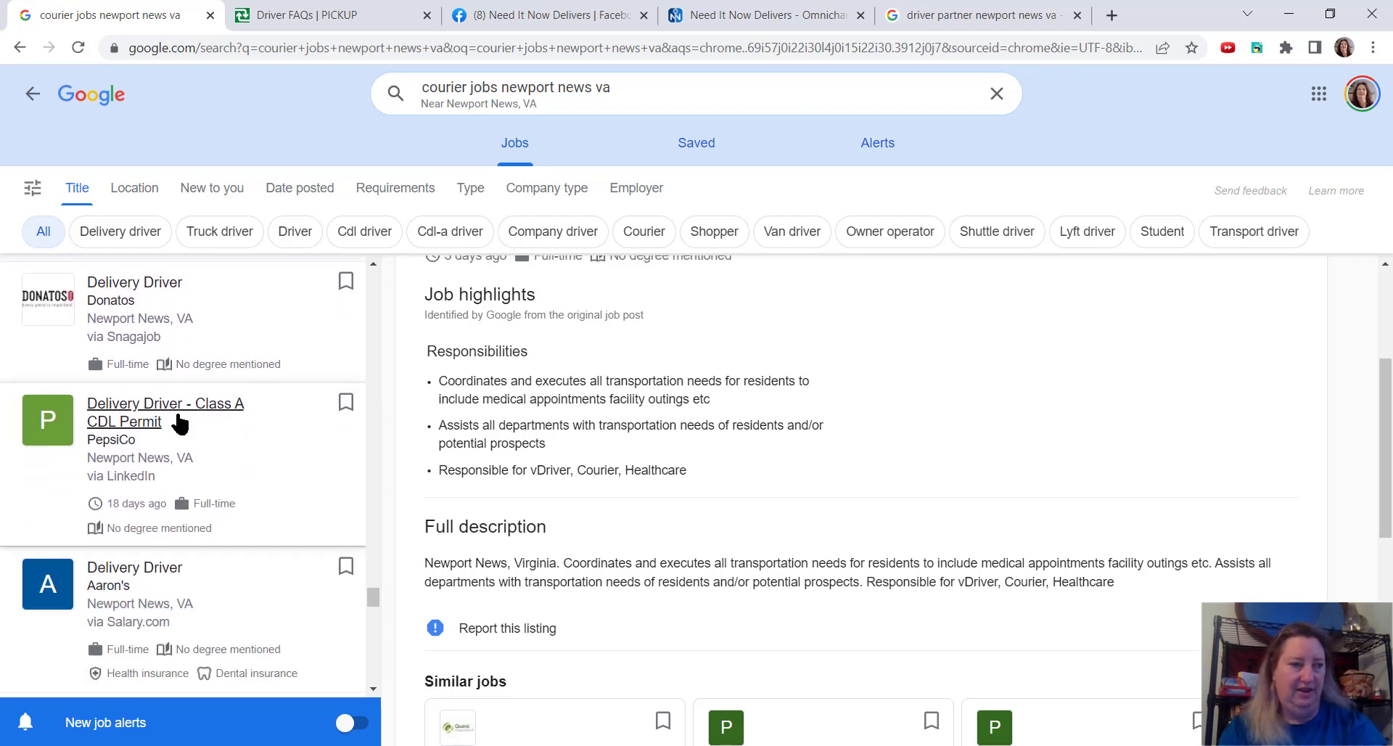
{"action": "scroll", "coordinate": [209, 431], "scroll_direction": "down", "scroll_amount": 1}
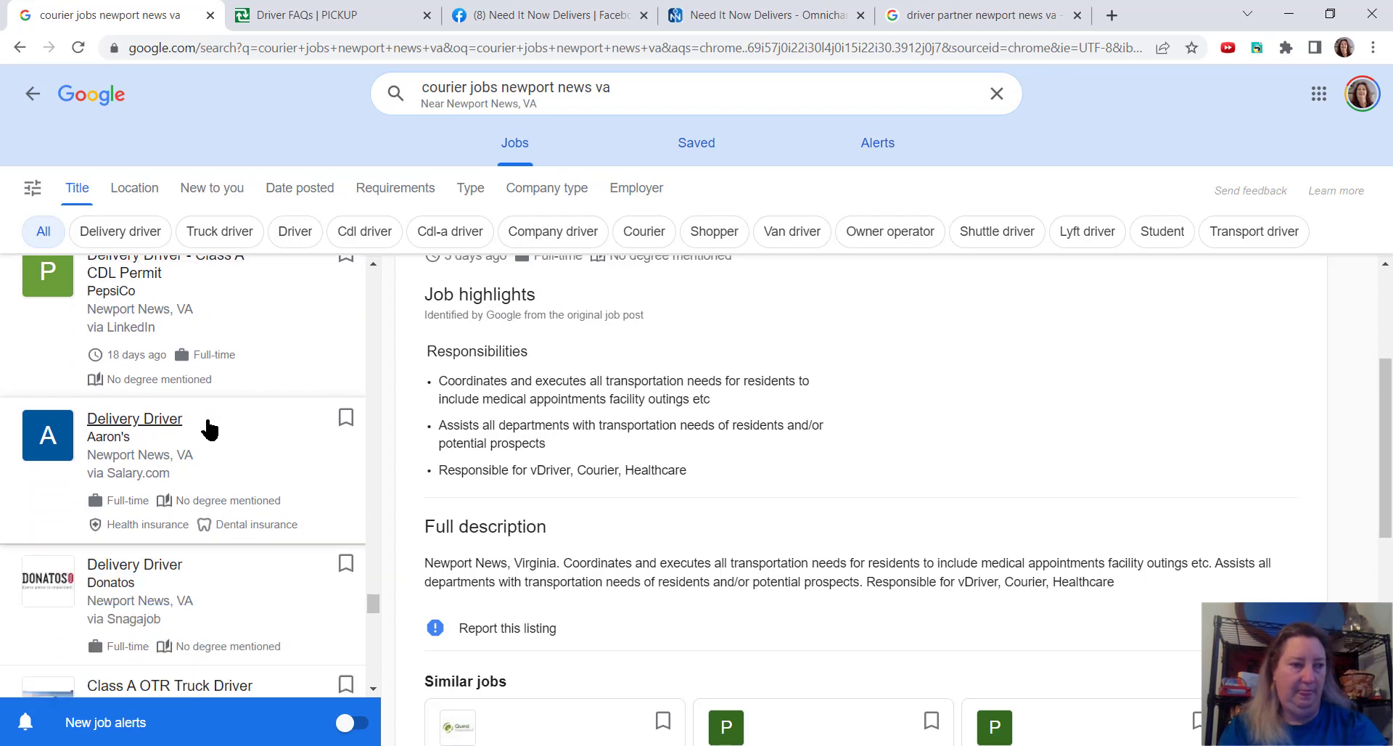
Read Aaron's Delivery Driver qualifications, responsibilities and benefits via More job highlights.
{"action": "left_click", "coordinate": [153, 419]}
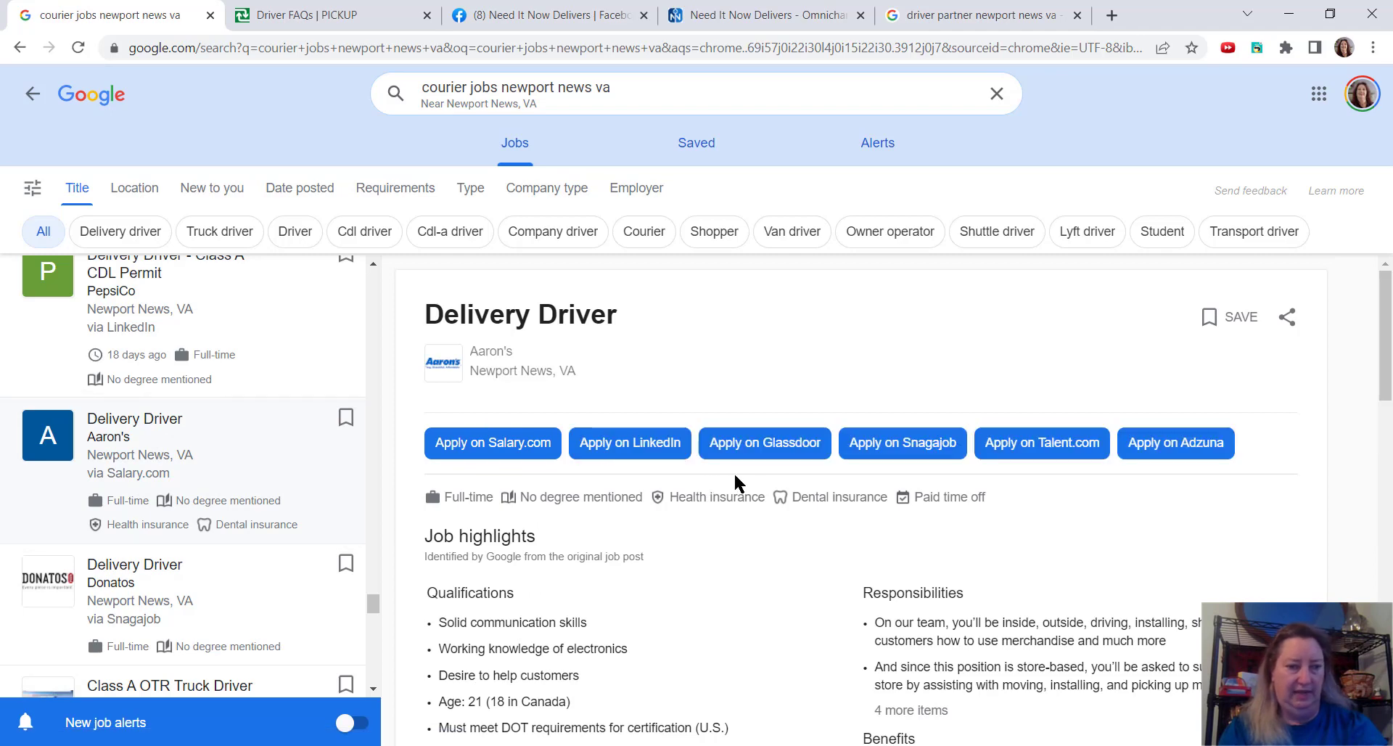
{"action": "scroll", "coordinate": [759, 444], "scroll_direction": "down", "scroll_amount": 2}
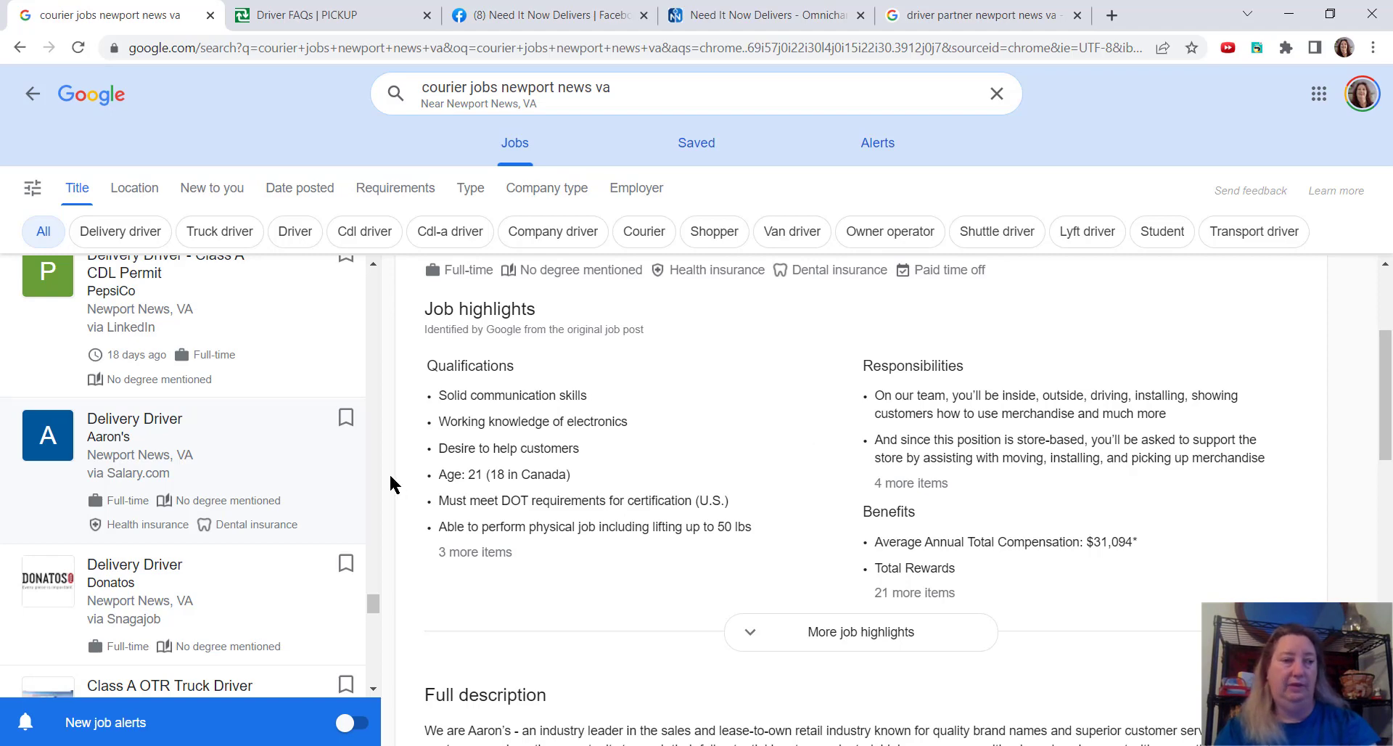
{"action": "scroll", "coordinate": [217, 419], "scroll_direction": "down", "scroll_amount": 3}
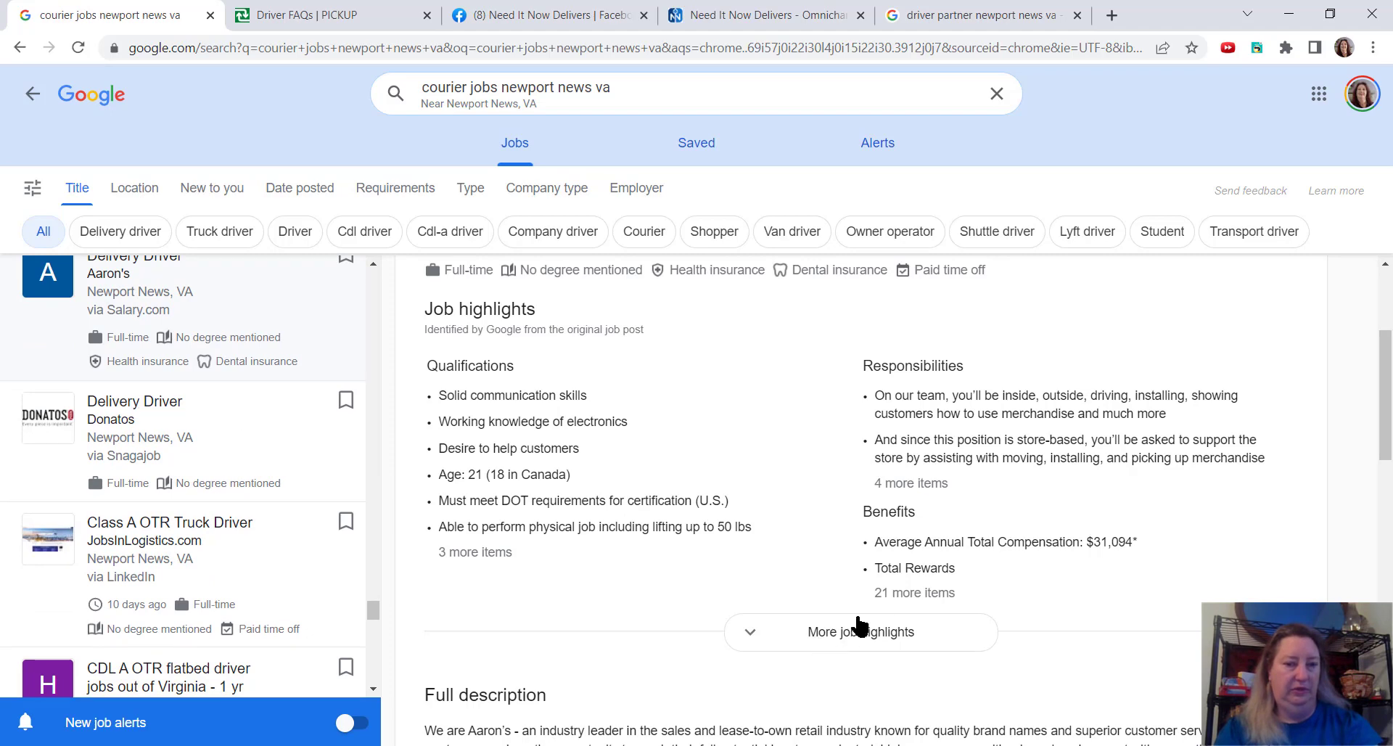
{"action": "left_click", "coordinate": [886, 591]}
{"action": "scroll", "coordinate": [773, 510], "scroll_direction": "down", "scroll_amount": 1}
{"action": "scroll", "coordinate": [773, 510], "scroll_direction": "down", "scroll_amount": 3}
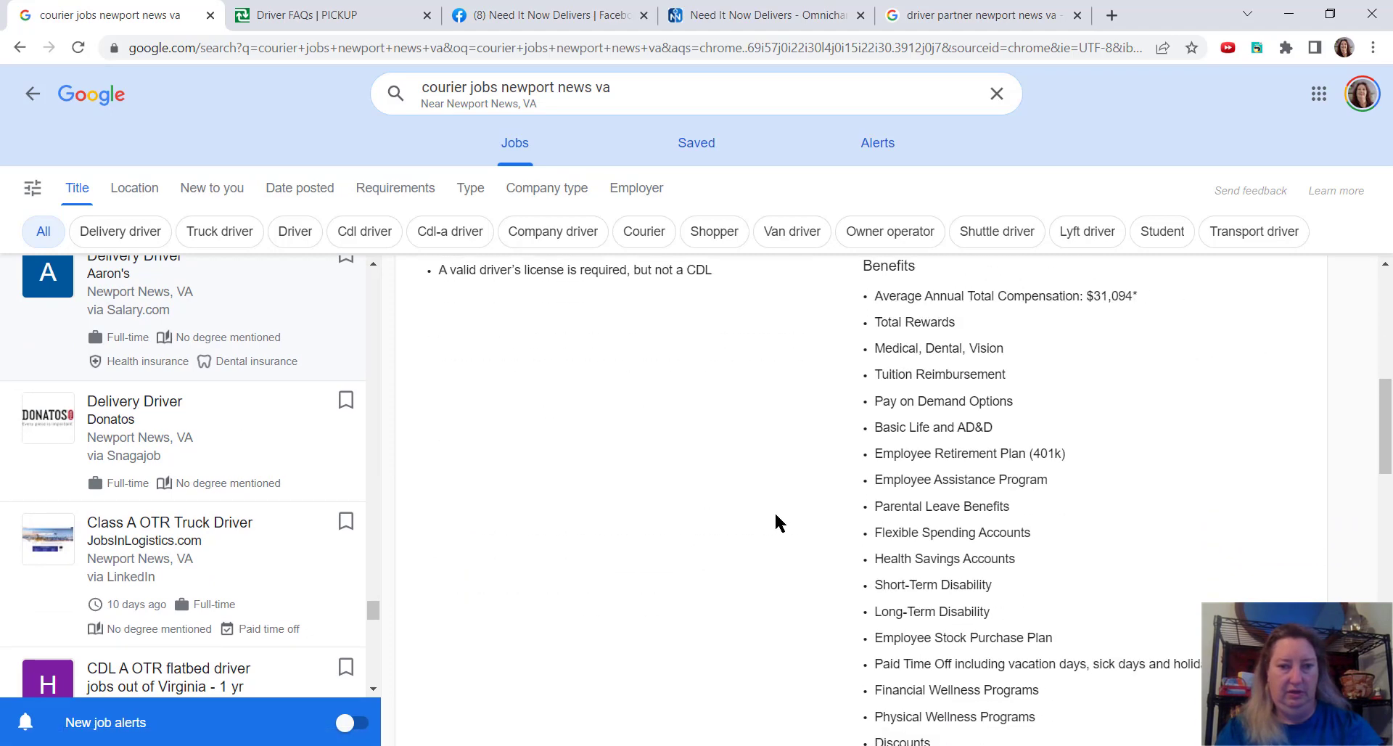
{"action": "scroll", "coordinate": [773, 510], "scroll_direction": "down", "scroll_amount": 2}
{"action": "scroll", "coordinate": [774, 510], "scroll_direction": "down", "scroll_amount": 3}
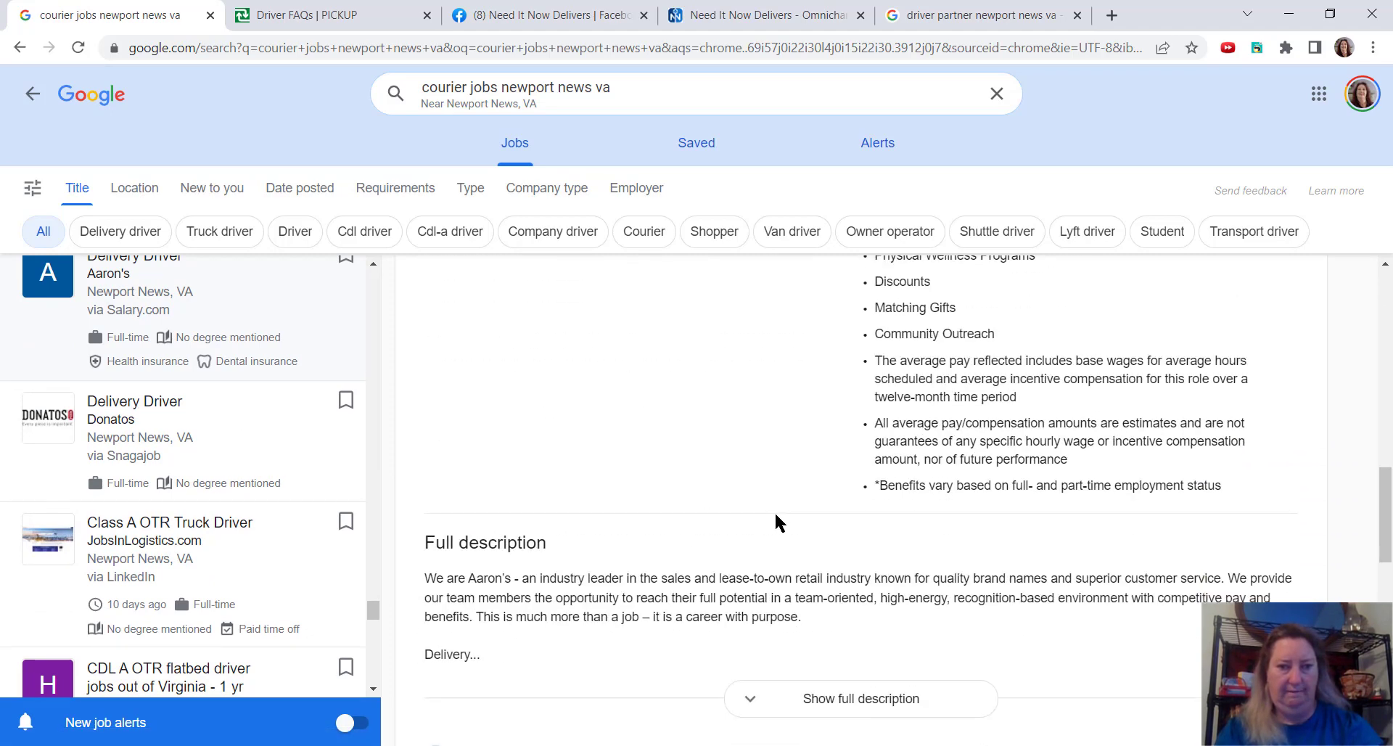
{"action": "scroll", "coordinate": [774, 510], "scroll_direction": "up", "scroll_amount": 2}
{"action": "scroll", "coordinate": [774, 510], "scroll_direction": "up", "scroll_amount": 3}
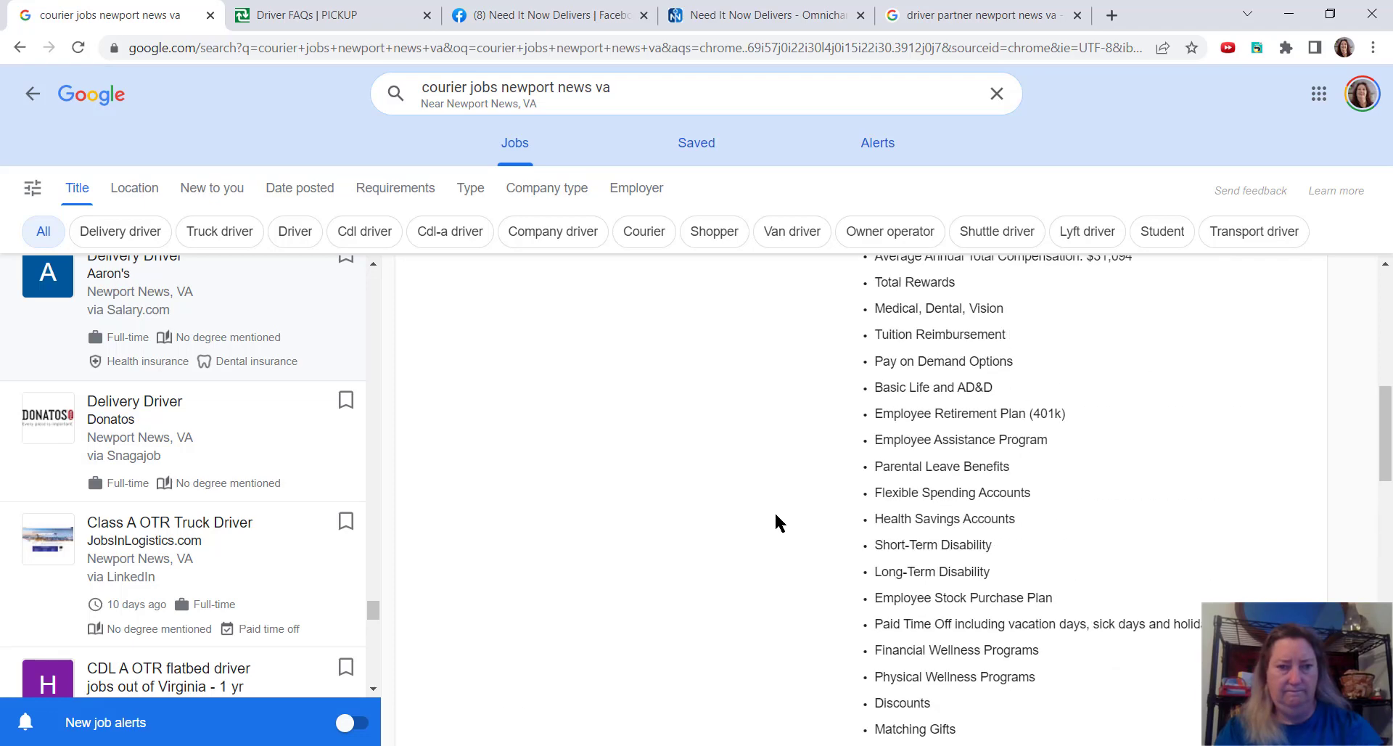
{"action": "scroll", "coordinate": [774, 510], "scroll_direction": "down", "scroll_amount": 3}
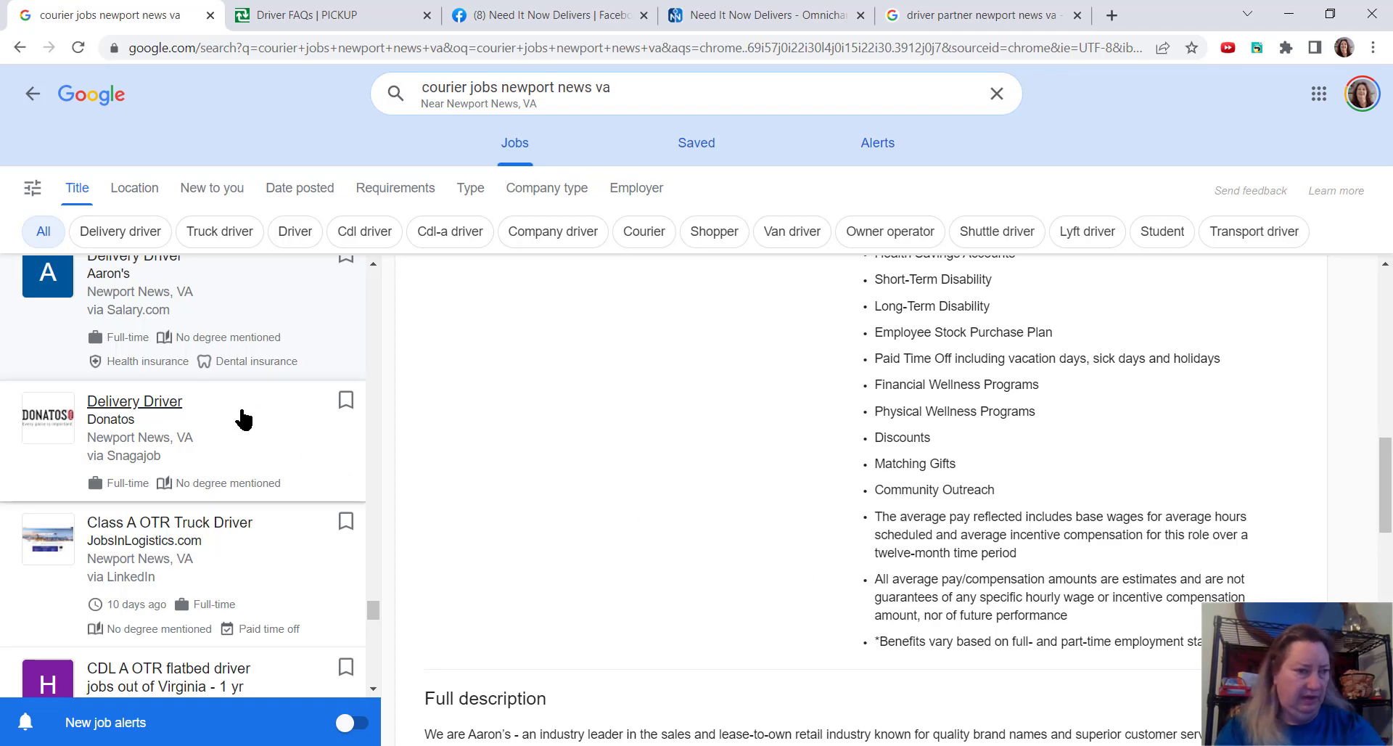
{"action": "scroll", "coordinate": [241, 418], "scroll_direction": "down", "scroll_amount": 1}
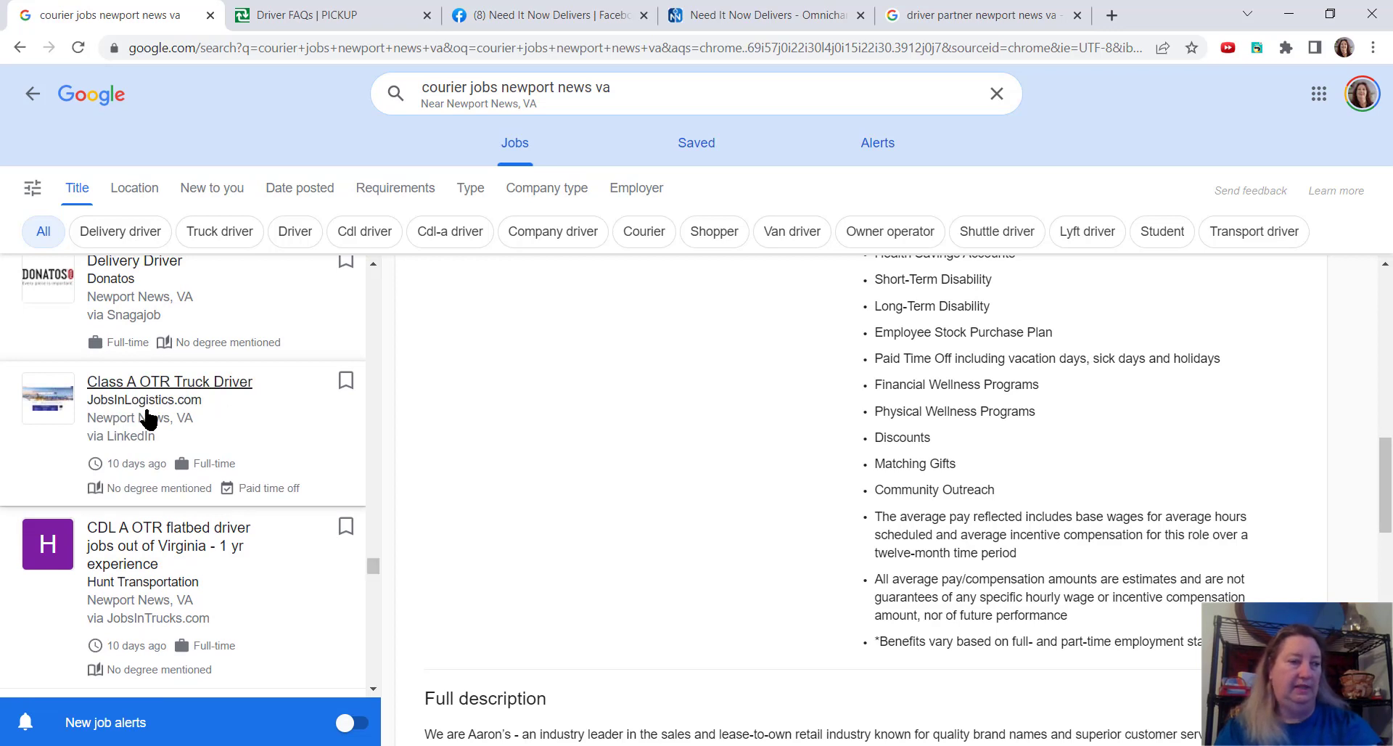
{"action": "scroll", "coordinate": [257, 419], "scroll_direction": "down", "scroll_amount": 1}
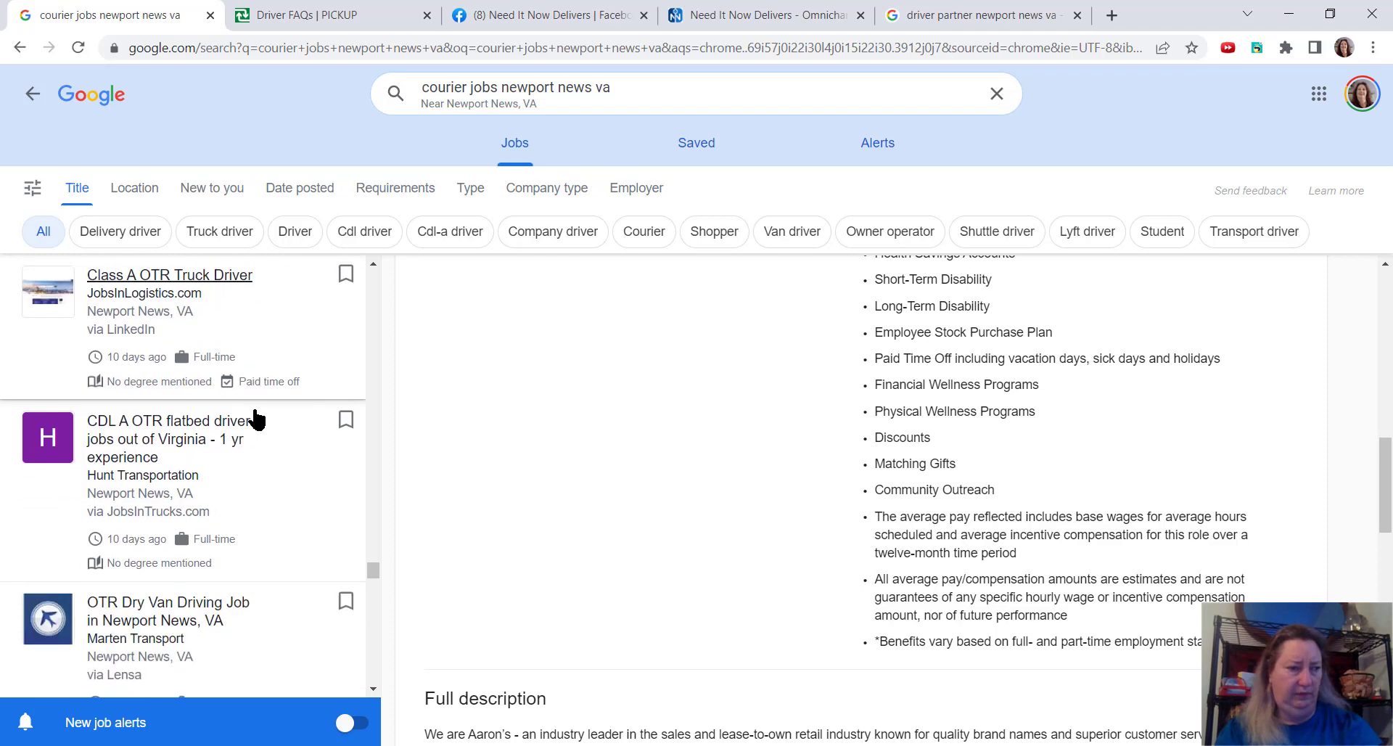
{"action": "scroll", "coordinate": [257, 419], "scroll_direction": "down", "scroll_amount": 1}
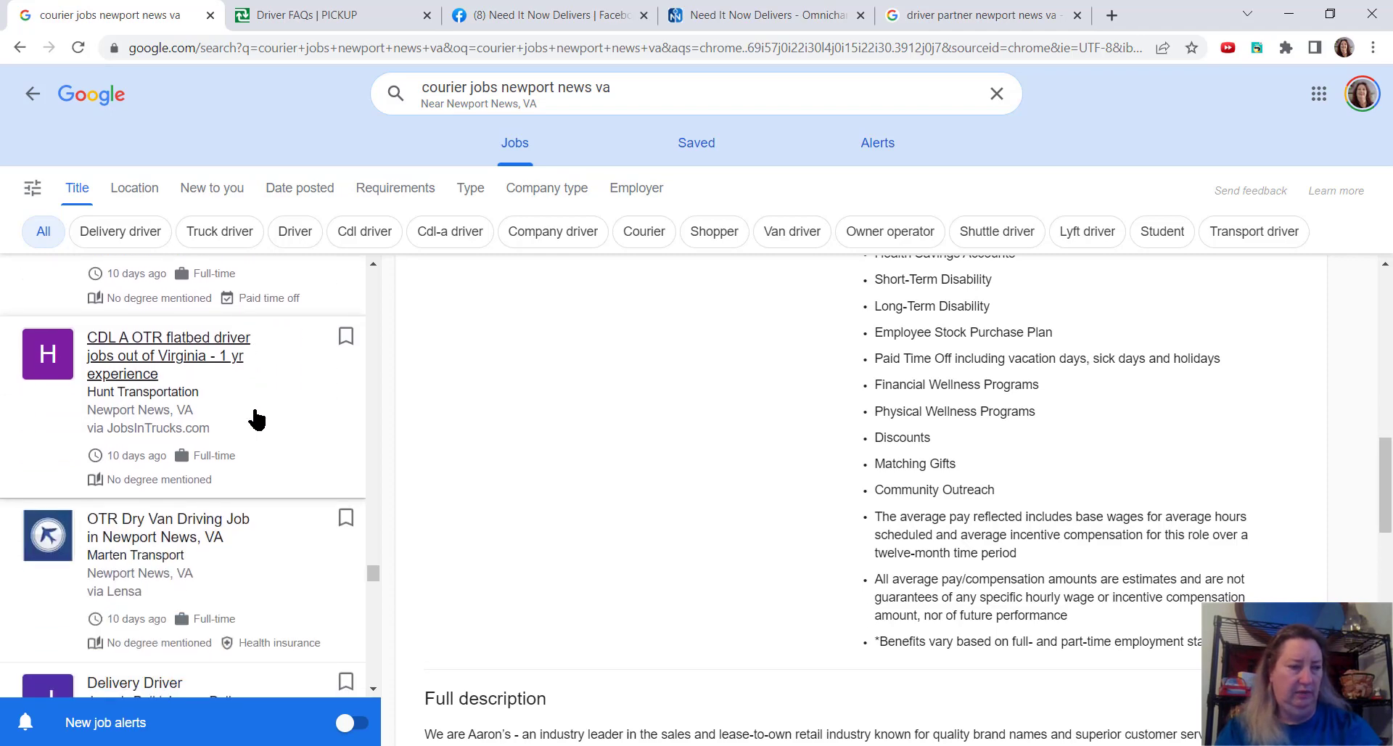
{"action": "scroll", "coordinate": [257, 418], "scroll_direction": "down", "scroll_amount": 1}
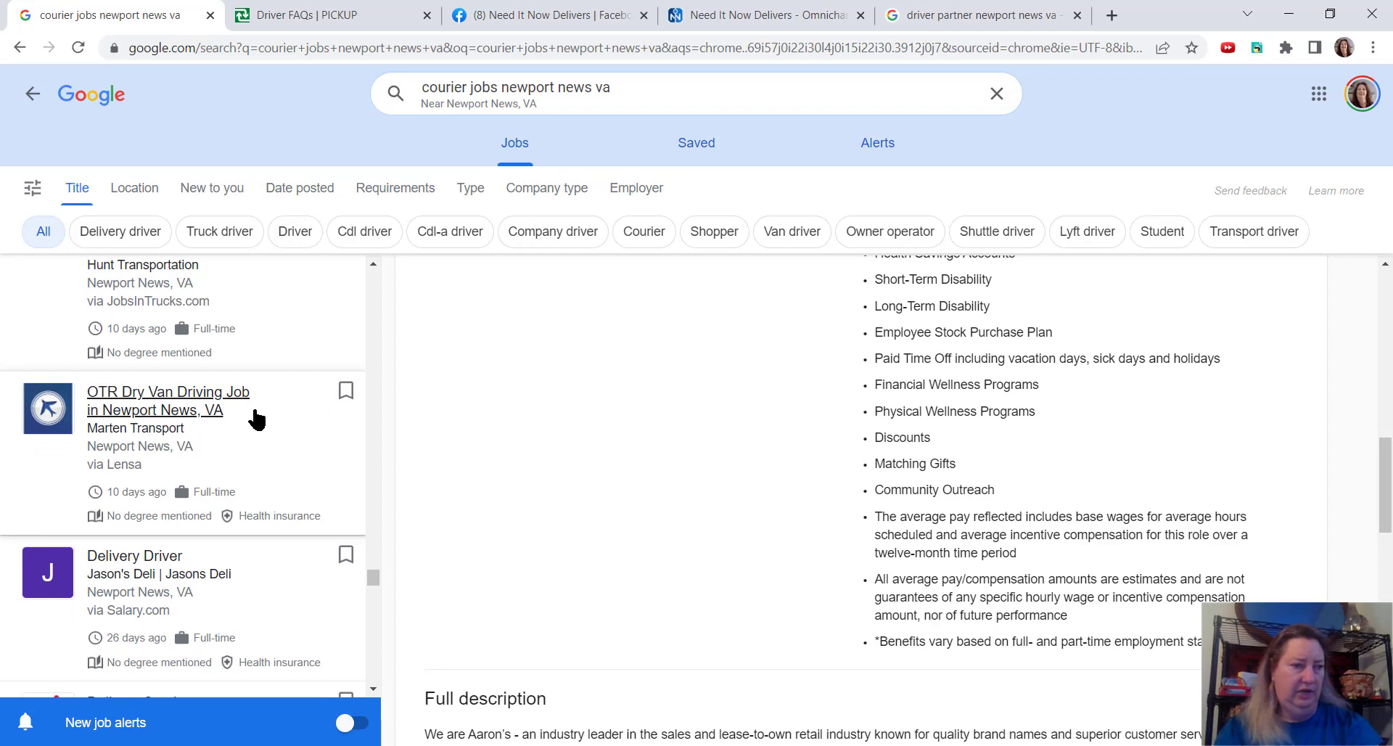
Review the OTR Dry Van Driving Job, then the Delivery Driver / Warehouse description.
{"action": "left_click", "coordinate": [180, 418]}
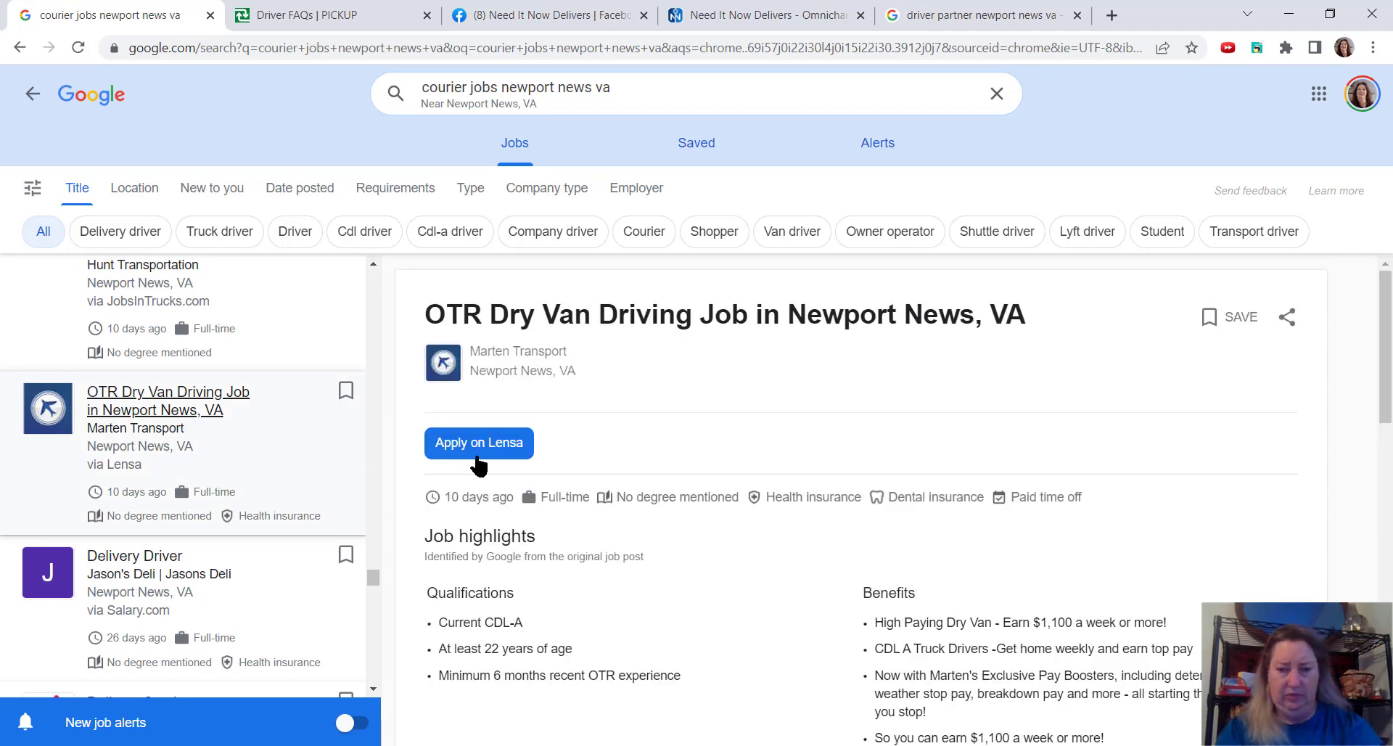
{"action": "scroll", "coordinate": [755, 586], "scroll_direction": "down", "scroll_amount": 3}
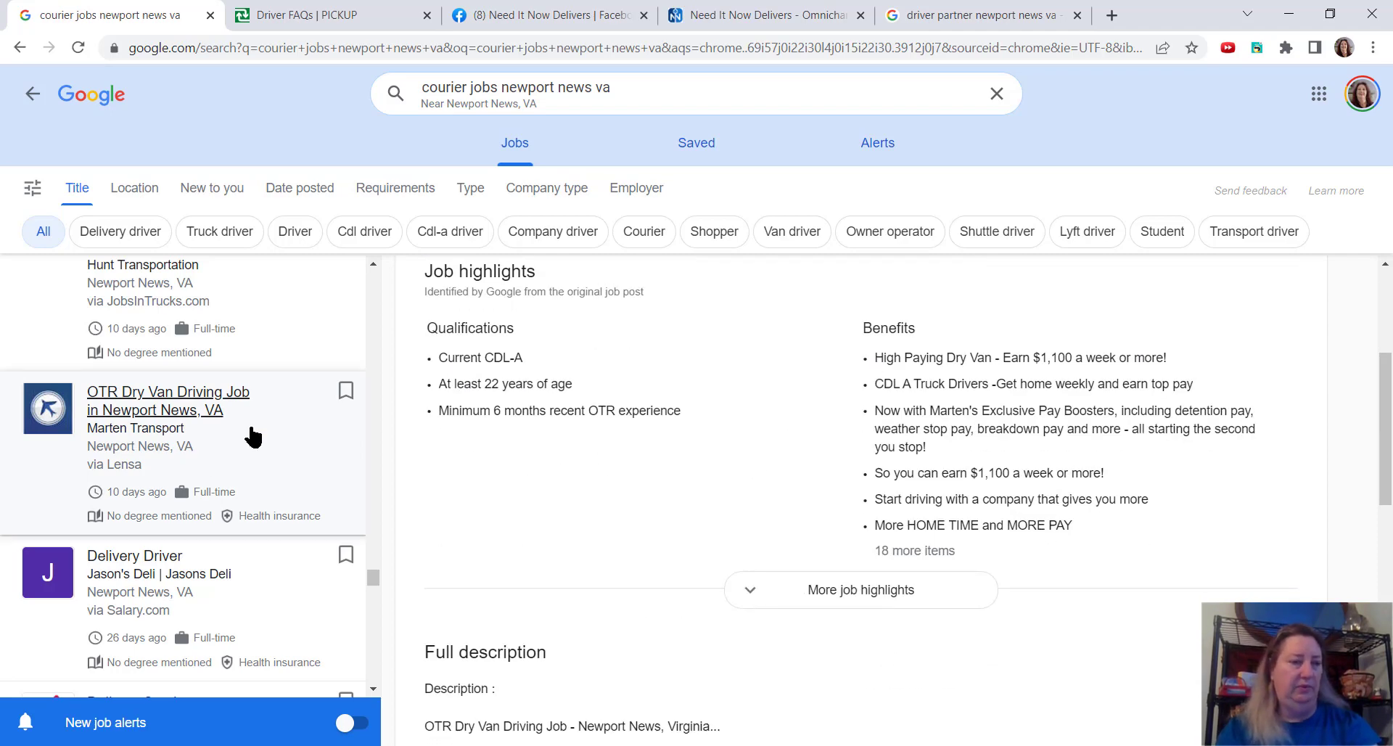
{"action": "scroll", "coordinate": [253, 436], "scroll_direction": "down", "scroll_amount": 2}
{"action": "scroll", "coordinate": [253, 436], "scroll_direction": "down", "scroll_amount": 1}
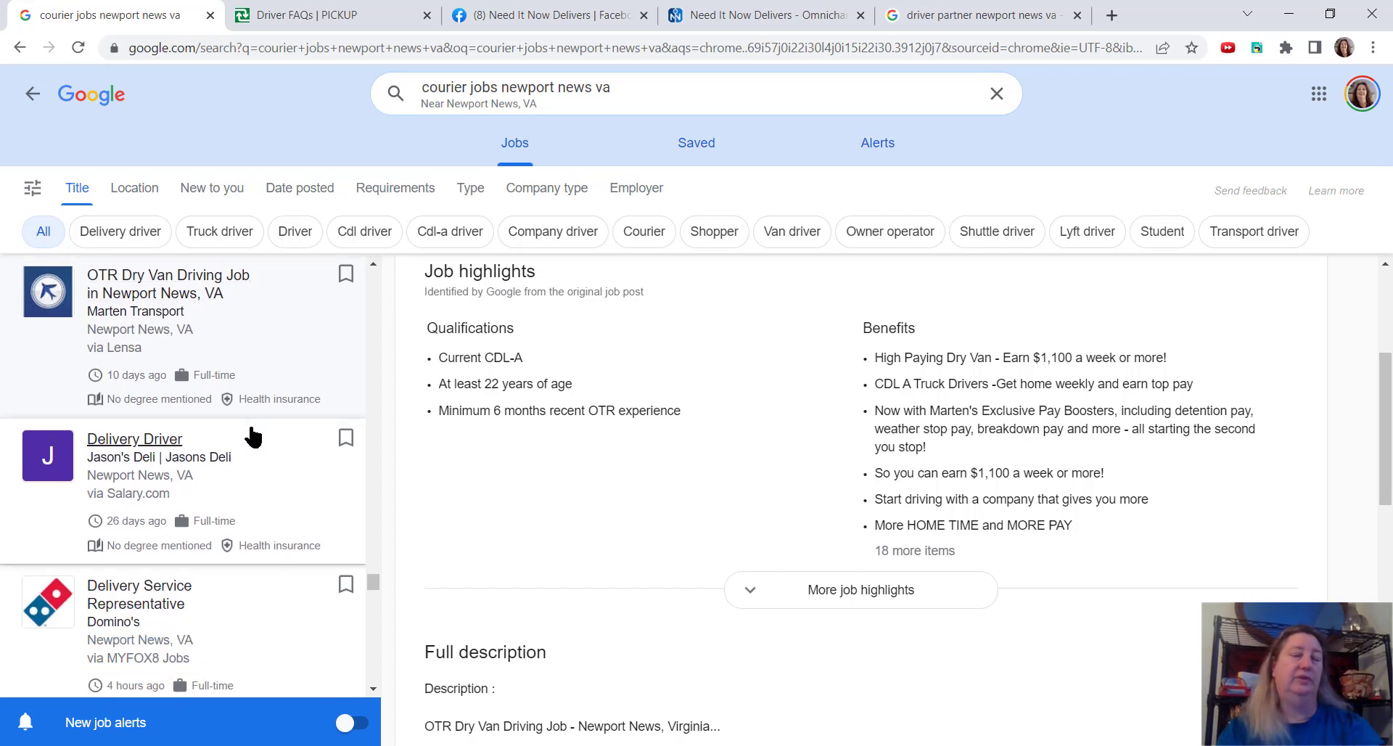
{"action": "scroll", "coordinate": [252, 436], "scroll_direction": "down", "scroll_amount": 2}
{"action": "scroll", "coordinate": [242, 463], "scroll_direction": "down", "scroll_amount": 2}
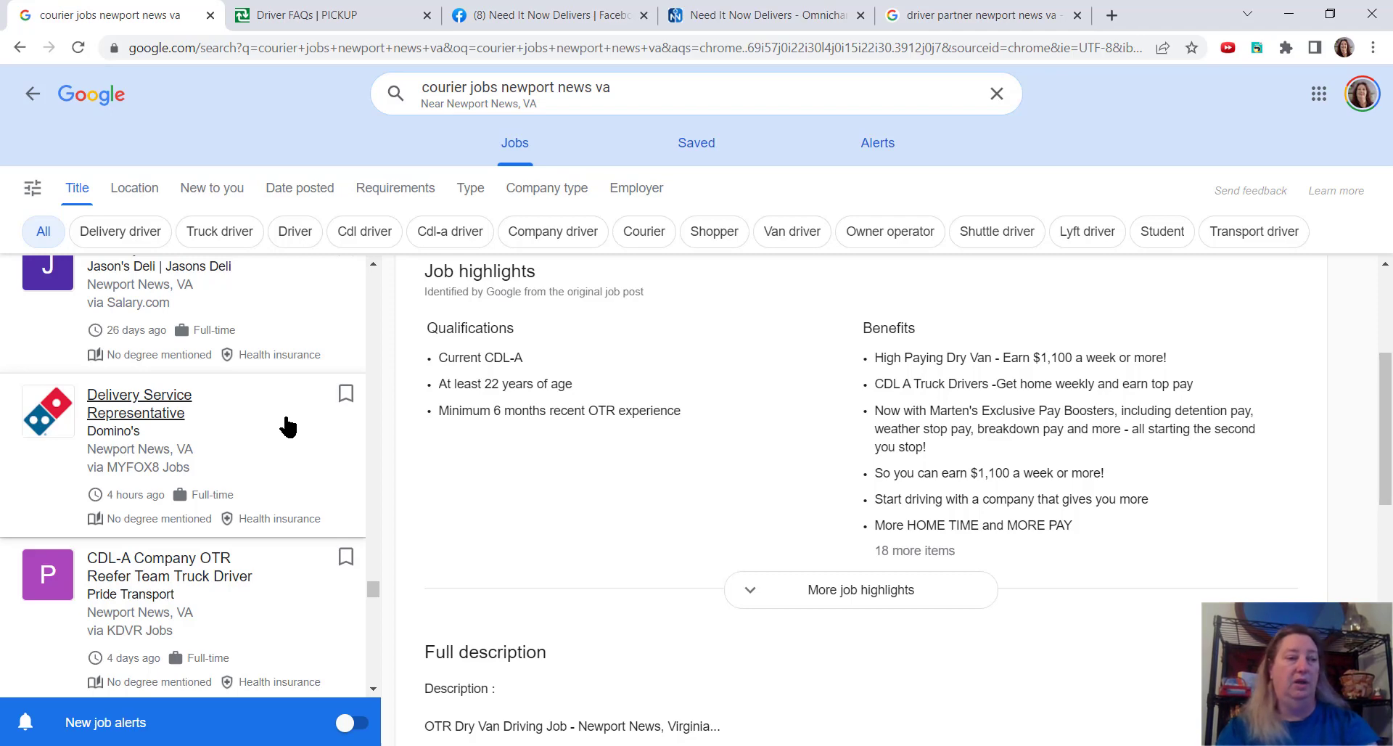
{"action": "scroll", "coordinate": [289, 426], "scroll_direction": "down", "scroll_amount": 3}
{"action": "scroll", "coordinate": [289, 426], "scroll_direction": "down", "scroll_amount": 1}
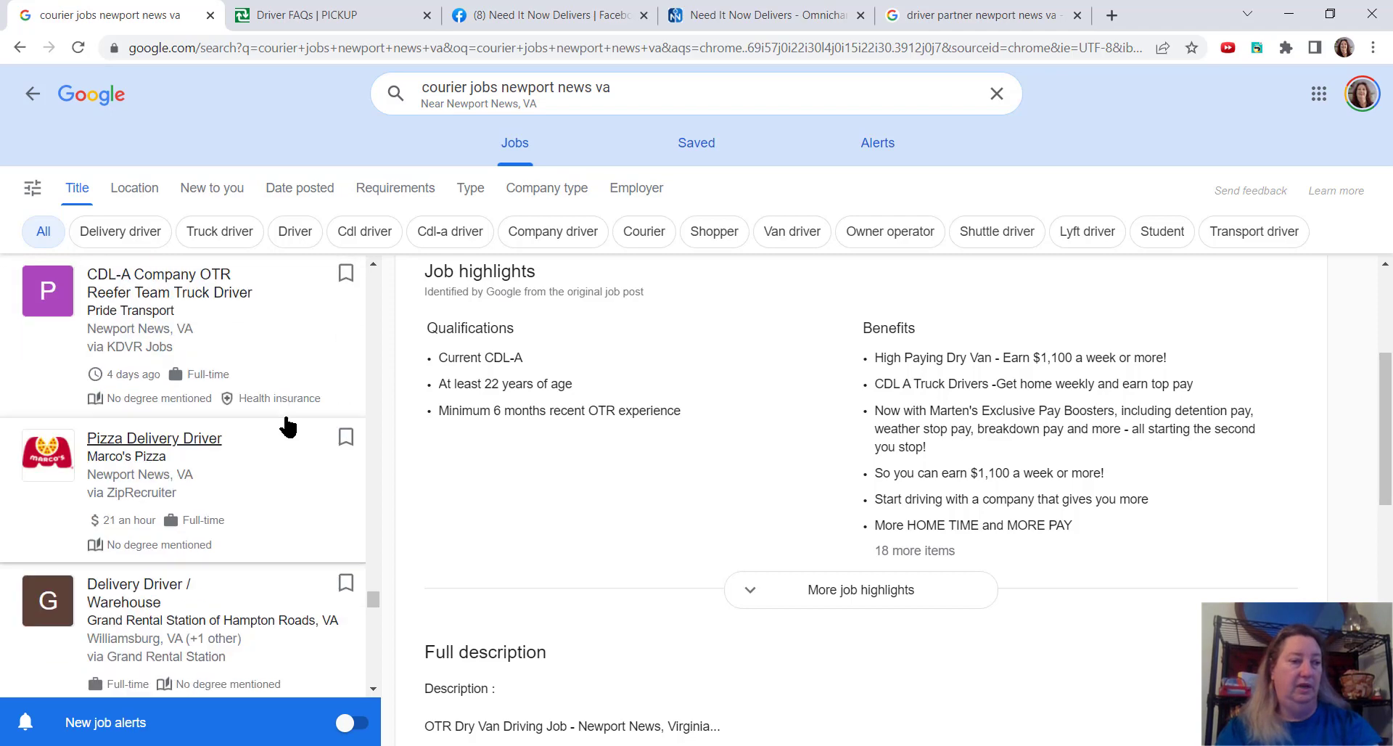
{"action": "scroll", "coordinate": [289, 426], "scroll_direction": "down", "scroll_amount": 3}
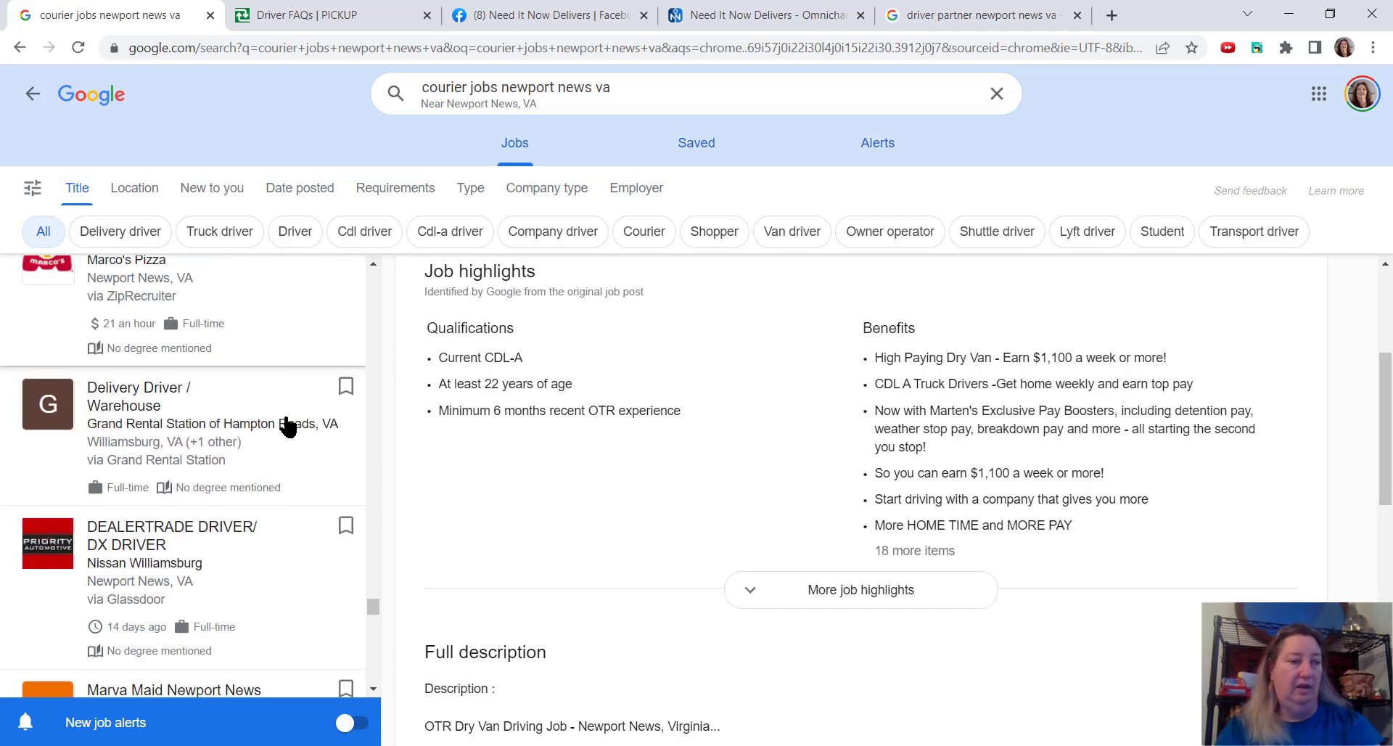
{"action": "scroll", "coordinate": [289, 426], "scroll_direction": "down", "scroll_amount": 2}
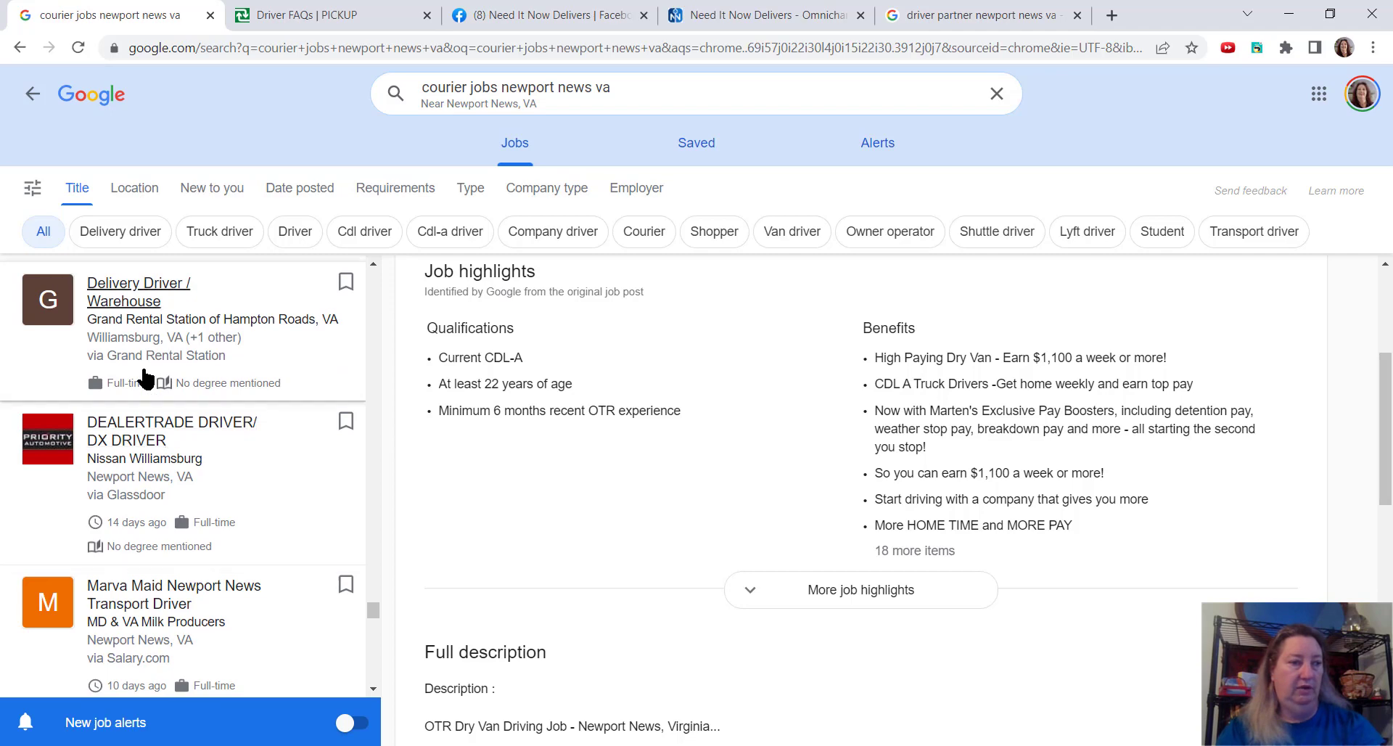
{"action": "left_click", "coordinate": [106, 301]}
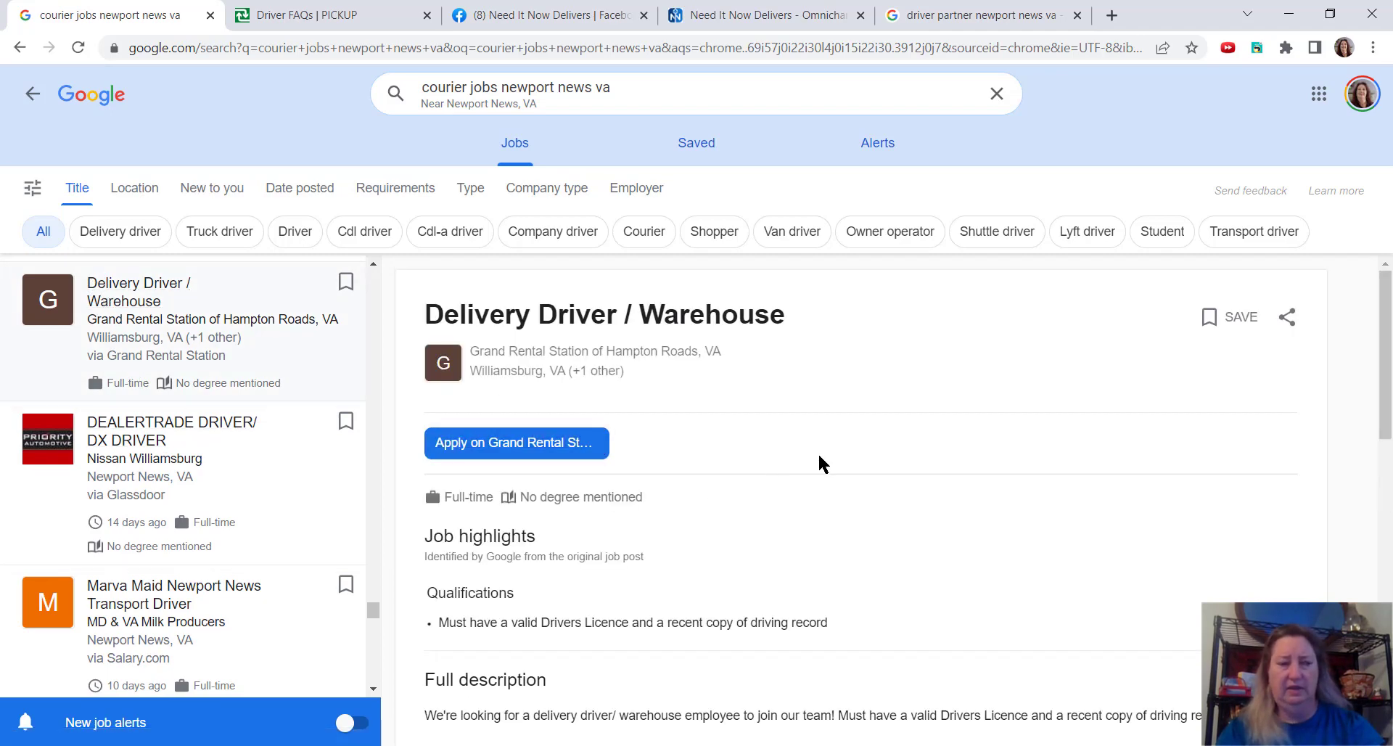
{"action": "scroll", "coordinate": [817, 451], "scroll_direction": "down", "scroll_amount": 2}
{"action": "scroll", "coordinate": [817, 451], "scroll_direction": "down", "scroll_amount": 2}
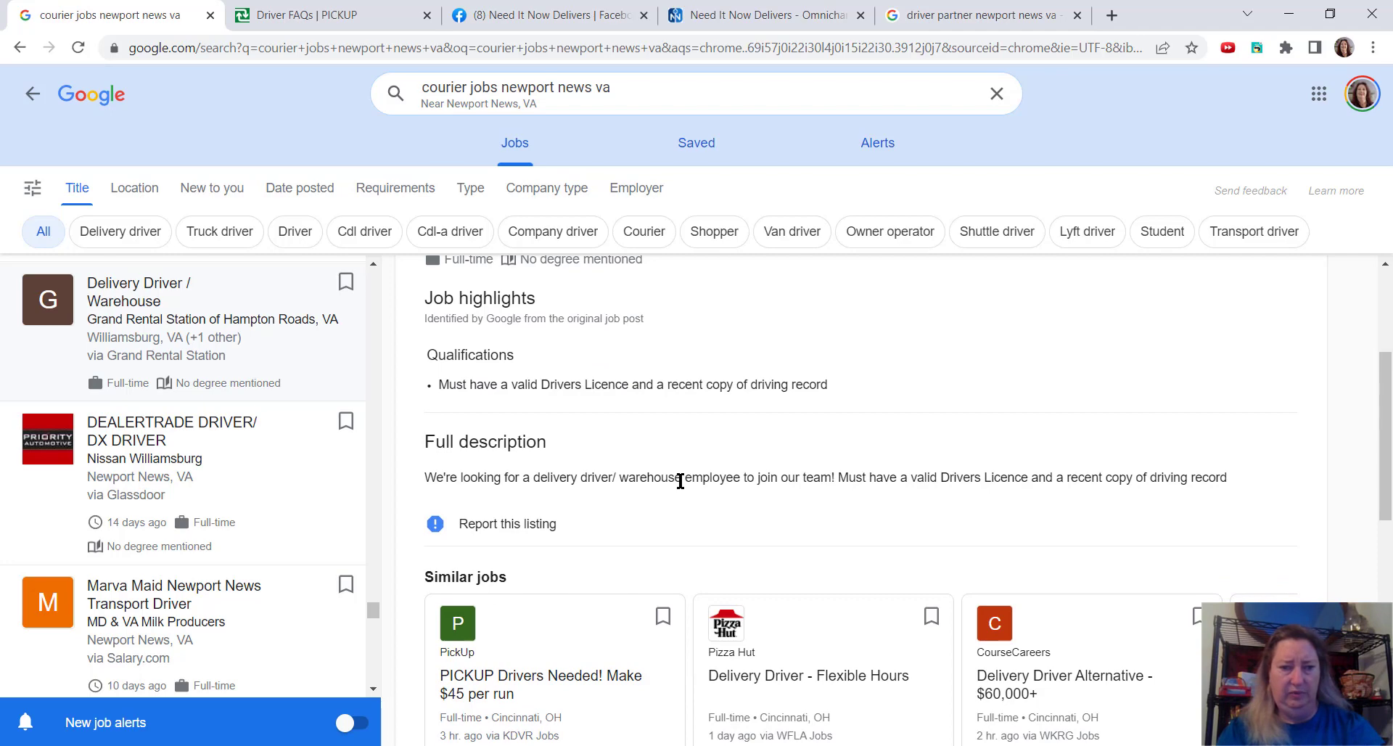
{"action": "left_click_drag", "start_coordinate": [679, 480], "coordinate": [721, 482]}
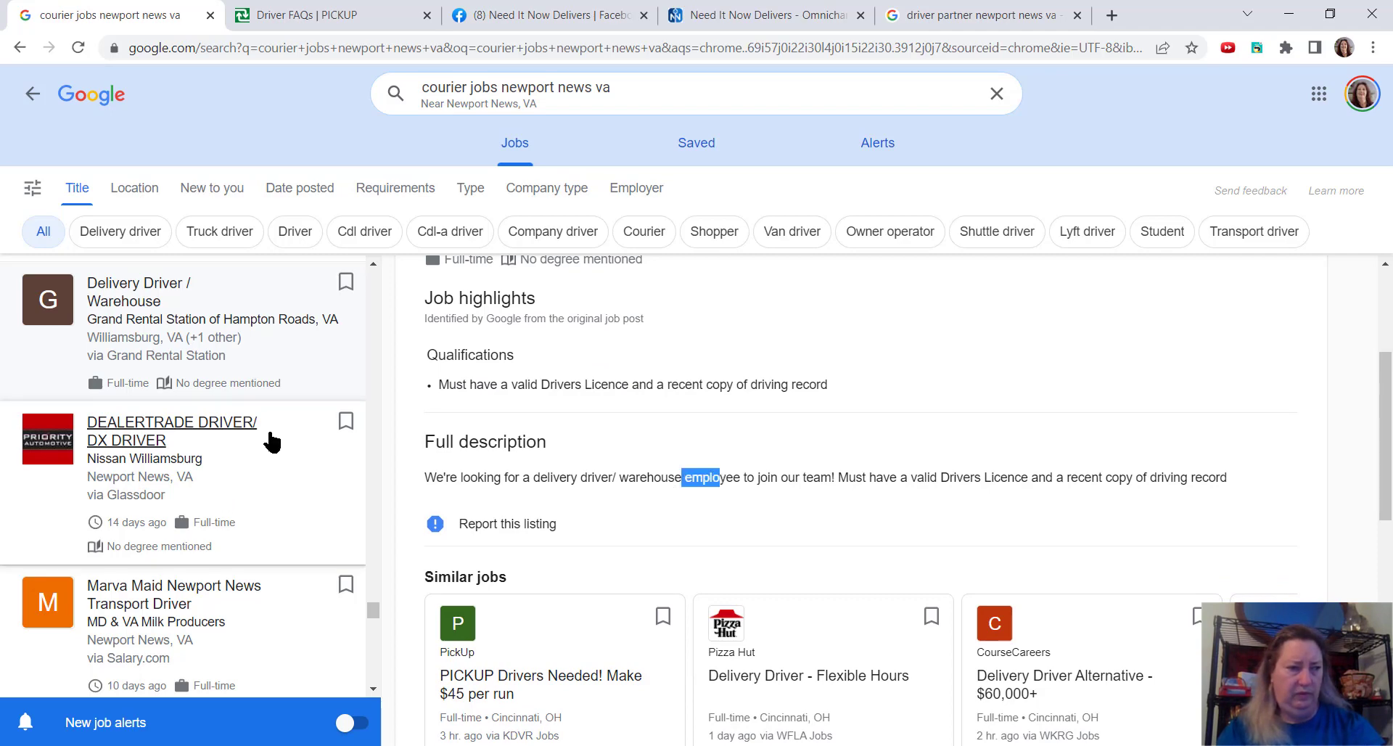
Bring up Nissan Williamsburg's DEALERTRADE DRIVER/ DX DRIVER posting details.
{"action": "left_click", "coordinate": [145, 427]}
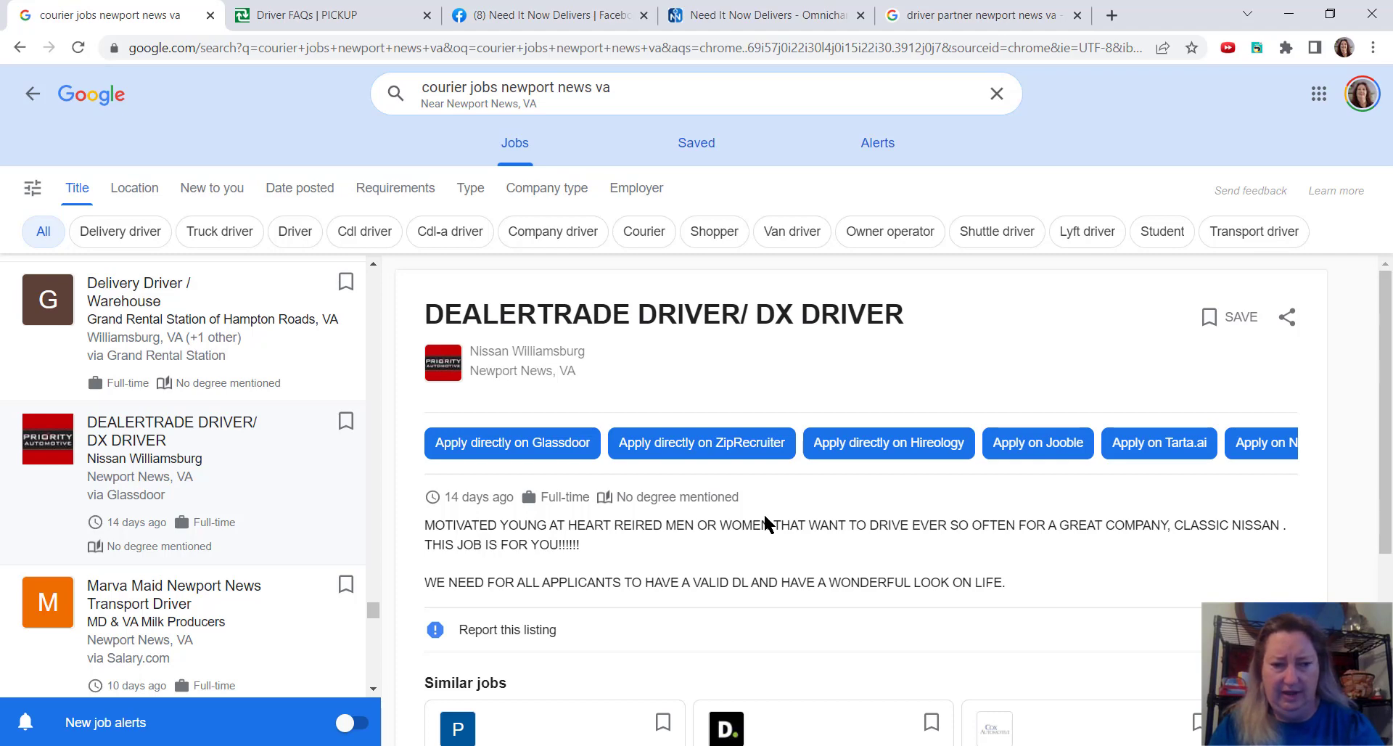
{"action": "scroll", "coordinate": [764, 523], "scroll_direction": "down", "scroll_amount": 2}
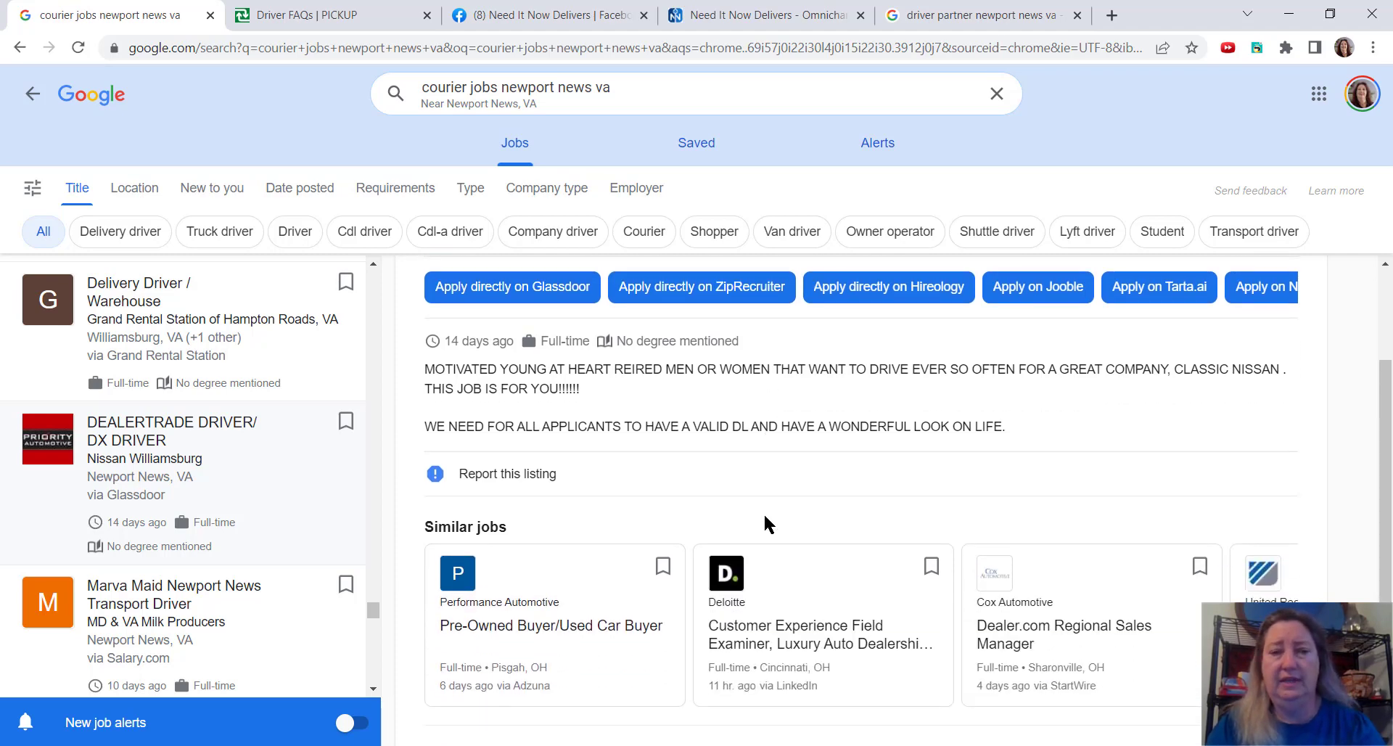
{"action": "scroll", "coordinate": [767, 525], "scroll_direction": "up", "scroll_amount": 1}
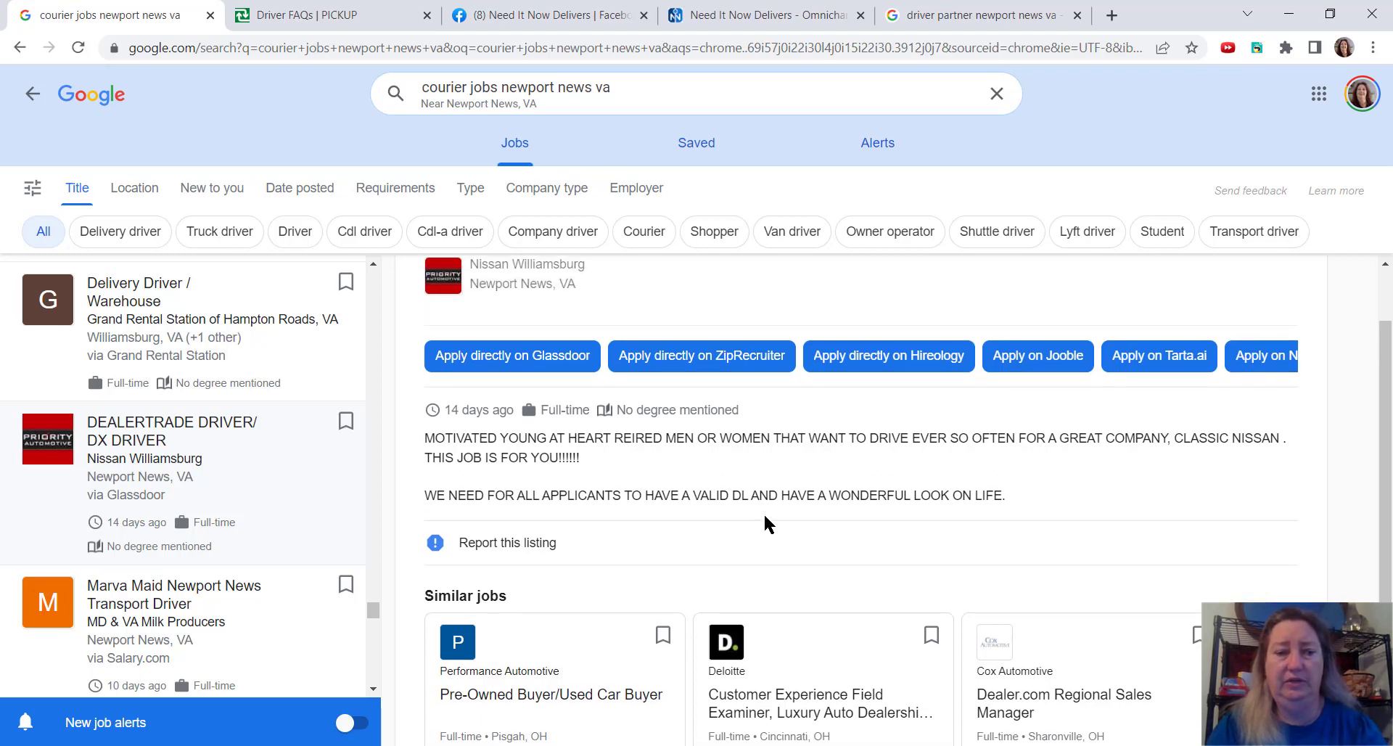
{"action": "scroll", "coordinate": [766, 525], "scroll_direction": "down", "scroll_amount": 2}
{"action": "scroll", "coordinate": [767, 525], "scroll_direction": "down", "scroll_amount": 1}
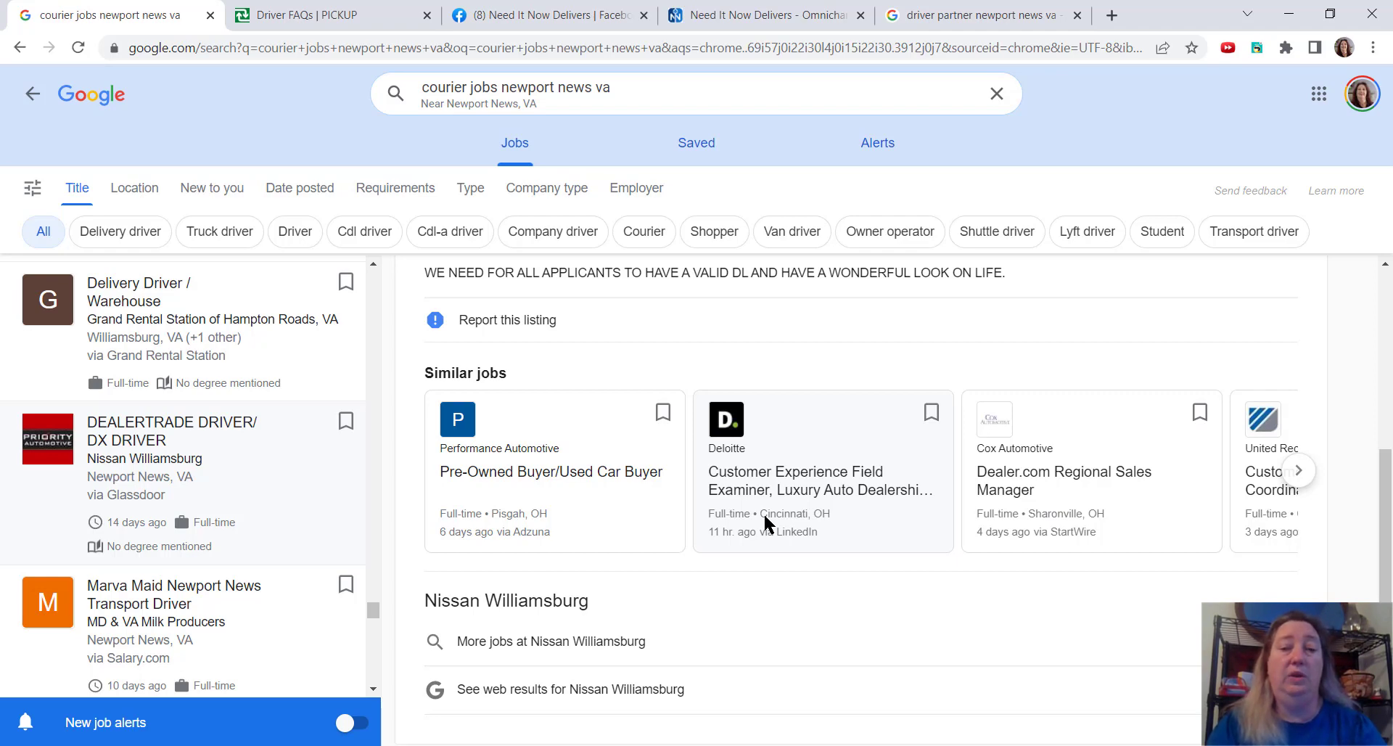
{"action": "scroll", "coordinate": [766, 525], "scroll_direction": "right", "scroll_amount": 2}
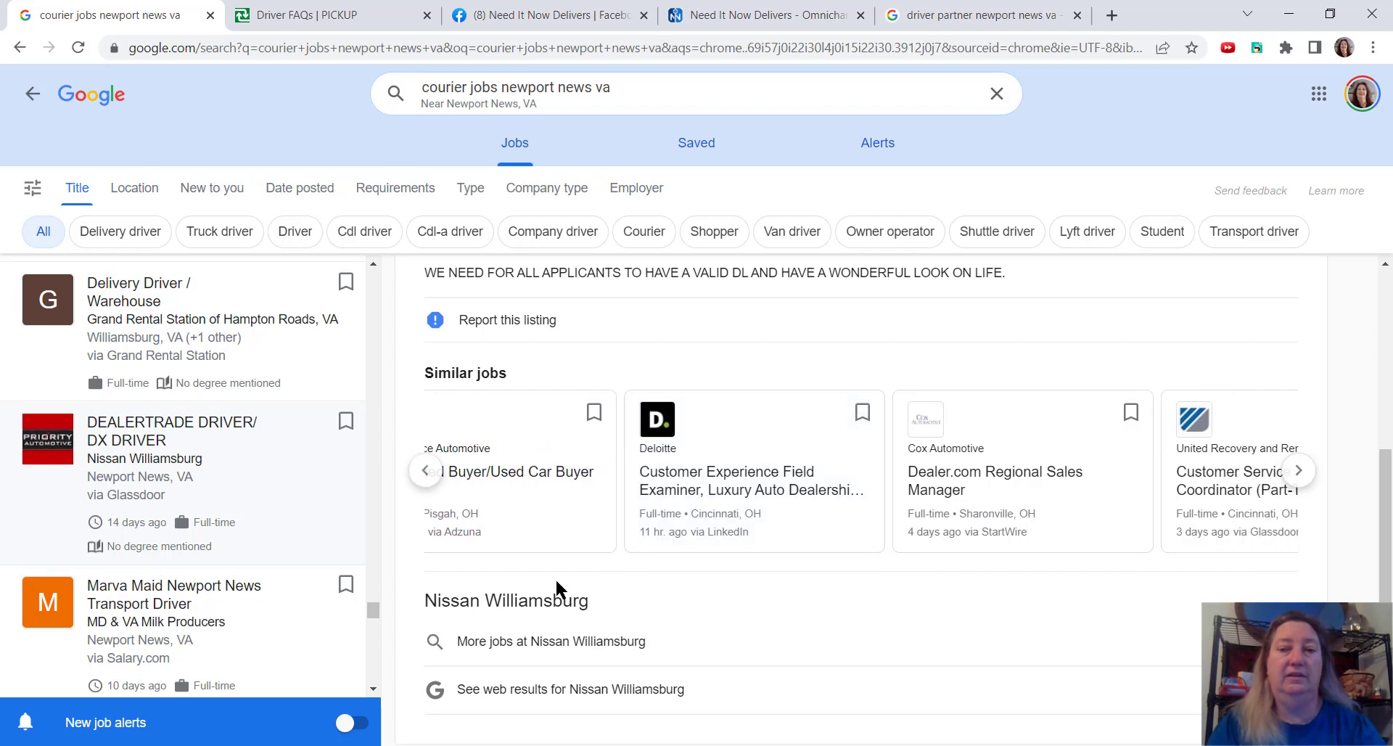
{"action": "scroll", "coordinate": [555, 587], "scroll_direction": "up", "scroll_amount": 3}
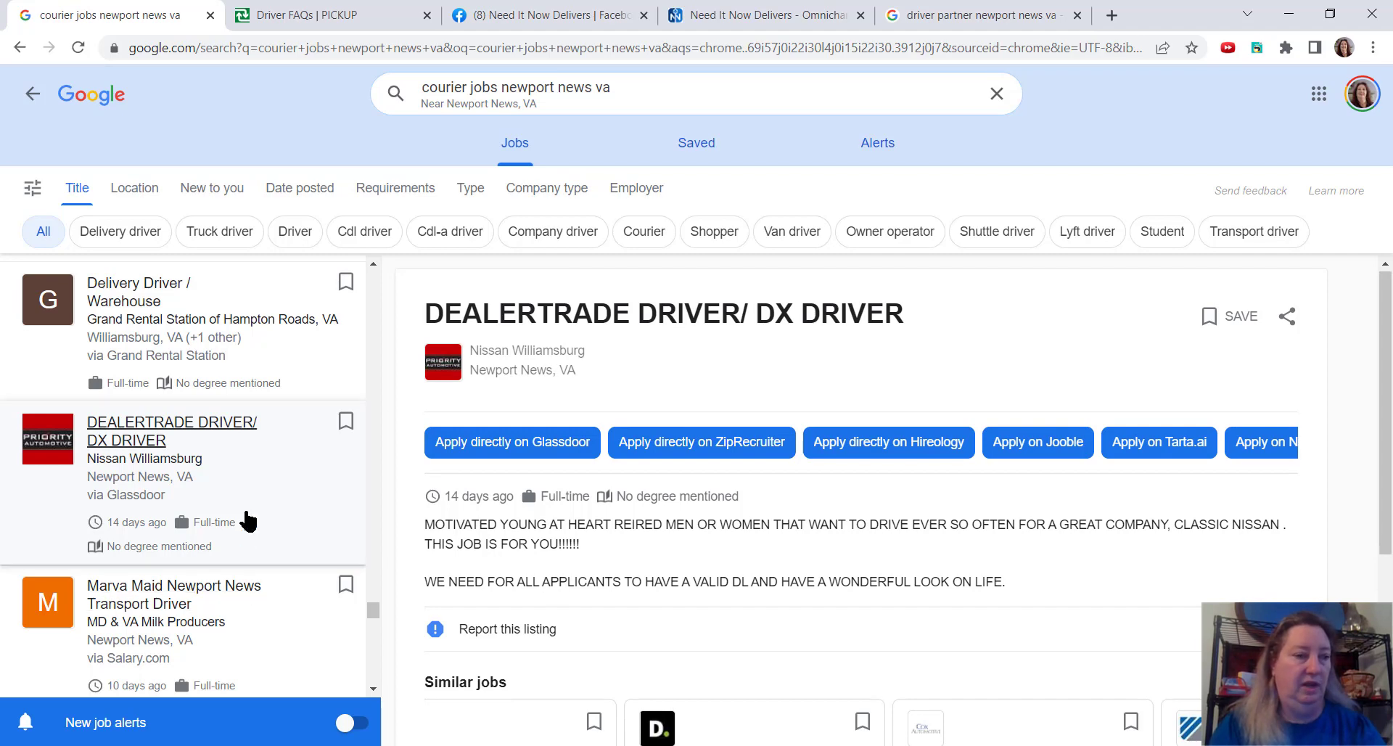
{"action": "scroll", "coordinate": [247, 522], "scroll_direction": "down", "scroll_amount": 1}
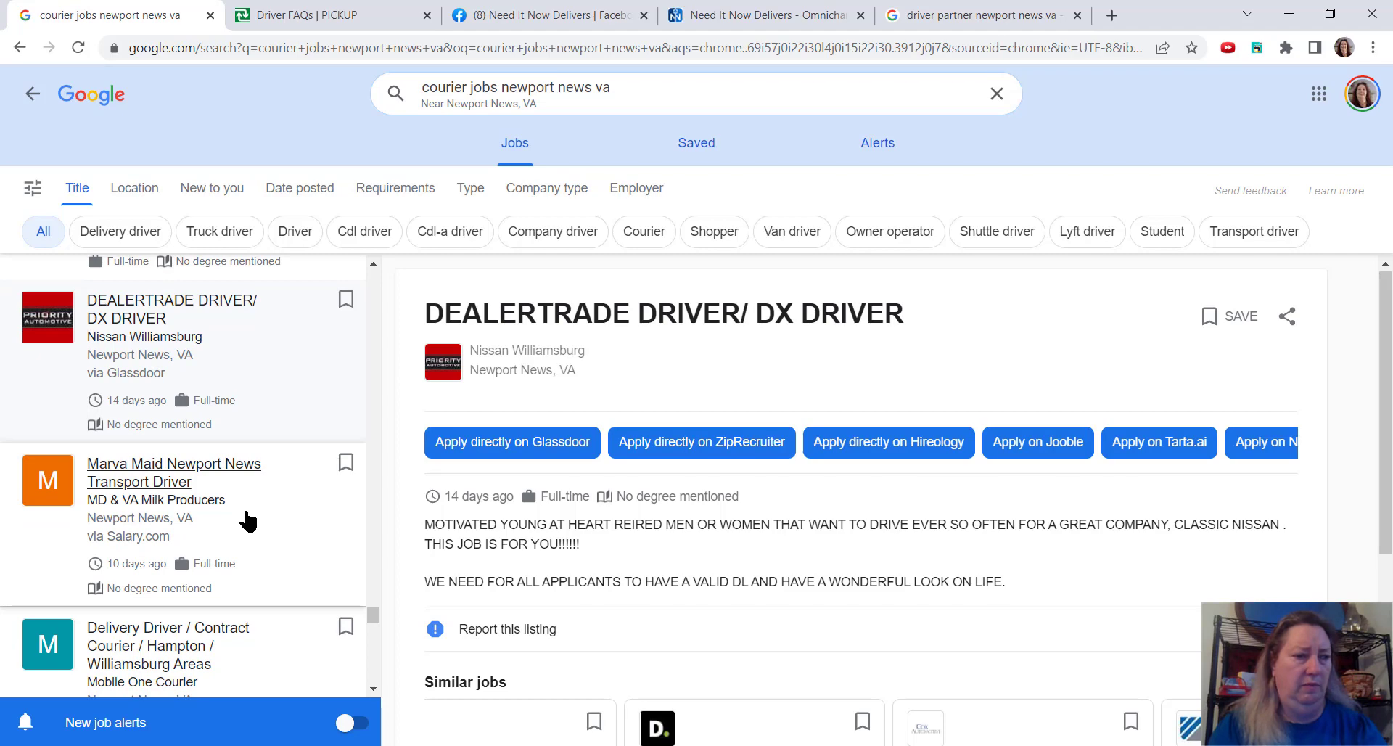
Read Marva Maid Transport Driver's full highlights from MD & VA Milk Producers.
{"action": "left_click", "coordinate": [133, 475]}
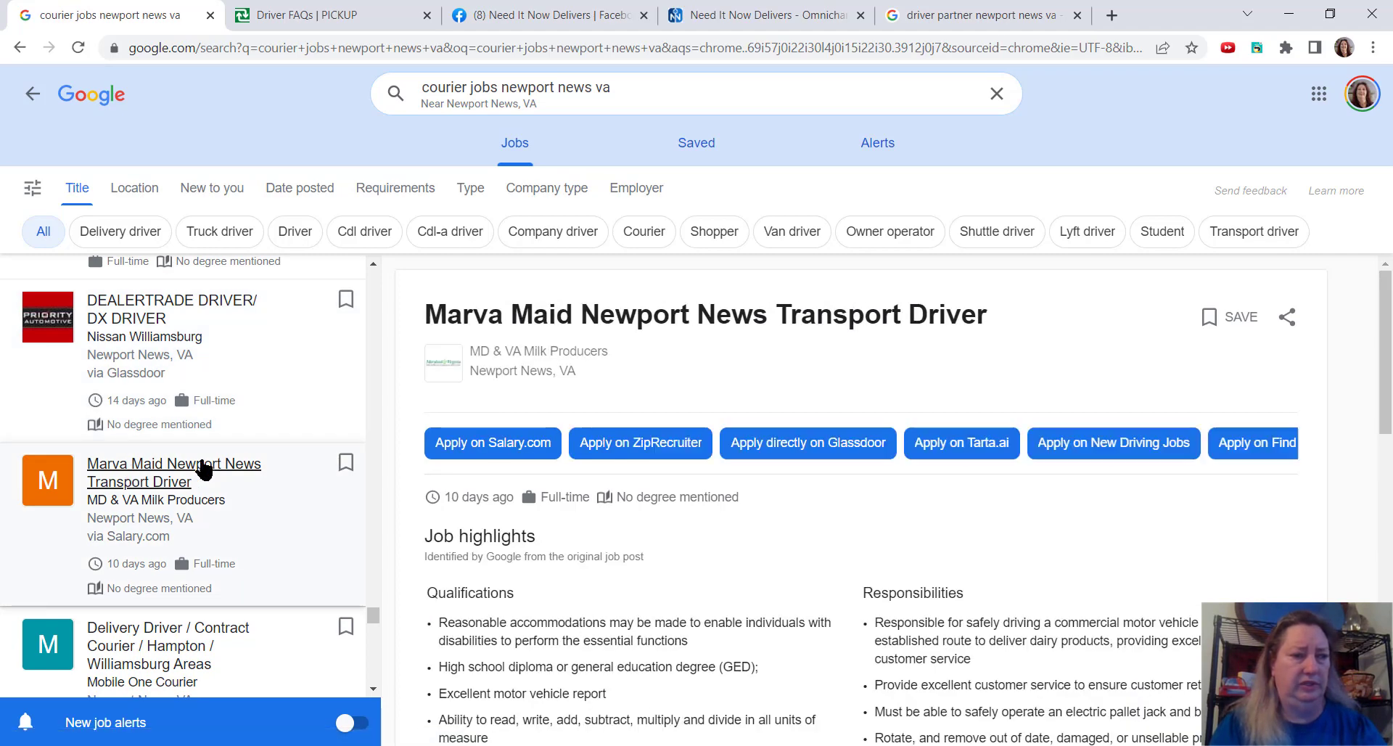
{"action": "scroll", "coordinate": [728, 519], "scroll_direction": "down", "scroll_amount": 3}
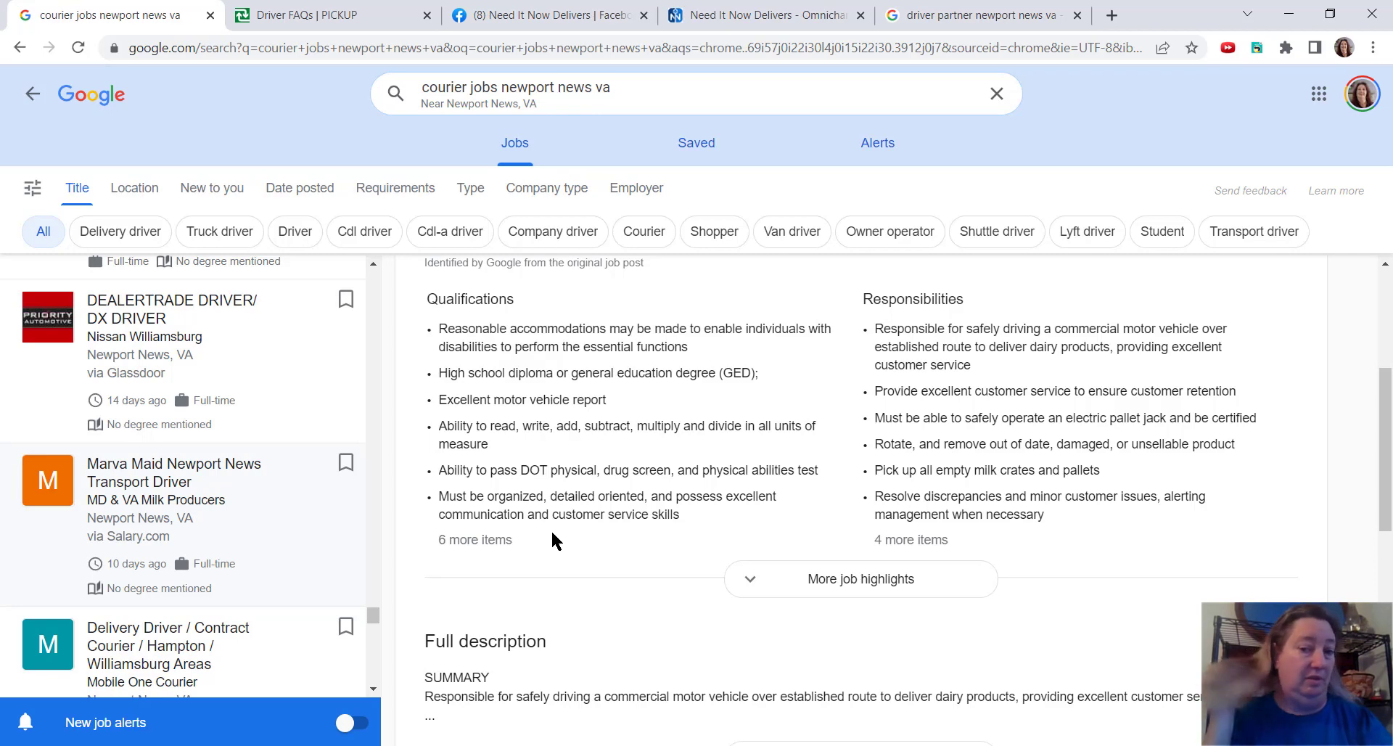
{"action": "scroll", "coordinate": [717, 538], "scroll_direction": "up", "scroll_amount": 2}
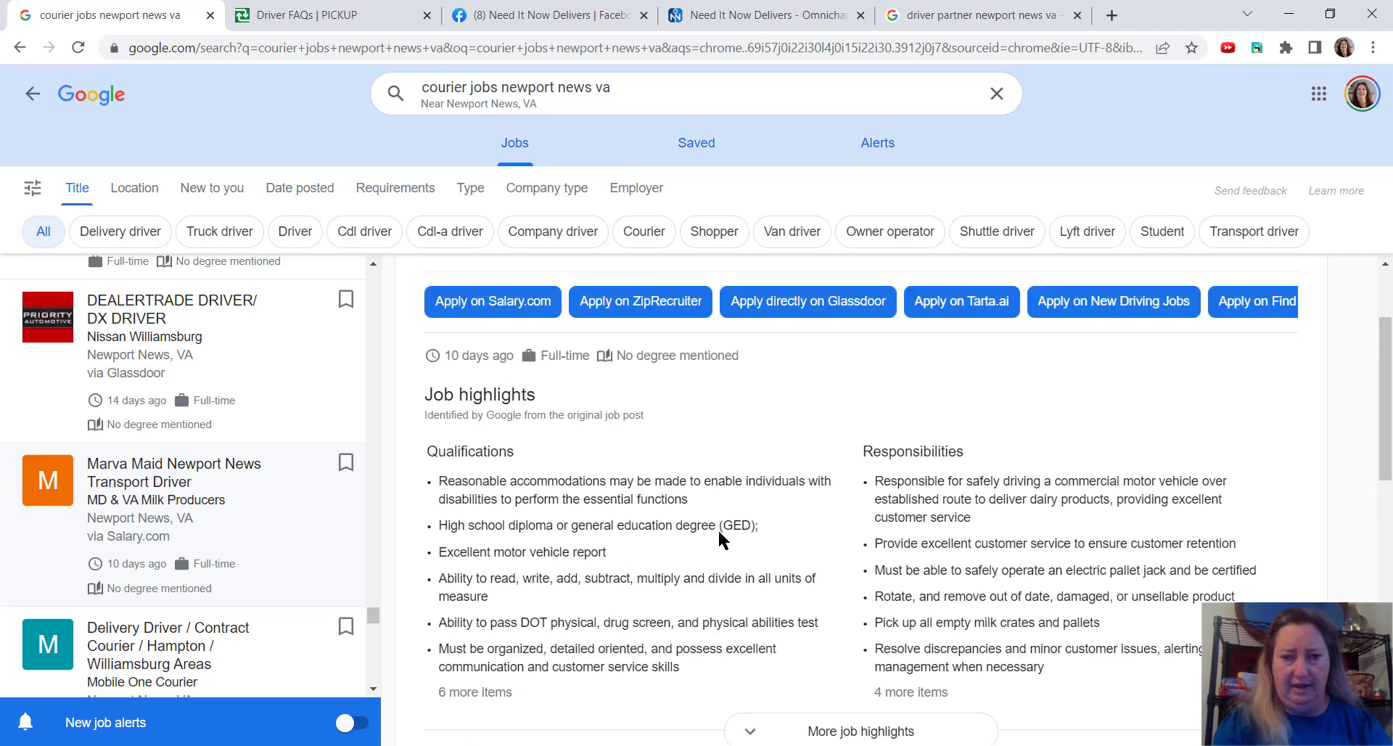
{"action": "scroll", "coordinate": [718, 539], "scroll_direction": "down", "scroll_amount": 2}
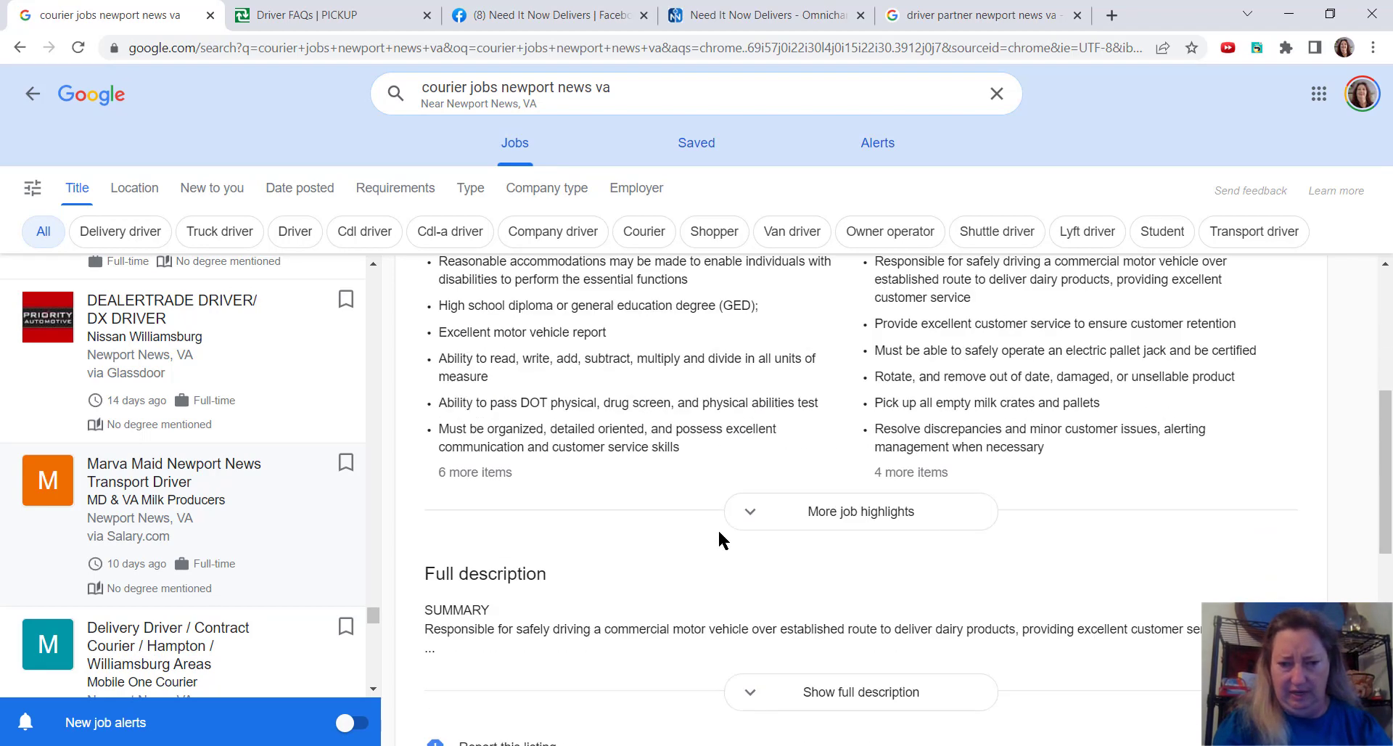
{"action": "left_click", "coordinate": [911, 471]}
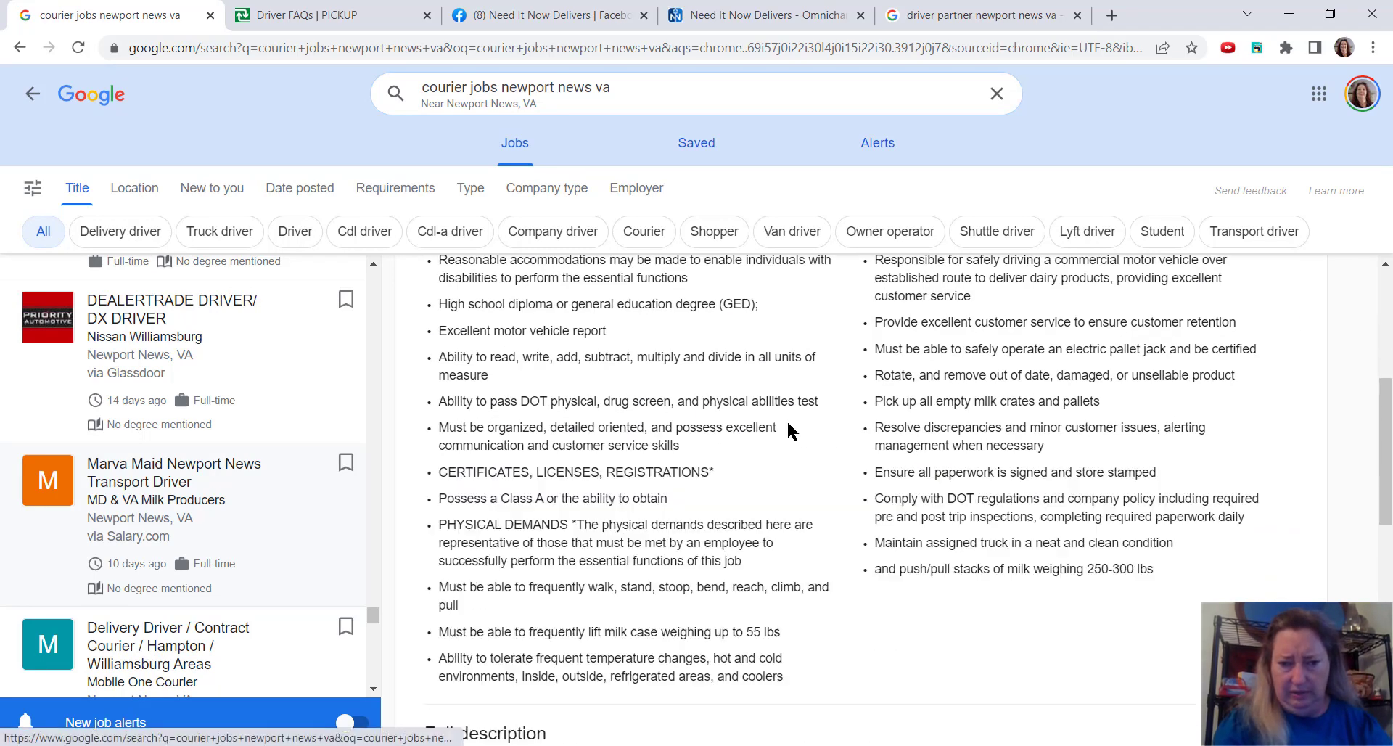
{"action": "scroll", "coordinate": [757, 404], "scroll_direction": "down", "scroll_amount": 2}
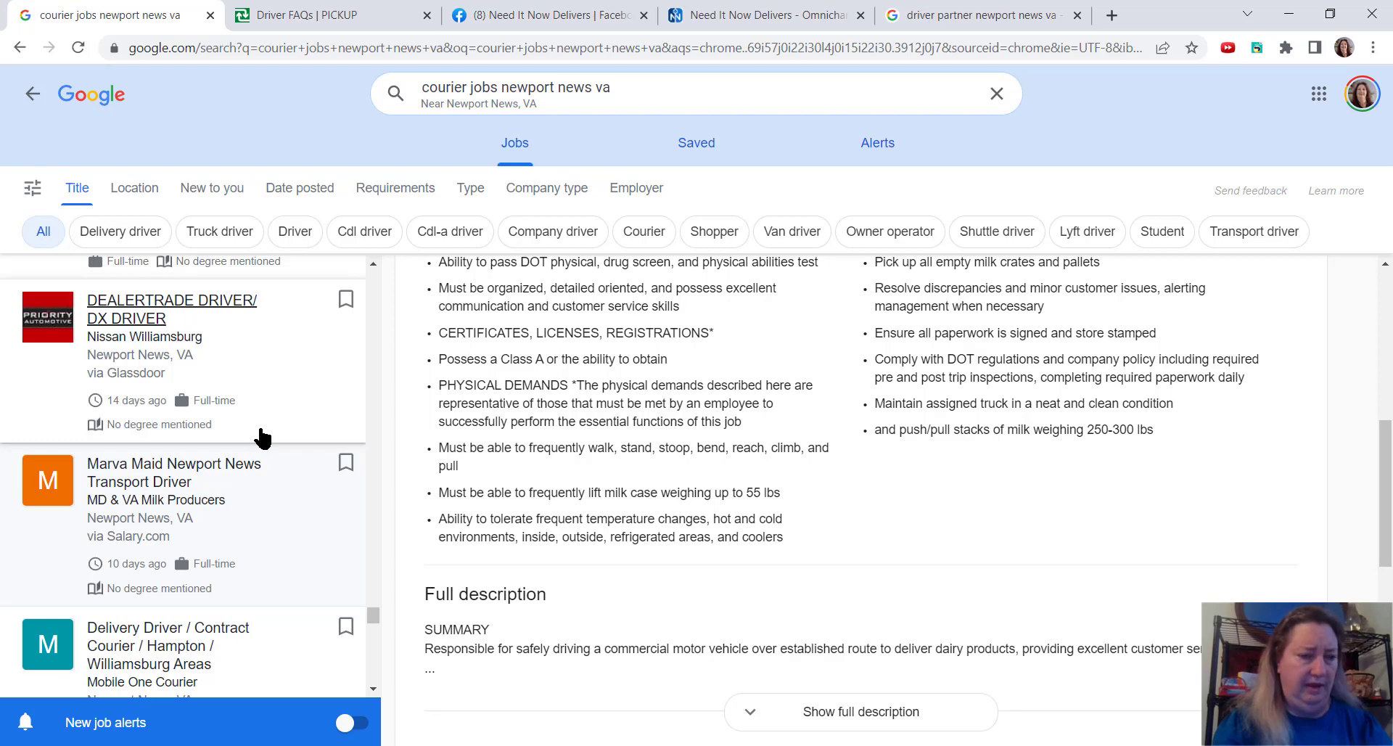
{"action": "scroll", "coordinate": [261, 437], "scroll_direction": "down", "scroll_amount": 2}
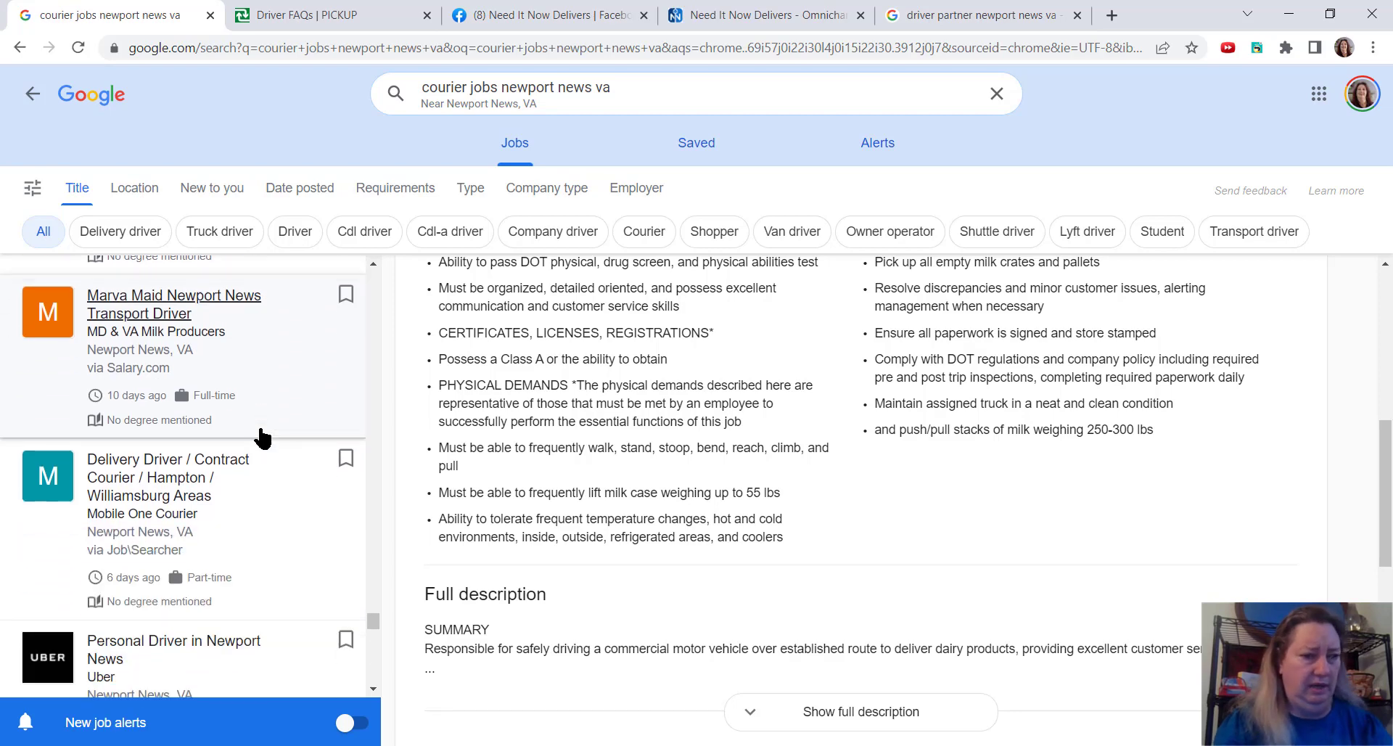
{"action": "scroll", "coordinate": [261, 437], "scroll_direction": "down", "scroll_amount": 2}
{"action": "scroll", "coordinate": [261, 437], "scroll_direction": "down", "scroll_amount": 1}
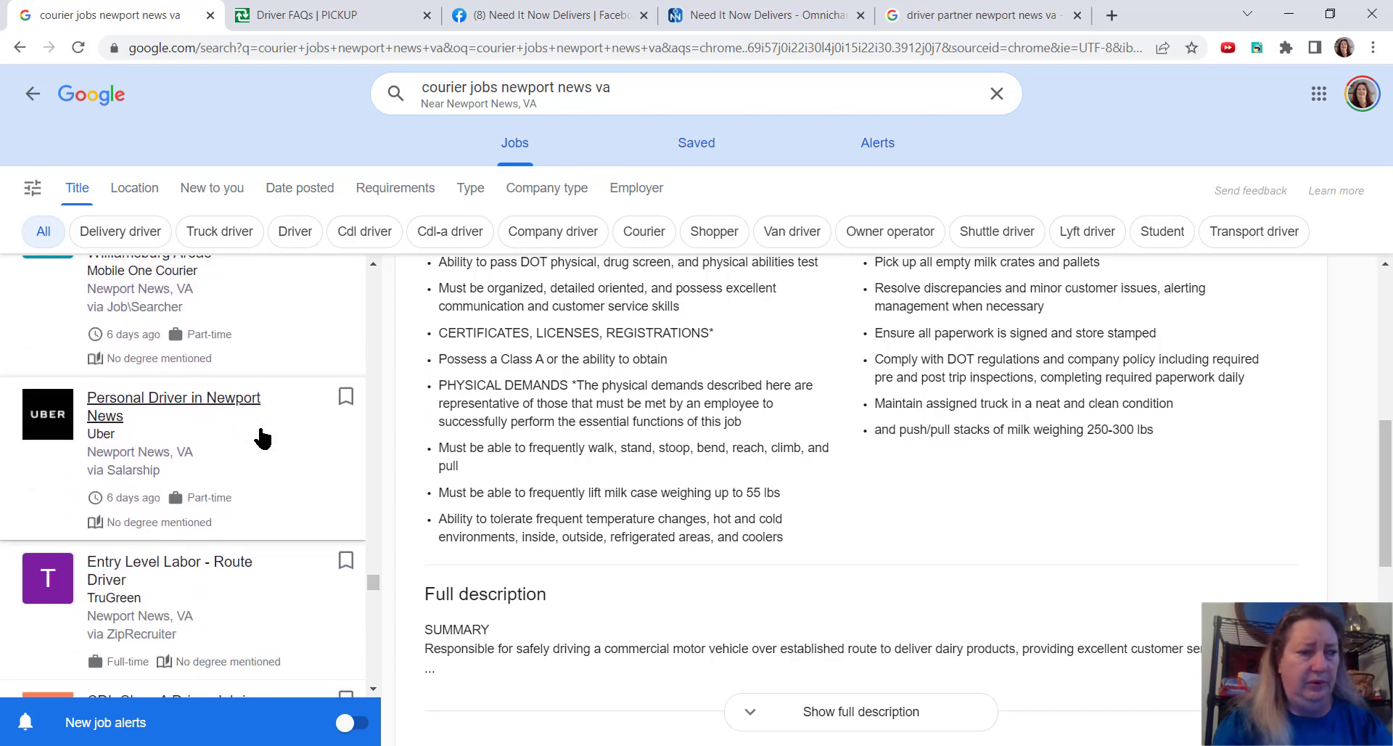
{"action": "scroll", "coordinate": [262, 437], "scroll_direction": "down", "scroll_amount": 1}
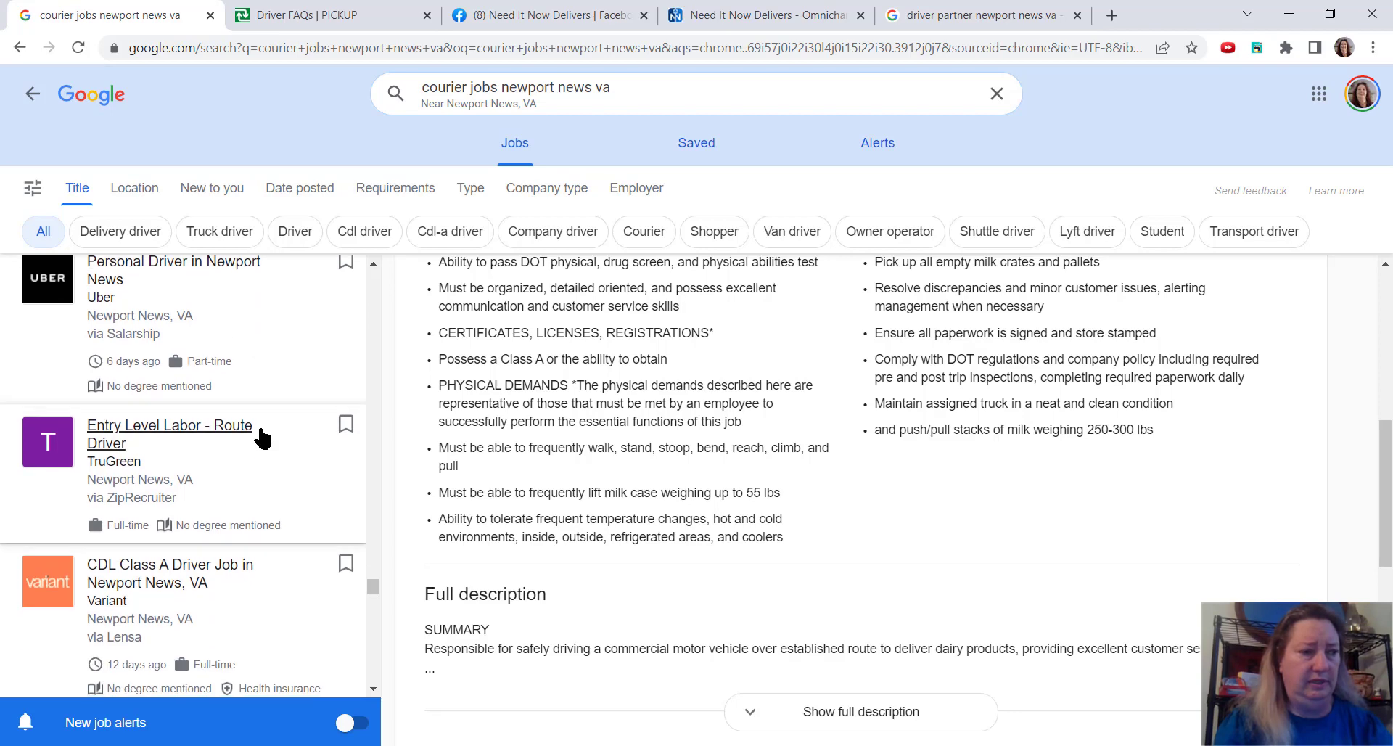
{"action": "scroll", "coordinate": [261, 437], "scroll_direction": "down", "scroll_amount": 1}
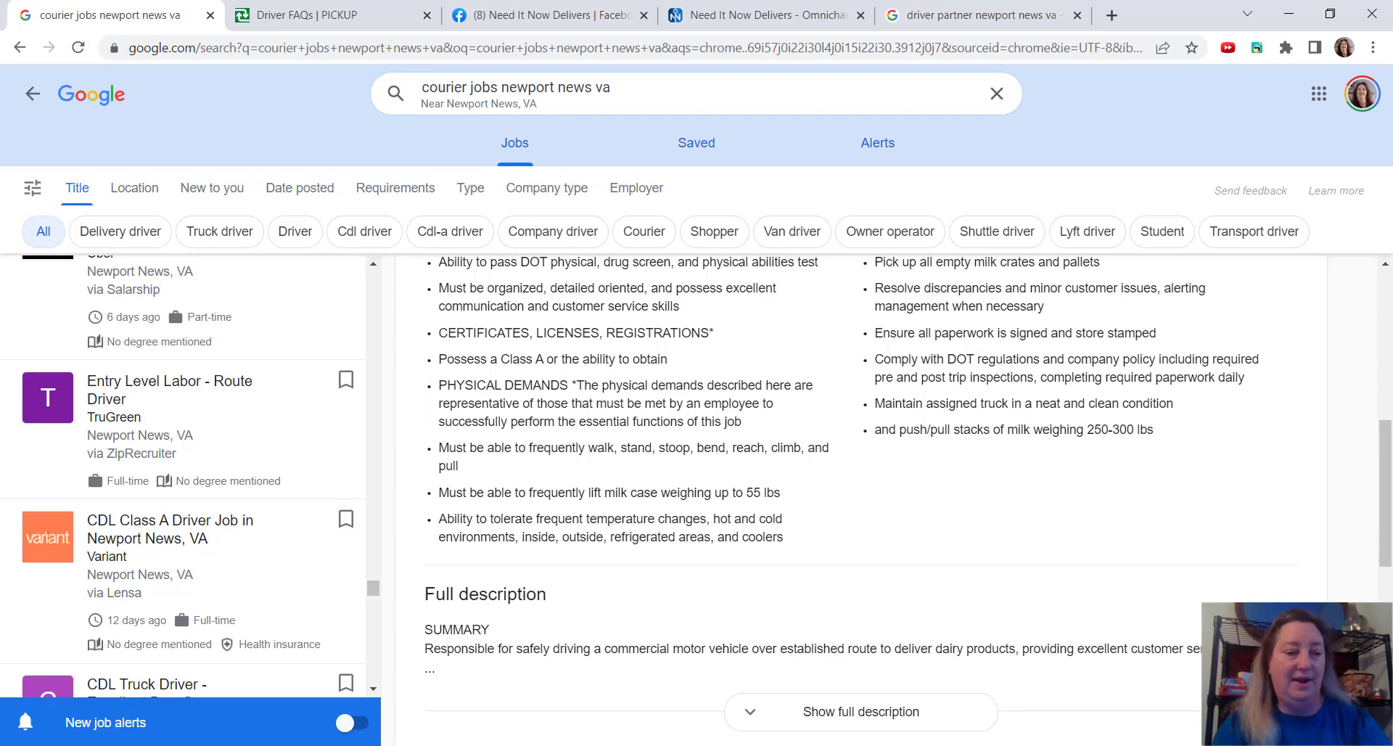
Switch to the Newport News, Virginia map window showing its 186,247 population overview.
{"action": "left_click", "coordinate": [287, 697]}
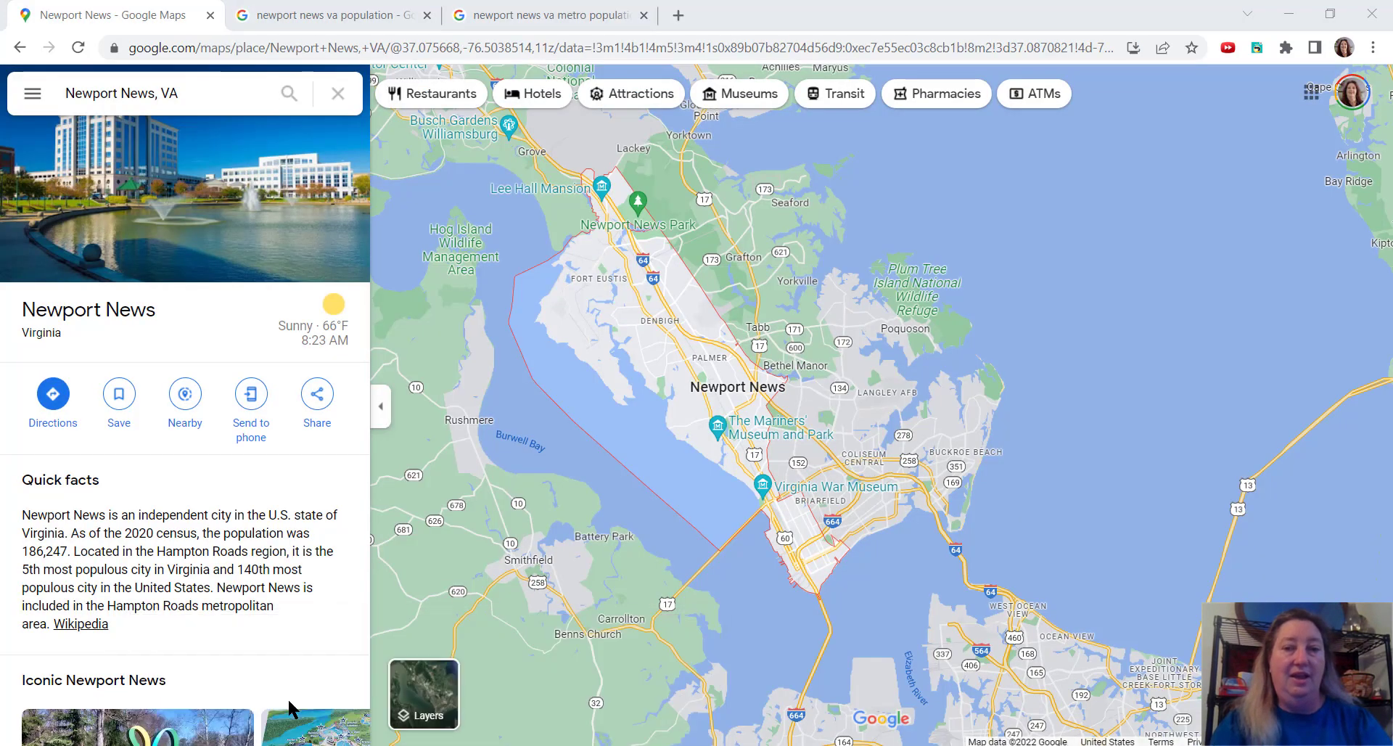